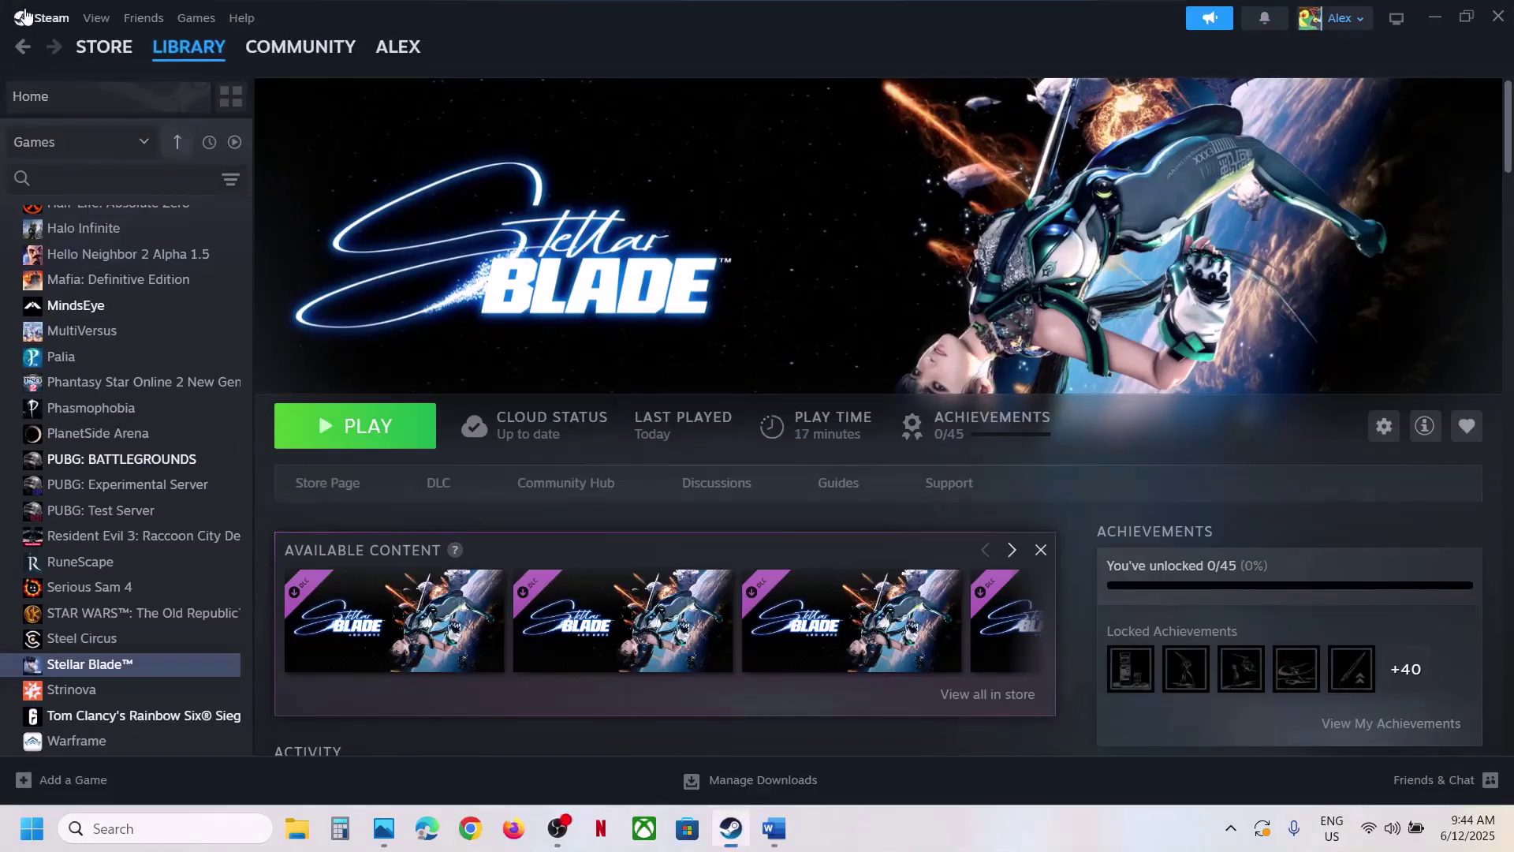
Search Windows for "steam" and launch the Steam app.
{"action": "left_click", "coordinate": [49, 17]}
{"action": "left_click", "coordinate": [153, 828]}
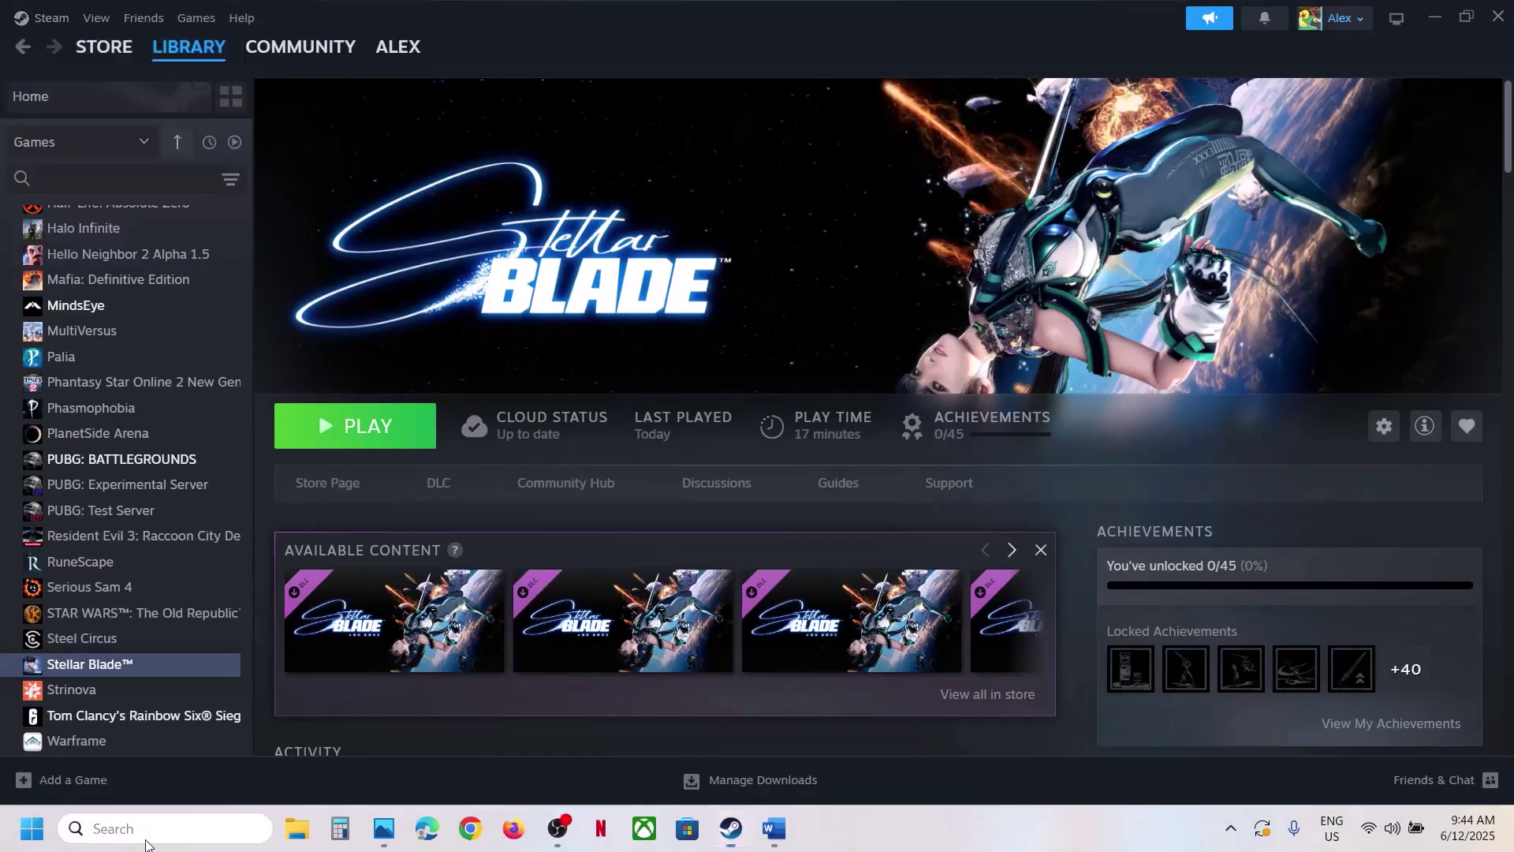
{"action": "type", "text": "steam"}
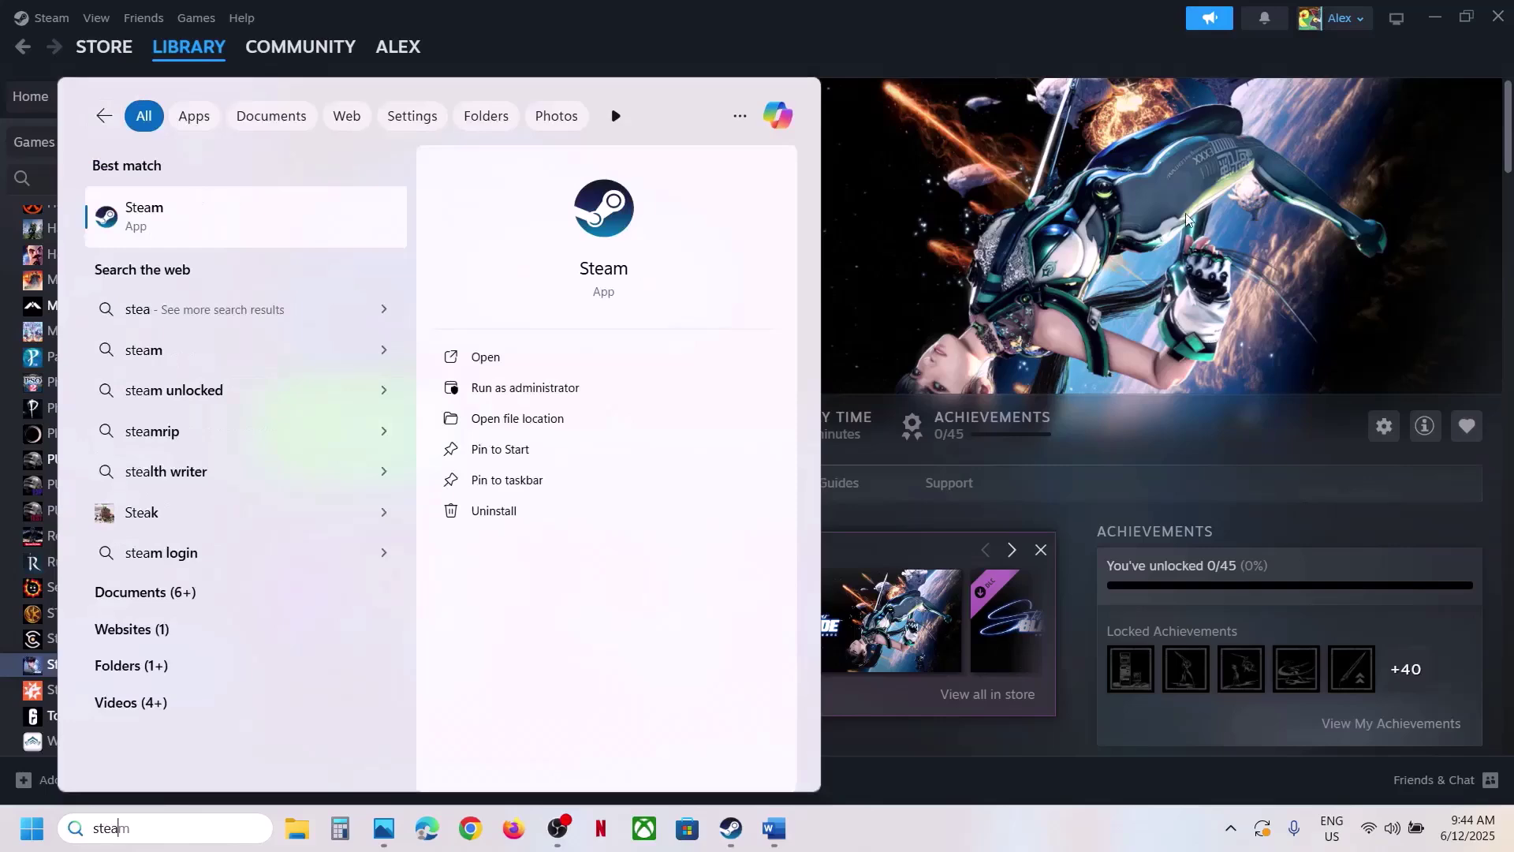
{"action": "key", "text": "Return"}
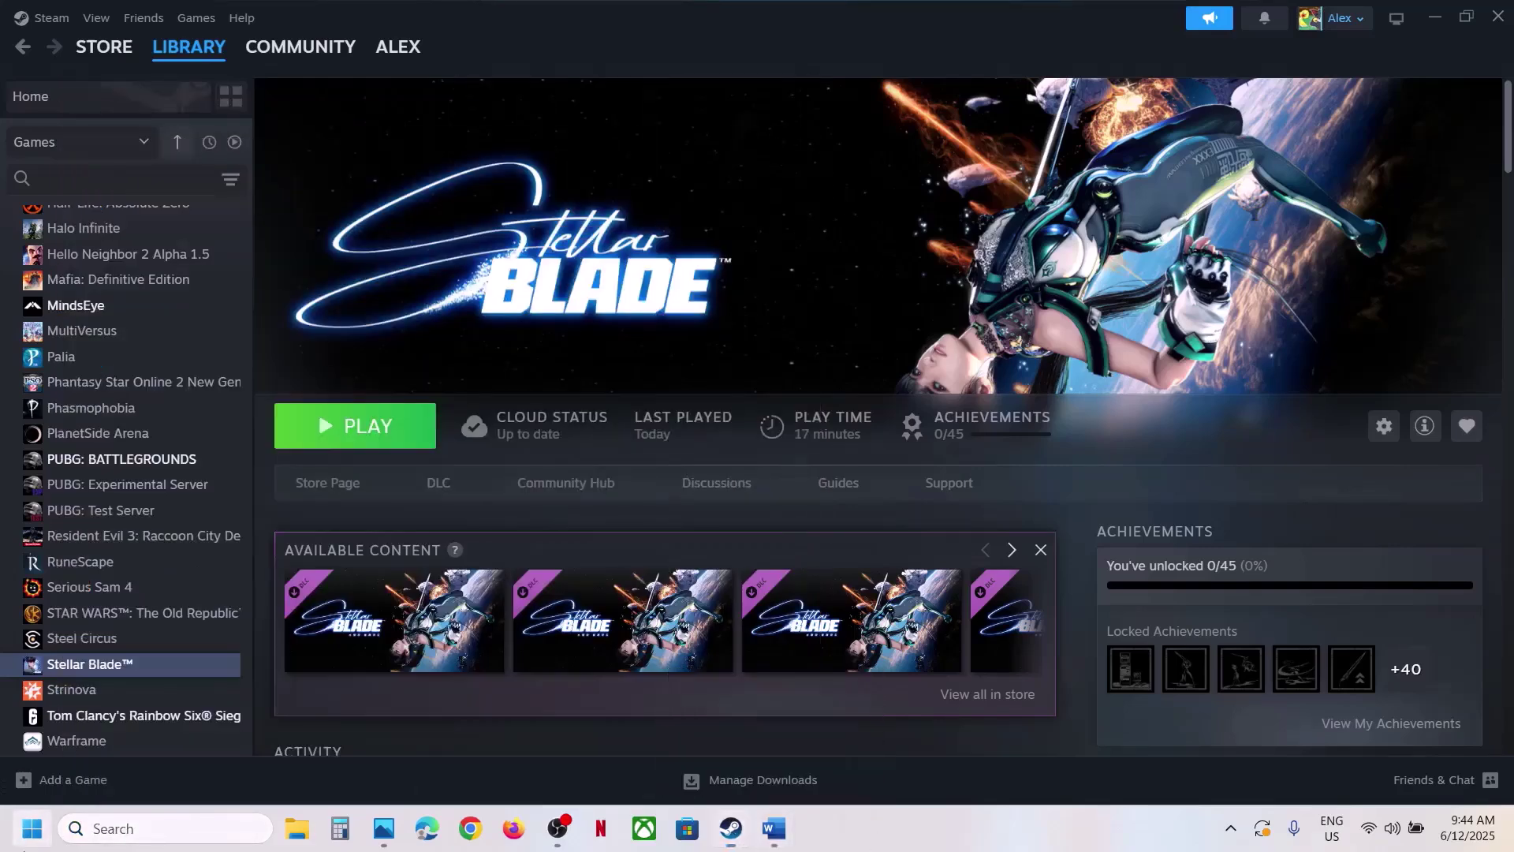
Look at the Windows power options for restarting the PC, and leave them without choosing one.
{"action": "left_click", "coordinate": [32, 828]}
{"action": "left_click", "coordinate": [575, 760]}
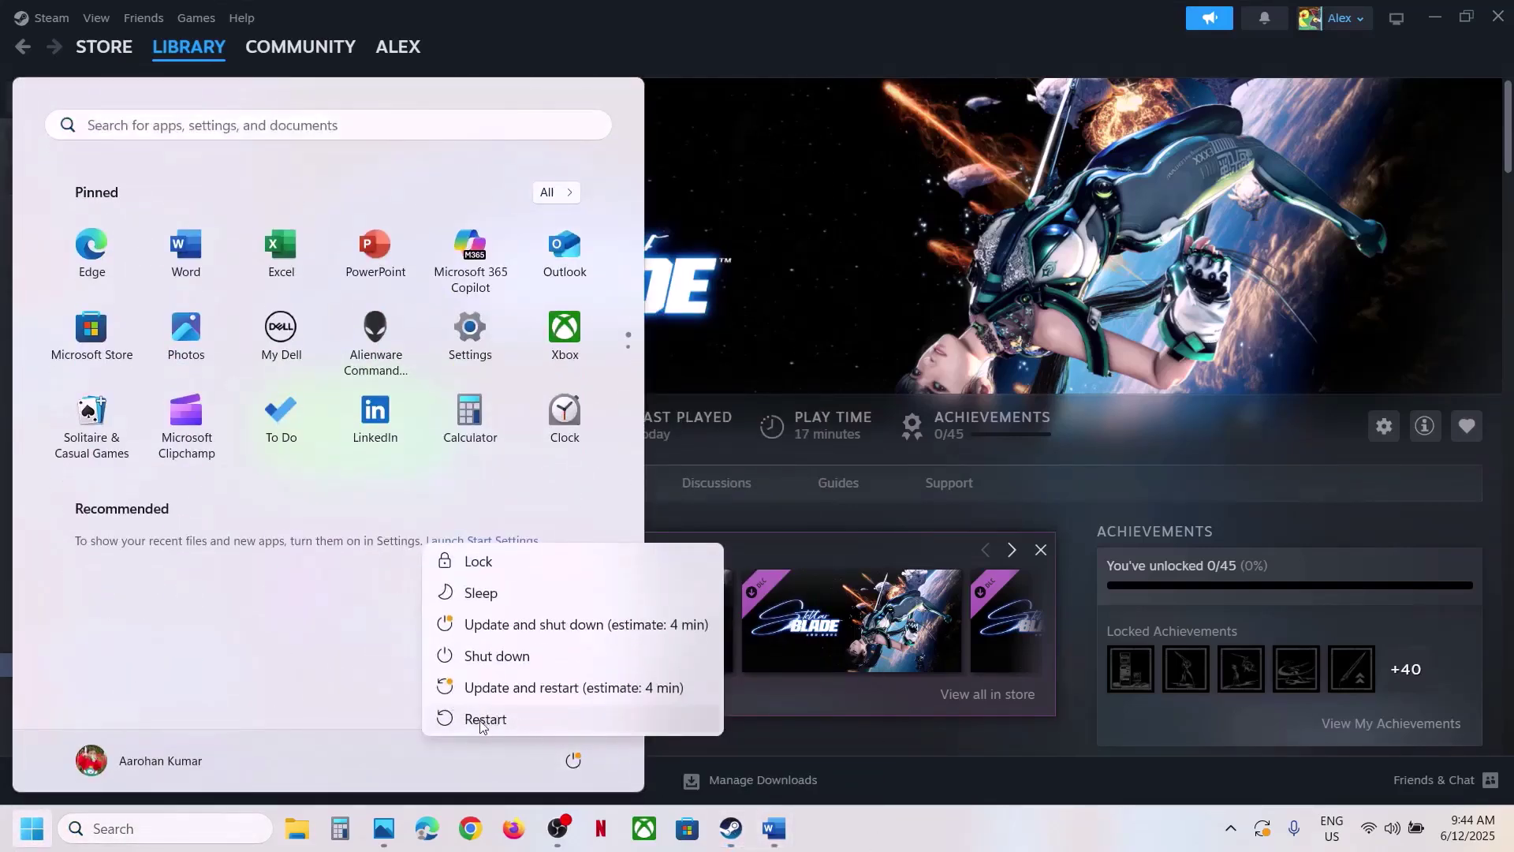
{"action": "key", "text": "Escape"}
{"action": "key", "text": "Escape"}
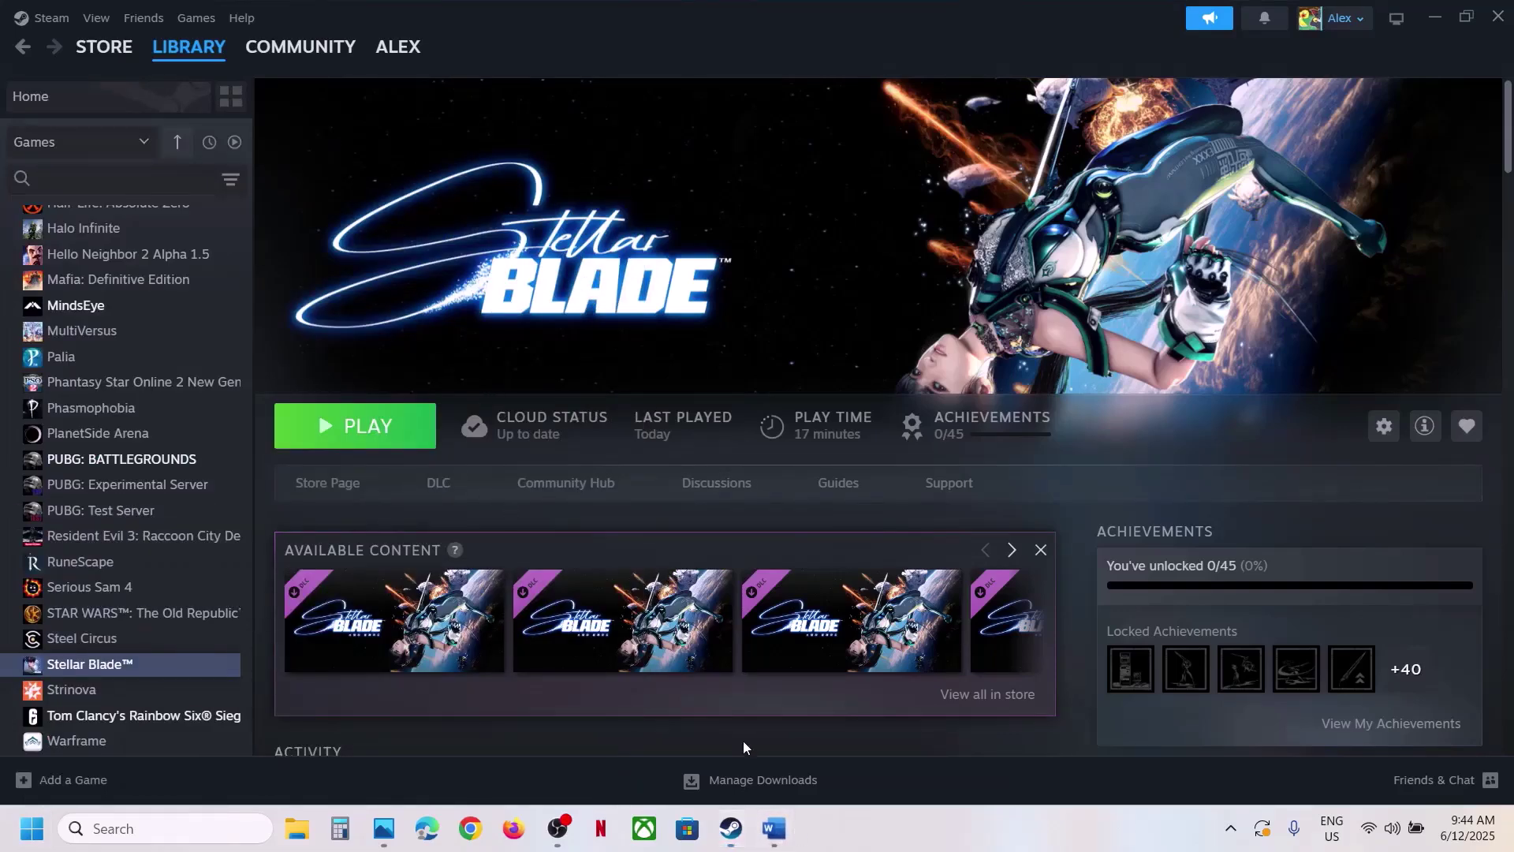
Switch to the Word document and highlight the Step 2 text "Update the system BIOS".
{"action": "left_click", "coordinate": [771, 824]}
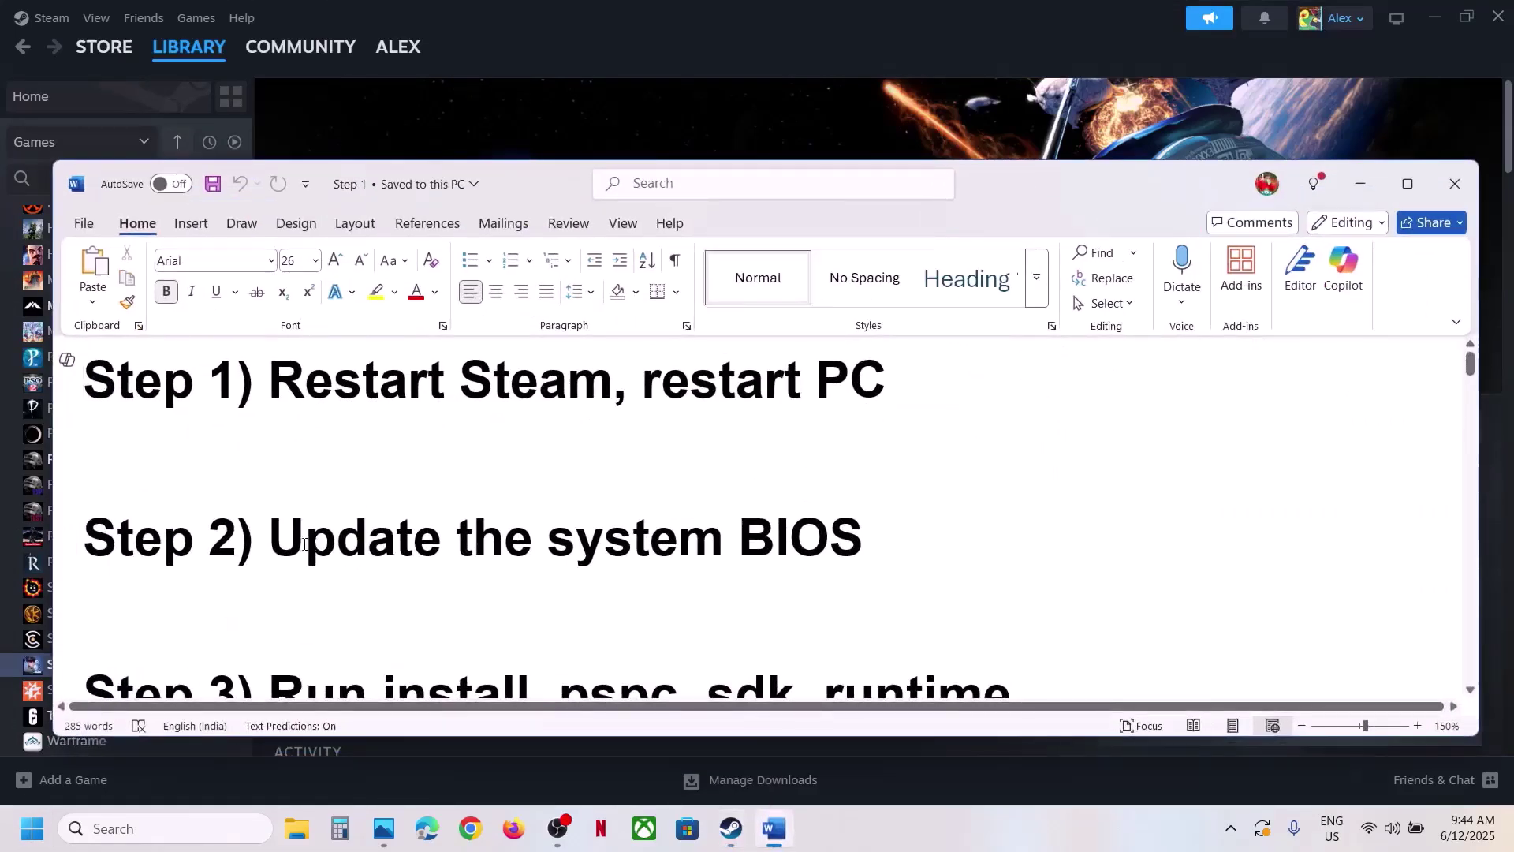
{"action": "left_click_drag", "start_coordinate": [305, 544], "coordinate": [899, 525]}
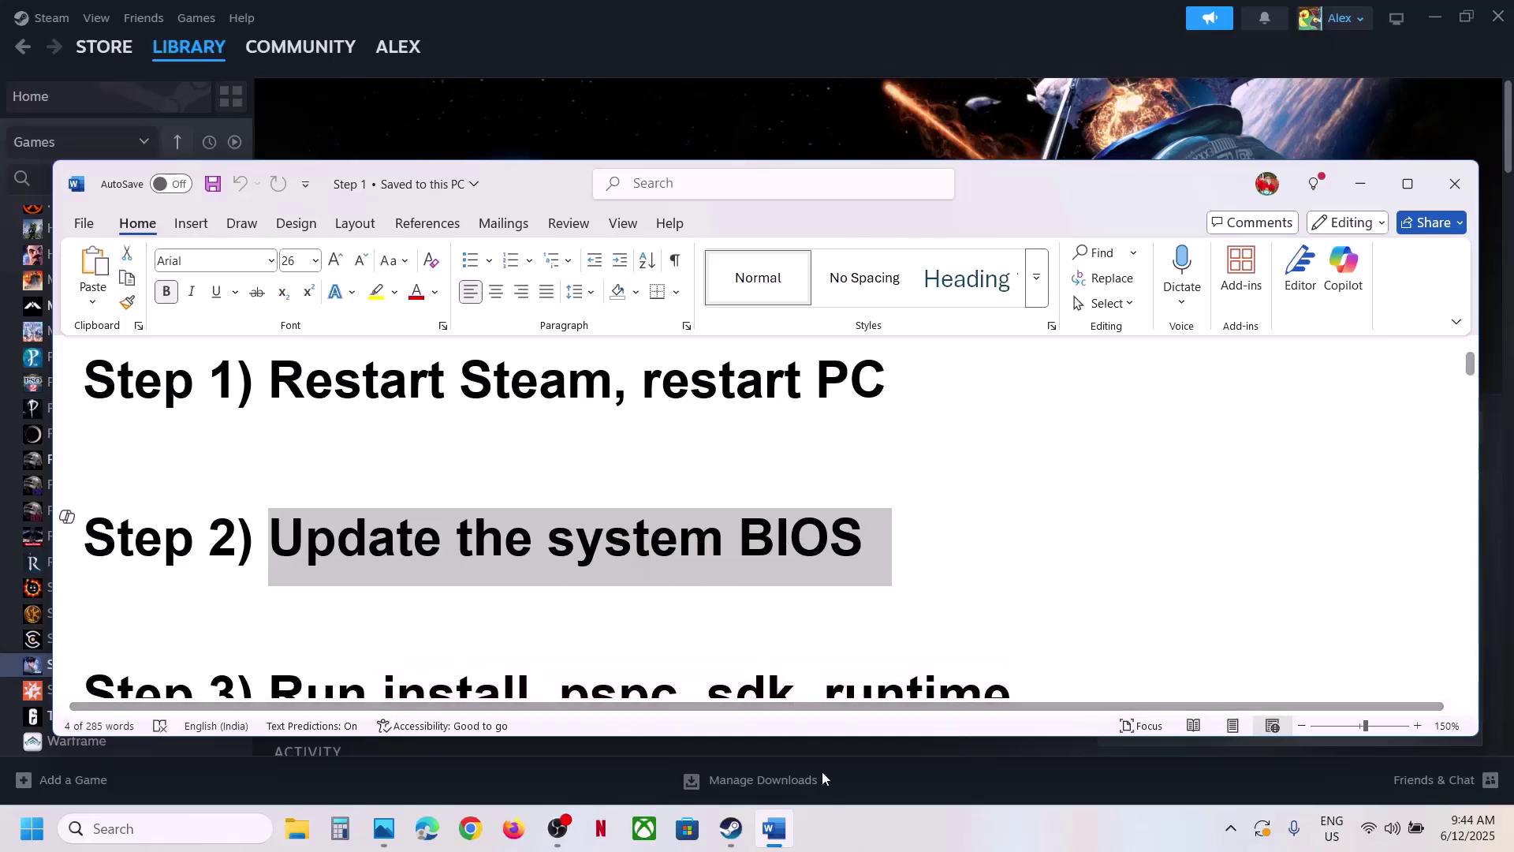
{"action": "left_click", "coordinate": [885, 841]}
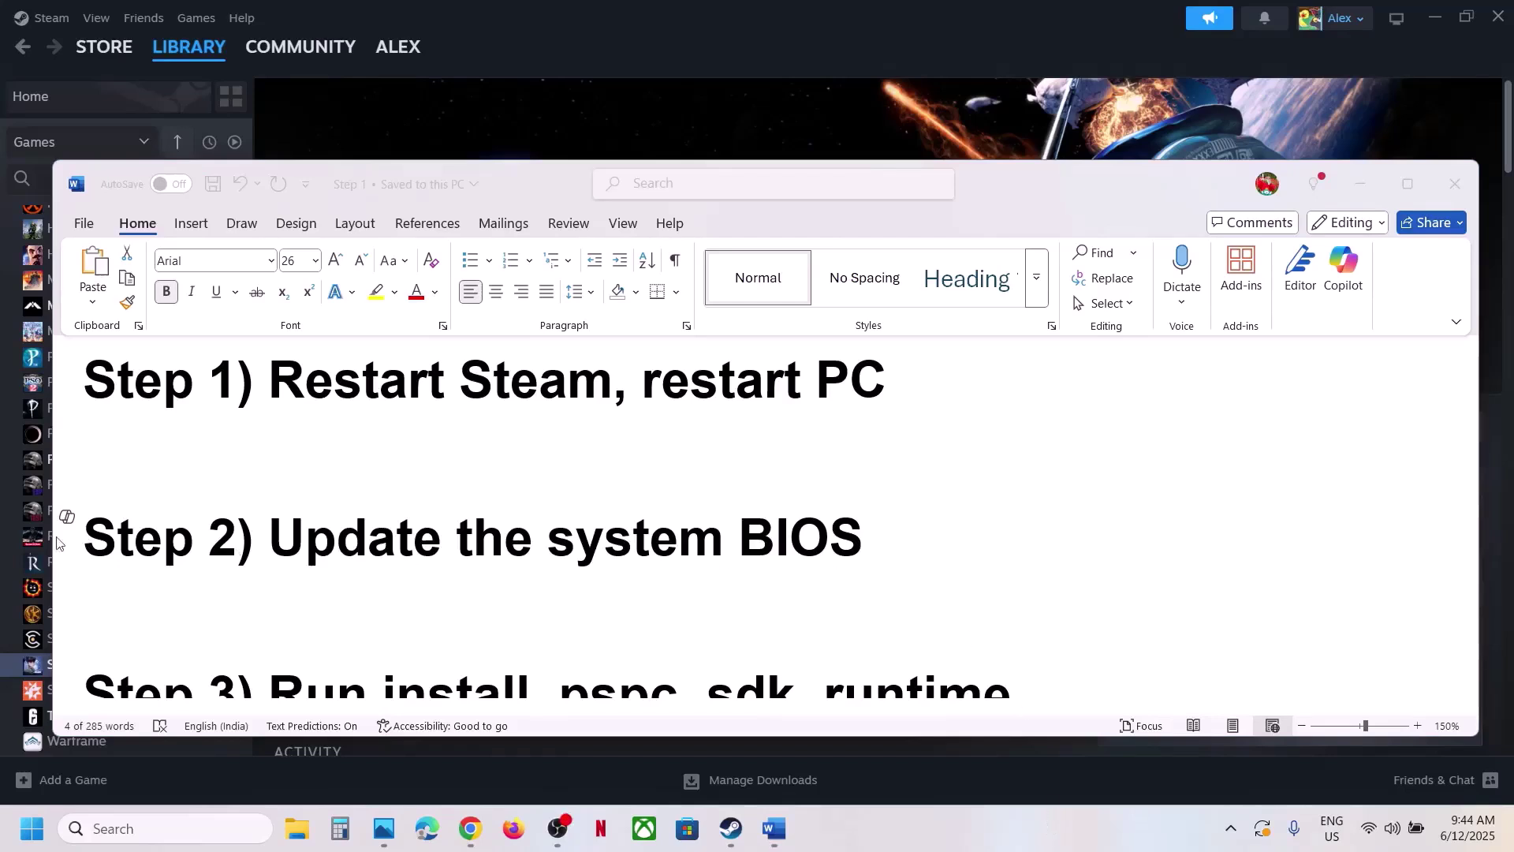
{"action": "key", "text": "alt+Tab"}
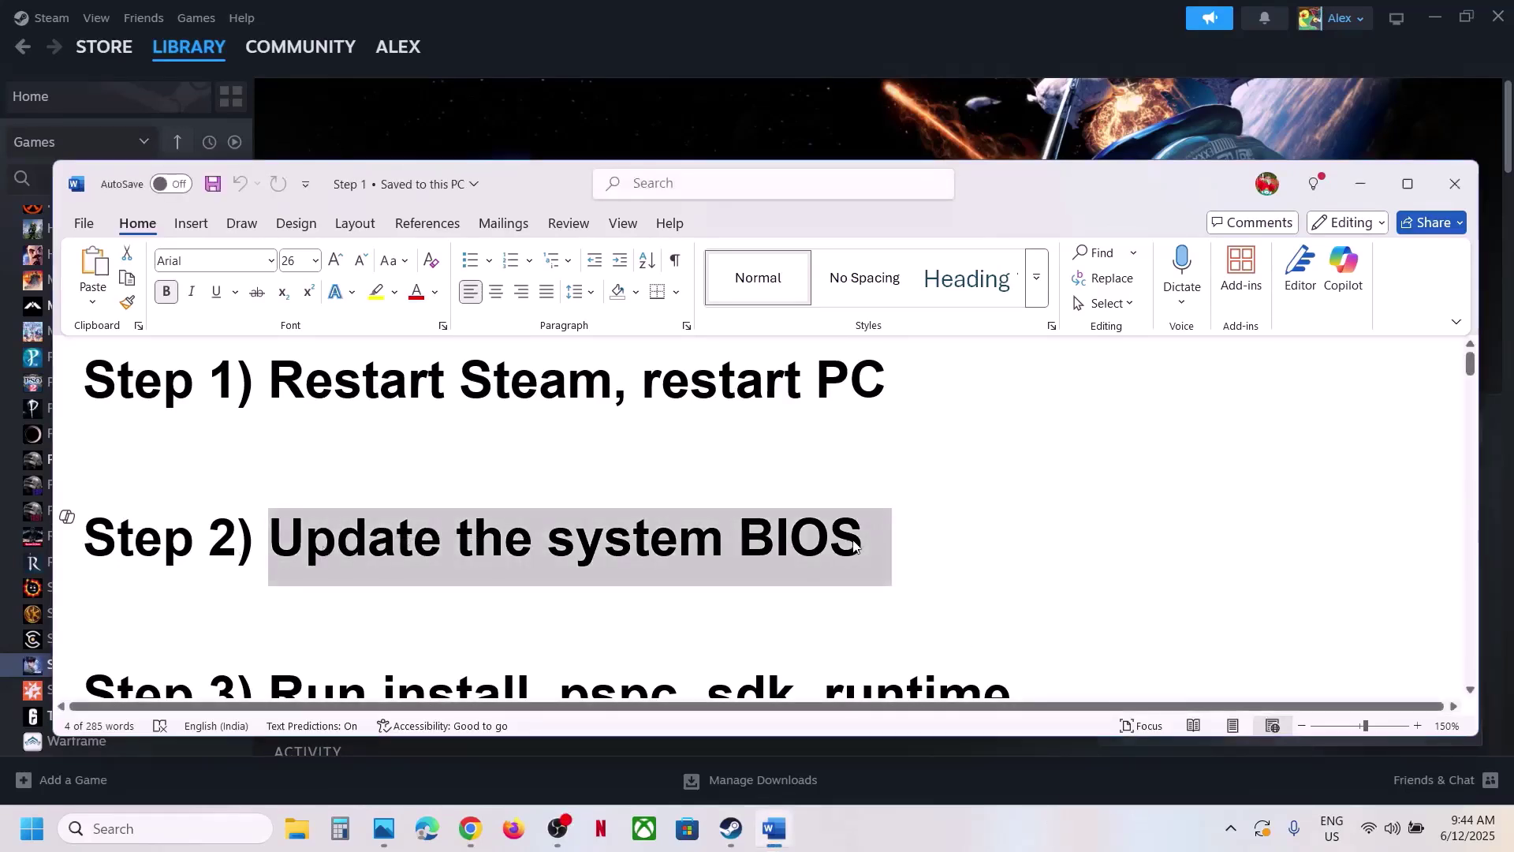
{"action": "left_click", "coordinate": [680, 548]}
{"action": "triple_click", "coordinate": [863, 571]}
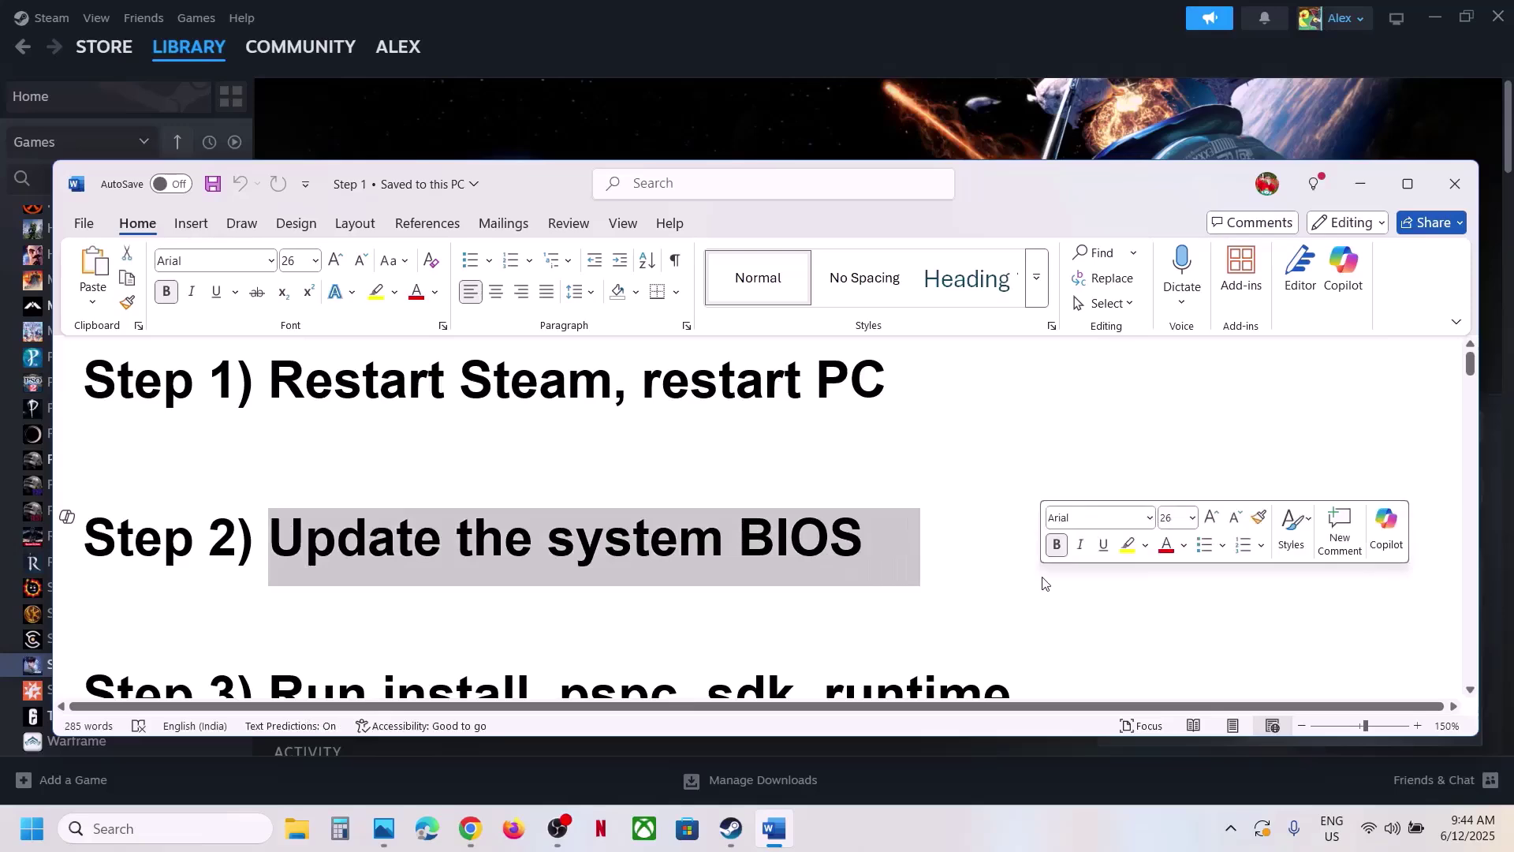
Switch to the Dell Support page in Chrome and browse all products to the Laptops category under Computers.
{"action": "left_click", "coordinate": [470, 757]}
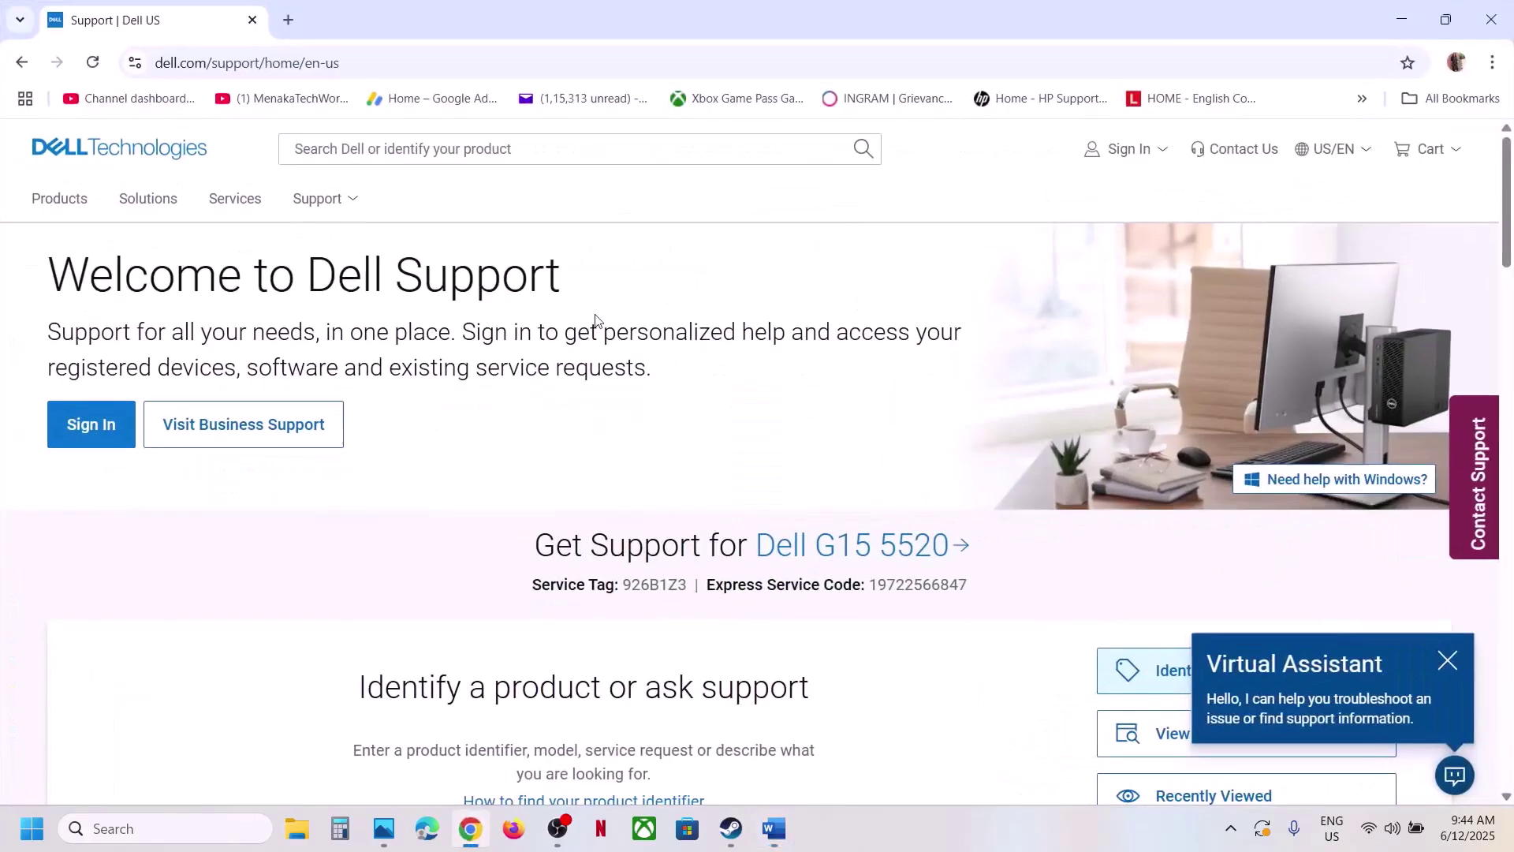
{"action": "scroll", "coordinate": [959, 468], "scroll_direction": "down", "scroll_amount": 5}
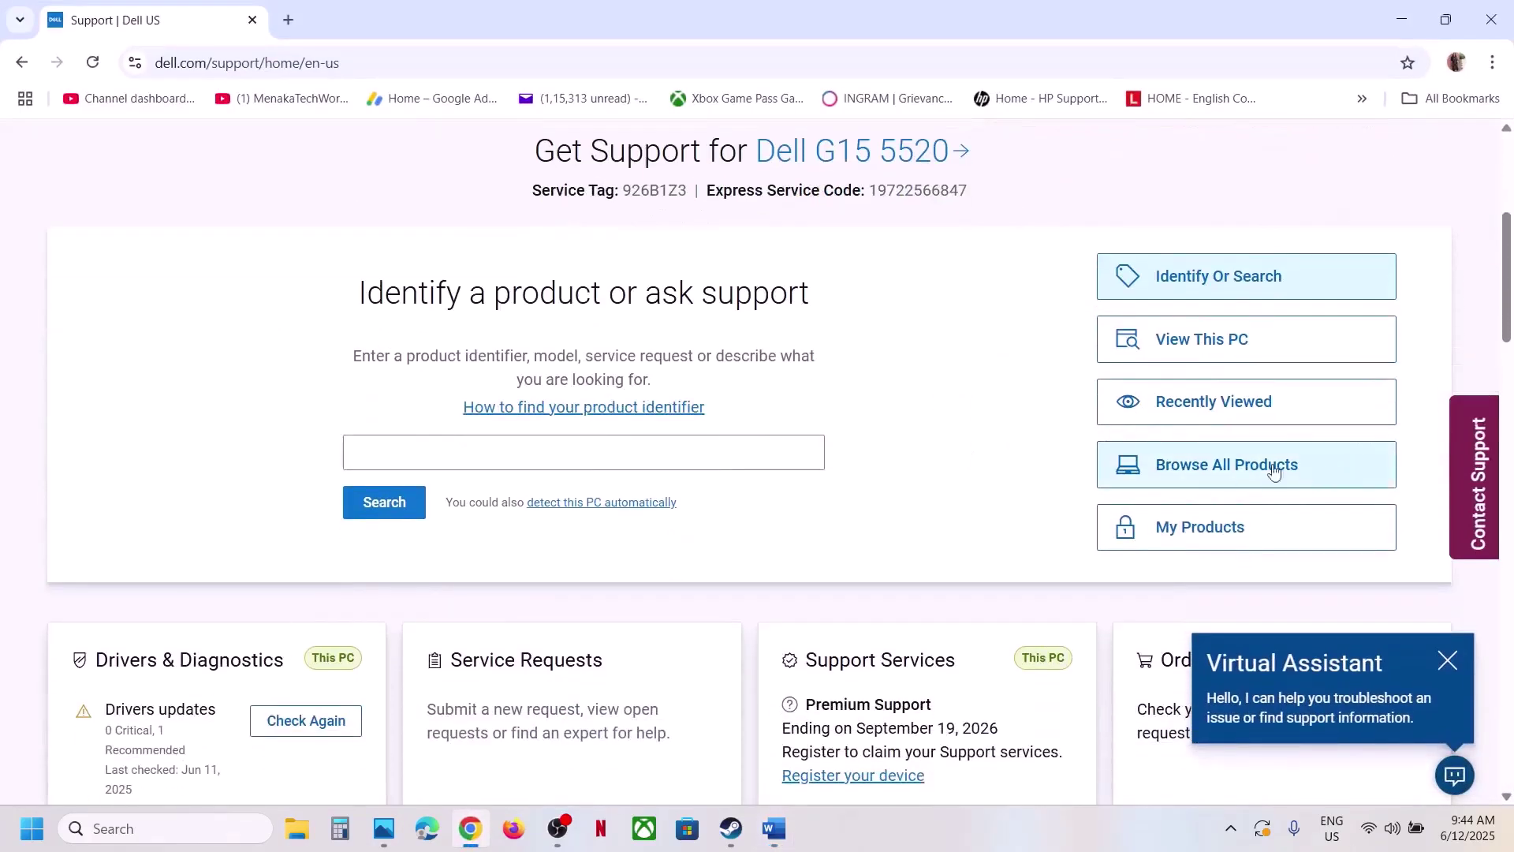
{"action": "left_click", "coordinate": [1386, 446]}
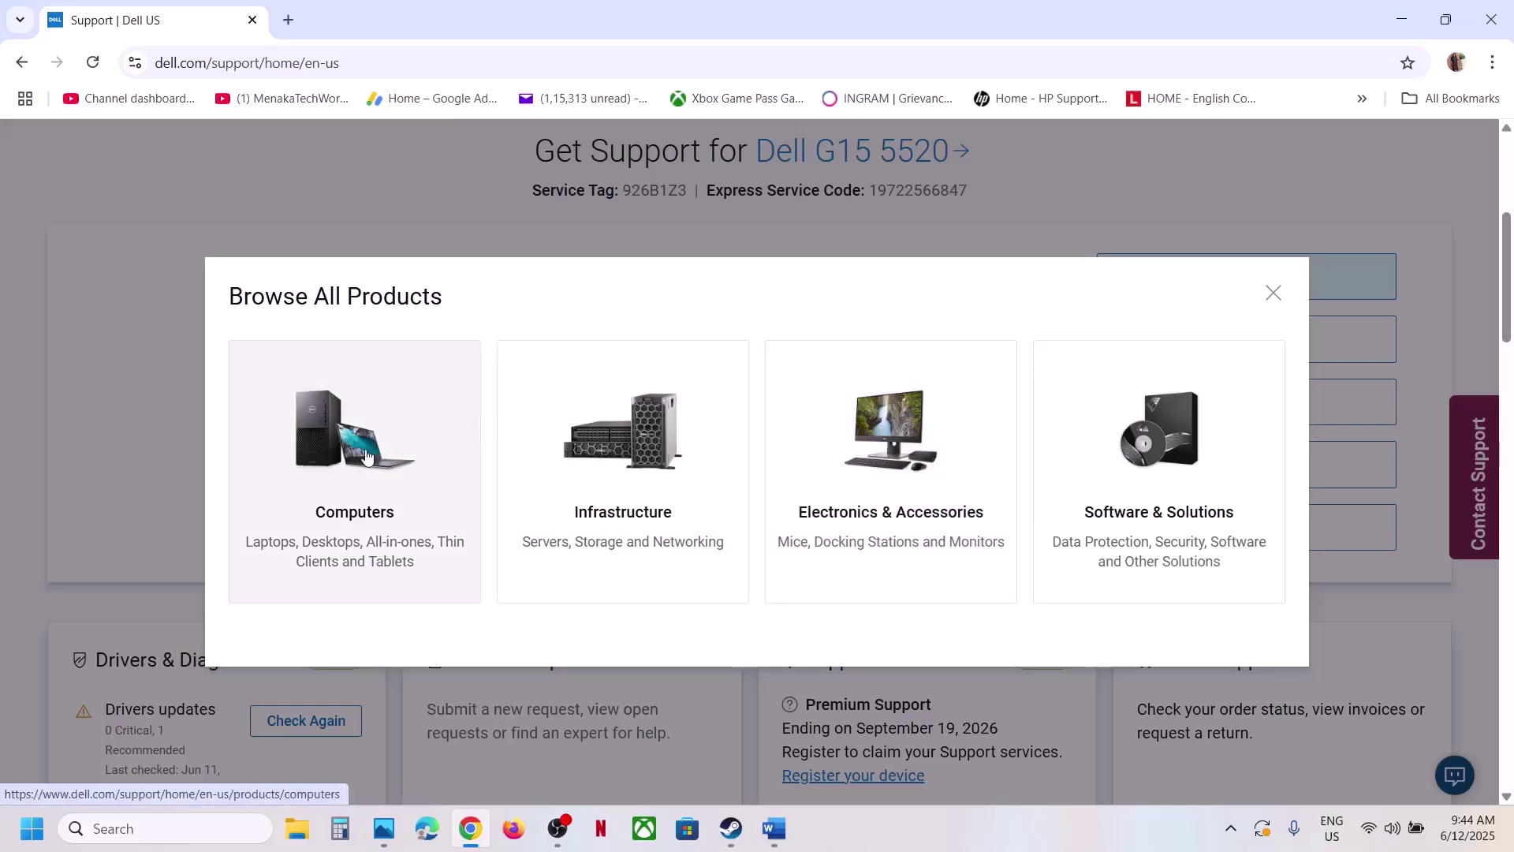
{"action": "left_click", "coordinate": [369, 458]}
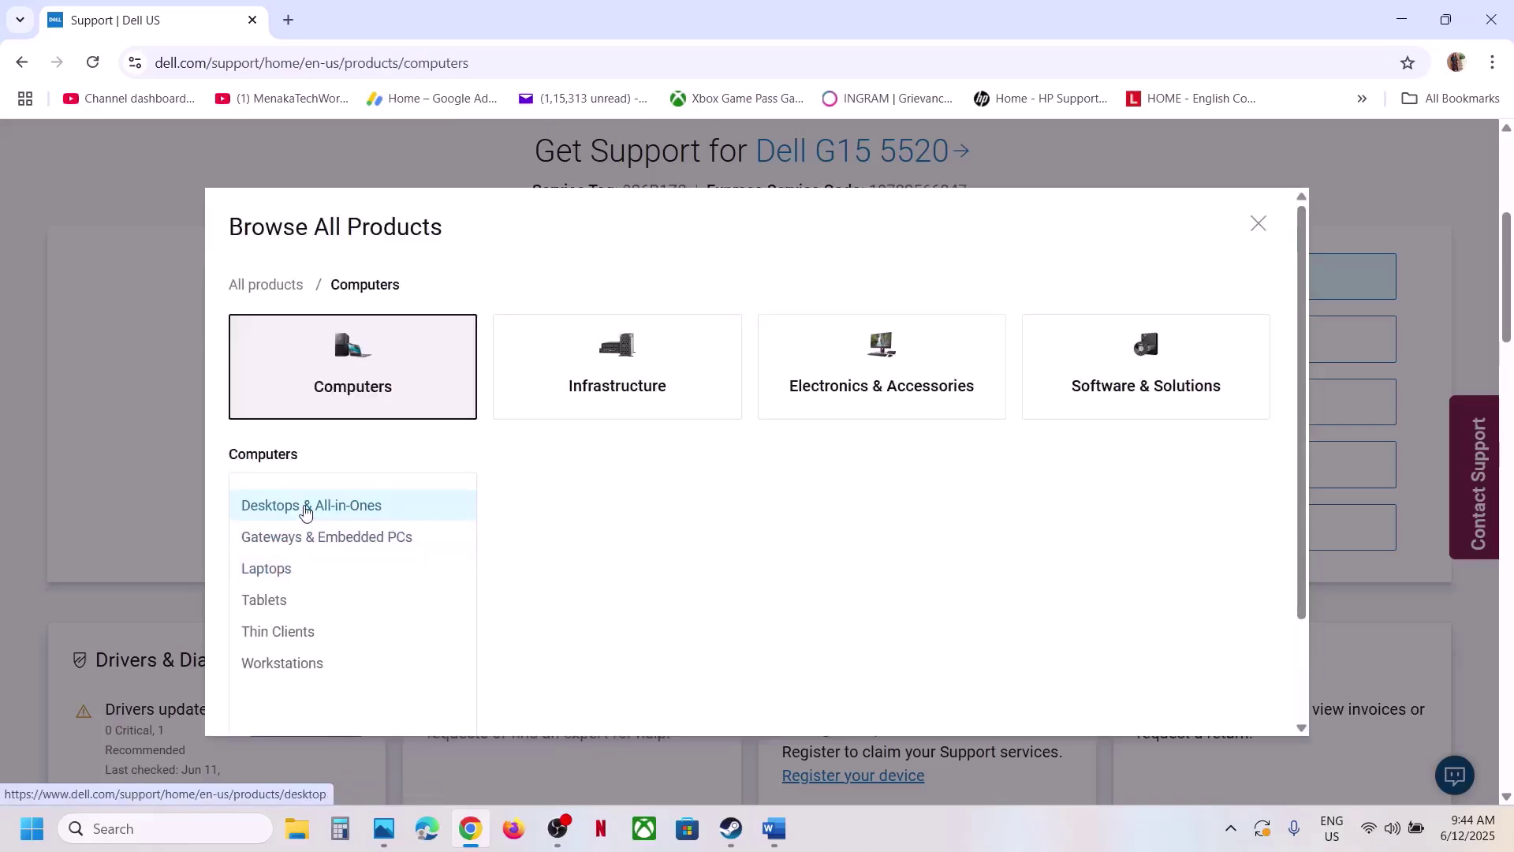
{"action": "left_click", "coordinate": [293, 582]}
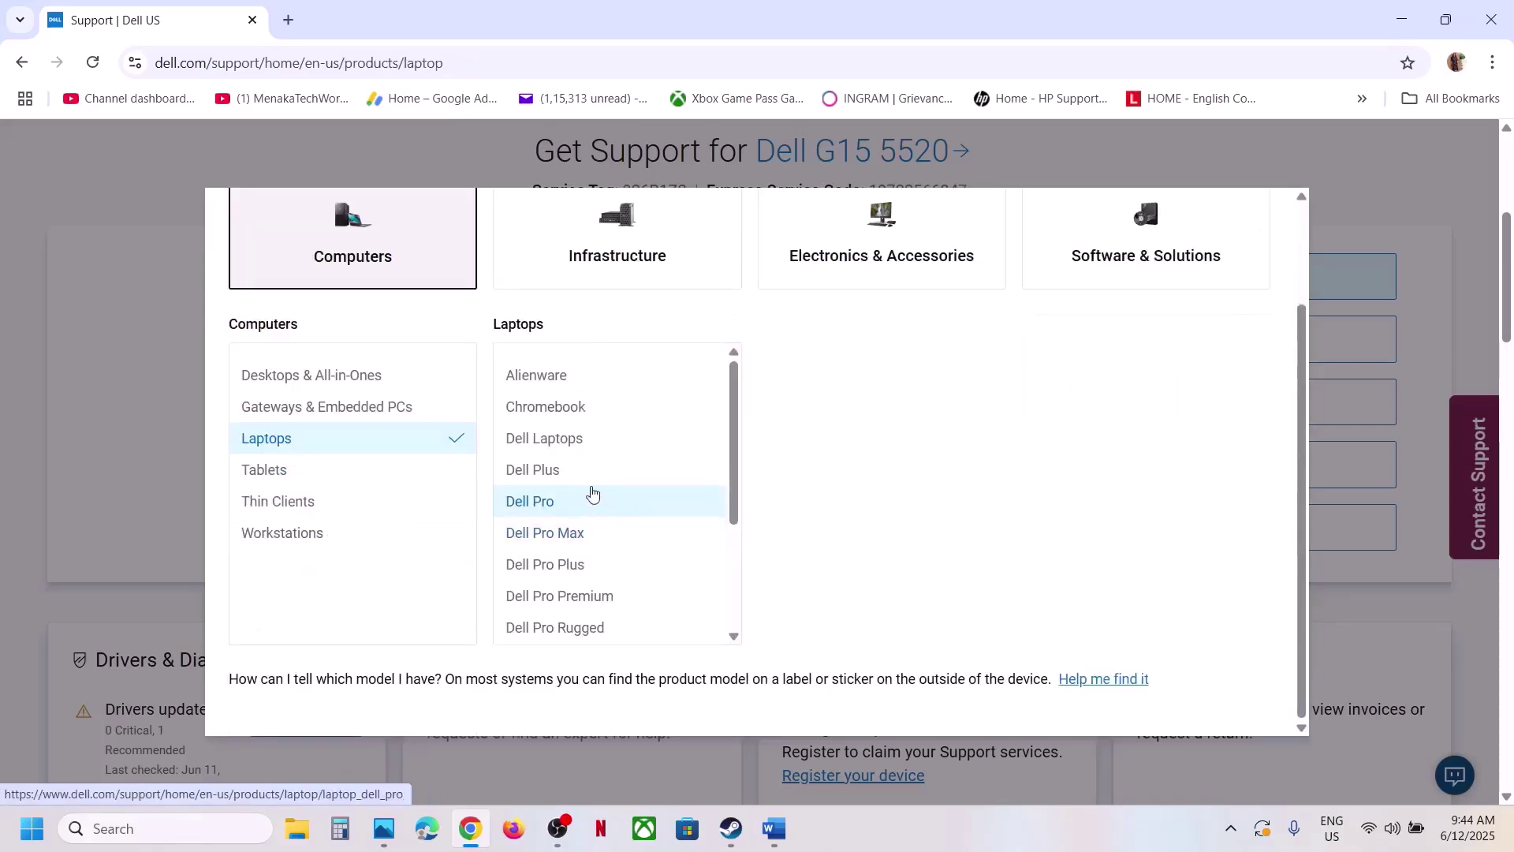
Choose the Dell G15 5510 from the G Series laptops as the product to support.
{"action": "scroll", "coordinate": [594, 532], "scroll_direction": "down", "scroll_amount": 2}
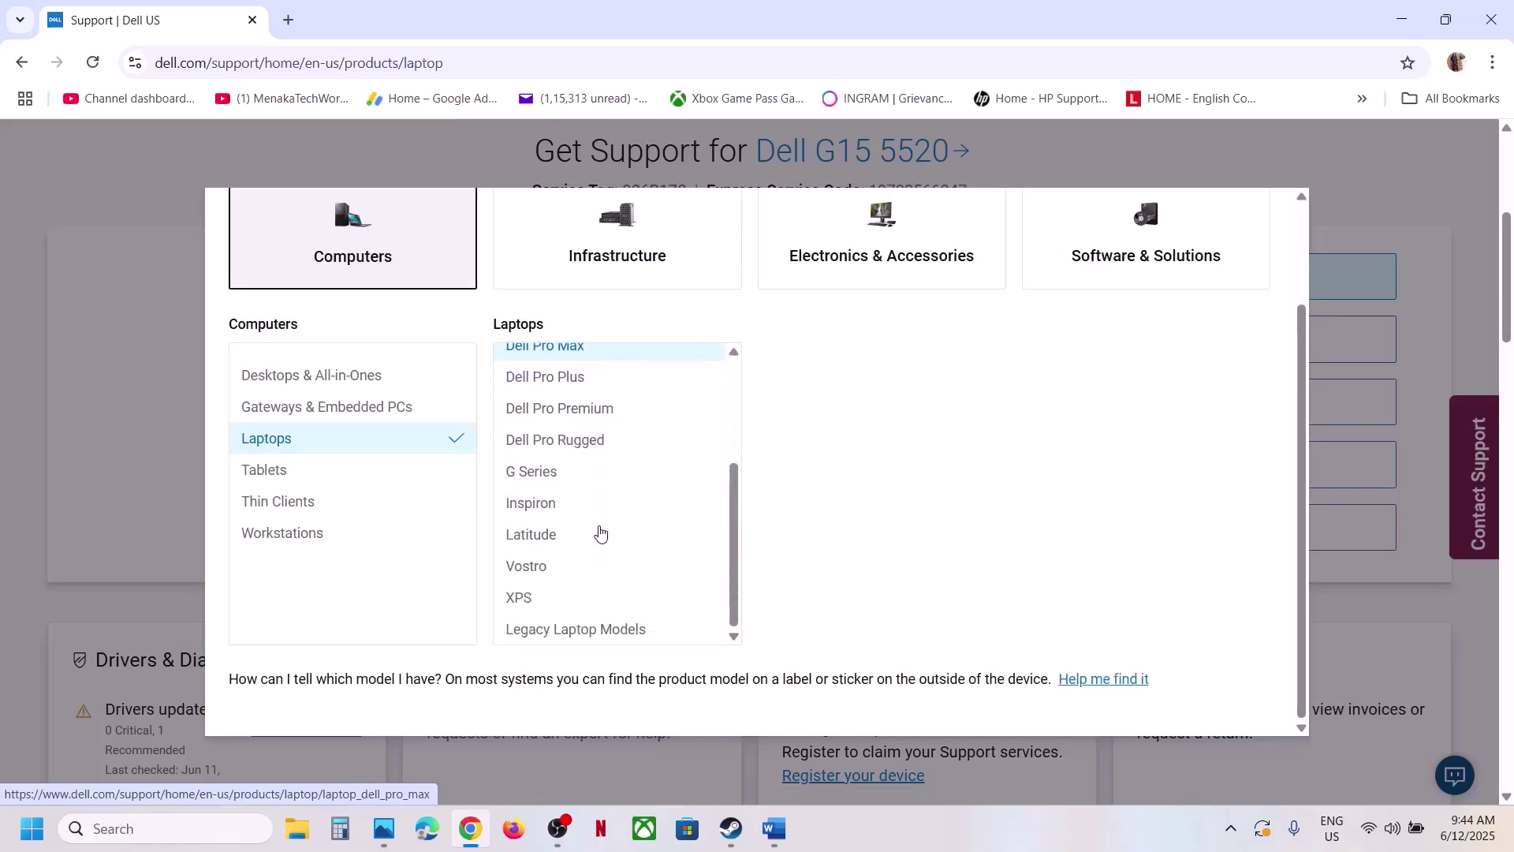
{"action": "scroll", "coordinate": [598, 531], "scroll_direction": "up", "scroll_amount": 2}
{"action": "scroll", "coordinate": [601, 534], "scroll_direction": "down", "scroll_amount": 1}
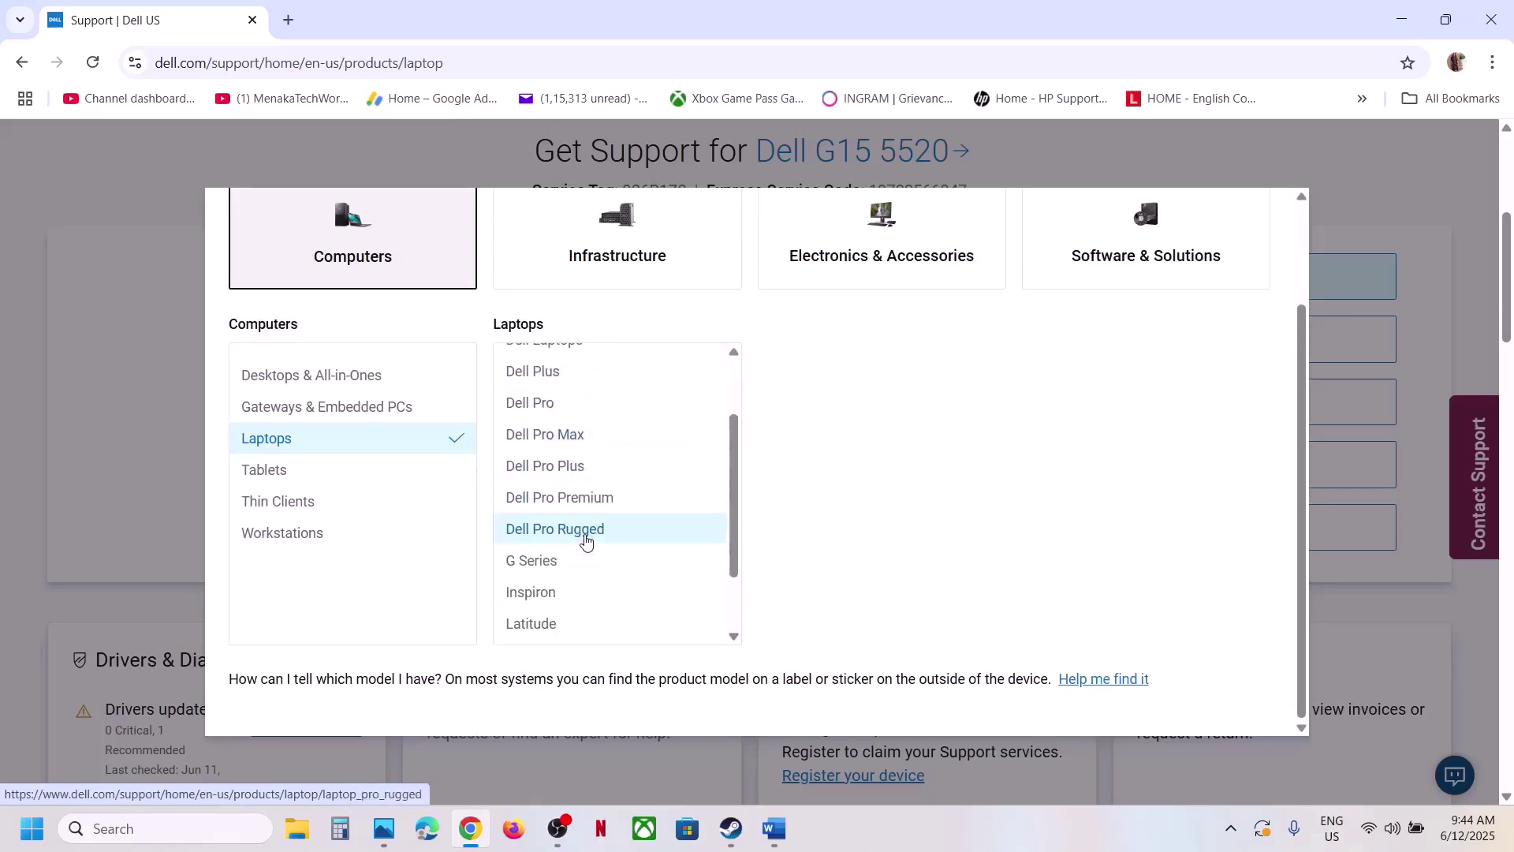
{"action": "left_click", "coordinate": [547, 558]}
{"action": "left_click", "coordinate": [860, 386]}
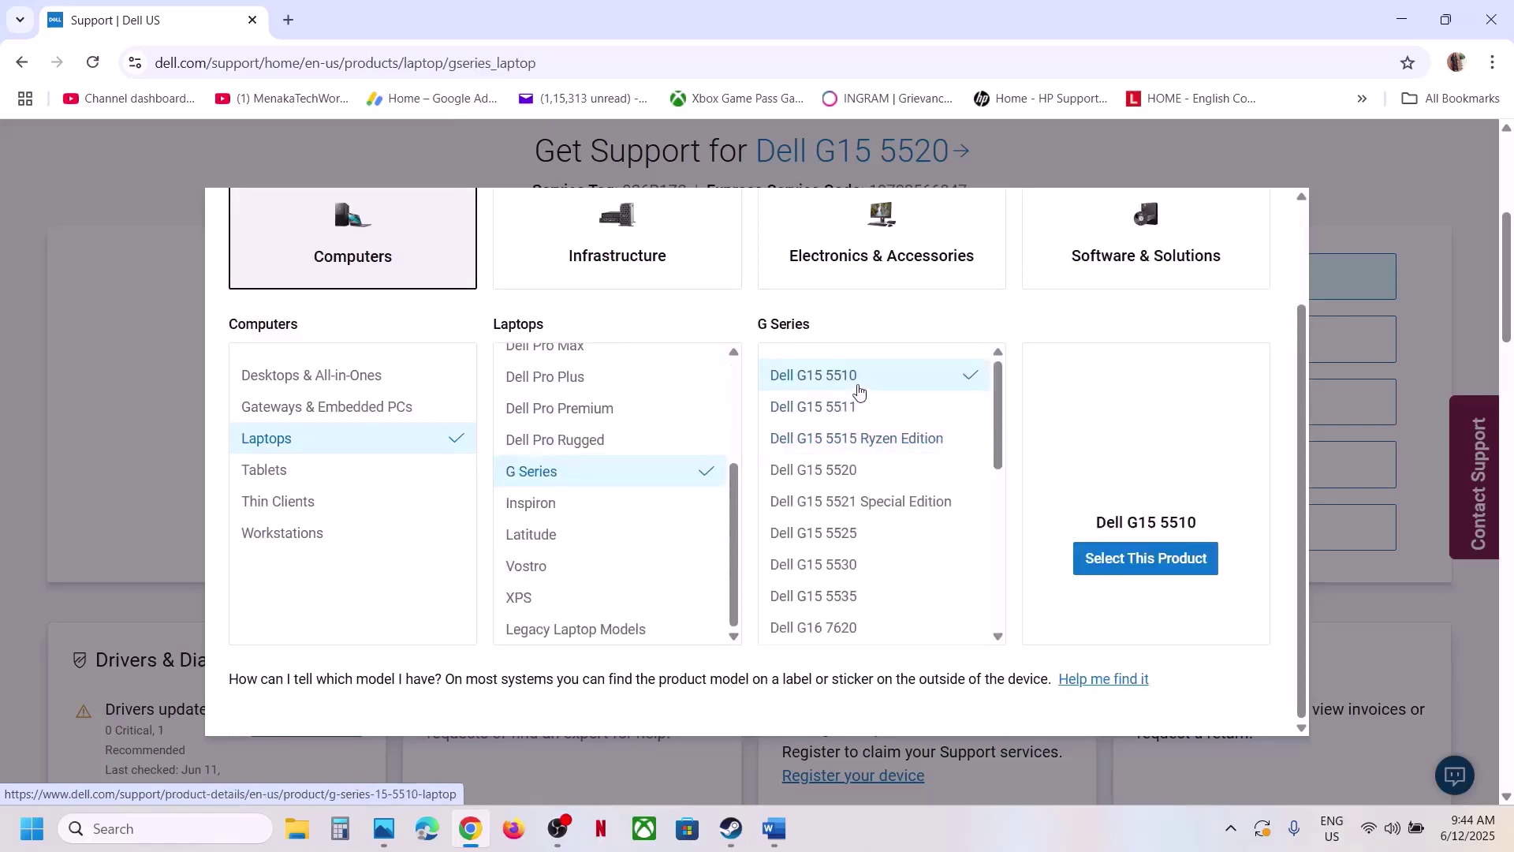
{"action": "left_click", "coordinate": [1147, 560]}
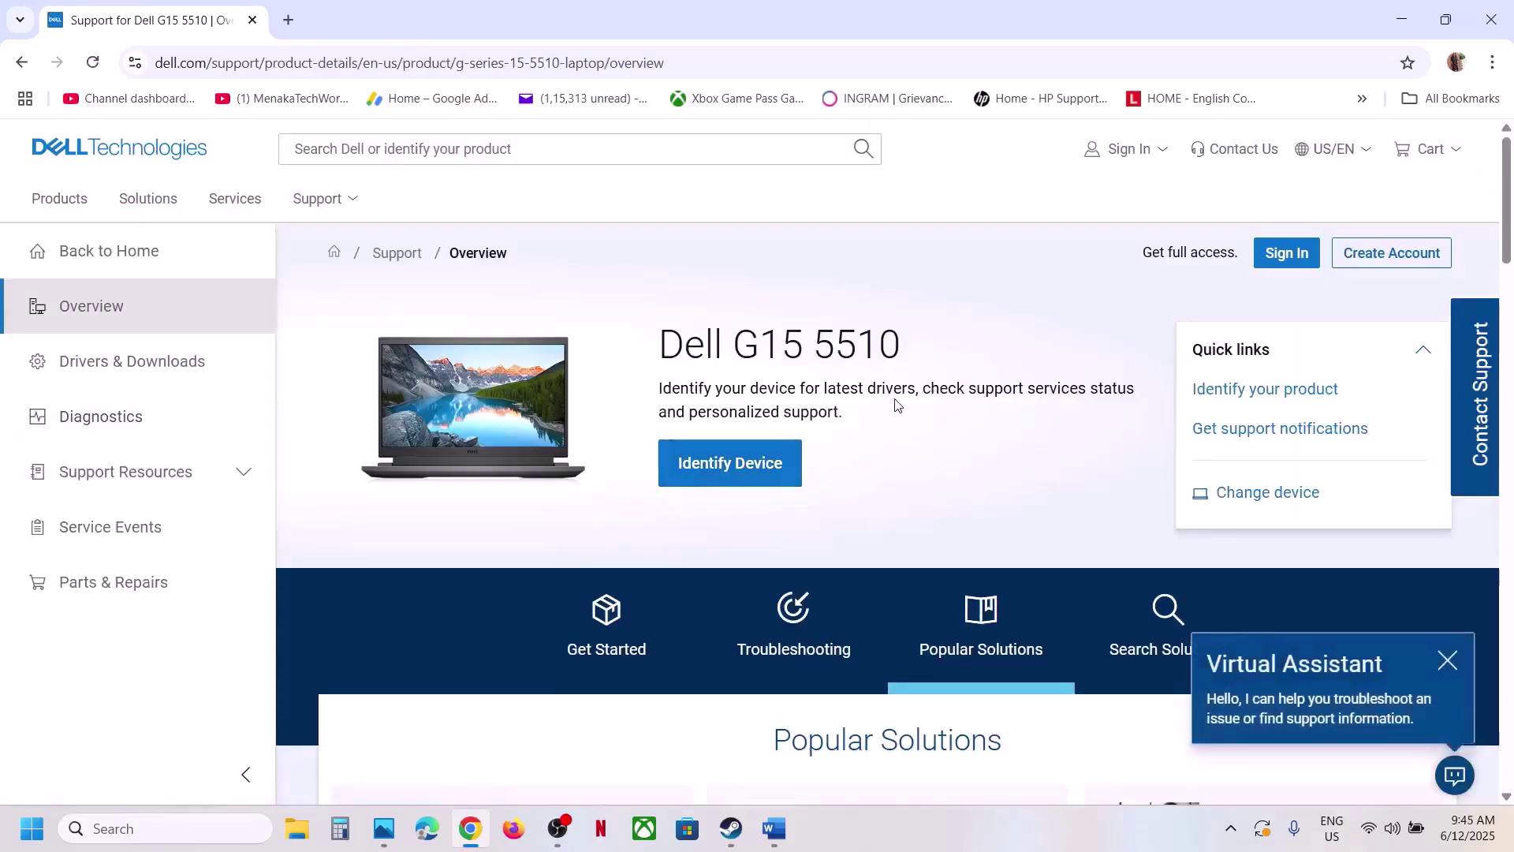
Open the list of specific drivers in the Dell G15 5510's Drivers & Downloads section.
{"action": "scroll", "coordinate": [897, 406], "scroll_direction": "down", "scroll_amount": 4}
{"action": "left_click", "coordinate": [106, 260]}
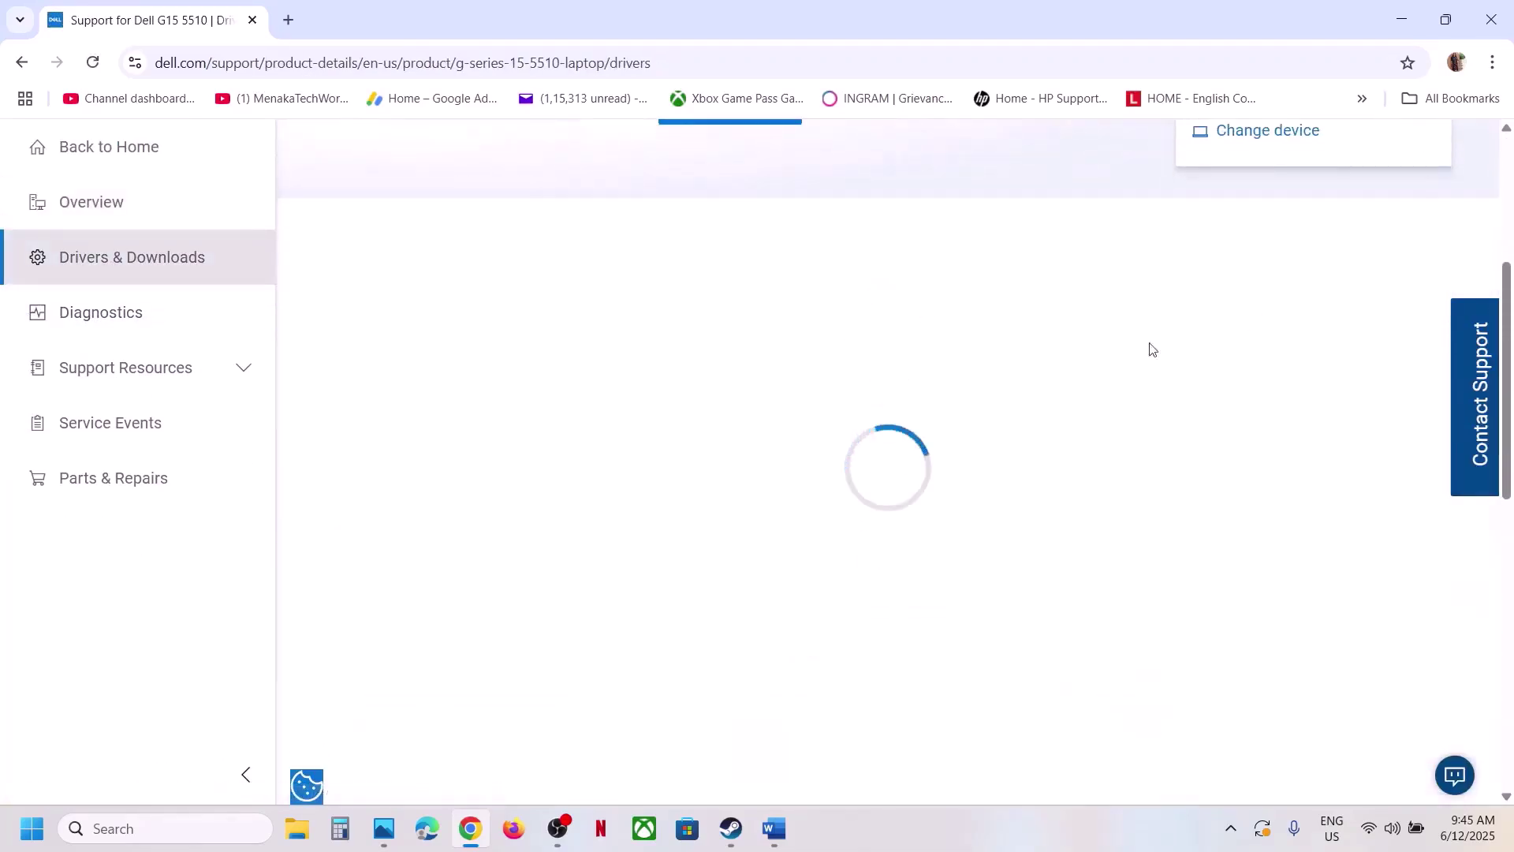
{"action": "scroll", "coordinate": [1057, 398], "scroll_direction": "down", "scroll_amount": 2}
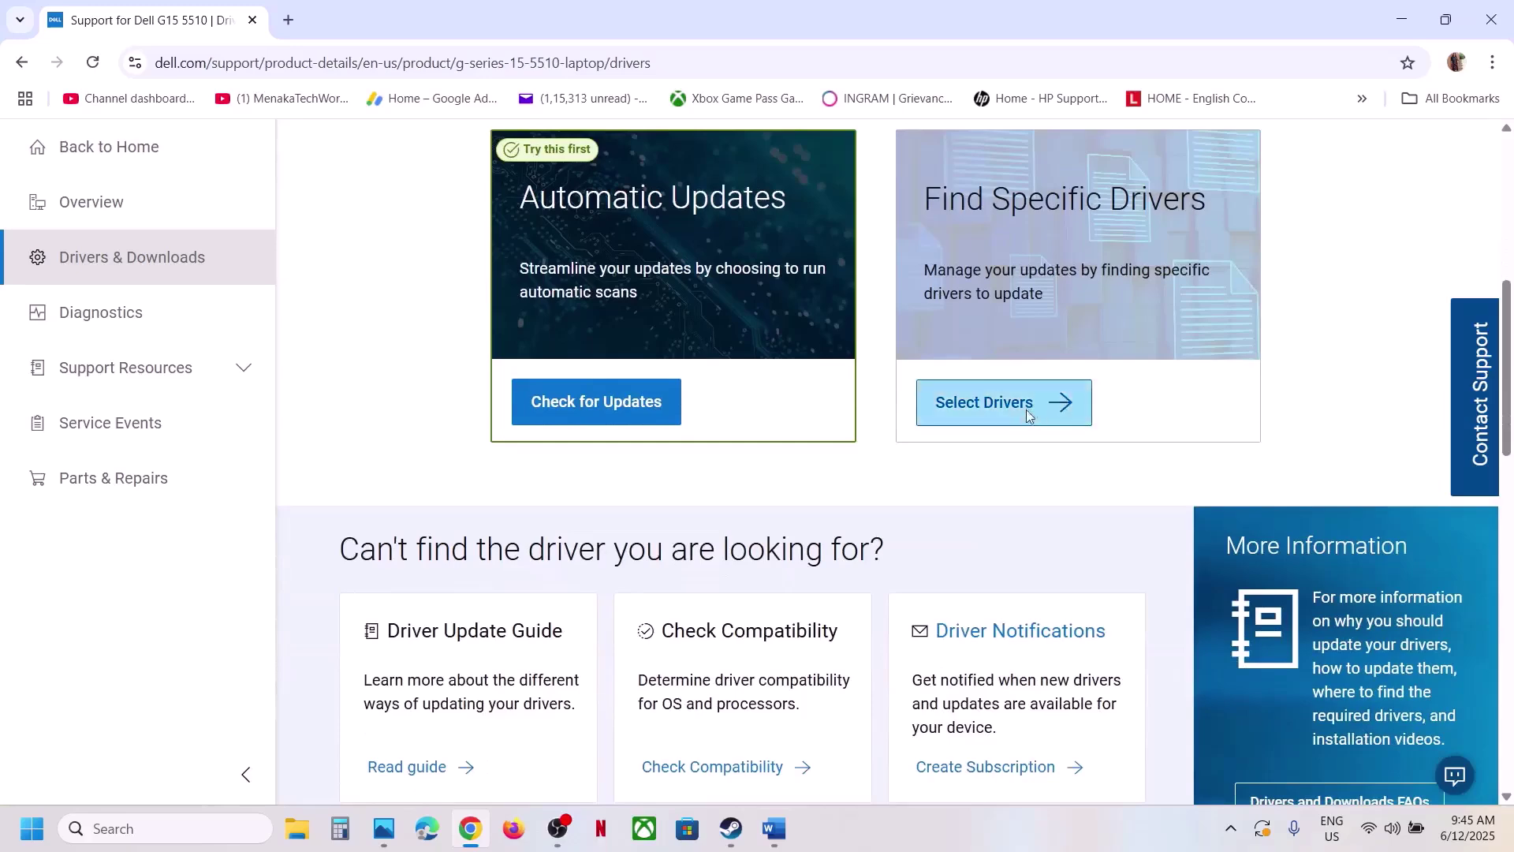
{"action": "left_click", "coordinate": [1028, 413]}
Filter the Dell G15 5510 driver list to the Windows 11 operating system.
{"action": "scroll", "coordinate": [1135, 387], "scroll_direction": "down", "scroll_amount": 2}
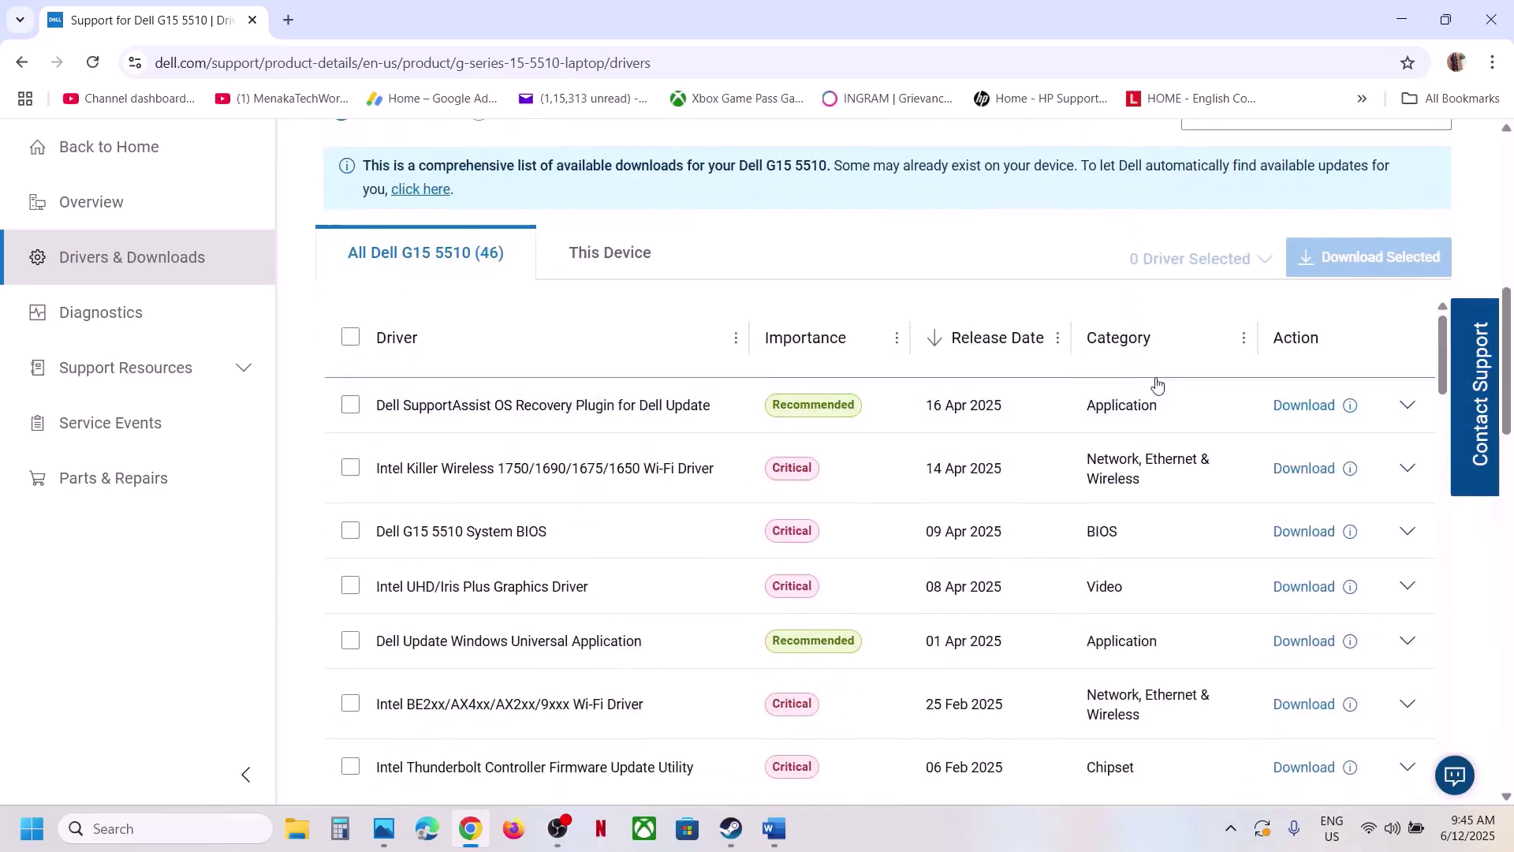
{"action": "scroll", "coordinate": [1183, 371], "scroll_direction": "up", "scroll_amount": 2}
{"action": "left_click", "coordinate": [1104, 187]}
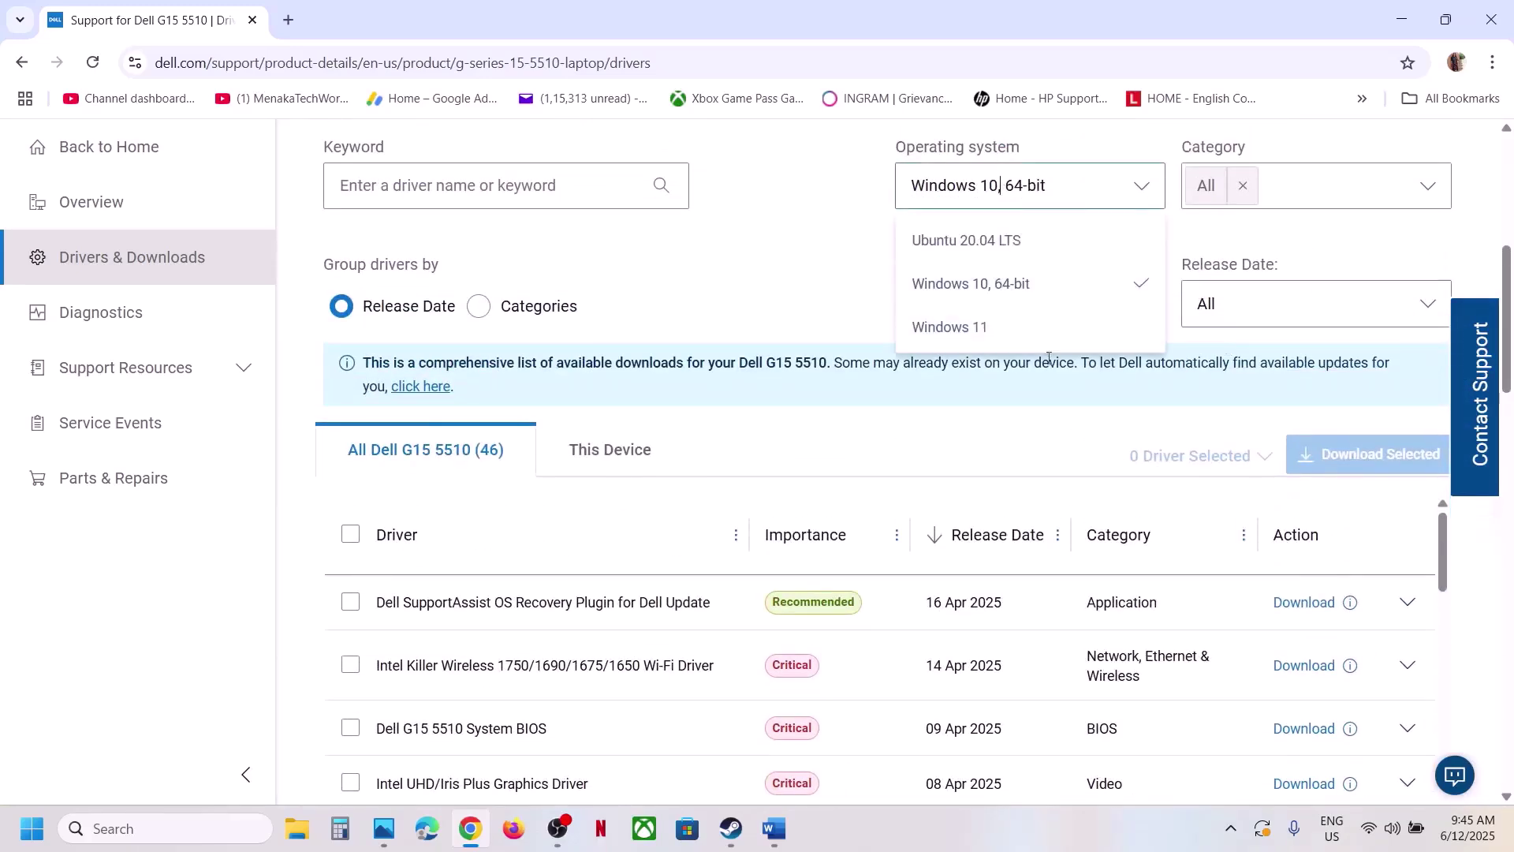
{"action": "left_click", "coordinate": [970, 329]}
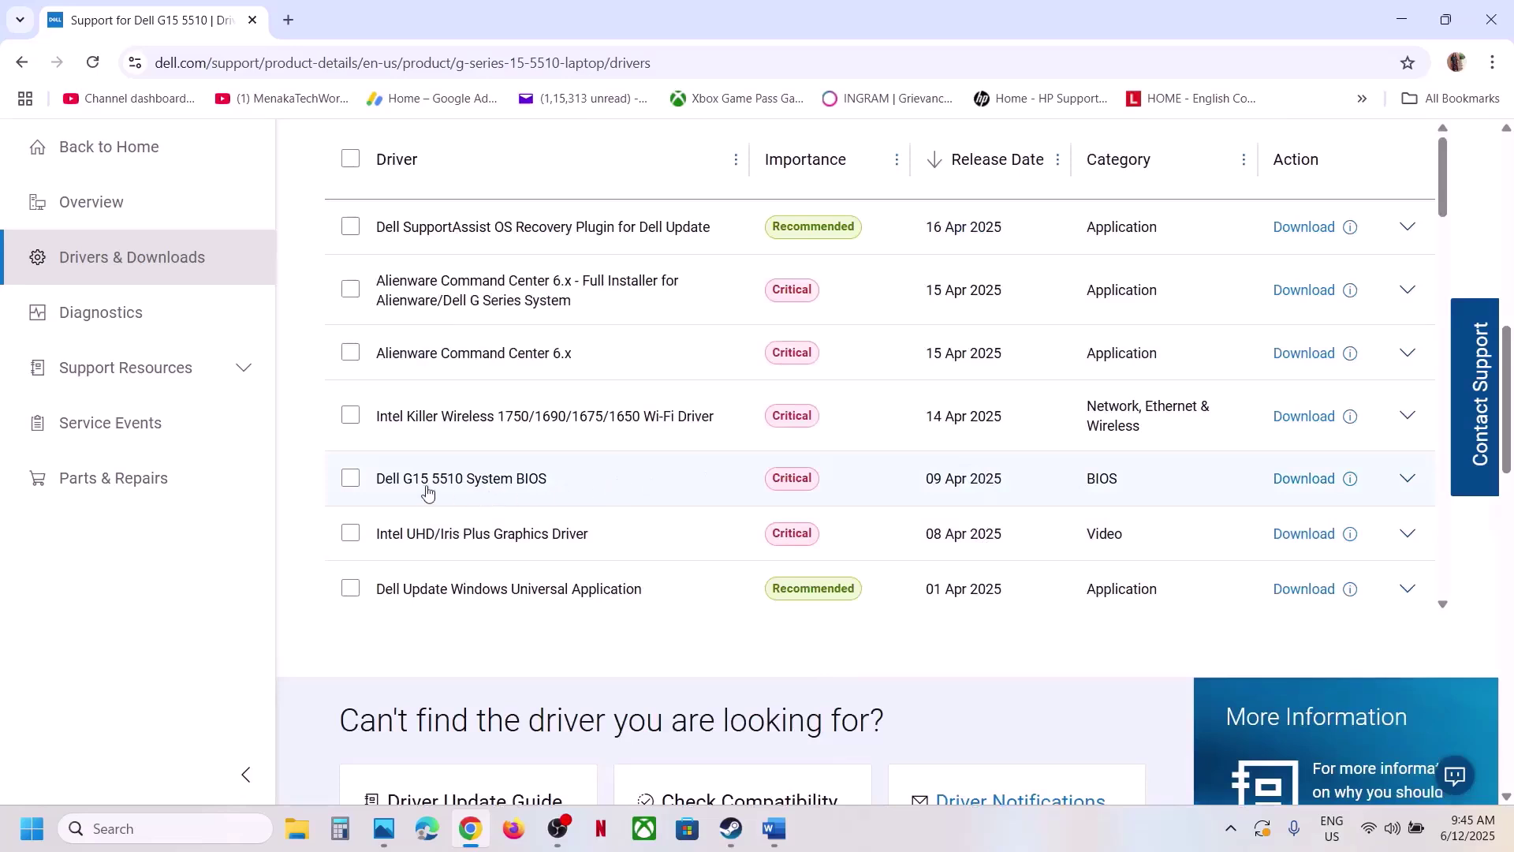
Download the Dell G15 5510 System BIOS and check the laptop's battery charge.
{"action": "left_click", "coordinate": [1305, 480]}
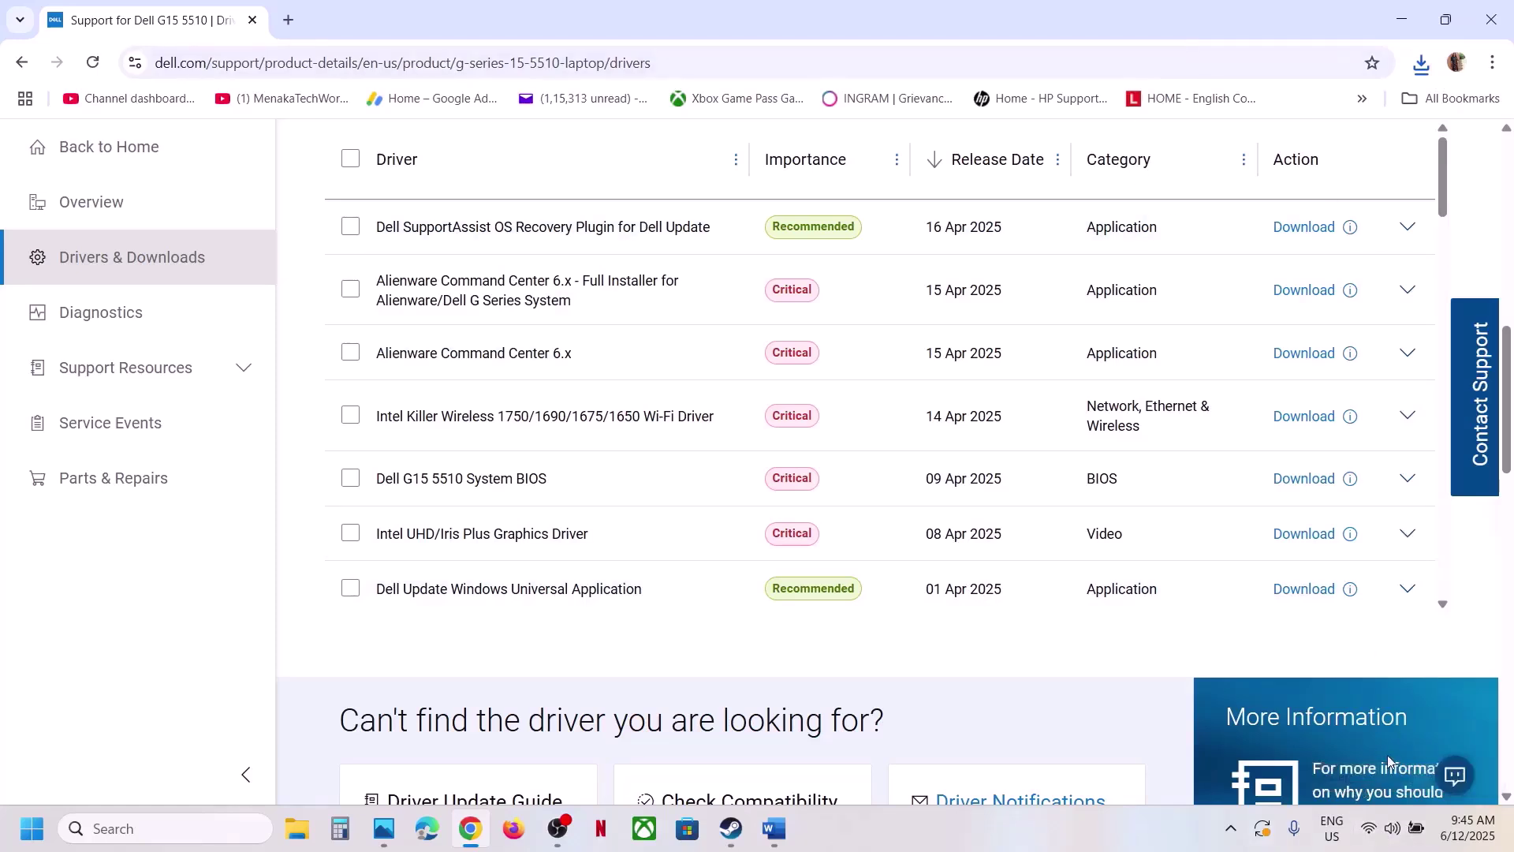
{"action": "left_click", "coordinate": [1393, 830]}
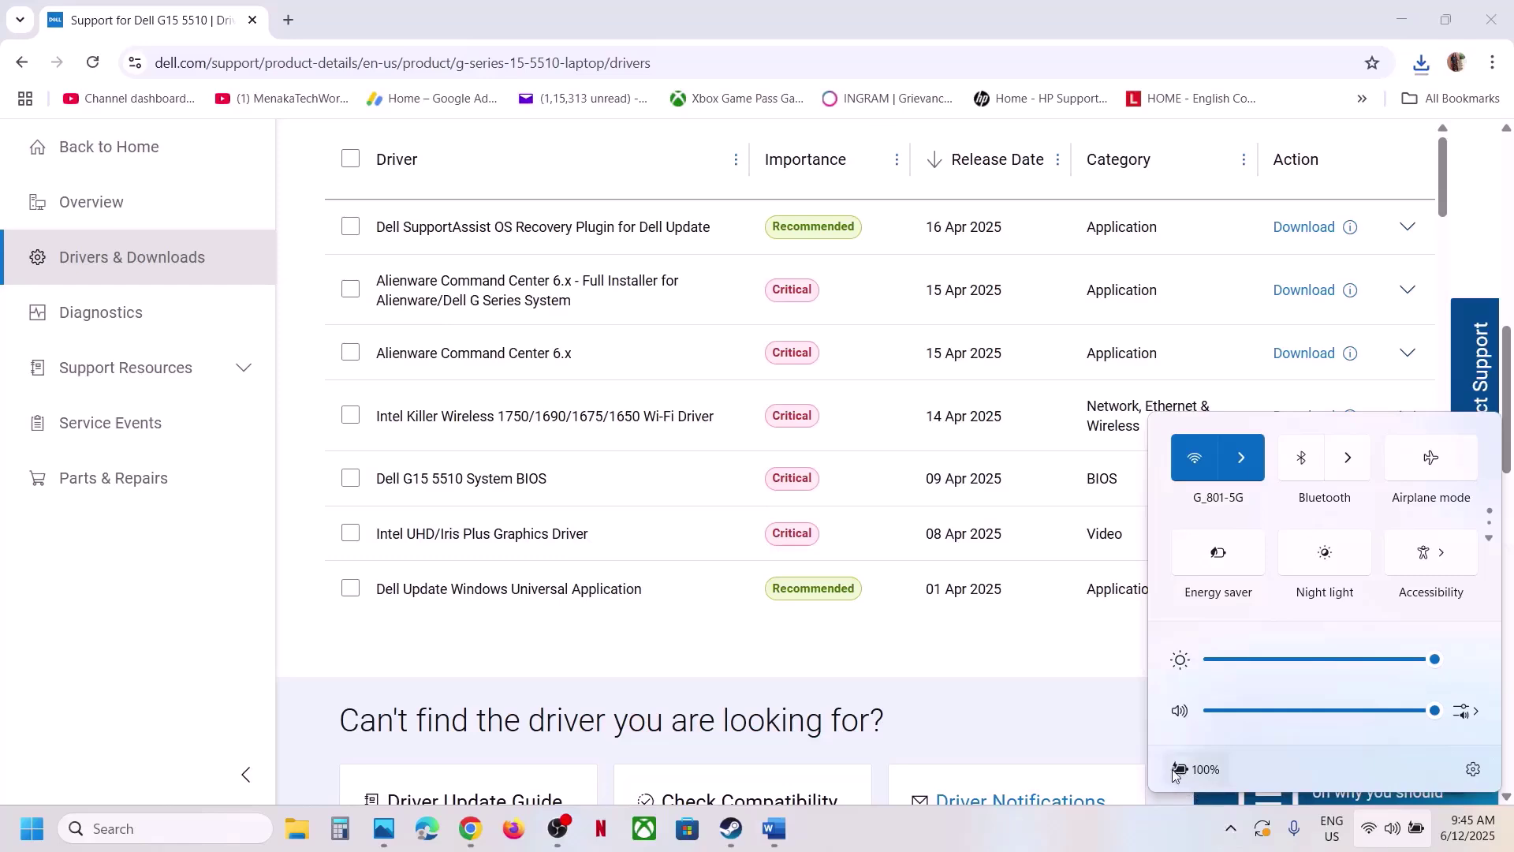
{"action": "left_click", "coordinate": [1121, 840]}
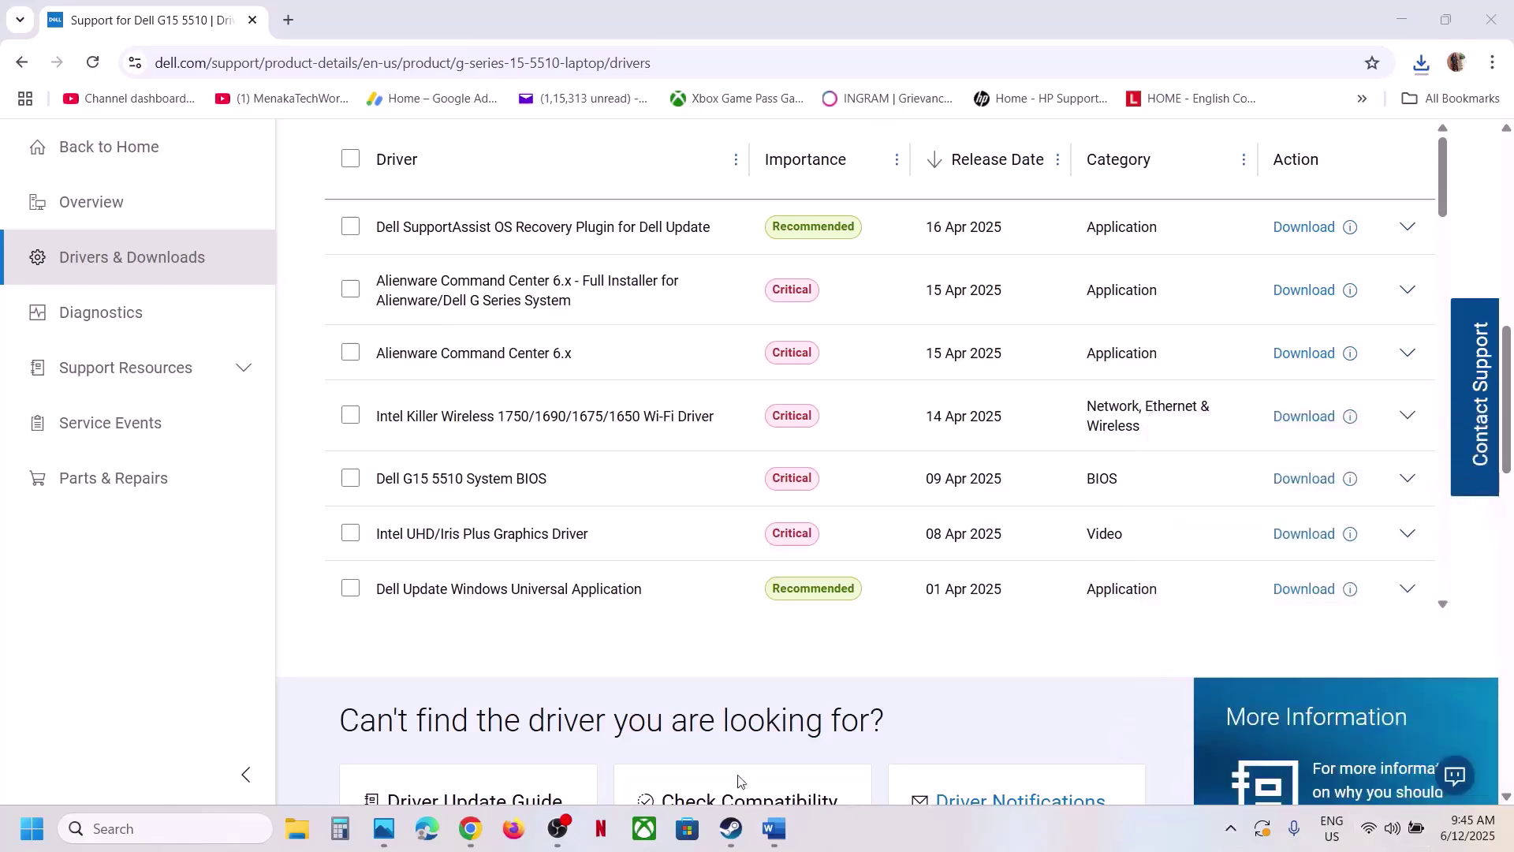
Return to the Word document and highlight the Step 3 instruction about running install_pspc_sdk_runtime, PsPcSdkRuntimeInstaller and PsPcSdkRuntimeManager.
{"action": "mouse_move", "coordinate": [743, 824]}
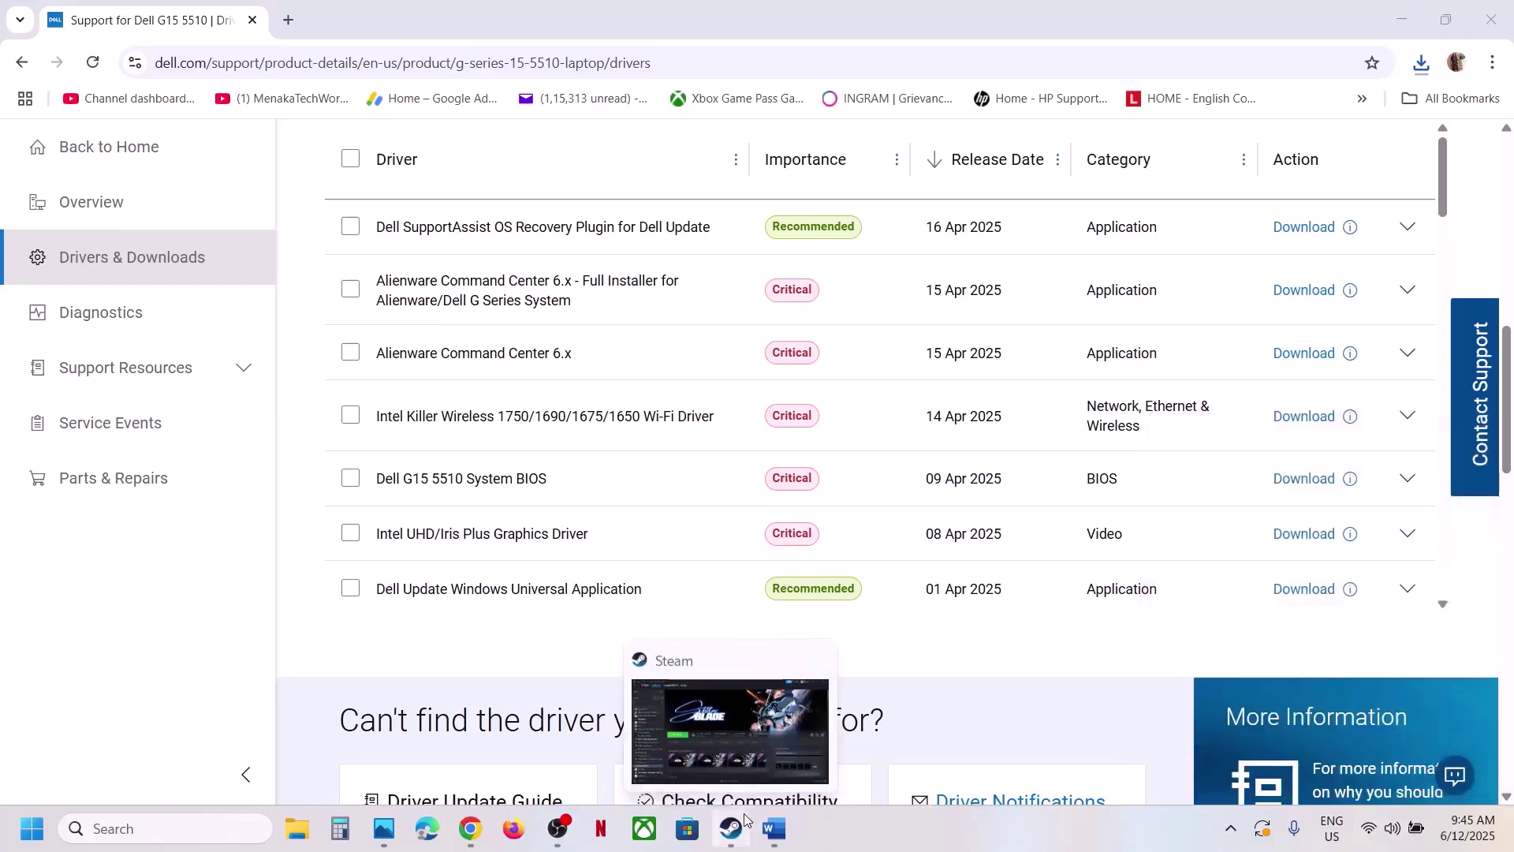
{"action": "left_click", "coordinate": [734, 828]}
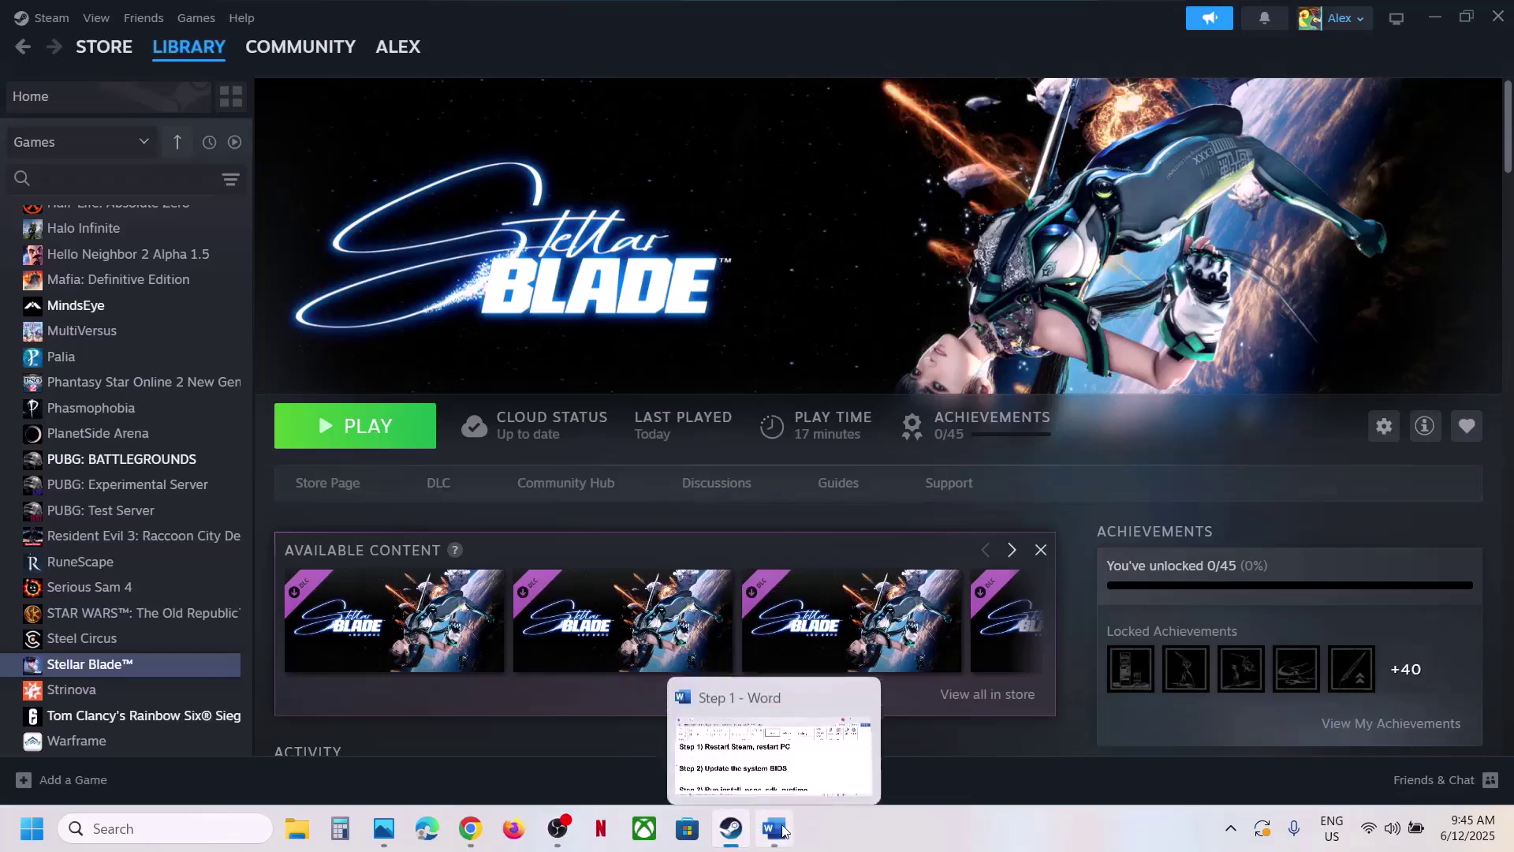
{"action": "left_click", "coordinate": [775, 828]}
{"action": "scroll", "coordinate": [557, 643], "scroll_direction": "down", "scroll_amount": 4}
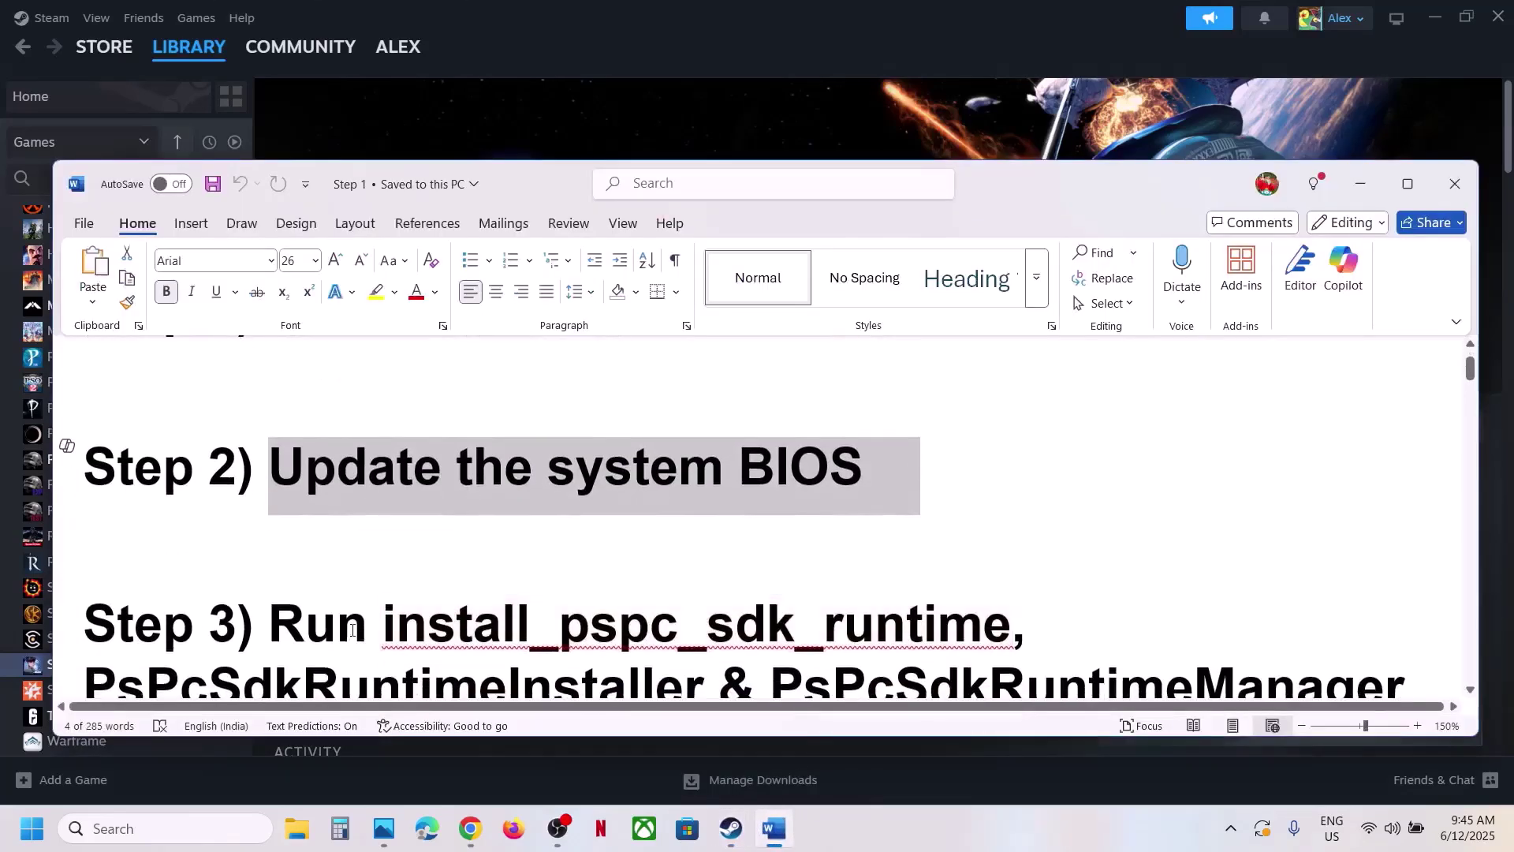
{"action": "left_click_drag", "start_coordinate": [371, 493], "coordinate": [87, 603]}
Switch back to Steam and open the local installation folder of Stellar Blade.
{"action": "left_click", "coordinate": [1203, 117]}
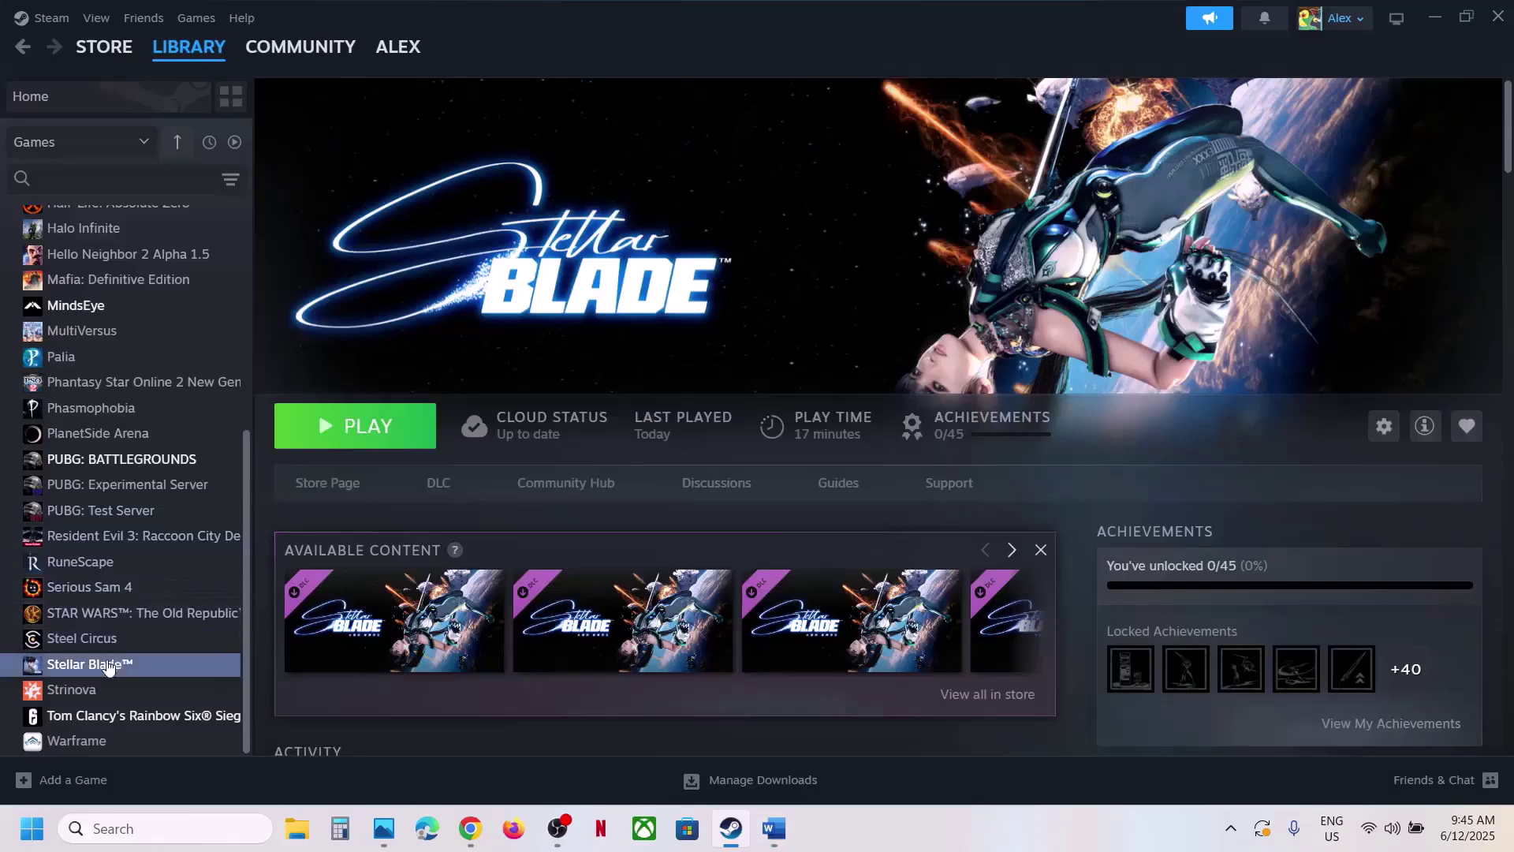
{"action": "right_click", "coordinate": [186, 663]}
{"action": "mouse_move", "coordinate": [180, 614]}
{"action": "left_click", "coordinate": [347, 640]}
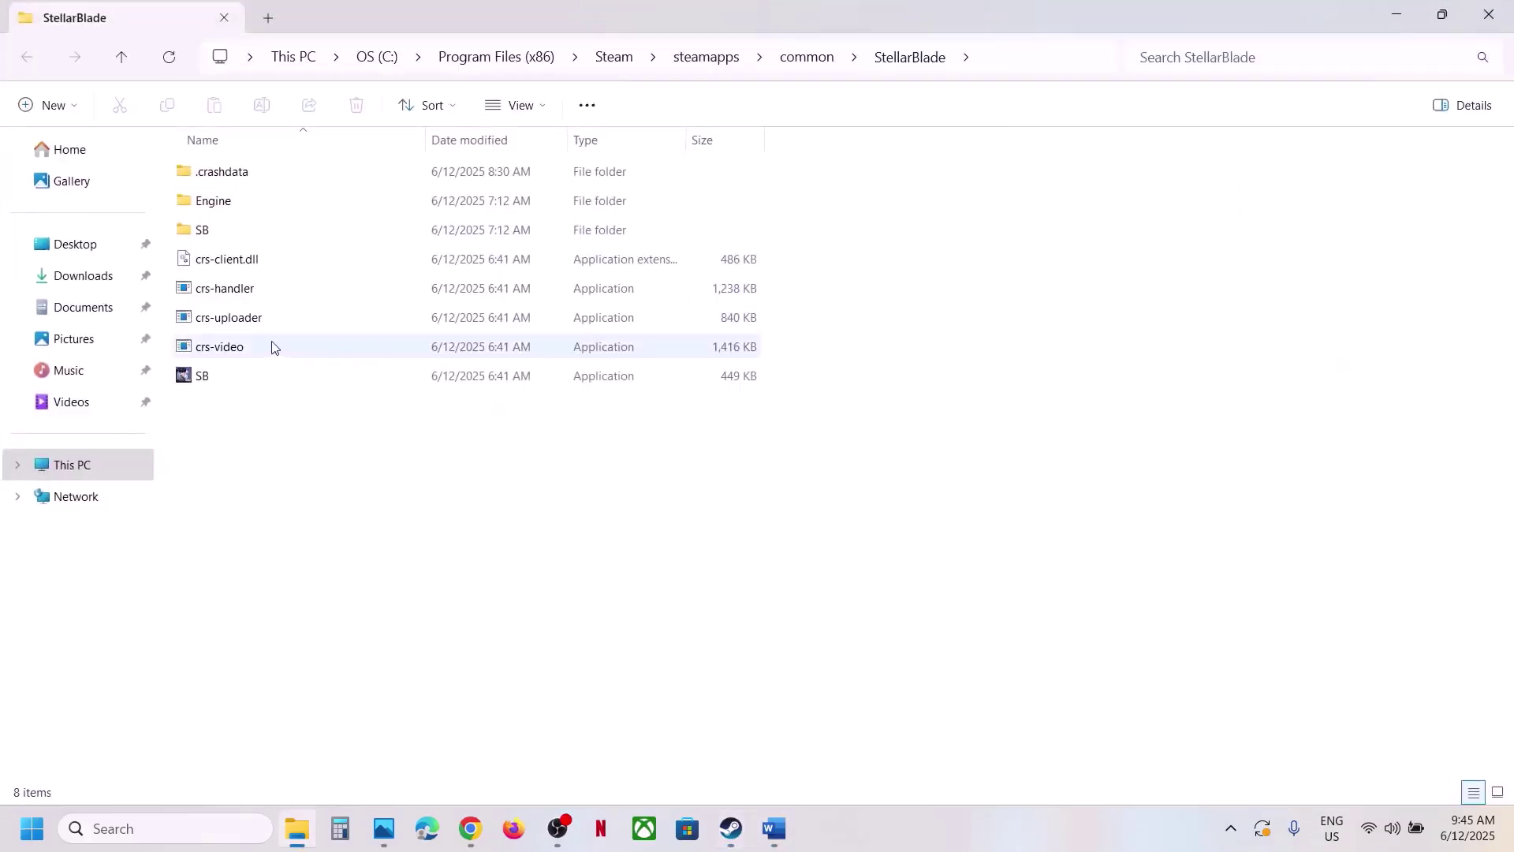
Navigate to the SB\Binaries\Win64 folder and select the install_pspc_sdk_runtime batch file.
{"action": "left_click", "coordinate": [249, 232]}
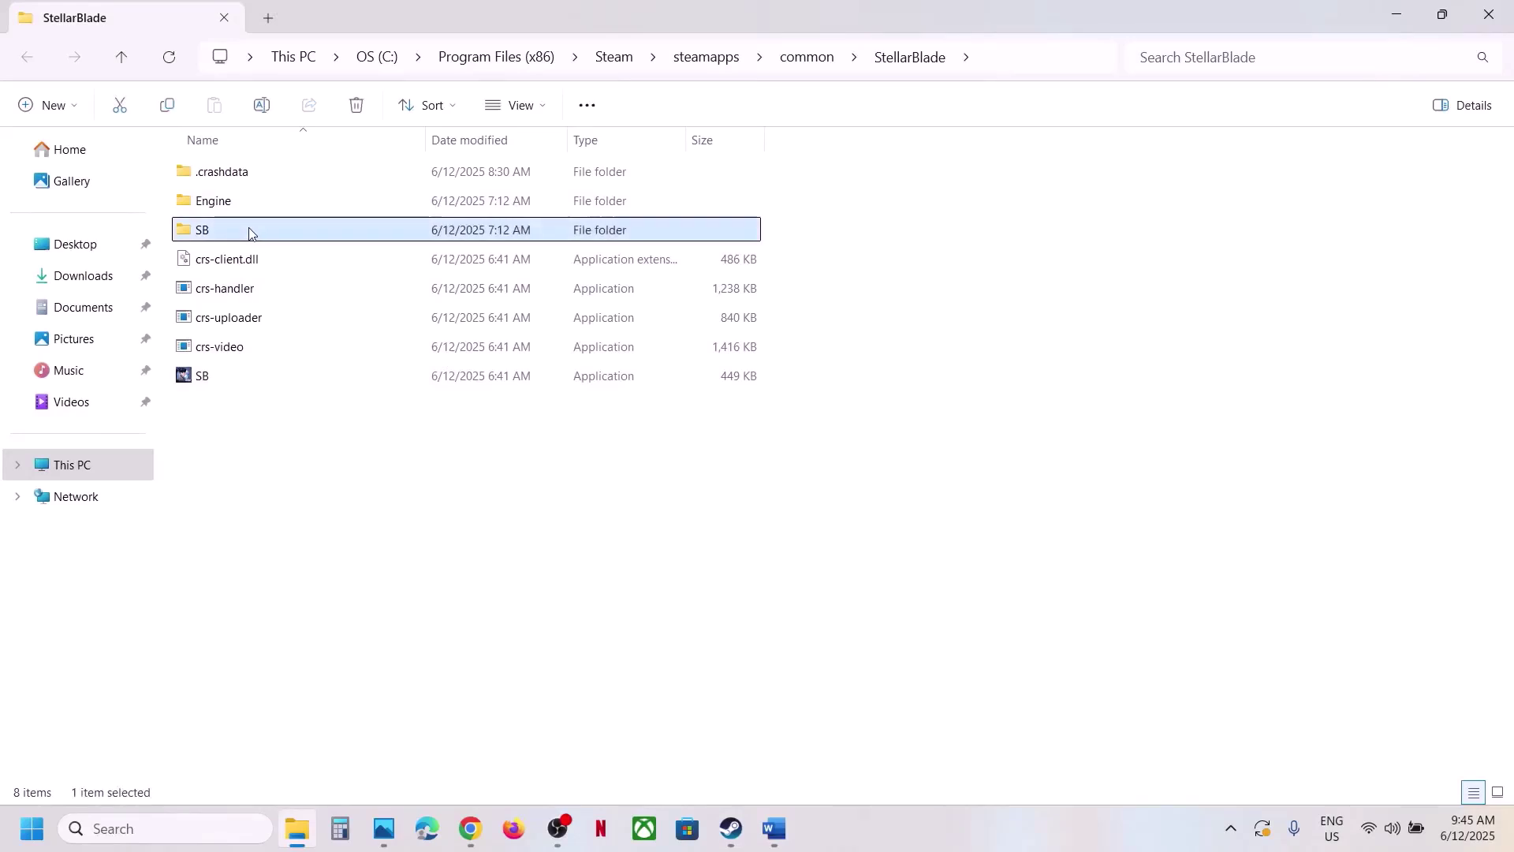
{"action": "double_click", "coordinate": [246, 232]}
{"action": "double_click", "coordinate": [235, 177]}
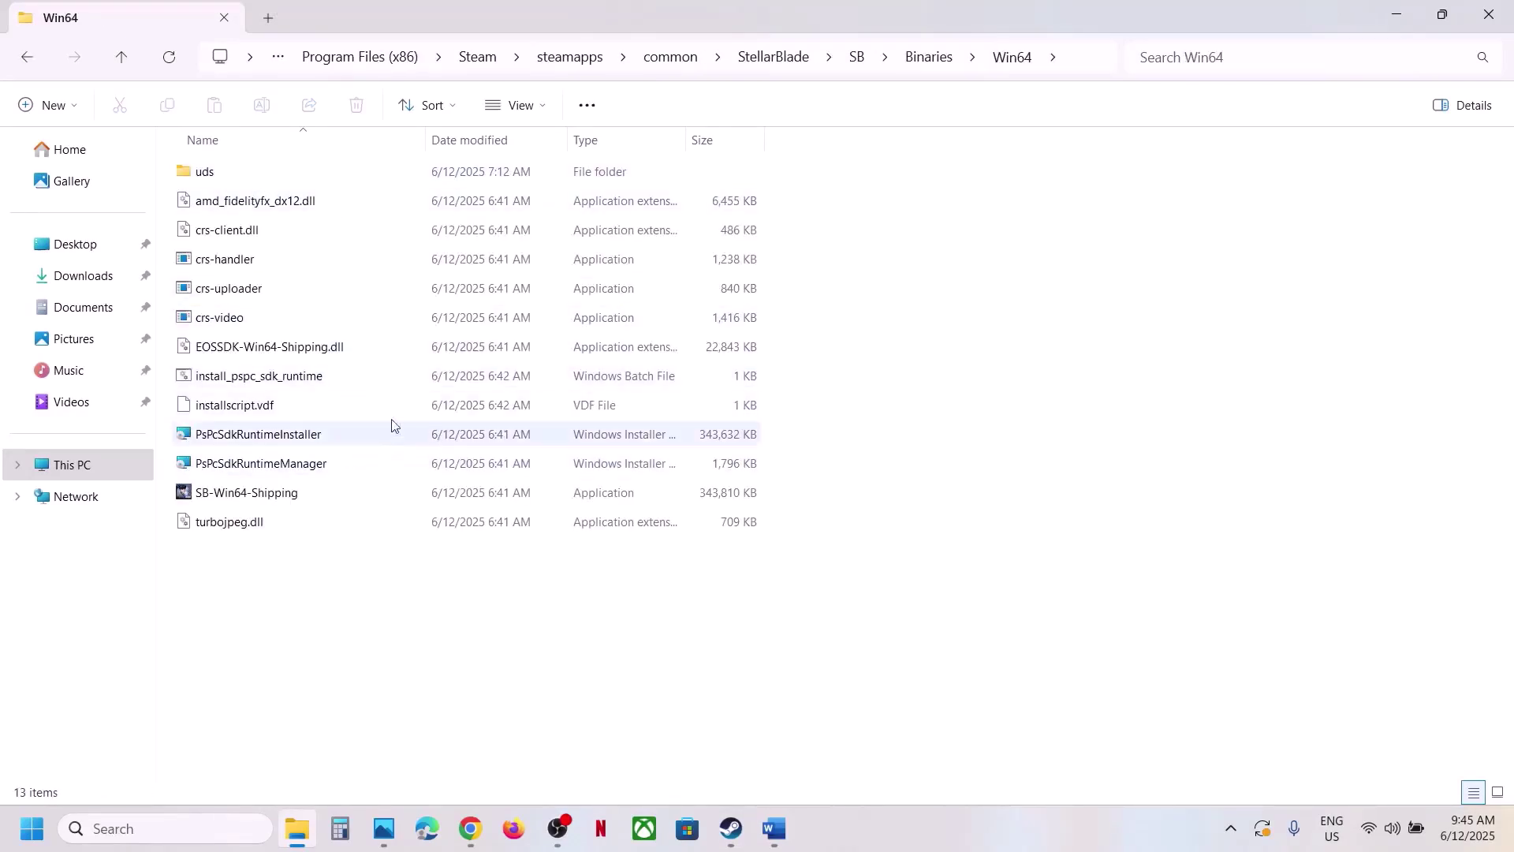
{"action": "left_click", "coordinate": [261, 379]}
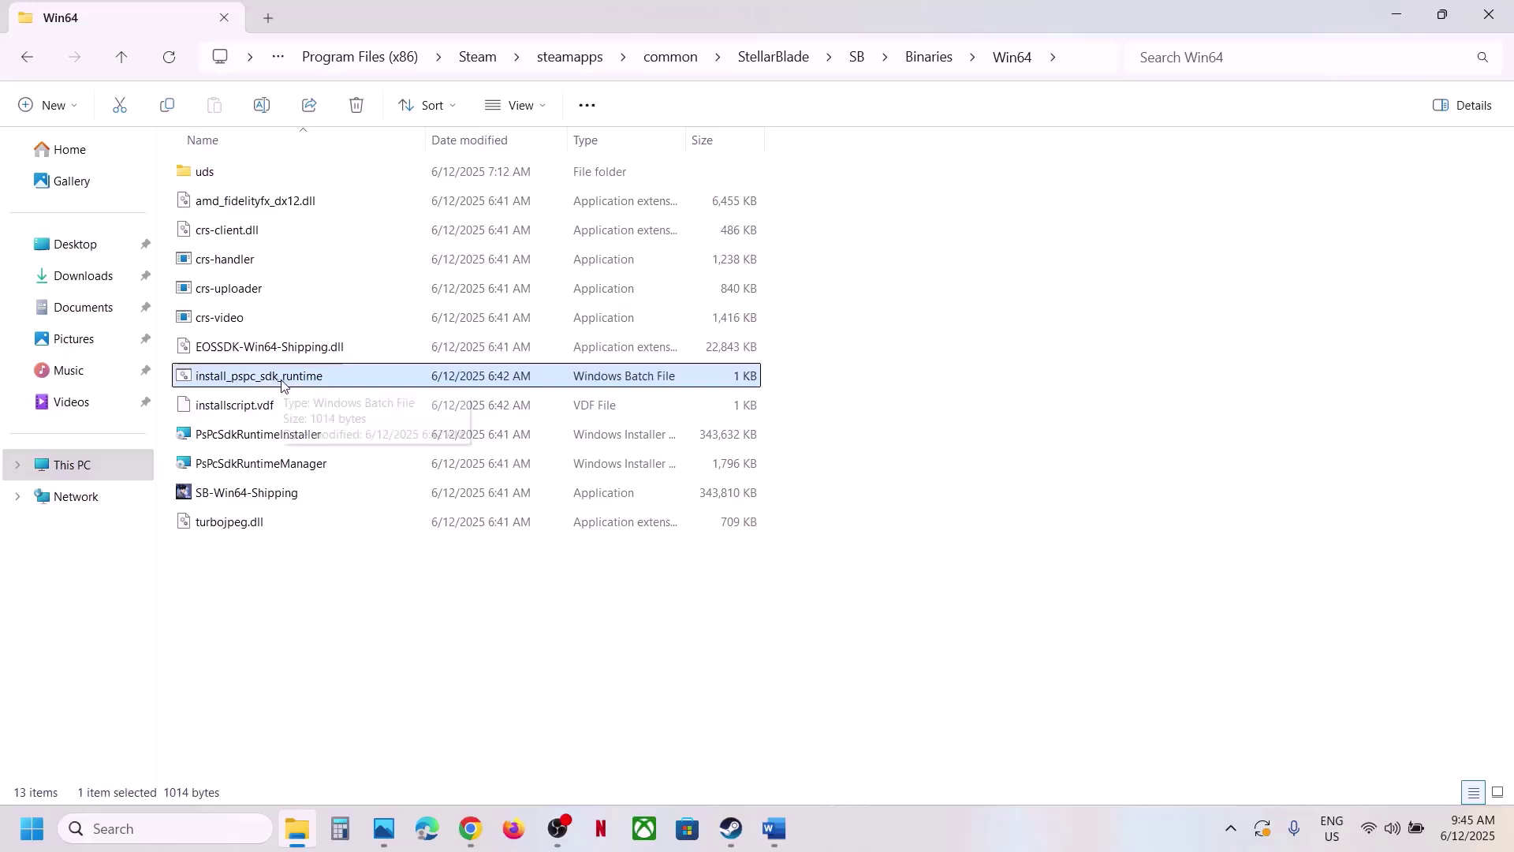
Run the install_pspc_sdk_runtime batch file with permission granted, and start the PsPcSdkRuntimeInstaller package.
{"action": "right_click", "coordinate": [278, 384]}
{"action": "left_click", "coordinate": [382, 506]}
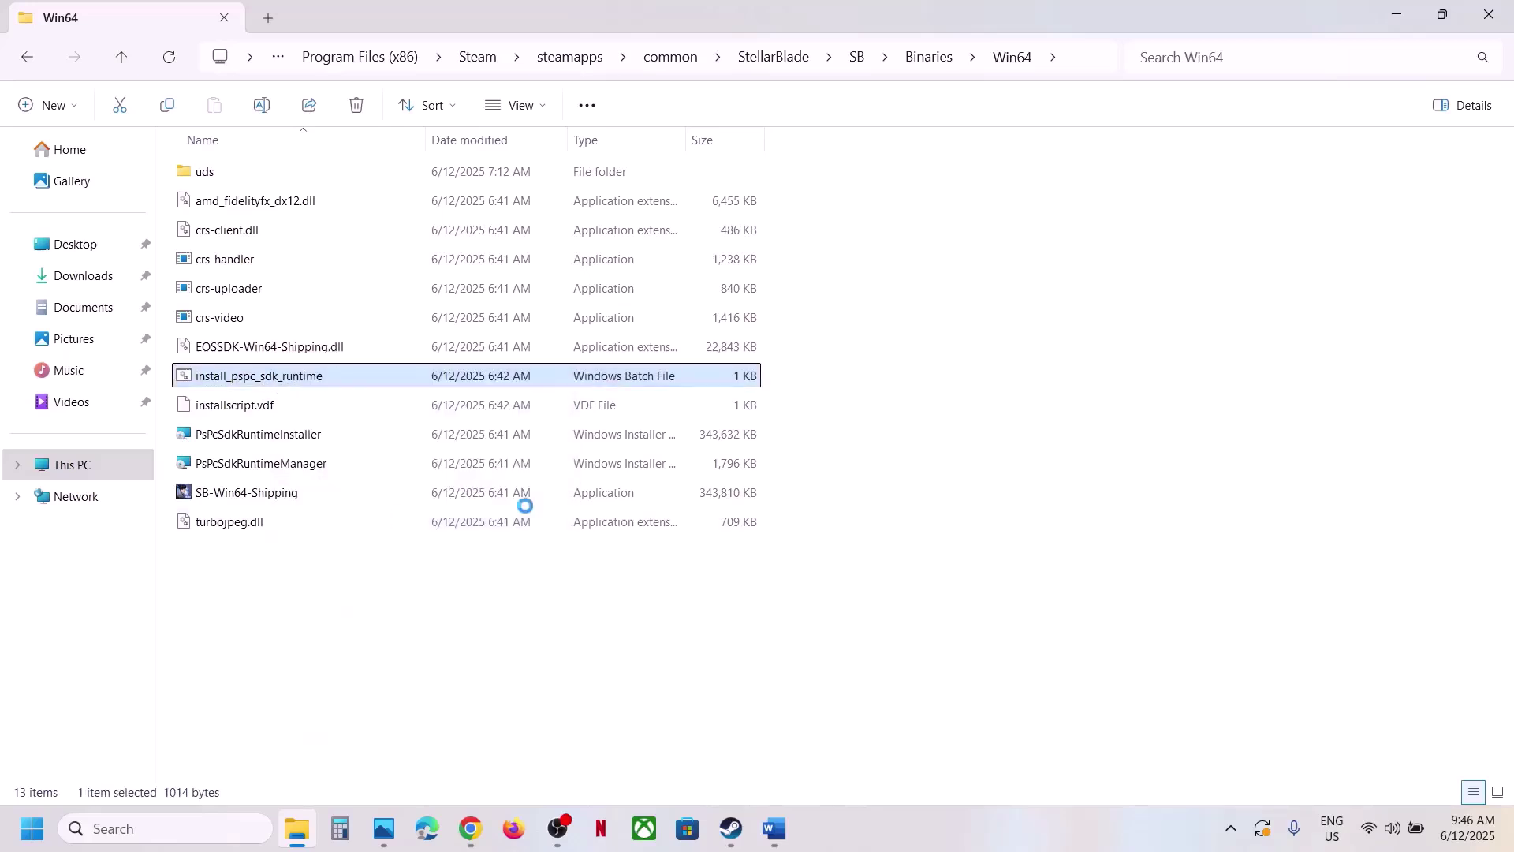
{"action": "left_click", "coordinate": [653, 610]}
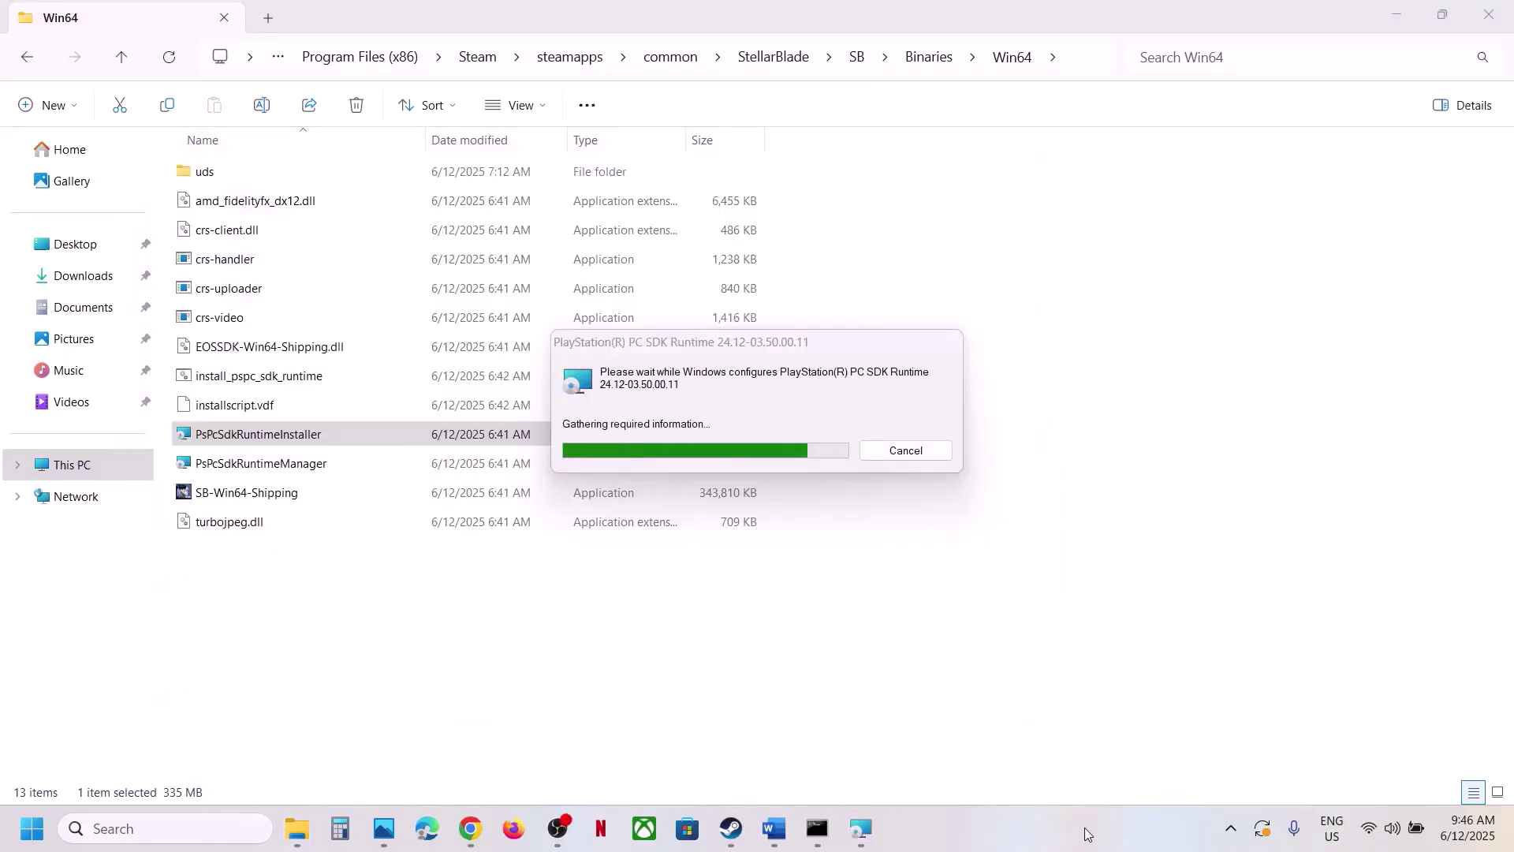
{"action": "left_click", "coordinate": [292, 438]}
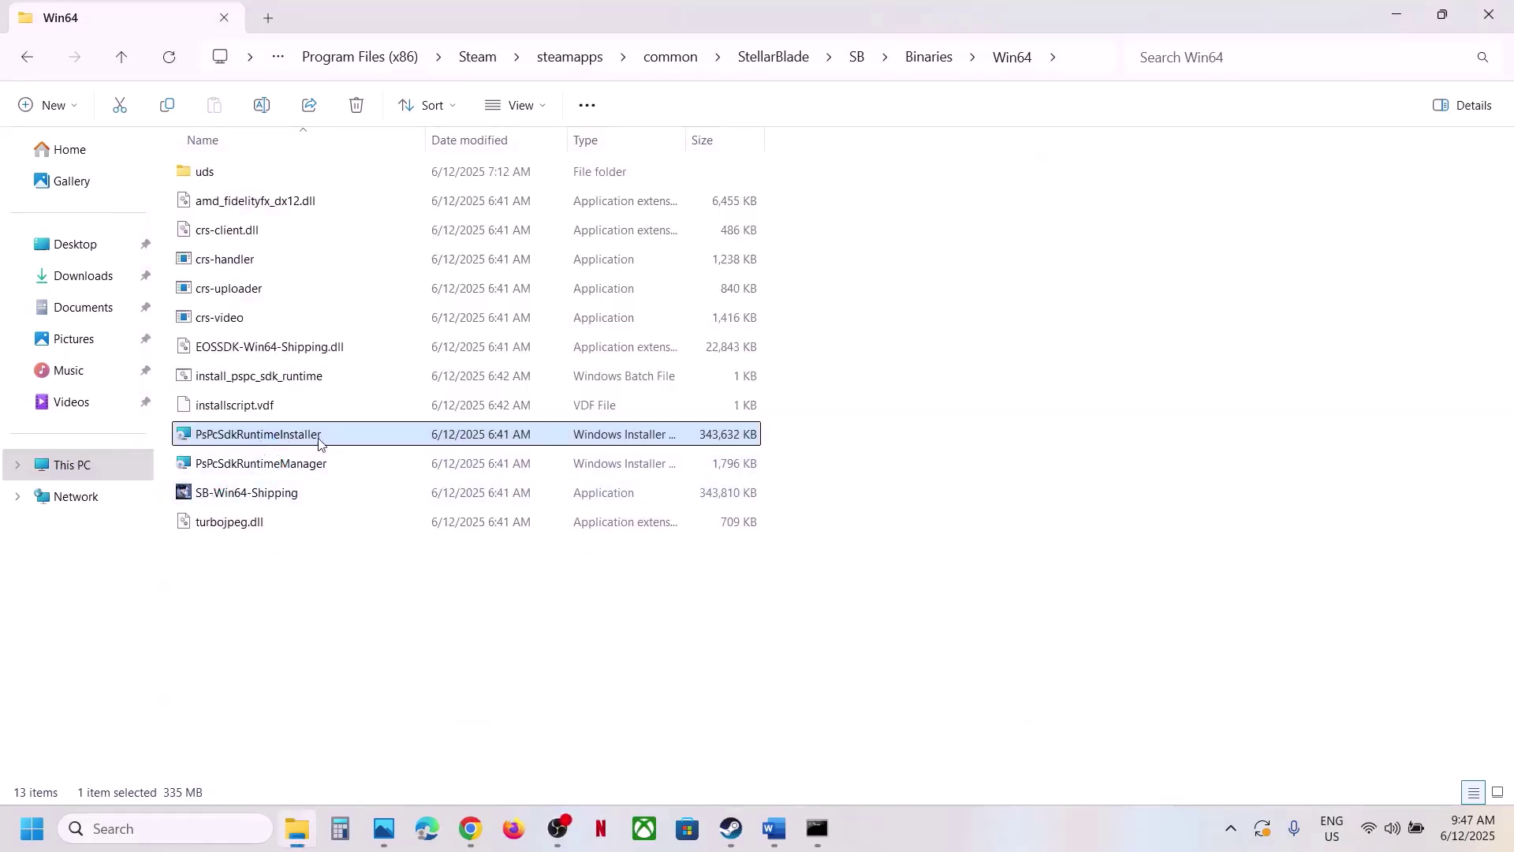
{"action": "double_click", "coordinate": [300, 439]}
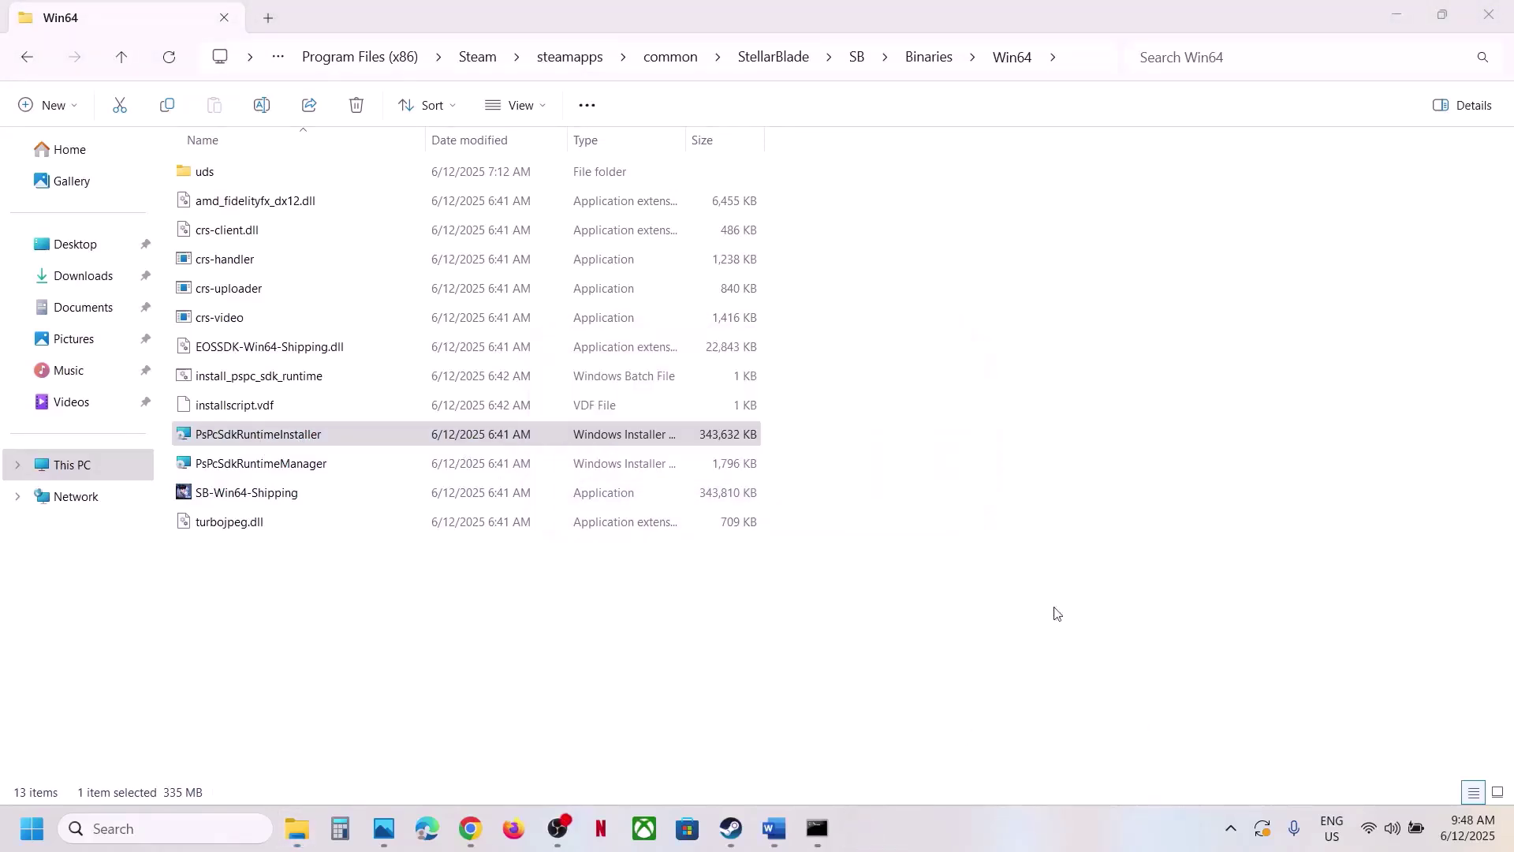
Run the PsPcSdkRuntimeManager package and dismiss the remaining command window.
{"action": "left_click", "coordinate": [240, 467]}
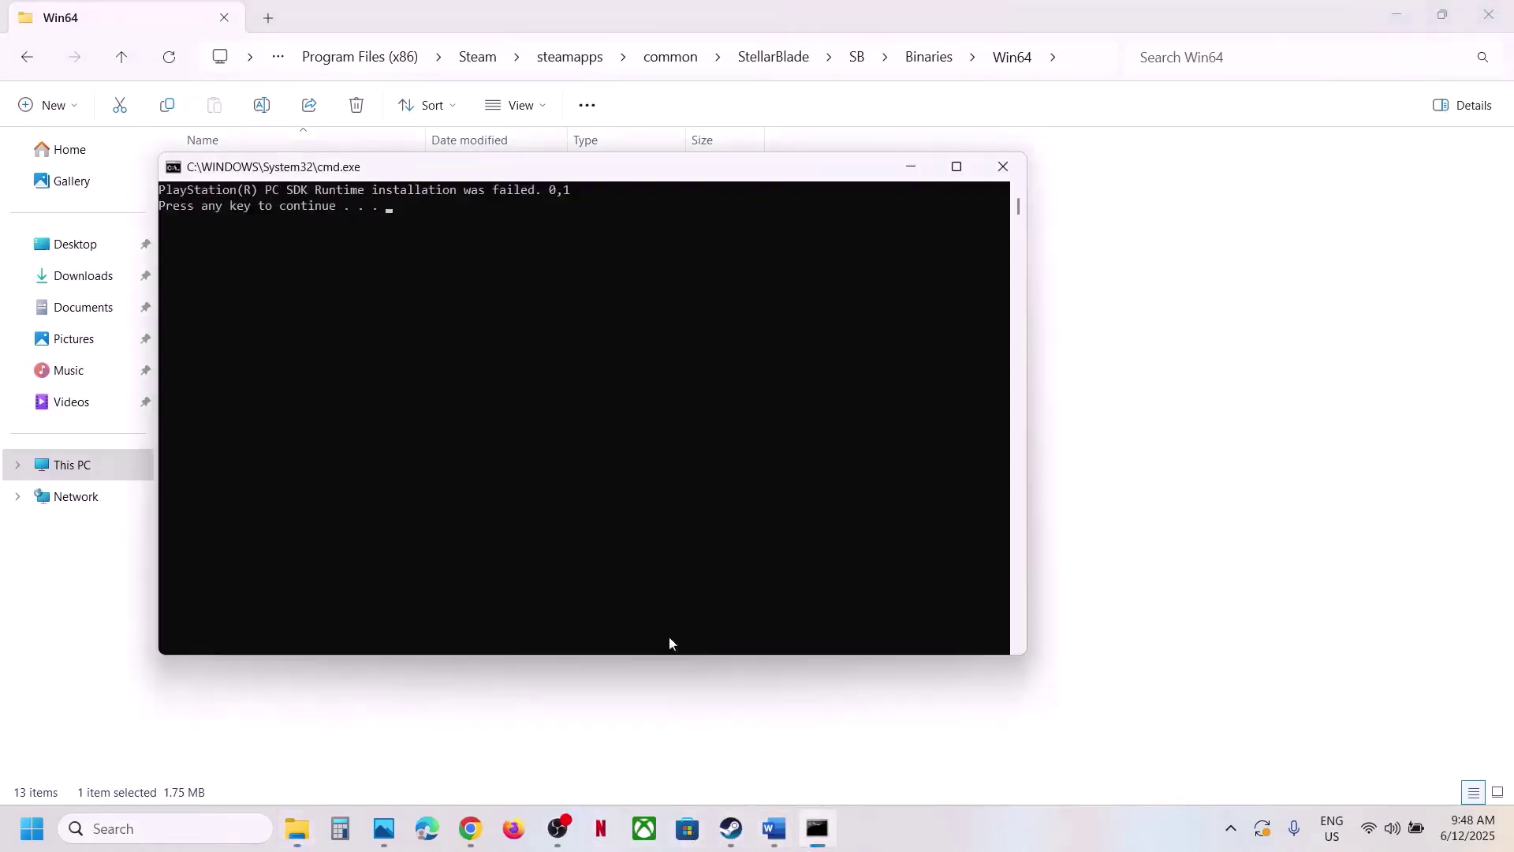
{"action": "left_click", "coordinate": [658, 615]}
{"action": "key", "text": "Escape"}
{"action": "key", "text": "Return"}
Return to the Word document and highlight the Step 4 instruction "Increase the Virtual Memory".
{"action": "left_click", "coordinate": [732, 829]}
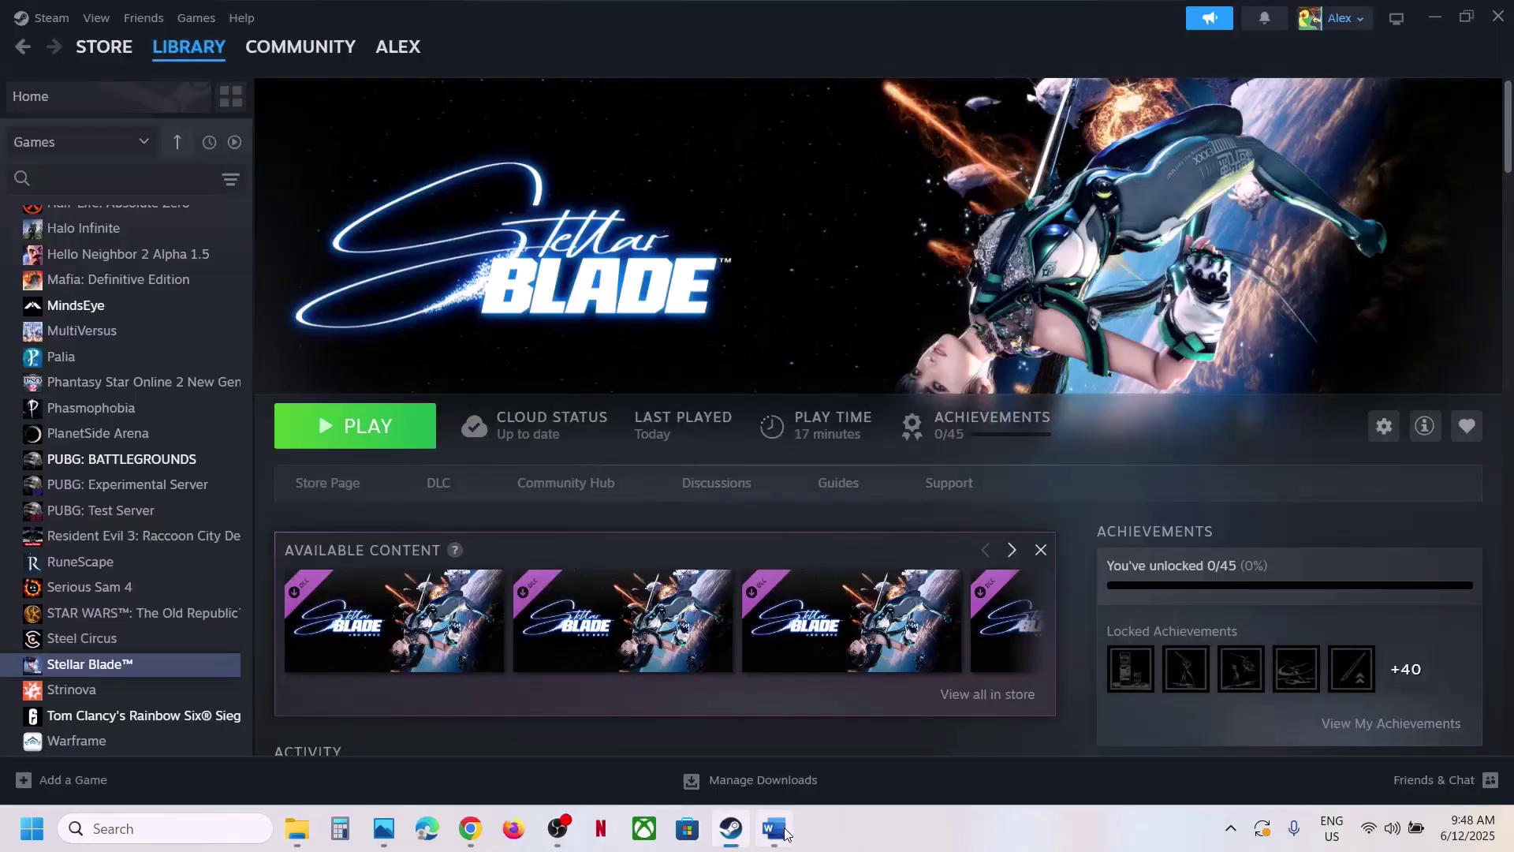
{"action": "left_click", "coordinate": [775, 829]}
{"action": "scroll", "coordinate": [577, 644], "scroll_direction": "down", "scroll_amount": 2}
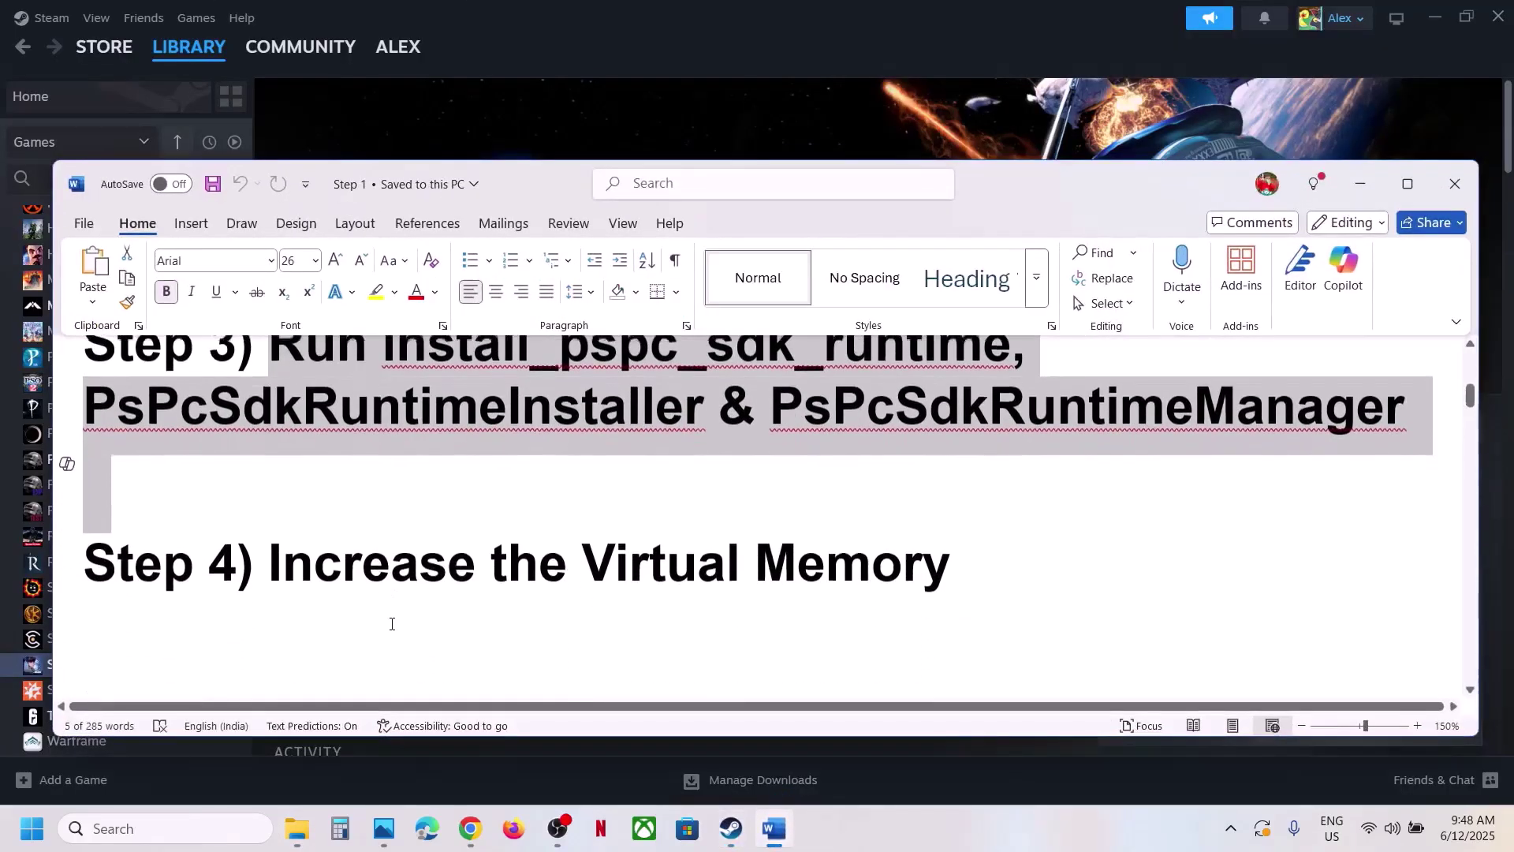
{"action": "left_click_drag", "start_coordinate": [270, 562], "coordinate": [897, 567]}
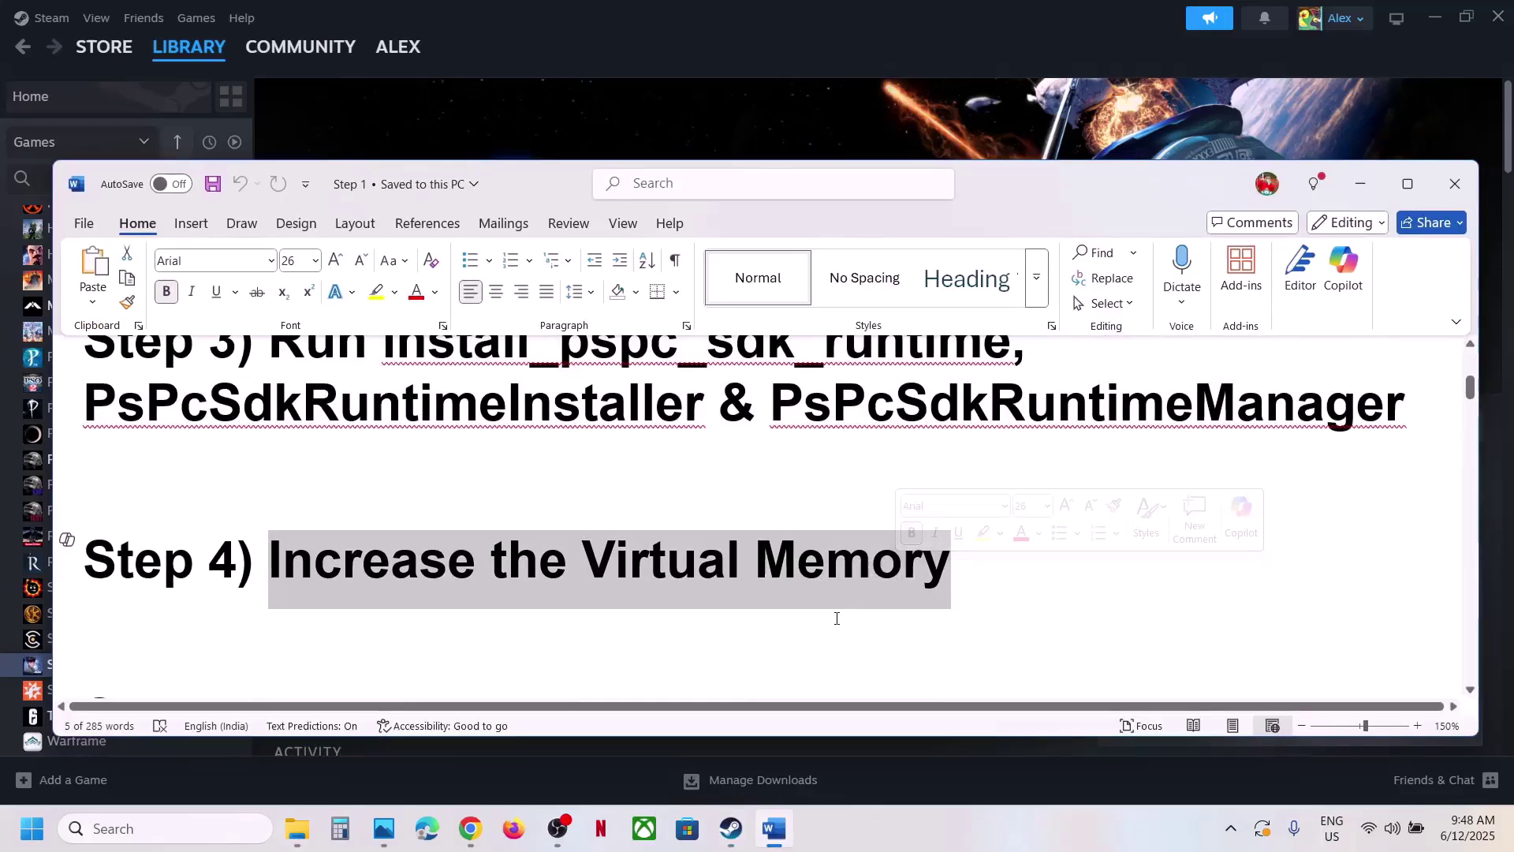
{"action": "left_click", "coordinate": [907, 101]}
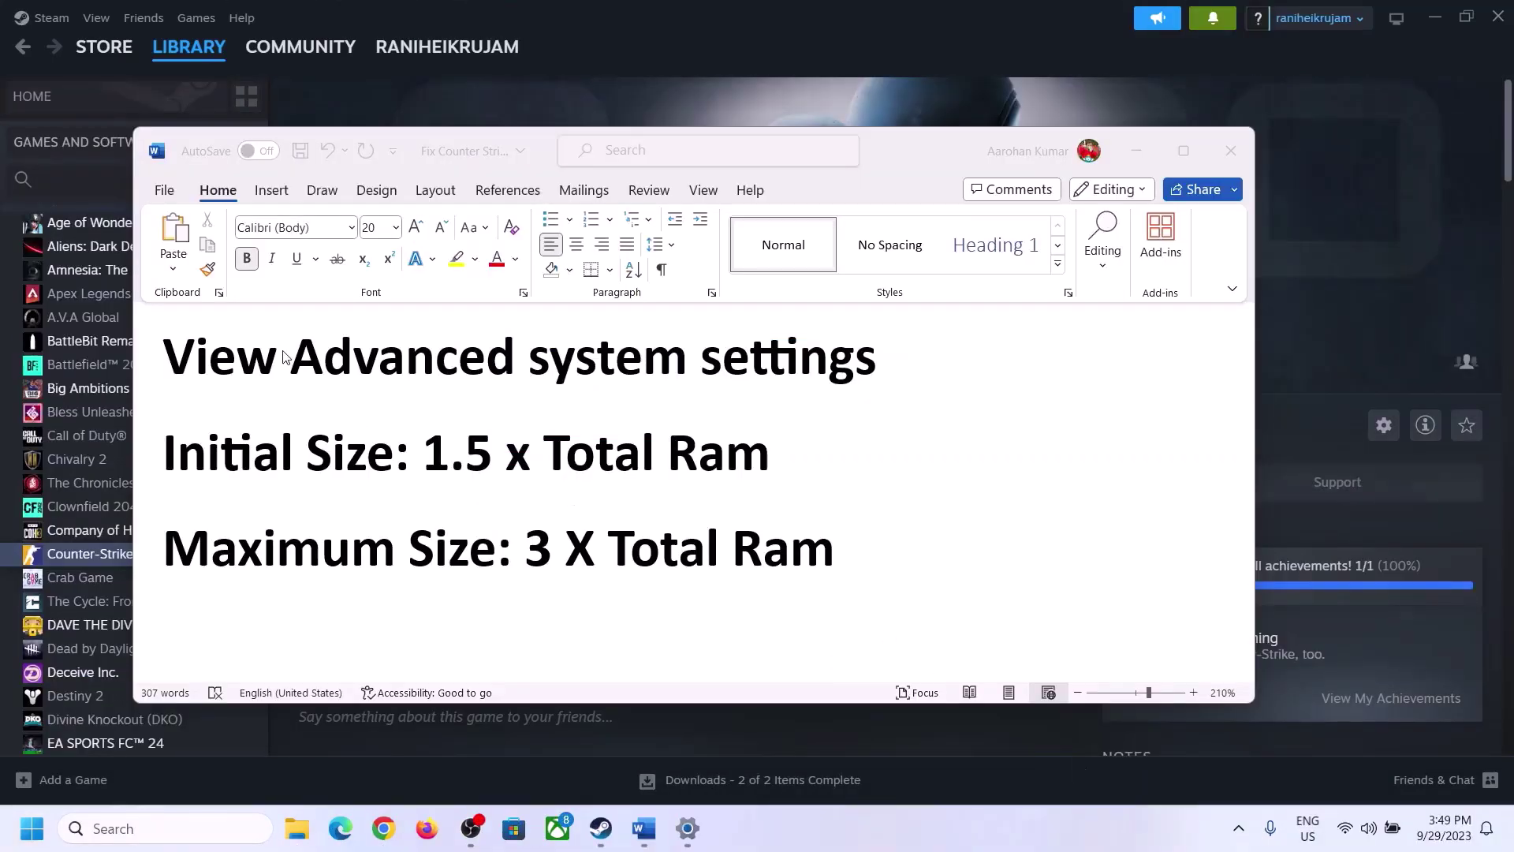
Copy "View Advanced system settings" from the Word document and use it in Windows search to open System Properties.
{"action": "left_click", "coordinate": [183, 363]}
{"action": "left_click_drag", "start_coordinate": [180, 364], "coordinate": [841, 373]}
{"action": "key", "text": "ctrl+c"}
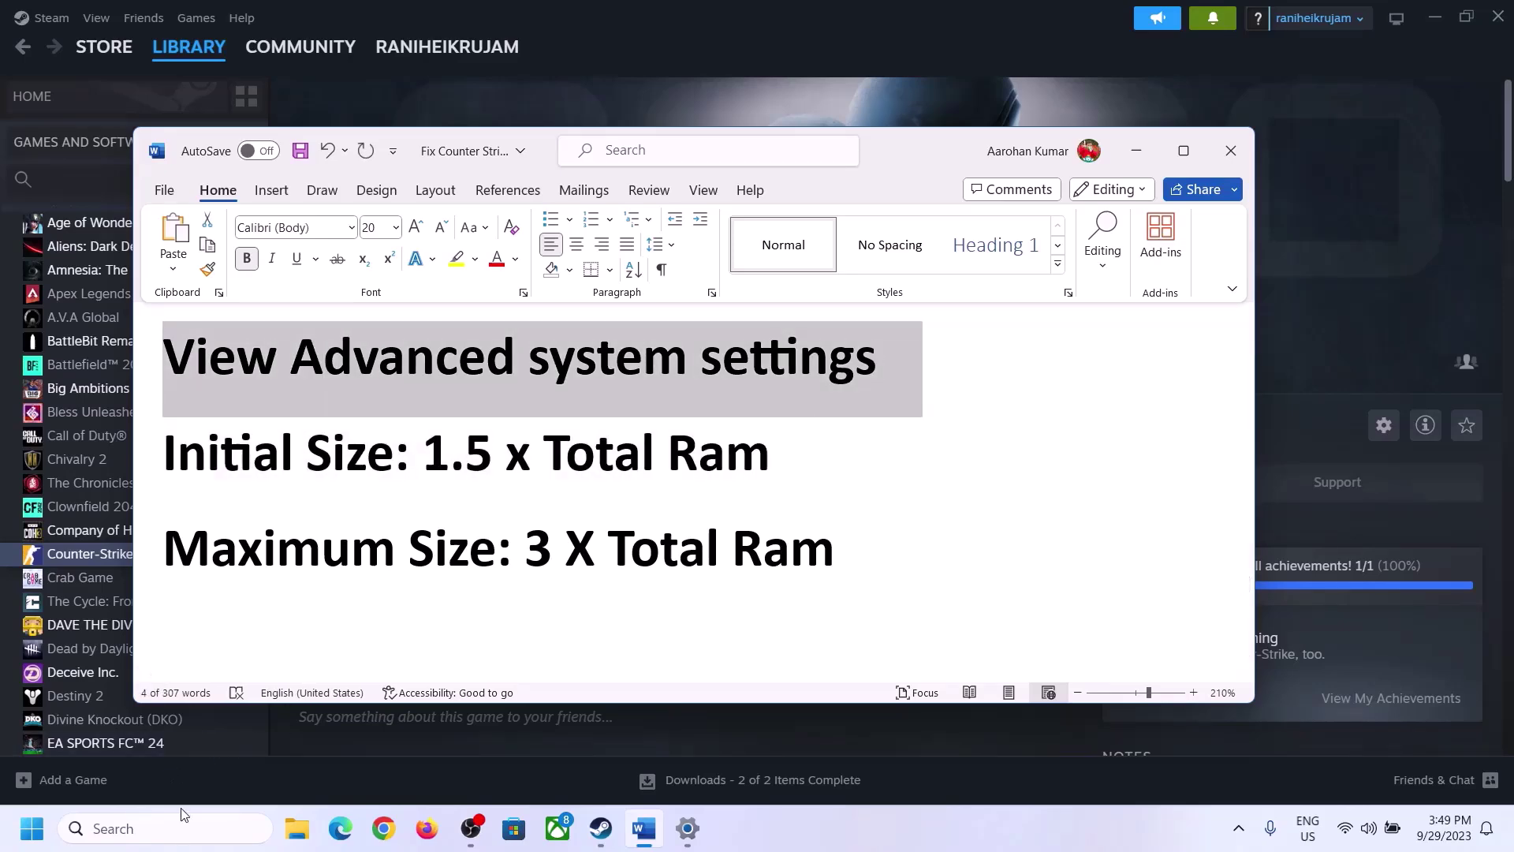
{"action": "left_click", "coordinate": [181, 826]}
{"action": "key", "text": "ctrl+v"}
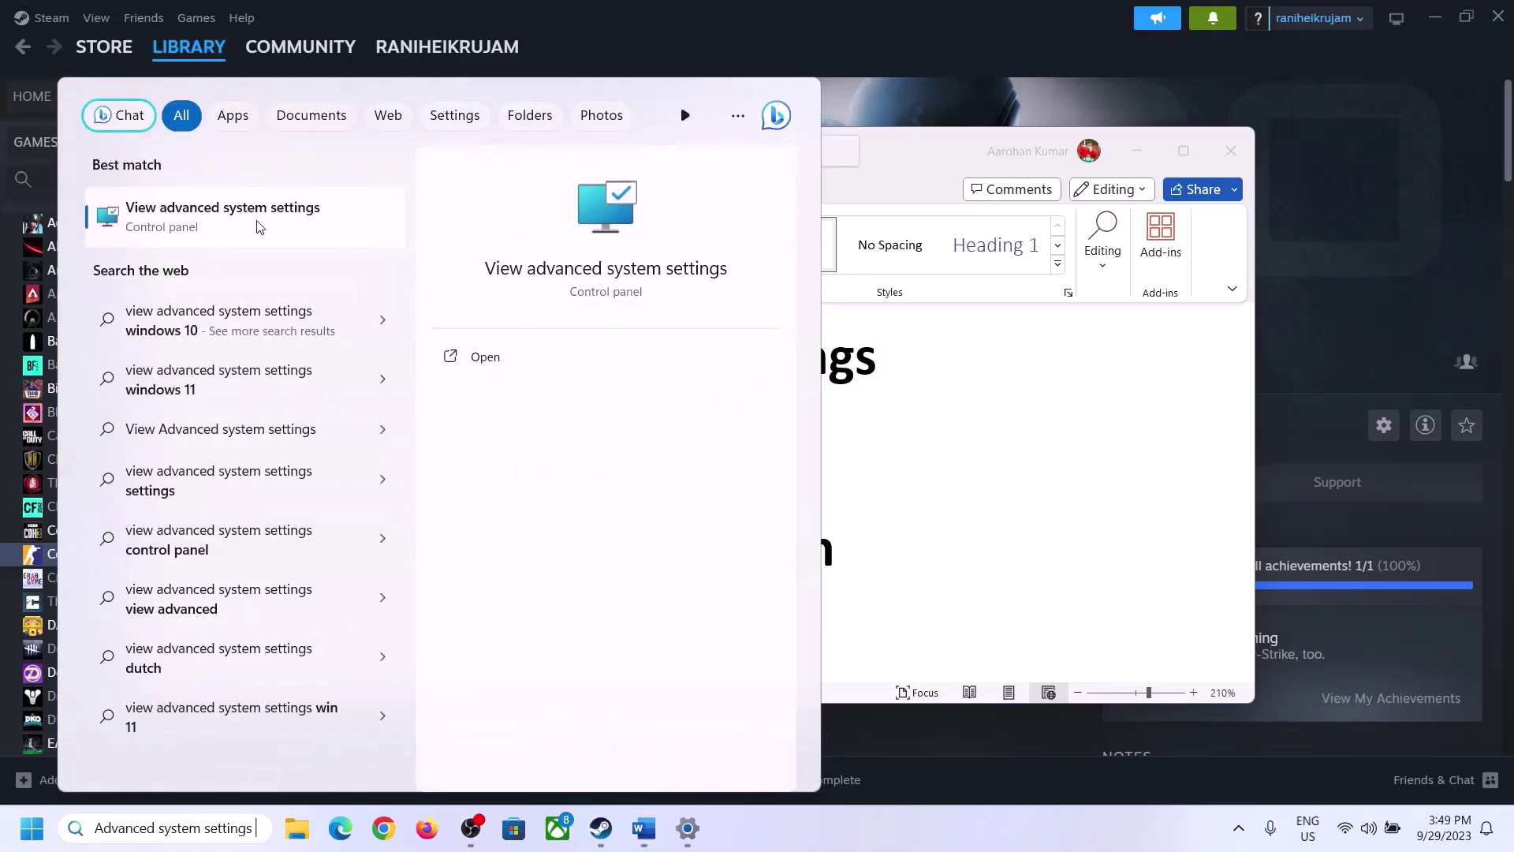
{"action": "left_click", "coordinate": [214, 229]}
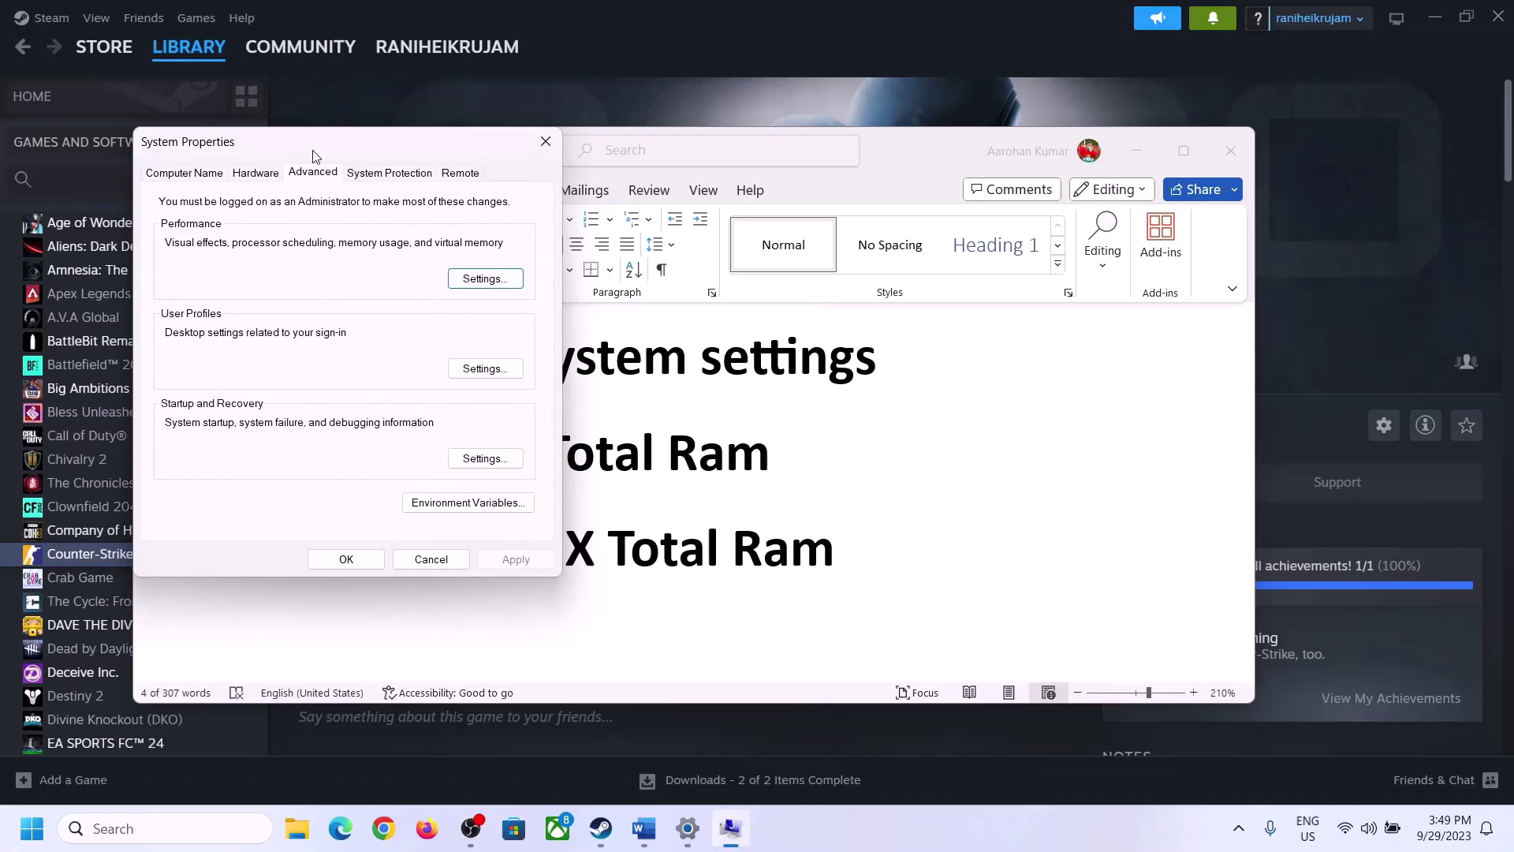
Open the Virtual Memory settings from the advanced Performance Options in System Properties.
{"action": "left_click_drag", "start_coordinate": [314, 155], "coordinate": [676, 274]}
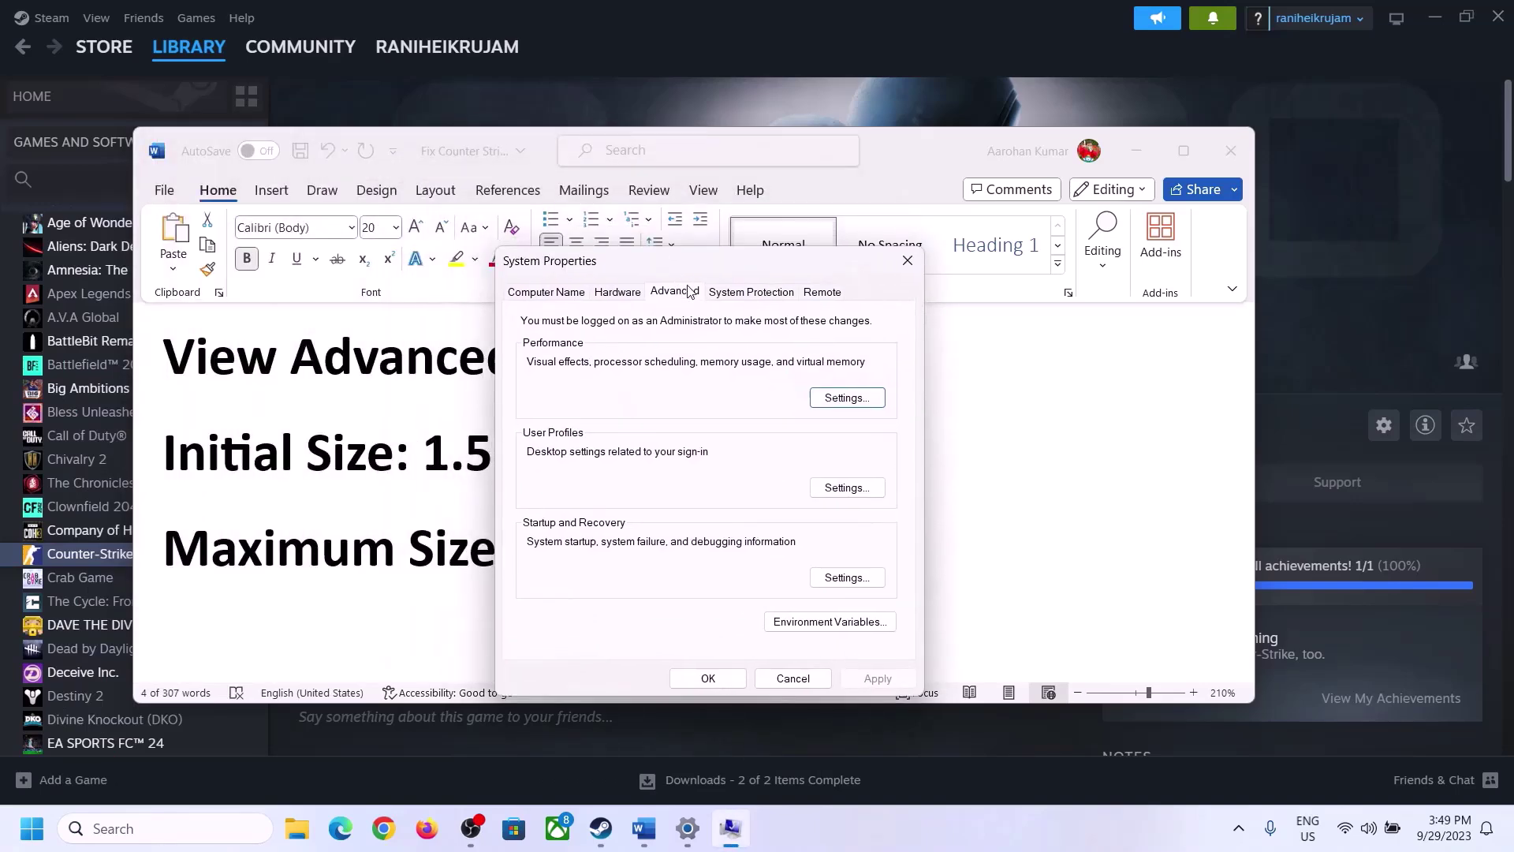
{"action": "left_click", "coordinate": [847, 399]}
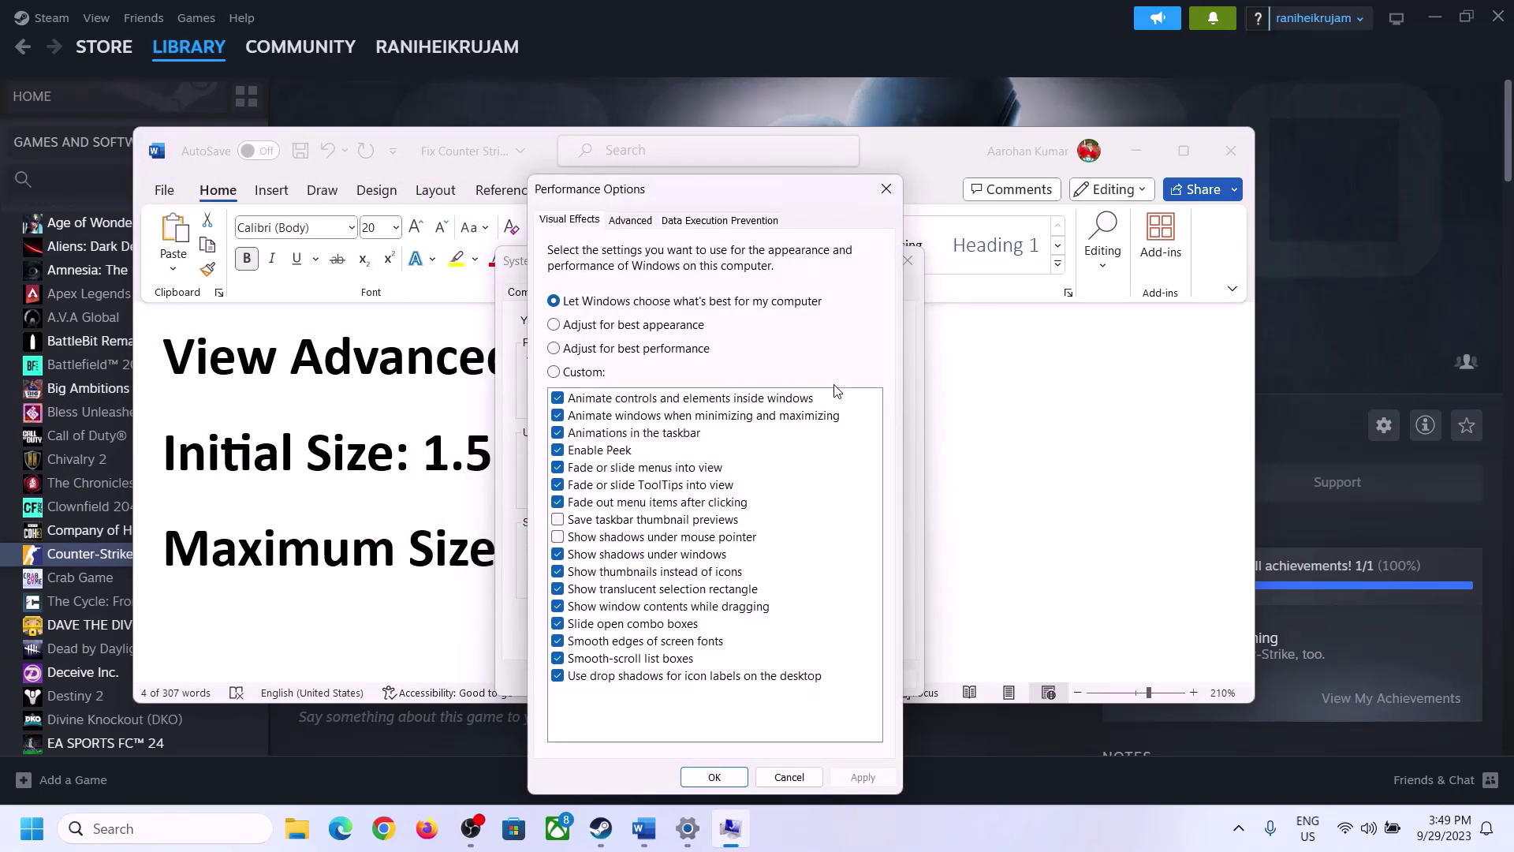
{"action": "left_click", "coordinate": [631, 221]}
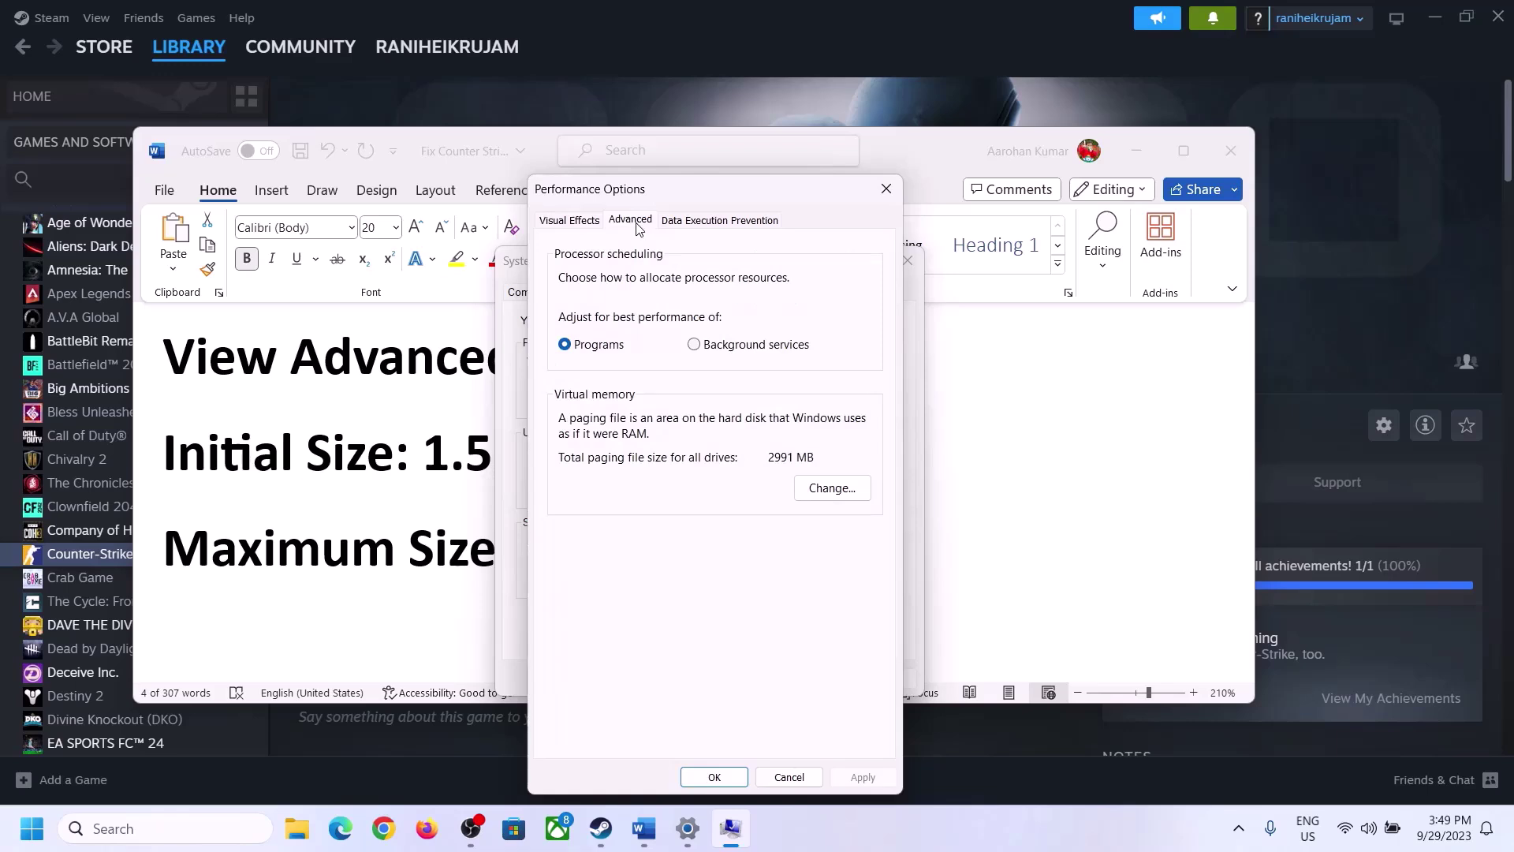
{"action": "left_click", "coordinate": [838, 489]}
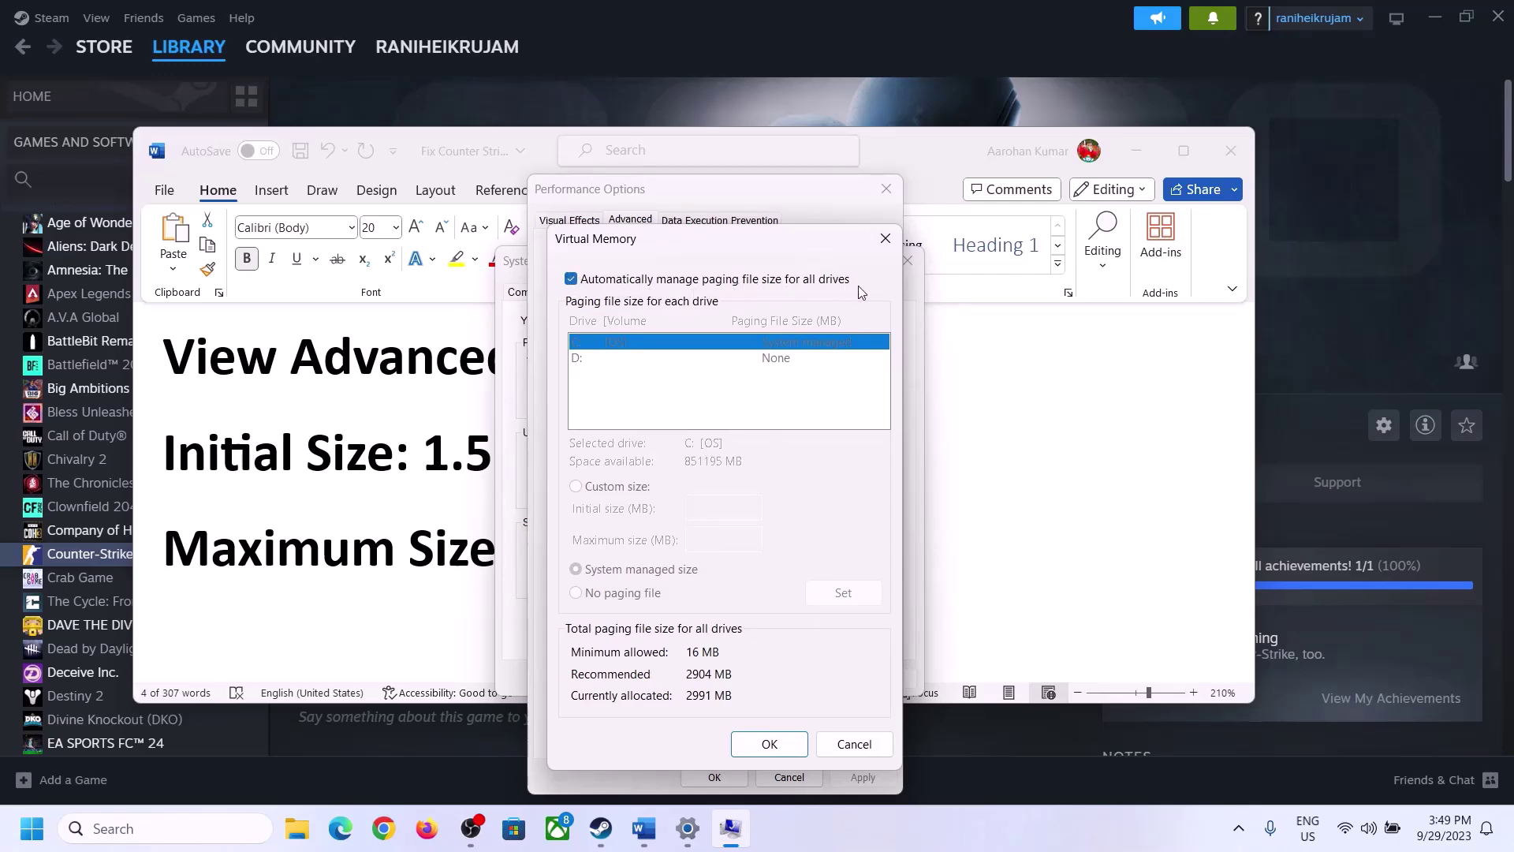
Turn off automatic paging file management for all drives and choose a custom size for drive C:.
{"action": "left_click", "coordinate": [571, 279]}
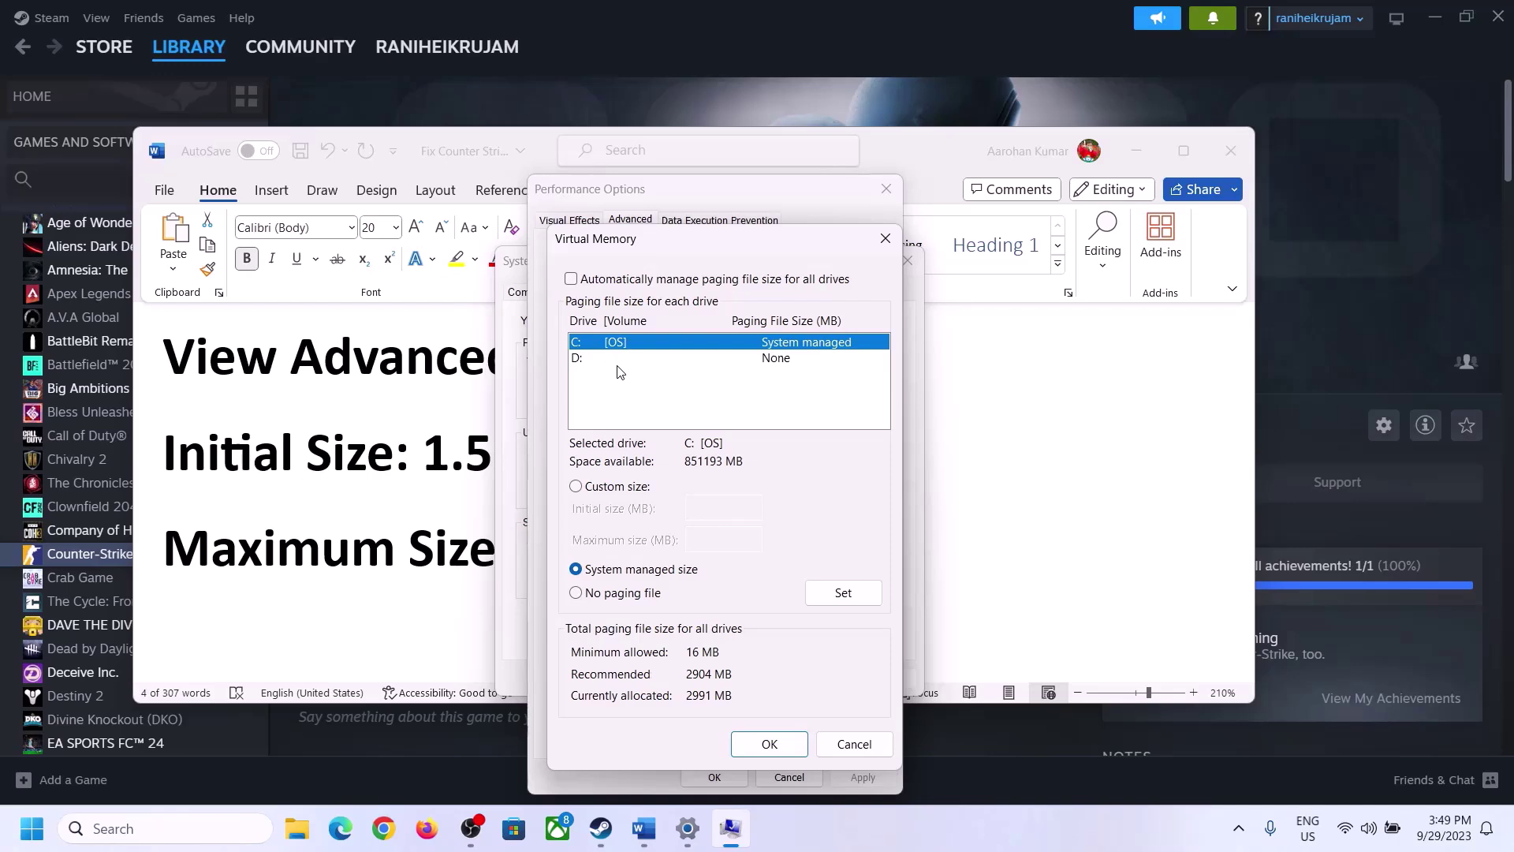
{"action": "left_click", "coordinate": [577, 487]}
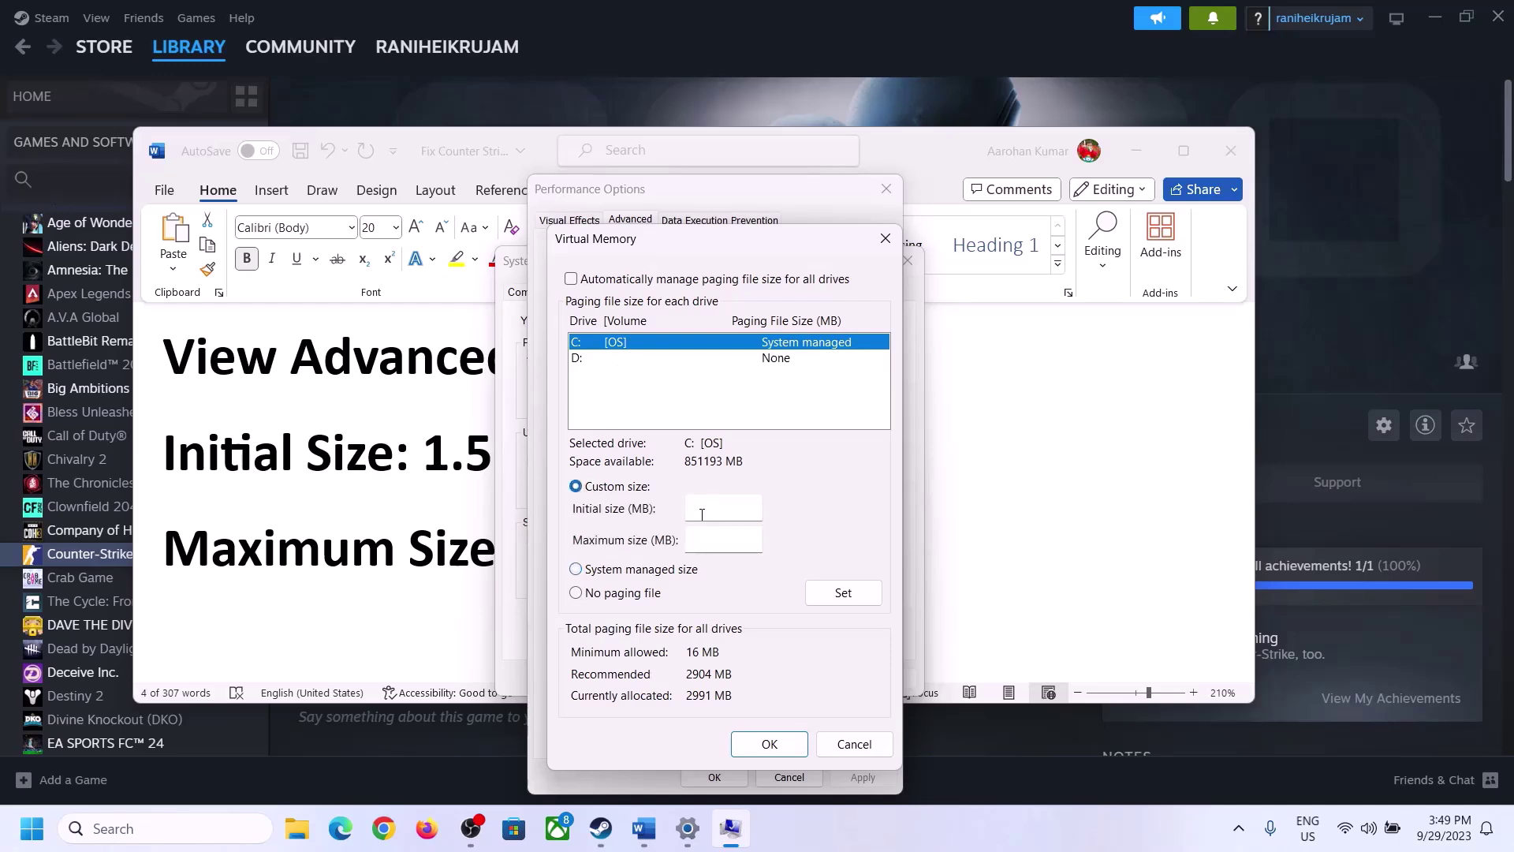
{"action": "left_click", "coordinate": [725, 509]}
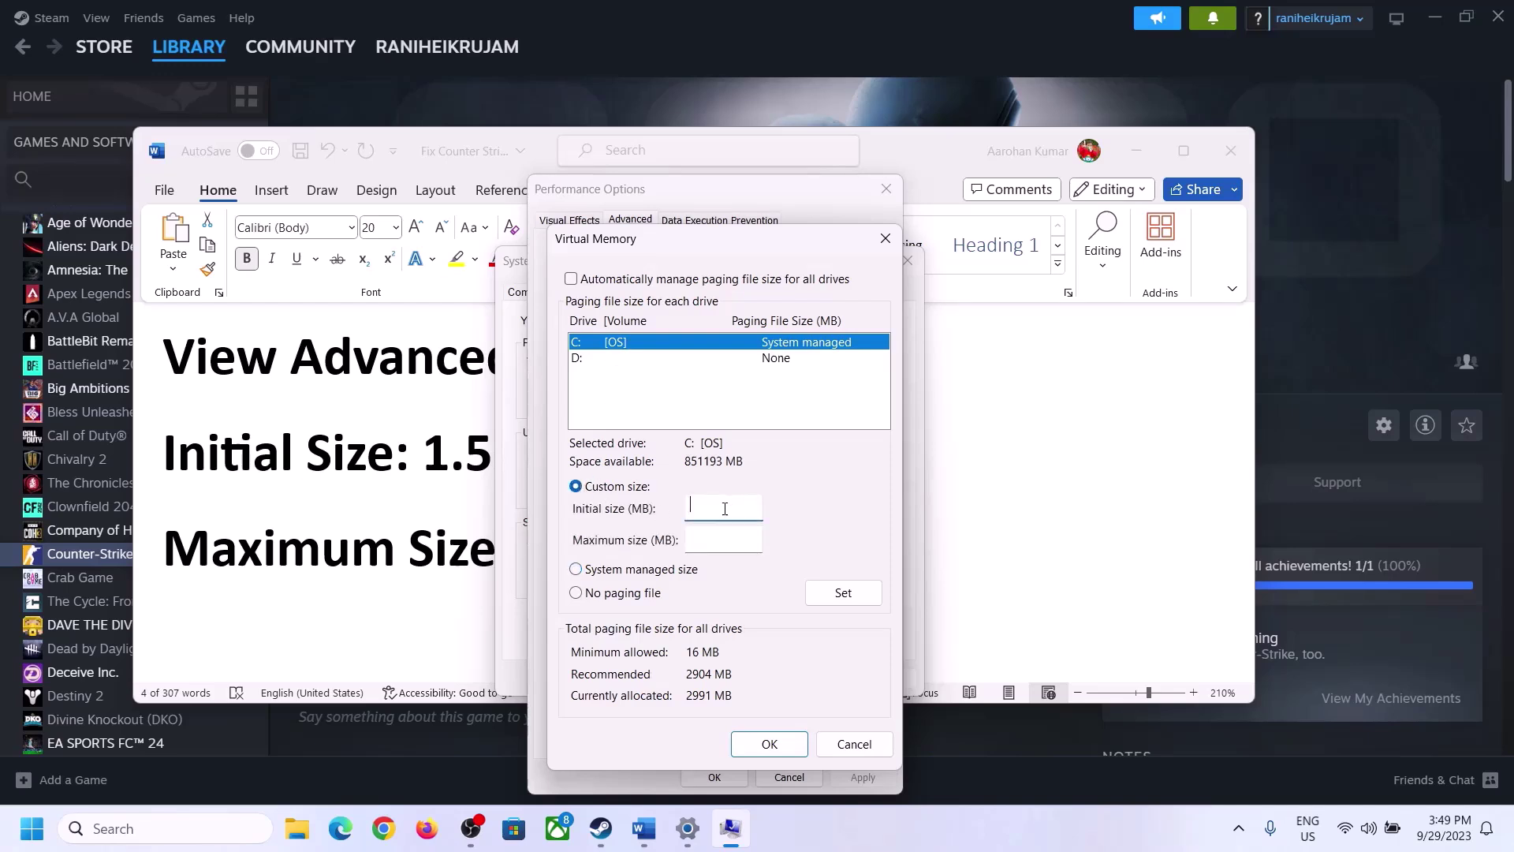
Highlight the initial size formula "1.5 x Total Ram" in Word and check the installed RAM in the Windows system information.
{"action": "left_click", "coordinate": [414, 472]}
{"action": "left_click_drag", "start_coordinate": [423, 456], "coordinate": [701, 467]}
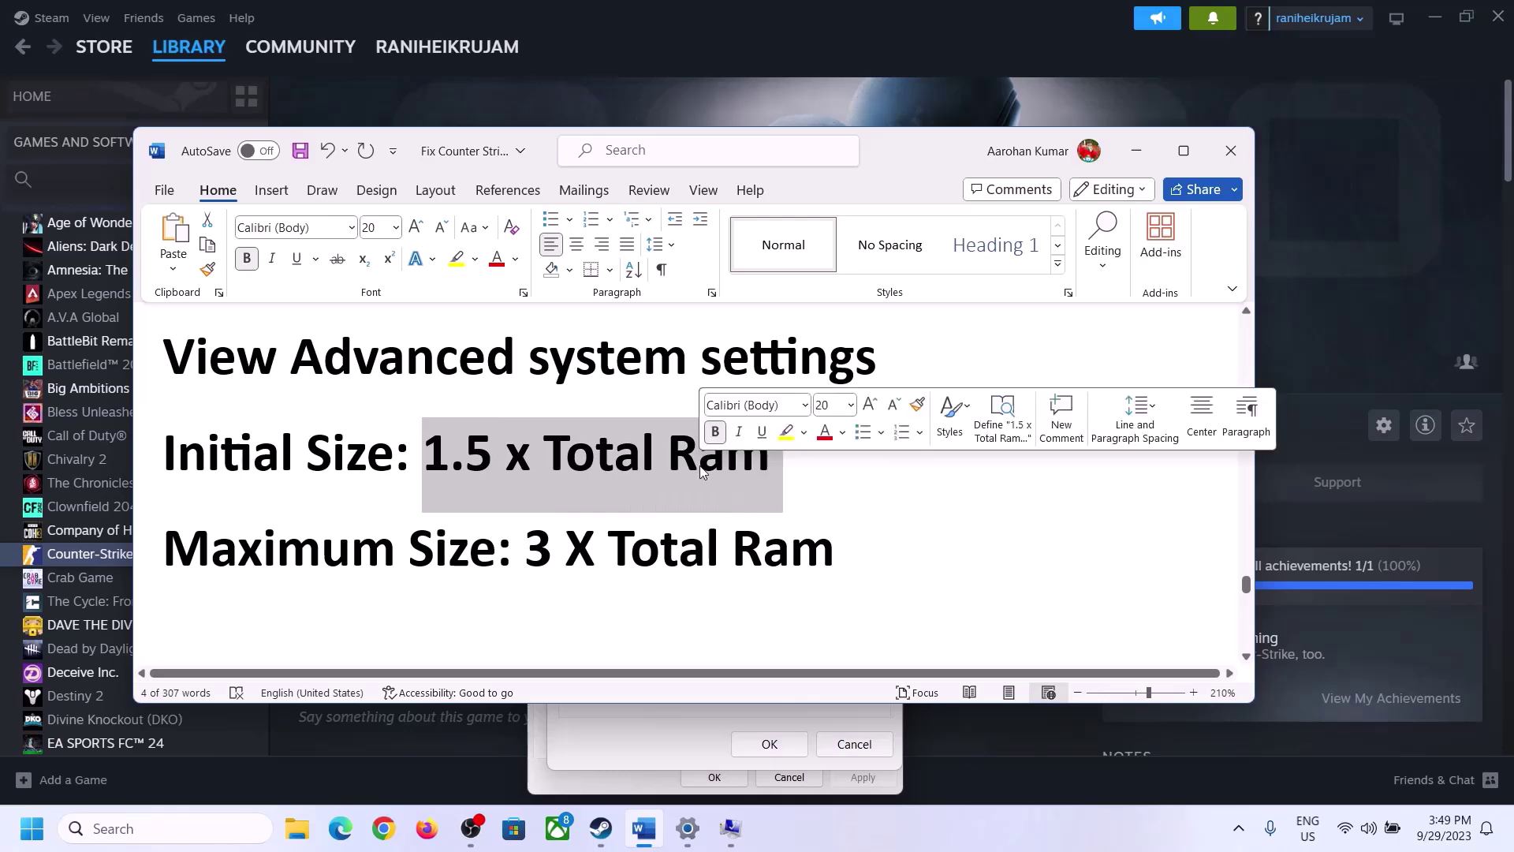
{"action": "left_click", "coordinate": [689, 830]}
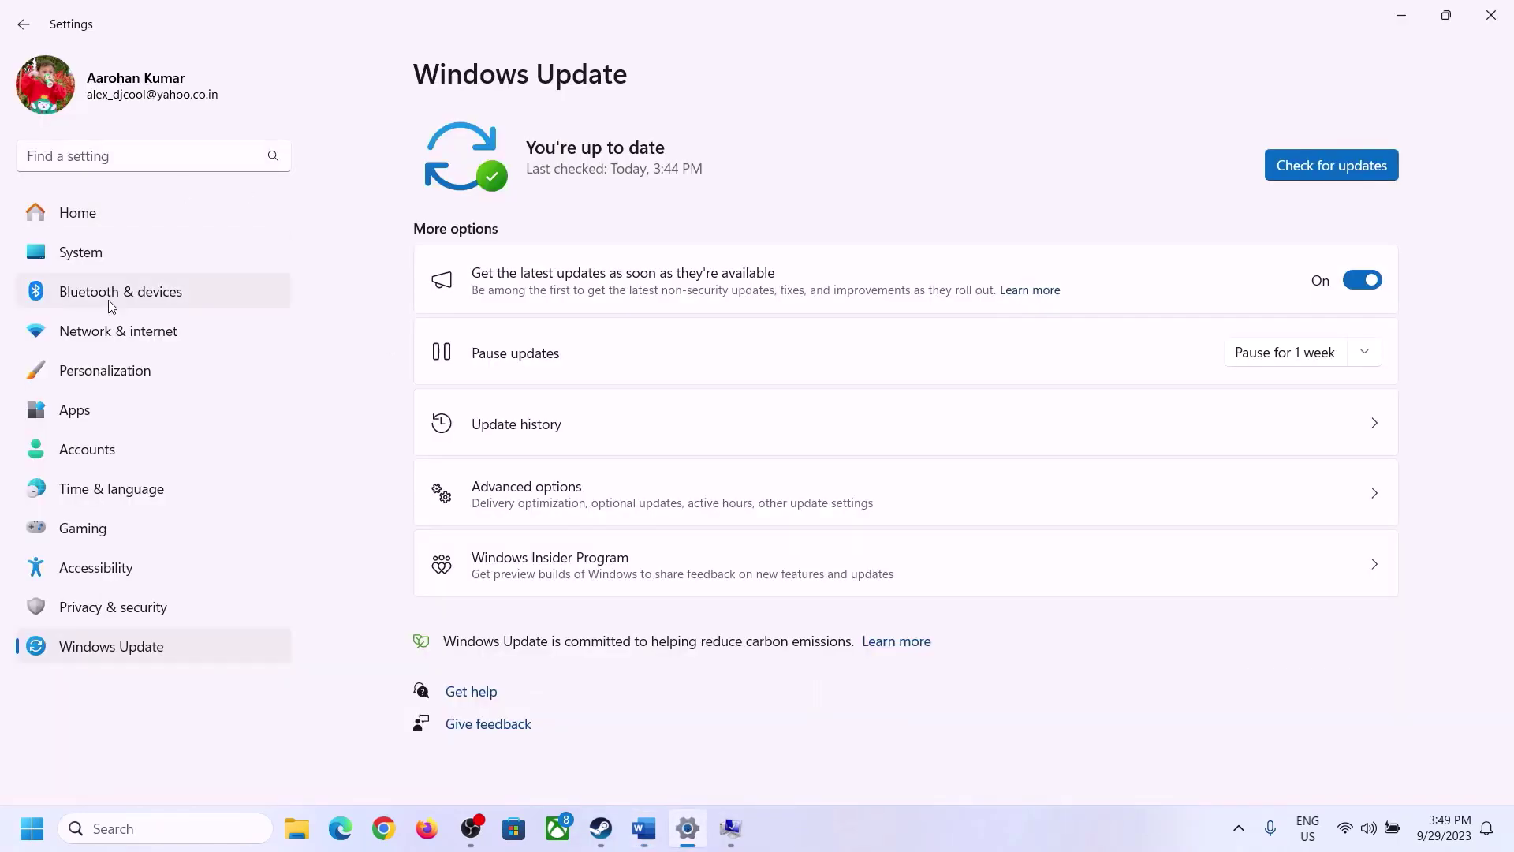
{"action": "left_click", "coordinate": [78, 252]}
{"action": "scroll", "coordinate": [554, 554], "scroll_direction": "down", "scroll_amount": 2}
{"action": "scroll", "coordinate": [555, 554], "scroll_direction": "down", "scroll_amount": 5}
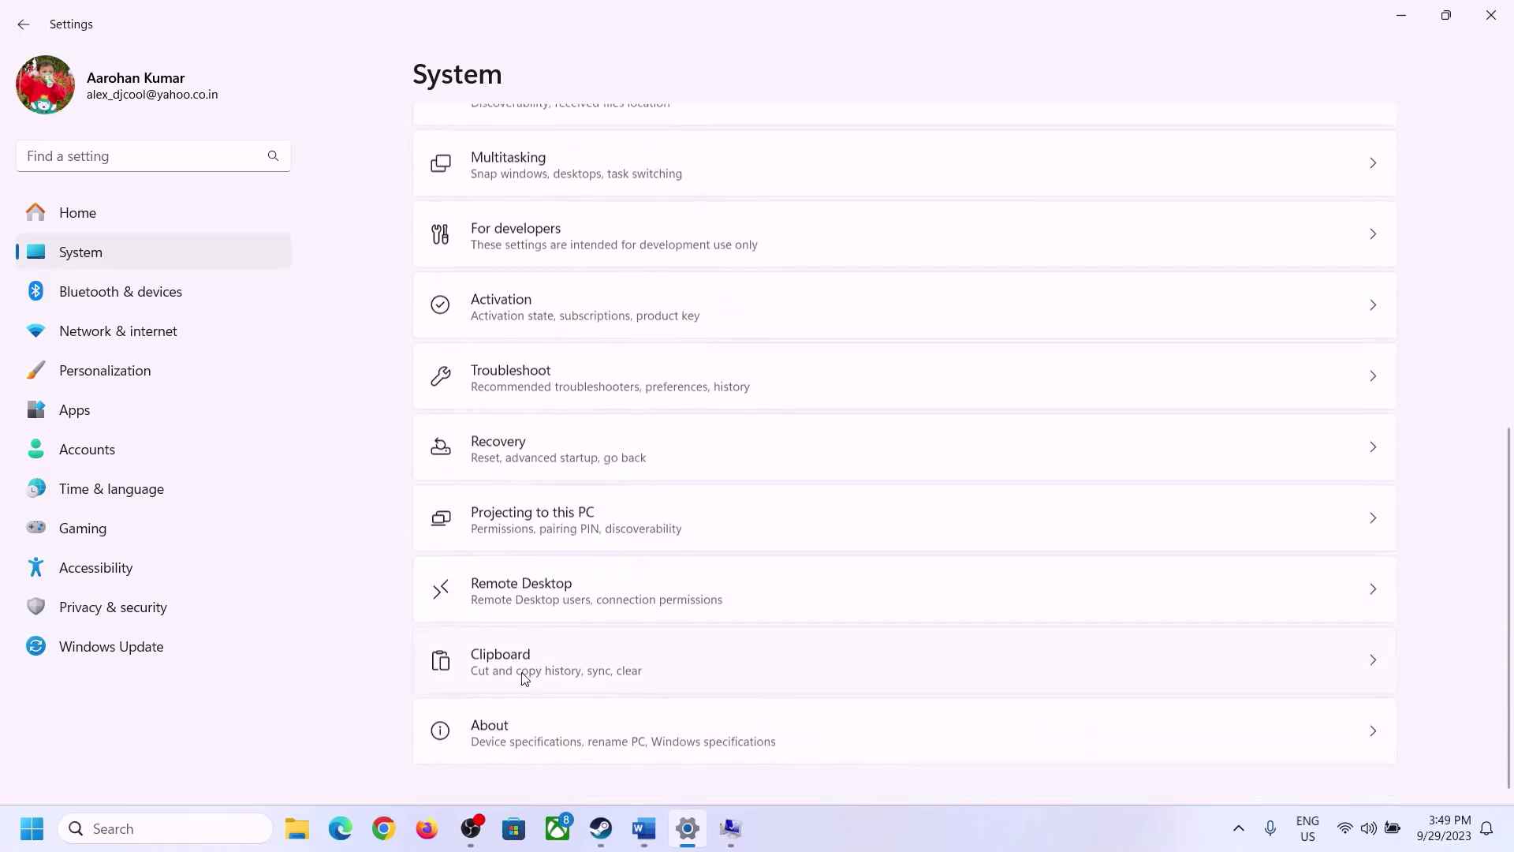
{"action": "left_click", "coordinate": [500, 745]}
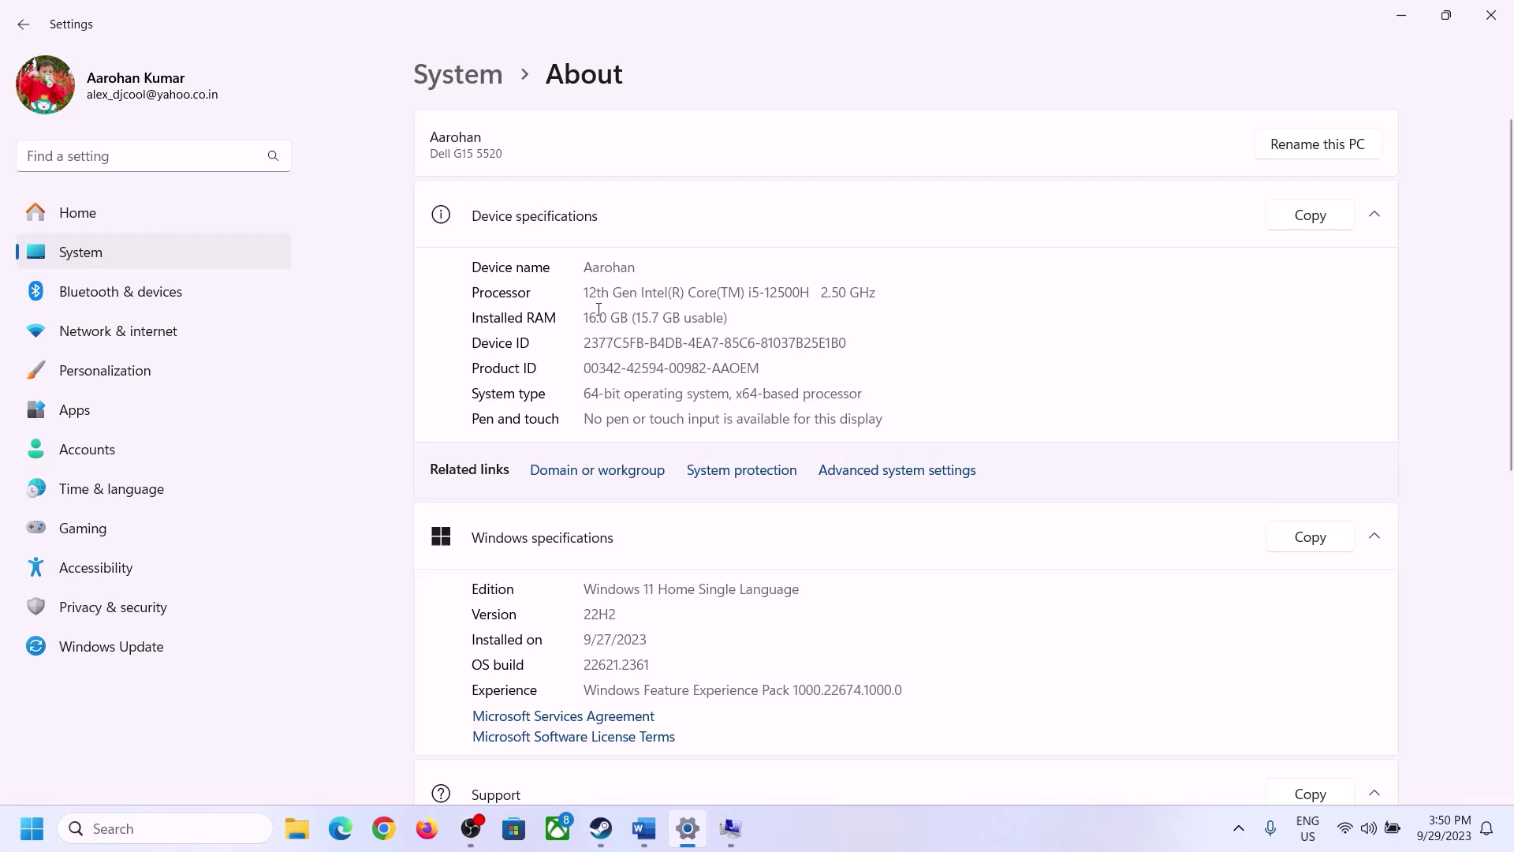
{"action": "left_click_drag", "start_coordinate": [598, 310], "coordinate": [577, 309]}
Launch Calculator with the Run command calc and place it beside the Word document's paging file size formulas.
{"action": "left_click", "coordinate": [731, 830]}
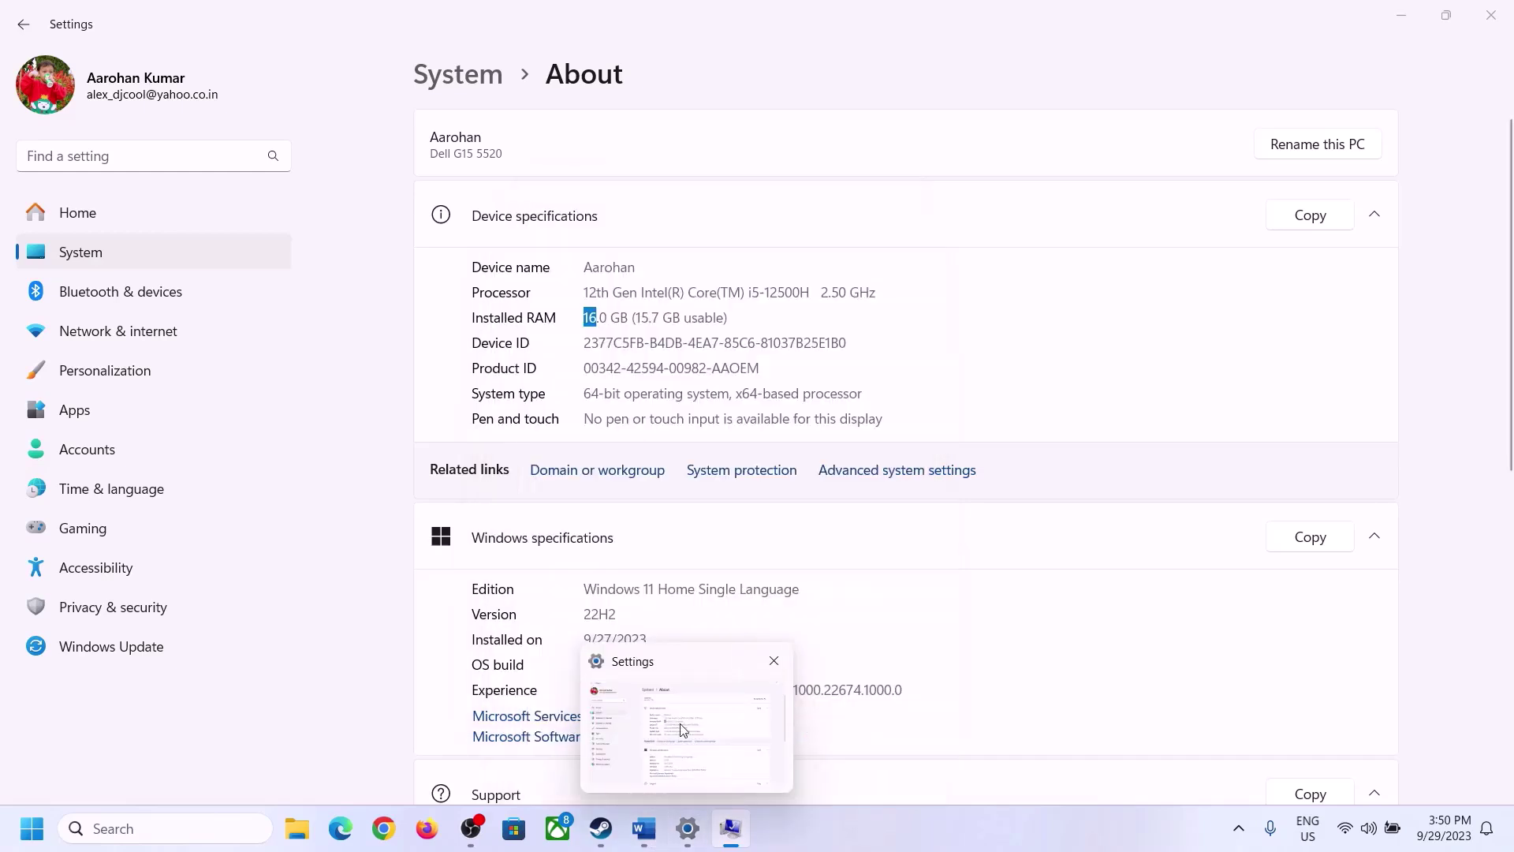
{"action": "key", "text": "super+r"}
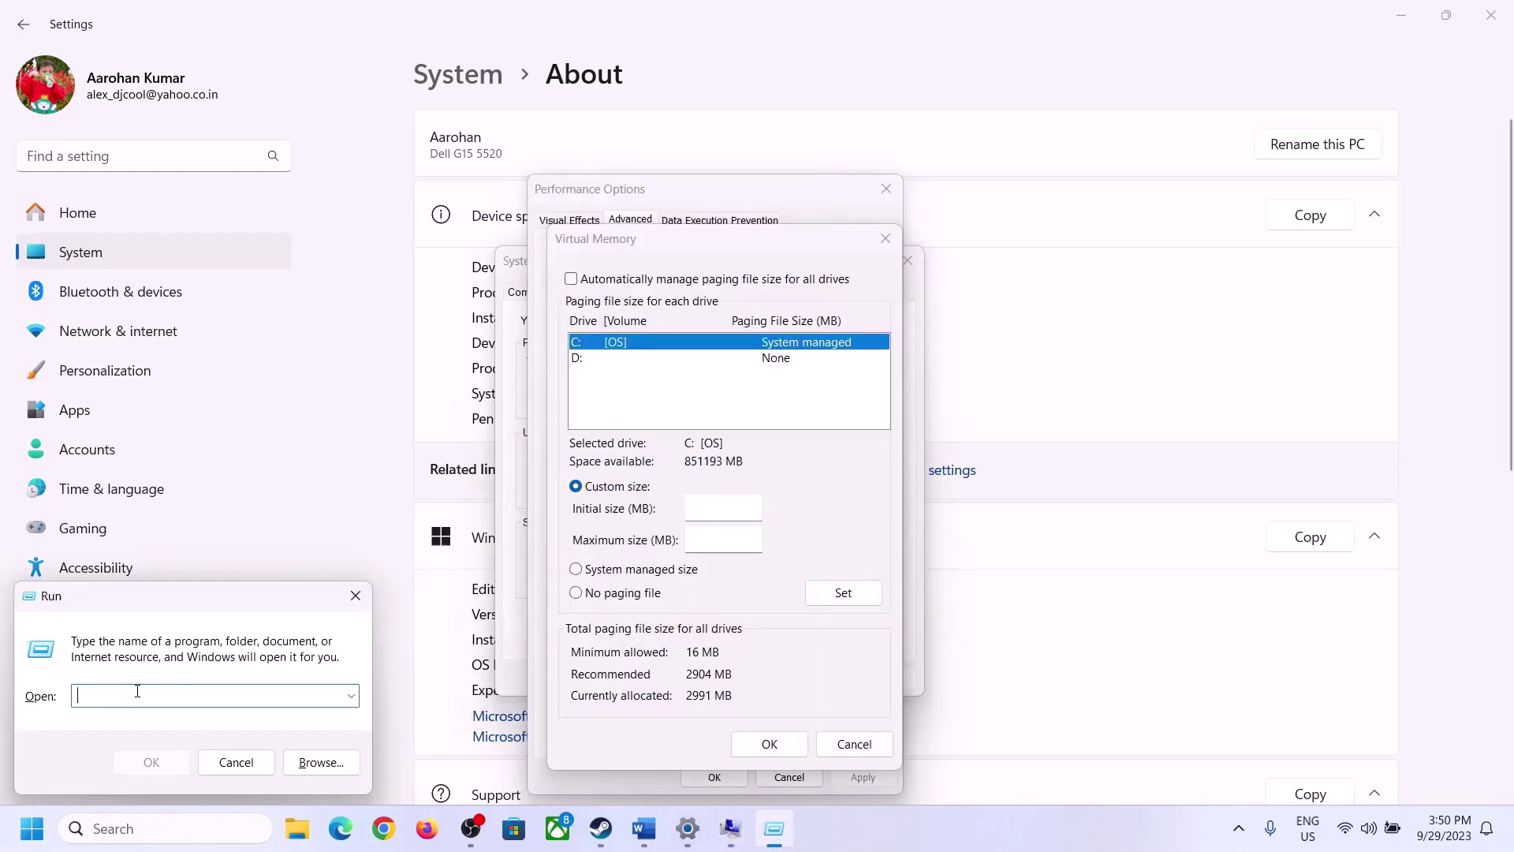
{"action": "type", "text": "calc"}
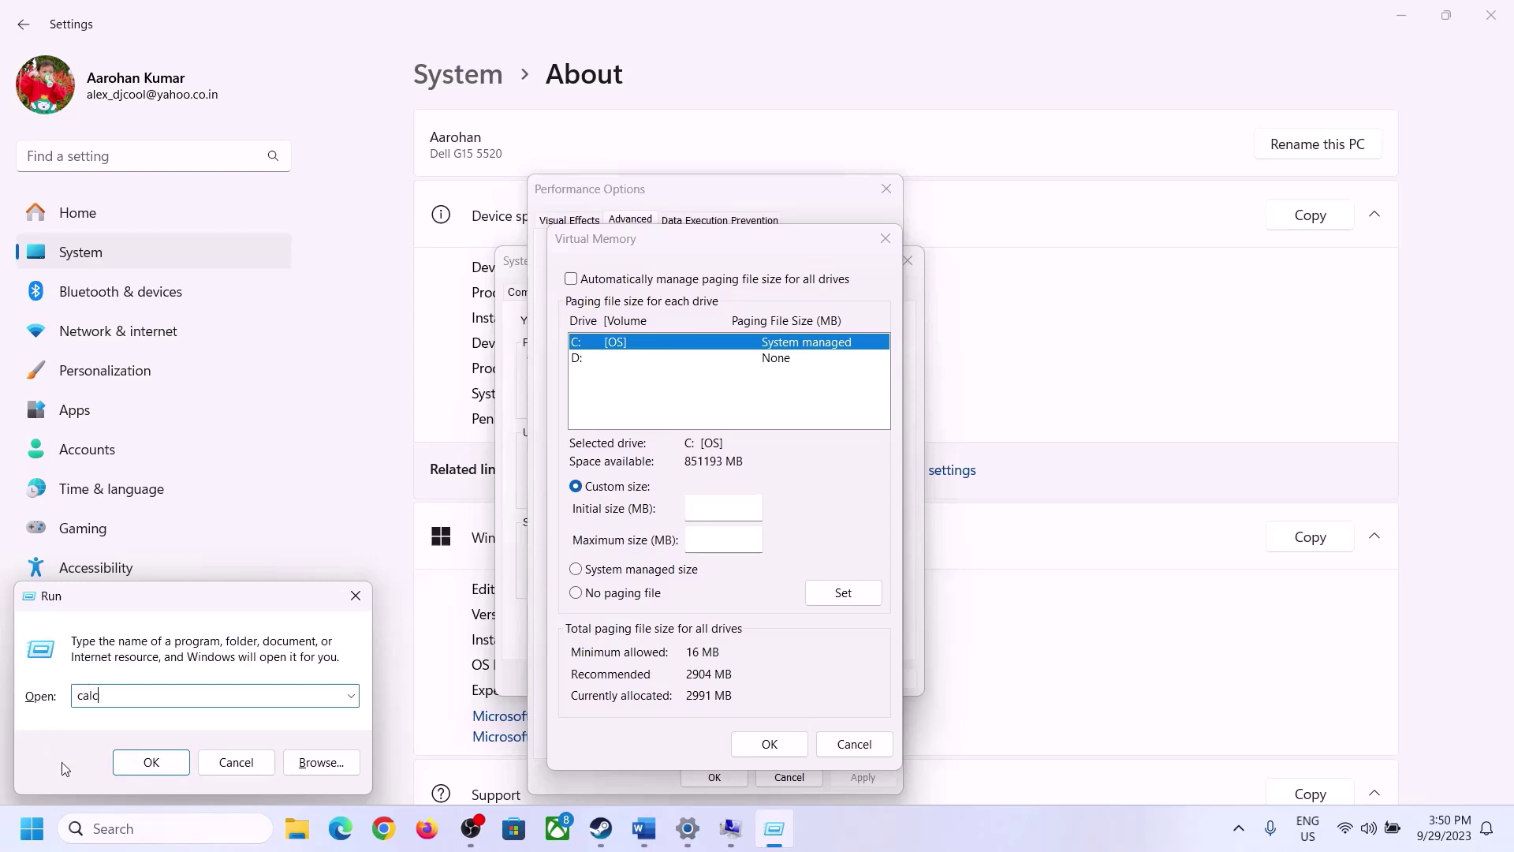
{"action": "left_click", "coordinate": [149, 764]}
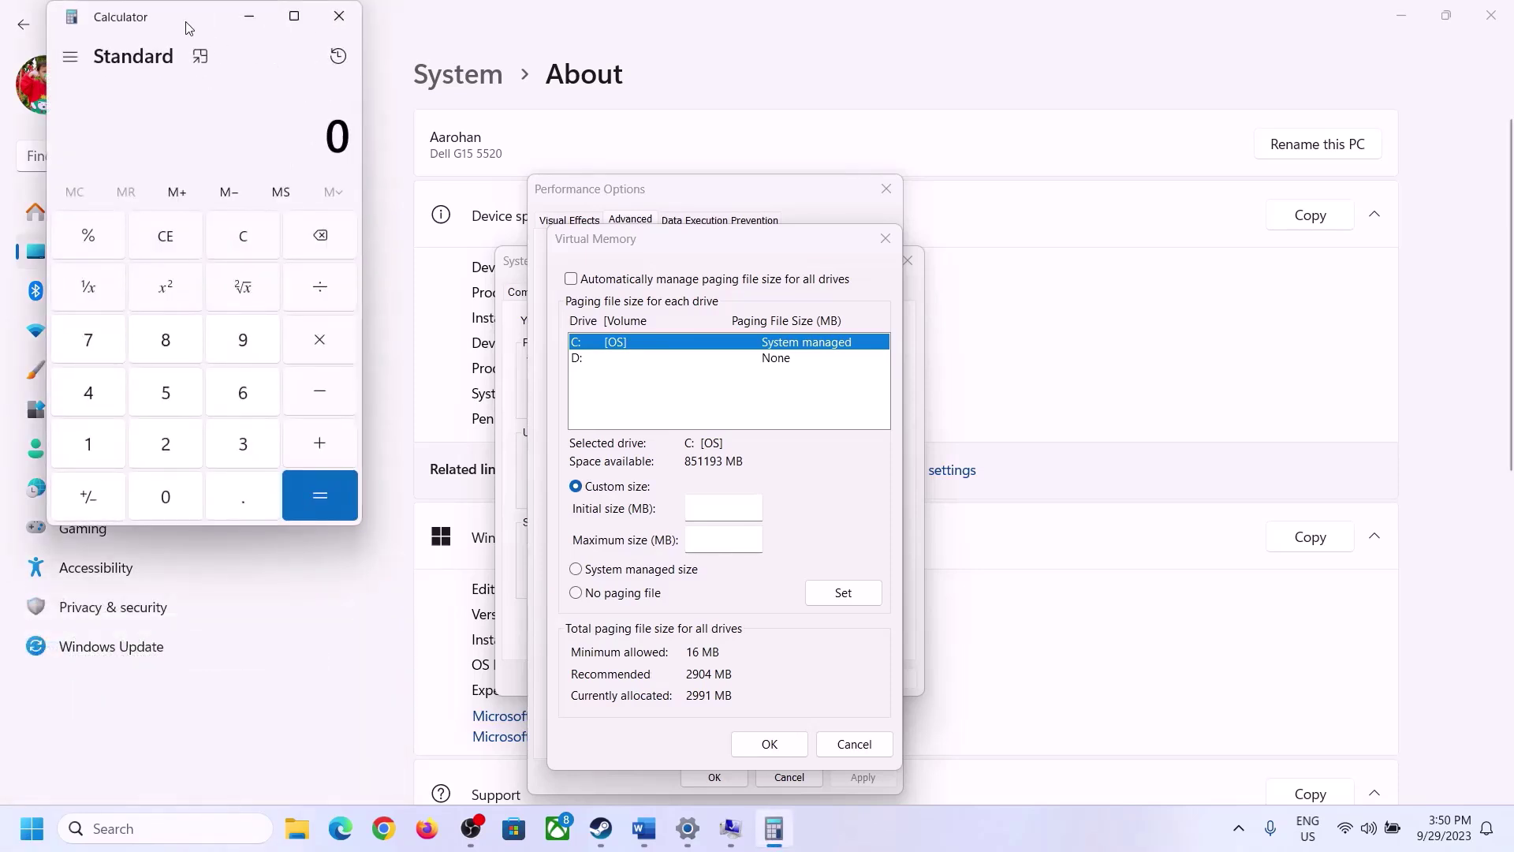
{"action": "left_click_drag", "start_coordinate": [187, 27], "coordinate": [1104, 257]}
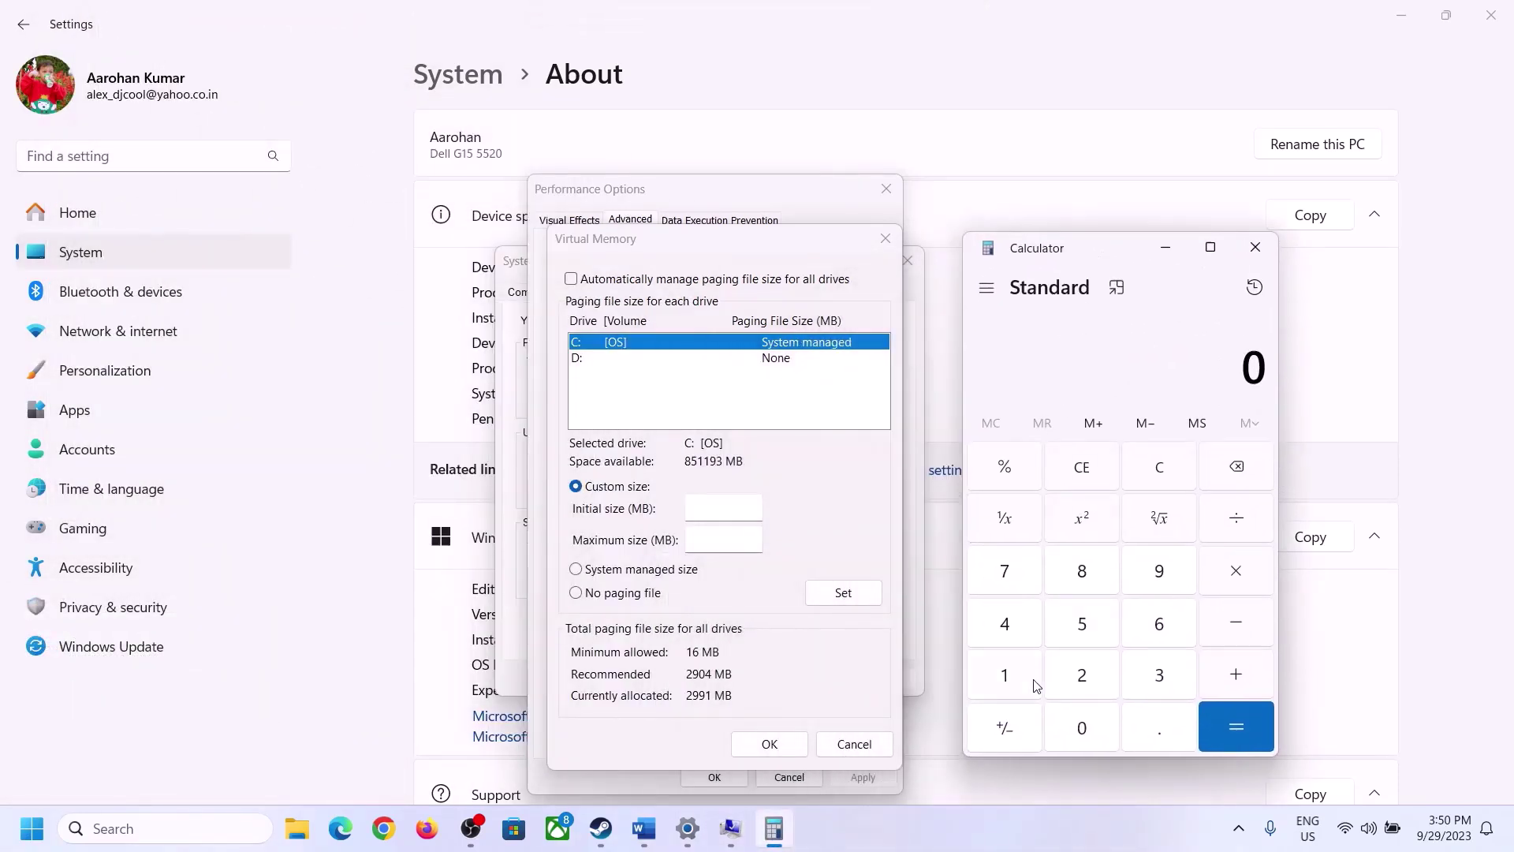
{"action": "left_click", "coordinate": [645, 830]}
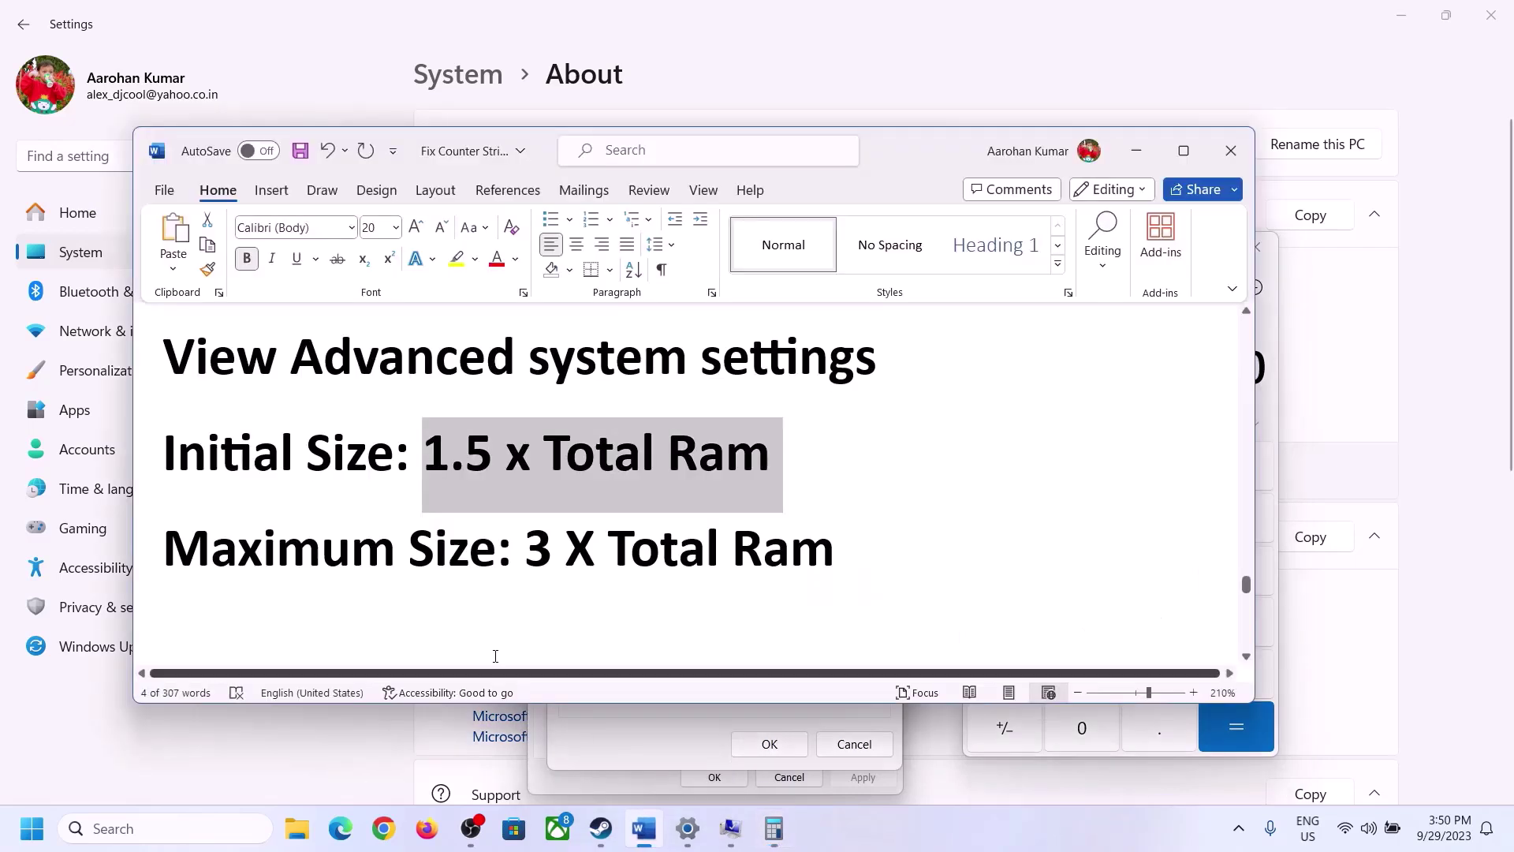
{"action": "left_click", "coordinate": [778, 833]}
{"action": "left_click", "coordinate": [1006, 680]}
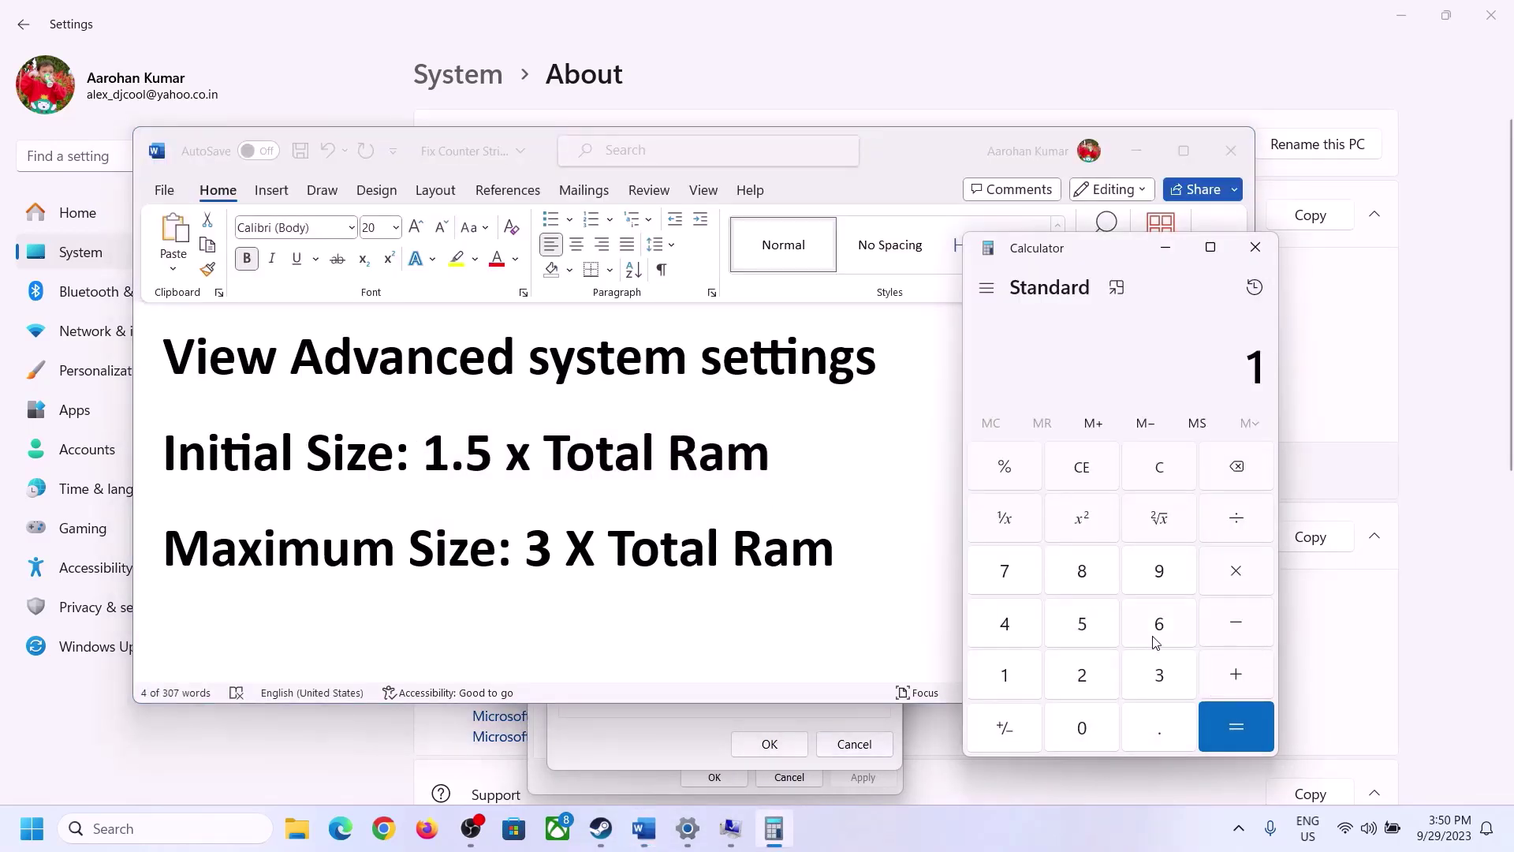
{"action": "left_click", "coordinate": [1153, 635]}
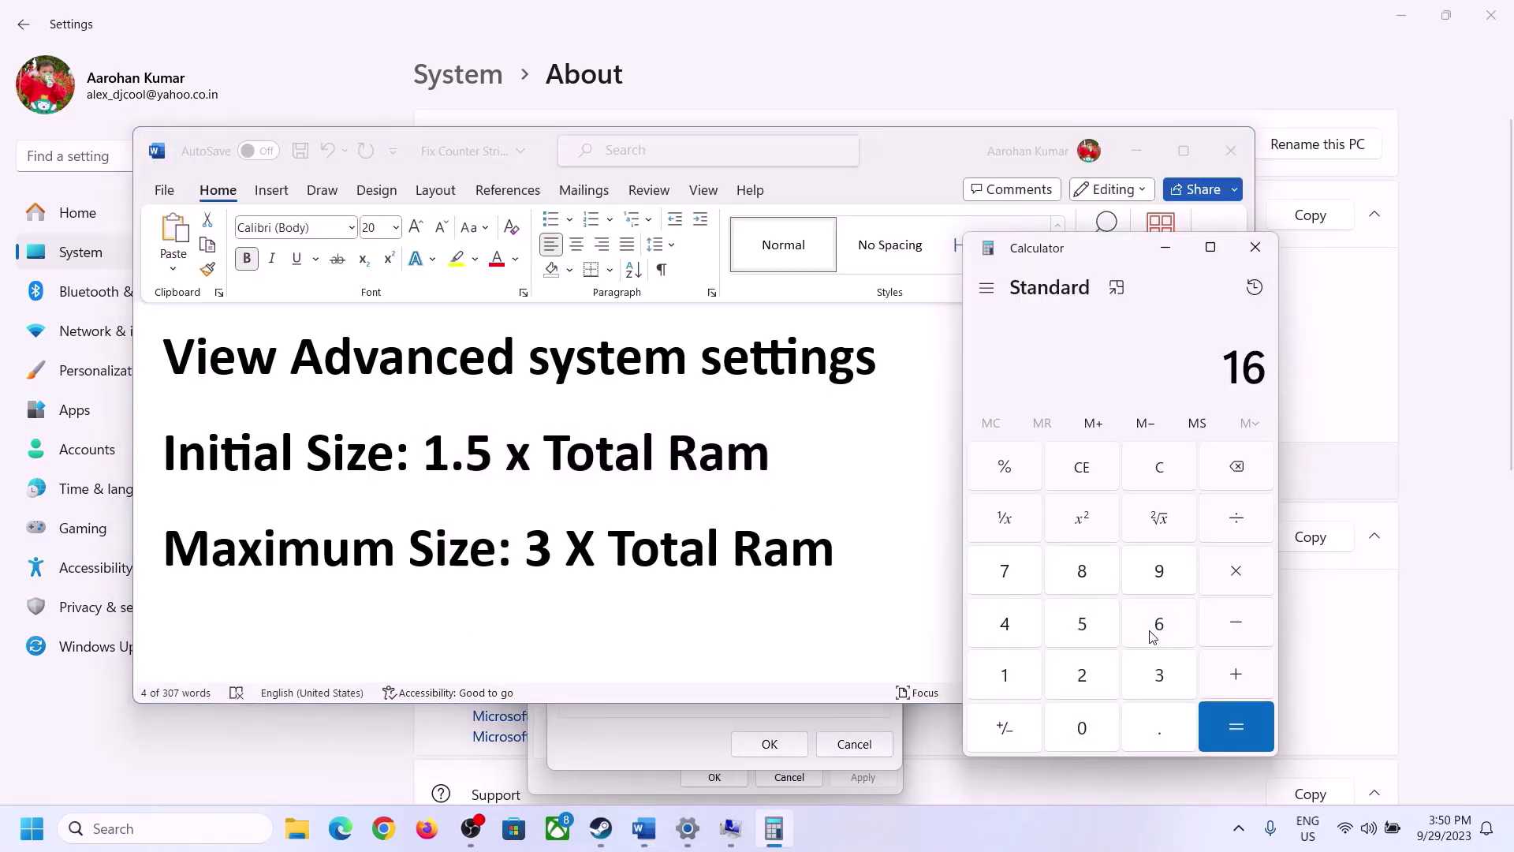
{"action": "left_click", "coordinate": [1165, 485]}
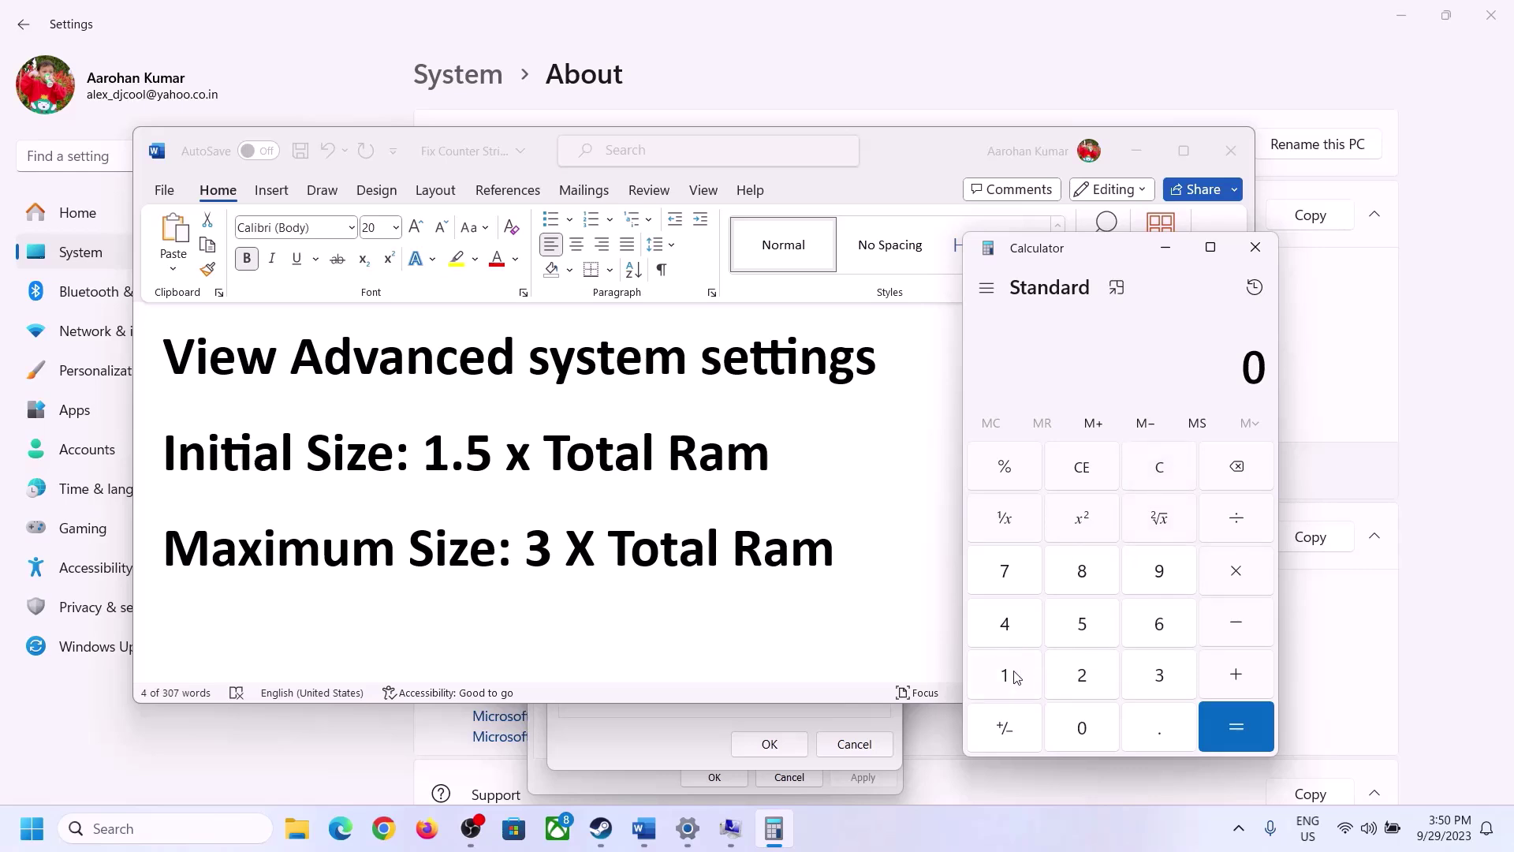
Calculate 16 × 1024 in Calculator to convert the installed RAM from GB to MB.
{"action": "left_click", "coordinate": [1016, 677]}
{"action": "left_click", "coordinate": [1136, 632]}
{"action": "left_click", "coordinate": [1234, 586]}
{"action": "left_click", "coordinate": [1003, 683]}
{"action": "left_click", "coordinate": [1083, 727]}
{"action": "left_click", "coordinate": [1079, 672]}
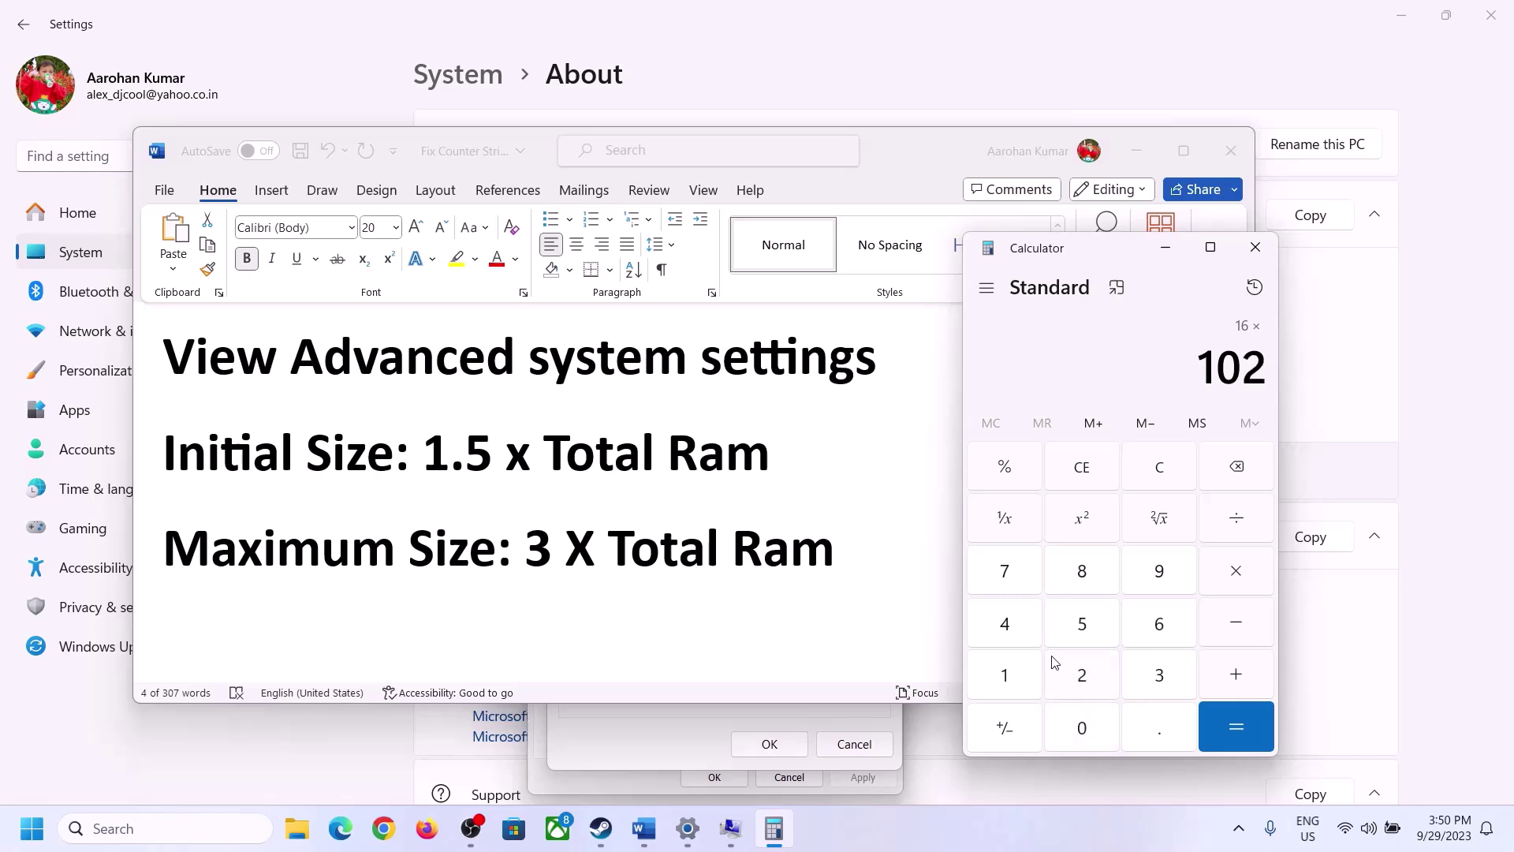
{"action": "left_click", "coordinate": [1014, 633]}
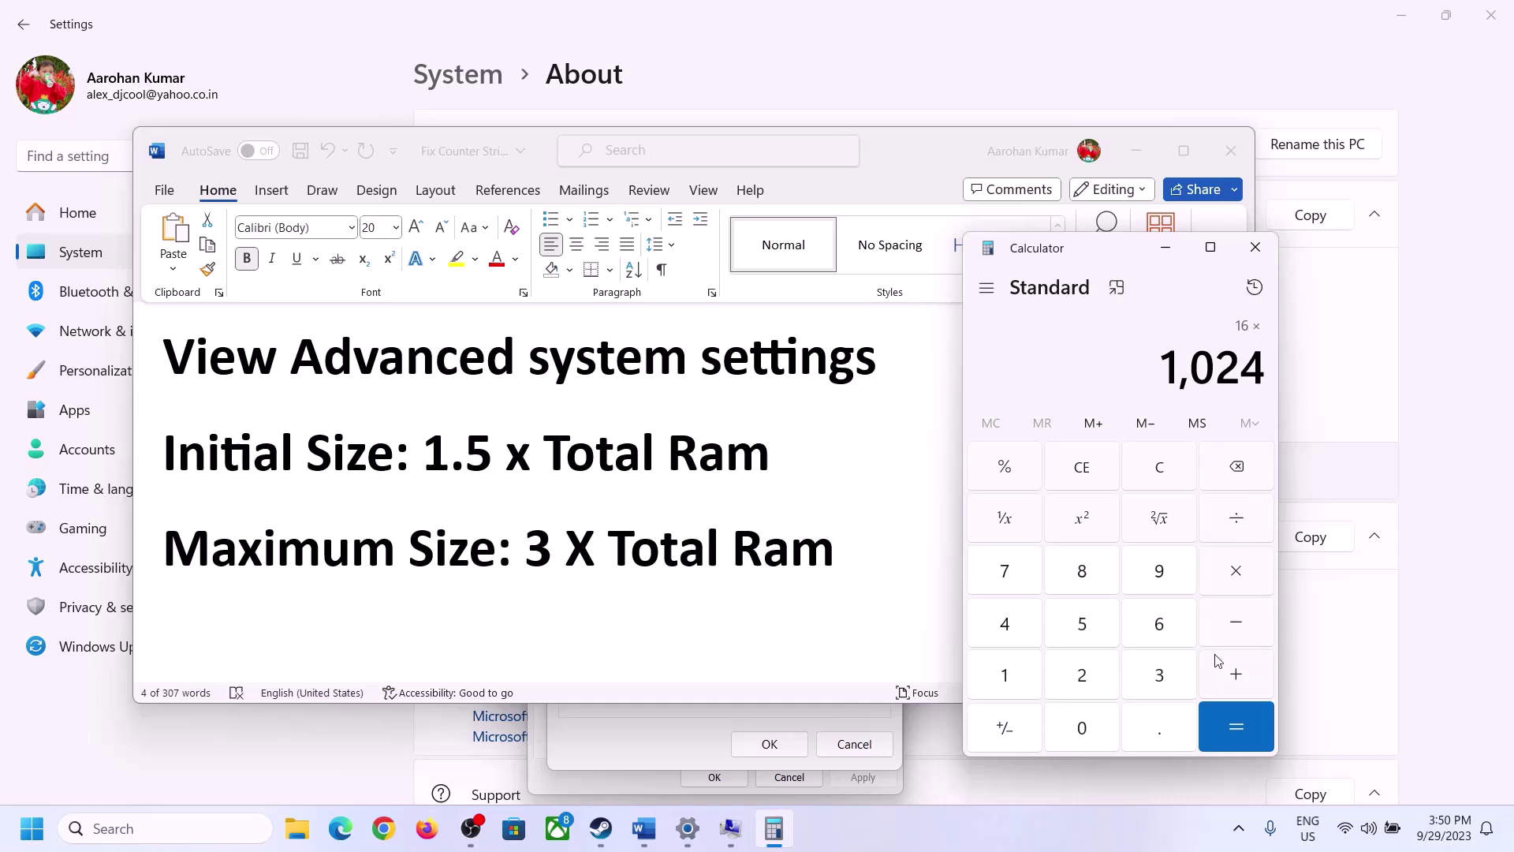
{"action": "left_click", "coordinate": [1236, 732]}
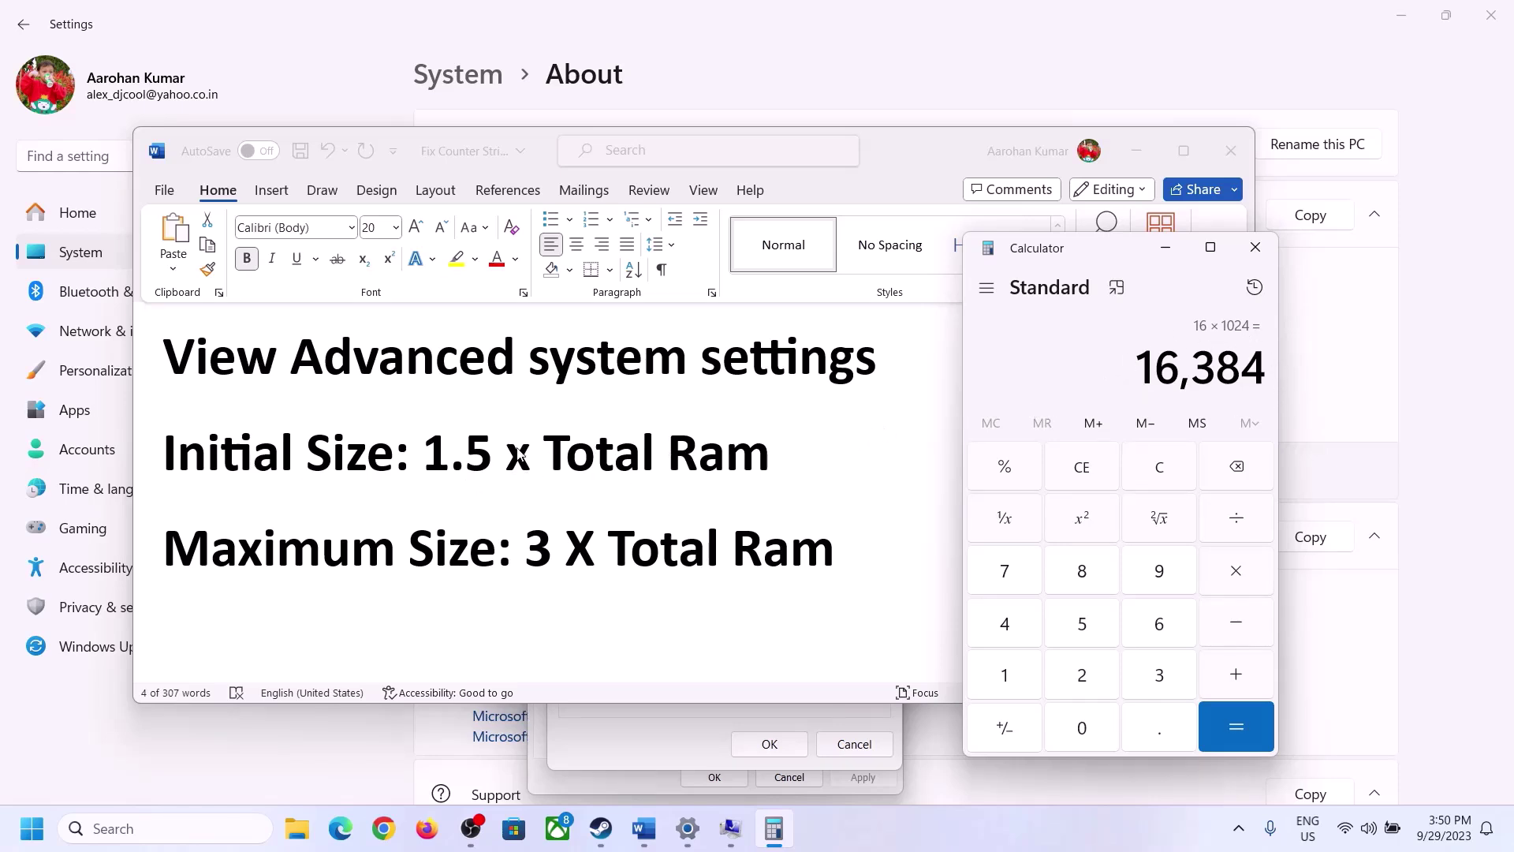
Multiply the RAM size in MB by 1.5 in Calculator to get the initial paging file size.
{"action": "left_click", "coordinate": [1240, 577]}
{"action": "left_click", "coordinate": [1017, 677]}
{"action": "left_click", "coordinate": [1155, 738]}
{"action": "left_click", "coordinate": [1093, 633]}
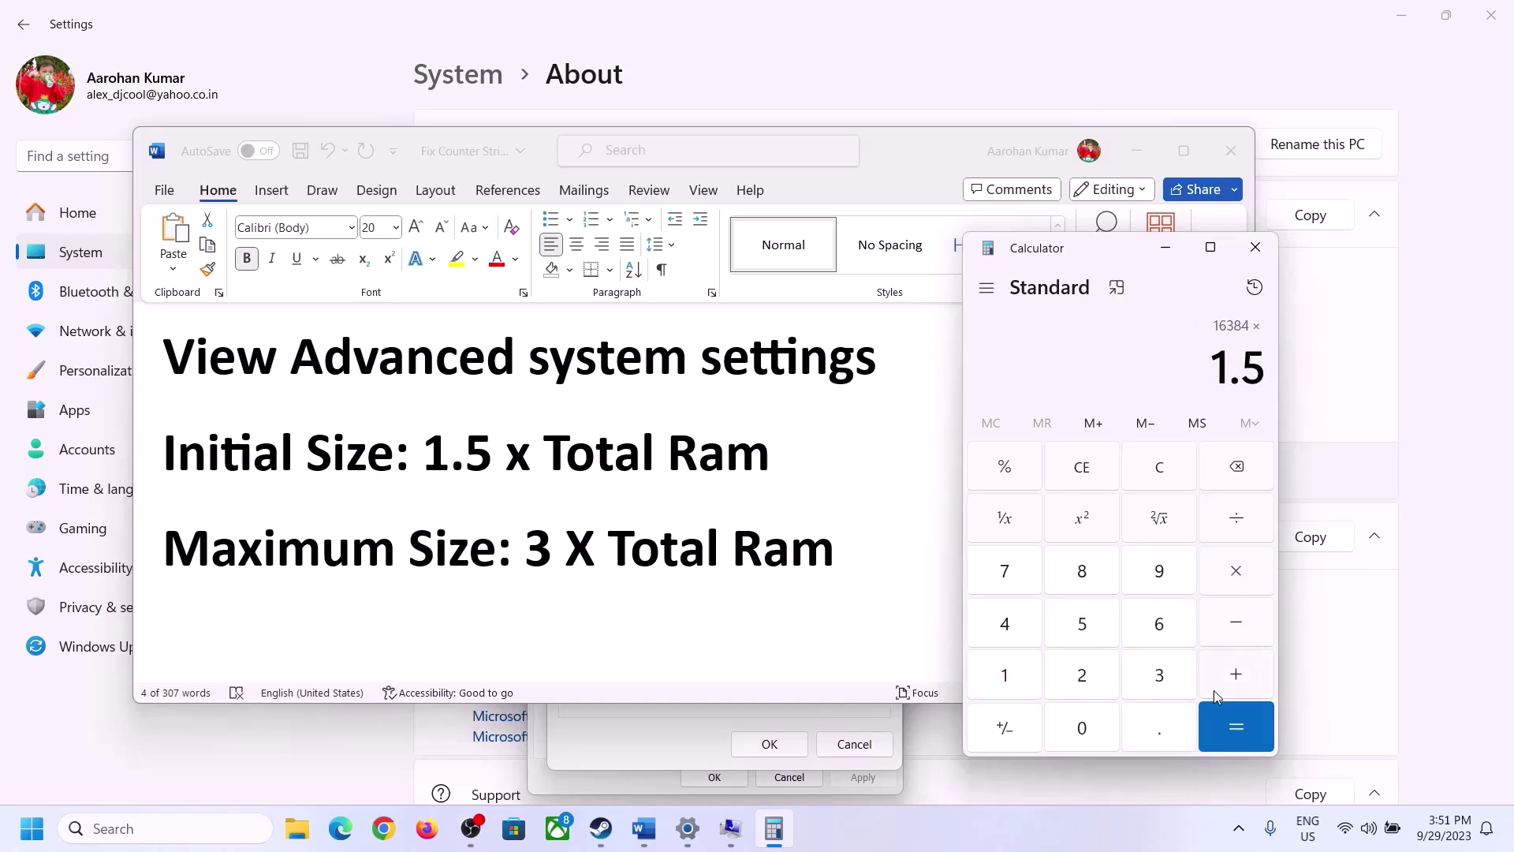
{"action": "left_click", "coordinate": [1235, 719]}
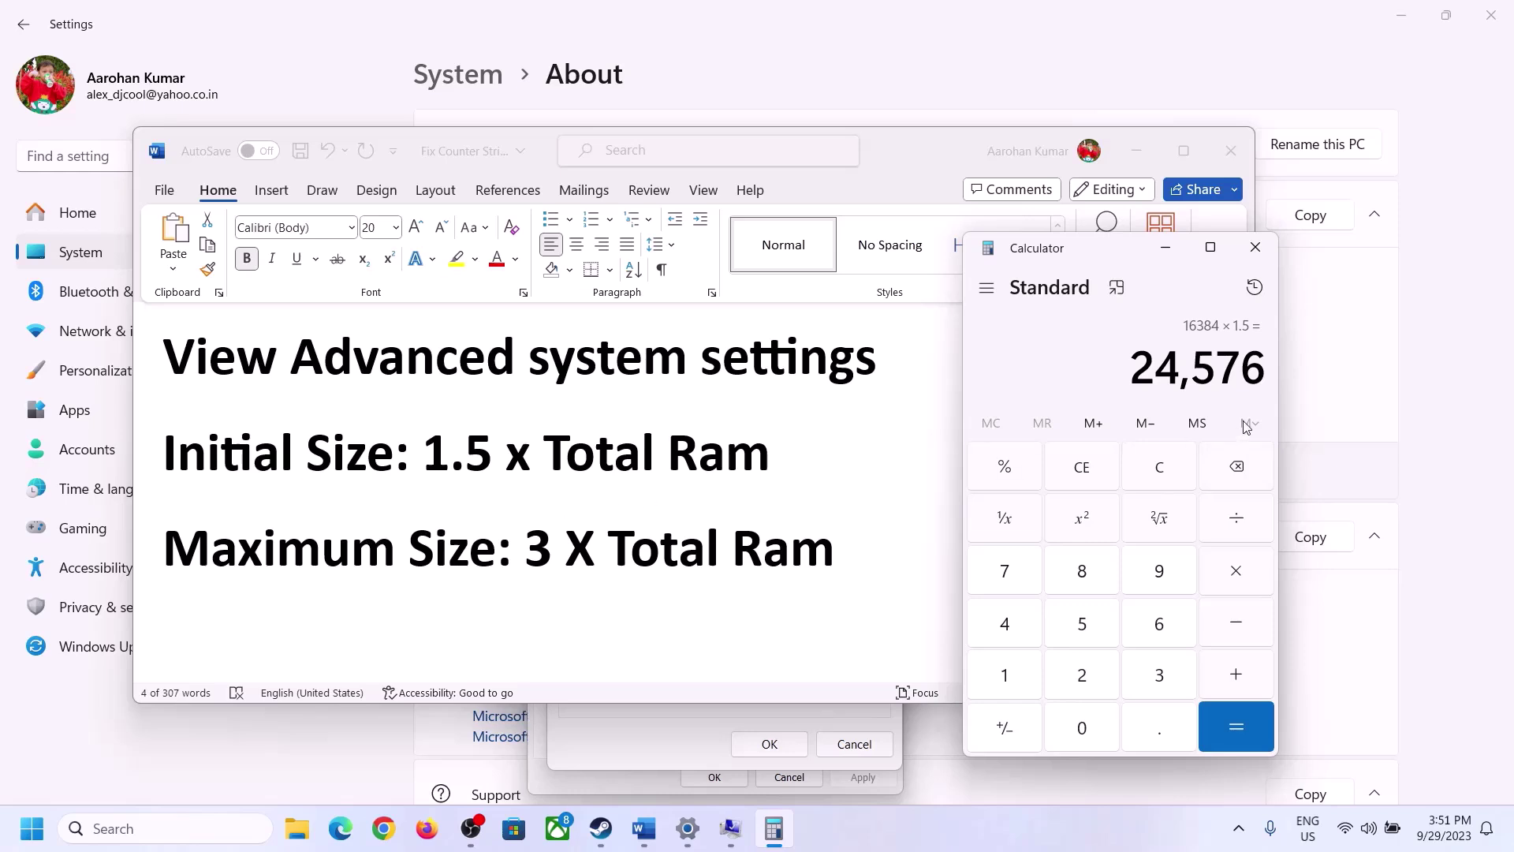
Enter 24576 MB as the initial custom paging file size for drive C: in the Virtual Memory dialog.
{"action": "left_click", "coordinate": [679, 726]}
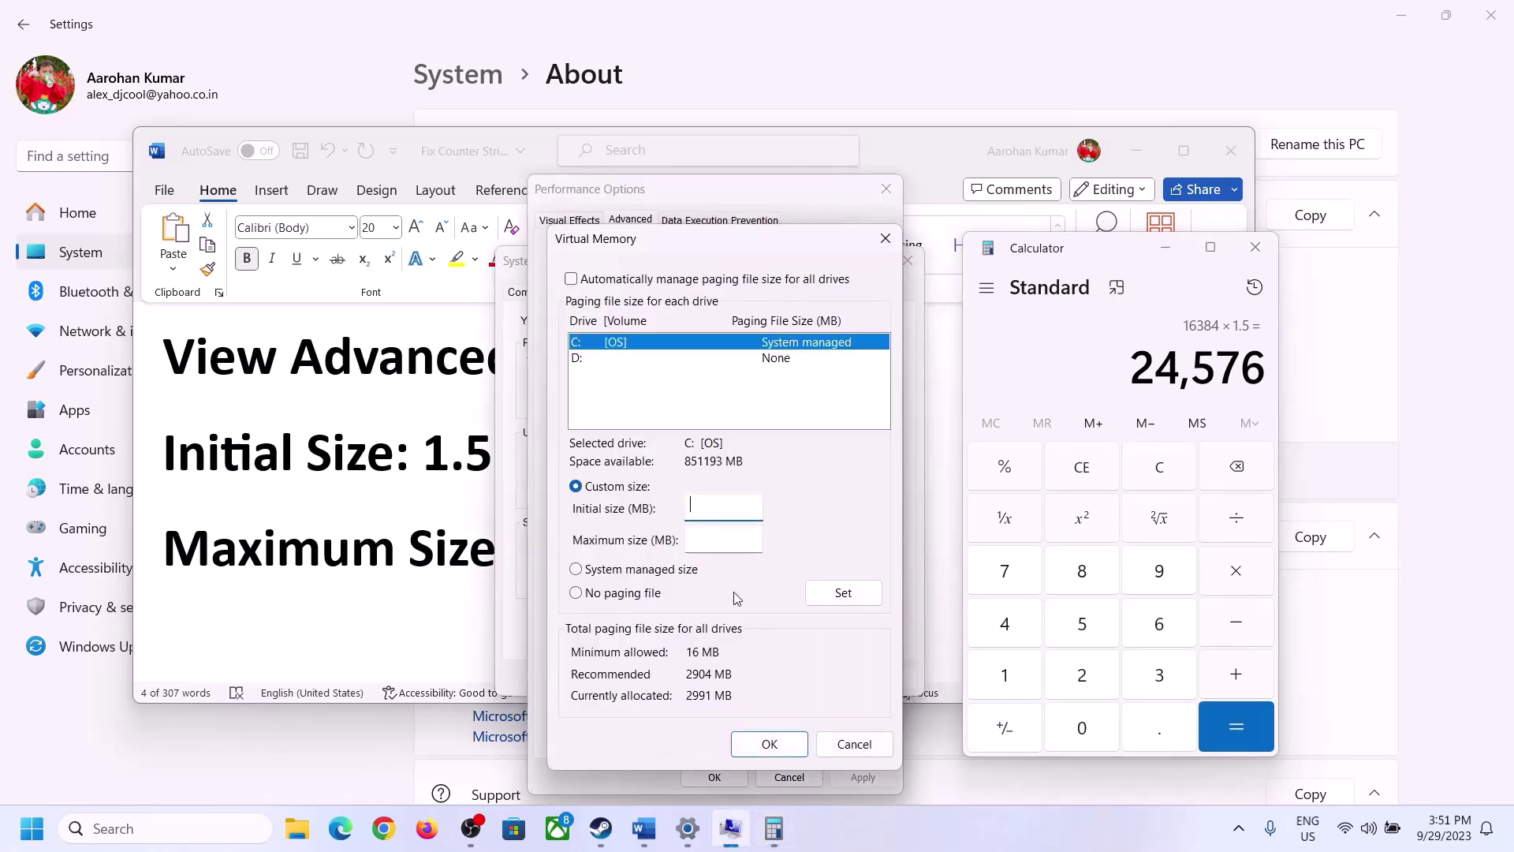
{"action": "type", "text": "24576"}
{"action": "left_click", "coordinate": [758, 538]}
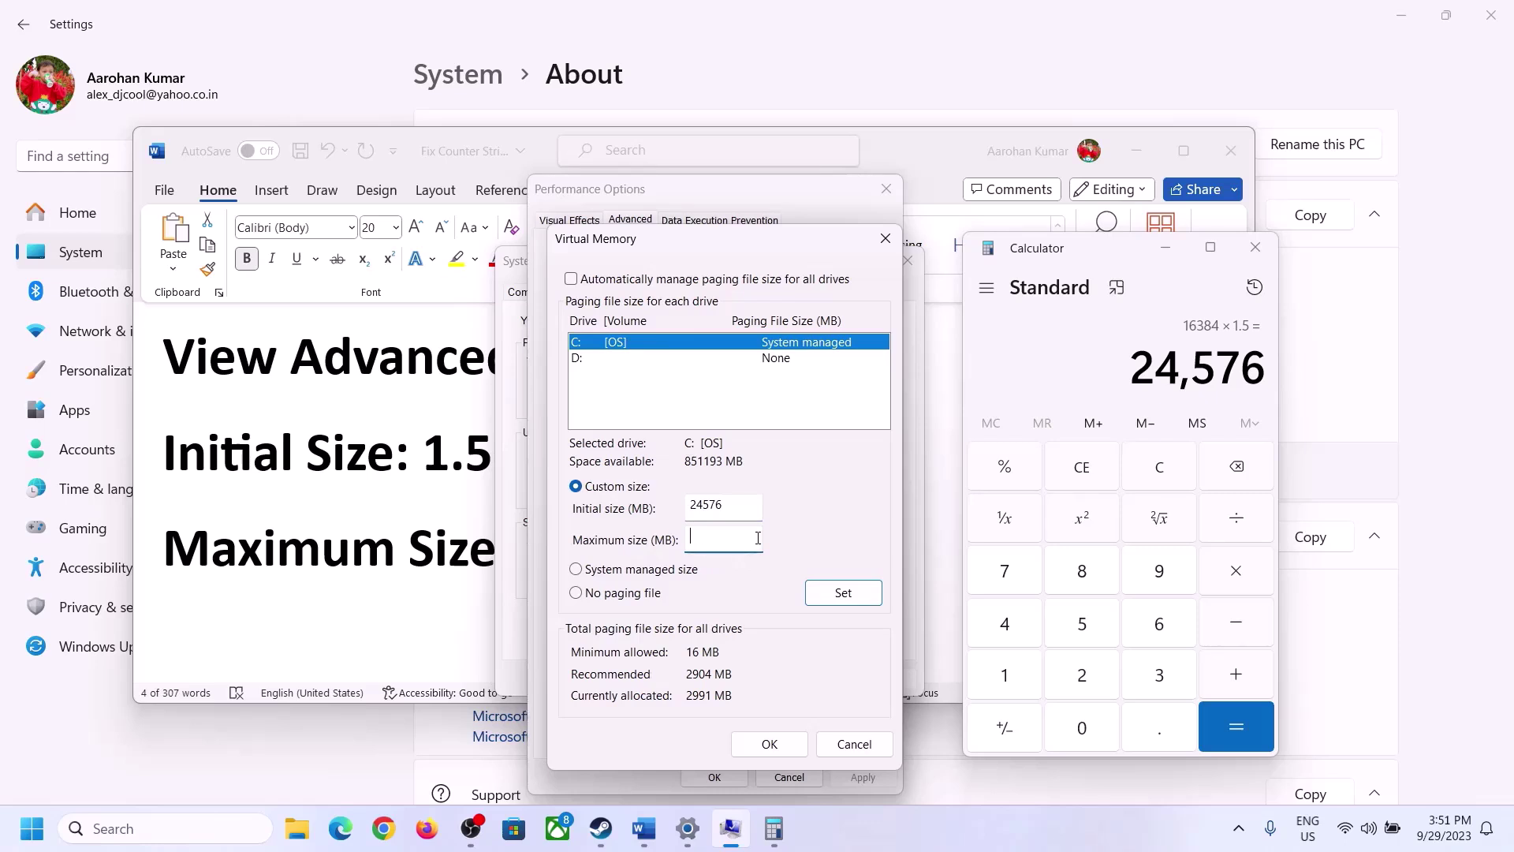
Check the maximum size formula in Word, clear Calculator, and recheck the installed RAM in the Windows system information.
{"action": "left_click", "coordinate": [438, 557]}
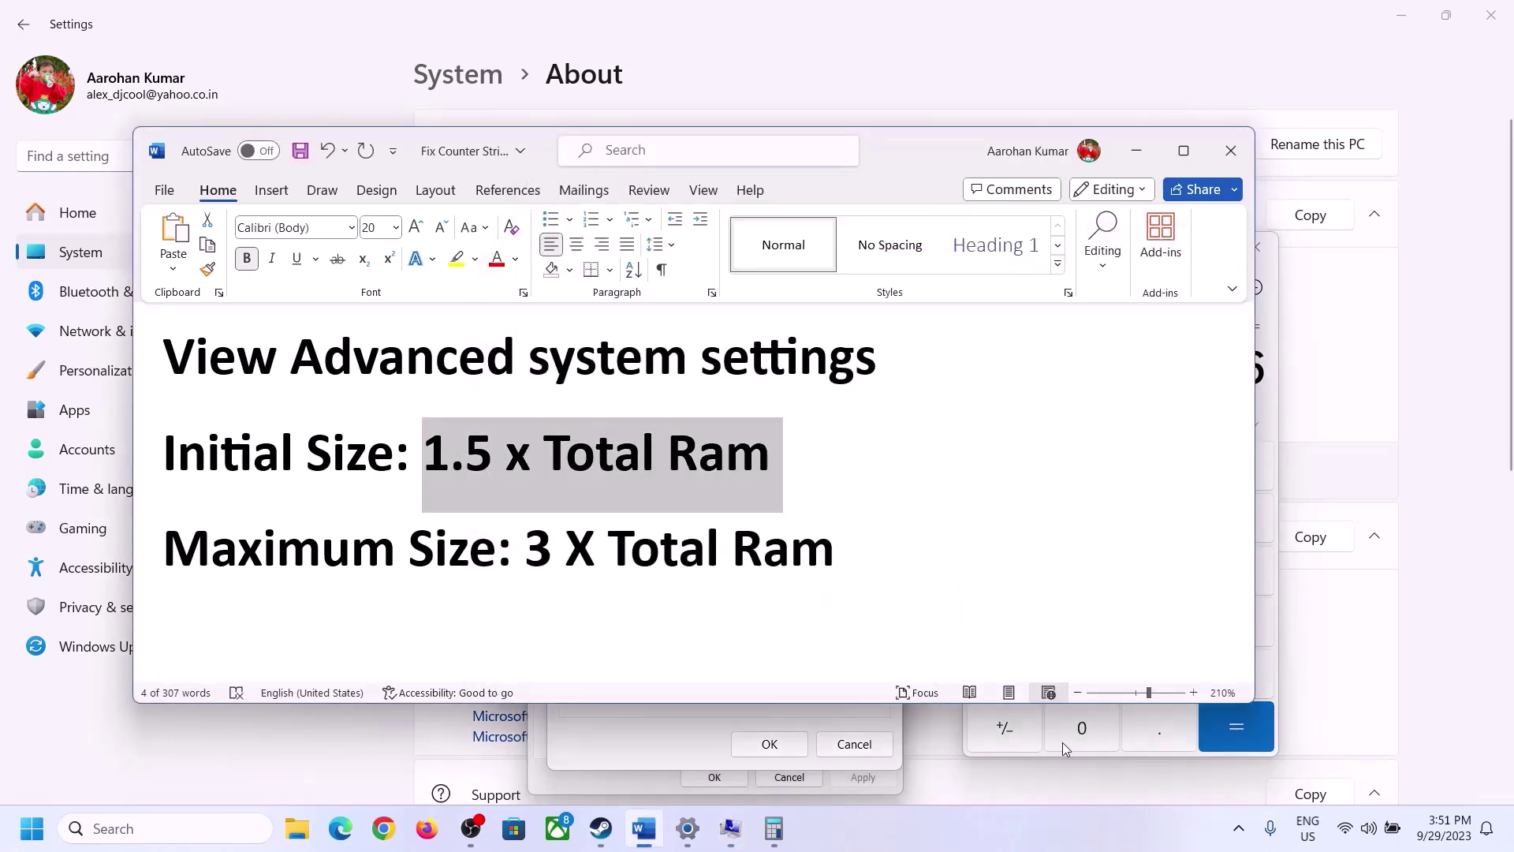
{"action": "left_click", "coordinate": [1272, 409]}
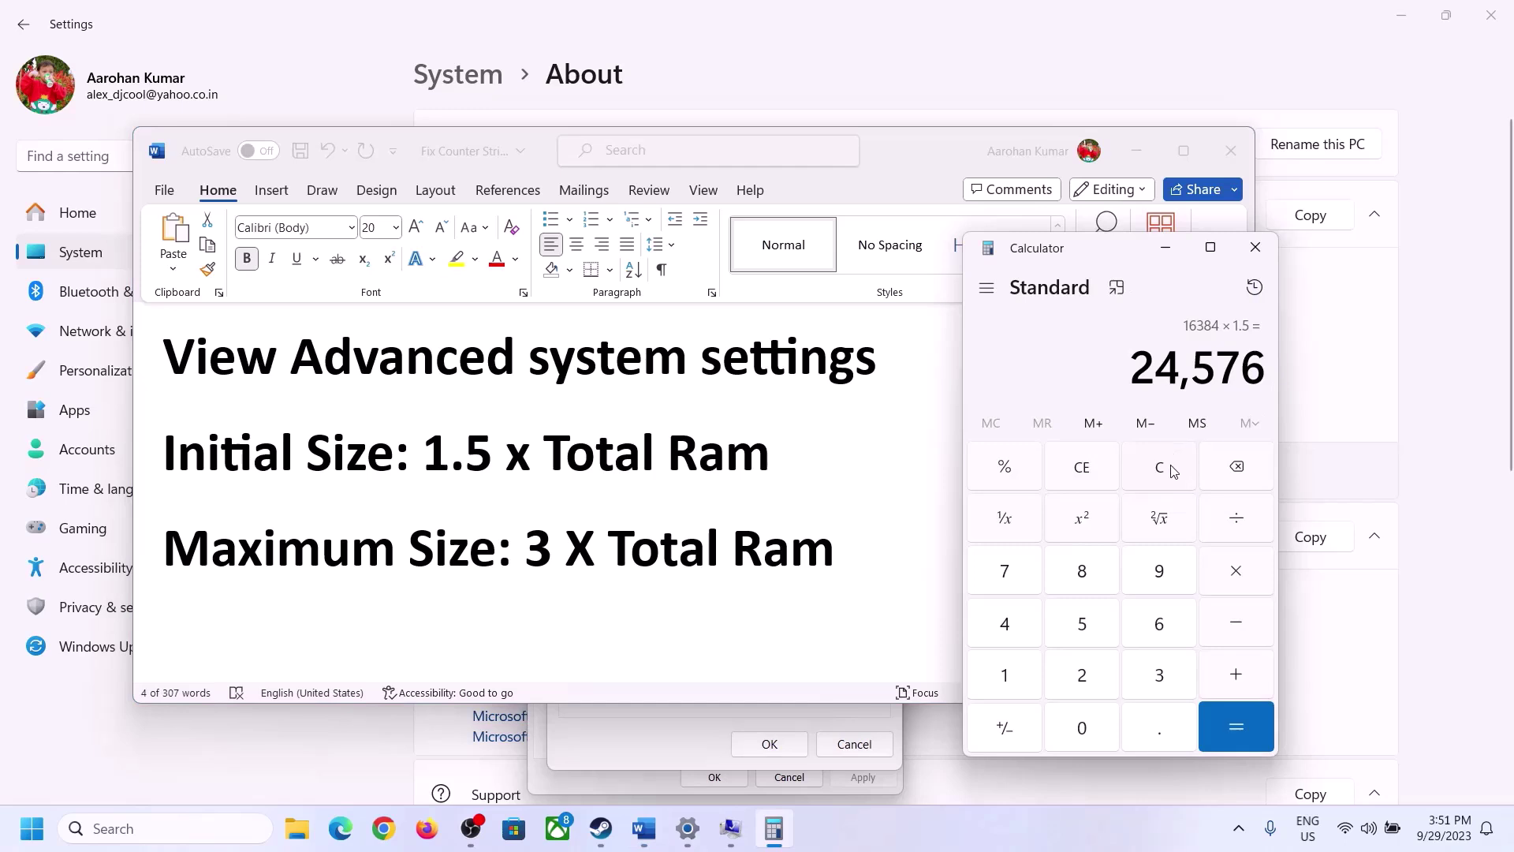
{"action": "left_click", "coordinate": [1159, 467]}
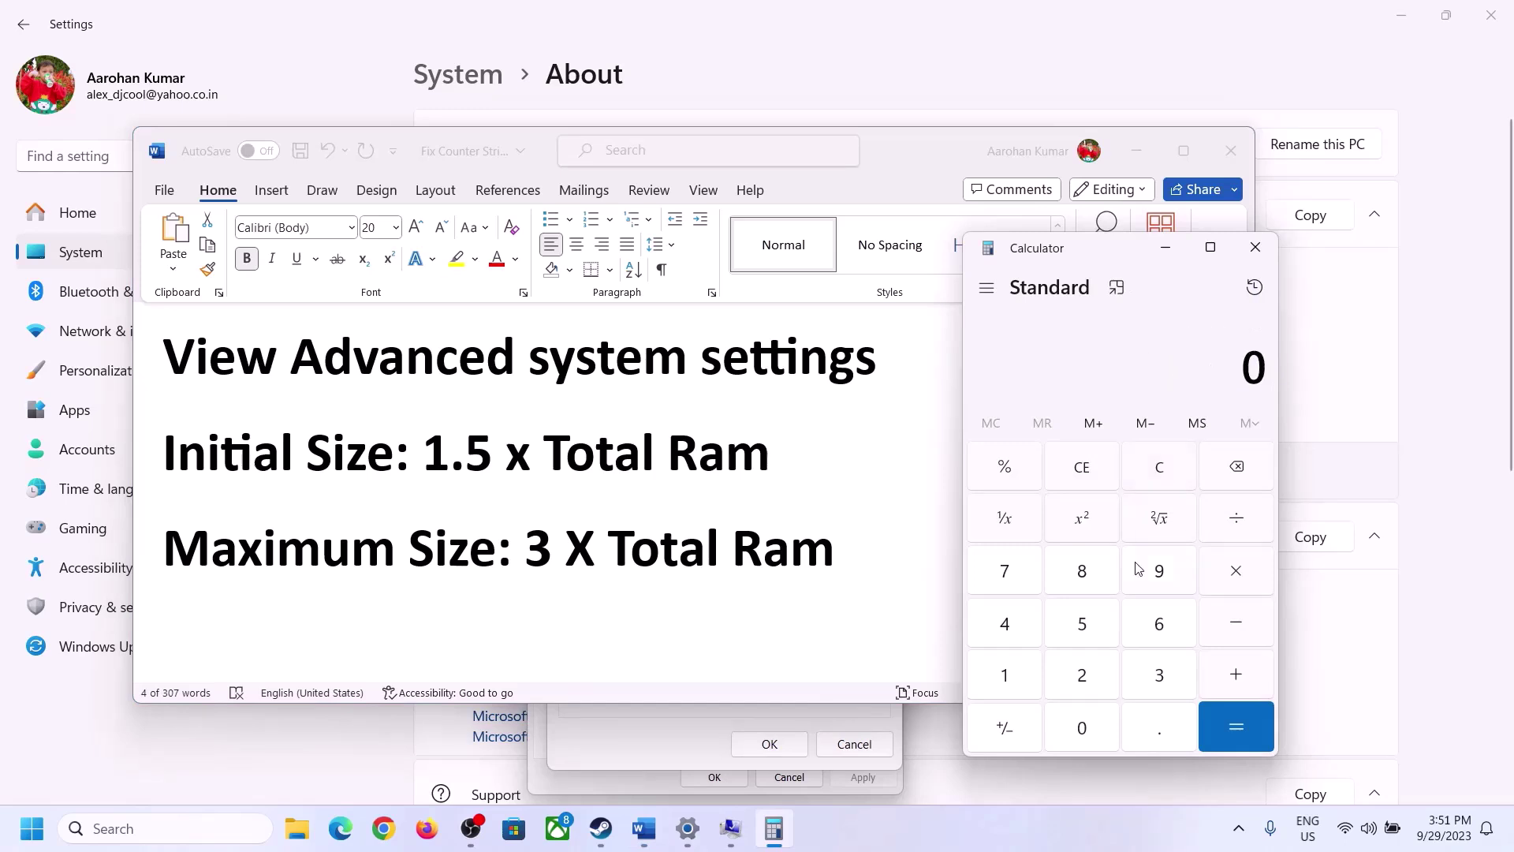
{"action": "left_click", "coordinate": [688, 828]}
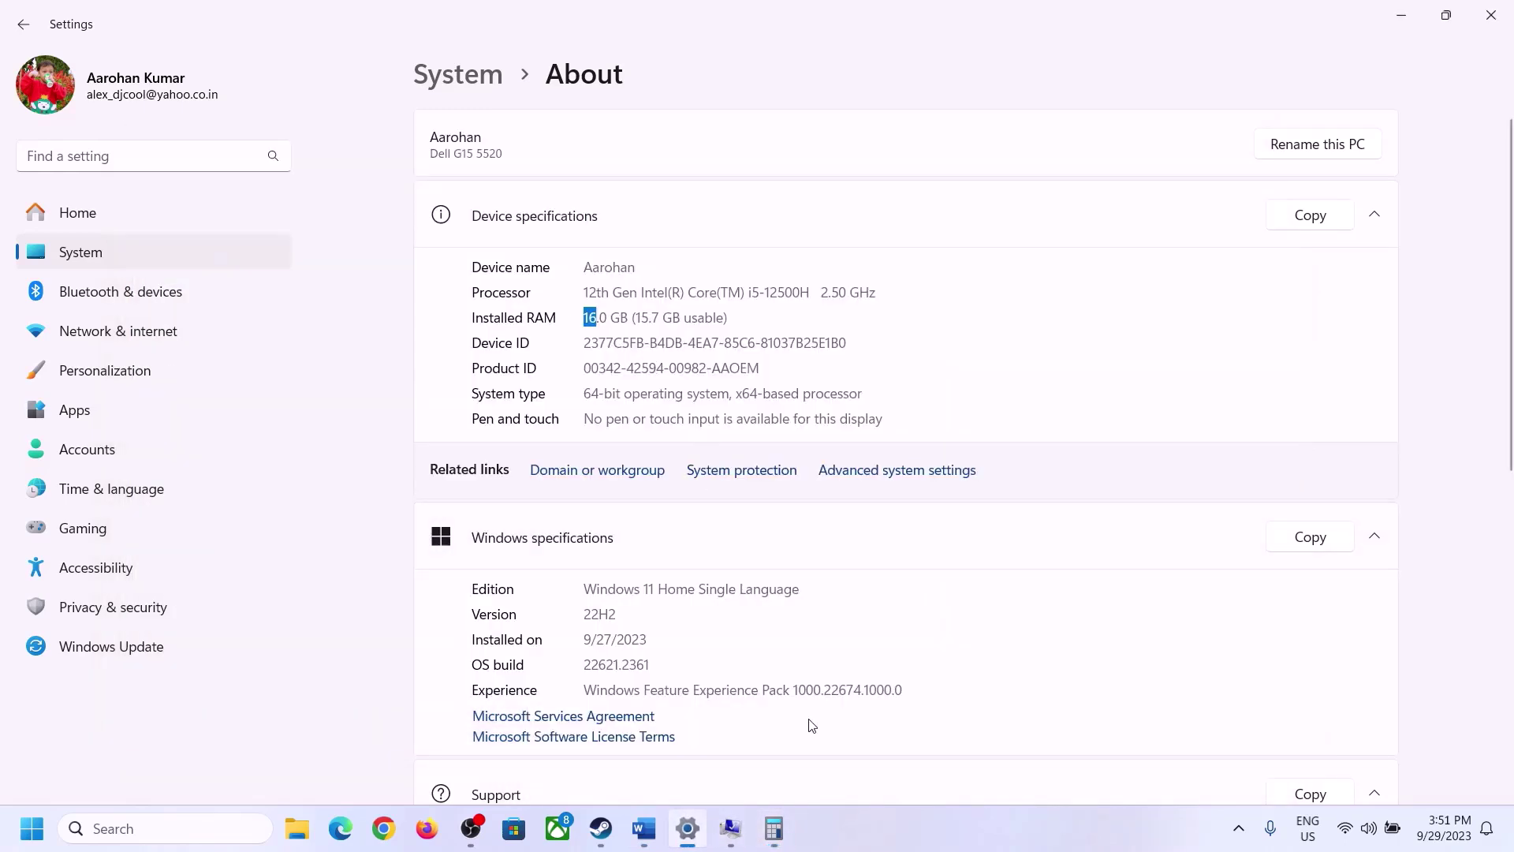
{"action": "left_click", "coordinate": [774, 828]}
Calculate 16 × 1024 again in Calculator as the base for the maximum paging file size.
{"action": "left_click", "coordinate": [1022, 670]}
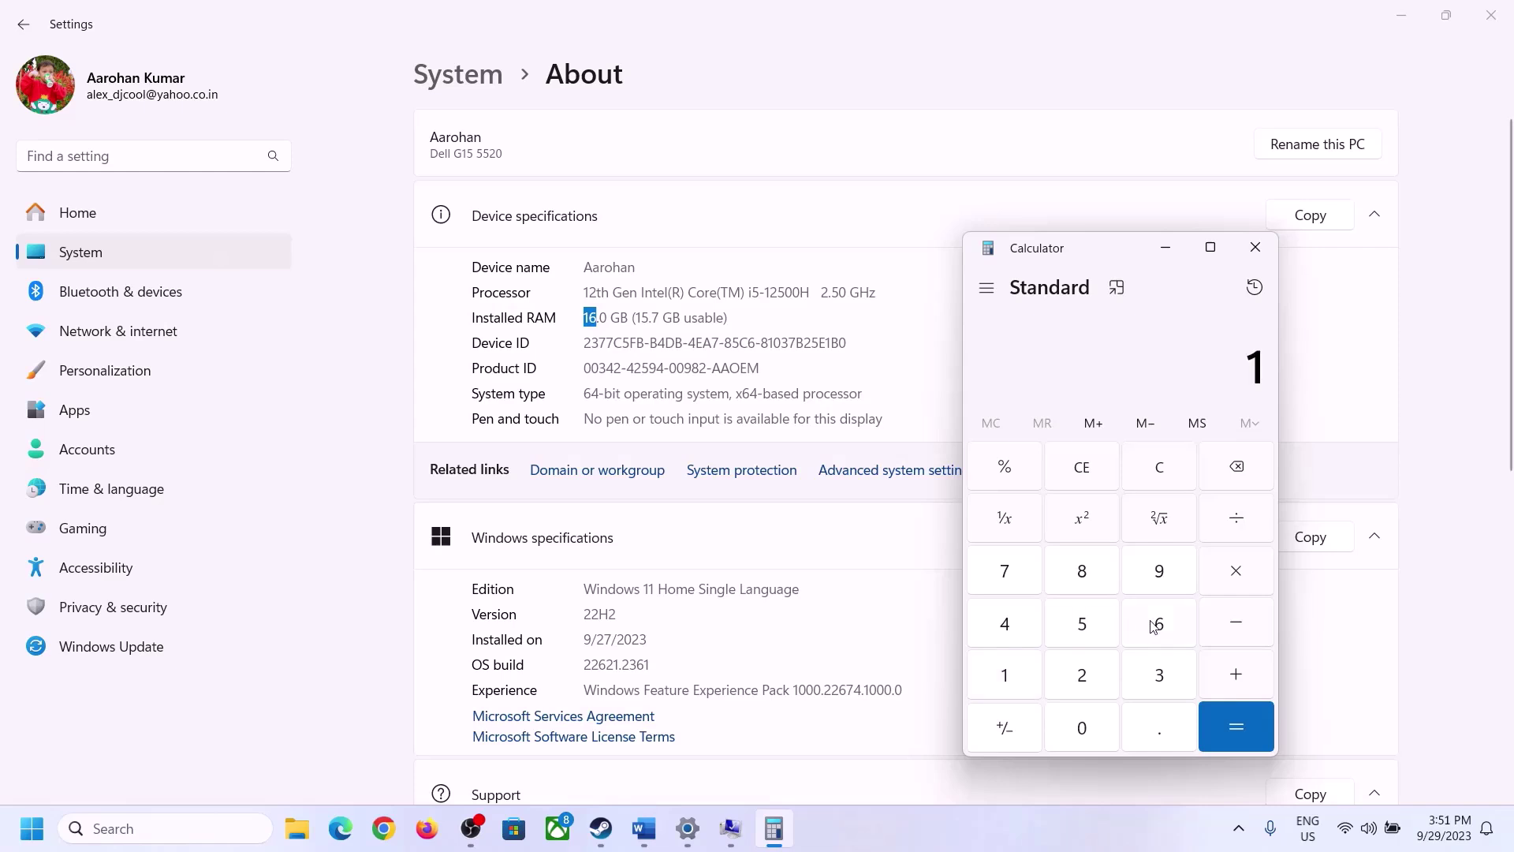
{"action": "left_click", "coordinate": [1158, 625]}
{"action": "left_click", "coordinate": [1235, 572]}
{"action": "left_click", "coordinate": [1015, 669]}
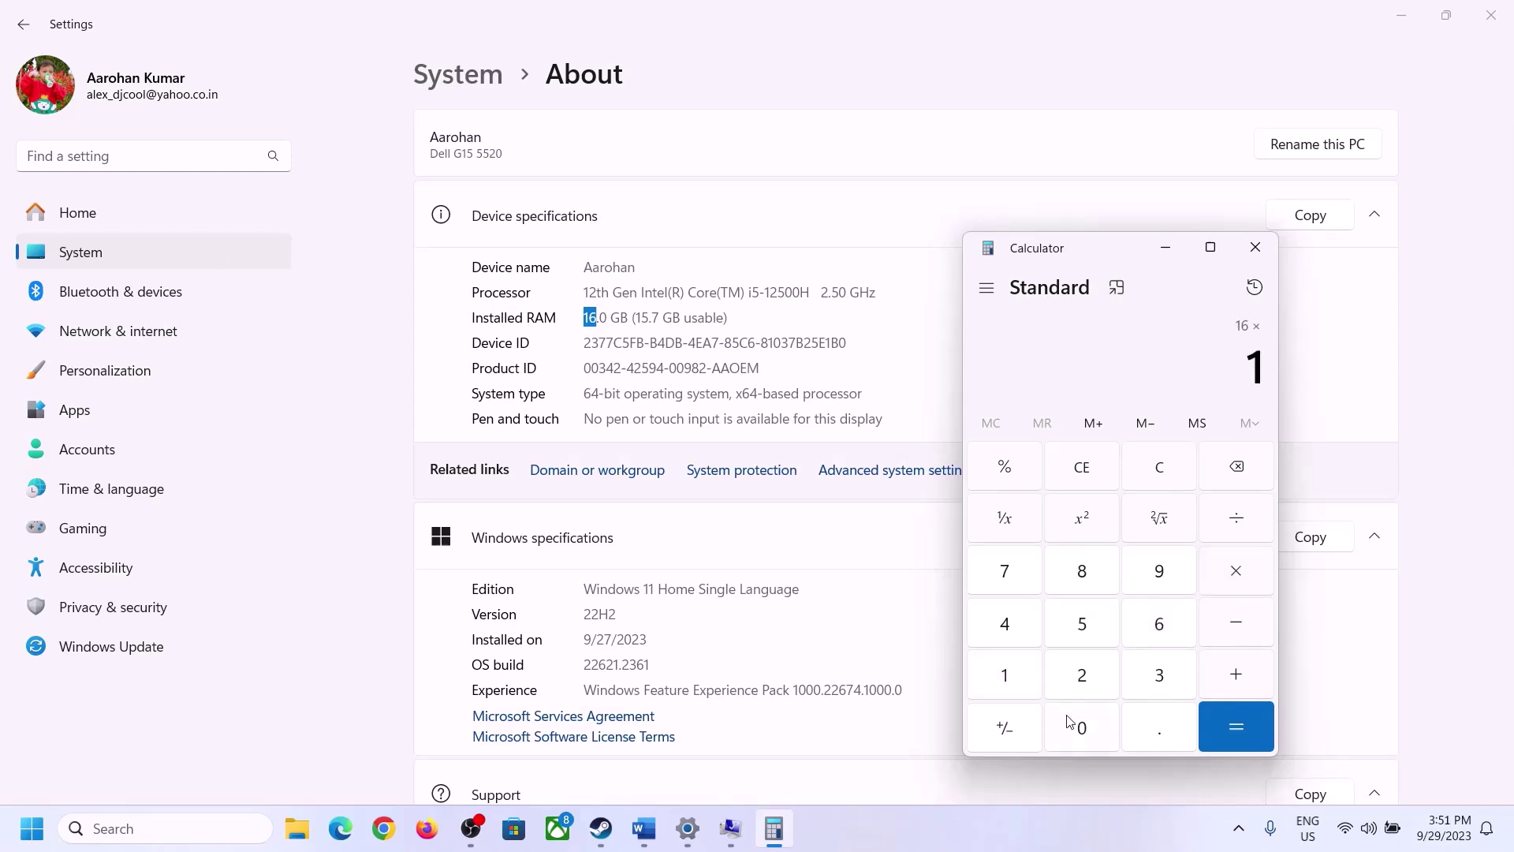
{"action": "left_click", "coordinate": [1075, 721]}
{"action": "left_click", "coordinate": [1081, 673]}
{"action": "left_click", "coordinate": [1007, 622]}
{"action": "left_click", "coordinate": [1217, 730]}
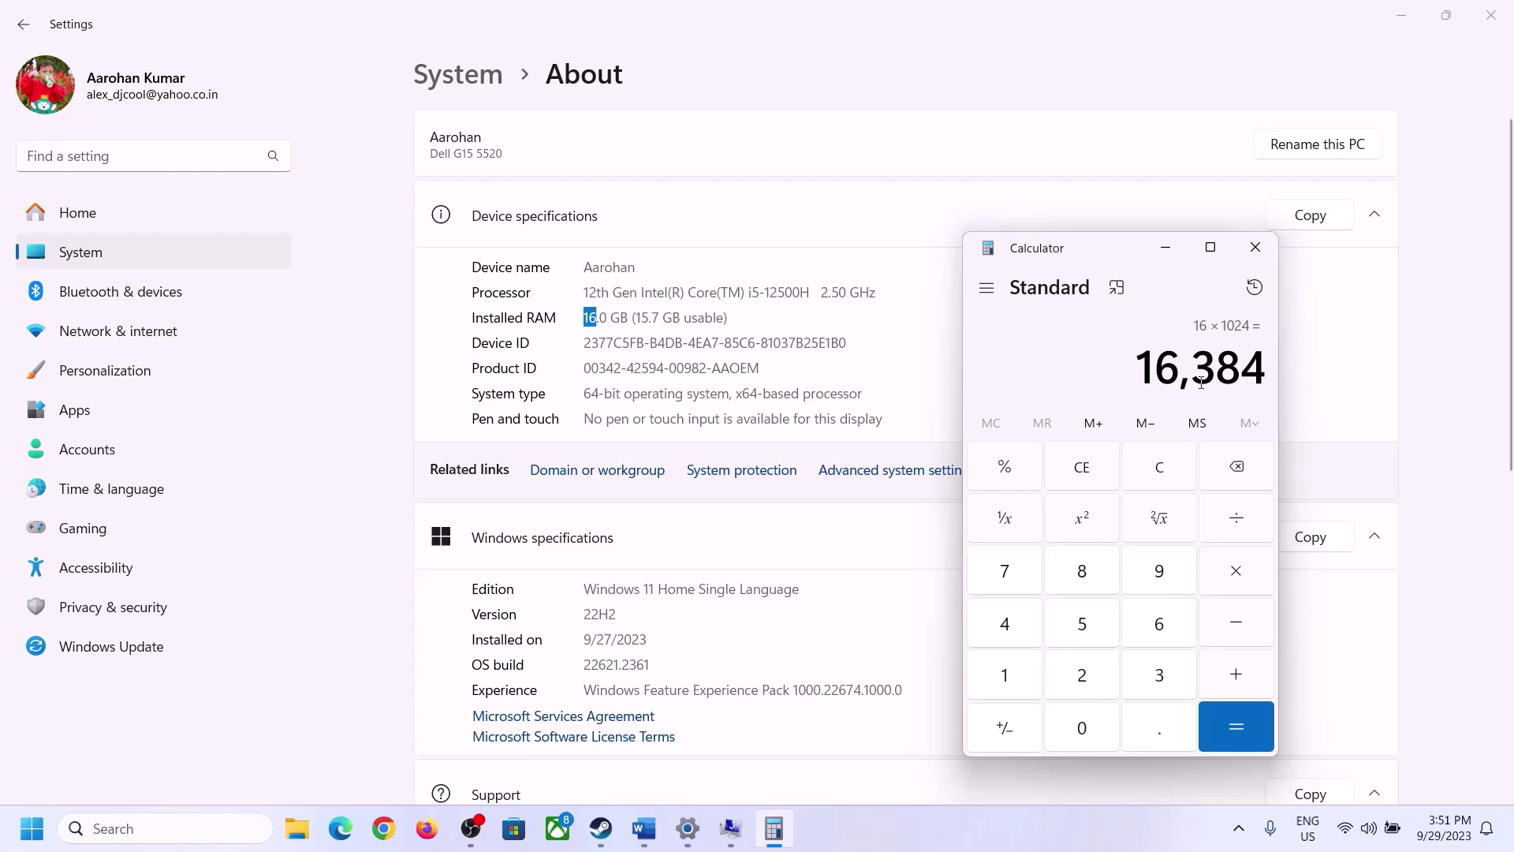
Consult the maximum size formula in Word and multiply the RAM size in MB by 3 in Calculator.
{"action": "left_click", "coordinate": [645, 828]}
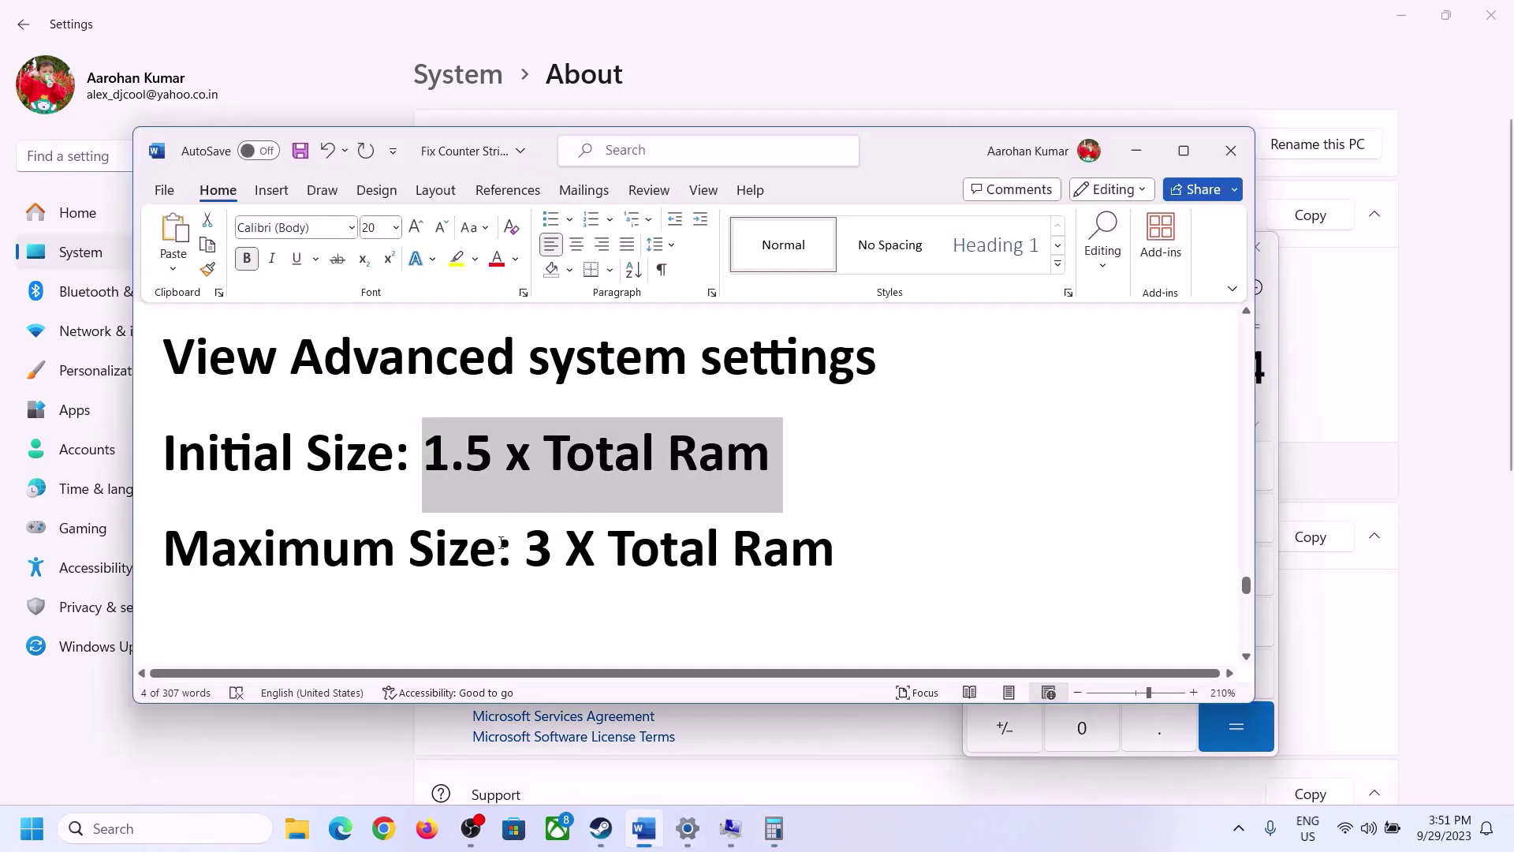
{"action": "left_click", "coordinate": [1036, 733]}
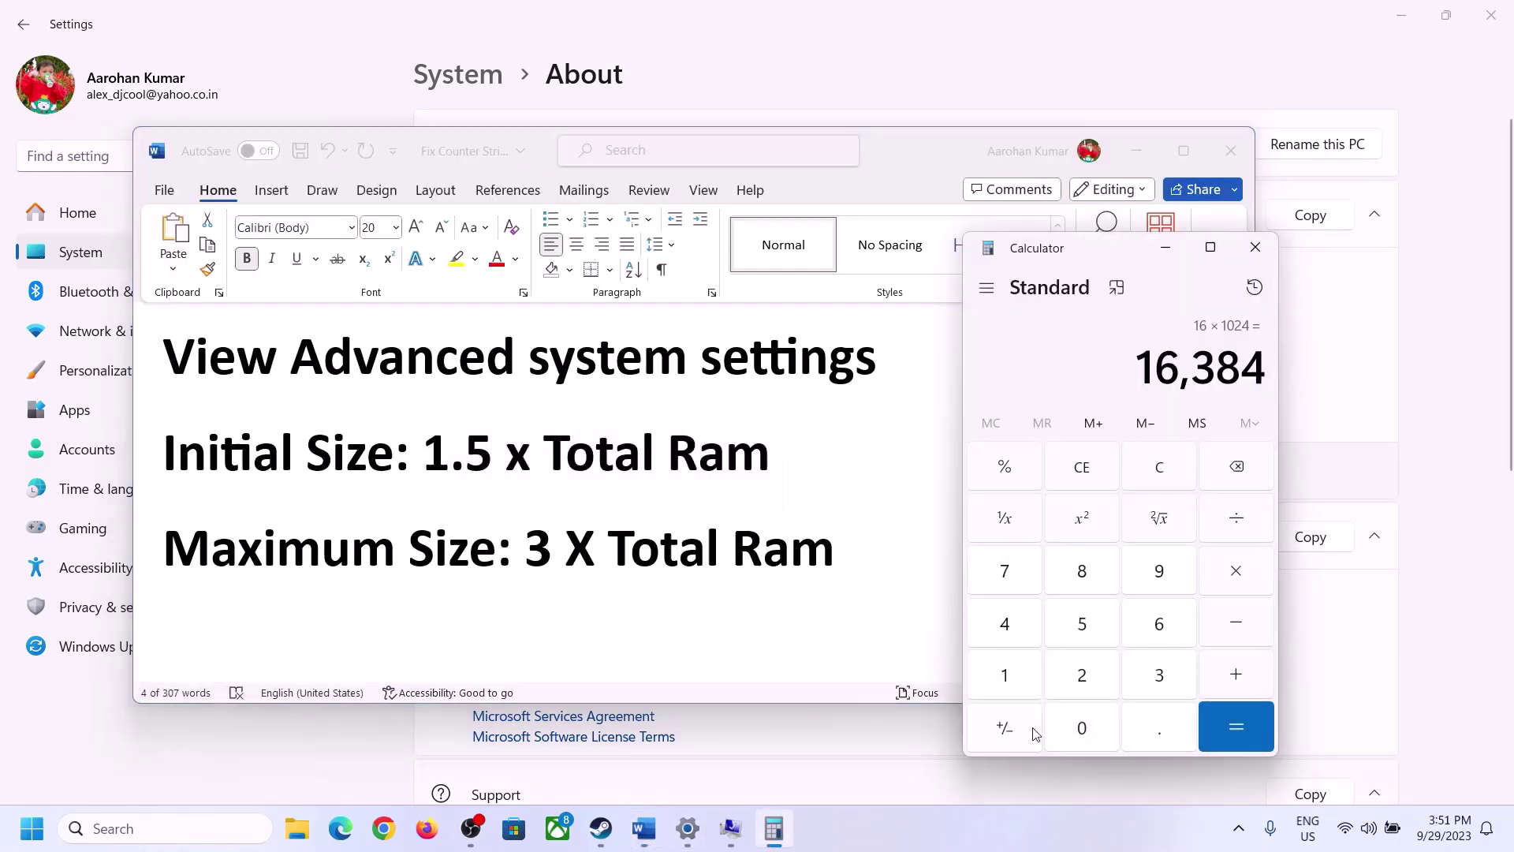
{"action": "left_click", "coordinate": [1236, 575]}
{"action": "left_click", "coordinate": [1141, 680]}
{"action": "left_click", "coordinate": [1239, 710]}
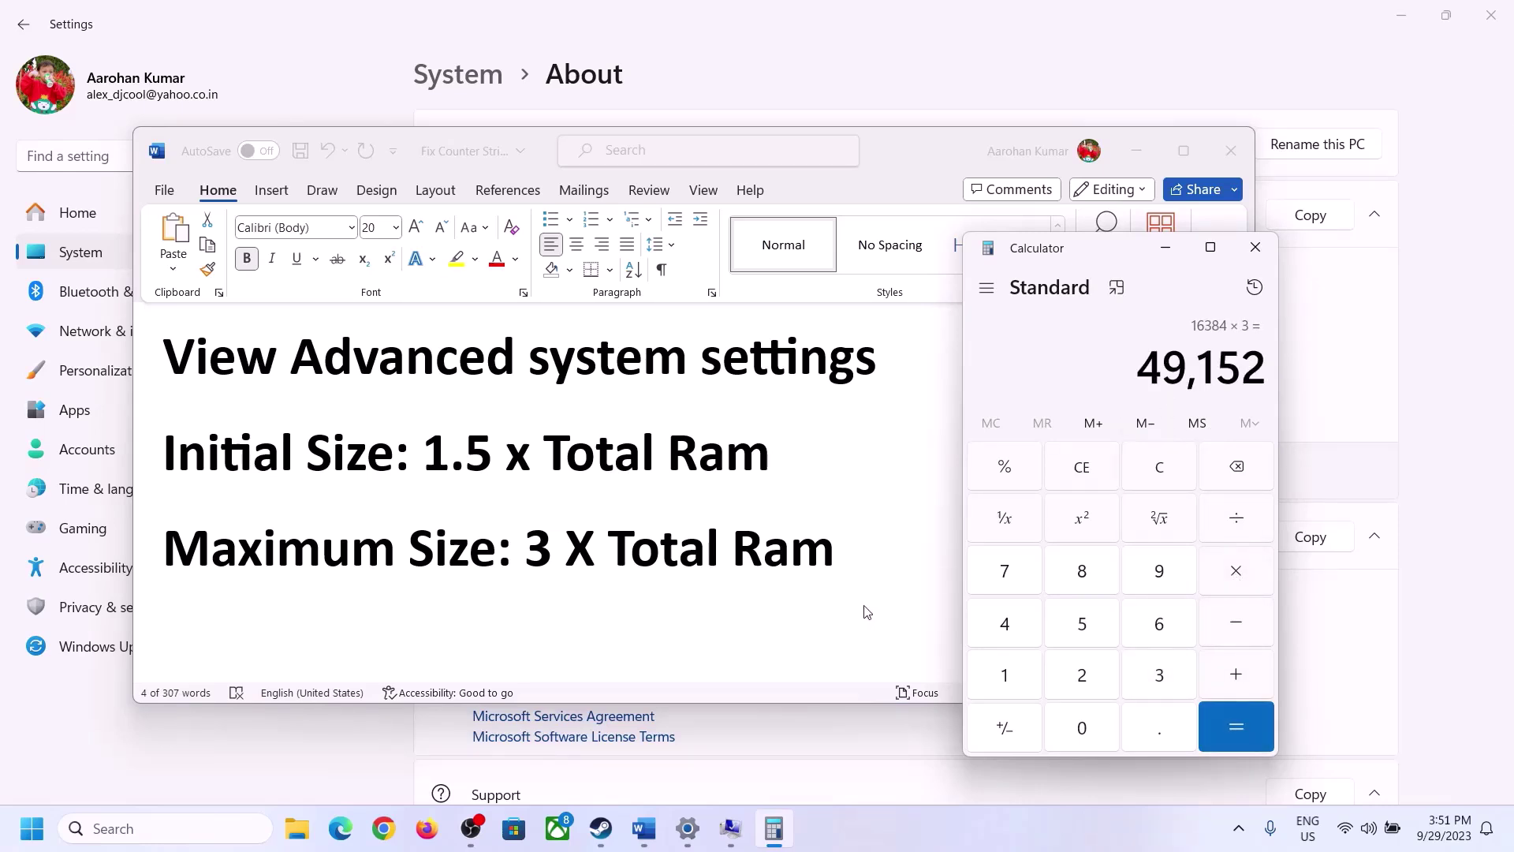
Set the maximum paging file size for drive C: to 49152 MB and confirm the custom virtual memory settings.
{"action": "left_click", "coordinate": [730, 828]}
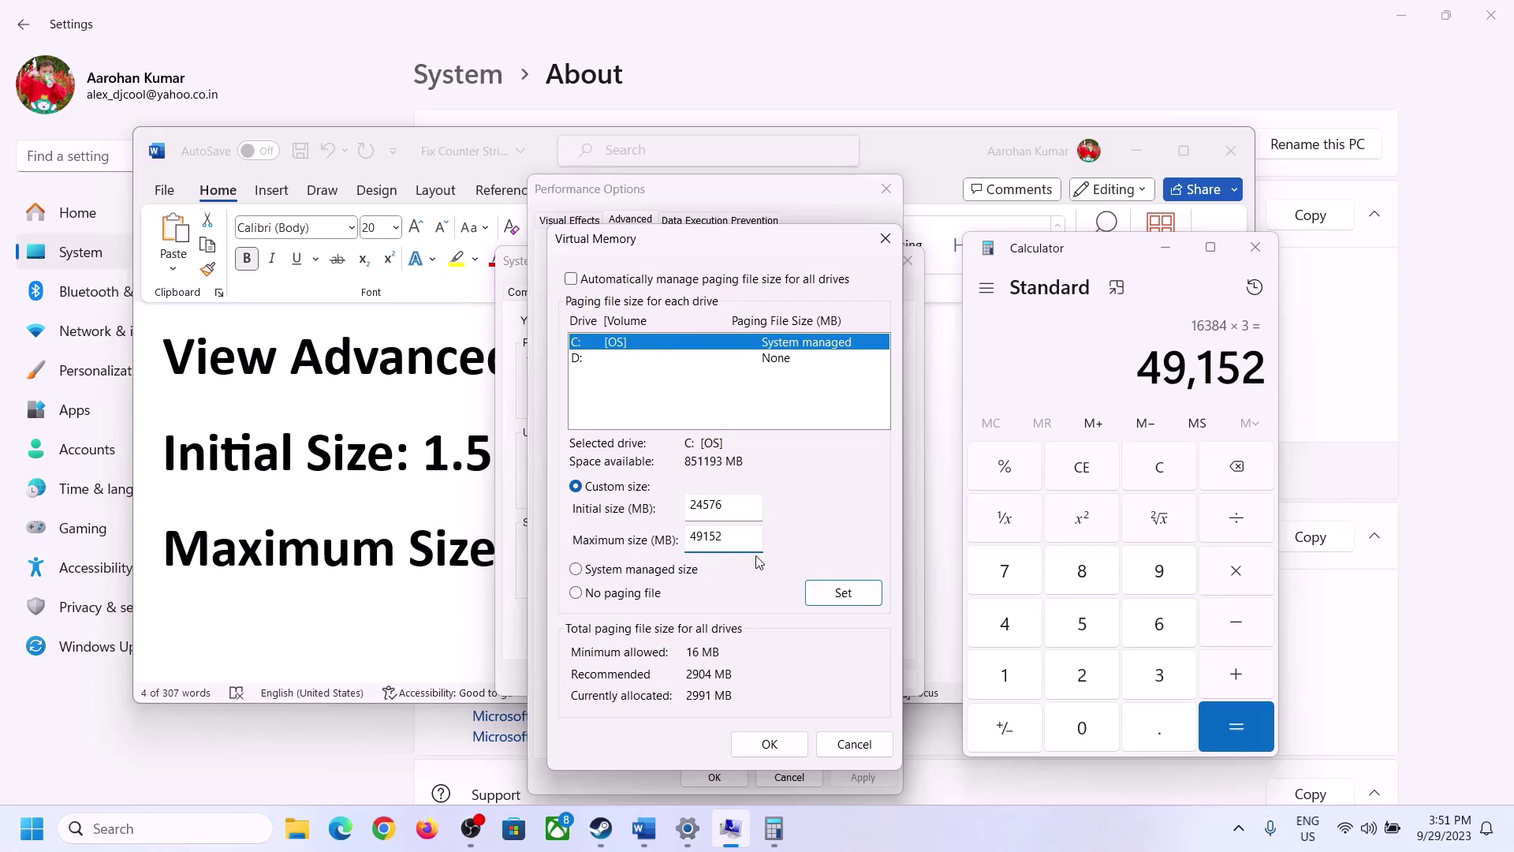
{"action": "left_click", "coordinate": [842, 597]}
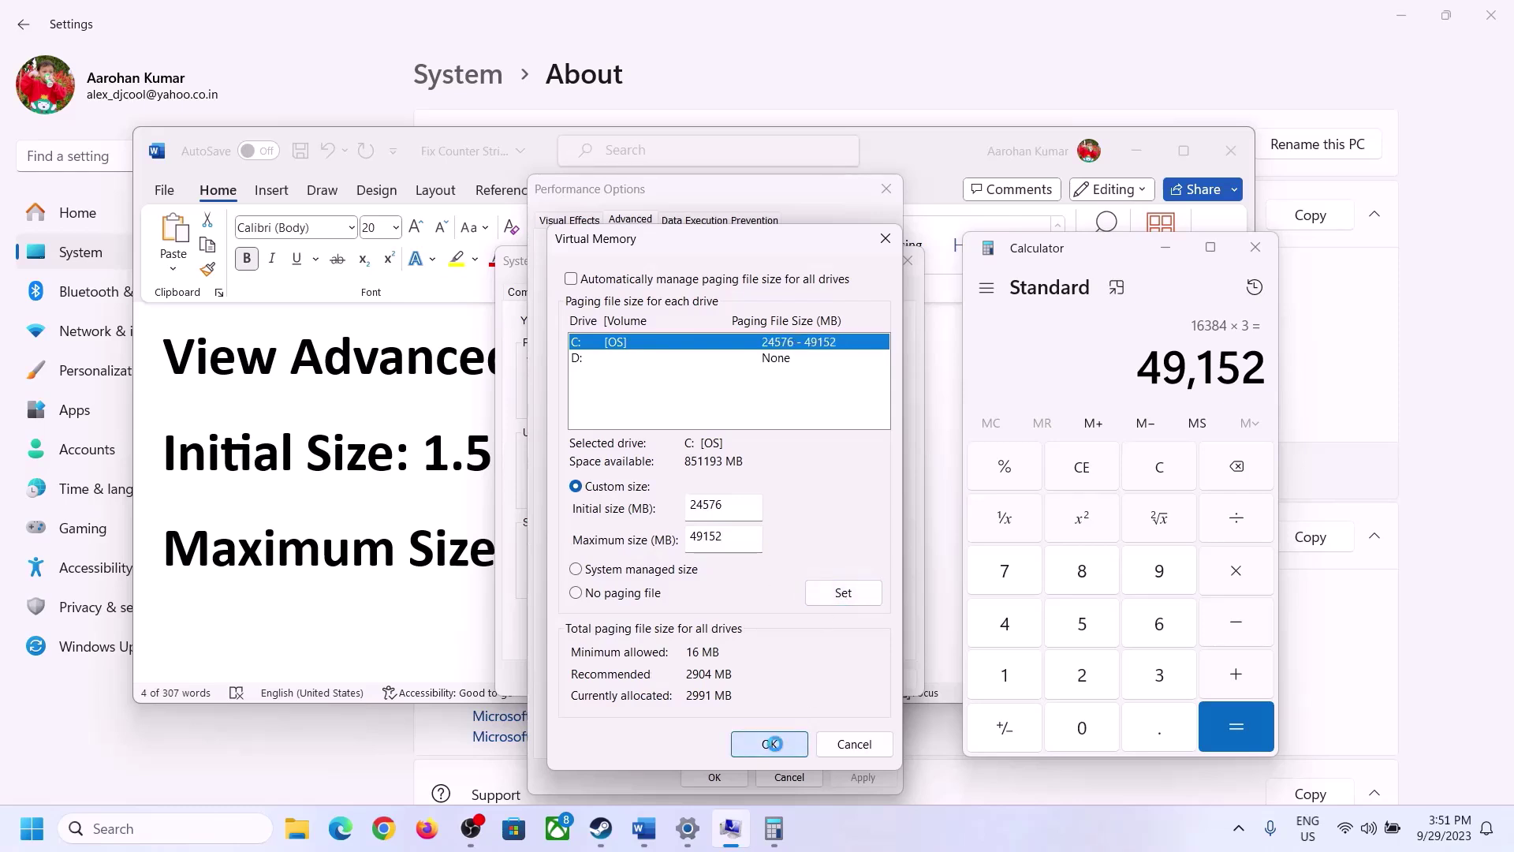
{"action": "left_click", "coordinate": [773, 744]}
{"action": "left_click", "coordinate": [939, 487]}
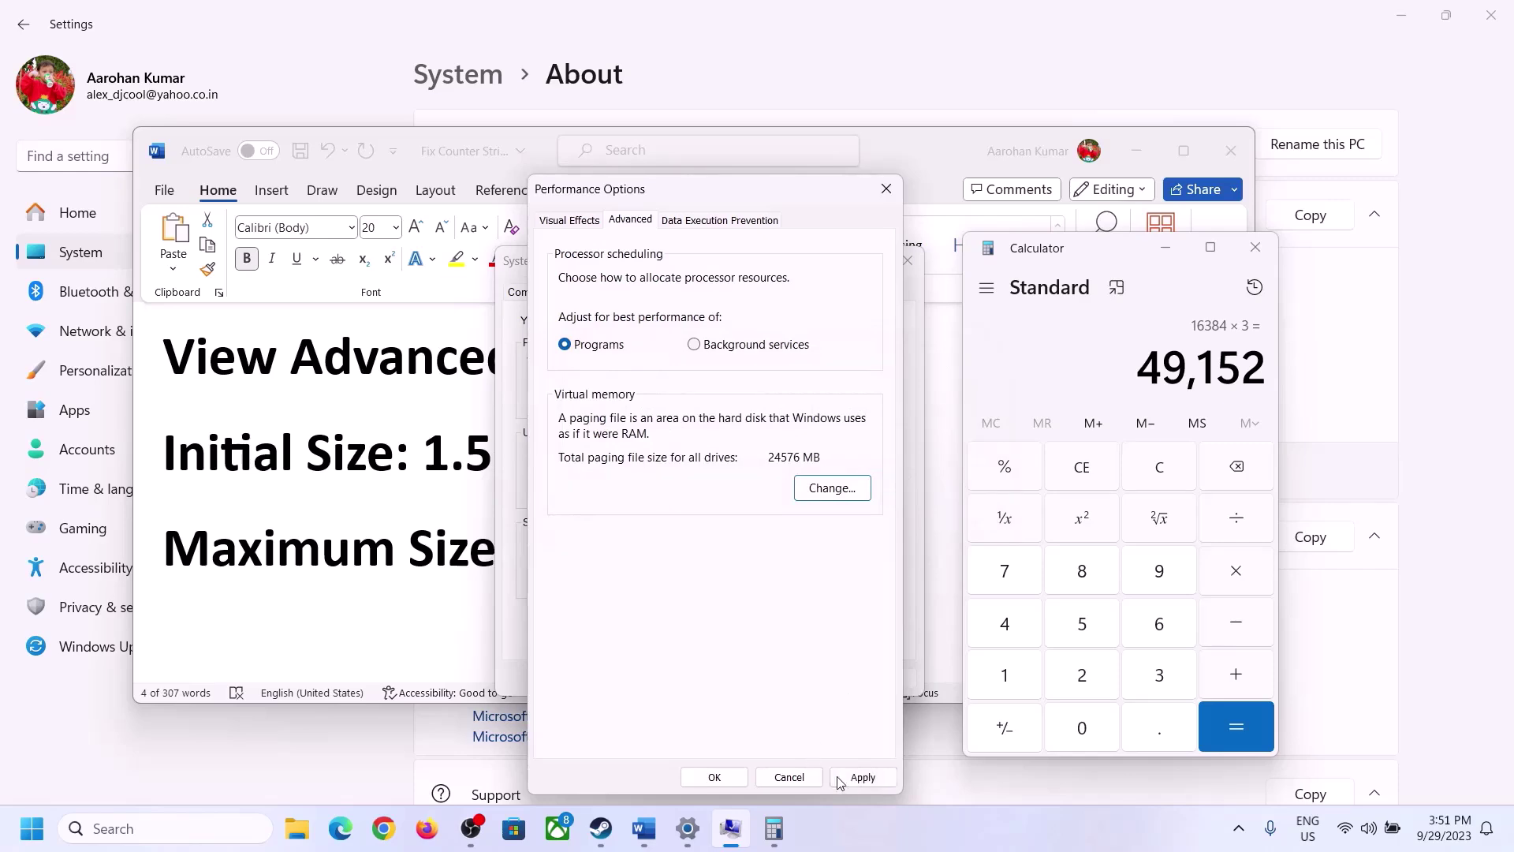
Confirm the Performance Options and System Properties dialogs and dismiss the restart prompt without restarting.
{"action": "left_click", "coordinate": [714, 778]}
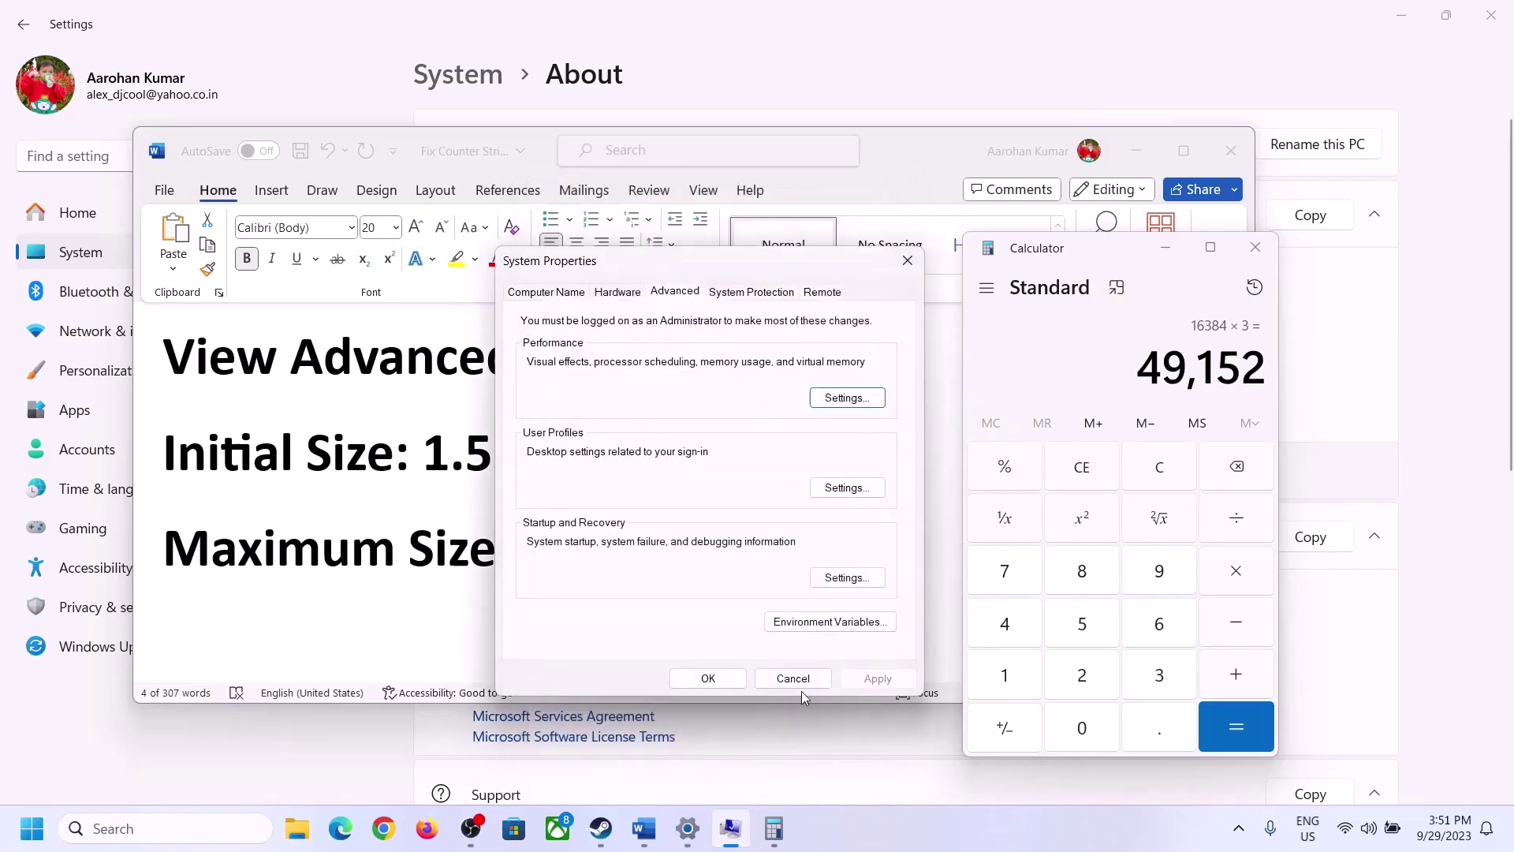
{"action": "left_click", "coordinate": [709, 677]}
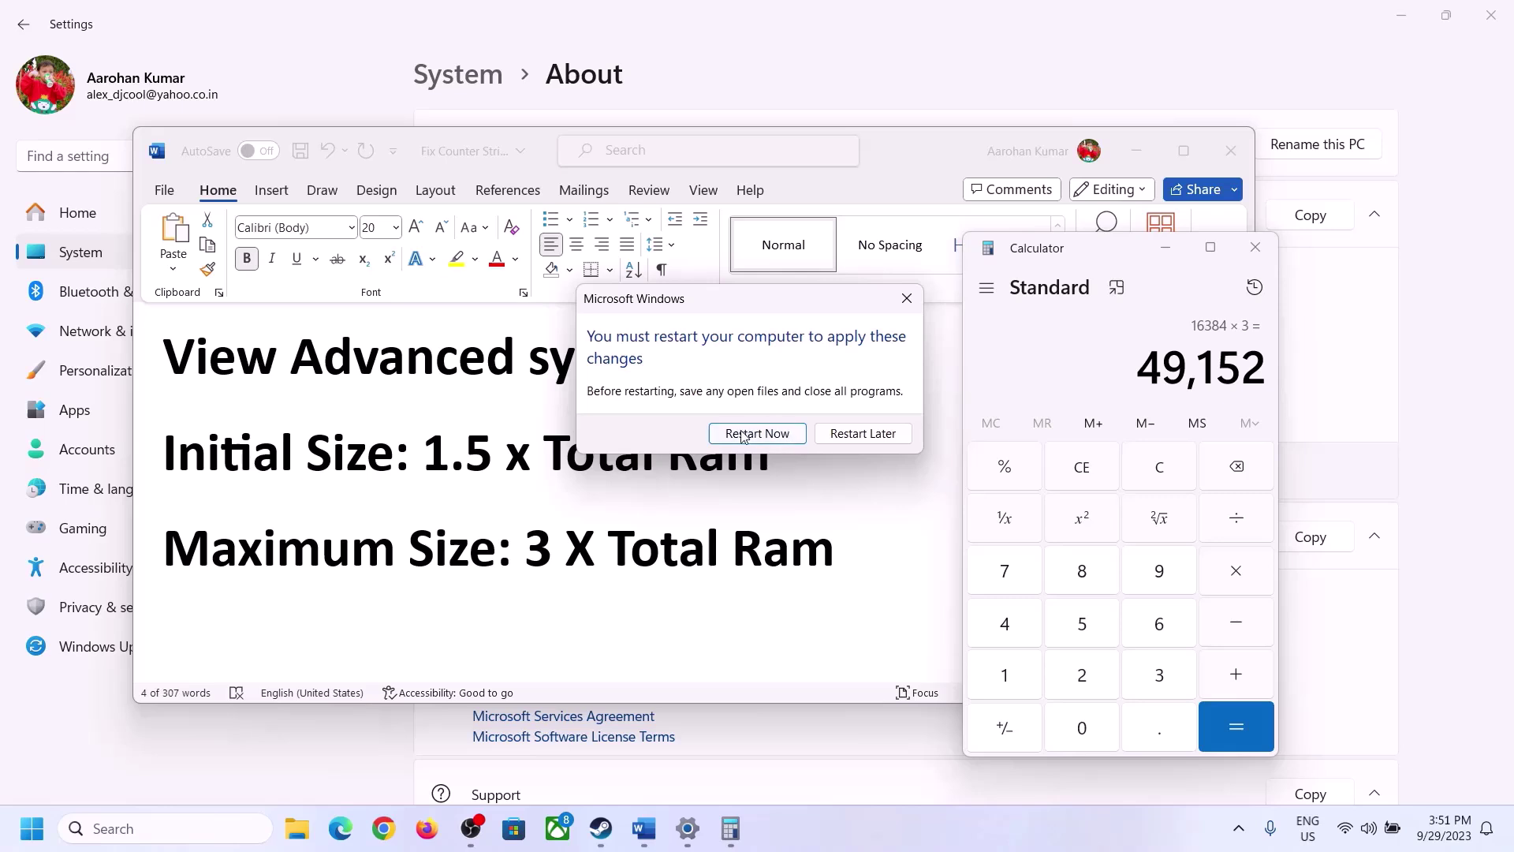
{"action": "left_click", "coordinate": [907, 298]}
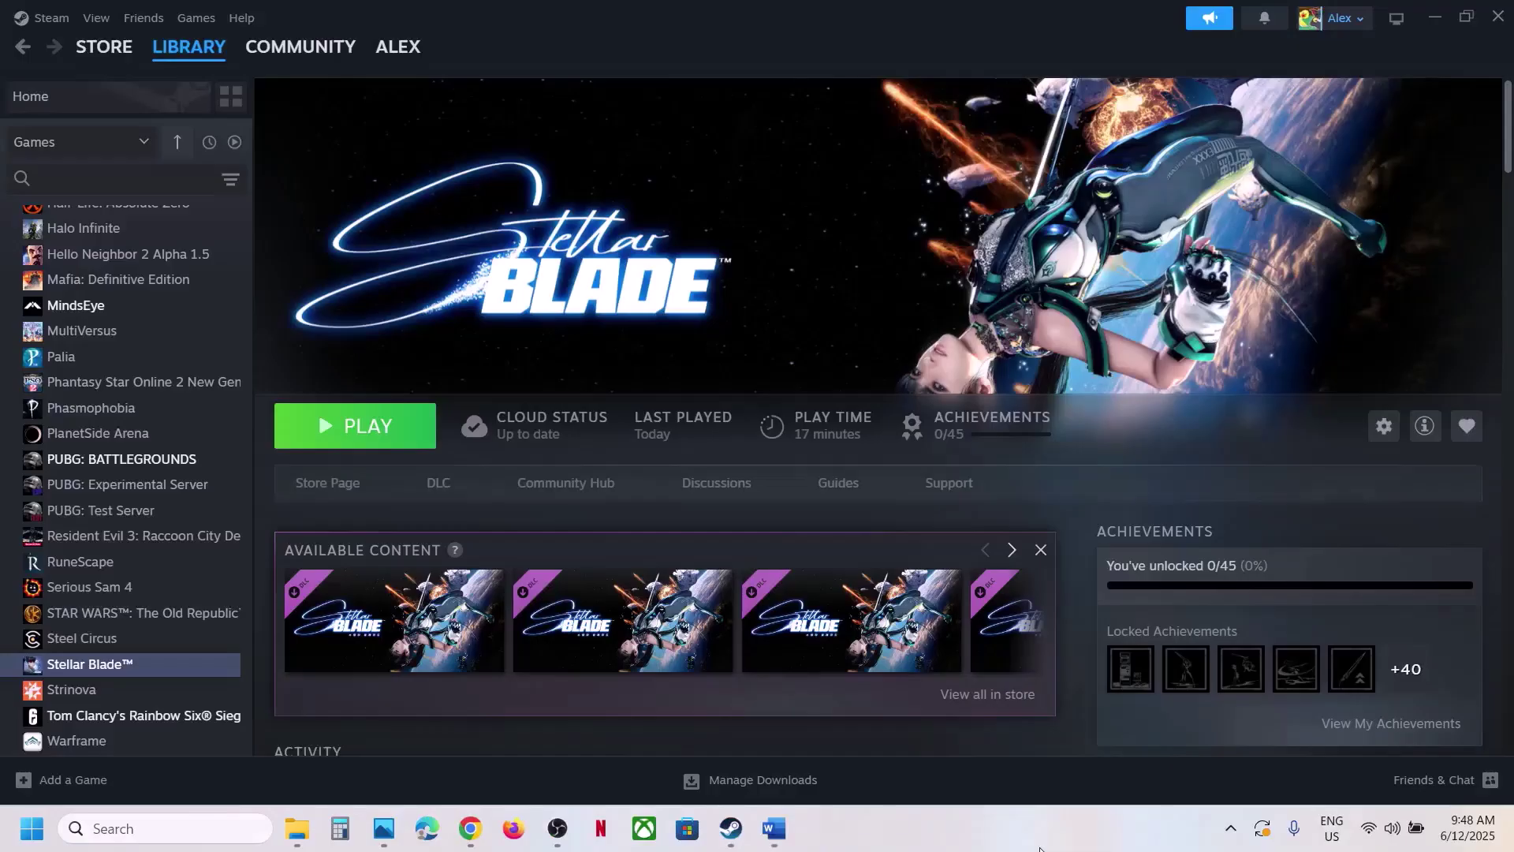
Highlight the Step 5 text "Run the game as an administrator, try compatibility mode" in the Word document.
{"action": "left_click", "coordinate": [774, 828]}
{"action": "scroll", "coordinate": [620, 495], "scroll_direction": "down", "scroll_amount": 3}
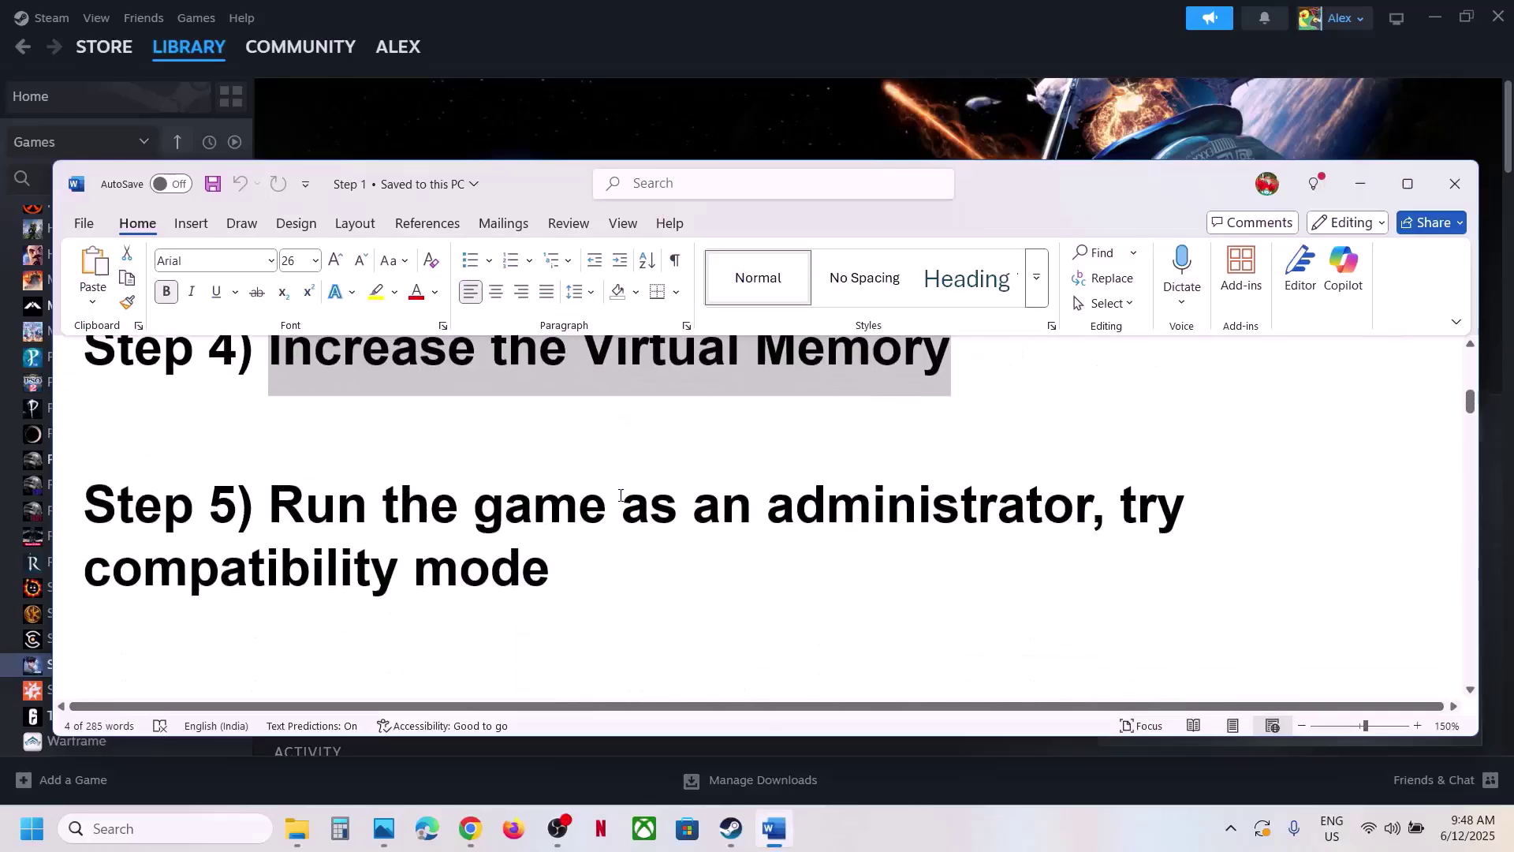
{"action": "left_click_drag", "start_coordinate": [286, 499], "coordinate": [676, 578]}
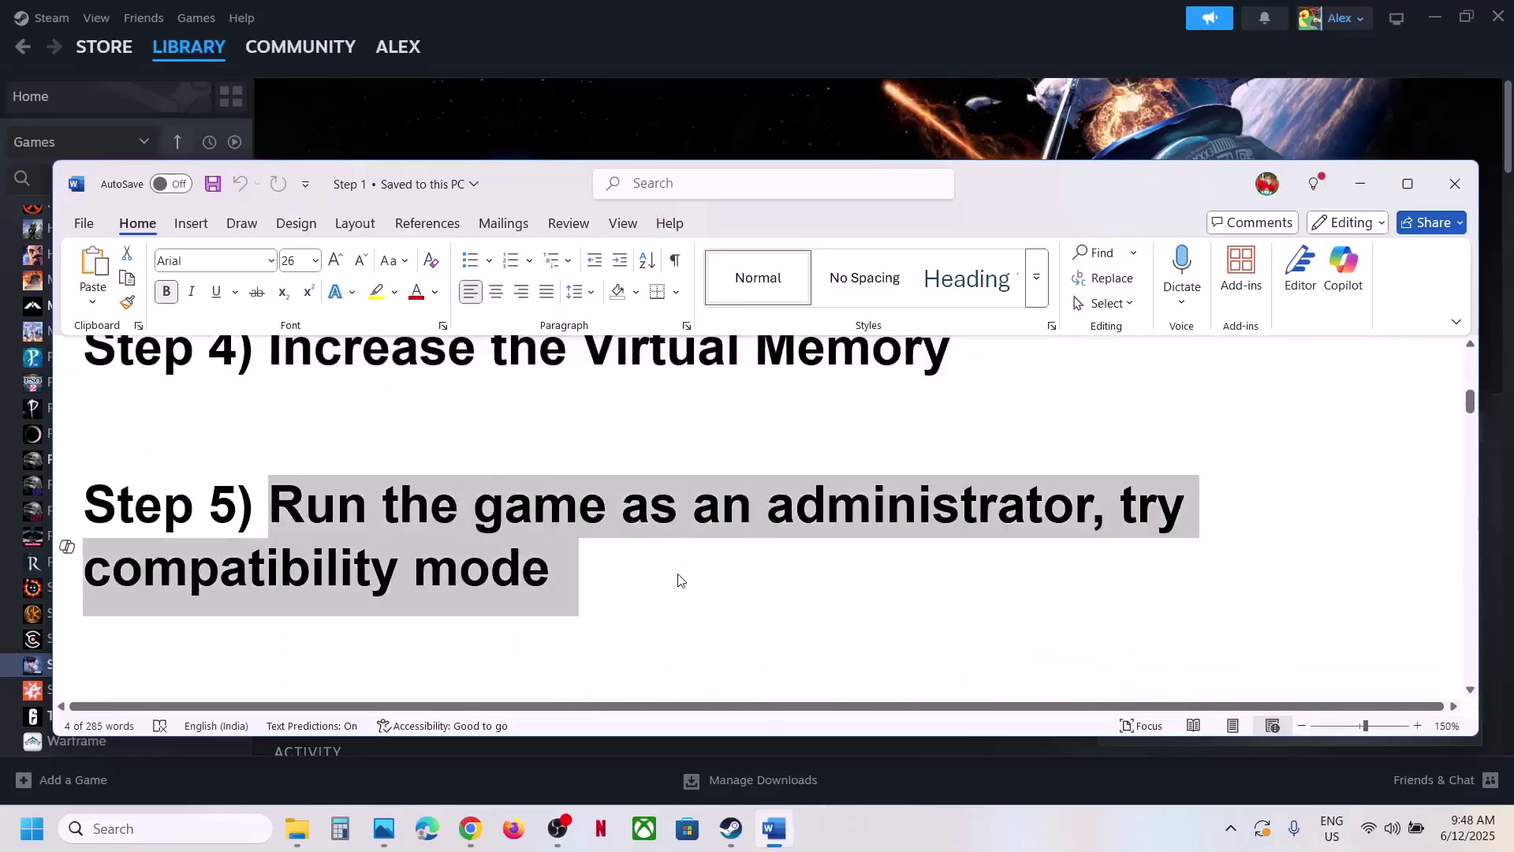
{"action": "left_click", "coordinate": [676, 578]}
Browse Stellar Blade's local files from the Steam library and open the SB > Binaries > Win64 folder.
{"action": "left_click", "coordinate": [737, 112]}
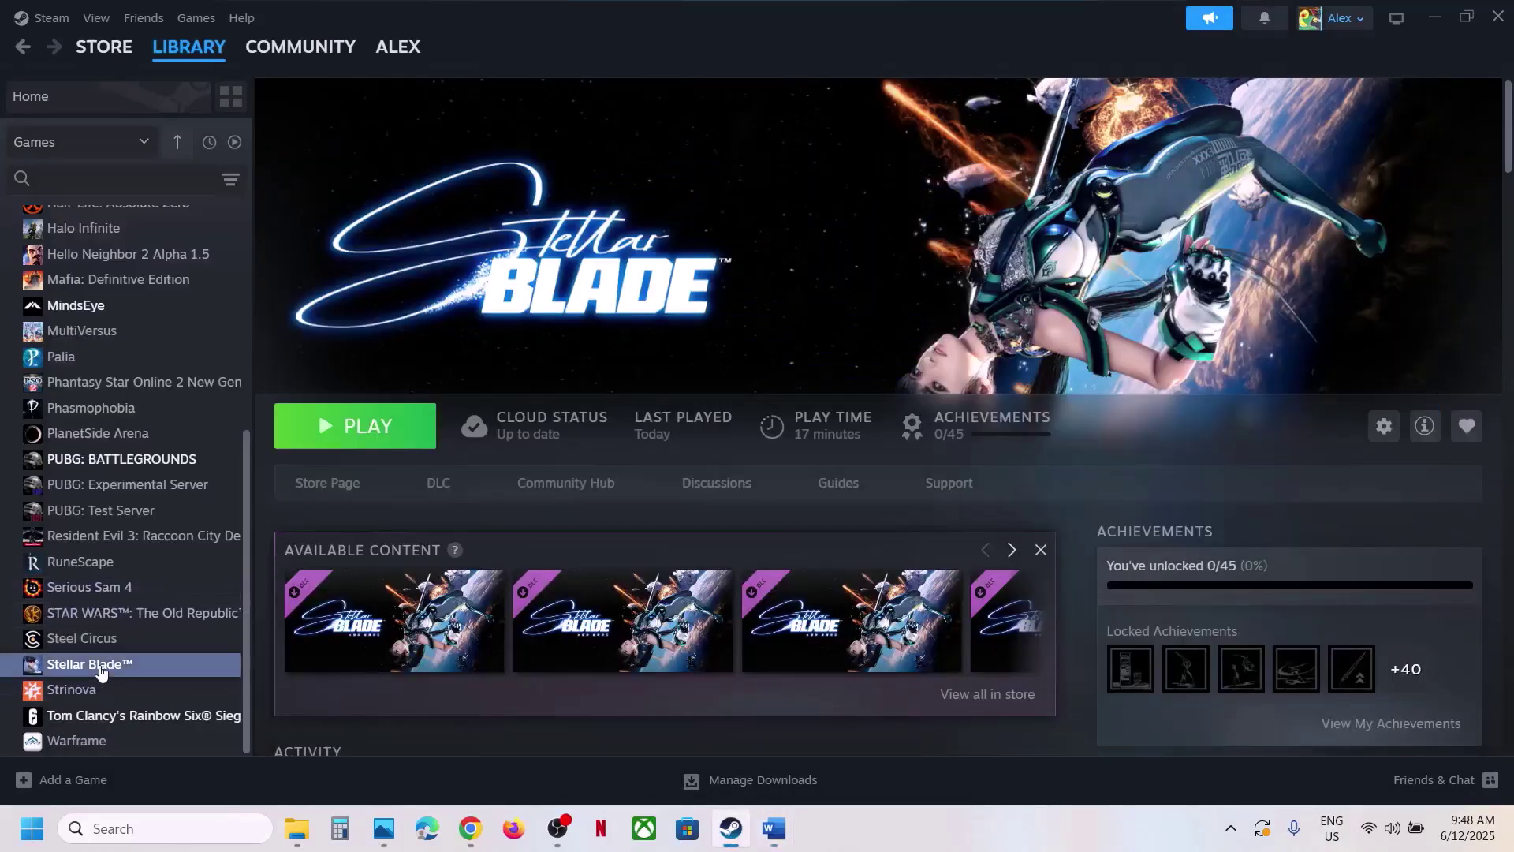
{"action": "right_click", "coordinate": [144, 664]}
{"action": "mouse_move", "coordinate": [189, 604]}
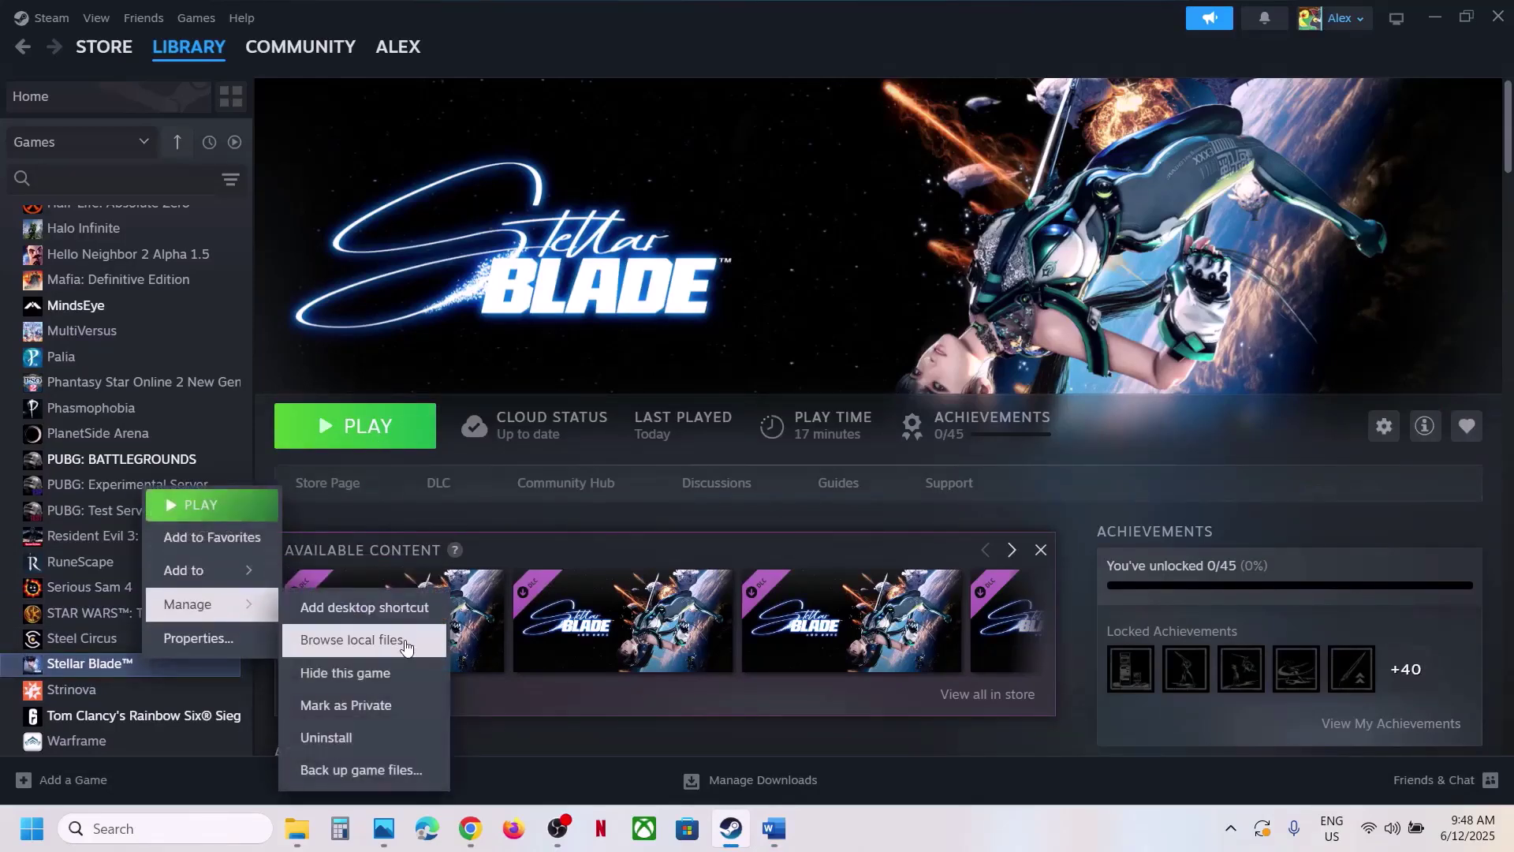
{"action": "left_click", "coordinate": [367, 636]}
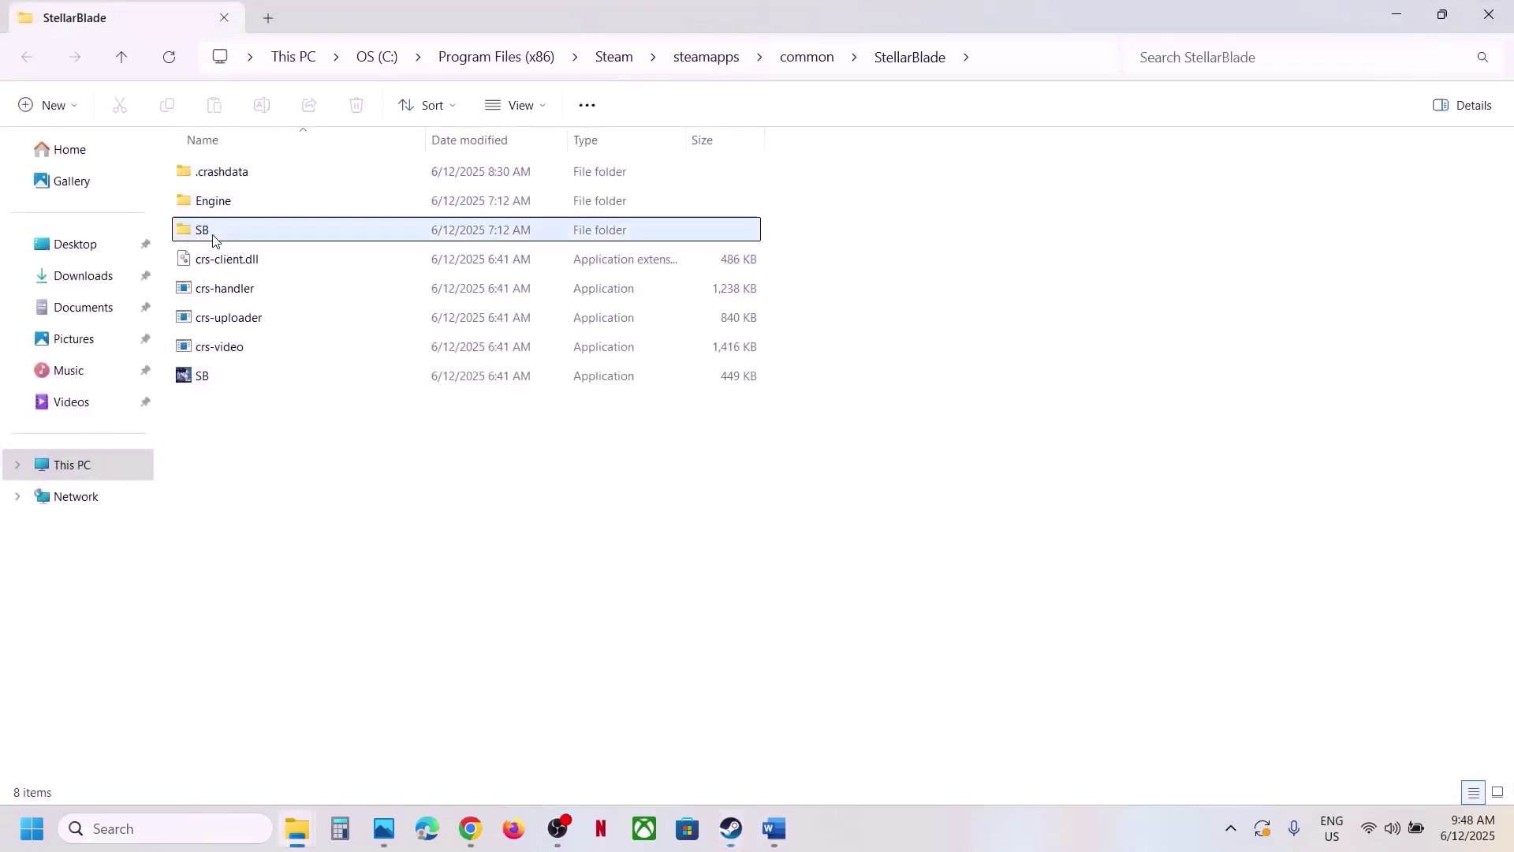
{"action": "double_click", "coordinate": [225, 227]}
{"action": "double_click", "coordinate": [226, 176]}
{"action": "double_click", "coordinate": [229, 175]}
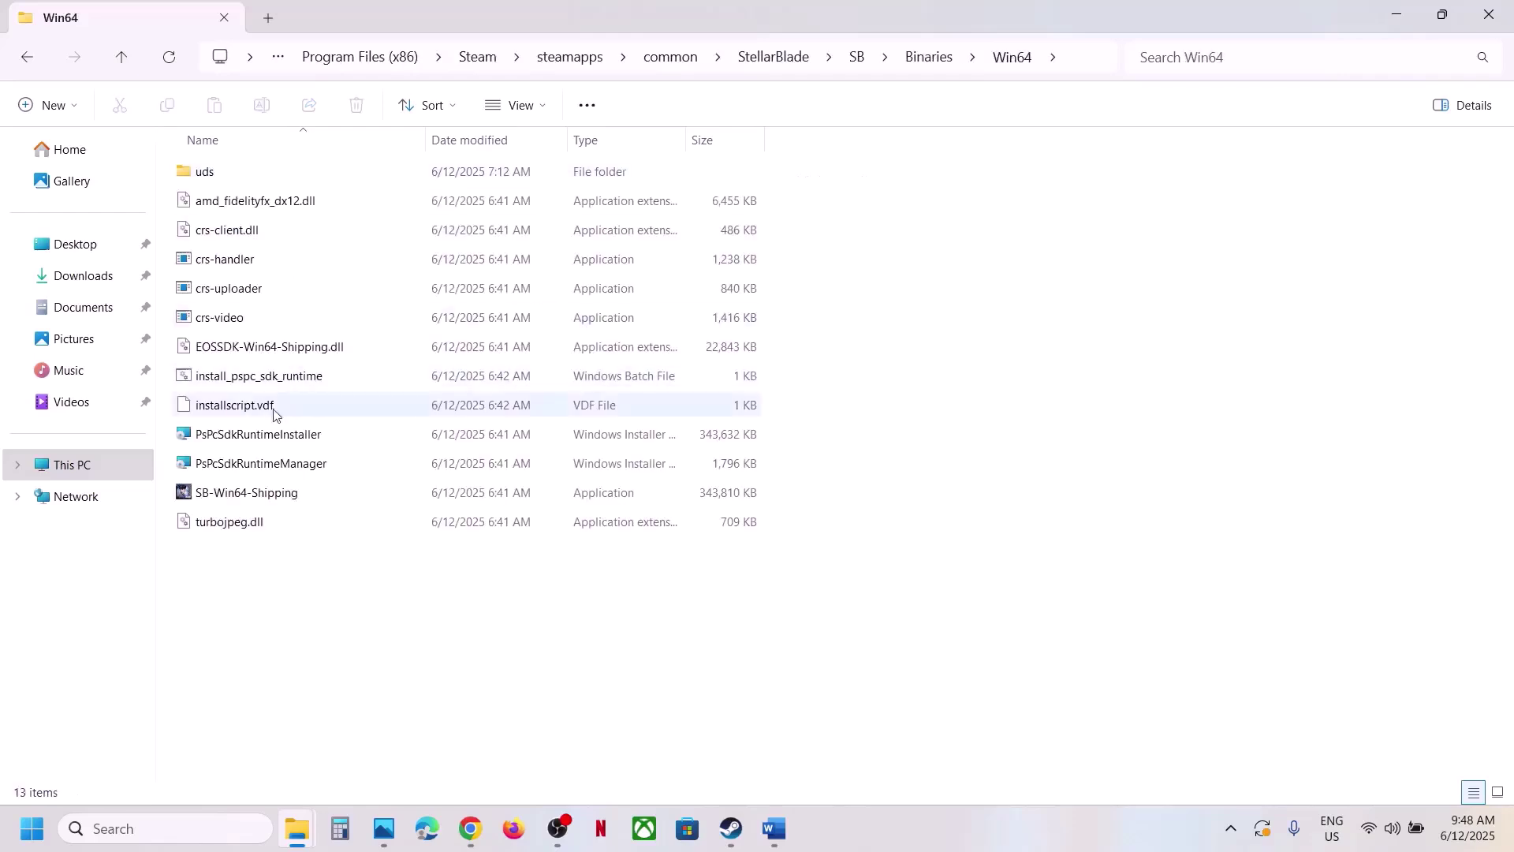
Set the SB-Win64-Shipping application to run as an administrator in its compatibility properties and confirm.
{"action": "left_click", "coordinate": [246, 493]}
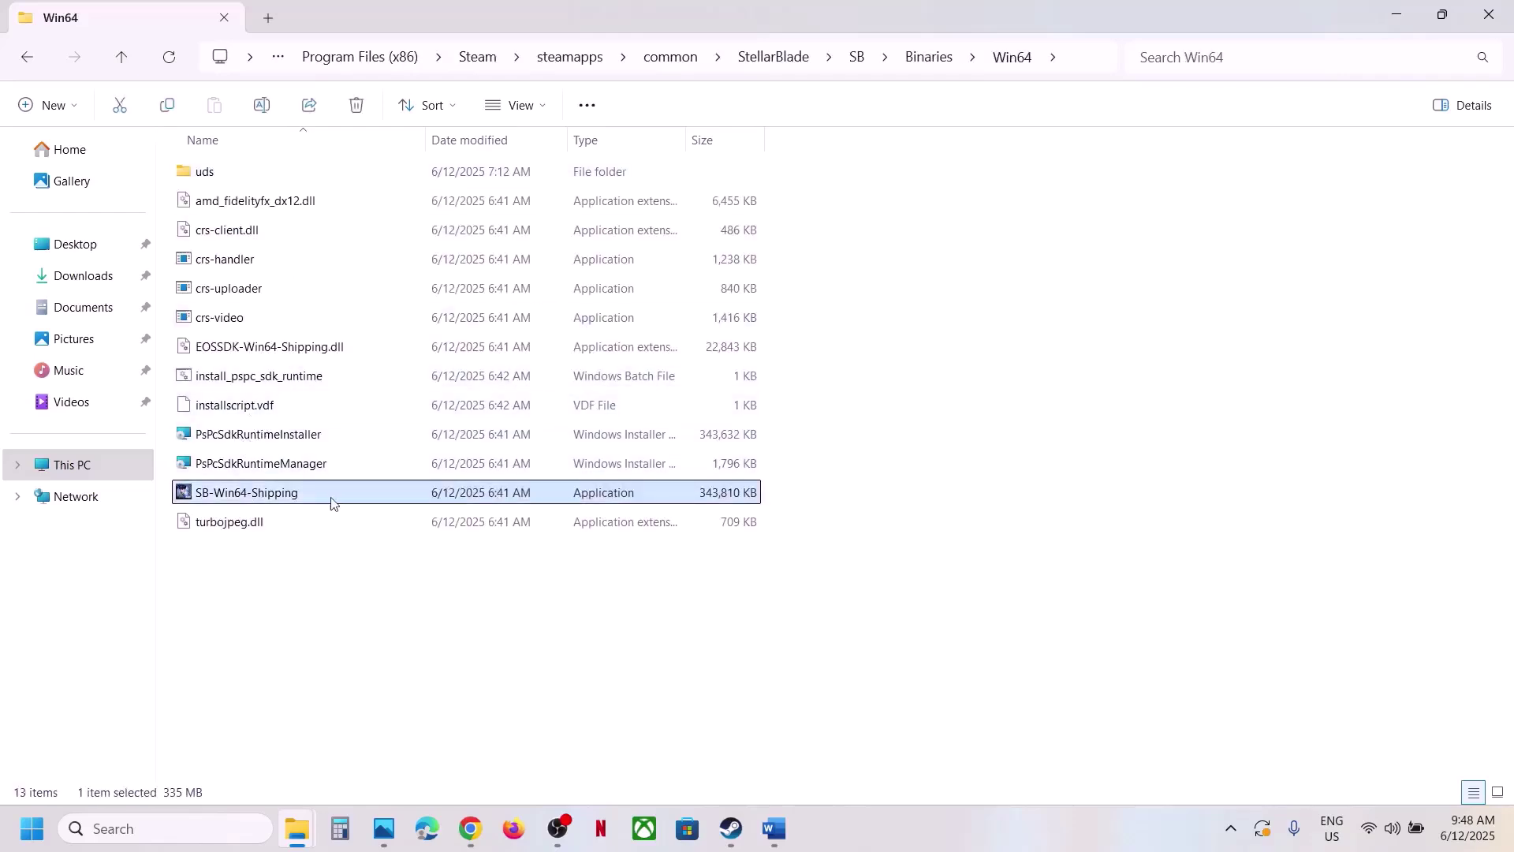
{"action": "right_click", "coordinate": [251, 495]}
{"action": "left_click", "coordinate": [380, 396]}
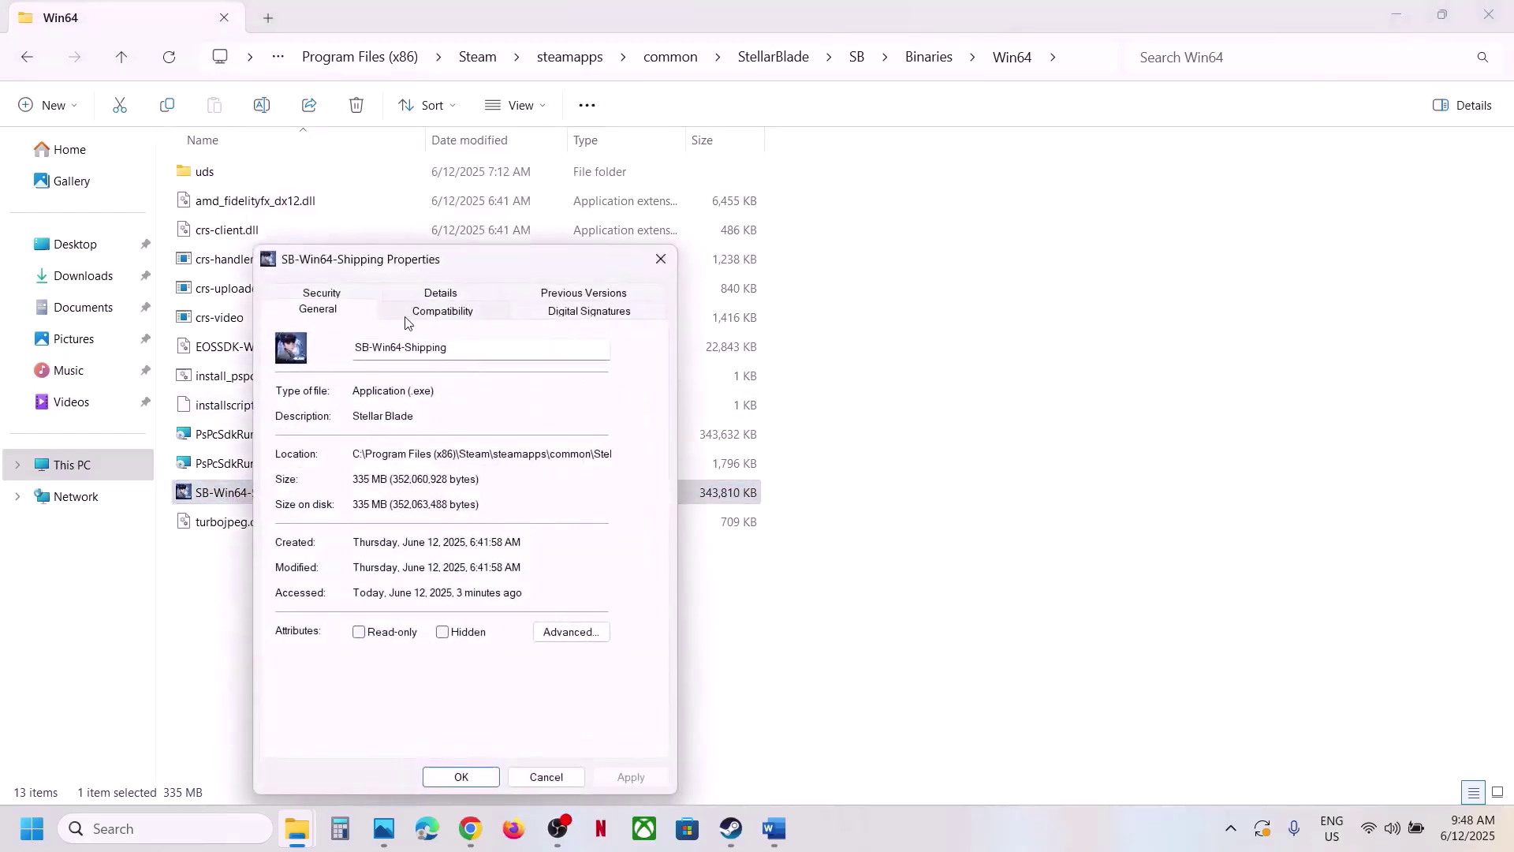
{"action": "left_click", "coordinate": [433, 318]}
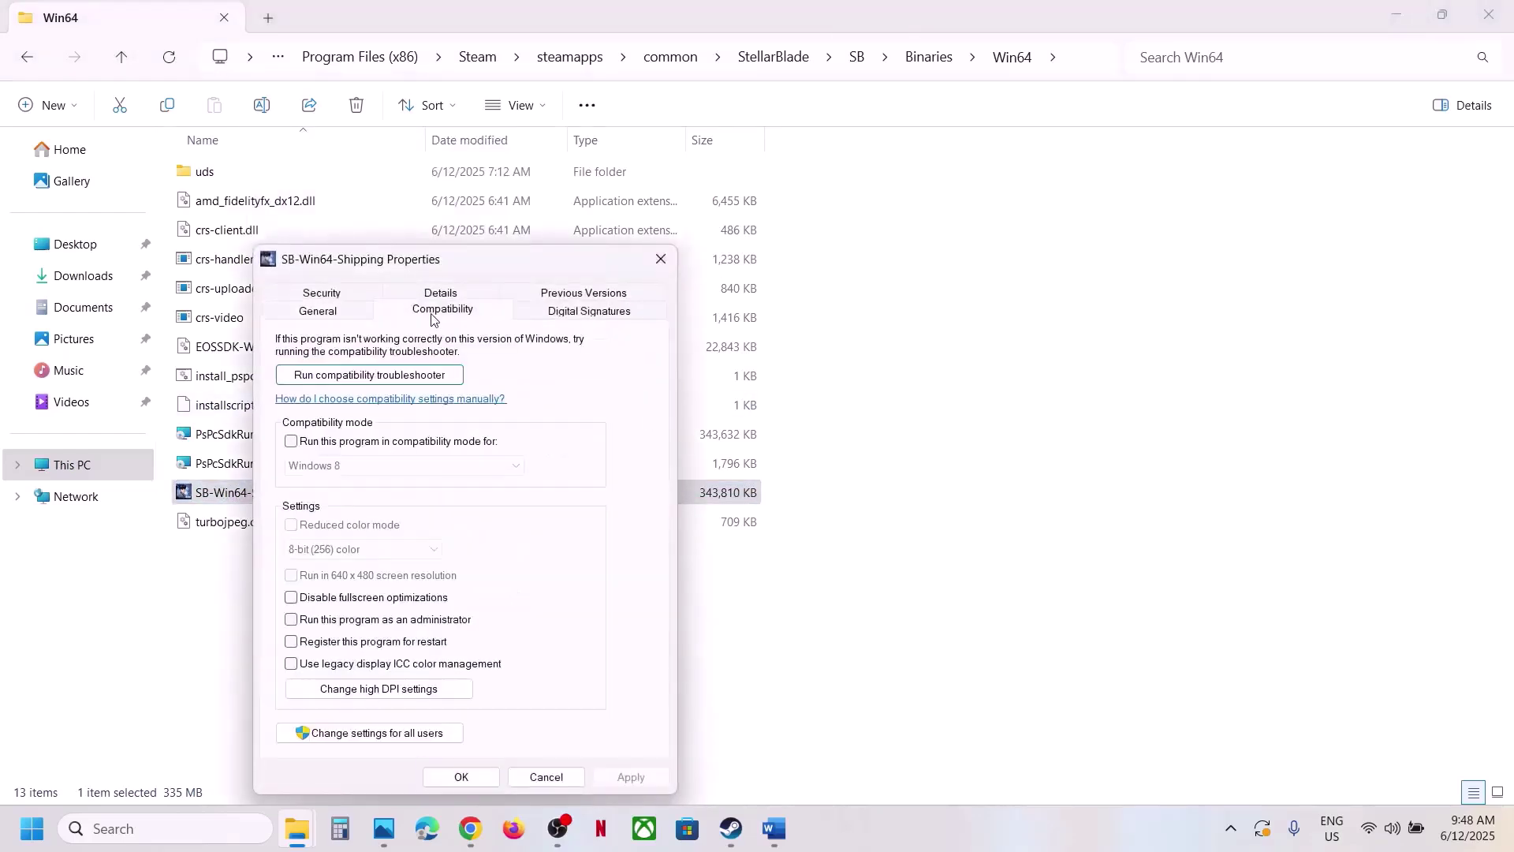
{"action": "left_click", "coordinate": [293, 620]}
{"action": "left_click", "coordinate": [631, 777]}
{"action": "left_click", "coordinate": [462, 777]}
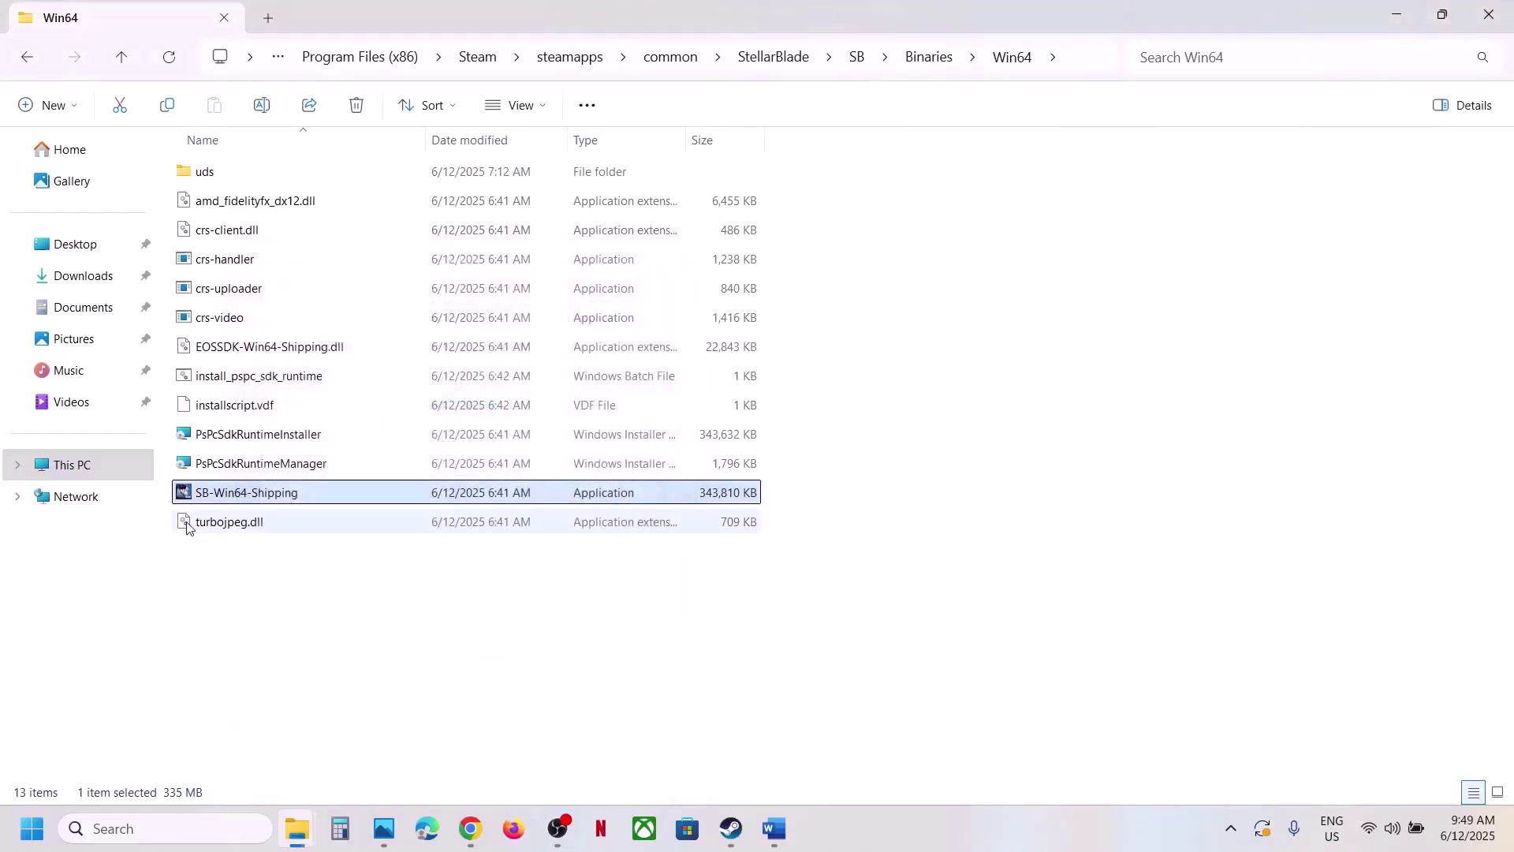
Reopen the SB-Win64-Shipping compatibility properties, enable compatibility mode for Windows 8, and apply it.
{"action": "right_click", "coordinate": [260, 495]}
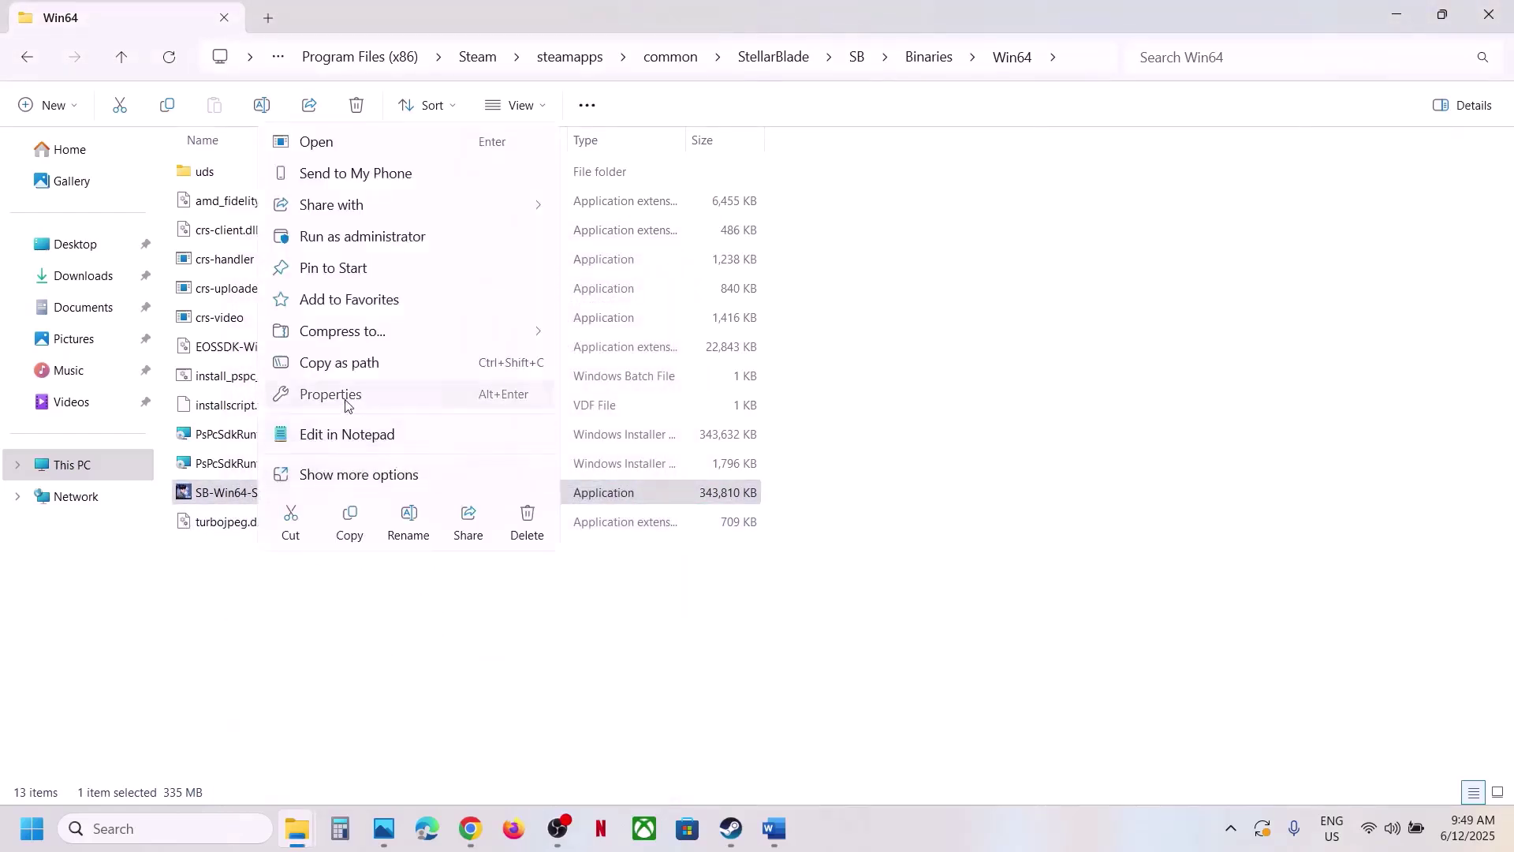
{"action": "left_click", "coordinate": [395, 393]}
{"action": "left_click", "coordinate": [448, 311]}
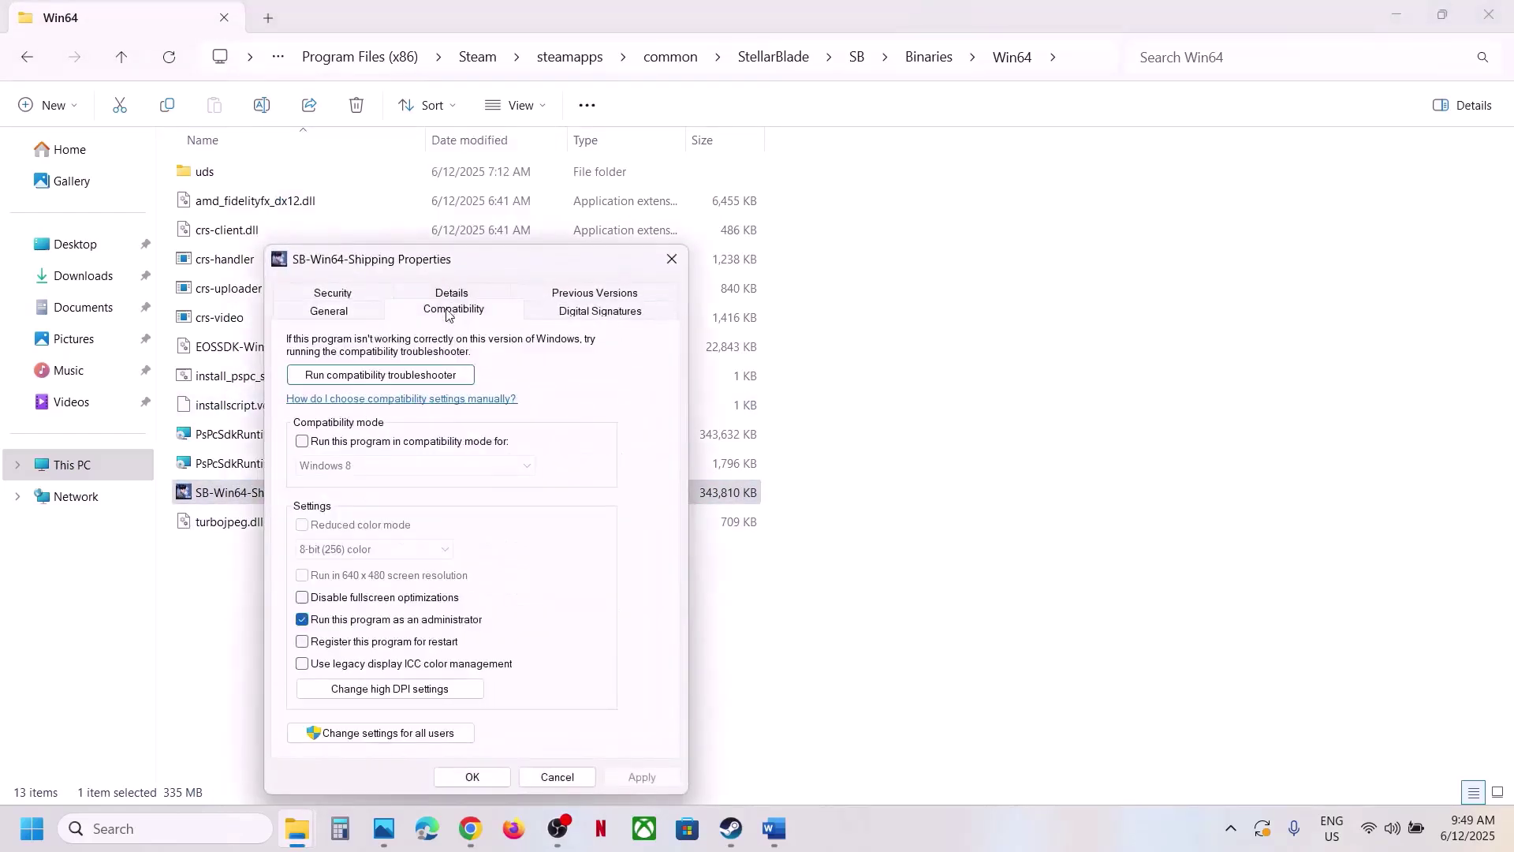
{"action": "left_click", "coordinate": [303, 442]}
{"action": "left_click", "coordinate": [642, 777]}
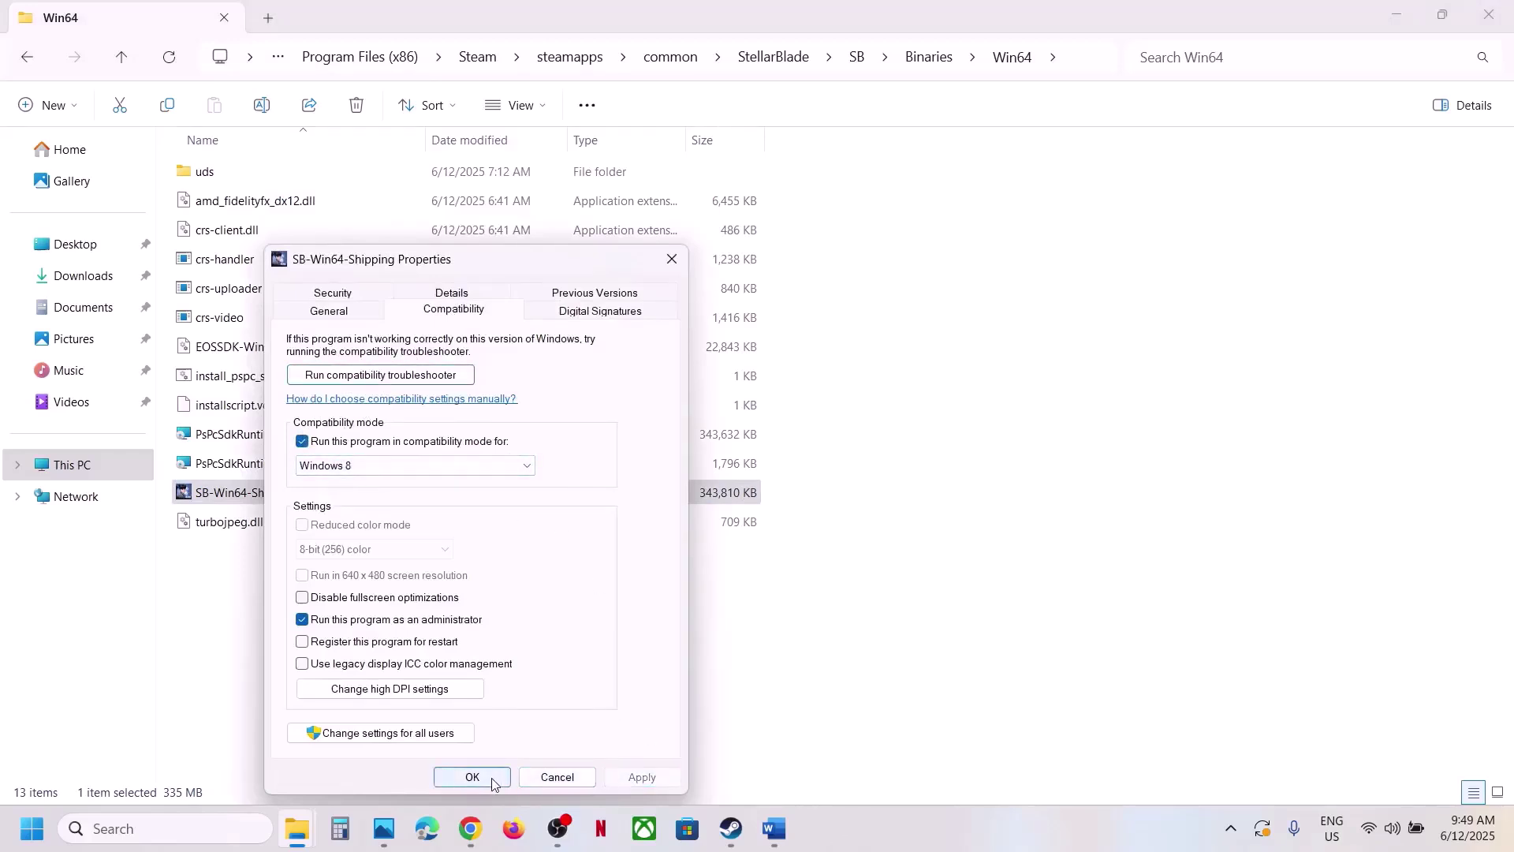
Set the SB-Win64-Shipping compatibility mode to Windows 7, disable fullscreen optimizations, and apply and confirm the settings.
{"action": "left_click", "coordinate": [387, 466]}
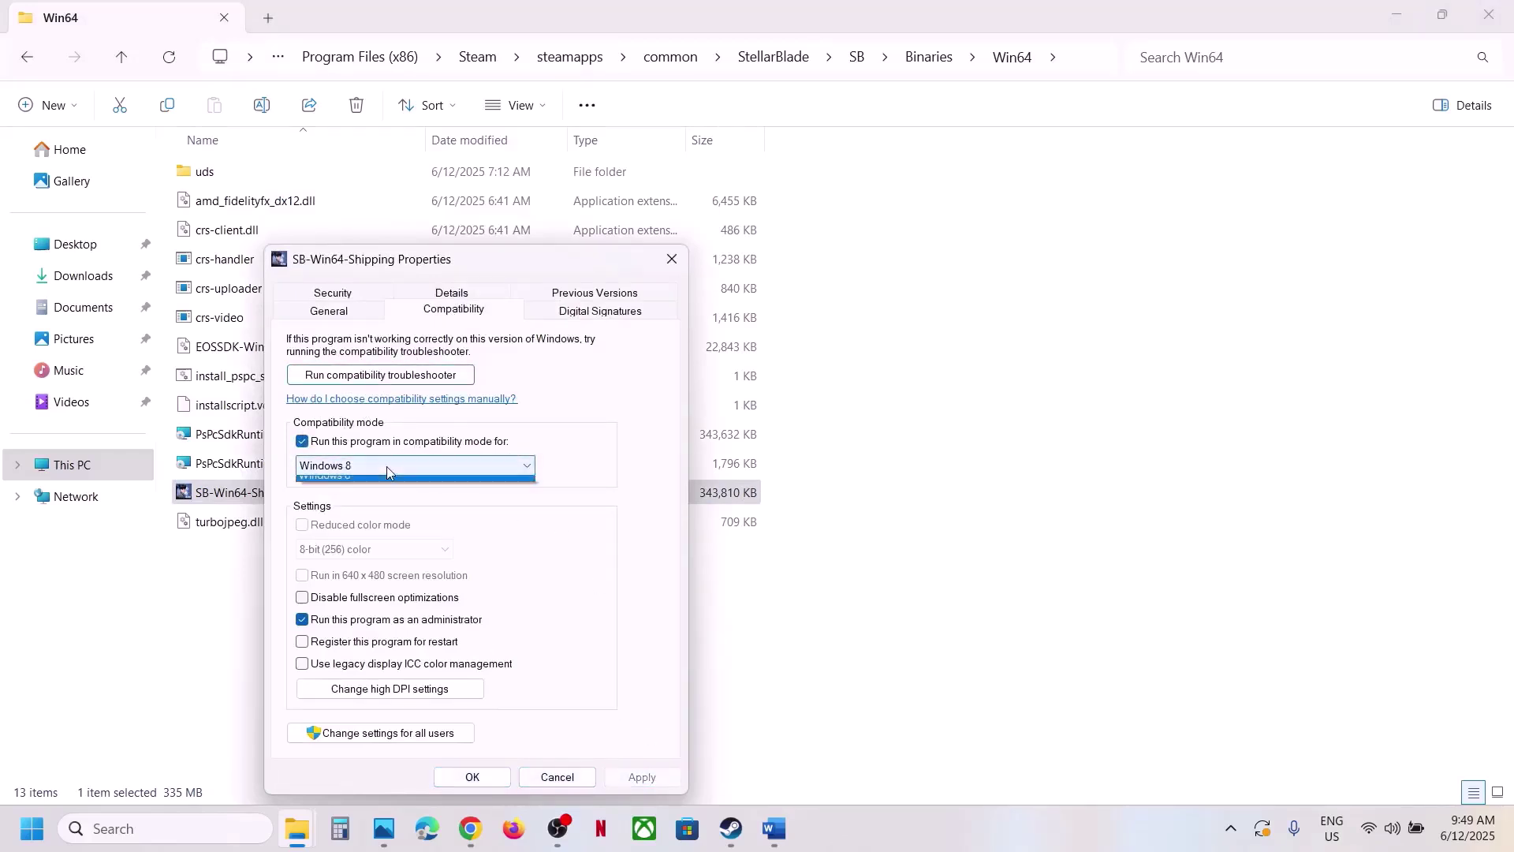
{"action": "left_click", "coordinate": [355, 522]}
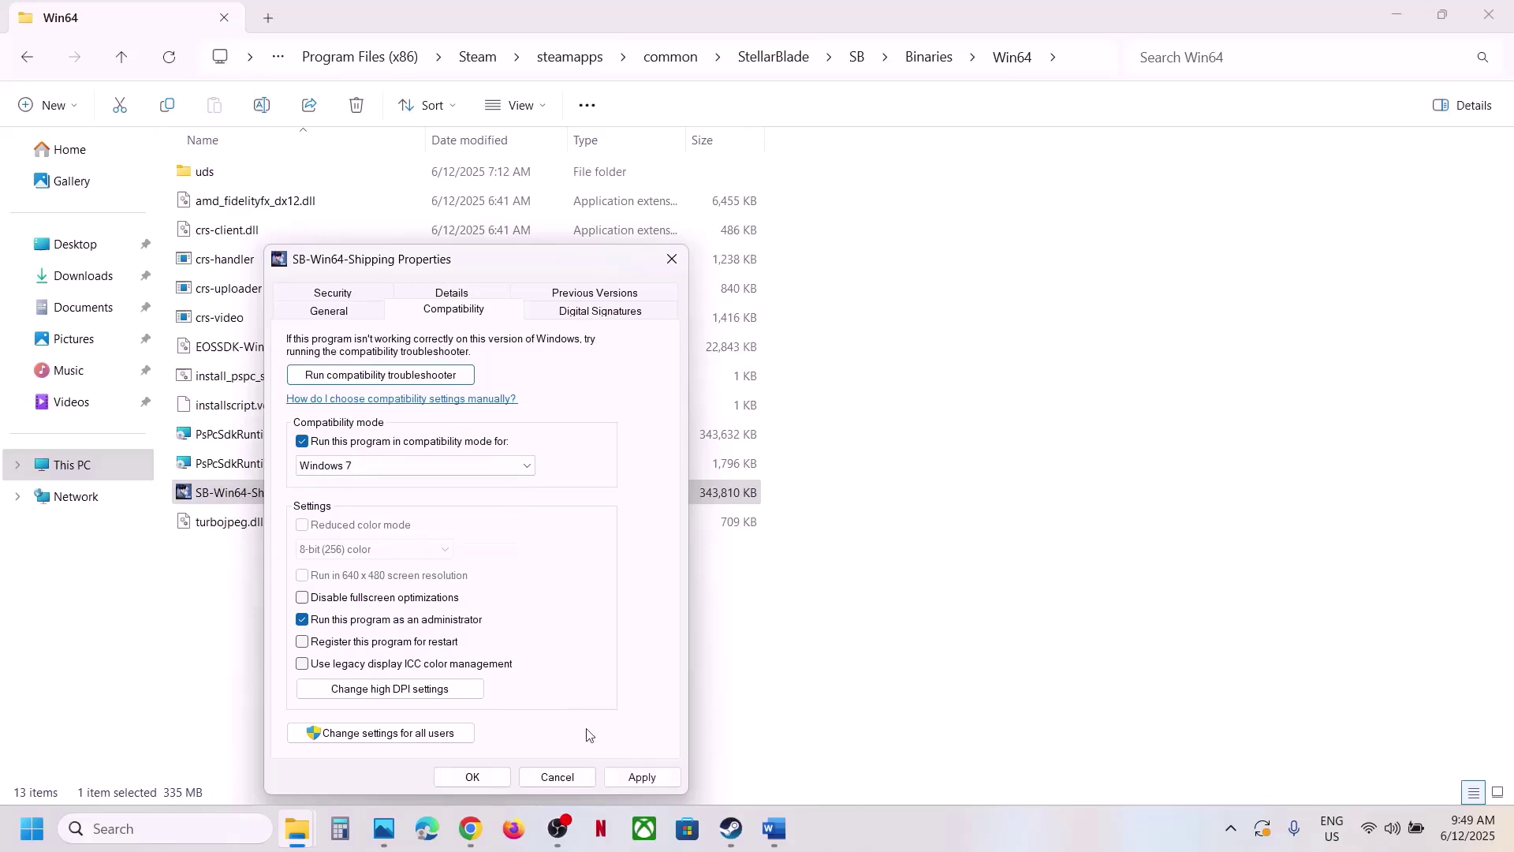
{"action": "left_click", "coordinate": [643, 777]}
{"action": "left_click", "coordinate": [346, 601]}
{"action": "left_click", "coordinate": [628, 781]}
{"action": "left_click", "coordinate": [456, 783]}
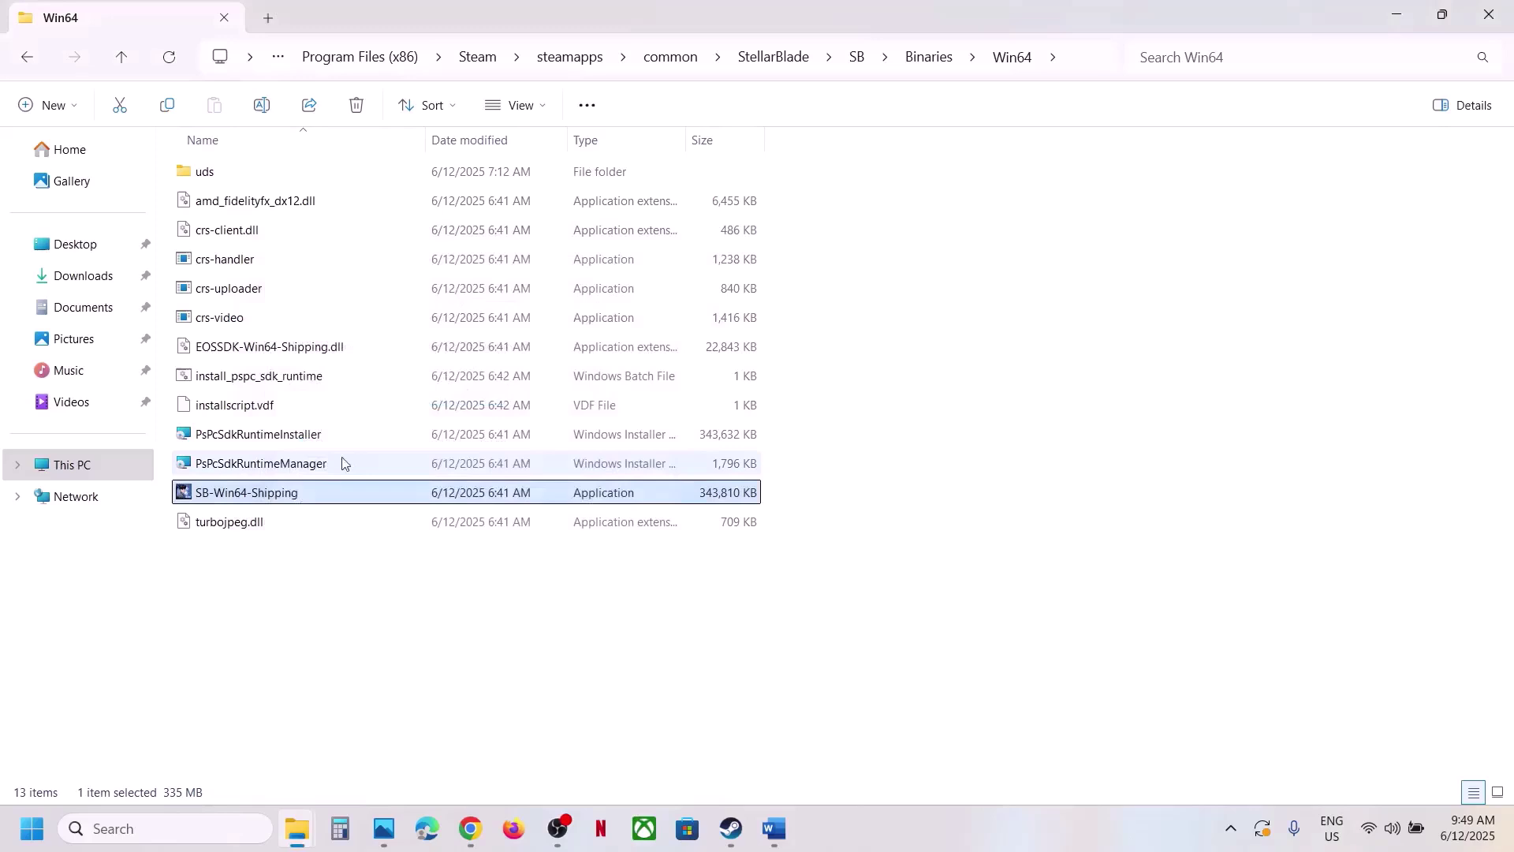
Reopen the SB-Win64-Shipping compatibility properties, turn off compatibility mode, disabled fullscreen optimizations and run as administrator, and confirm.
{"action": "right_click", "coordinate": [292, 502]}
{"action": "left_click", "coordinate": [384, 398]}
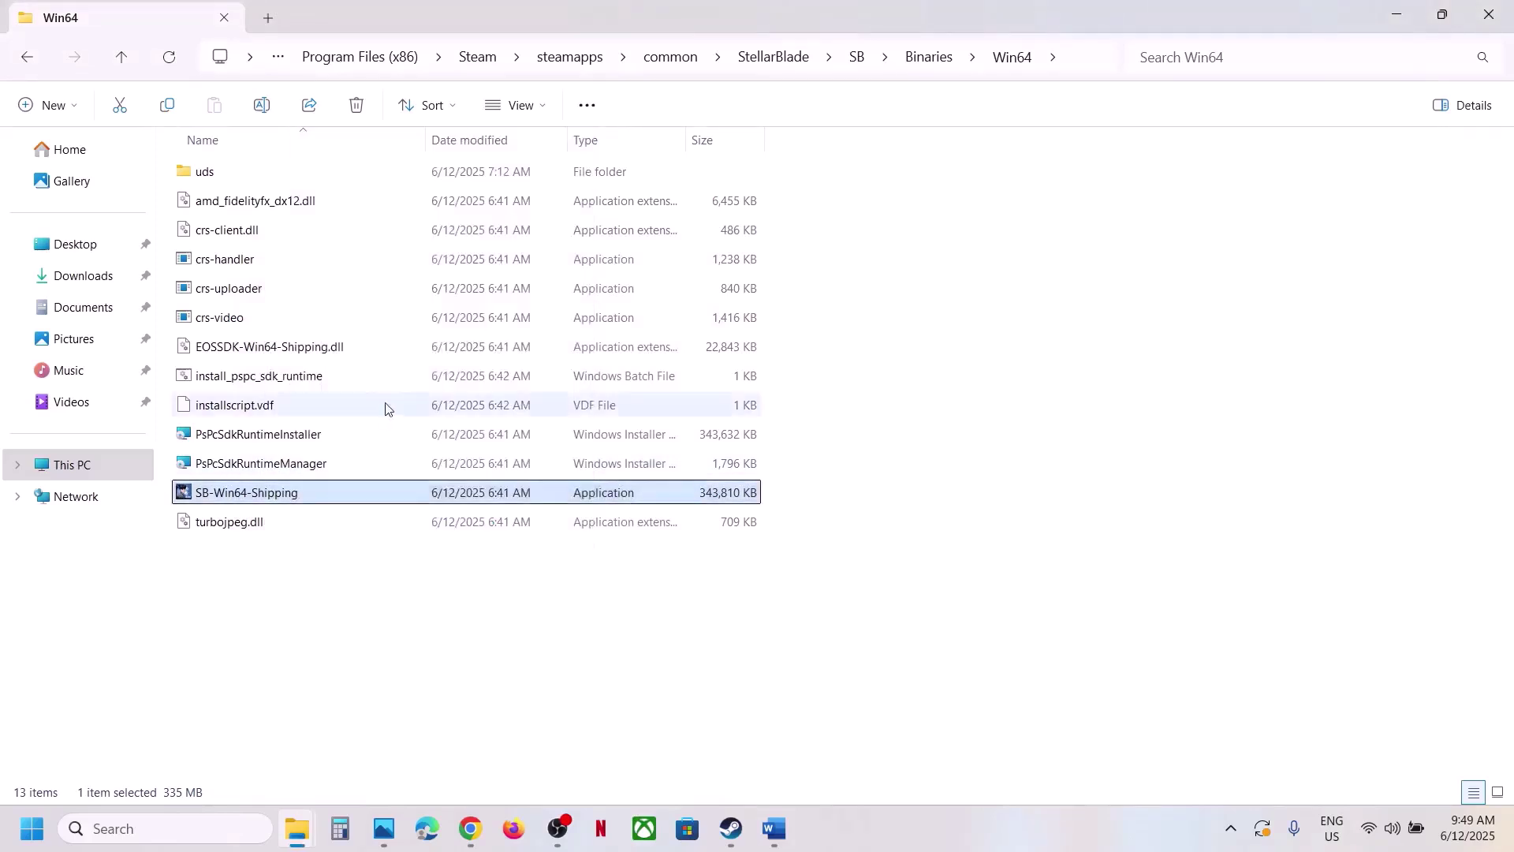
{"action": "left_click", "coordinate": [482, 313]}
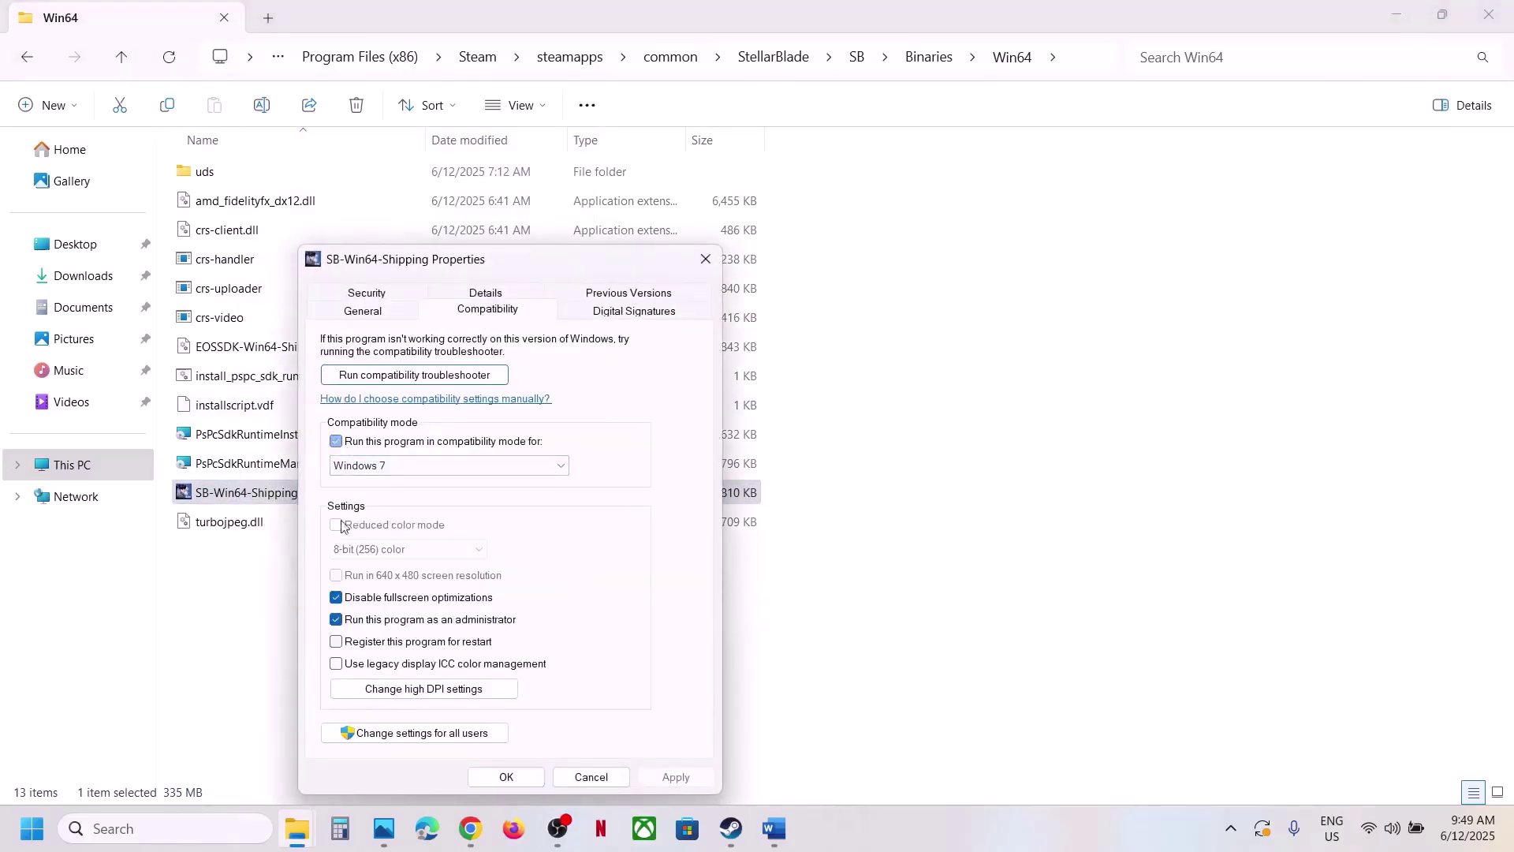
{"action": "left_click", "coordinate": [336, 597]}
{"action": "left_click", "coordinate": [336, 619]}
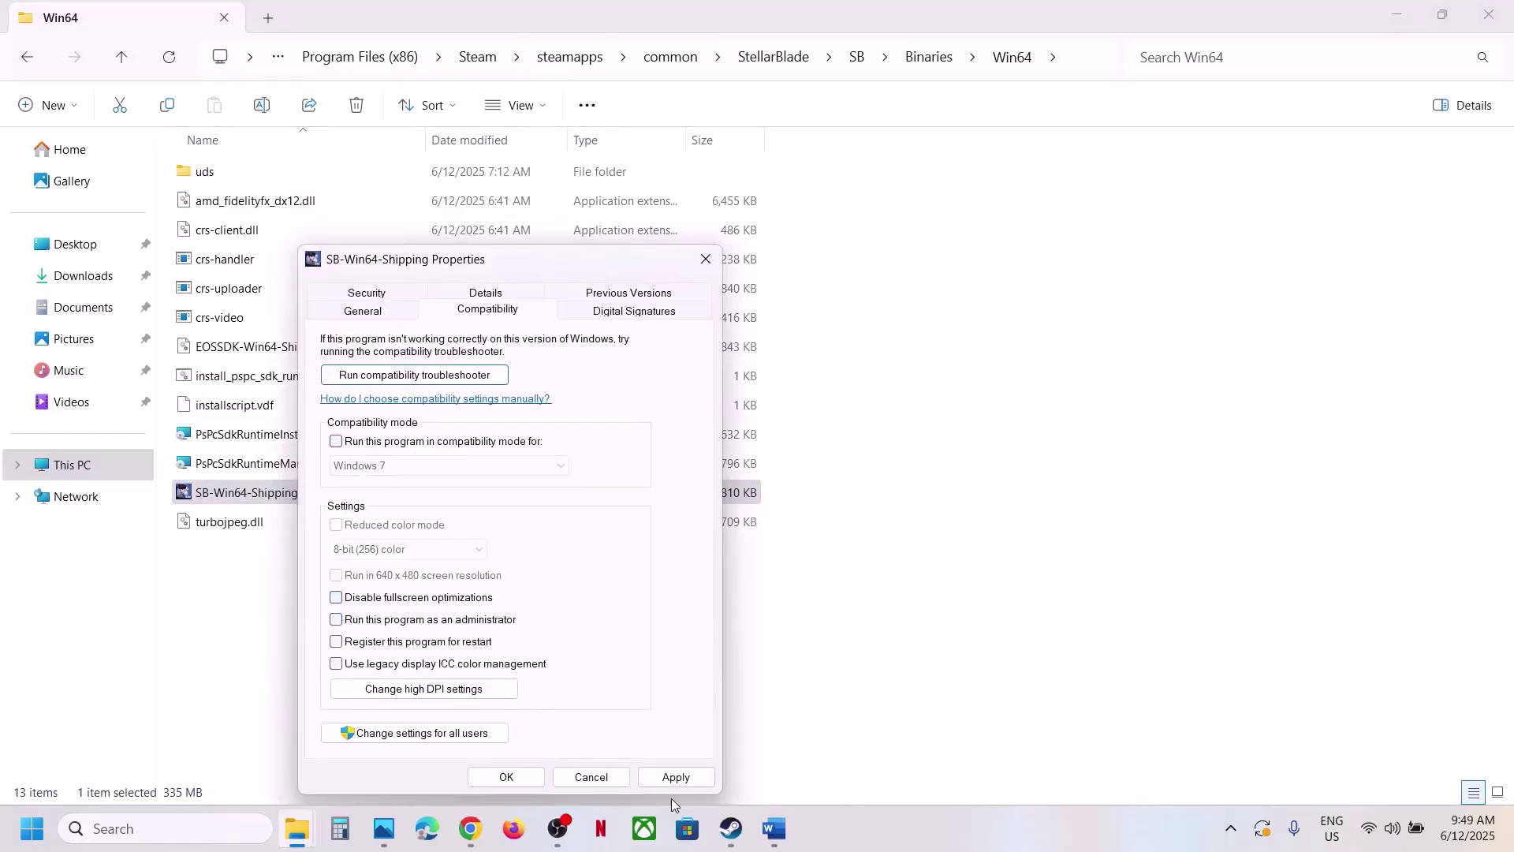
{"action": "left_click", "coordinate": [680, 783]}
{"action": "left_click", "coordinate": [524, 784]}
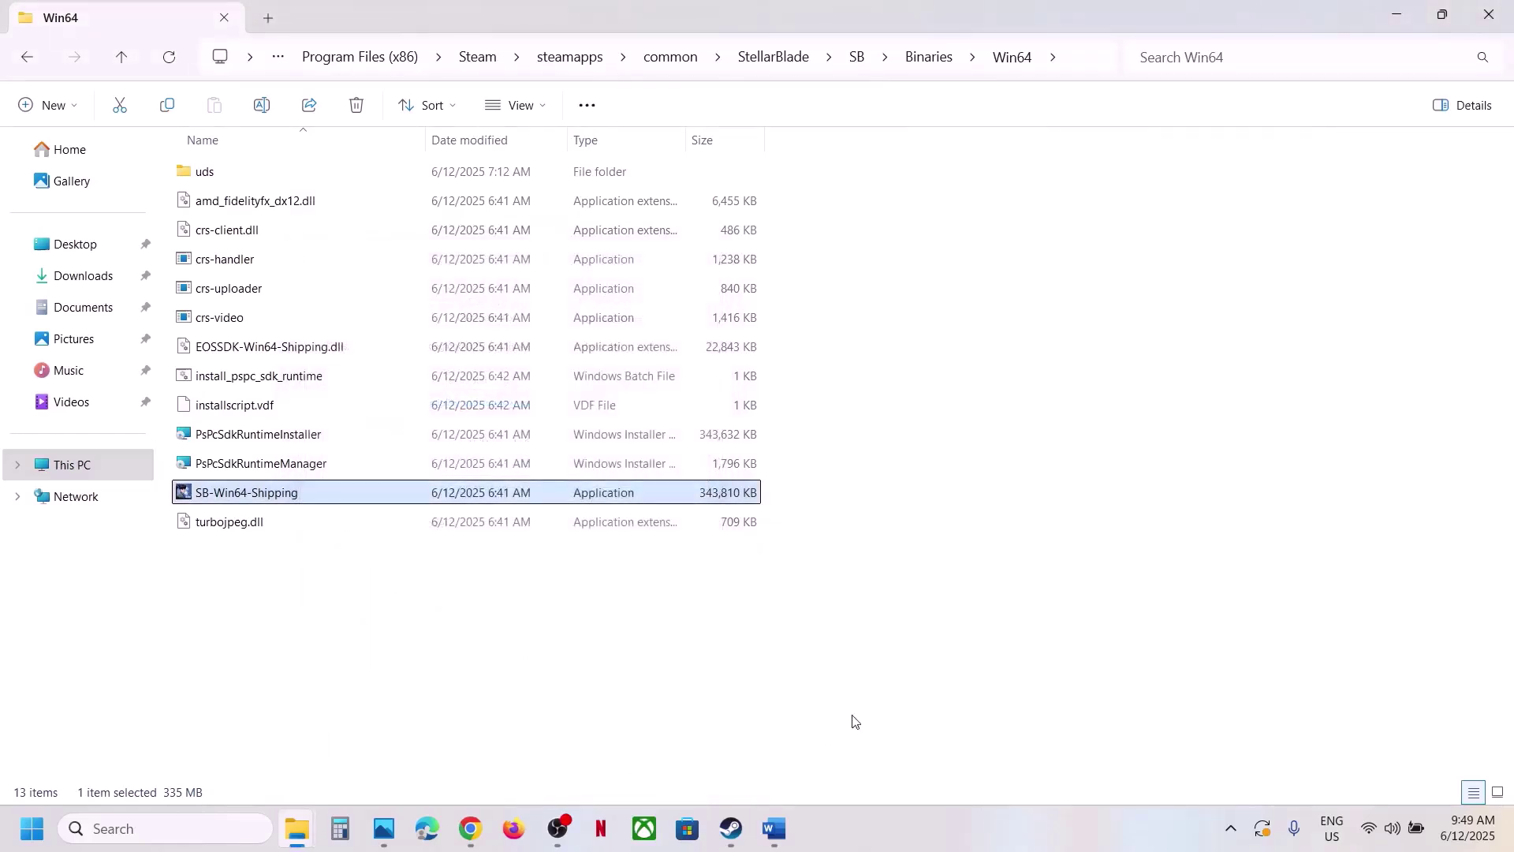
Highlight the Step 6 text about allowing the game exe file in the antivirus program in the Word document, then minimize Word.
{"action": "left_click", "coordinate": [774, 828]}
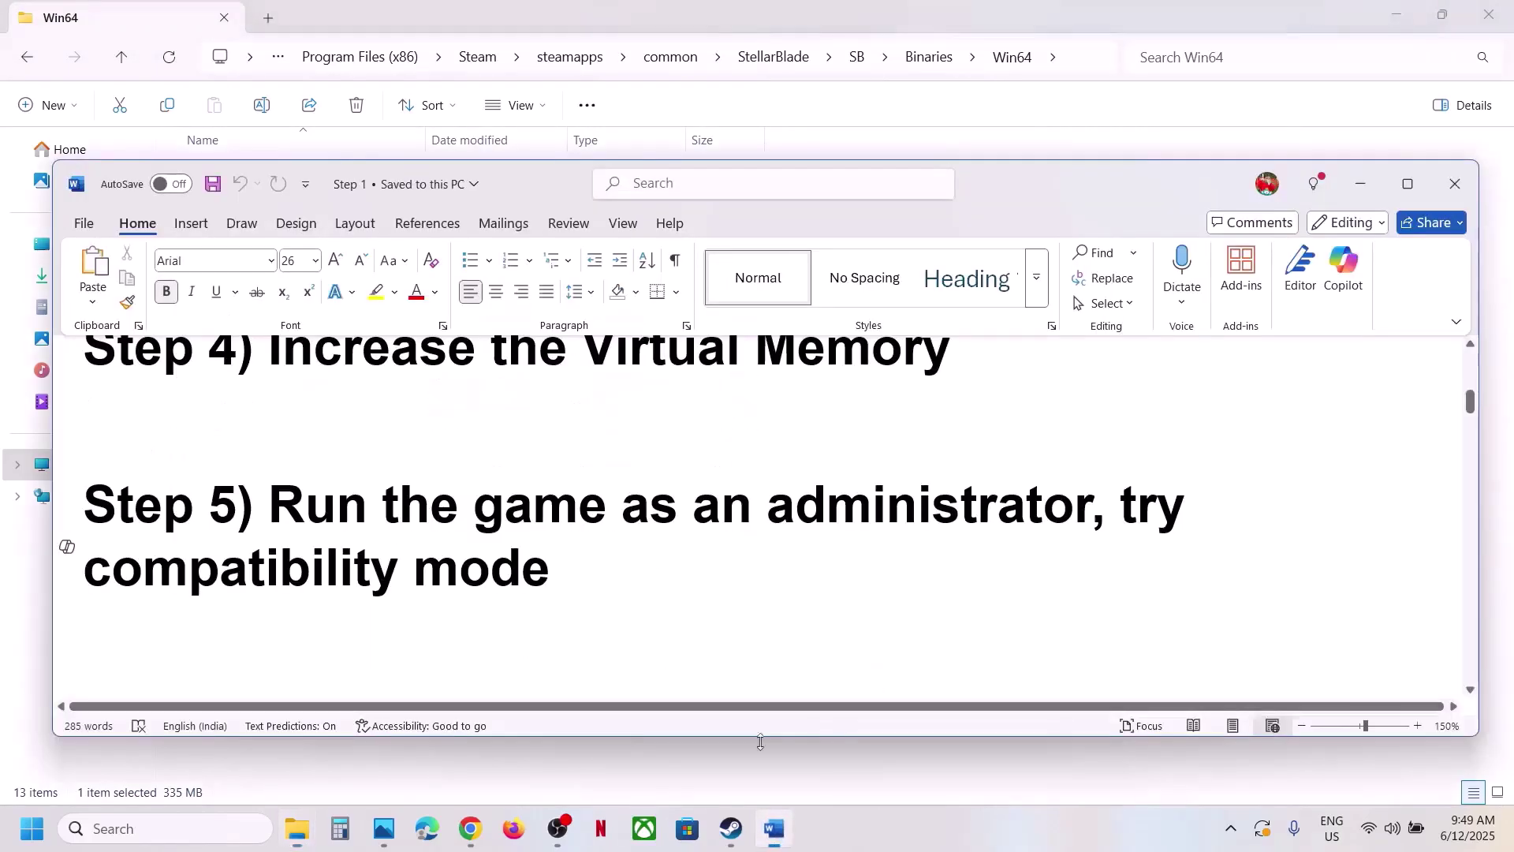
{"action": "scroll", "coordinate": [582, 540], "scroll_direction": "down", "scroll_amount": 3}
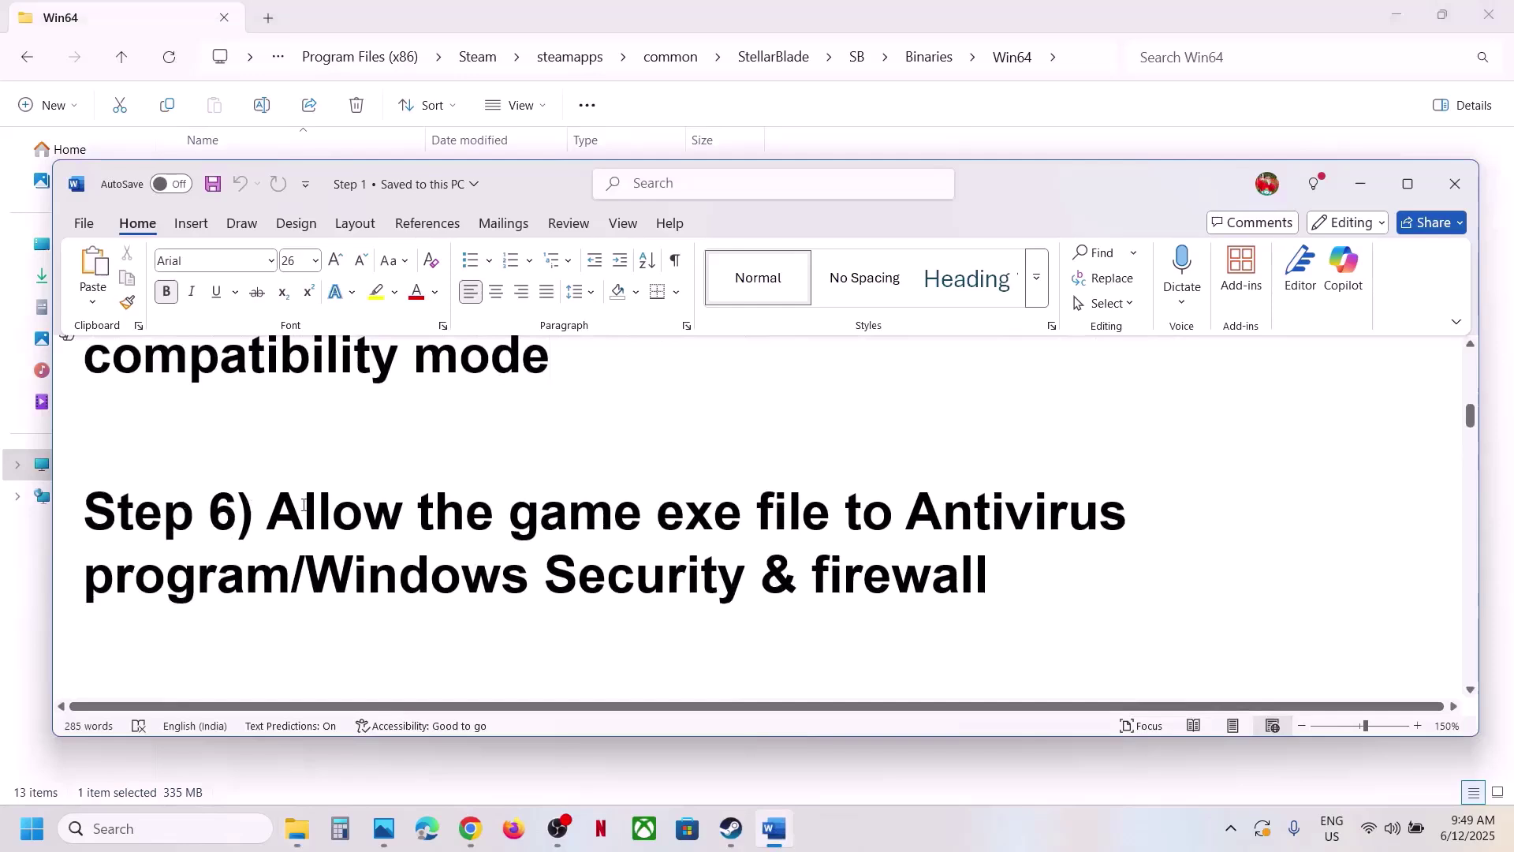
{"action": "left_click_drag", "start_coordinate": [268, 512], "coordinate": [299, 583]}
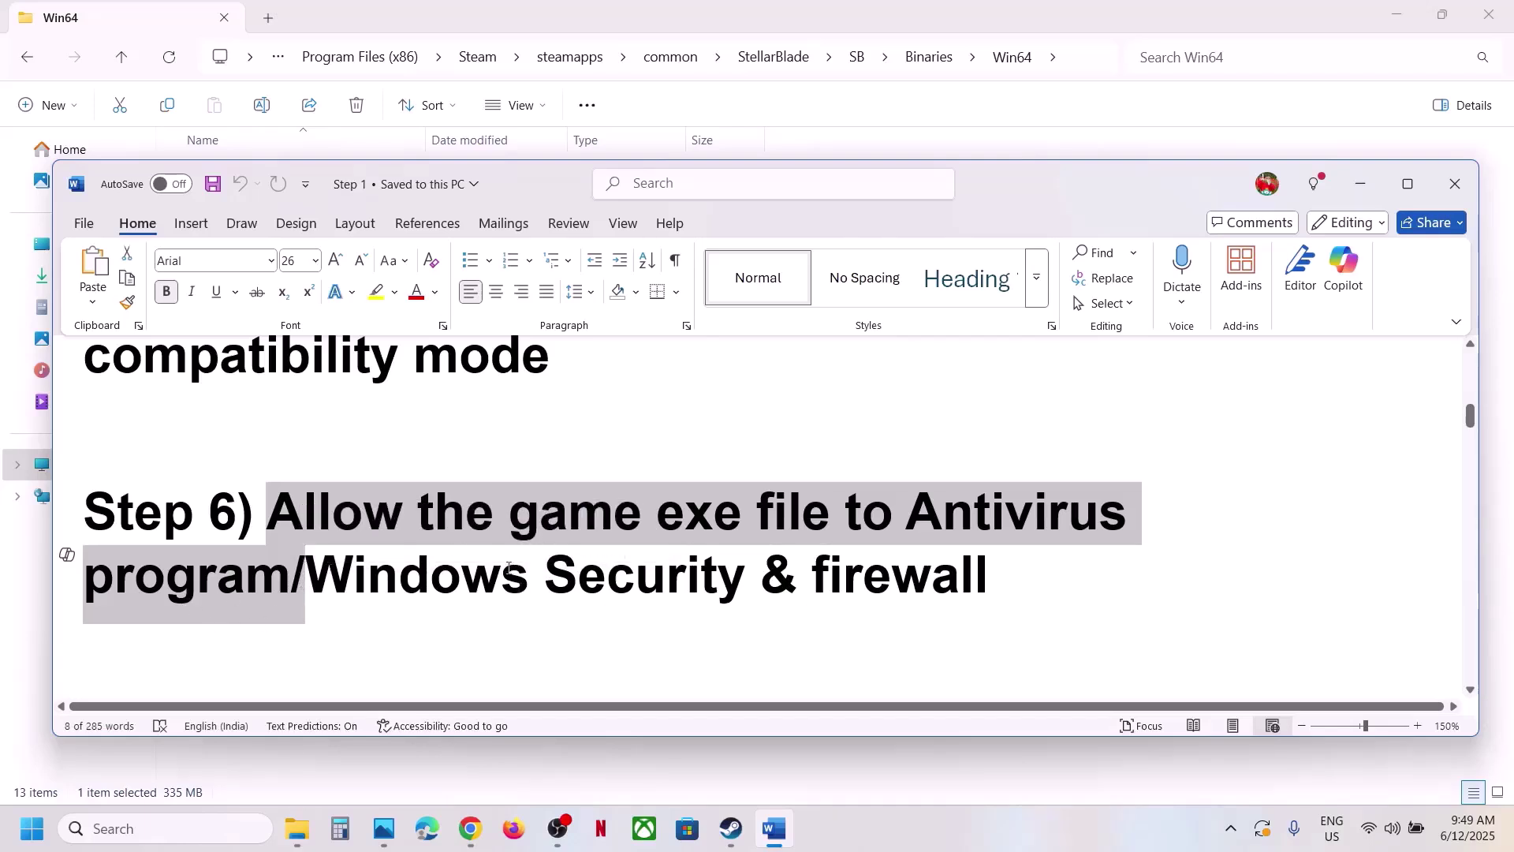
{"action": "left_click", "coordinate": [266, 513]}
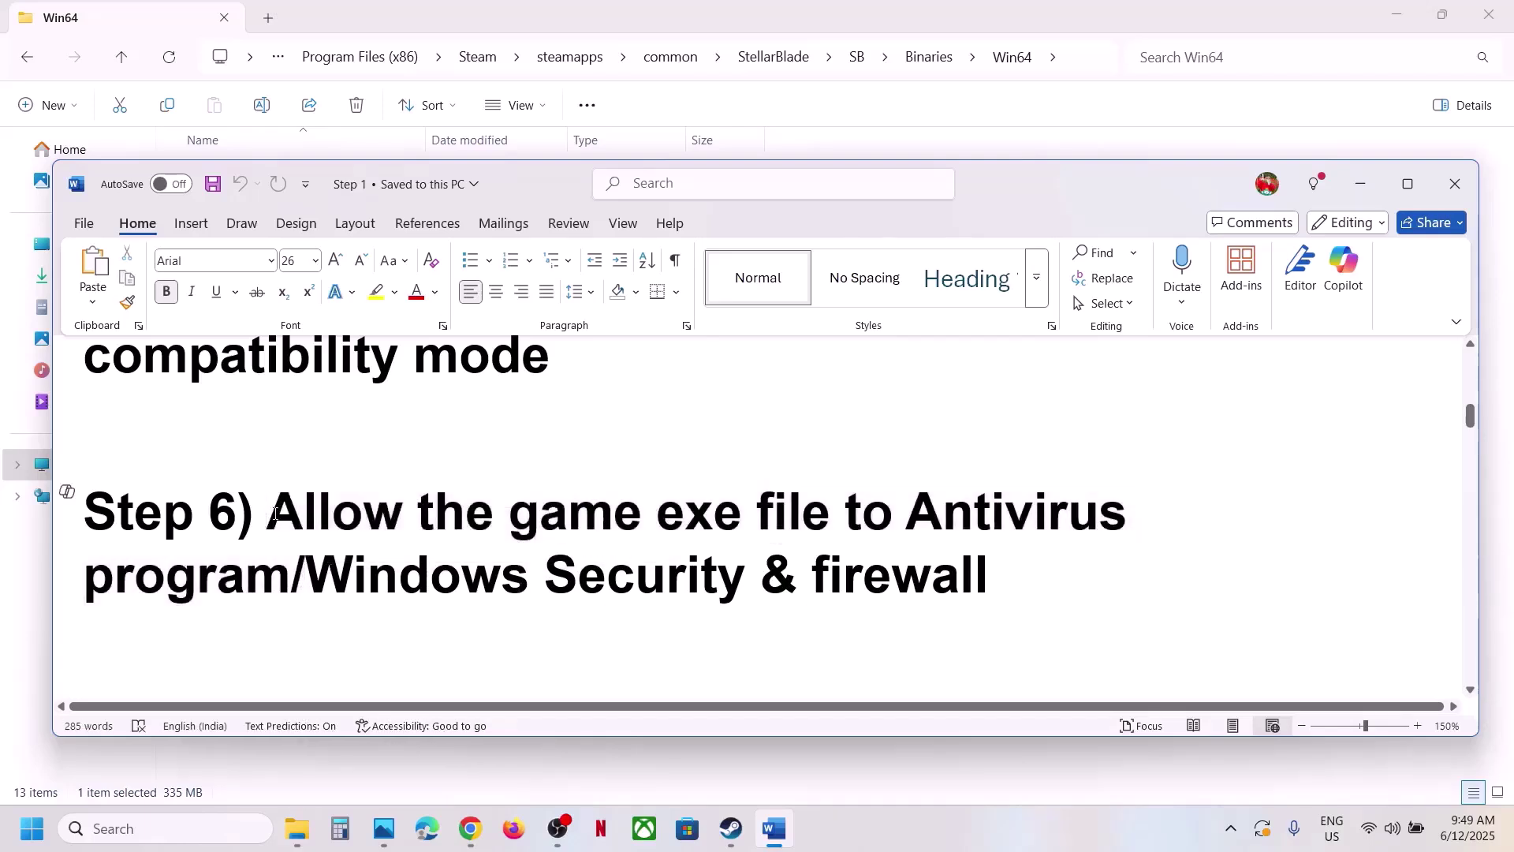
{"action": "left_click_drag", "start_coordinate": [272, 513], "coordinate": [285, 574]}
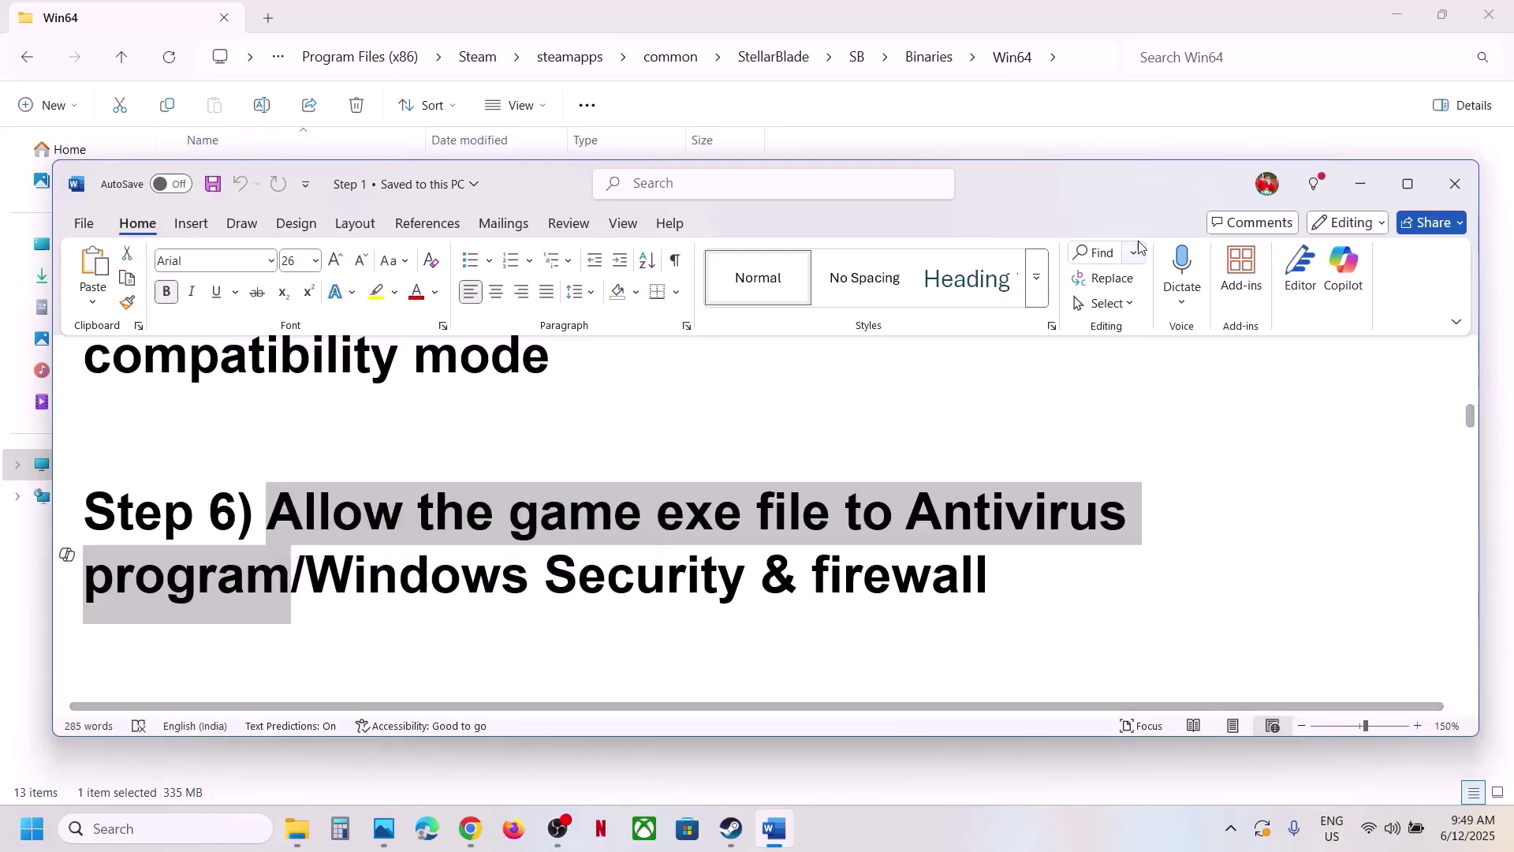
{"action": "left_click", "coordinate": [1350, 193]}
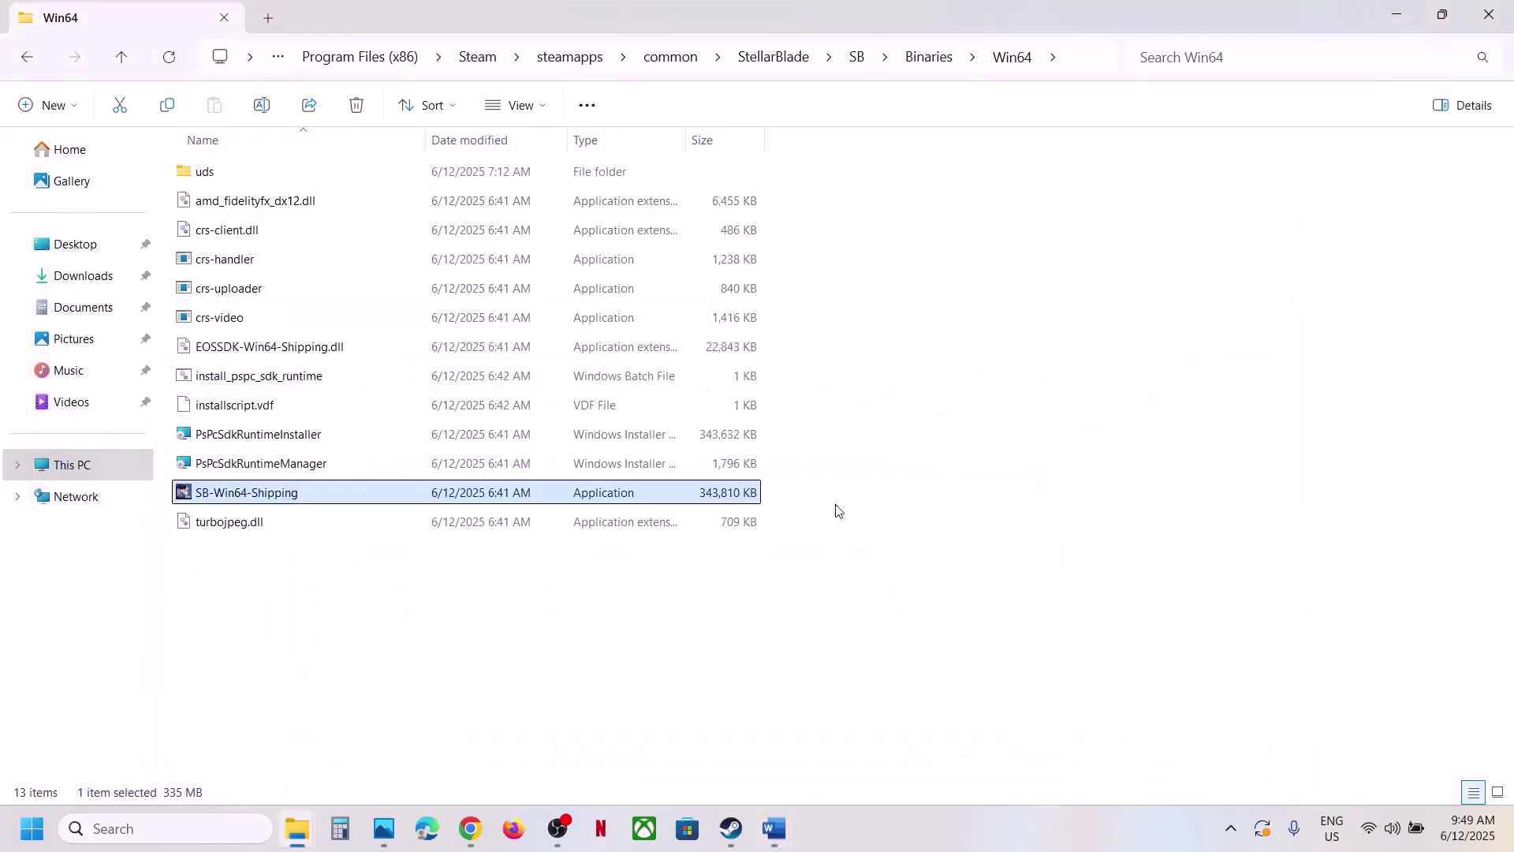
Open Virus & threat protection in Windows Security from the Privacy & security section of Windows Settings.
{"action": "key", "text": "super+i"}
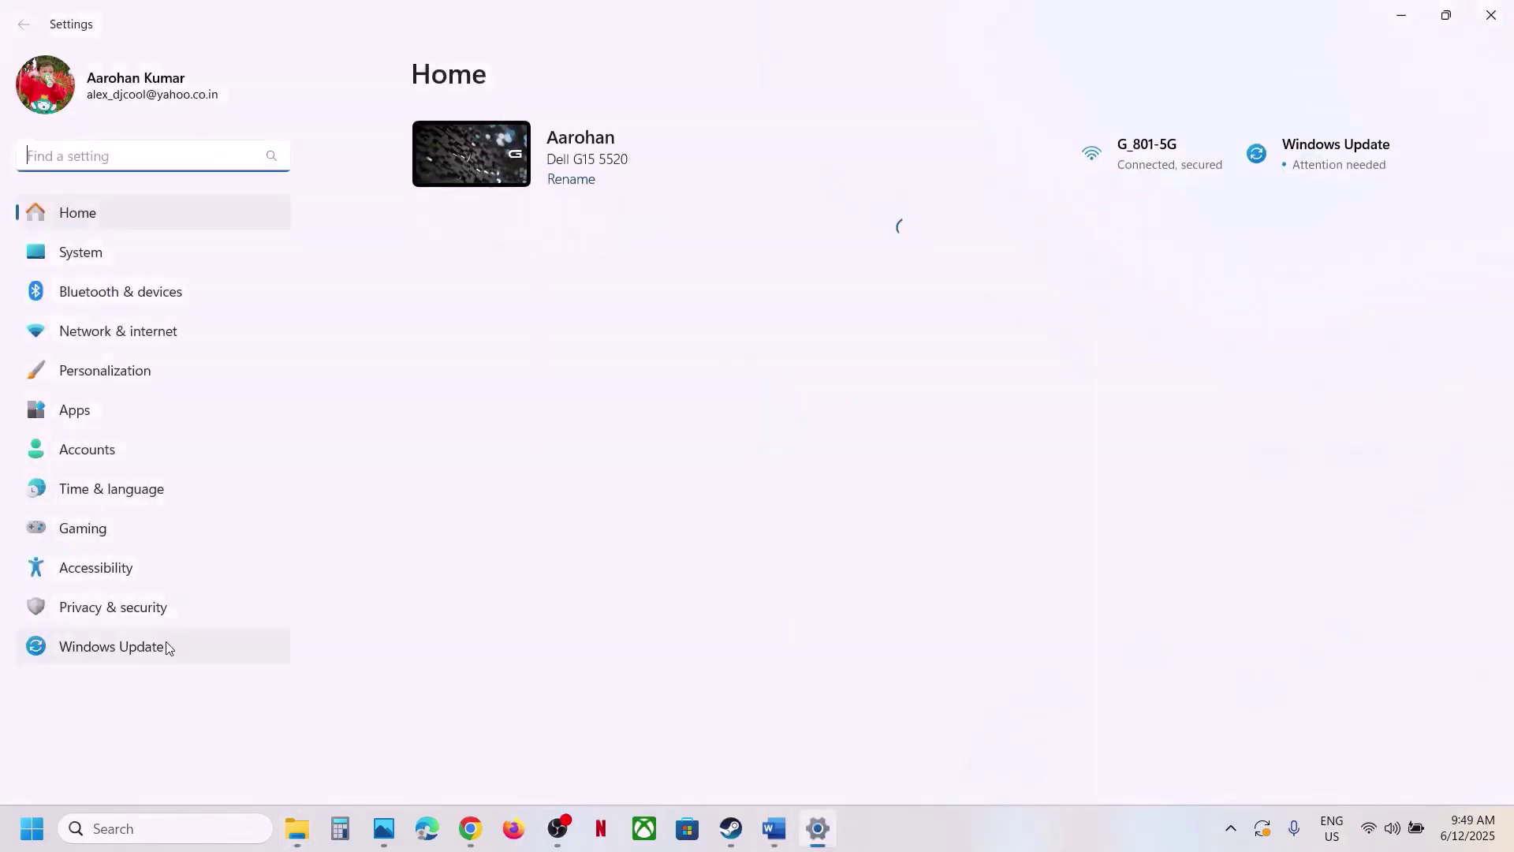
{"action": "left_click", "coordinate": [148, 649]}
{"action": "left_click", "coordinate": [136, 615]}
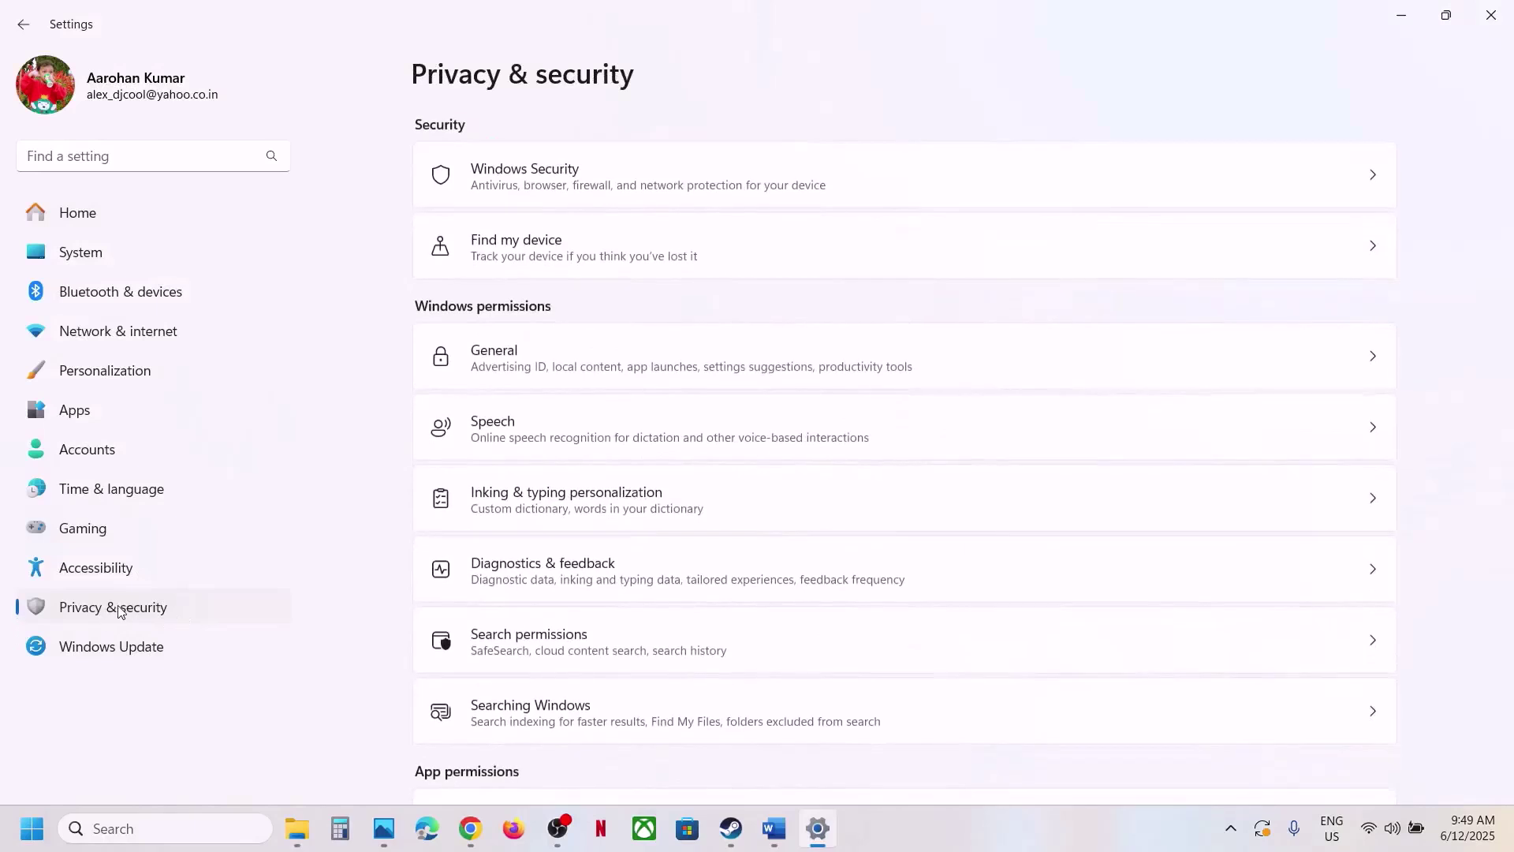
{"action": "left_click", "coordinate": [534, 185]}
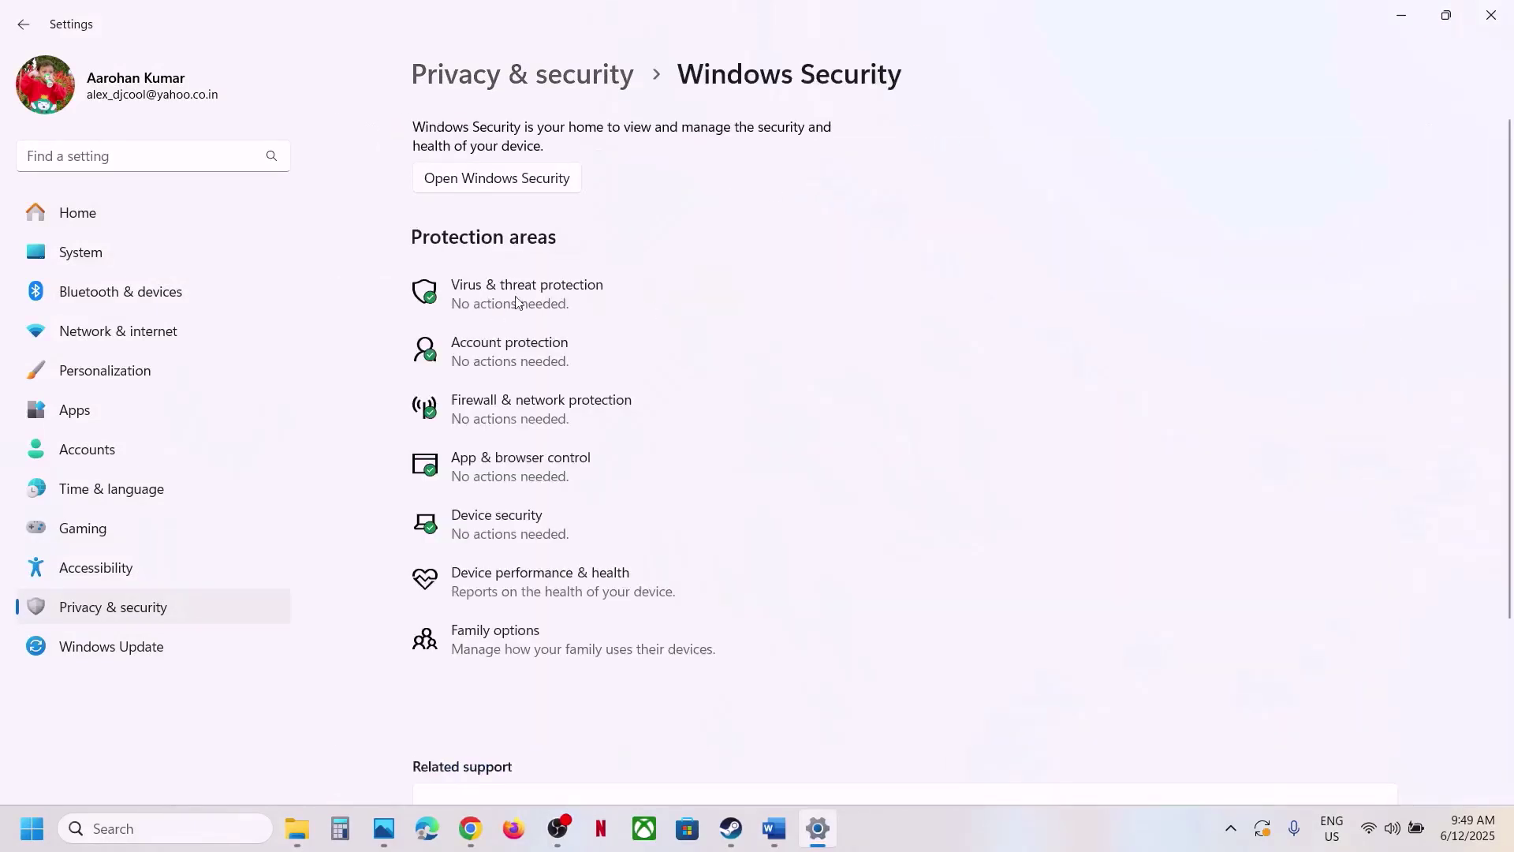
{"action": "left_click", "coordinate": [588, 285]}
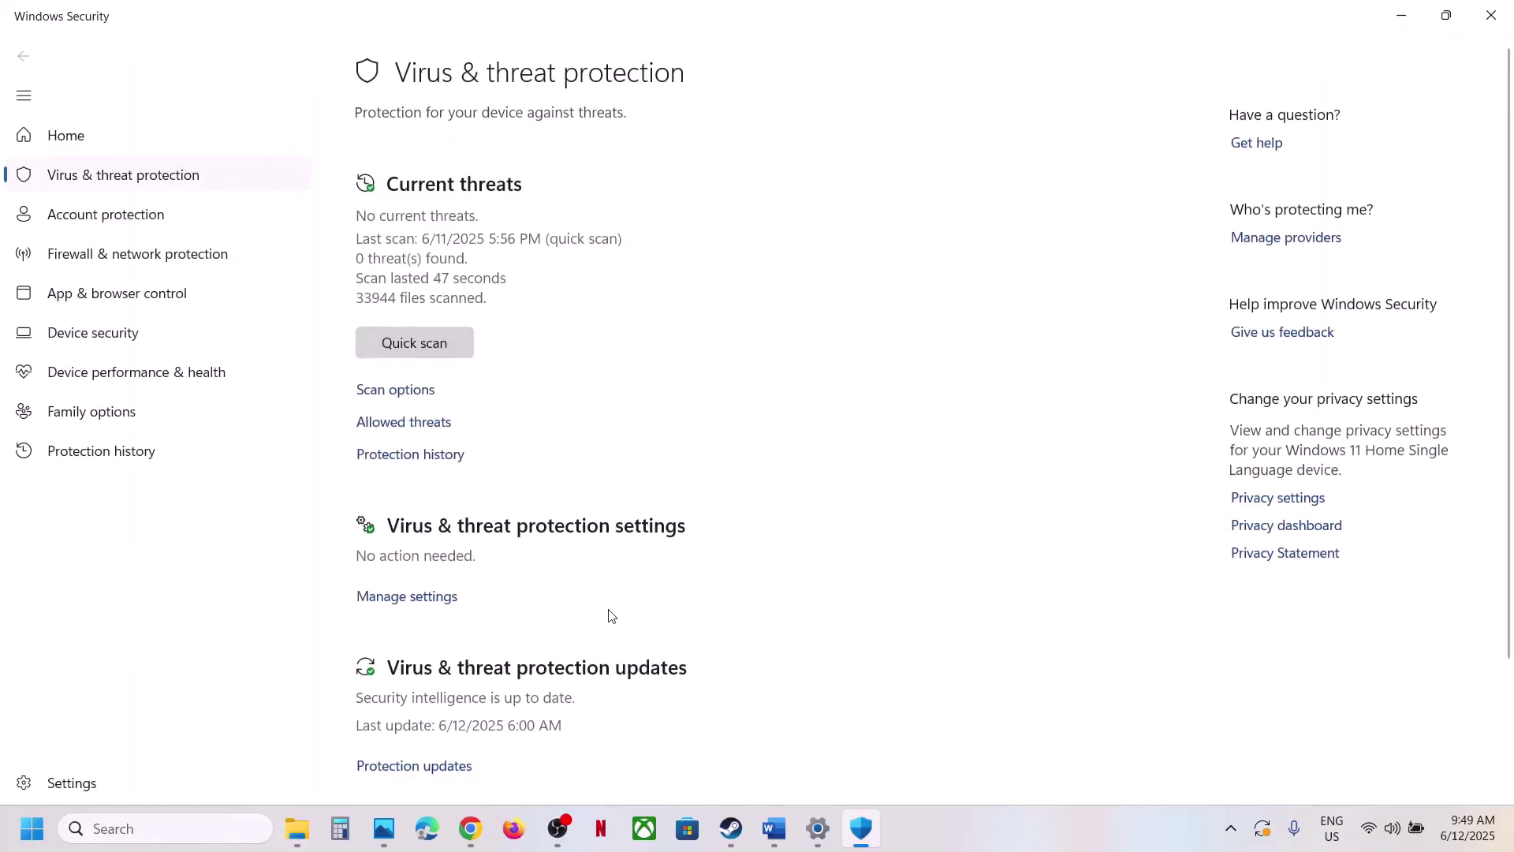
Open the list of apps allowed through Controlled folder access under Ransomware protection, approving the permission request.
{"action": "scroll", "coordinate": [552, 710], "scroll_direction": "down", "scroll_amount": 2}
{"action": "scroll", "coordinate": [483, 750], "scroll_direction": "up", "scroll_amount": 2}
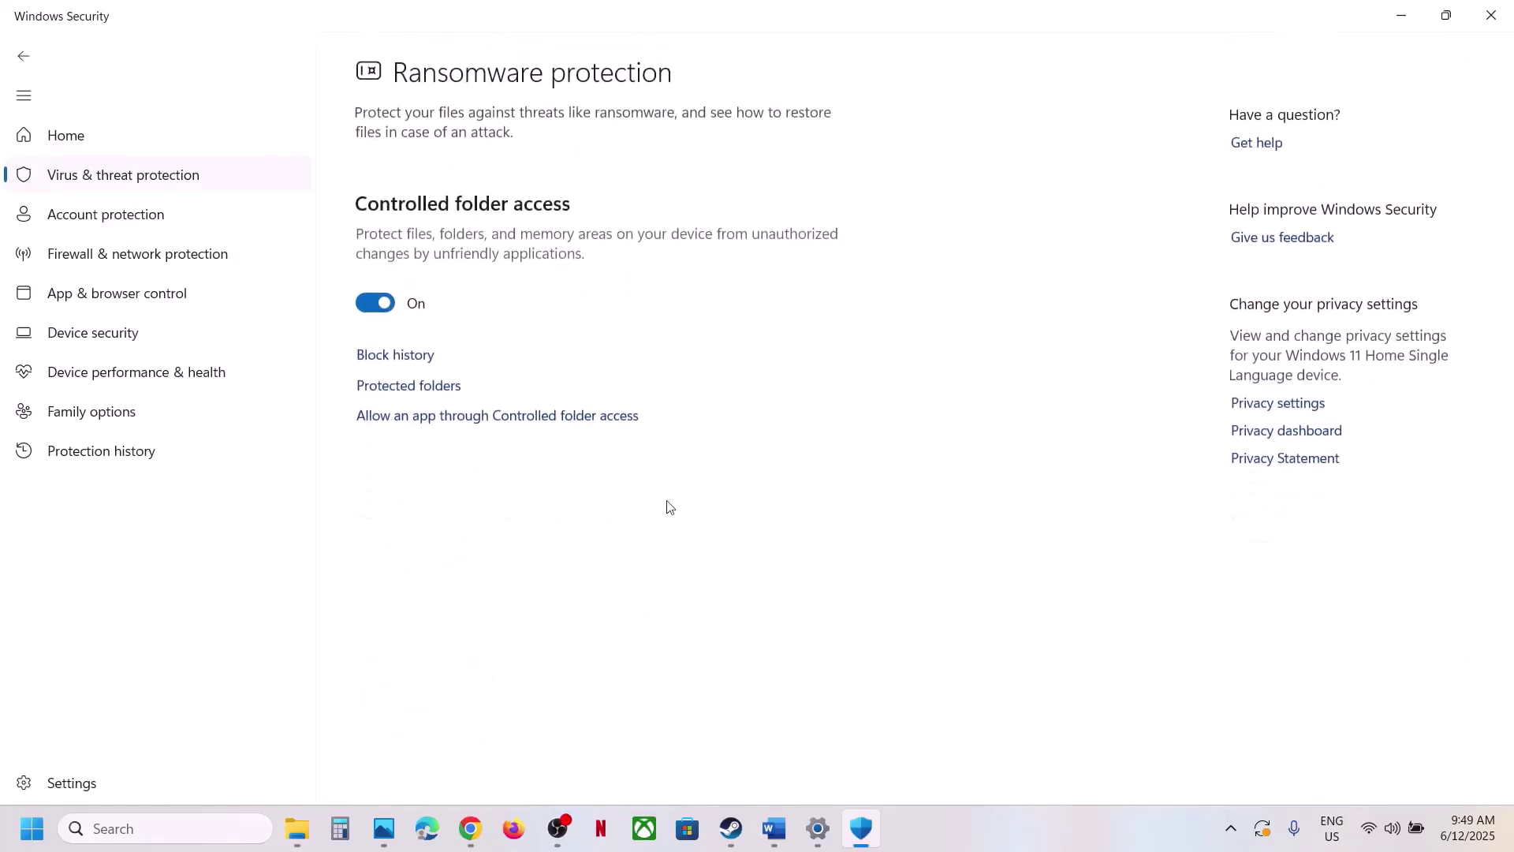
{"action": "left_click", "coordinate": [473, 418]}
{"action": "left_click", "coordinate": [642, 568]}
{"action": "scroll", "coordinate": [931, 367], "scroll_direction": "down", "scroll_amount": 2}
{"action": "scroll", "coordinate": [931, 367], "scroll_direction": "up", "scroll_amount": 2}
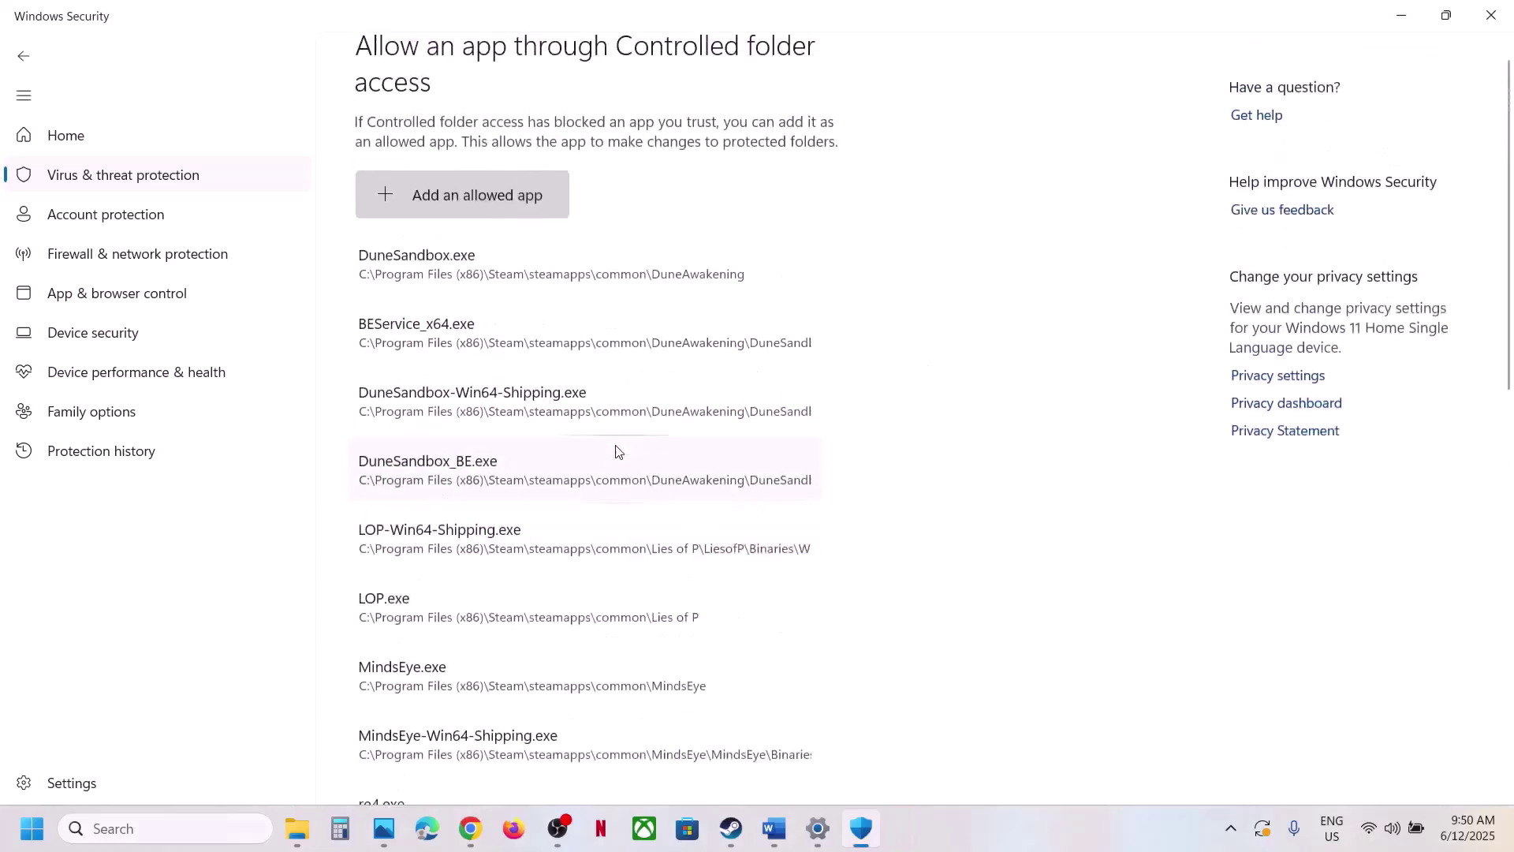
Add the SB application from the steamapps > common > StellarBlade folder to the Controlled folder access allowed apps.
{"action": "left_click", "coordinate": [472, 236]}
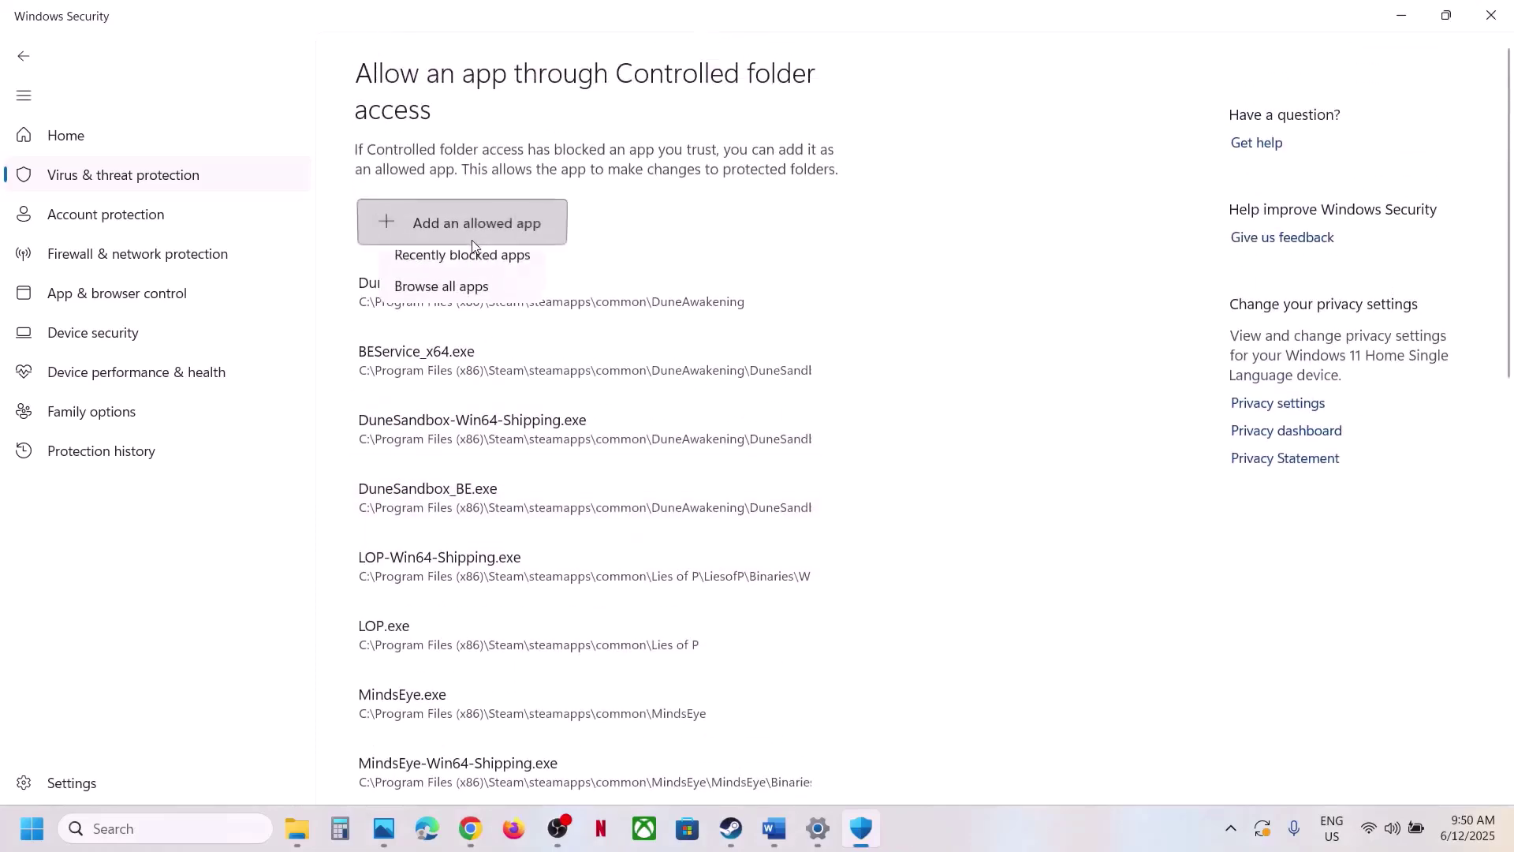
{"action": "left_click", "coordinate": [478, 300]}
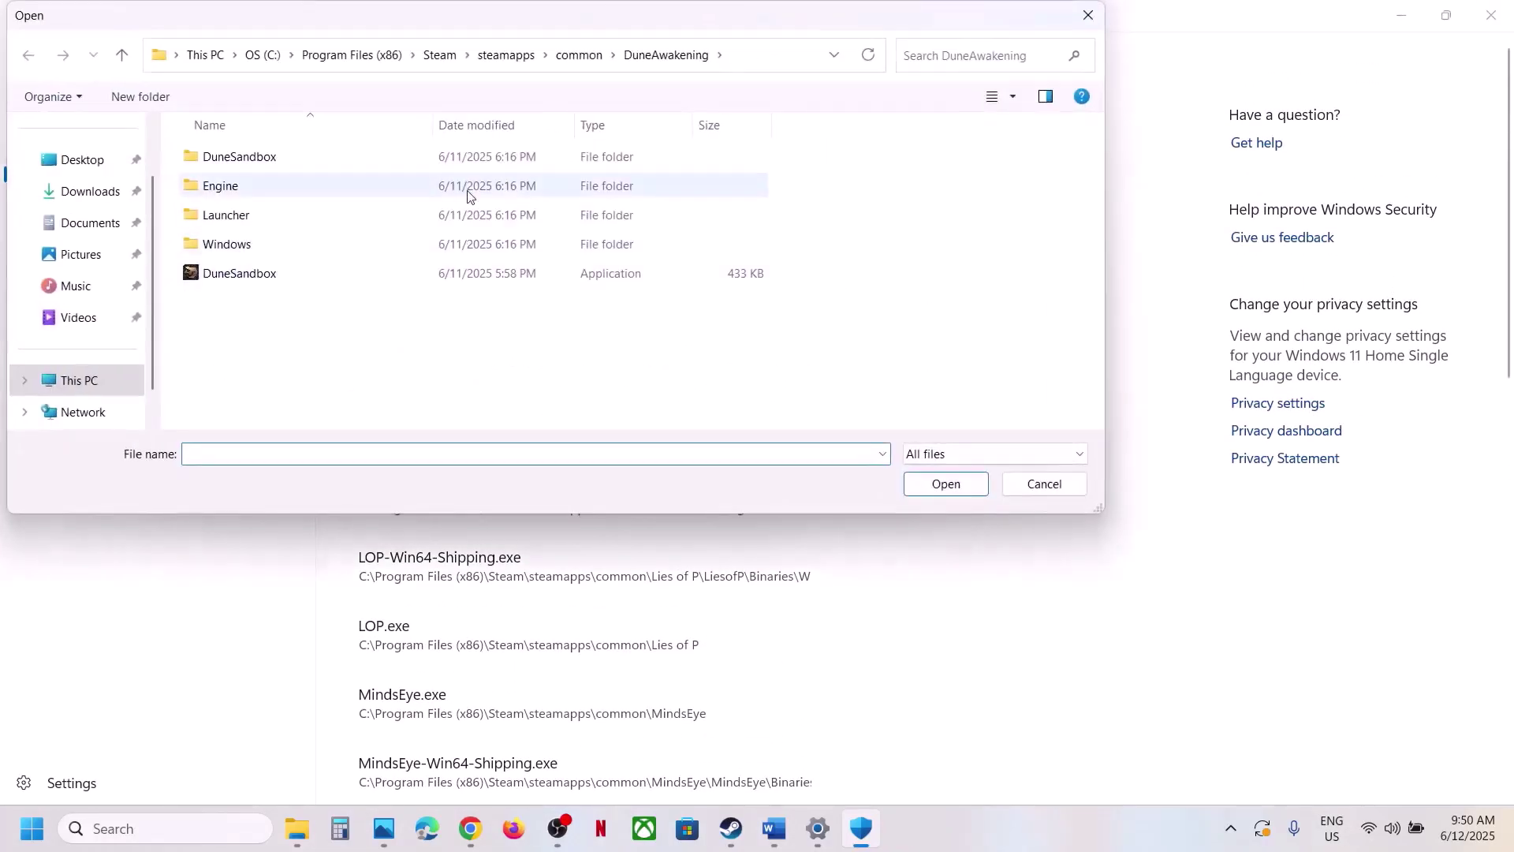
{"action": "left_click", "coordinate": [578, 57]}
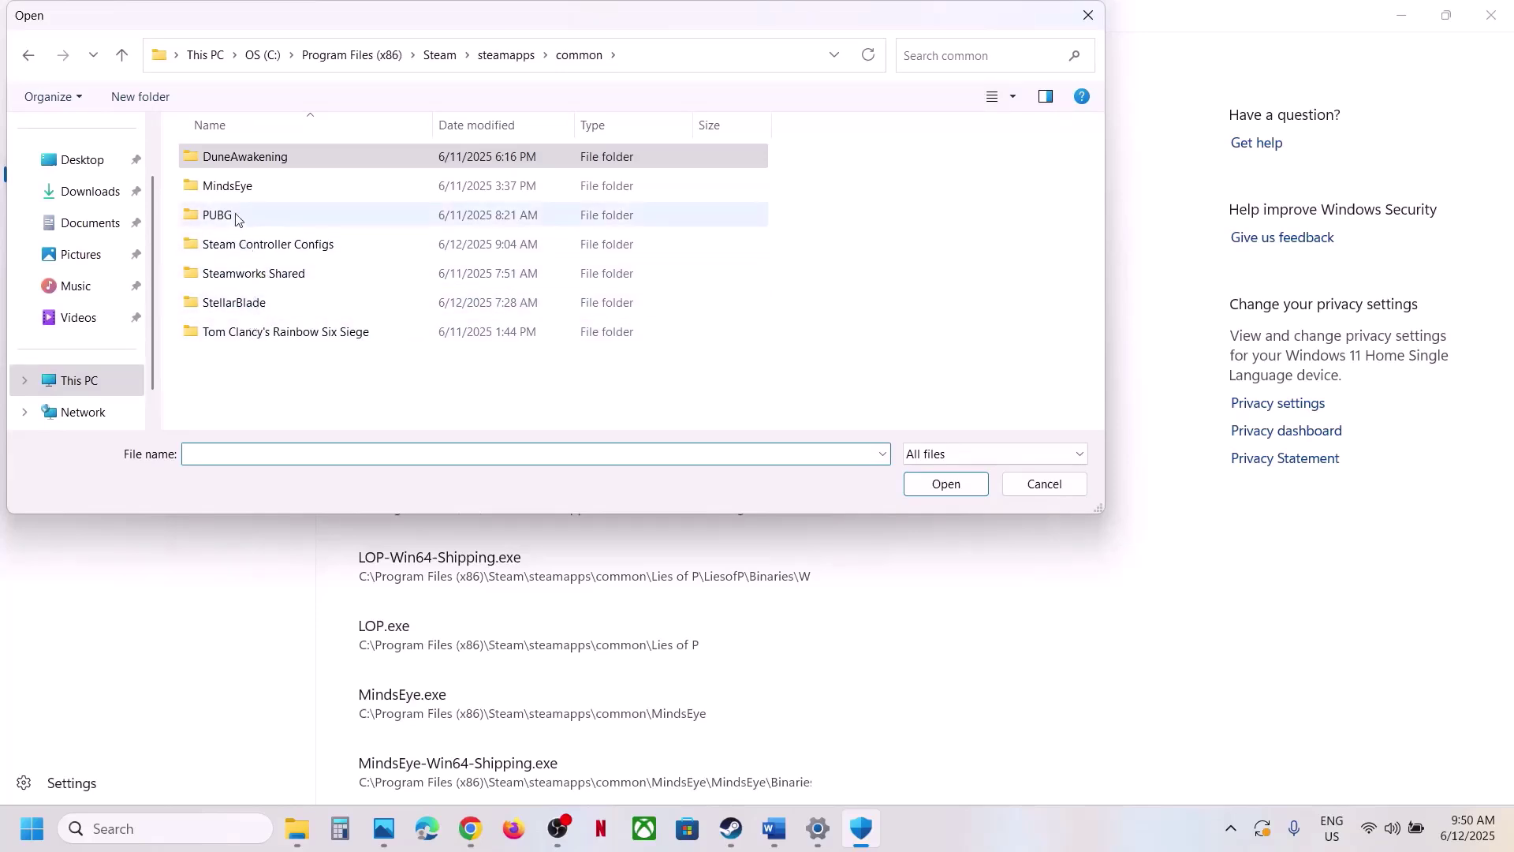
{"action": "double_click", "coordinate": [247, 304]}
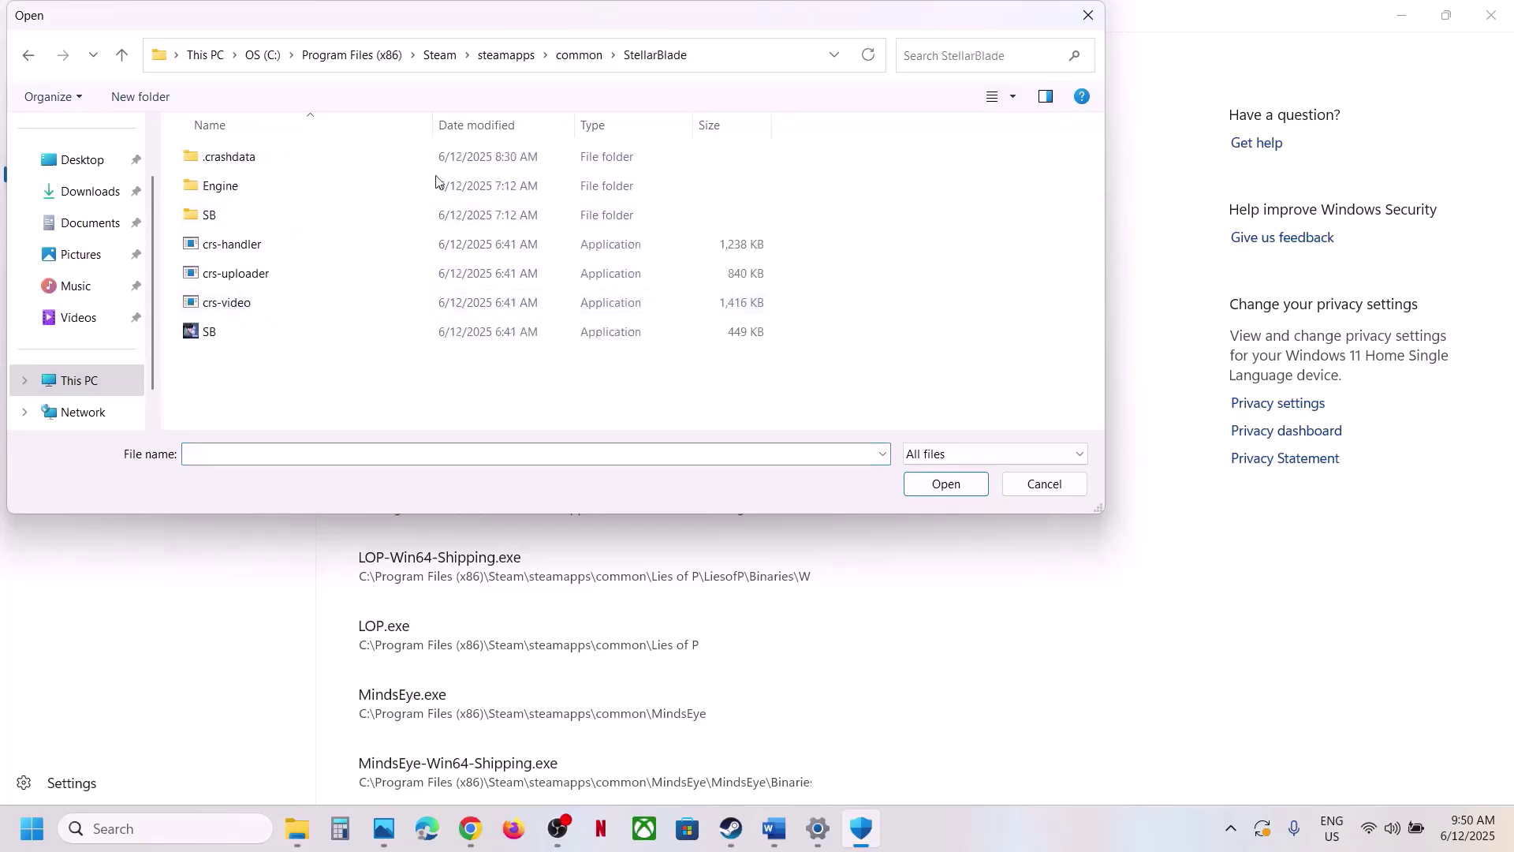
{"action": "left_click", "coordinate": [742, 57]}
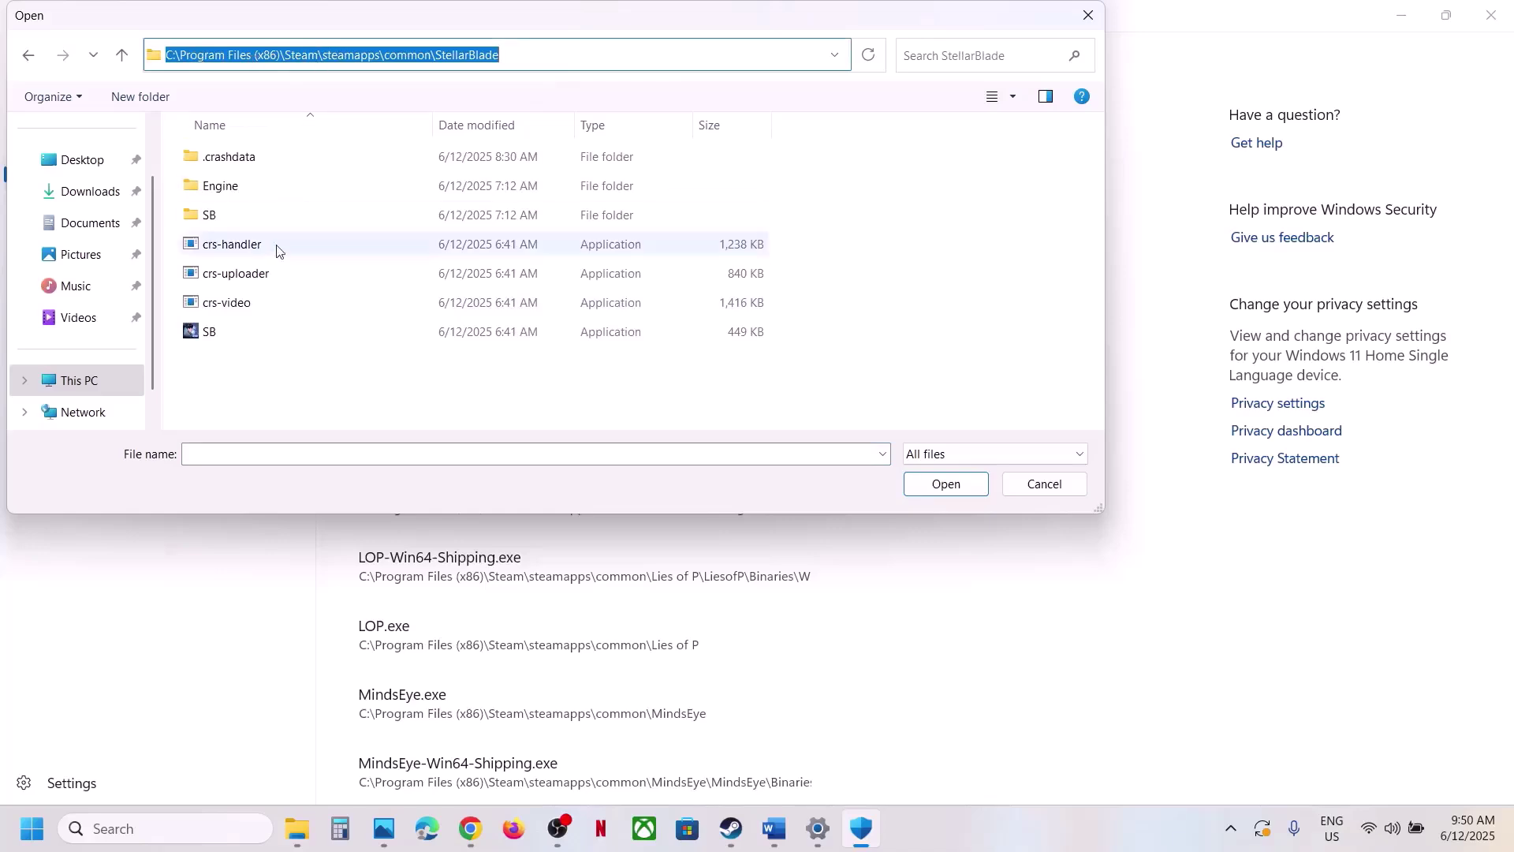
{"action": "left_click", "coordinate": [240, 337]}
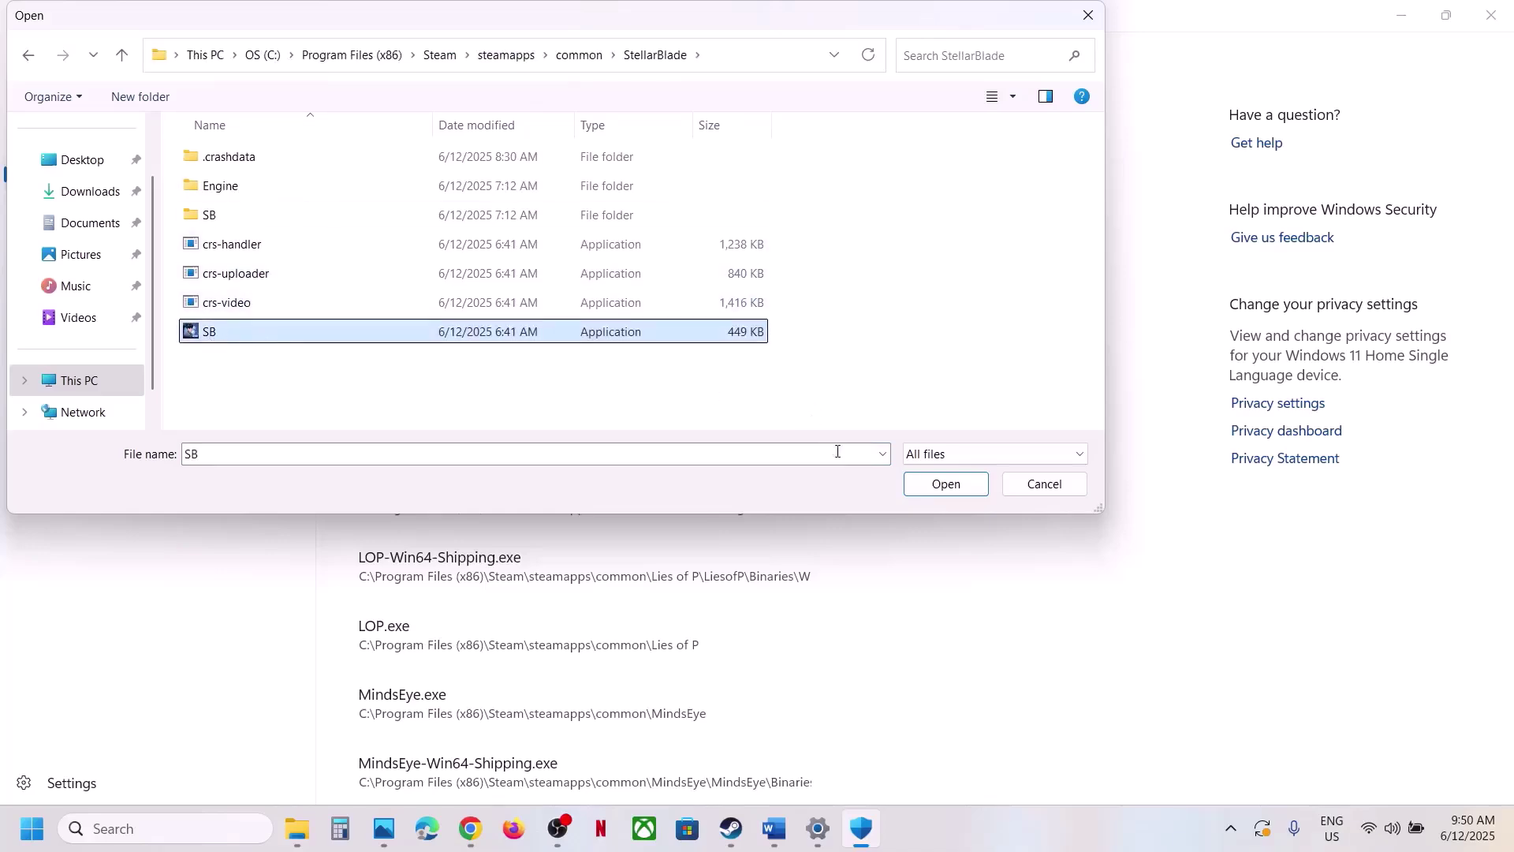
{"action": "left_click", "coordinate": [947, 483]}
Add SB-Win64-Shipping from StellarBlade > SB > Binaries > Win64 to the Controlled folder access allowed apps.
{"action": "left_click", "coordinate": [474, 225]}
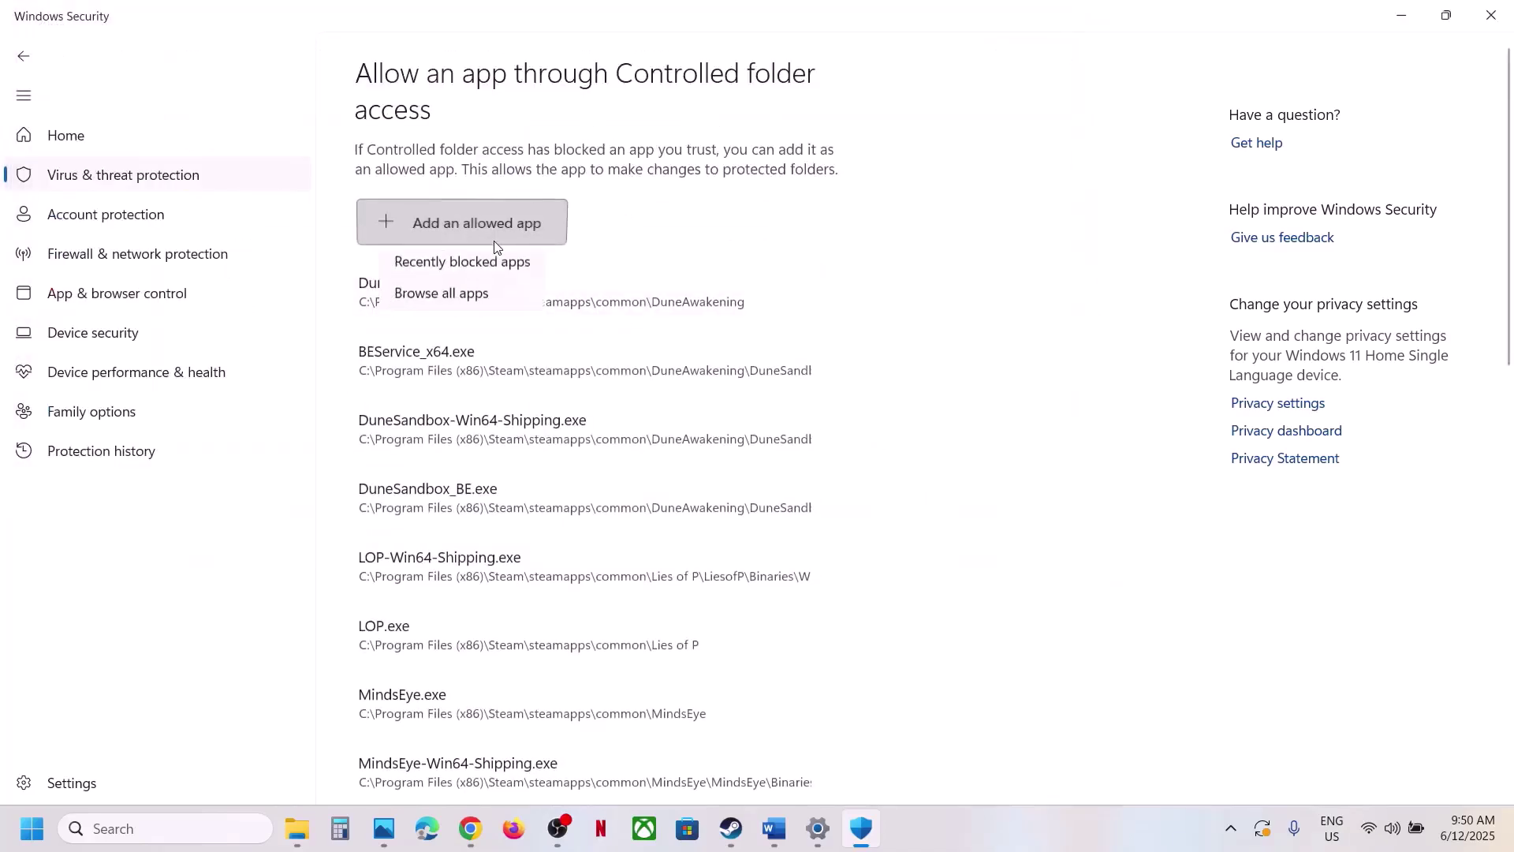
{"action": "left_click", "coordinate": [485, 300]}
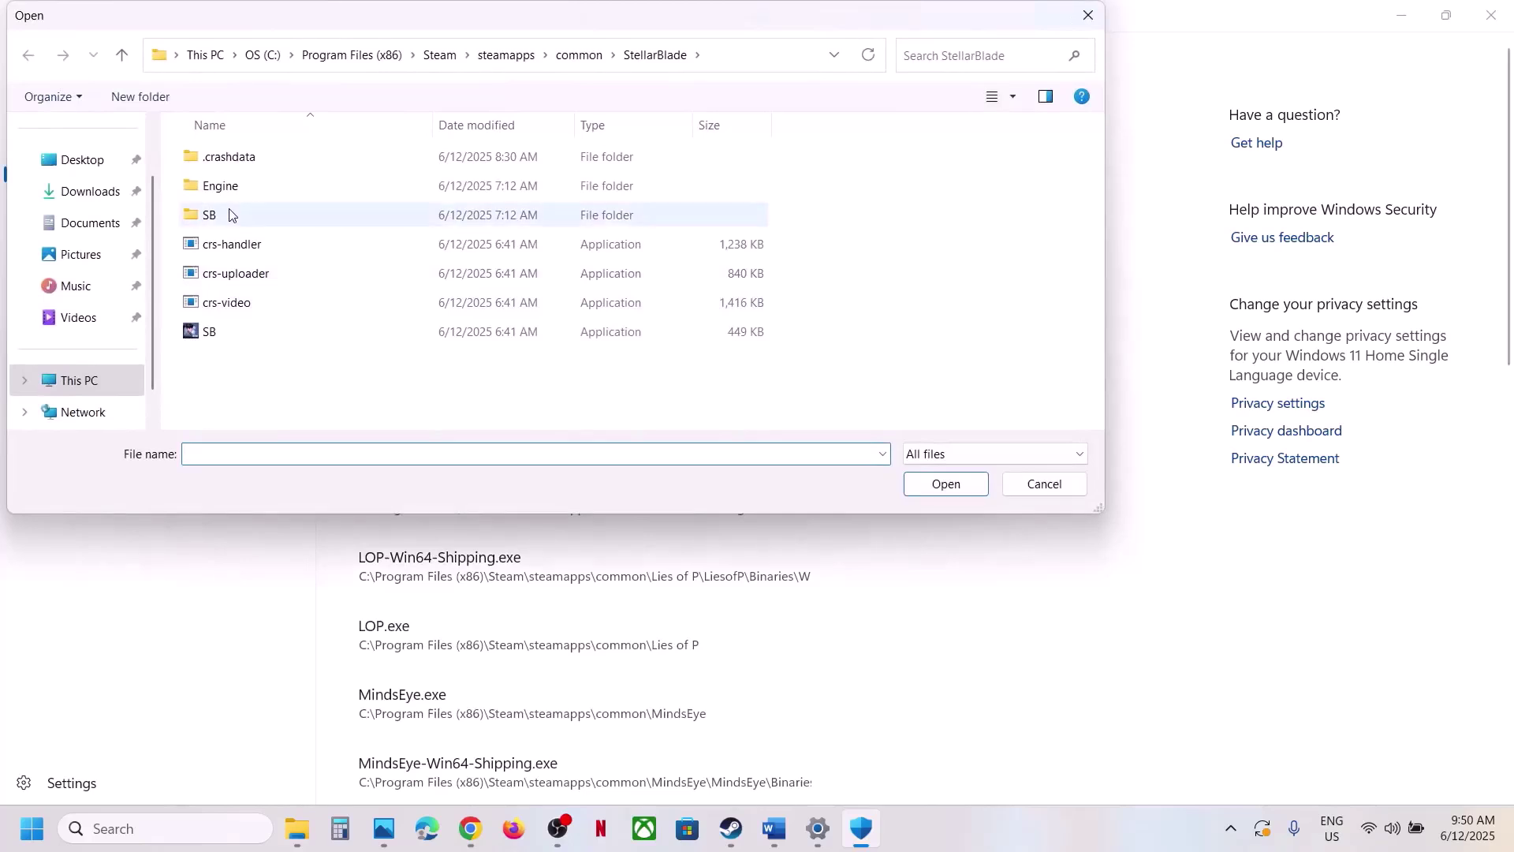
{"action": "double_click", "coordinate": [229, 214]}
{"action": "double_click", "coordinate": [236, 158]}
{"action": "double_click", "coordinate": [237, 159]}
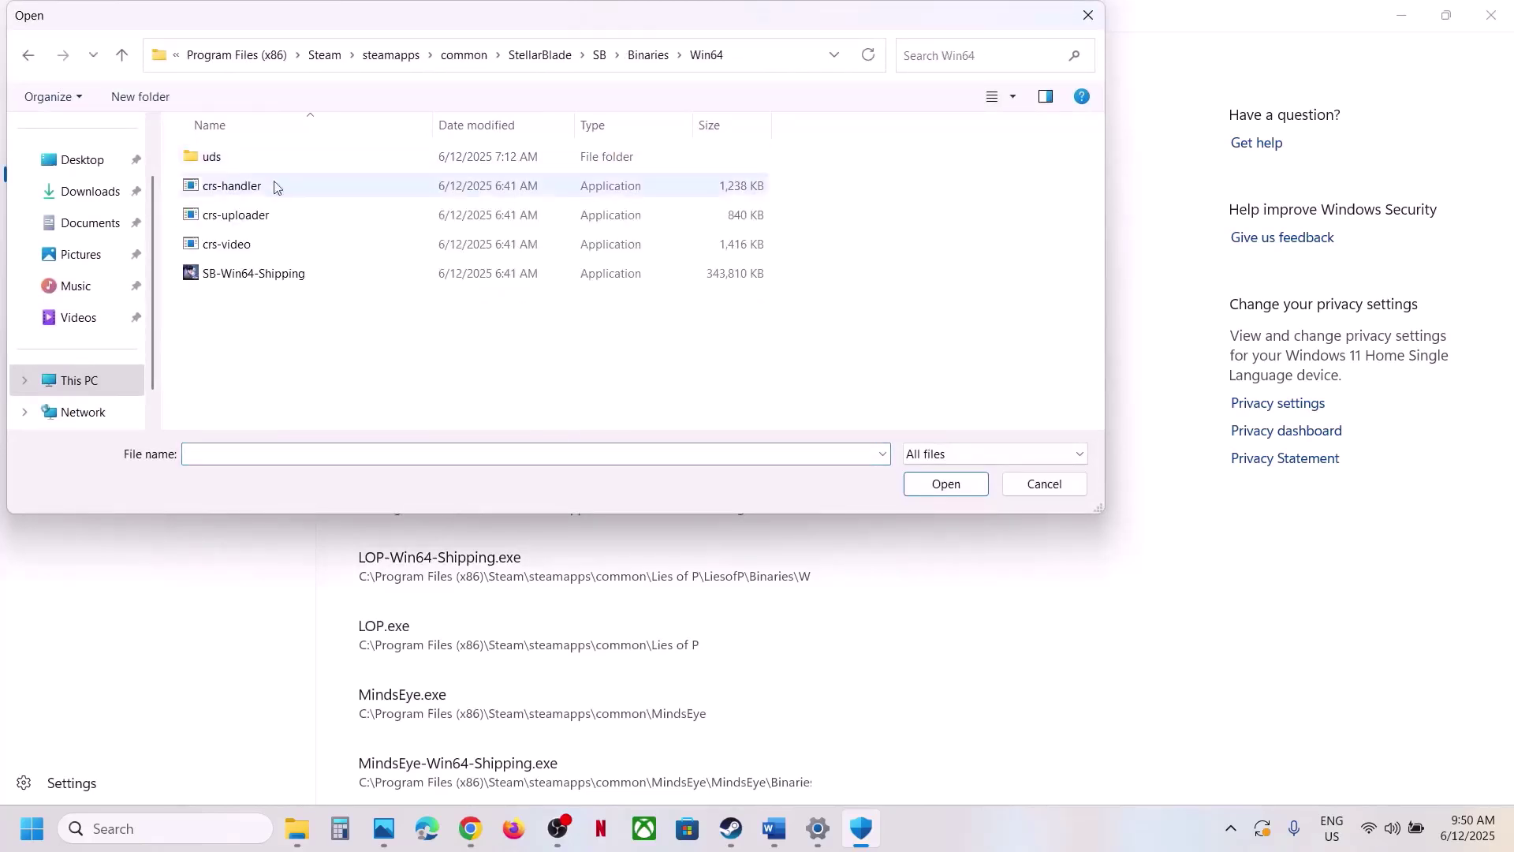
{"action": "left_click", "coordinate": [271, 273]}
{"action": "left_click", "coordinate": [945, 488]}
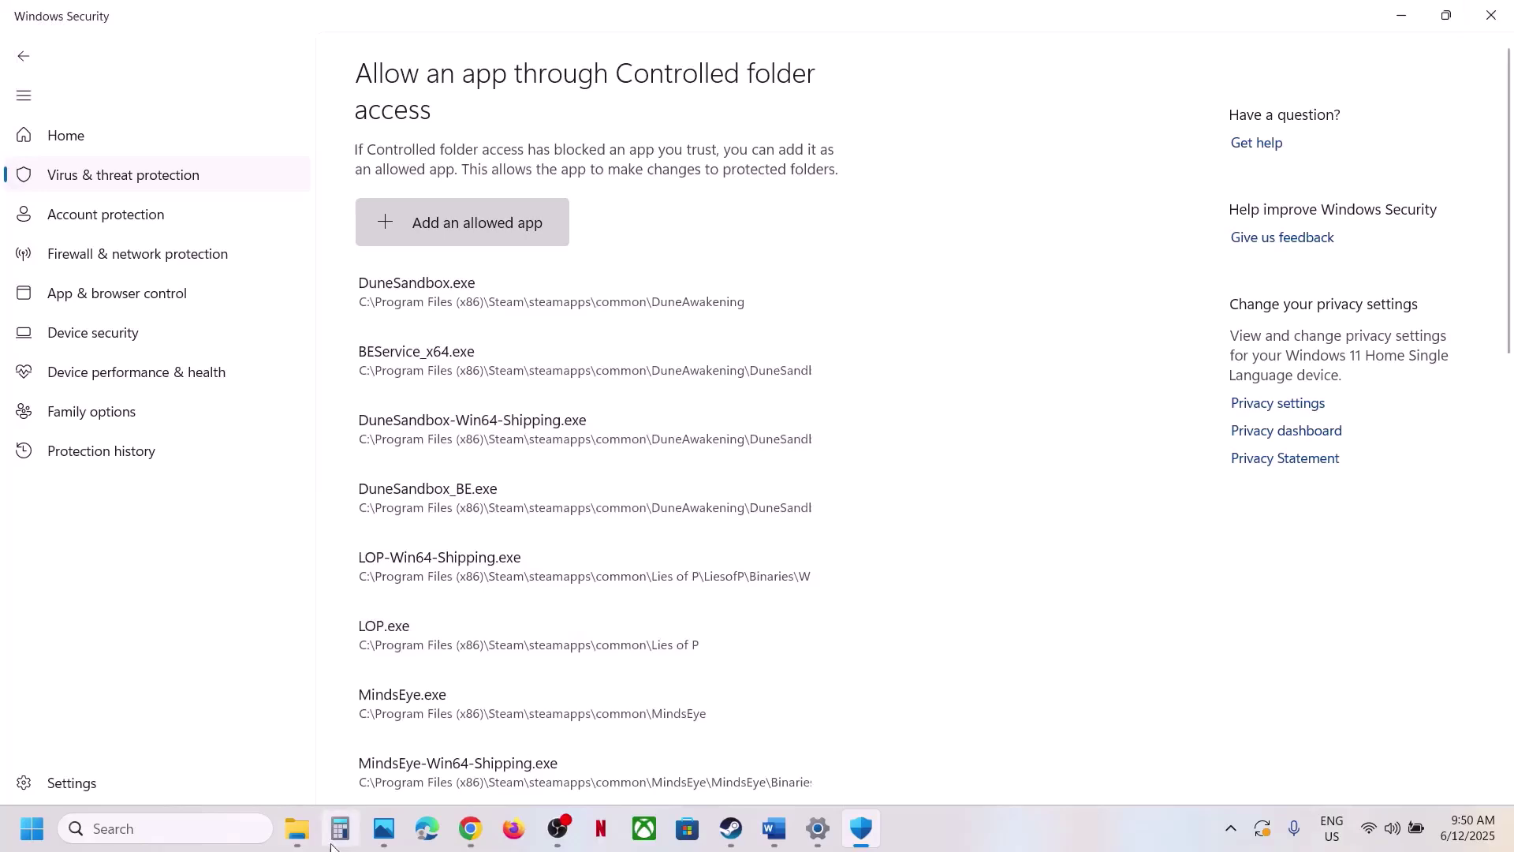
Open the Windows Defender Firewall allowed apps list through Control Panel's System and Security, and unlock its settings for changes.
{"action": "left_click", "coordinate": [246, 825]}
{"action": "type", "text": "contr"}
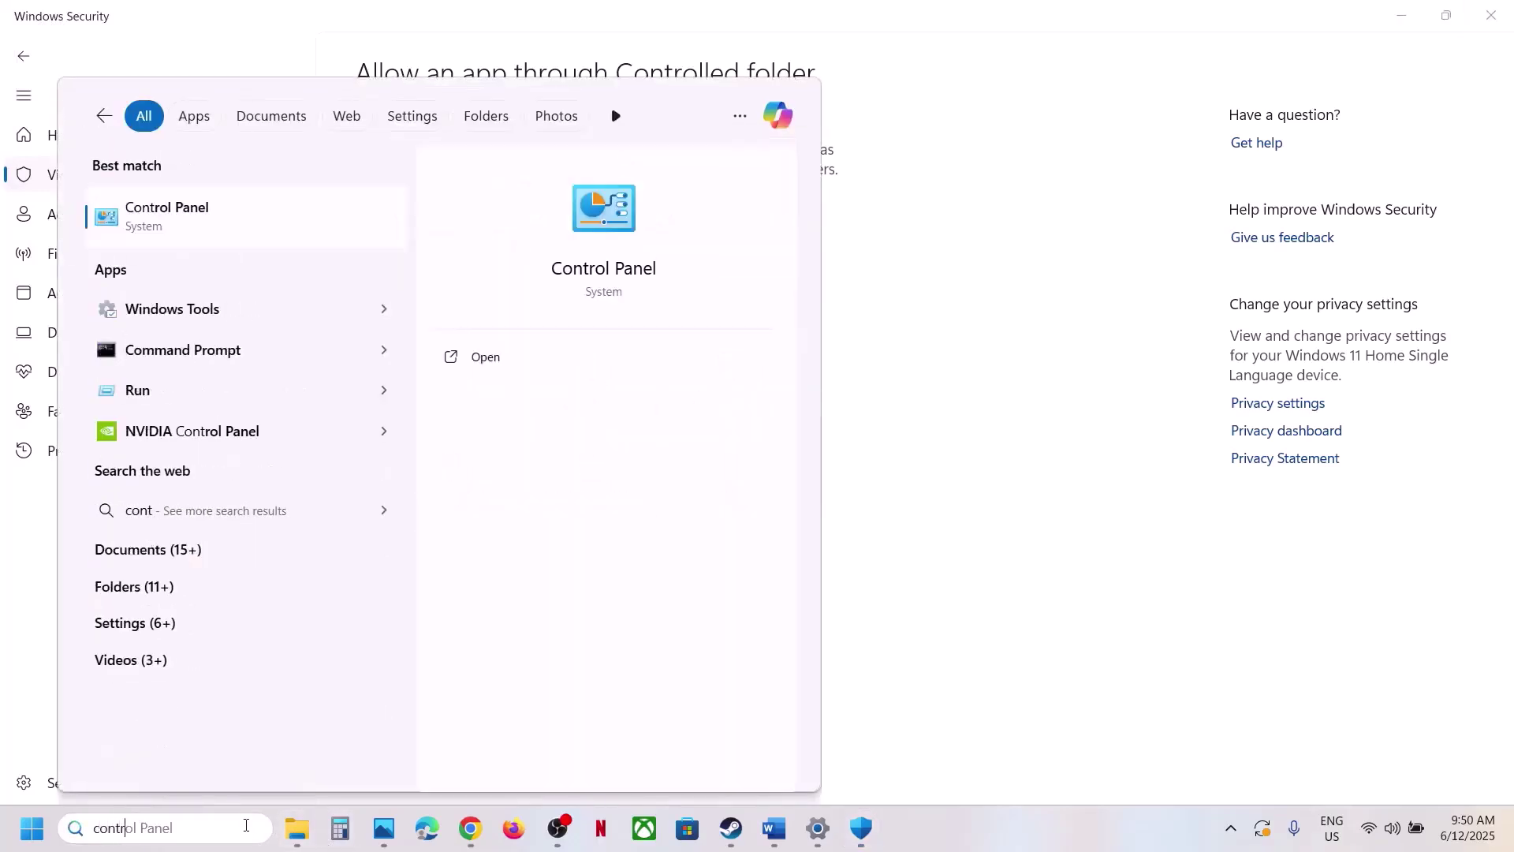
{"action": "type", "text": "ol"}
{"action": "key", "text": "Return"}
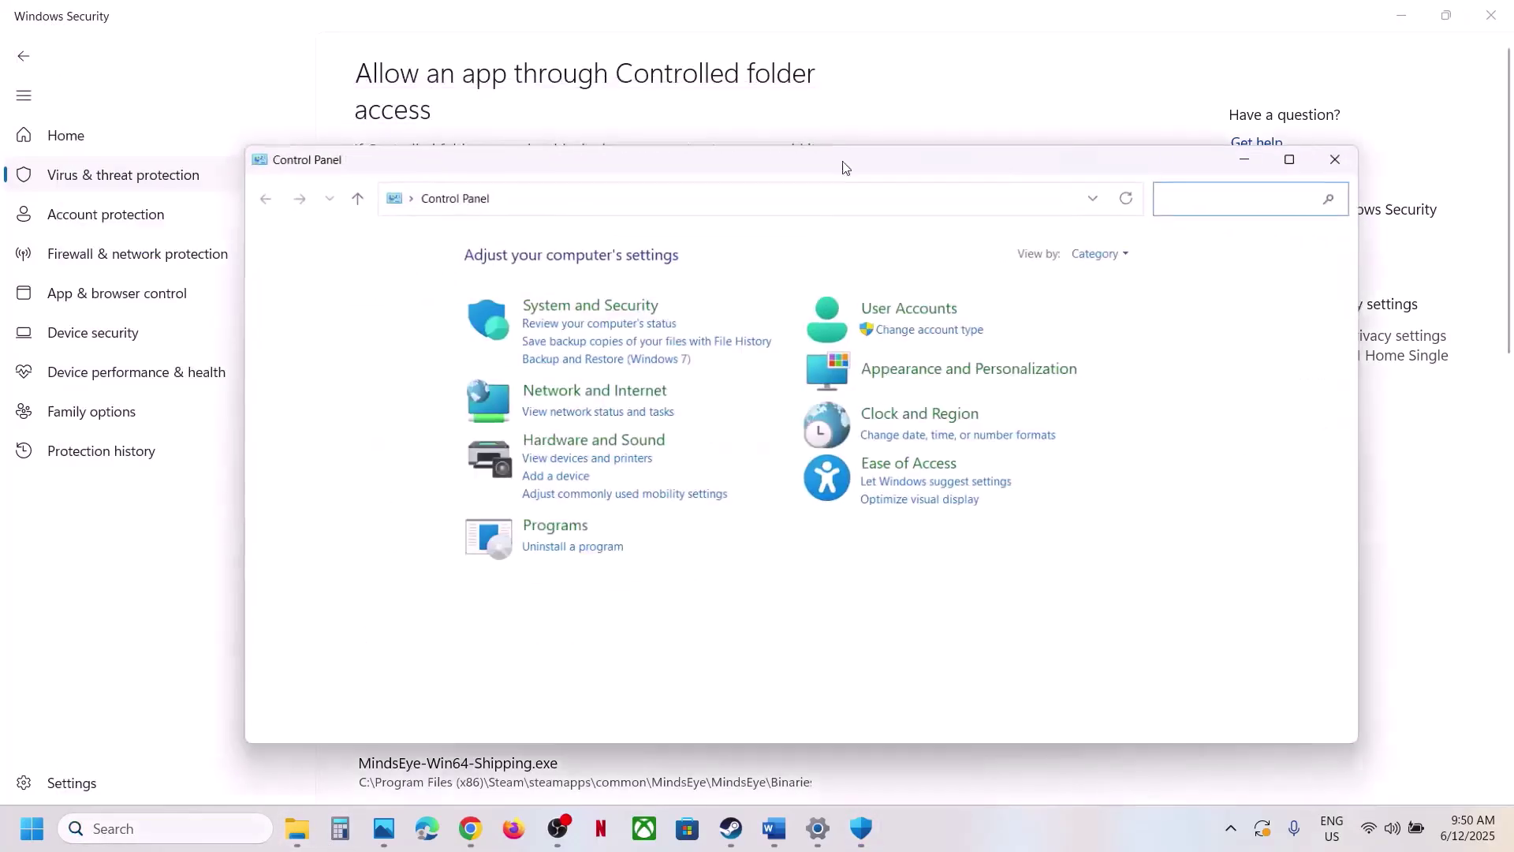
{"action": "left_click", "coordinate": [622, 307]}
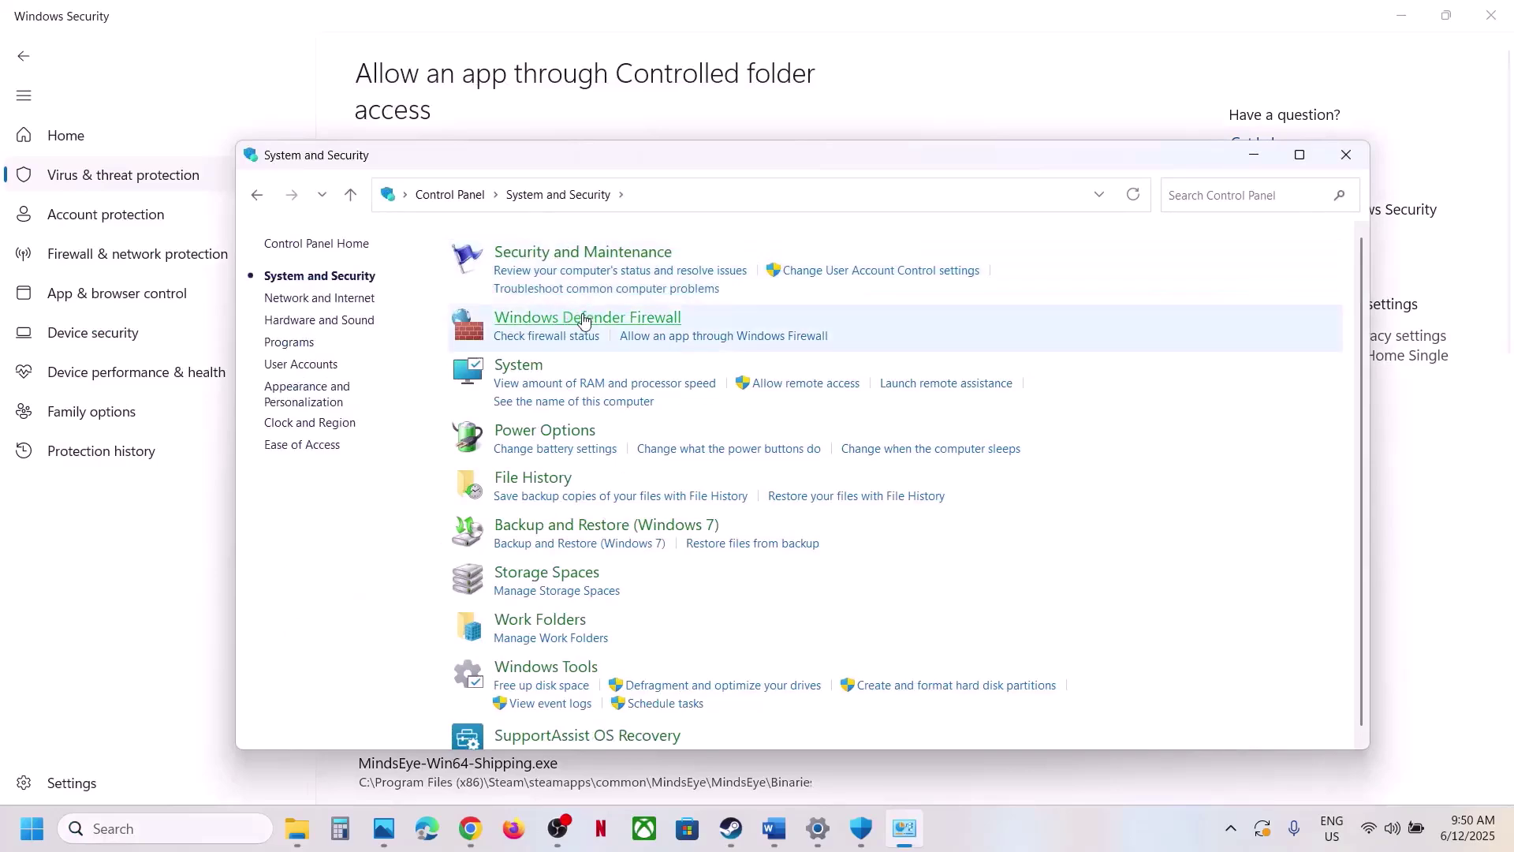
{"action": "left_click", "coordinate": [584, 319]}
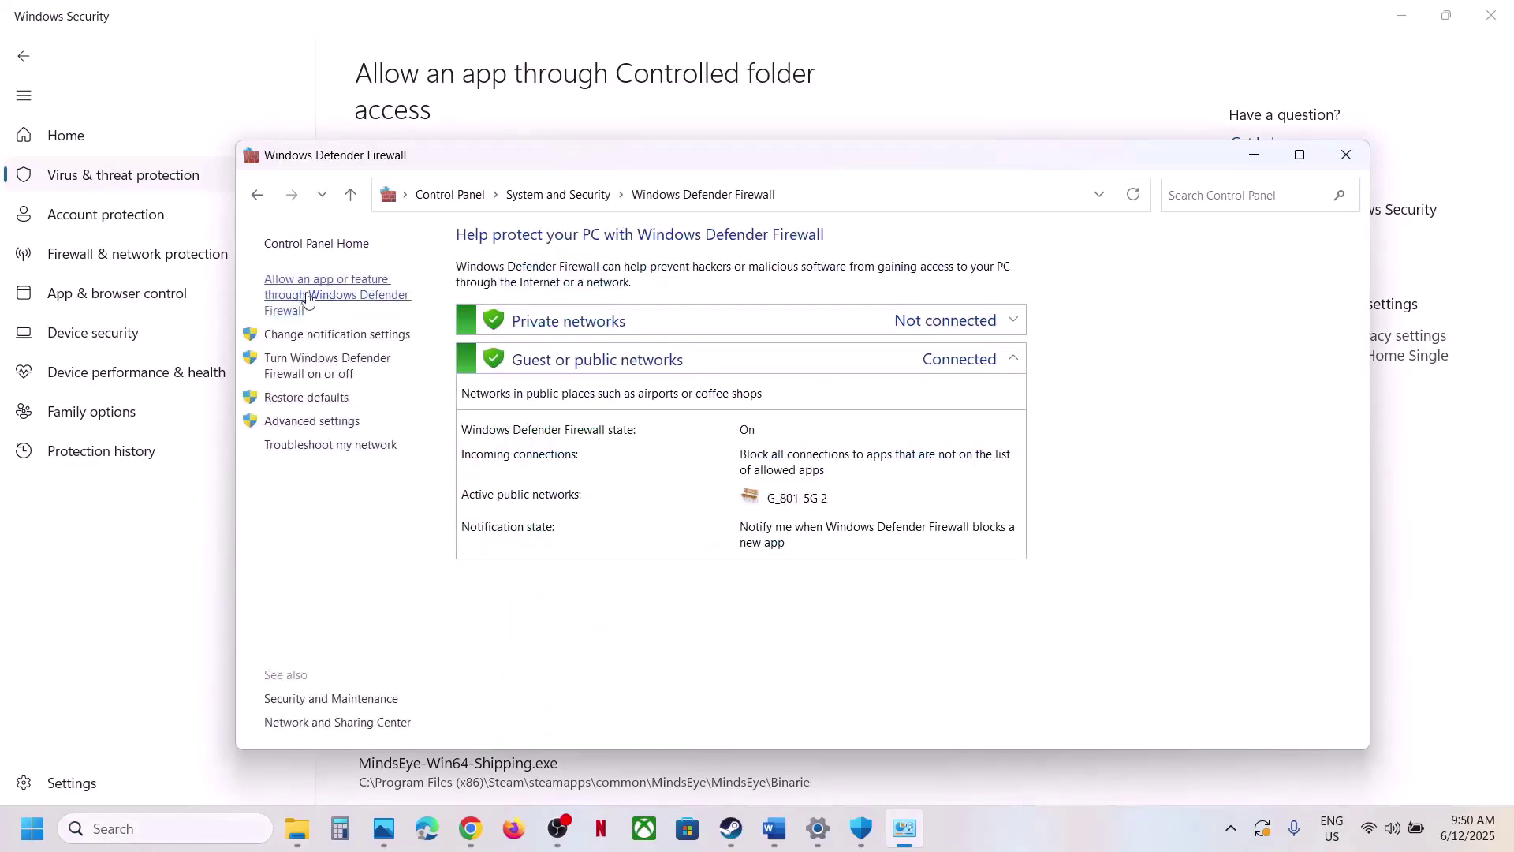
{"action": "left_click", "coordinate": [304, 298]}
{"action": "left_click", "coordinate": [1034, 299]}
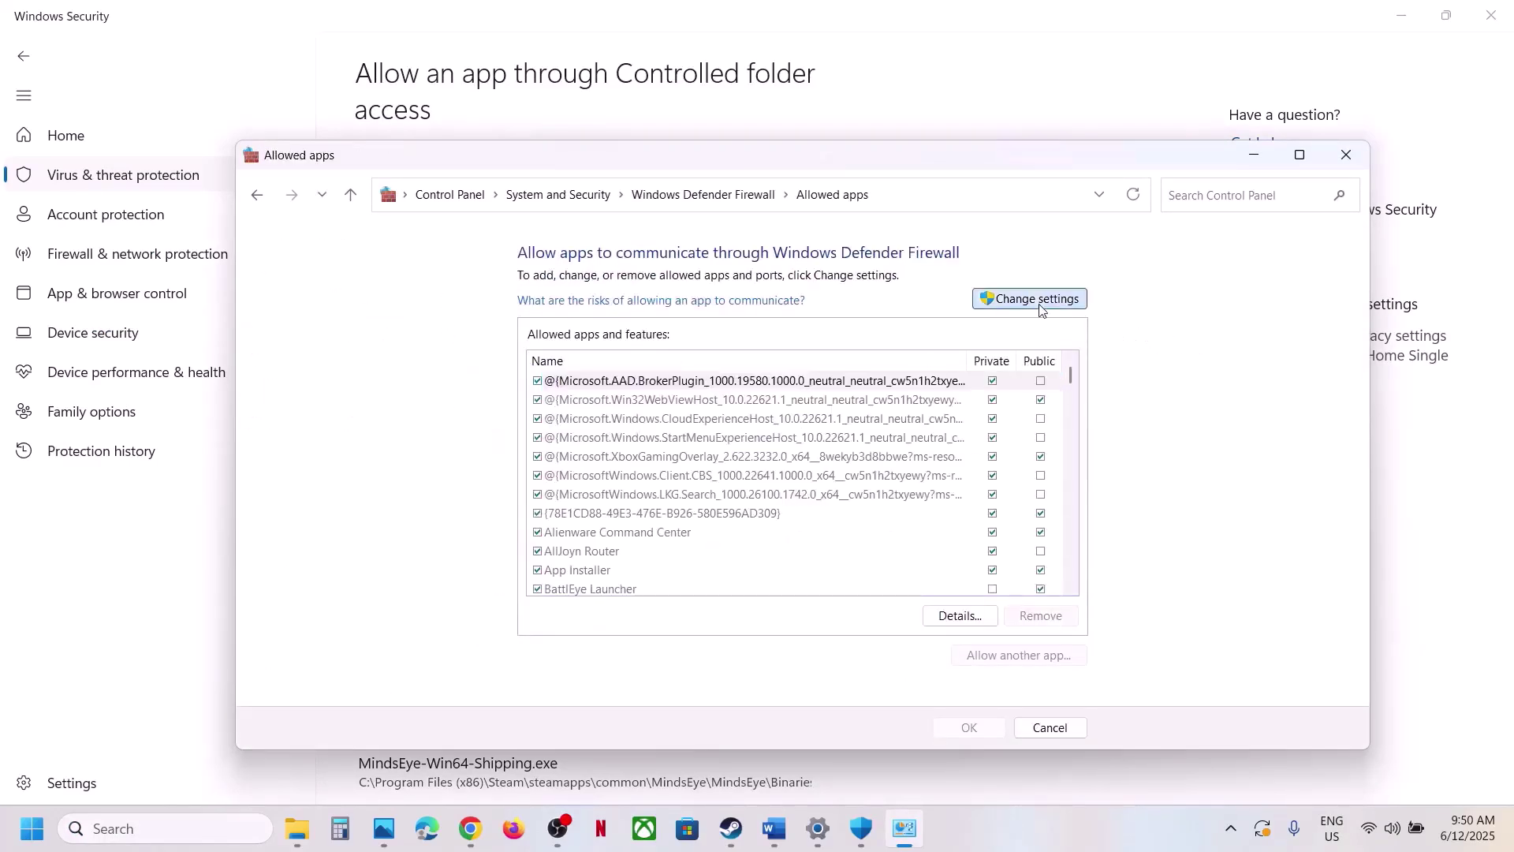
Try to add the SB application from the steamapps > common > StellarBlade folder to the firewall's allowed apps.
{"action": "left_click", "coordinate": [1008, 657]}
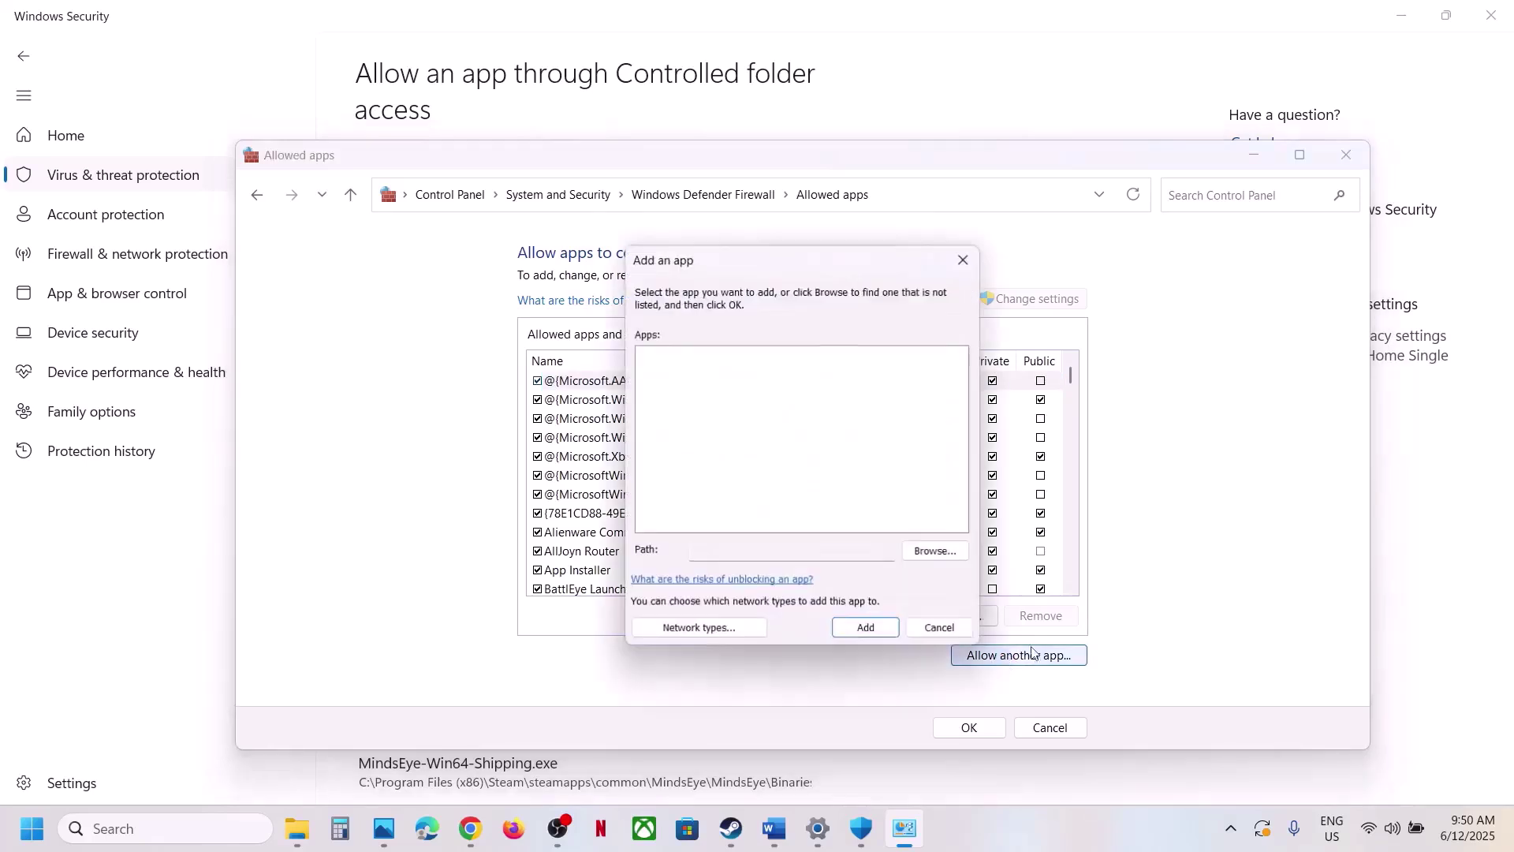
{"action": "left_click", "coordinate": [939, 557]}
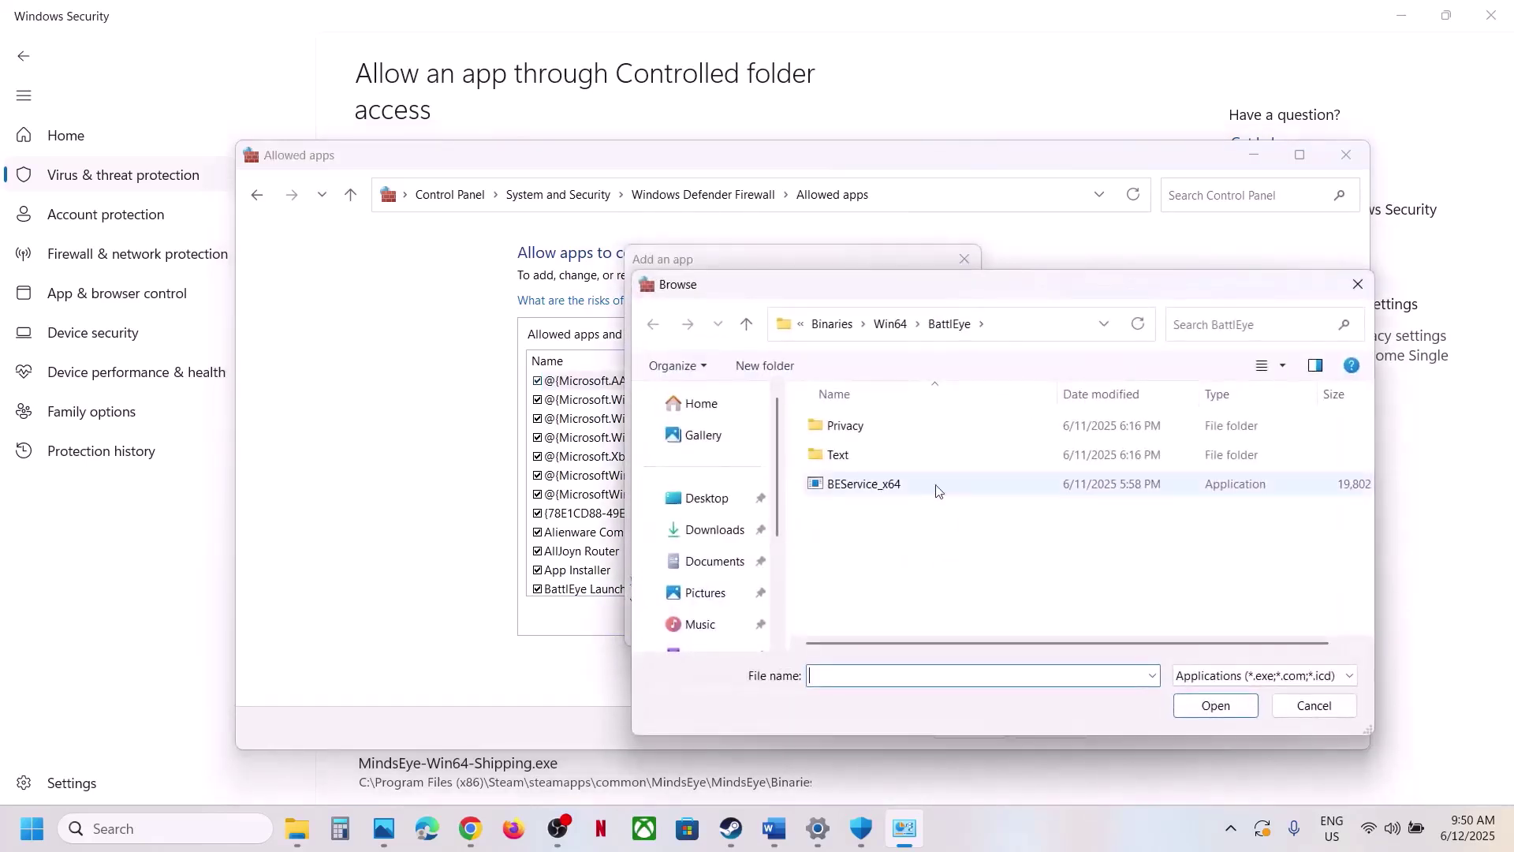
{"action": "left_click", "coordinate": [846, 332]}
{"action": "left_click", "coordinate": [854, 334]}
{"action": "left_click", "coordinate": [853, 335]}
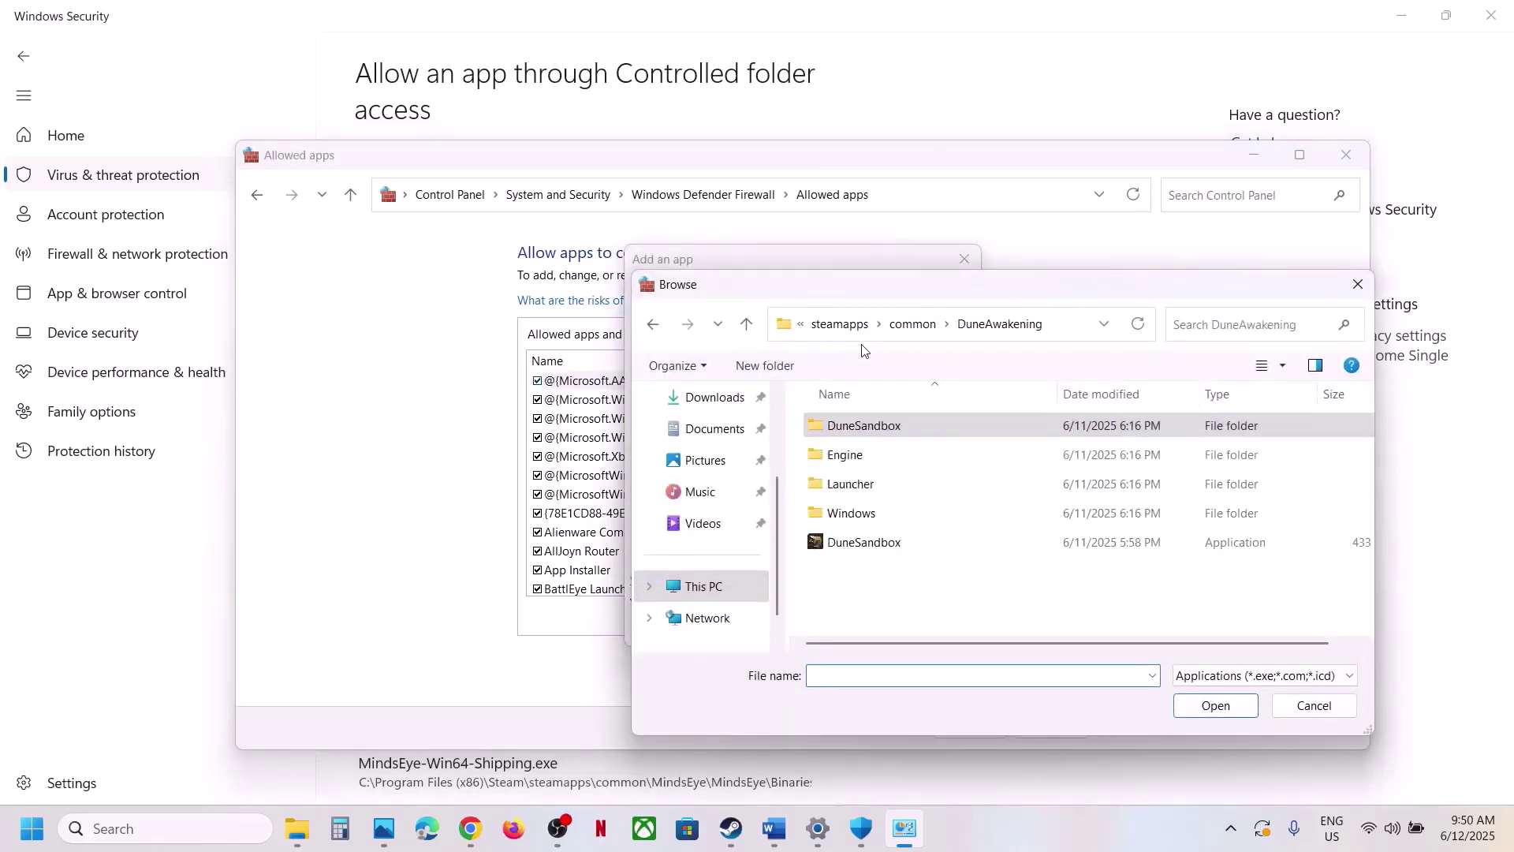
{"action": "left_click", "coordinate": [821, 333]}
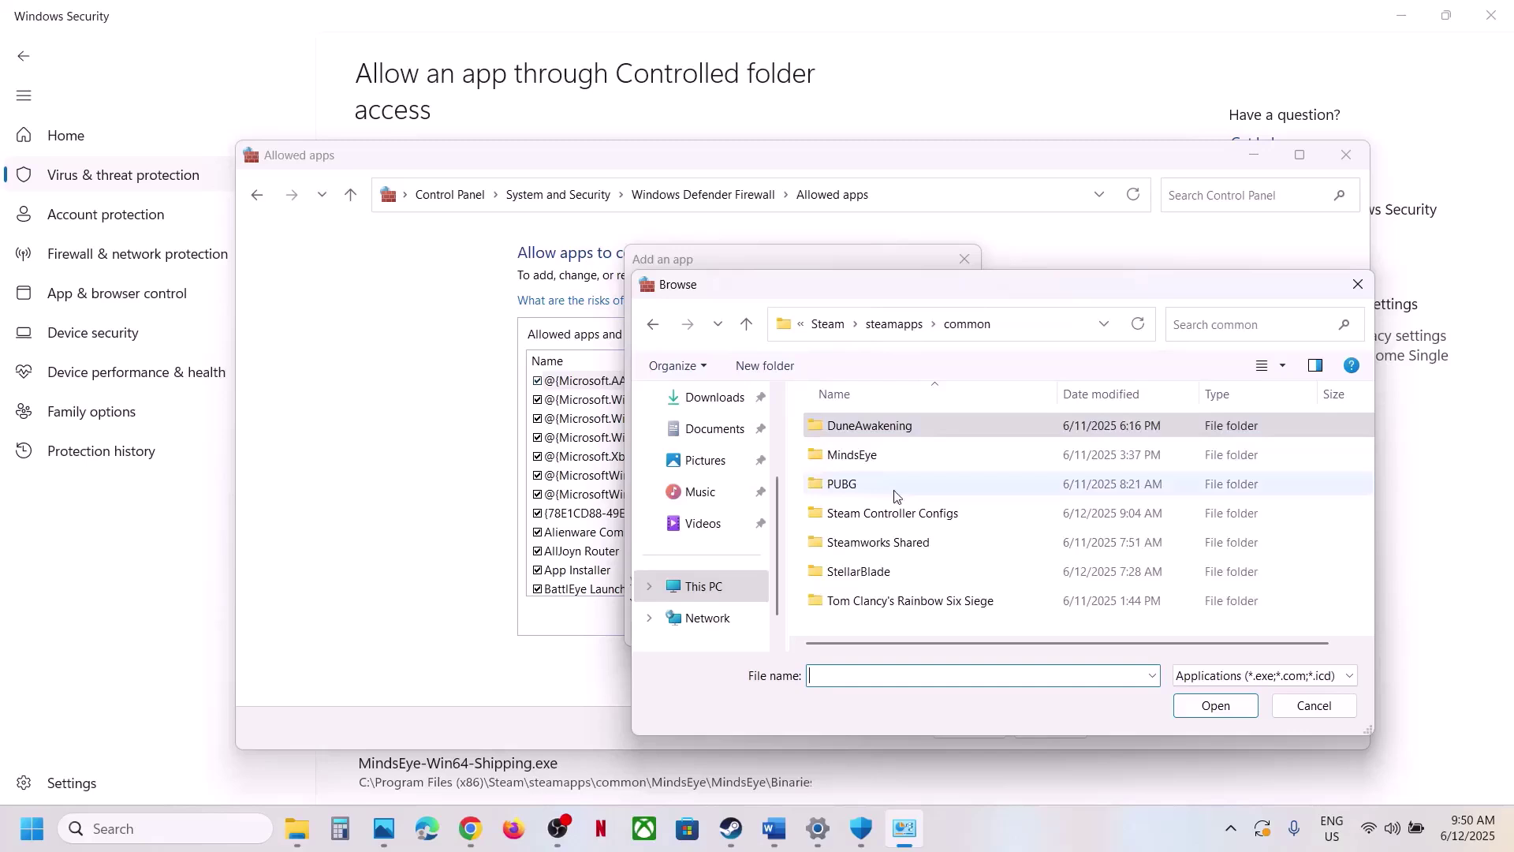
{"action": "double_click", "coordinate": [867, 572]}
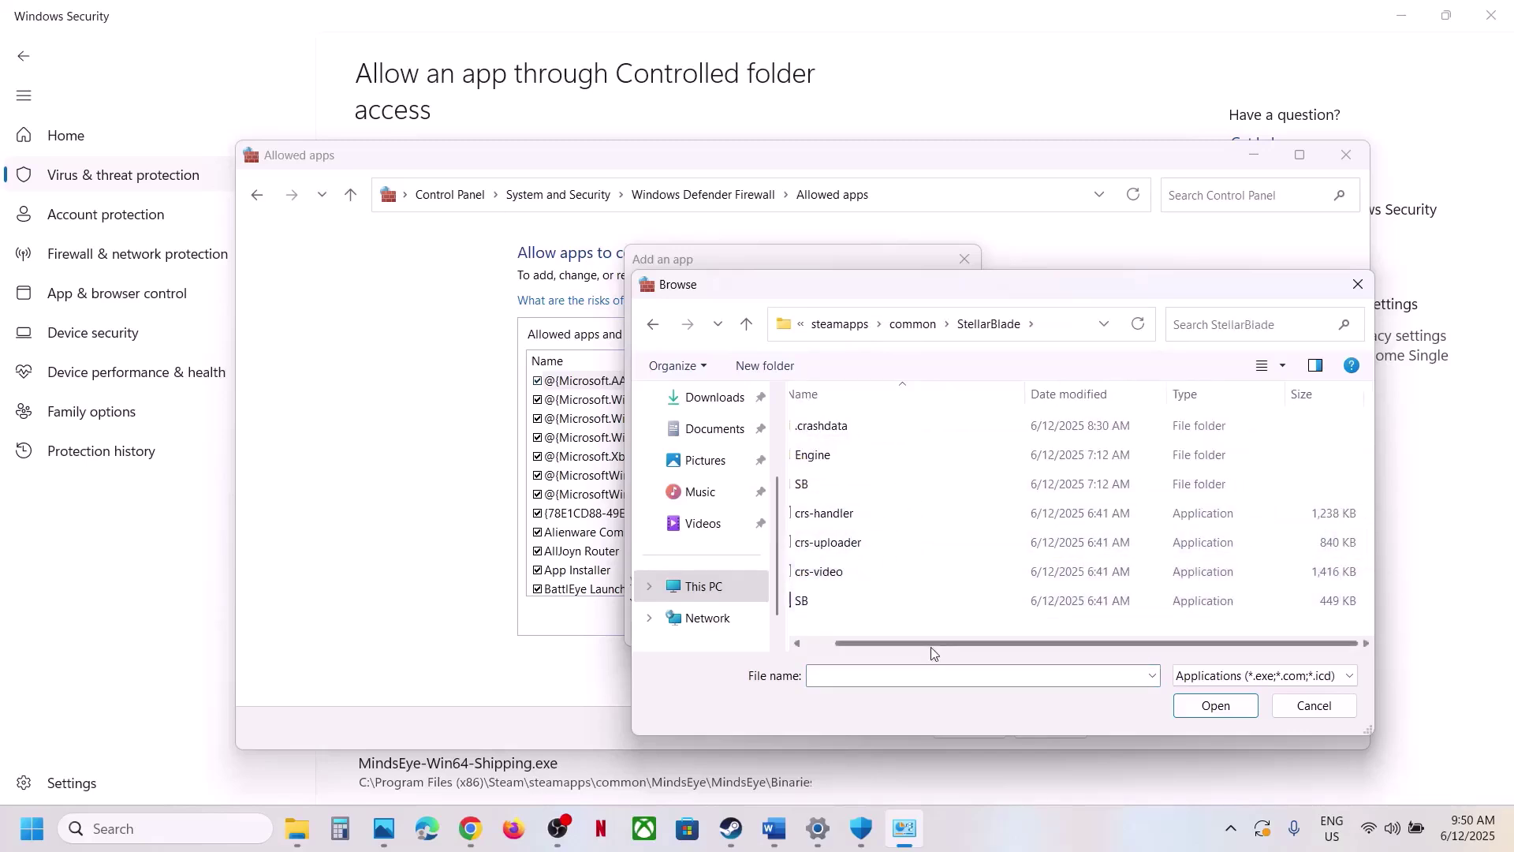
{"action": "left_click_drag", "start_coordinate": [931, 647], "coordinate": [866, 648]}
{"action": "left_click", "coordinate": [868, 602]}
{"action": "left_click", "coordinate": [1214, 706]}
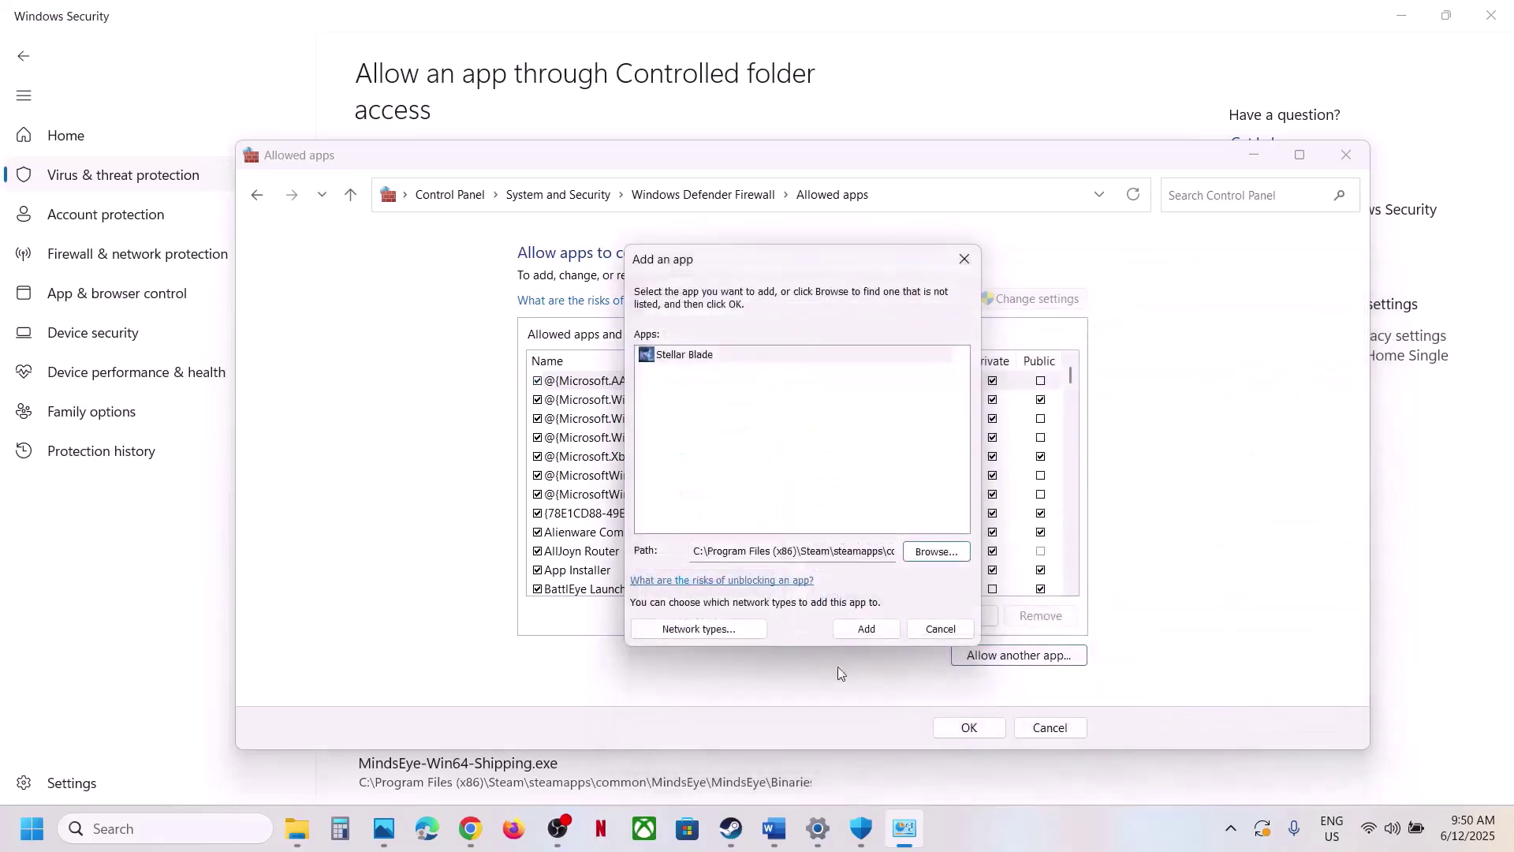
{"action": "left_click", "coordinate": [868, 629]}
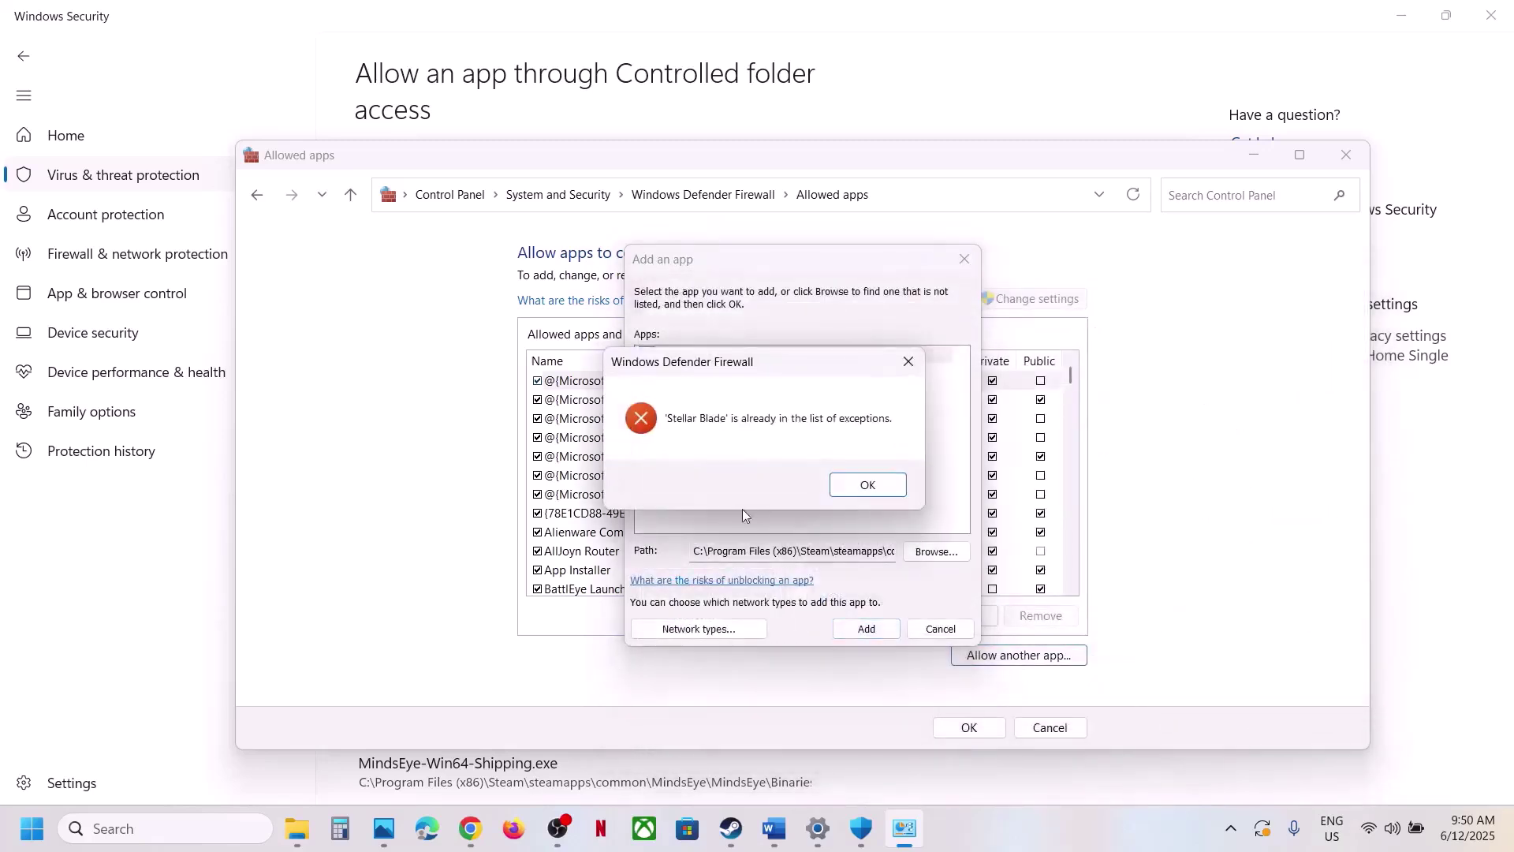
{"action": "left_click", "coordinate": [890, 490]}
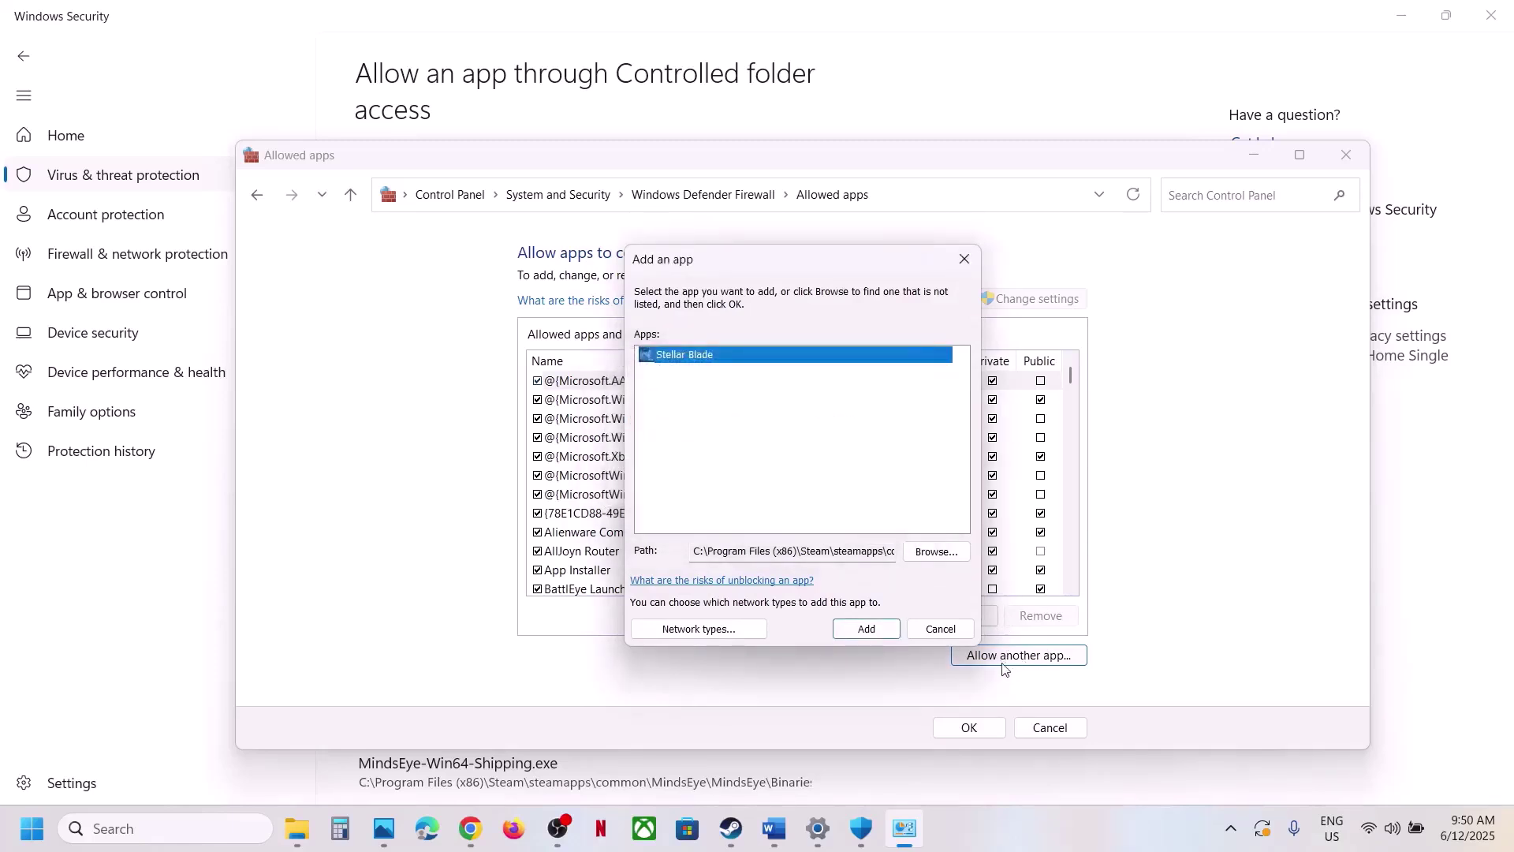
Try to add SB-Win64-Shipping from StellarBlade > SB > Binaries > Win64 to the firewall's allowed apps, and close the add dialog.
{"action": "left_click", "coordinate": [936, 552]}
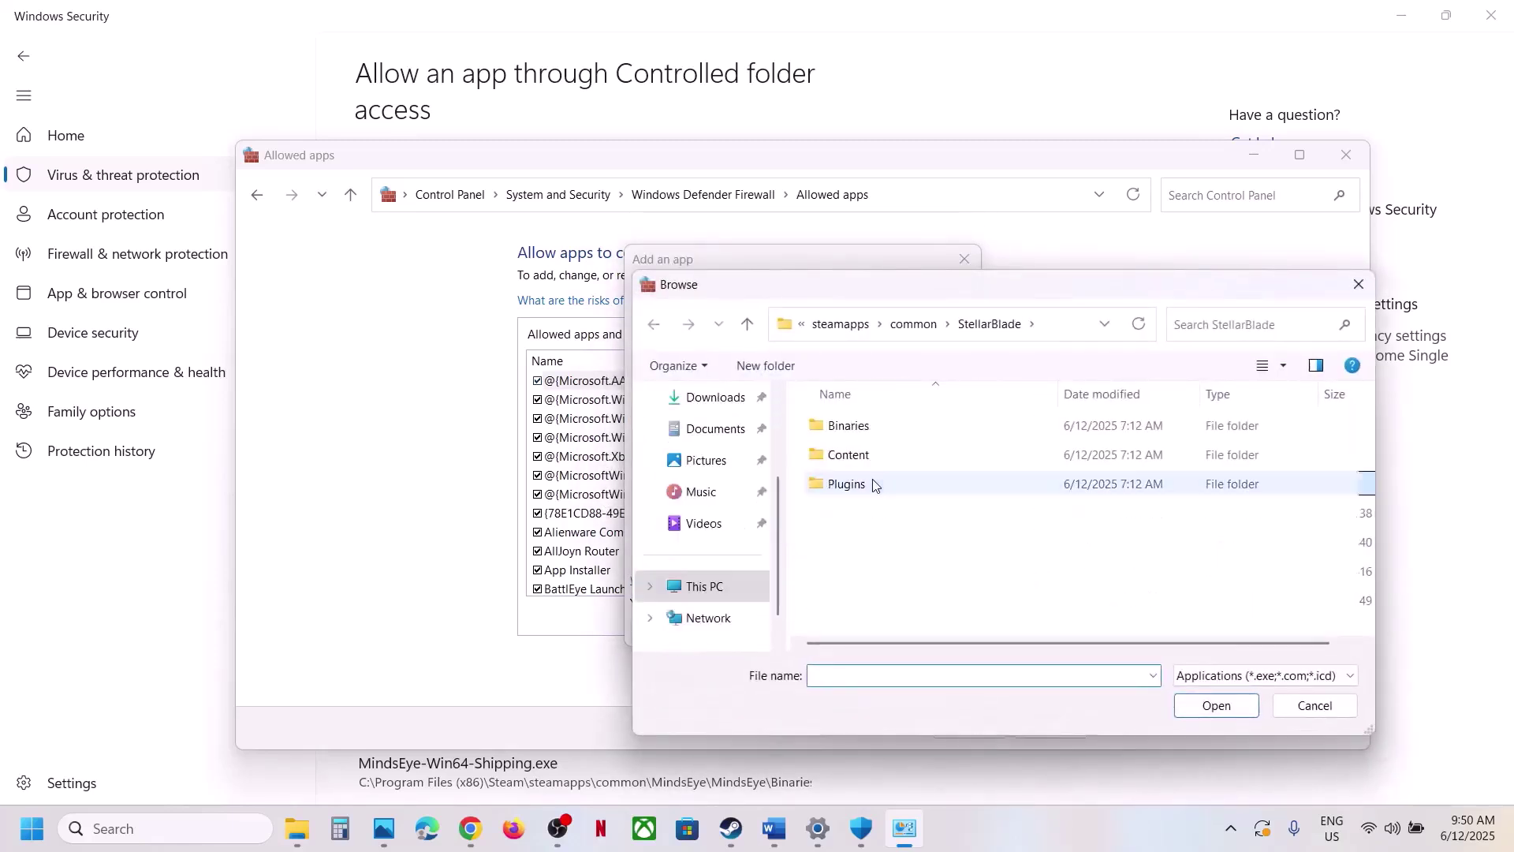
{"action": "double_click", "coordinate": [846, 426]}
{"action": "double_click", "coordinate": [848, 427]}
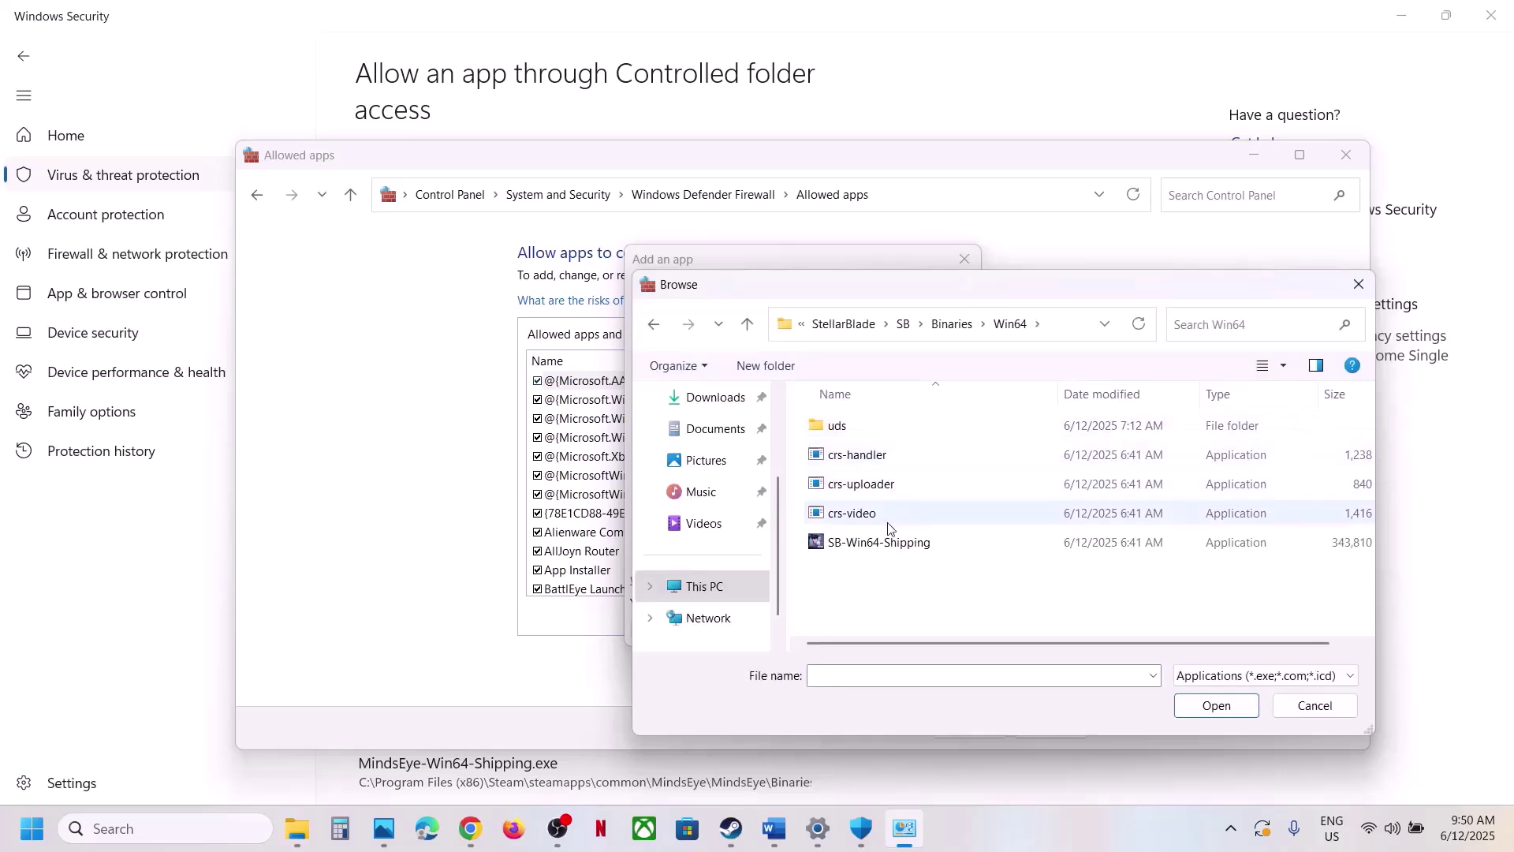
{"action": "left_click", "coordinate": [883, 543]}
{"action": "left_click", "coordinate": [1217, 705]}
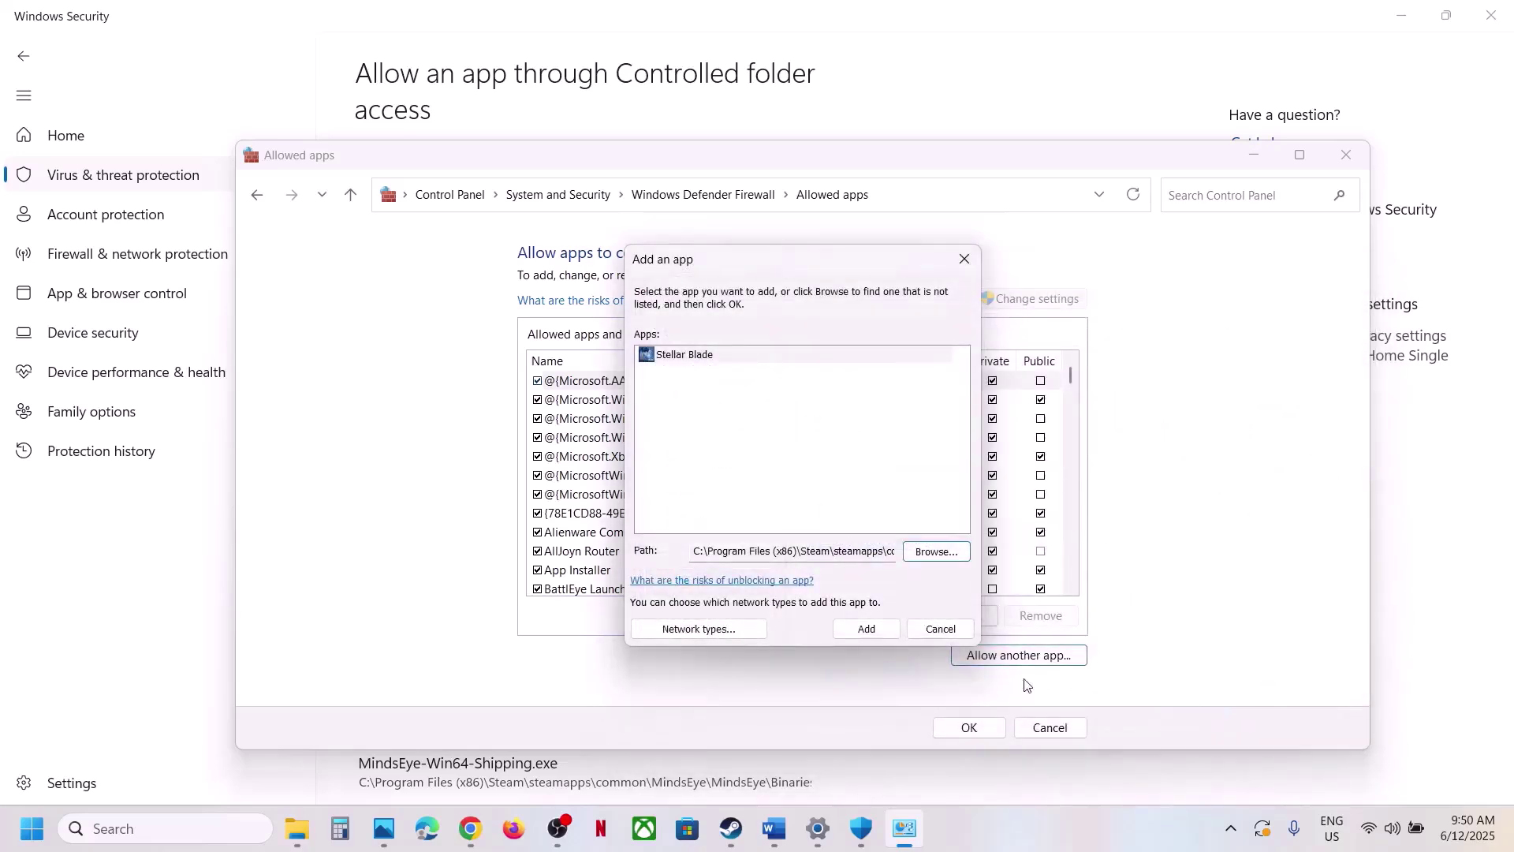
{"action": "left_click", "coordinate": [882, 636]}
{"action": "left_click", "coordinate": [843, 483]}
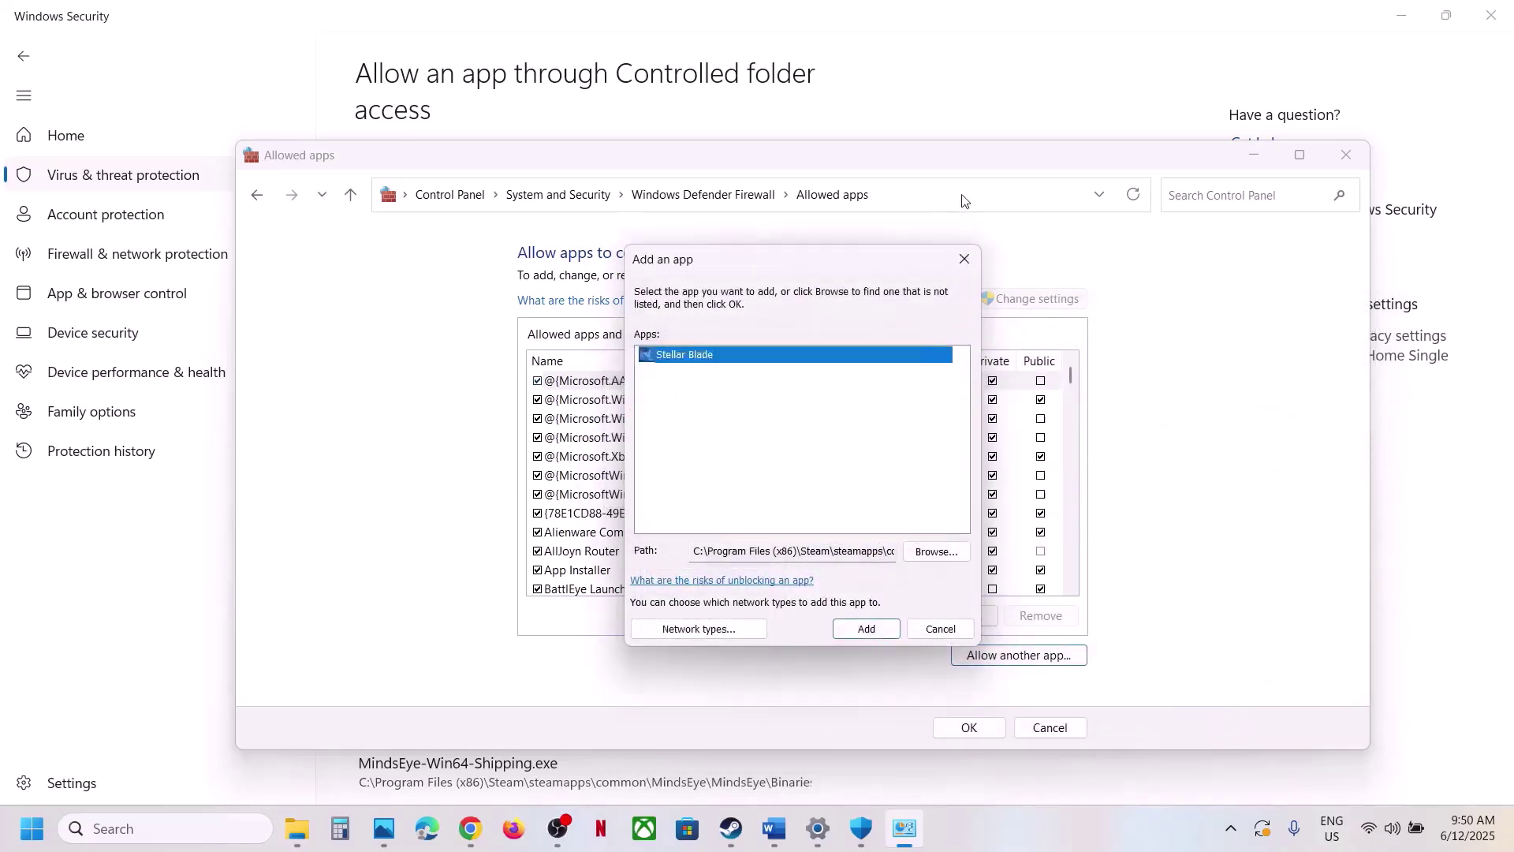
{"action": "left_click", "coordinate": [965, 259]}
Locate the Stellar Blade entry in the firewall's allowed apps, and close the open security, settings and folder windows.
{"action": "type", "text": "st"}
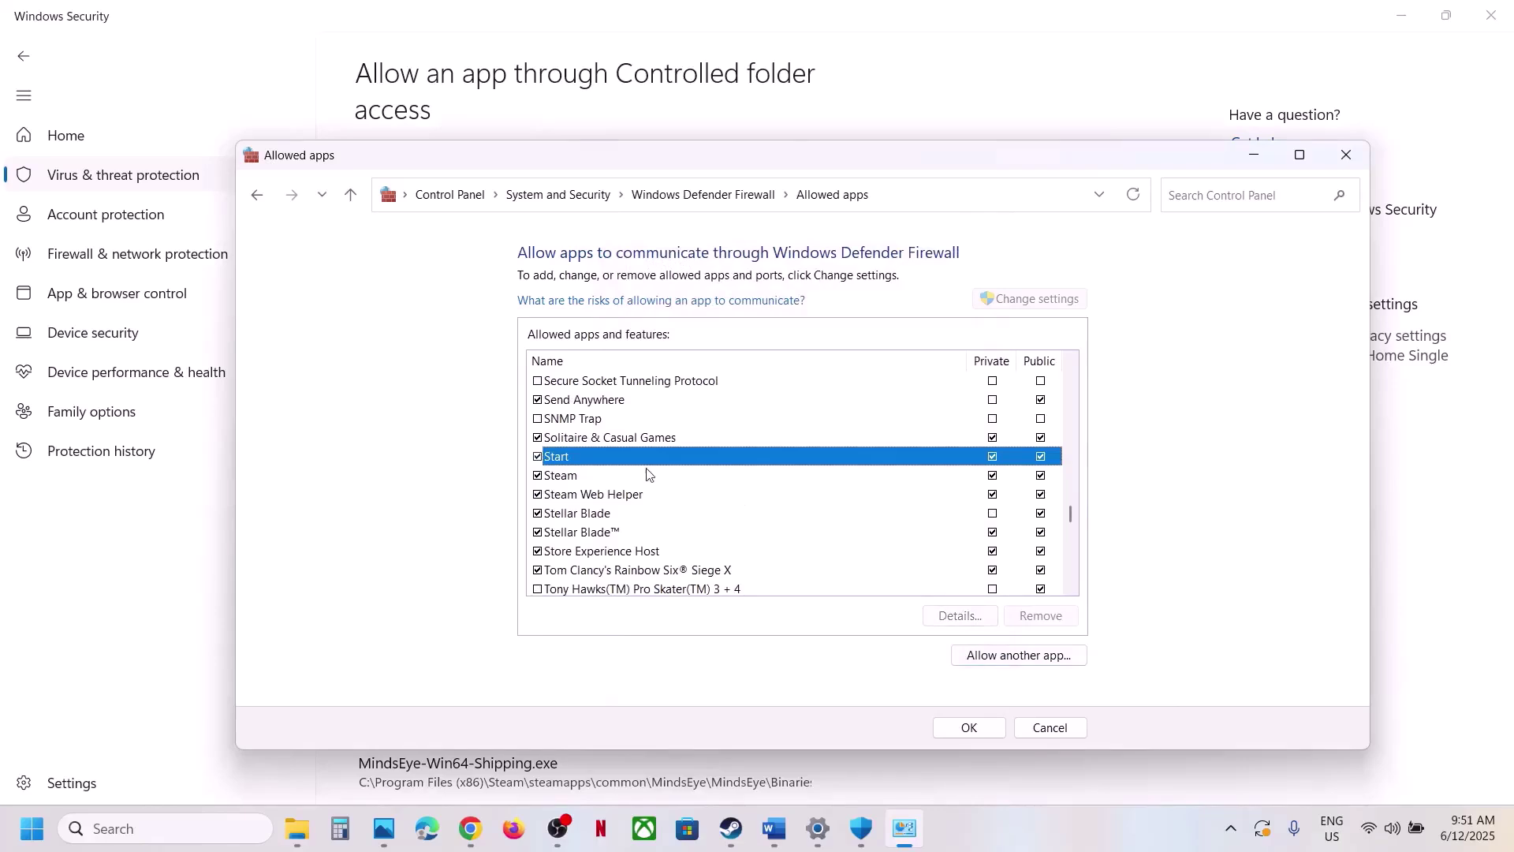
{"action": "left_click", "coordinate": [647, 517]}
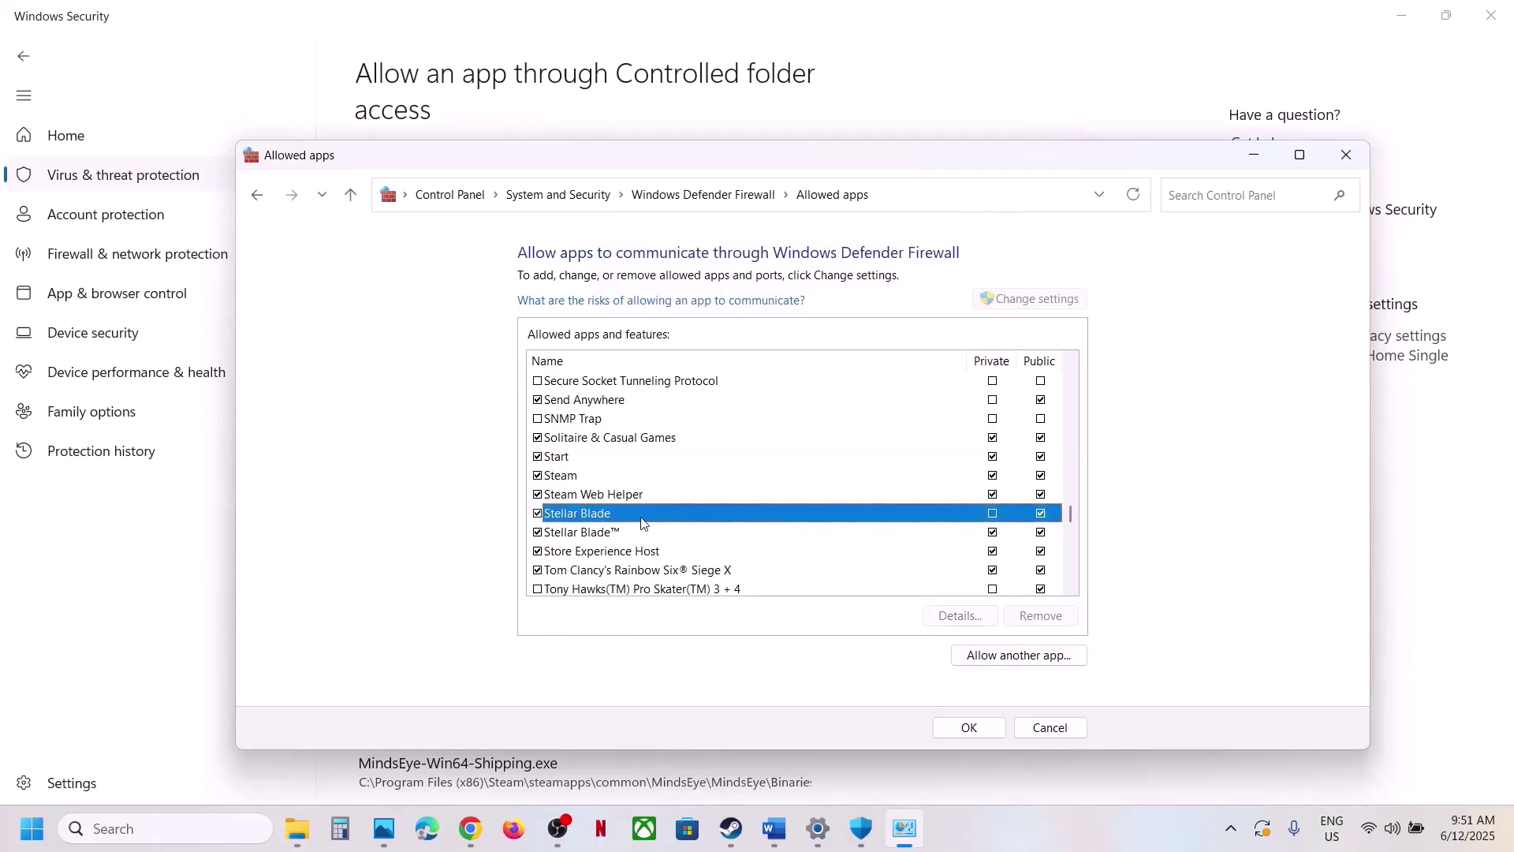
{"action": "left_click", "coordinate": [1346, 154]}
{"action": "left_click", "coordinate": [1491, 16]}
{"action": "left_click", "coordinate": [1490, 16]}
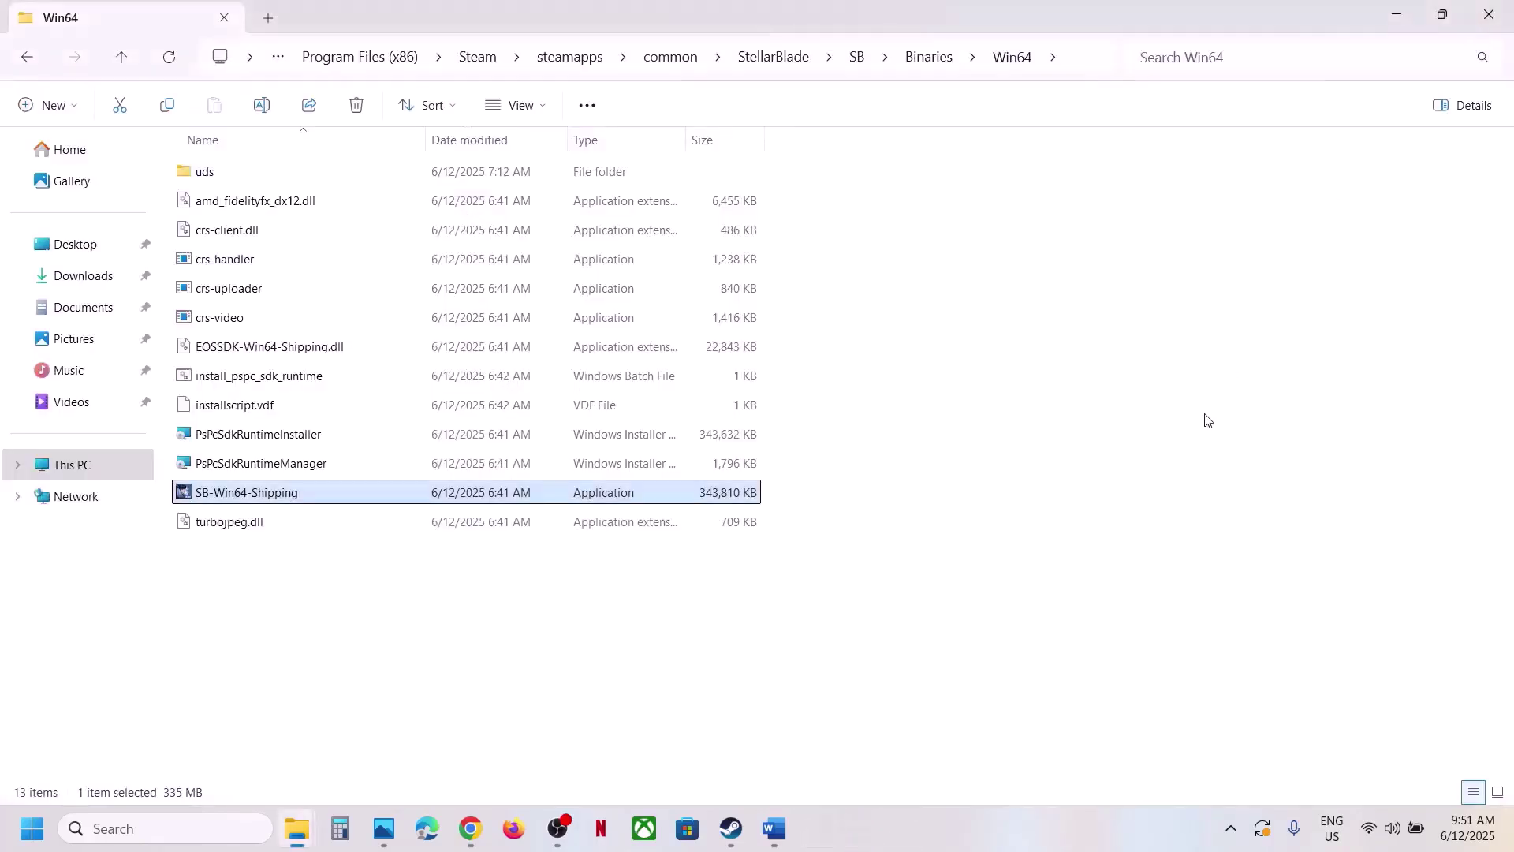
{"action": "left_click", "coordinate": [1493, 18]}
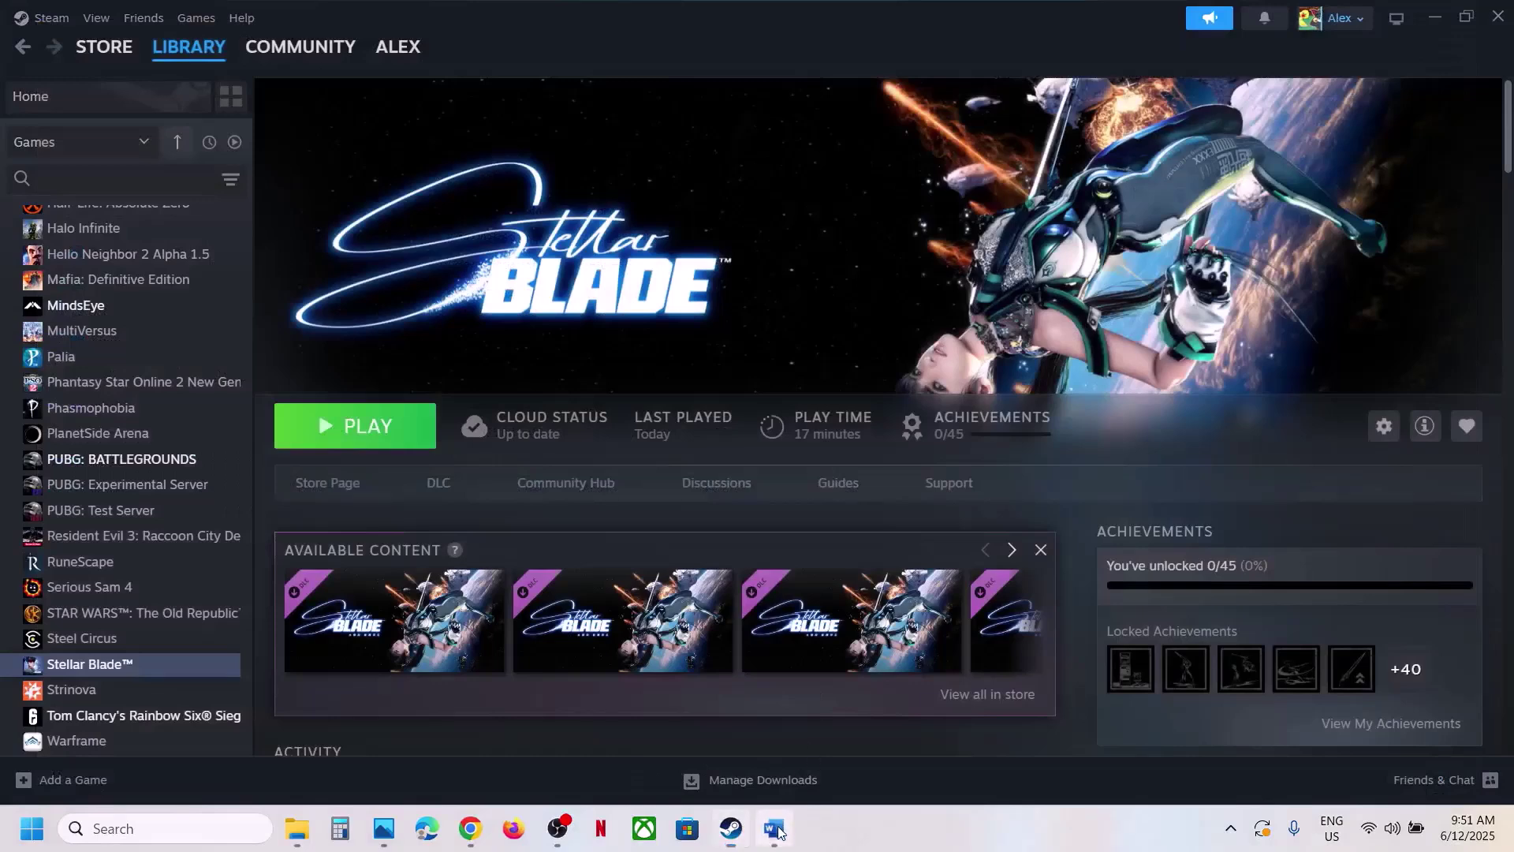
Switch to the Word document and read Step 7 about deleting the config folder.
{"action": "left_click", "coordinate": [775, 828]}
{"action": "scroll", "coordinate": [316, 546], "scroll_direction": "down", "scroll_amount": 4}
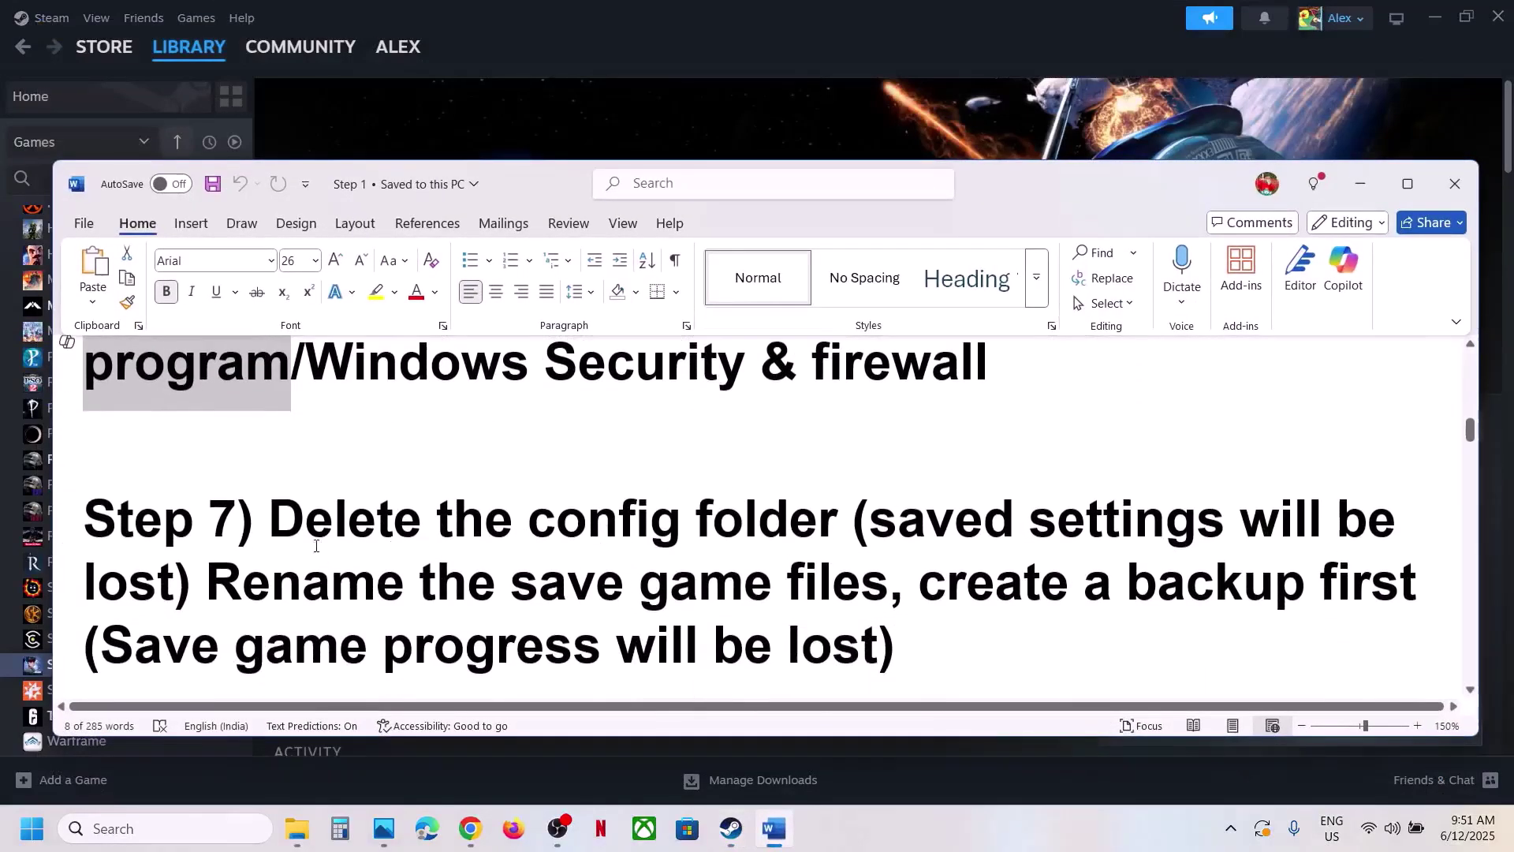
{"action": "left_click_drag", "start_coordinate": [316, 546], "coordinate": [170, 597]}
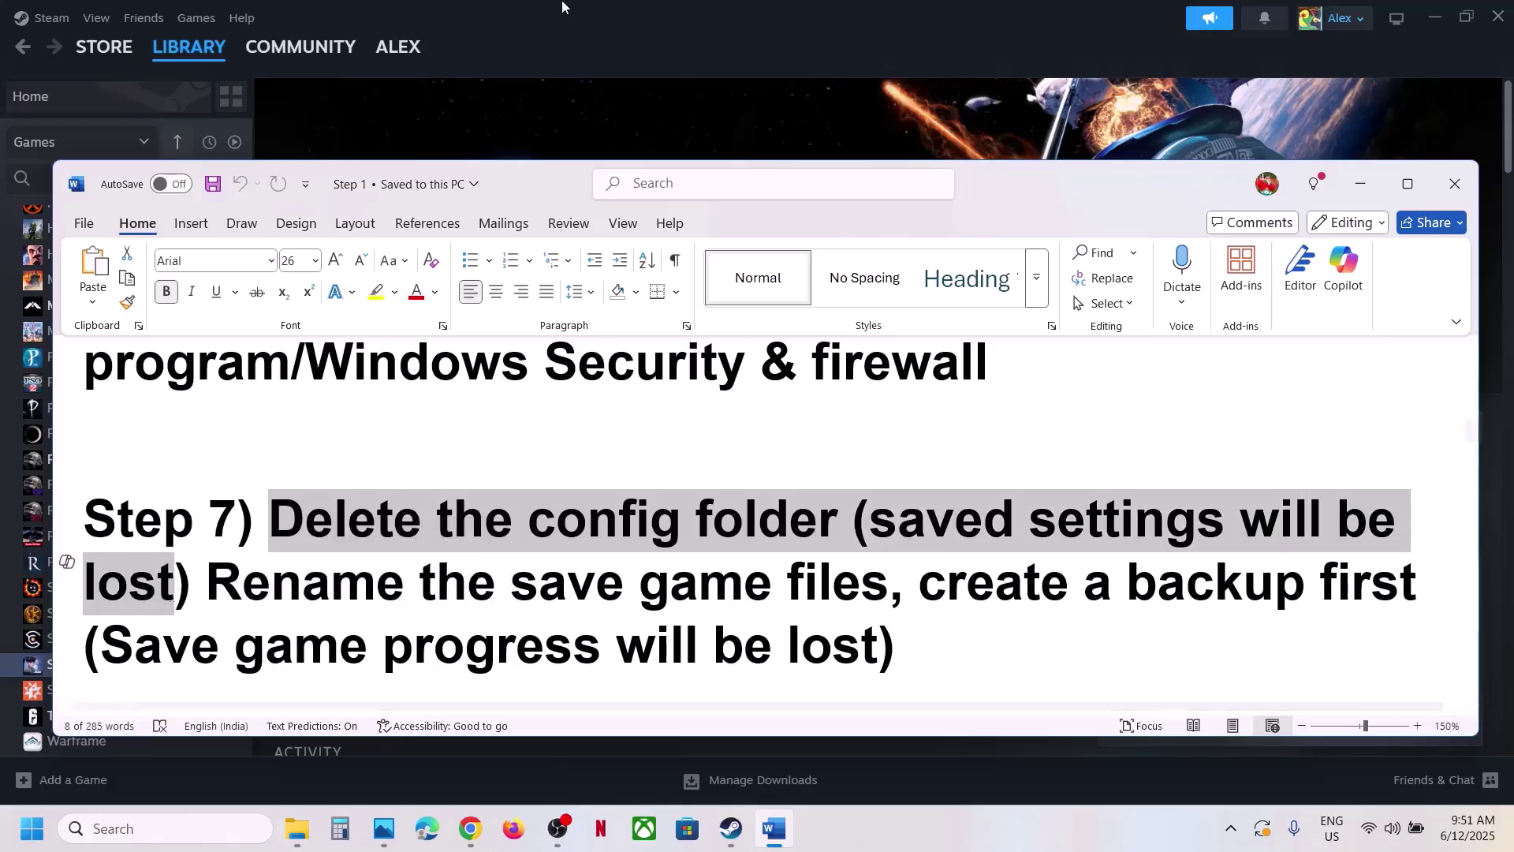
{"action": "left_click", "coordinate": [579, 97]}
Switch to File Explorer and open the Test profile folder under C: > Users.
{"action": "mouse_move", "coordinate": [291, 824]}
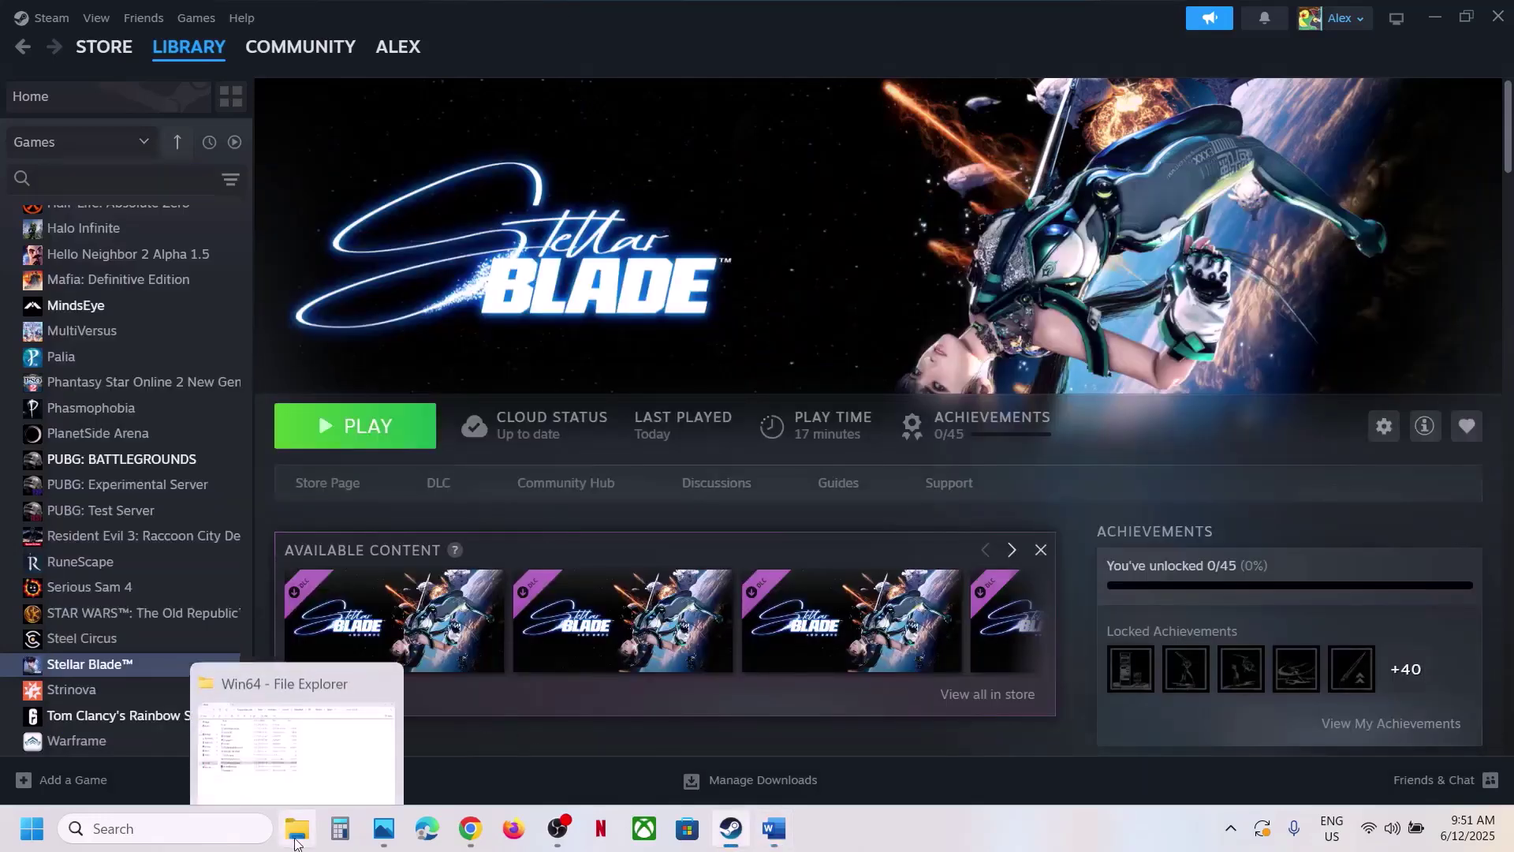
{"action": "left_click", "coordinate": [296, 734]}
{"action": "left_click", "coordinate": [82, 475]}
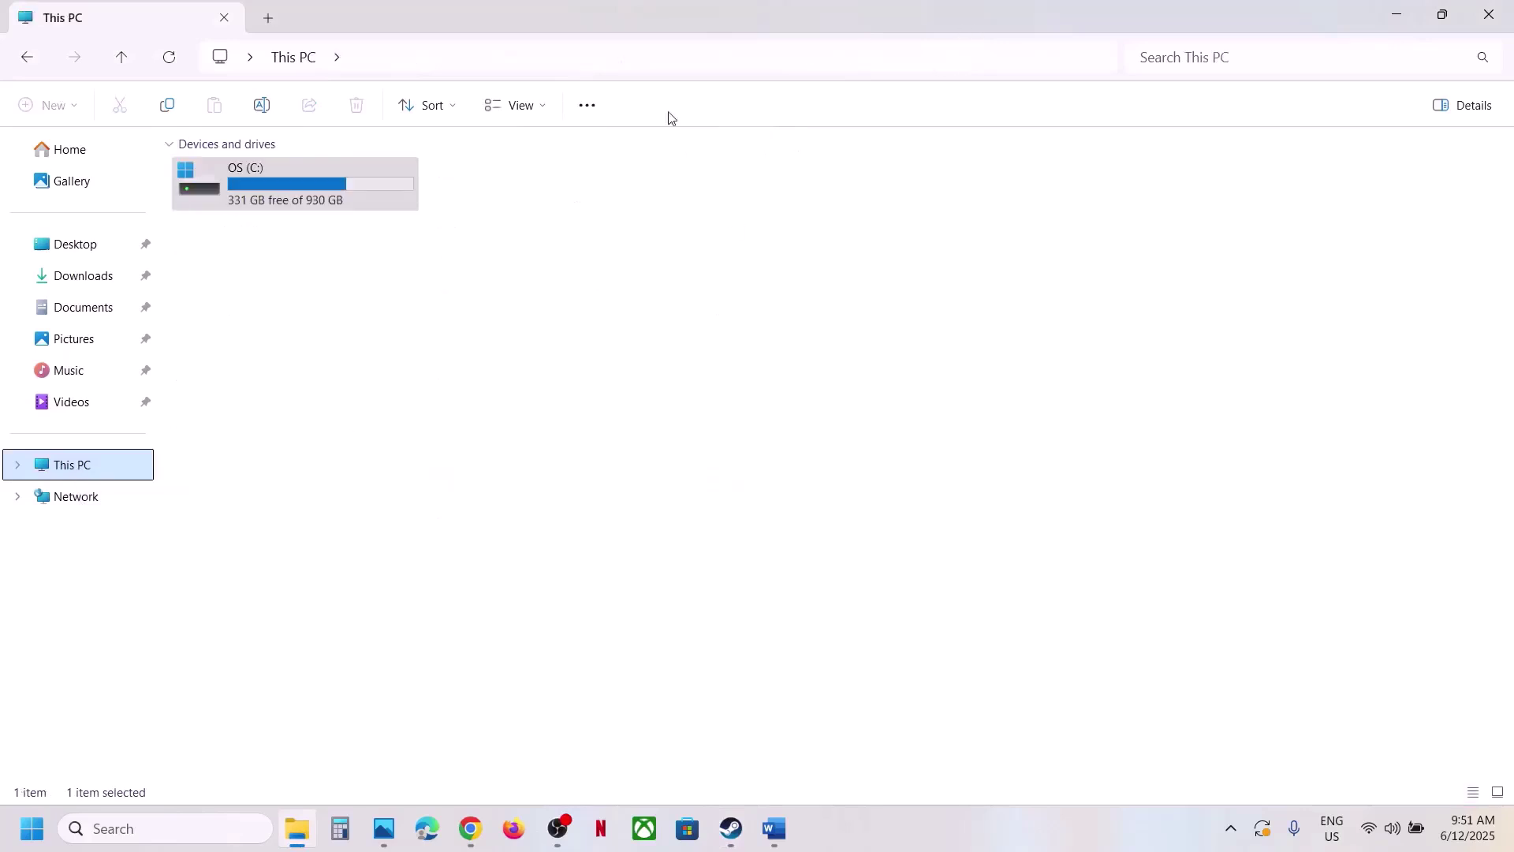
{"action": "double_click", "coordinate": [270, 183]}
{"action": "double_click", "coordinate": [204, 552]}
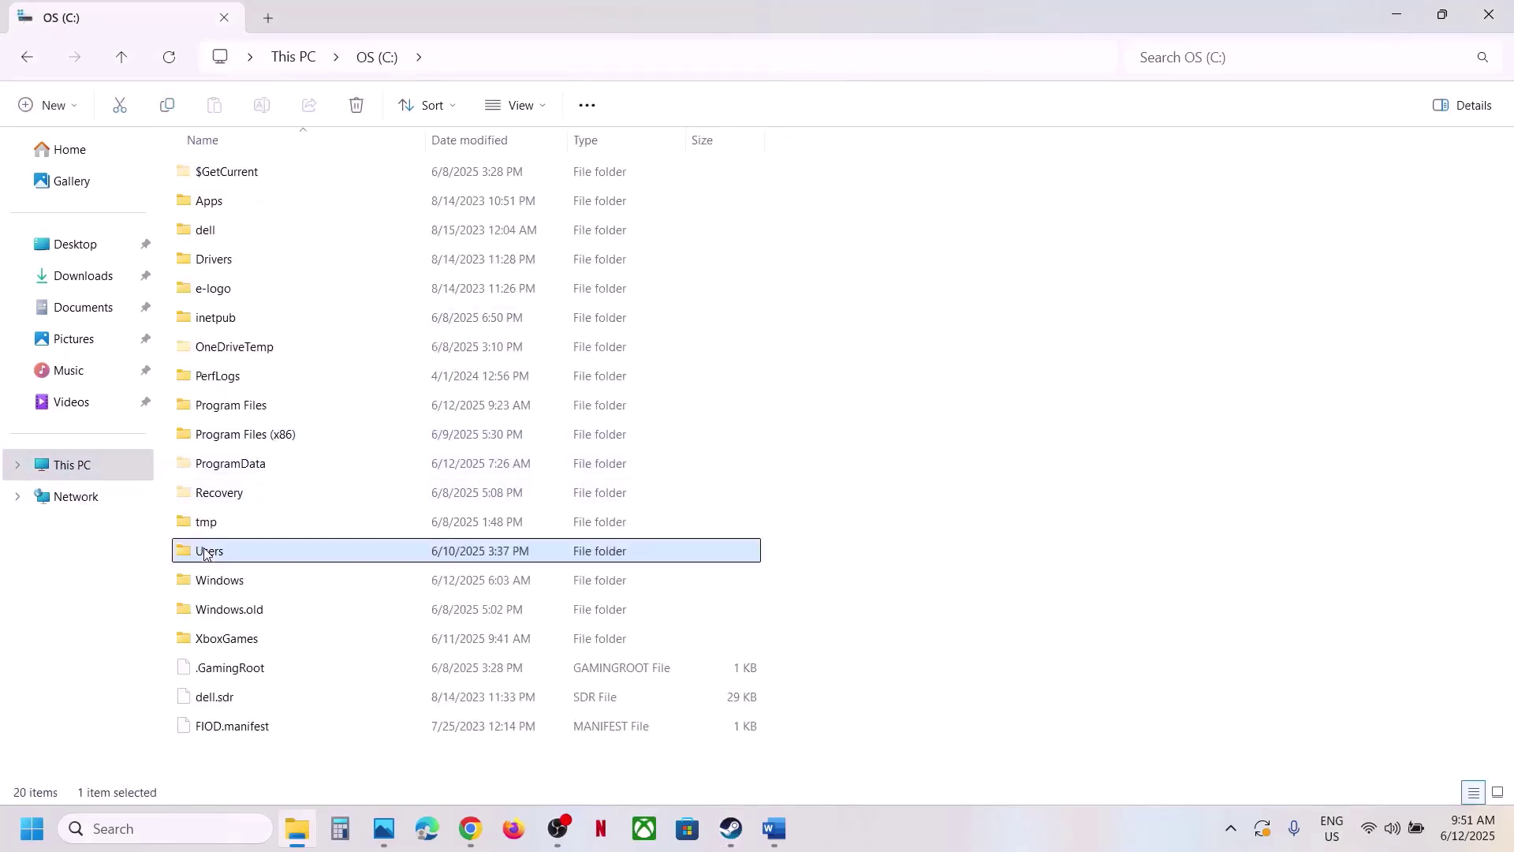
{"action": "left_click", "coordinate": [214, 175]}
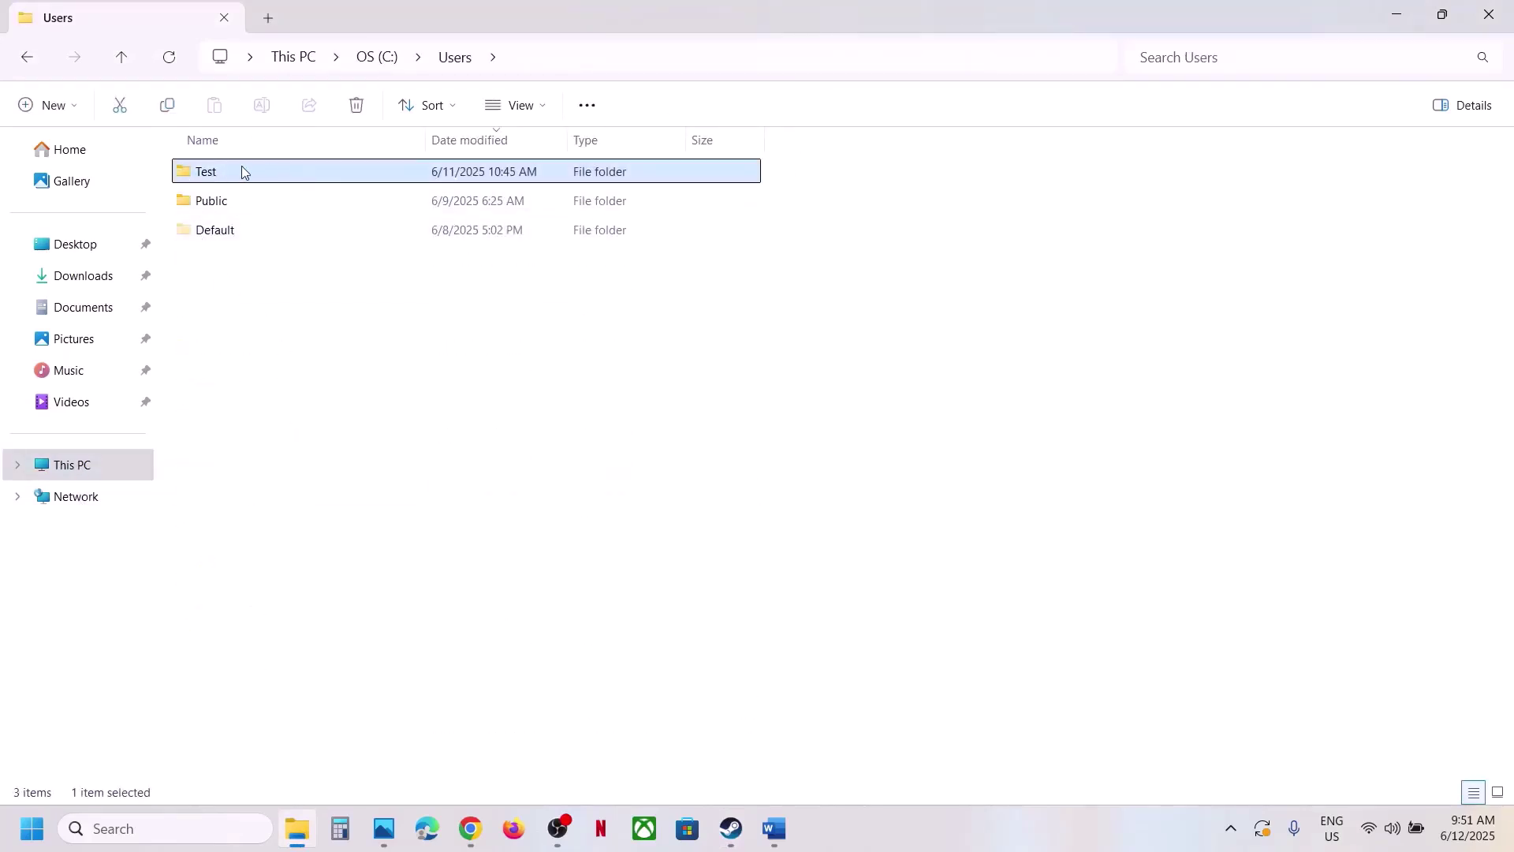
{"action": "double_click", "coordinate": [242, 172]}
Check the Hidden items view option for the AppData folder, and open AppData > Local.
{"action": "left_click", "coordinate": [262, 203]}
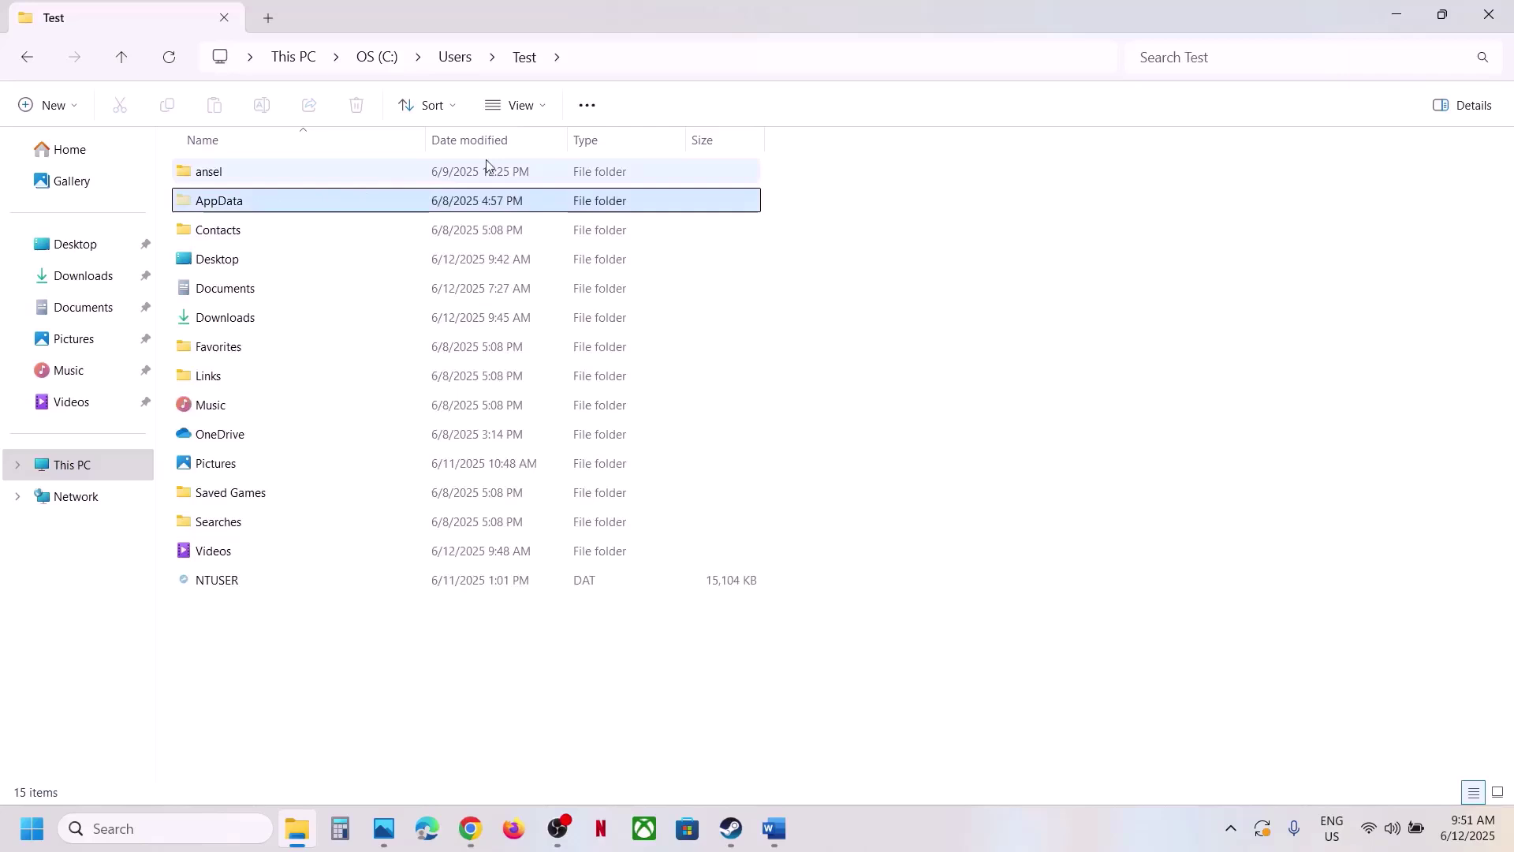
{"action": "left_click", "coordinate": [548, 109]}
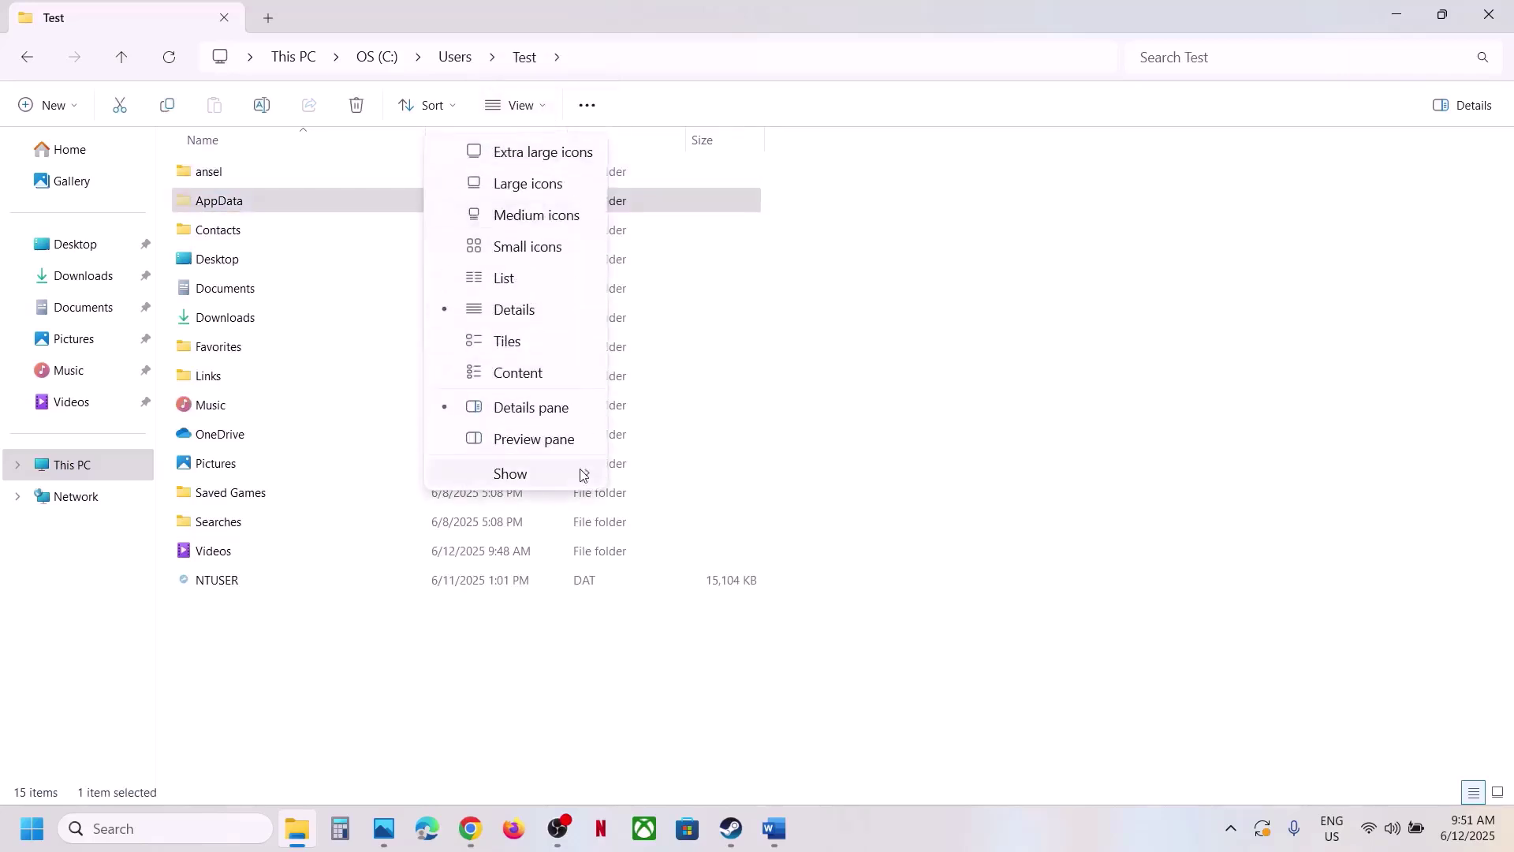
{"action": "left_click", "coordinate": [583, 474]}
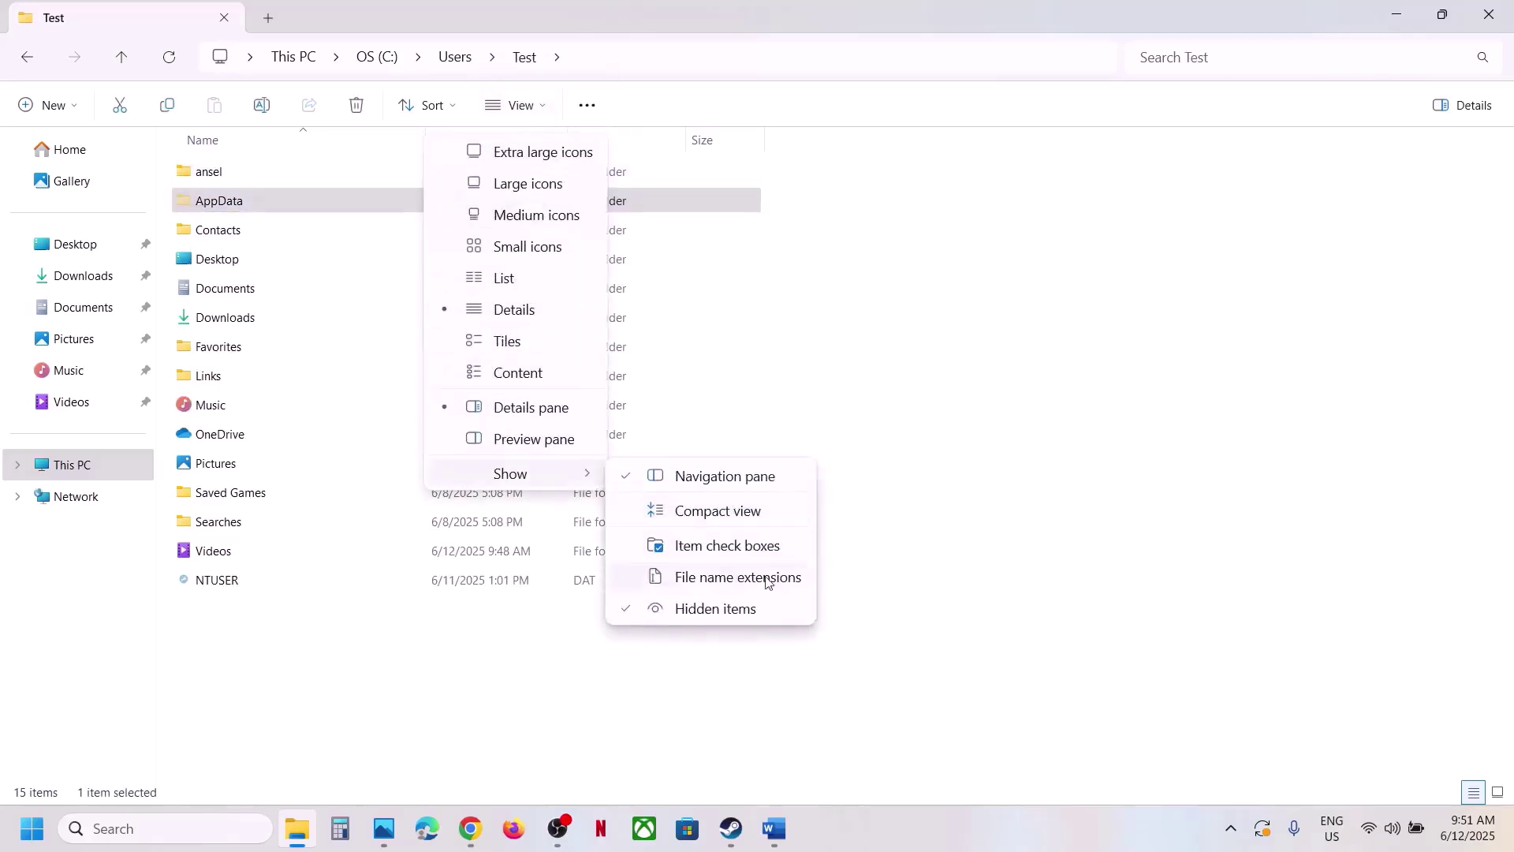
{"action": "double_click", "coordinate": [225, 203]}
{"action": "left_click", "coordinate": [235, 181]}
{"action": "double_click", "coordinate": [235, 181]}
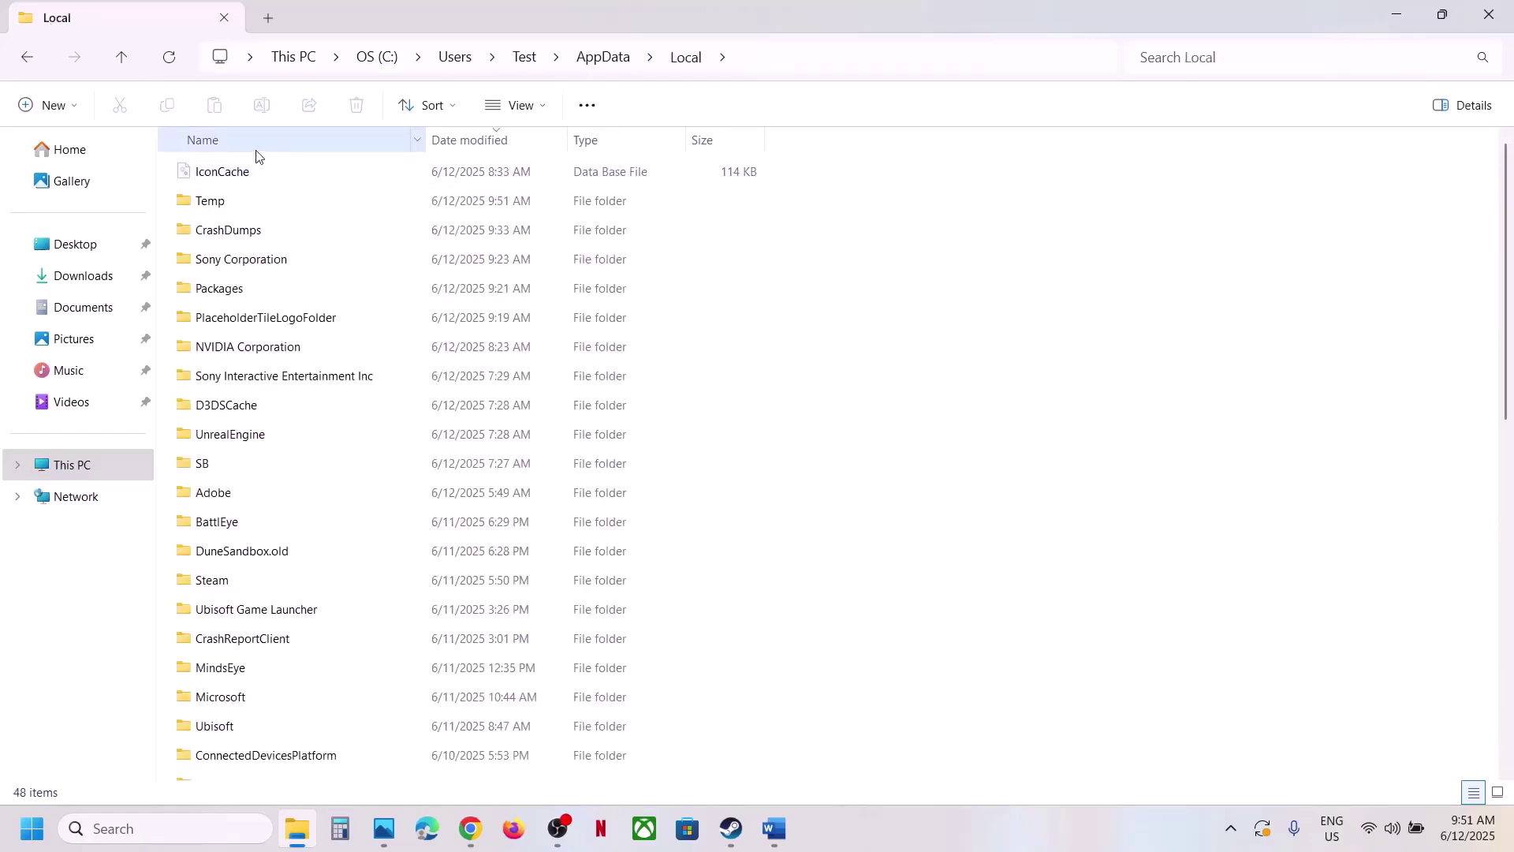
Open SB > Saved inside the Local folder and copy its Config folder.
{"action": "left_click", "coordinate": [209, 468]}
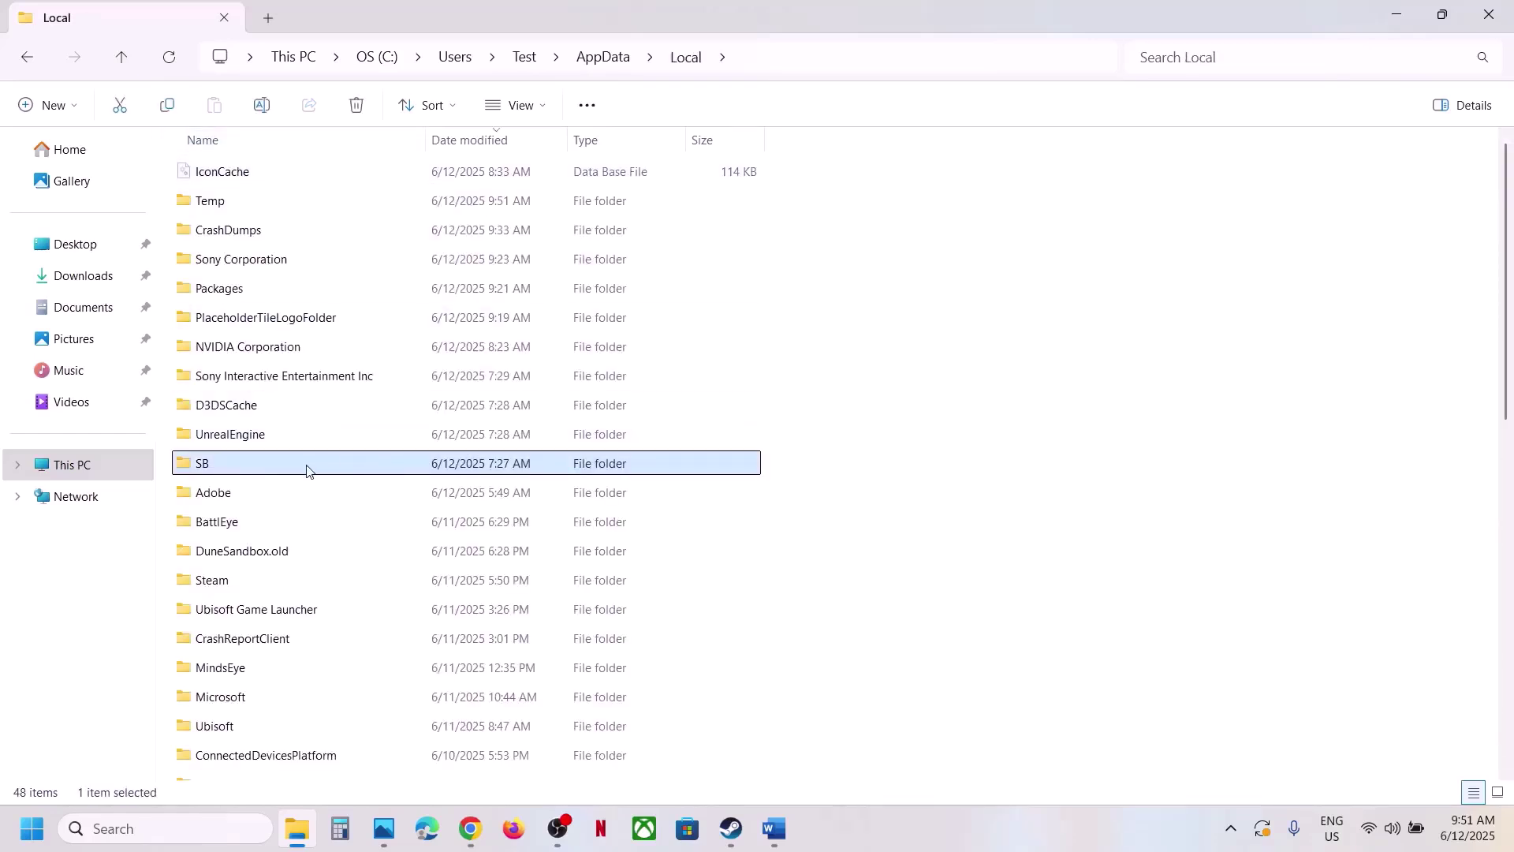
{"action": "double_click", "coordinate": [302, 467]}
{"action": "double_click", "coordinate": [214, 172]}
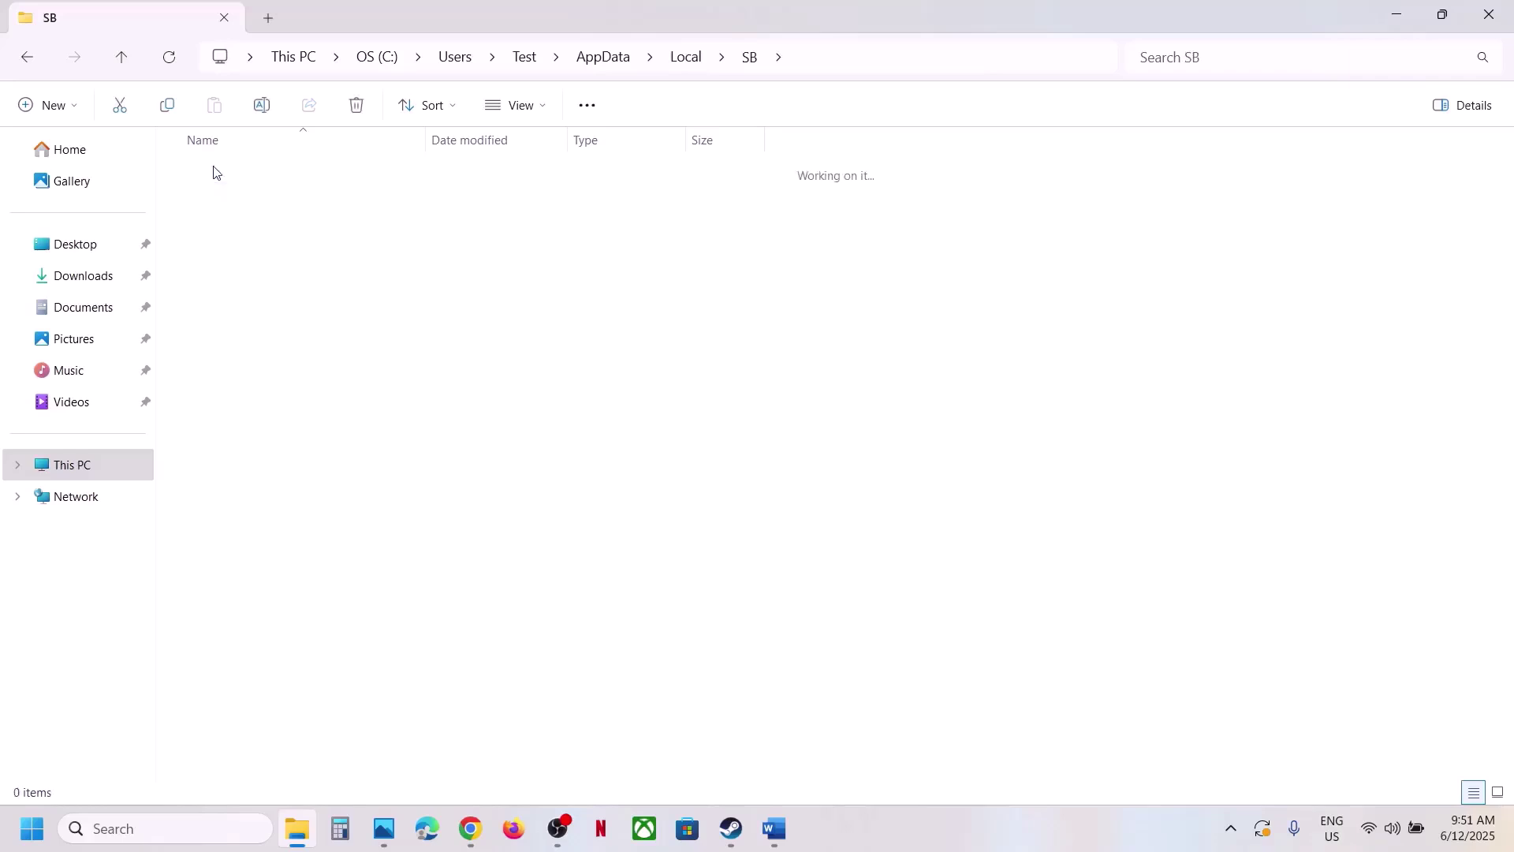
{"action": "left_click", "coordinate": [227, 174]}
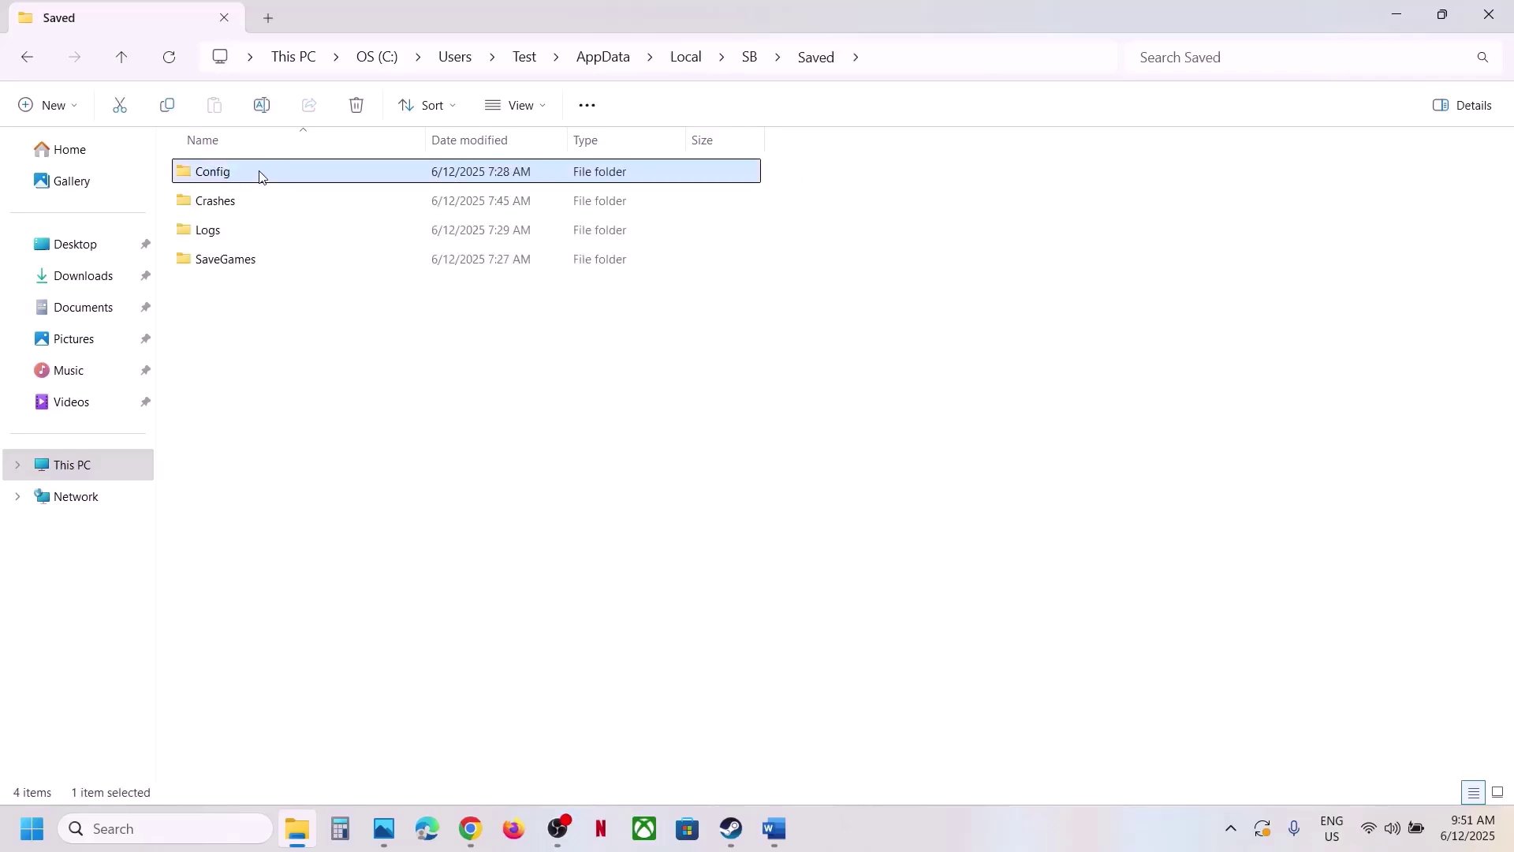
{"action": "right_click", "coordinate": [262, 177]}
{"action": "left_click", "coordinate": [362, 198]}
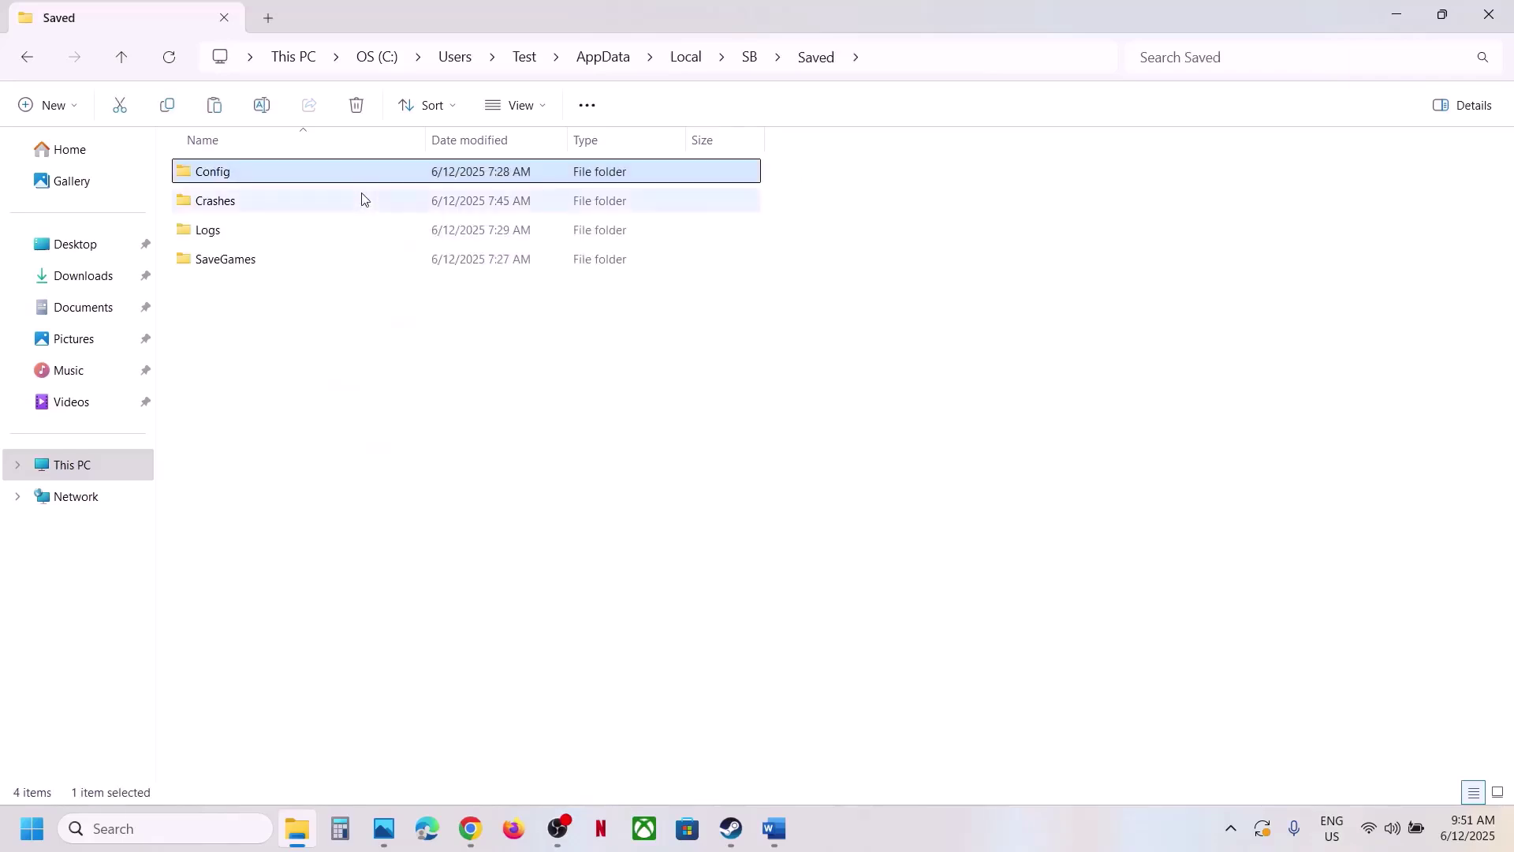
Paste the copied Config folder onto the desktop and move it to the middle of the desktop.
{"action": "key", "text": "super+d"}
{"action": "key", "text": "ctrl+v"}
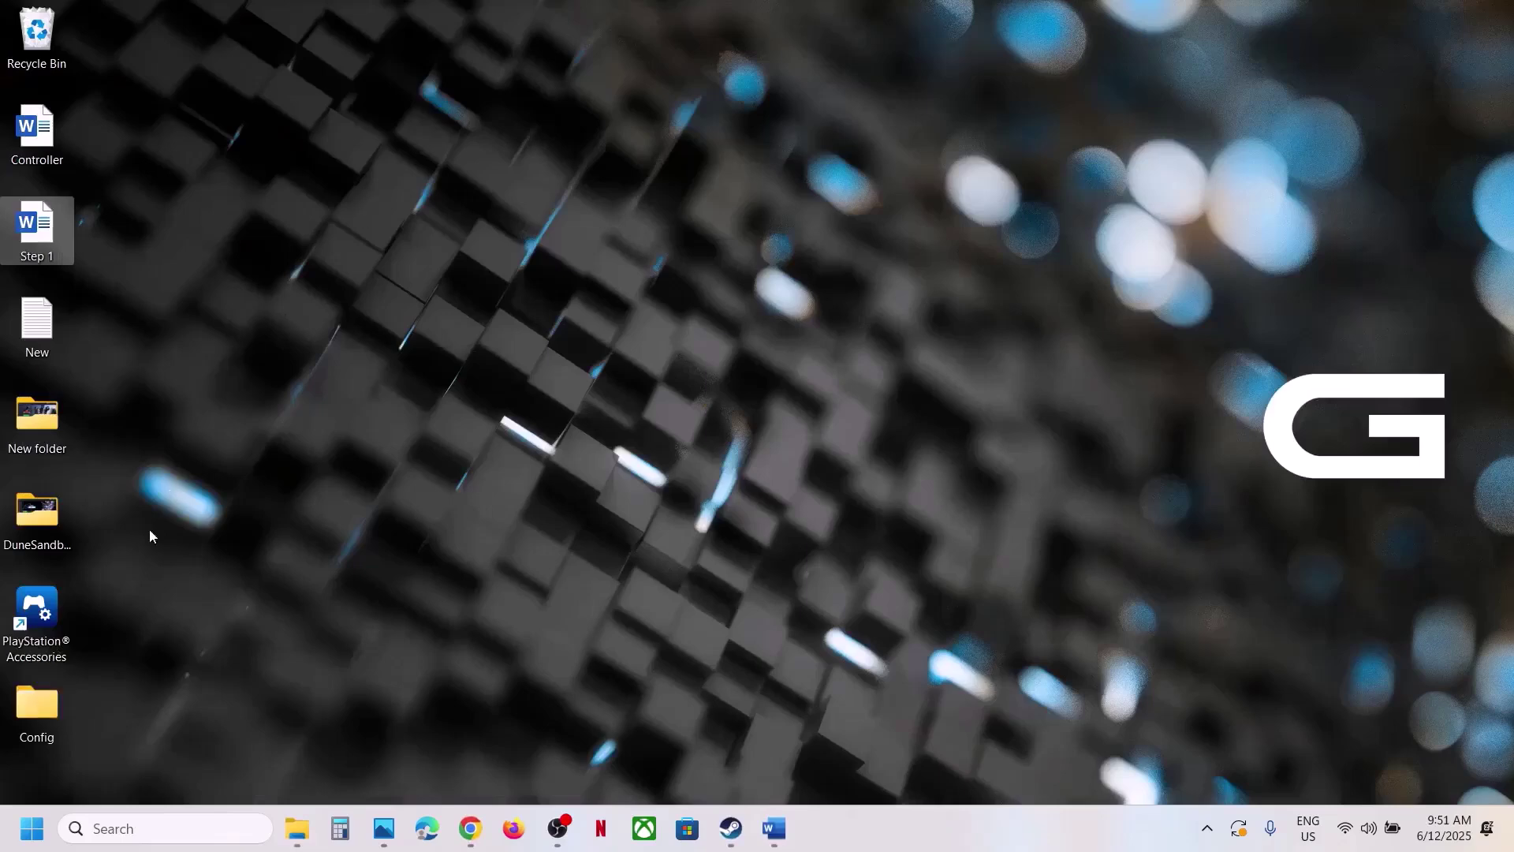
{"action": "left_click_drag", "start_coordinate": [31, 738], "coordinate": [680, 329]}
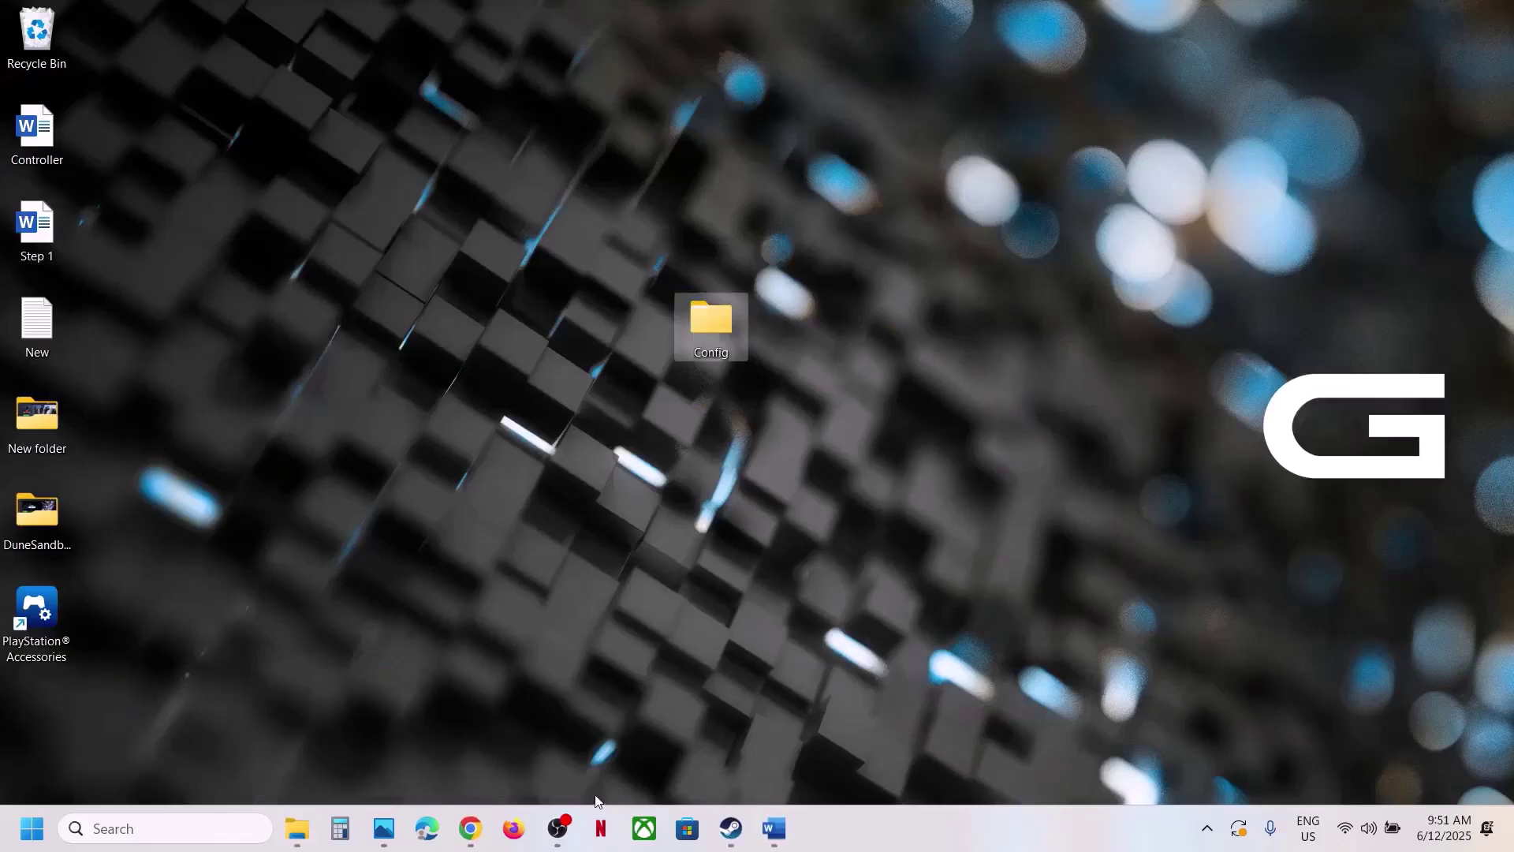
Switch back to File Explorer and delete the original Config folder from SB > Saved.
{"action": "left_click", "coordinate": [296, 828]}
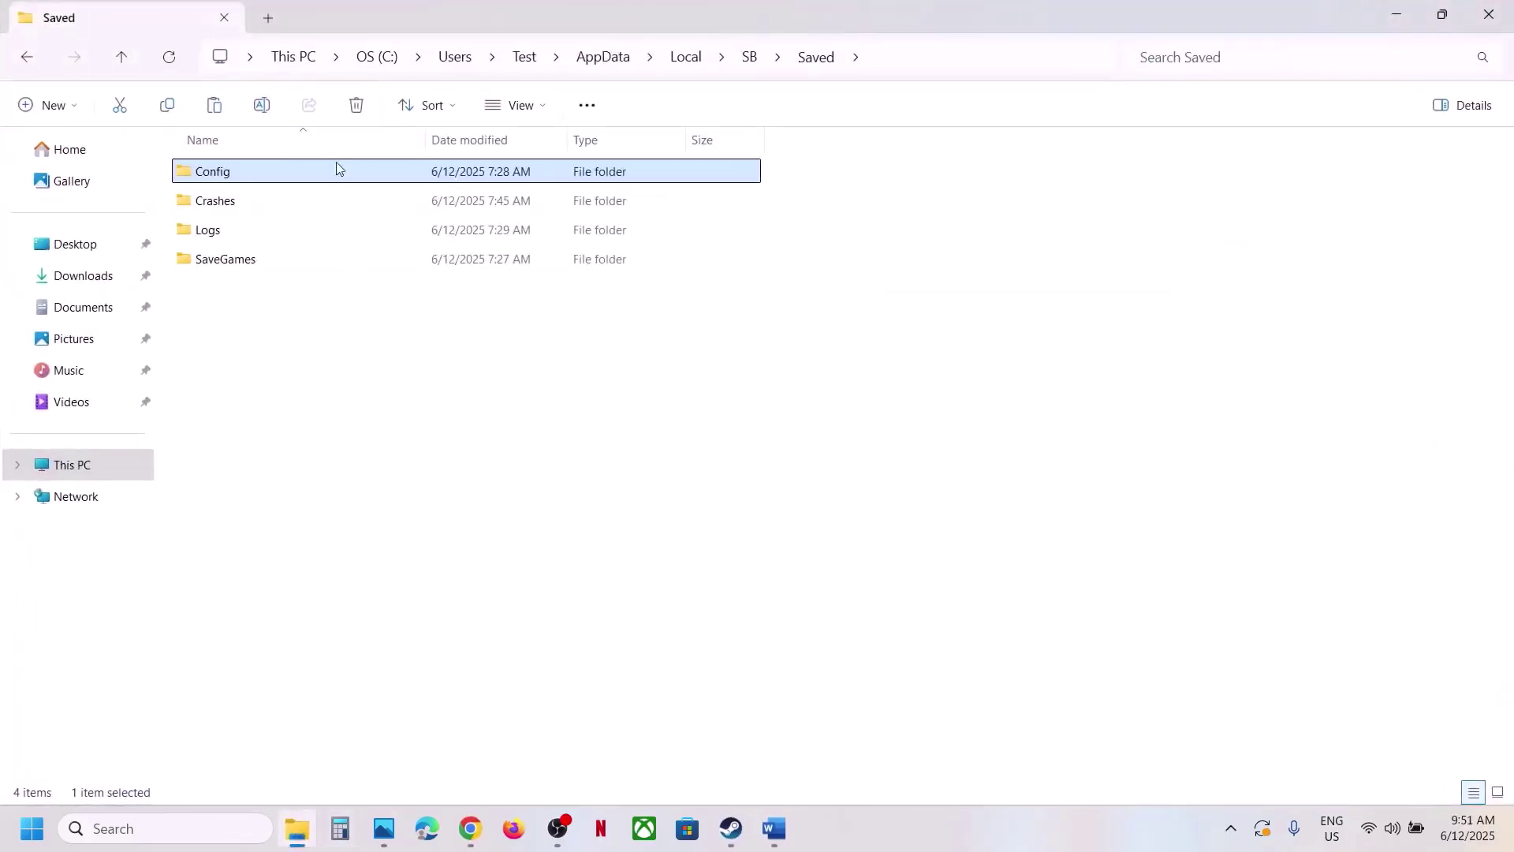
{"action": "right_click", "coordinate": [209, 171]}
{"action": "left_click", "coordinate": [477, 194]}
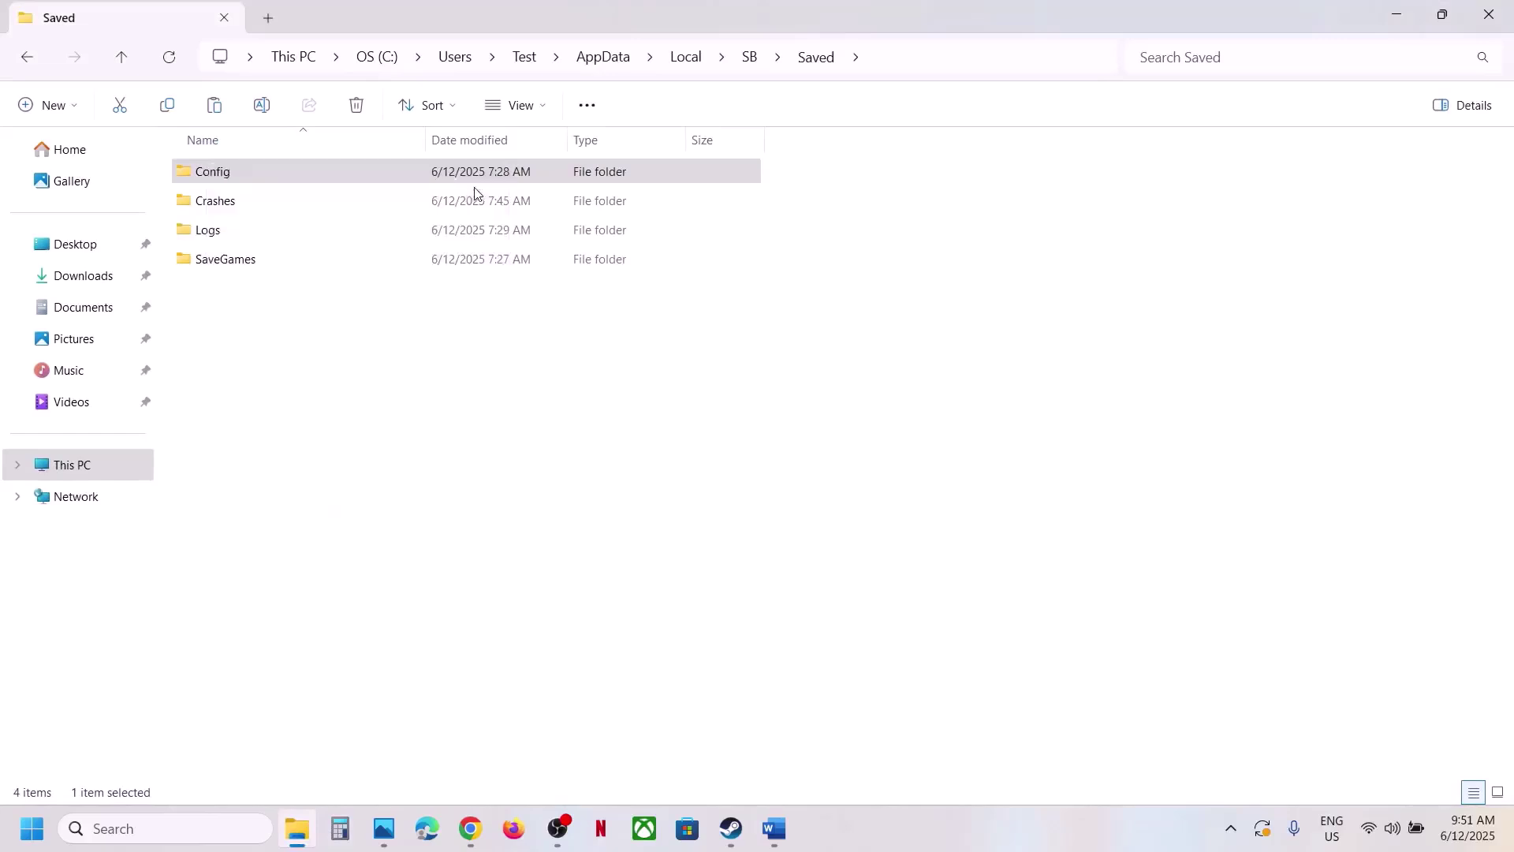
Check Stellar Blade in Steam, and read the Step 7 instructions in Word about backing up and renaming the save game files.
{"action": "mouse_move", "coordinate": [731, 829]}
{"action": "left_click", "coordinate": [805, 789]}
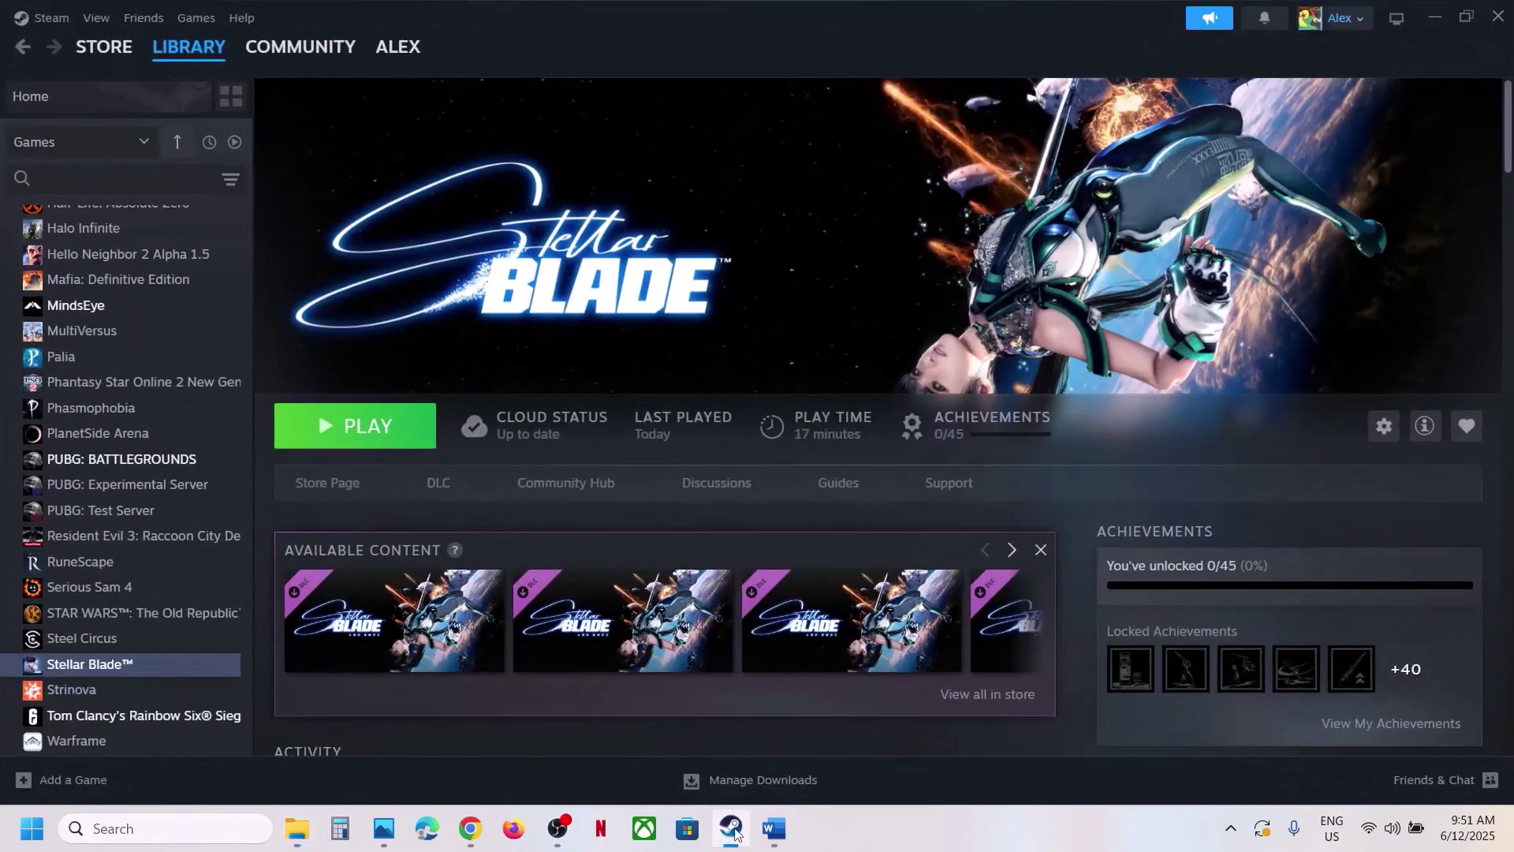
{"action": "left_click", "coordinate": [774, 828]}
{"action": "scroll", "coordinate": [228, 521], "scroll_direction": "down", "scroll_amount": 3}
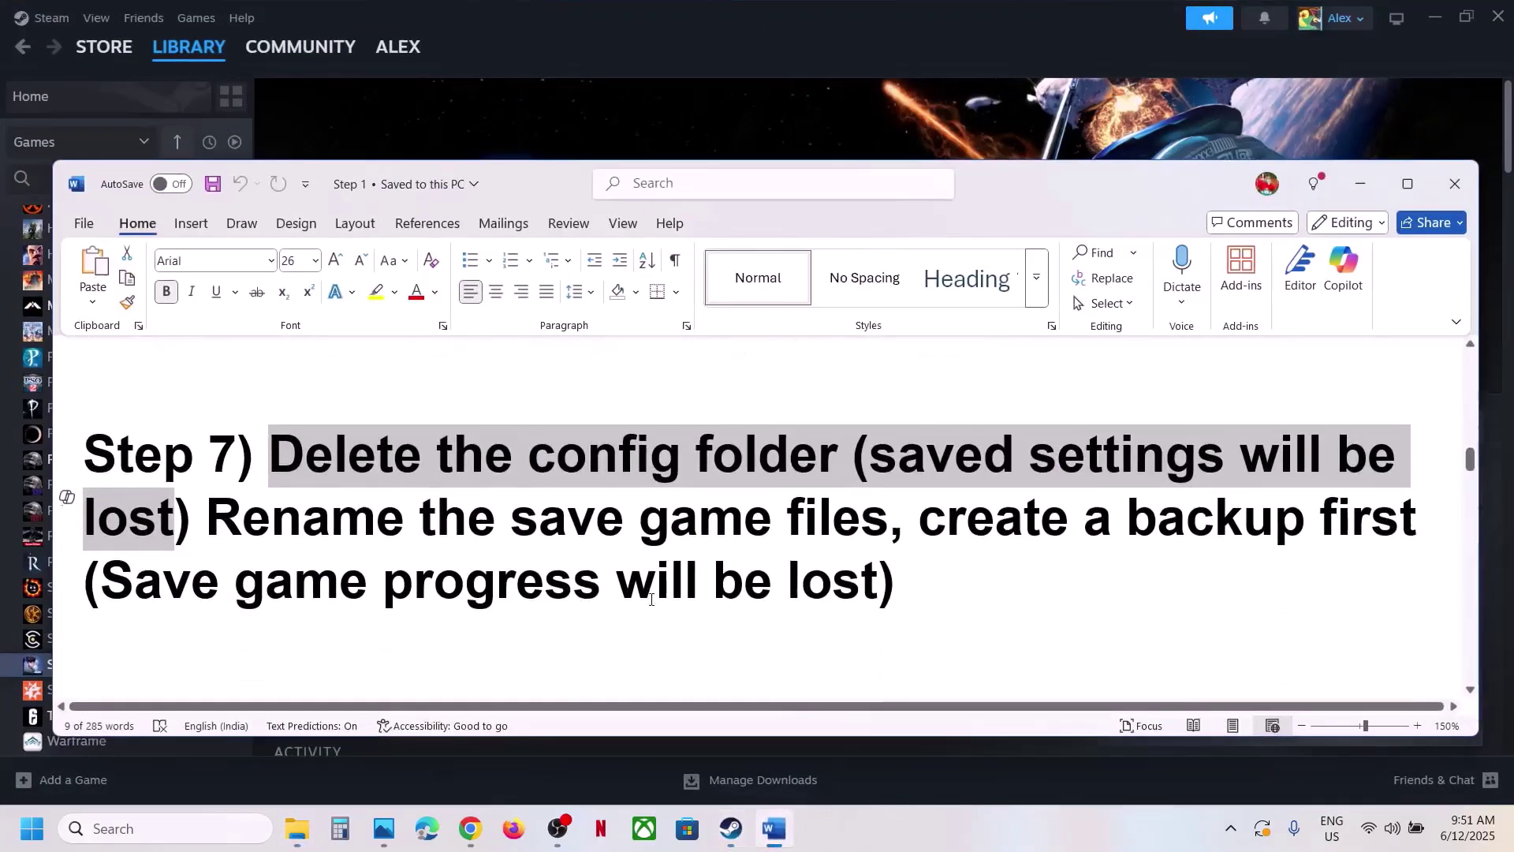
{"action": "left_click_drag", "start_coordinate": [229, 521], "coordinate": [877, 519]}
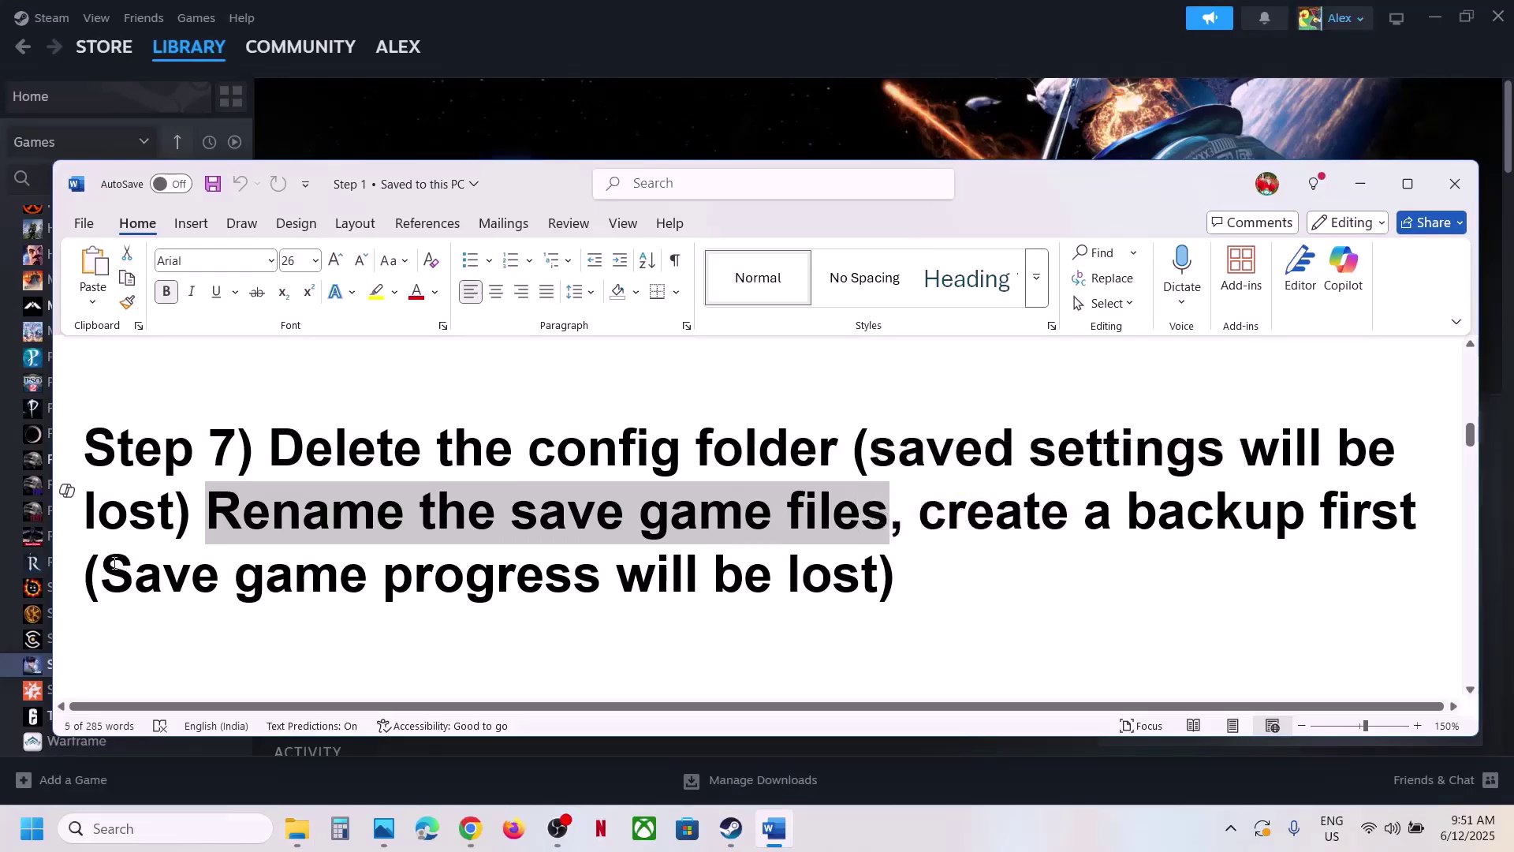
{"action": "left_click_drag", "start_coordinate": [111, 563], "coordinate": [847, 573]}
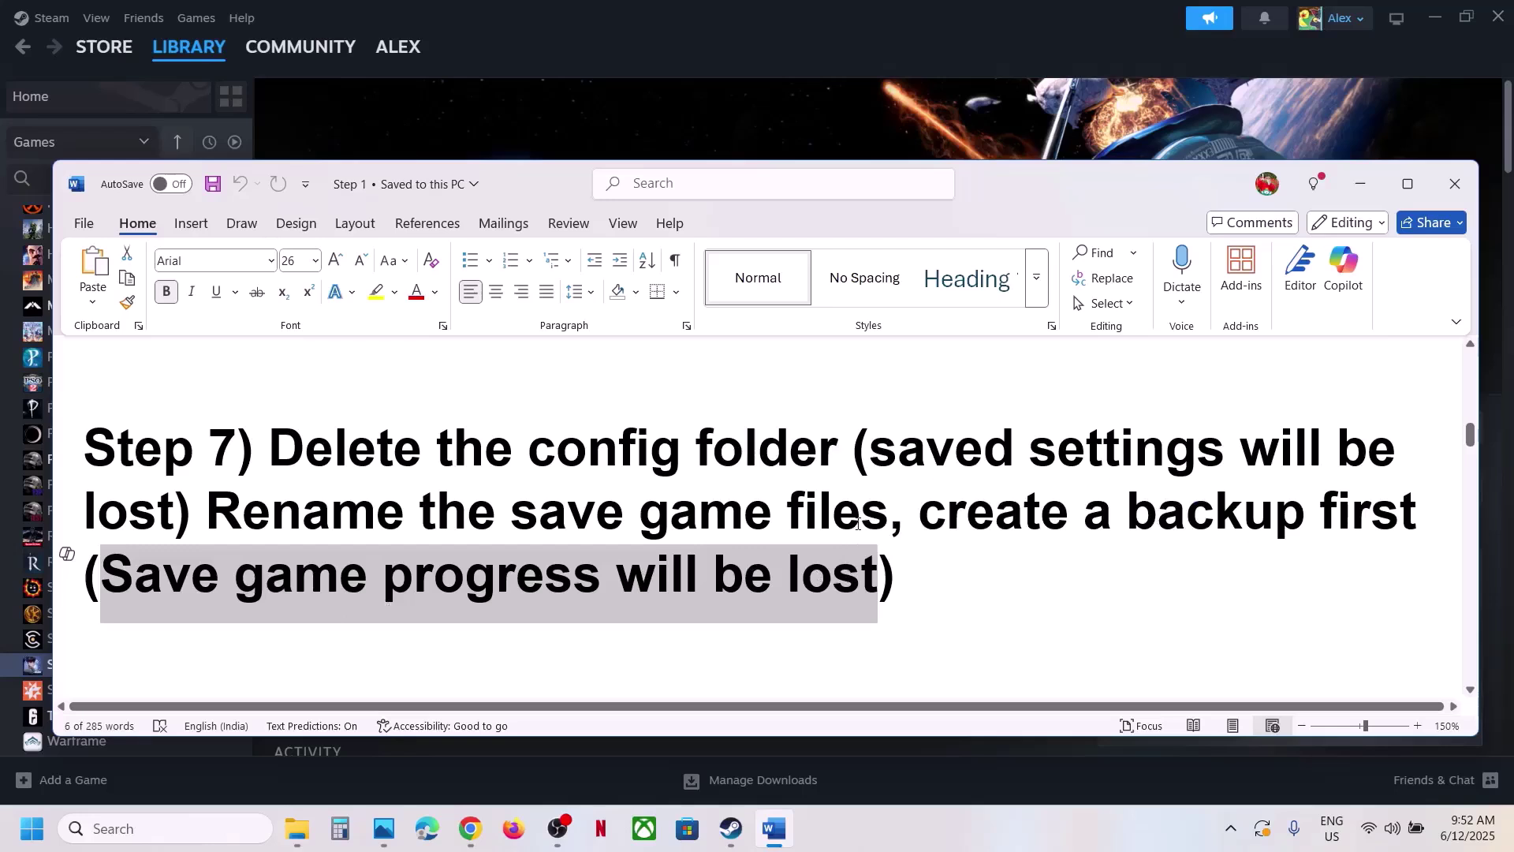
{"action": "left_click_drag", "start_coordinate": [923, 520], "coordinate": [1428, 517]}
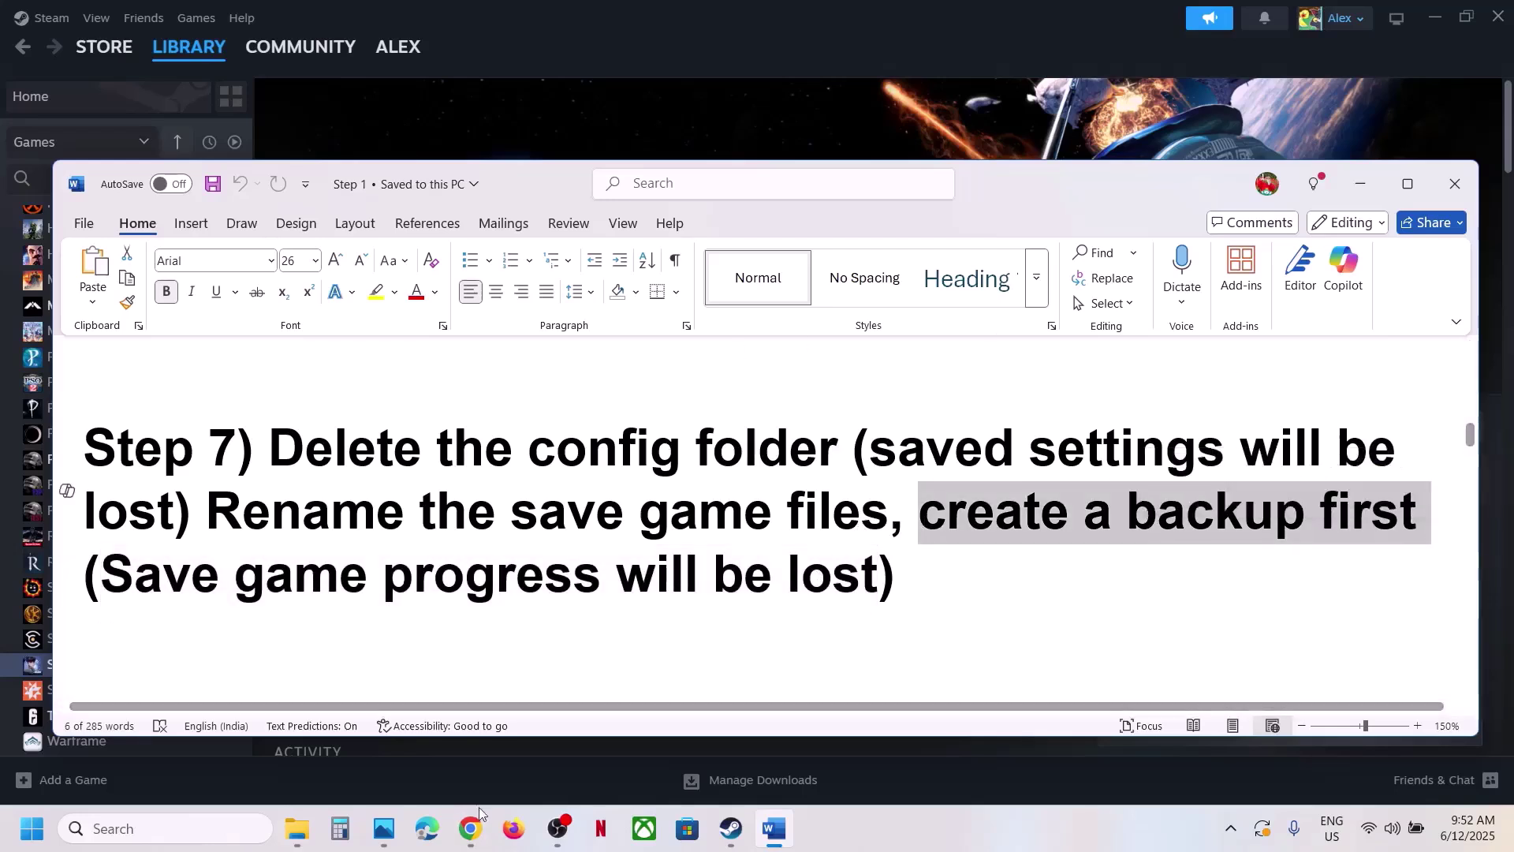
Switch to File Explorer, go up from Saved to the Local folder, and copy the SB folder.
{"action": "left_click", "coordinate": [314, 838]}
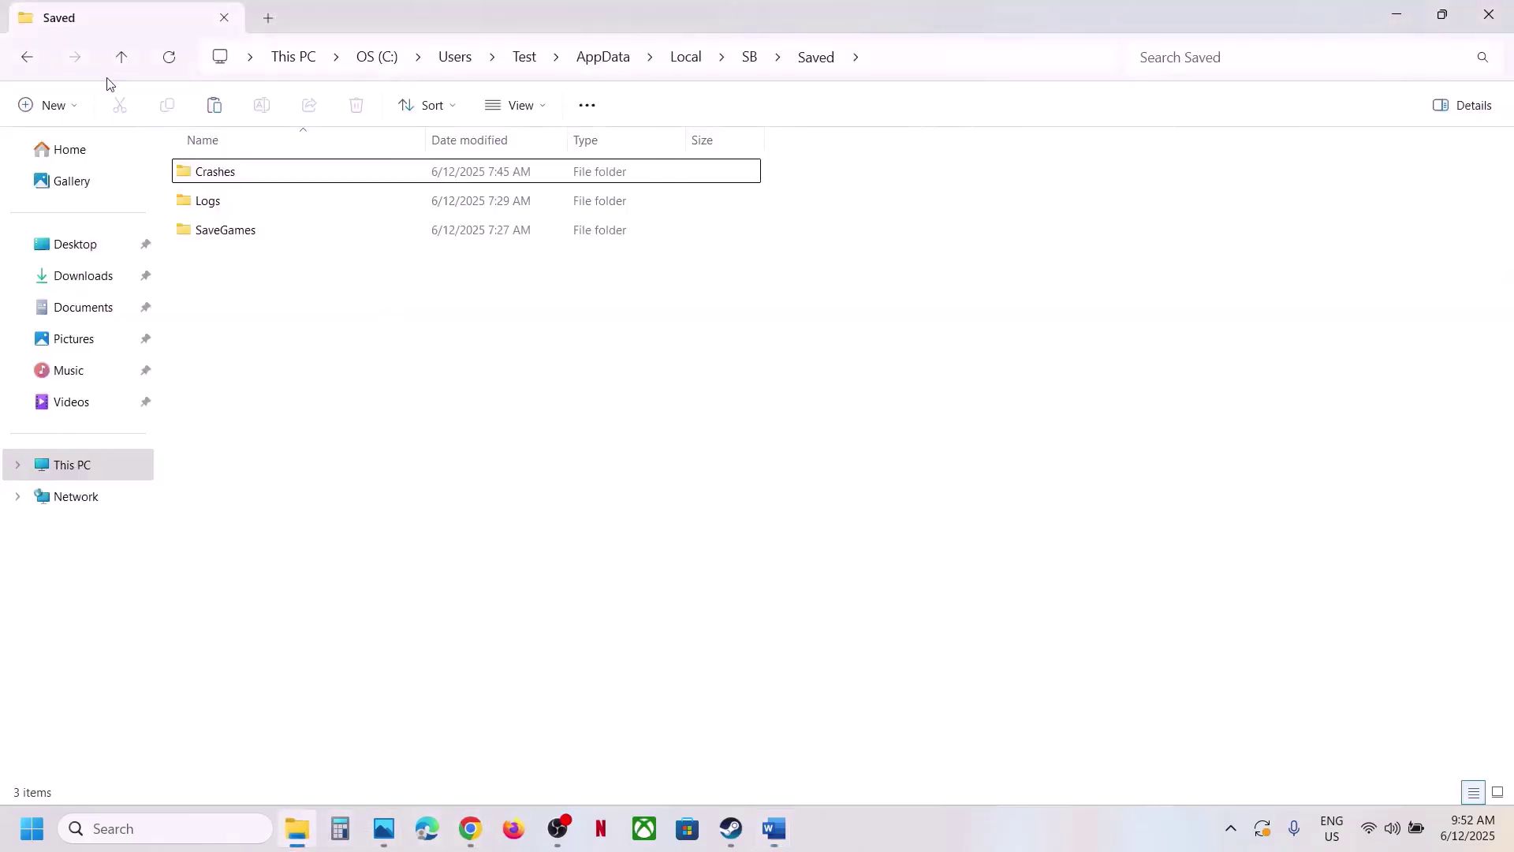
{"action": "left_click", "coordinate": [124, 59]}
{"action": "left_click", "coordinate": [124, 59]}
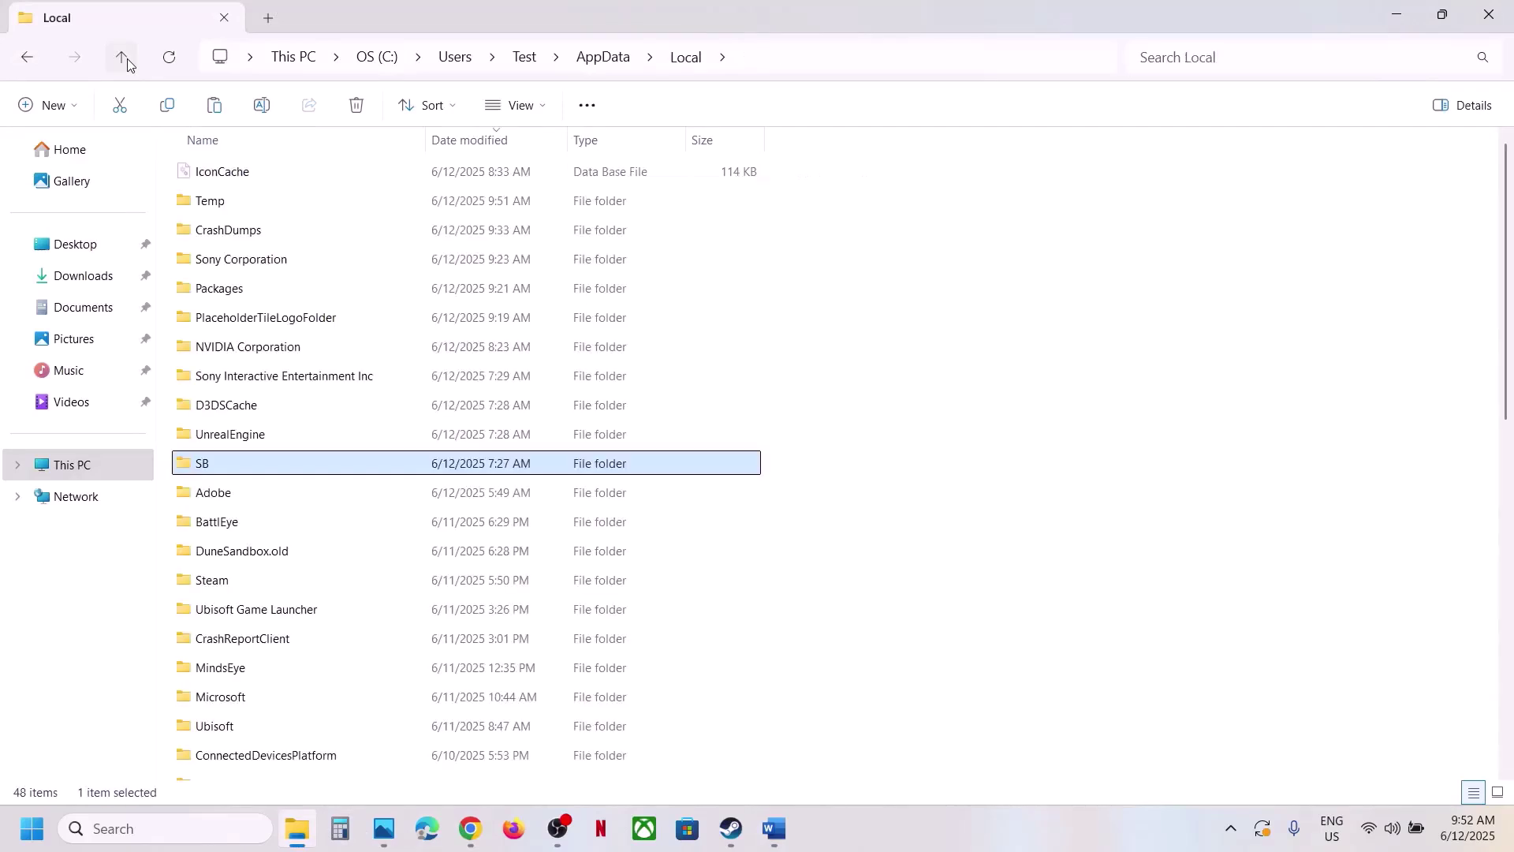
{"action": "left_click", "coordinate": [828, 57]}
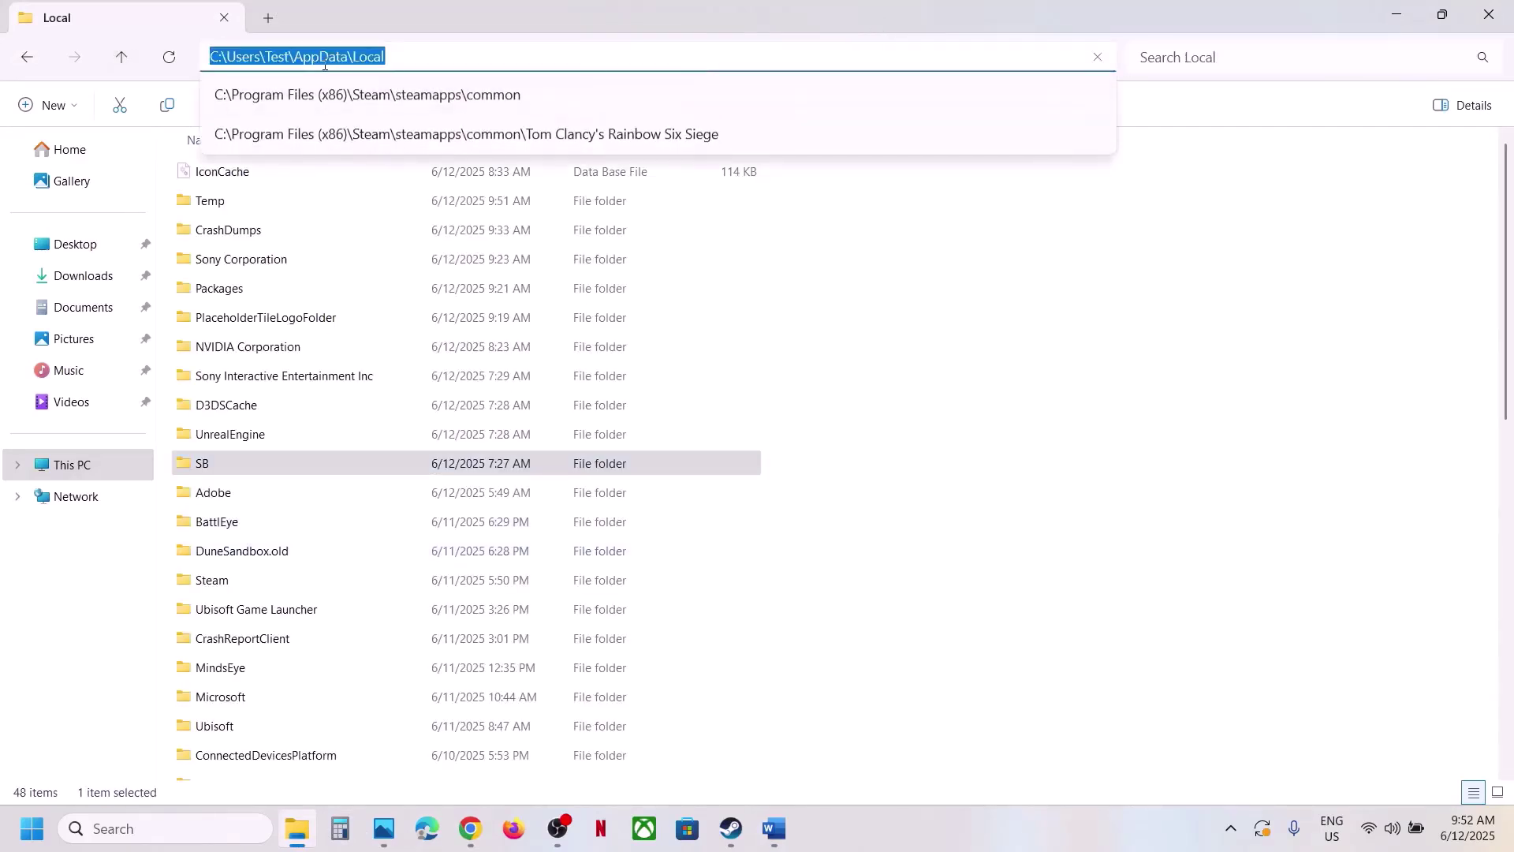
{"action": "left_click", "coordinate": [273, 469]}
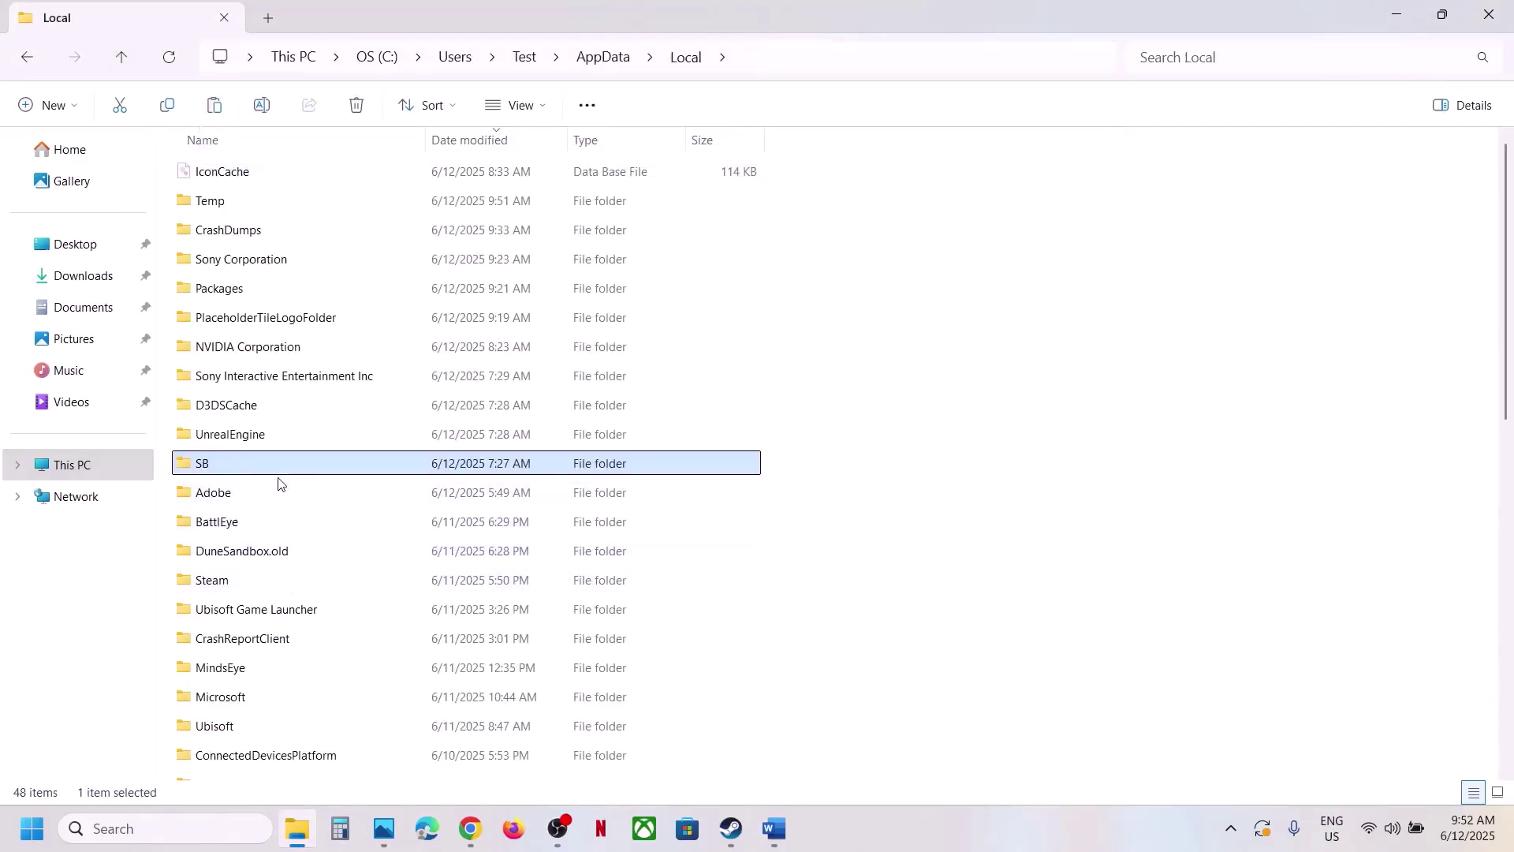
{"action": "right_click", "coordinate": [224, 472]}
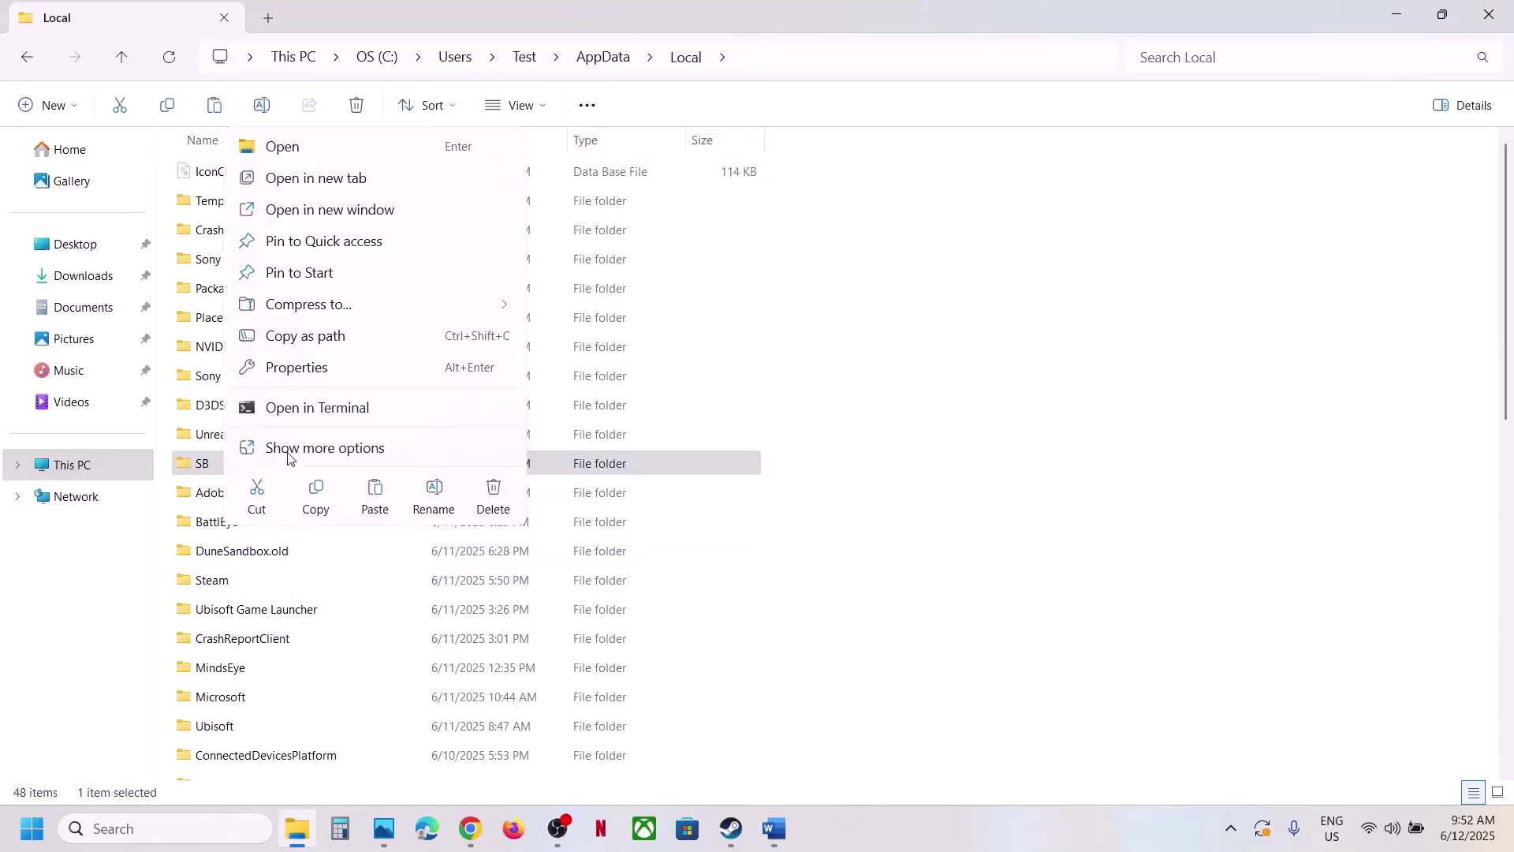
{"action": "left_click", "coordinate": [317, 512]}
Paste the SB folder onto the desktop and place it beside the Config folder.
{"action": "key", "text": "super+d"}
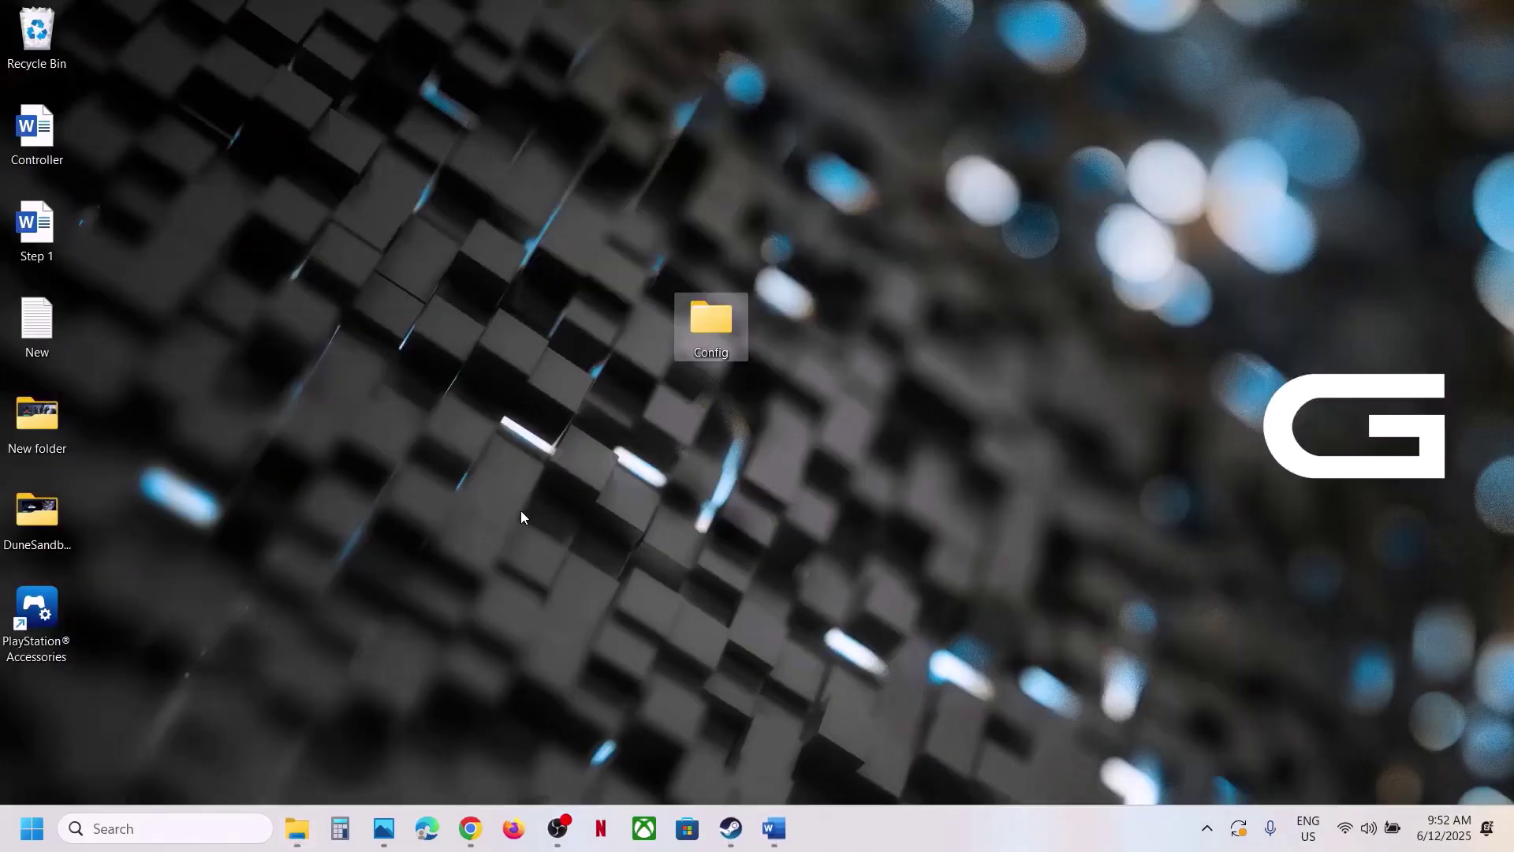
{"action": "key", "text": "ctrl+v"}
{"action": "left_click_drag", "start_coordinate": [47, 702], "coordinate": [1016, 531]}
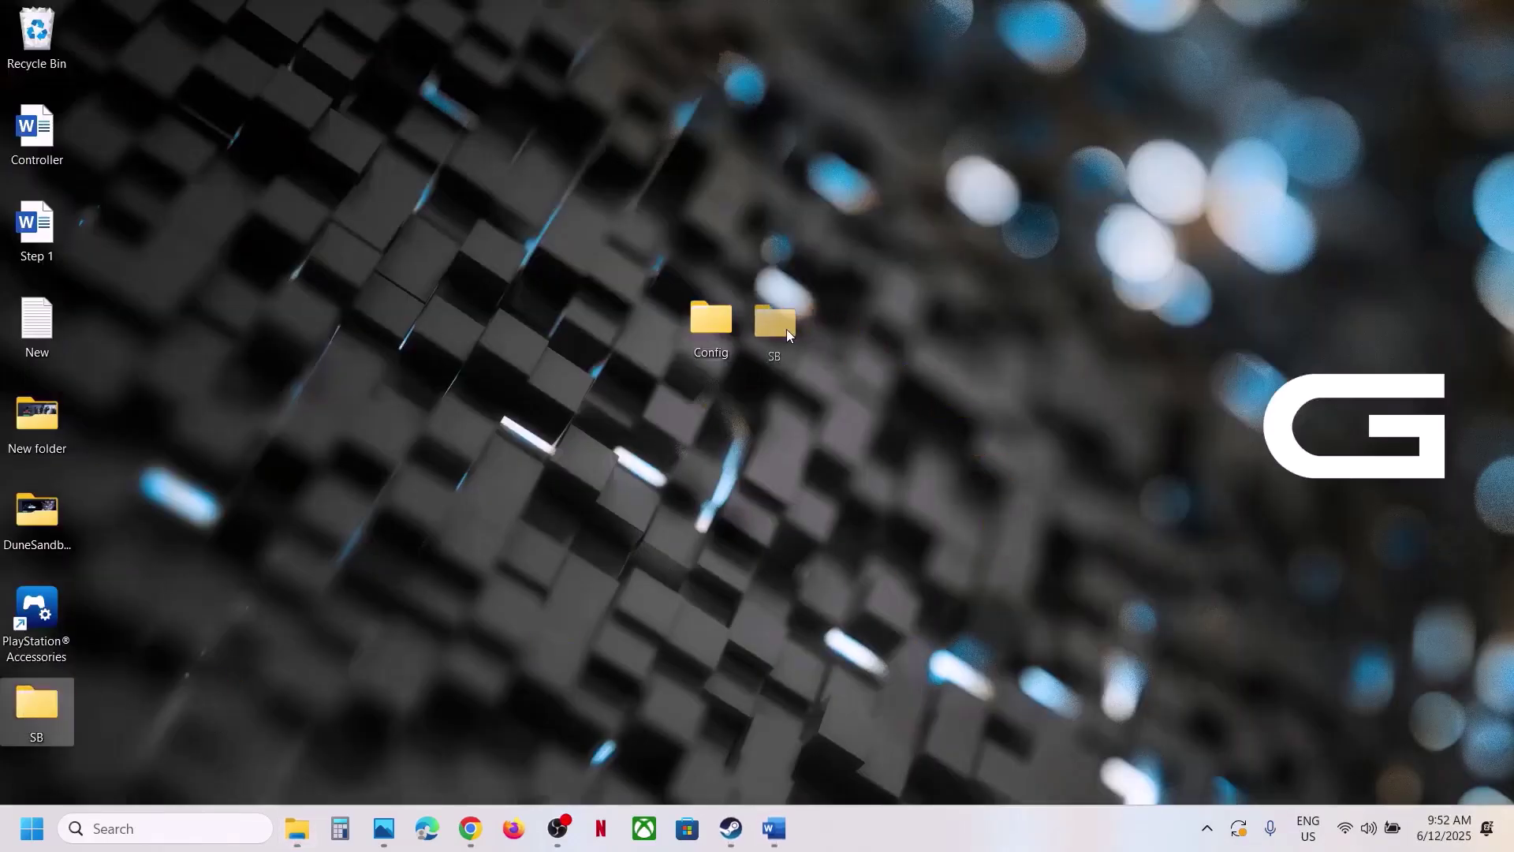
{"action": "left_click_drag", "start_coordinate": [787, 329], "coordinate": [782, 328]}
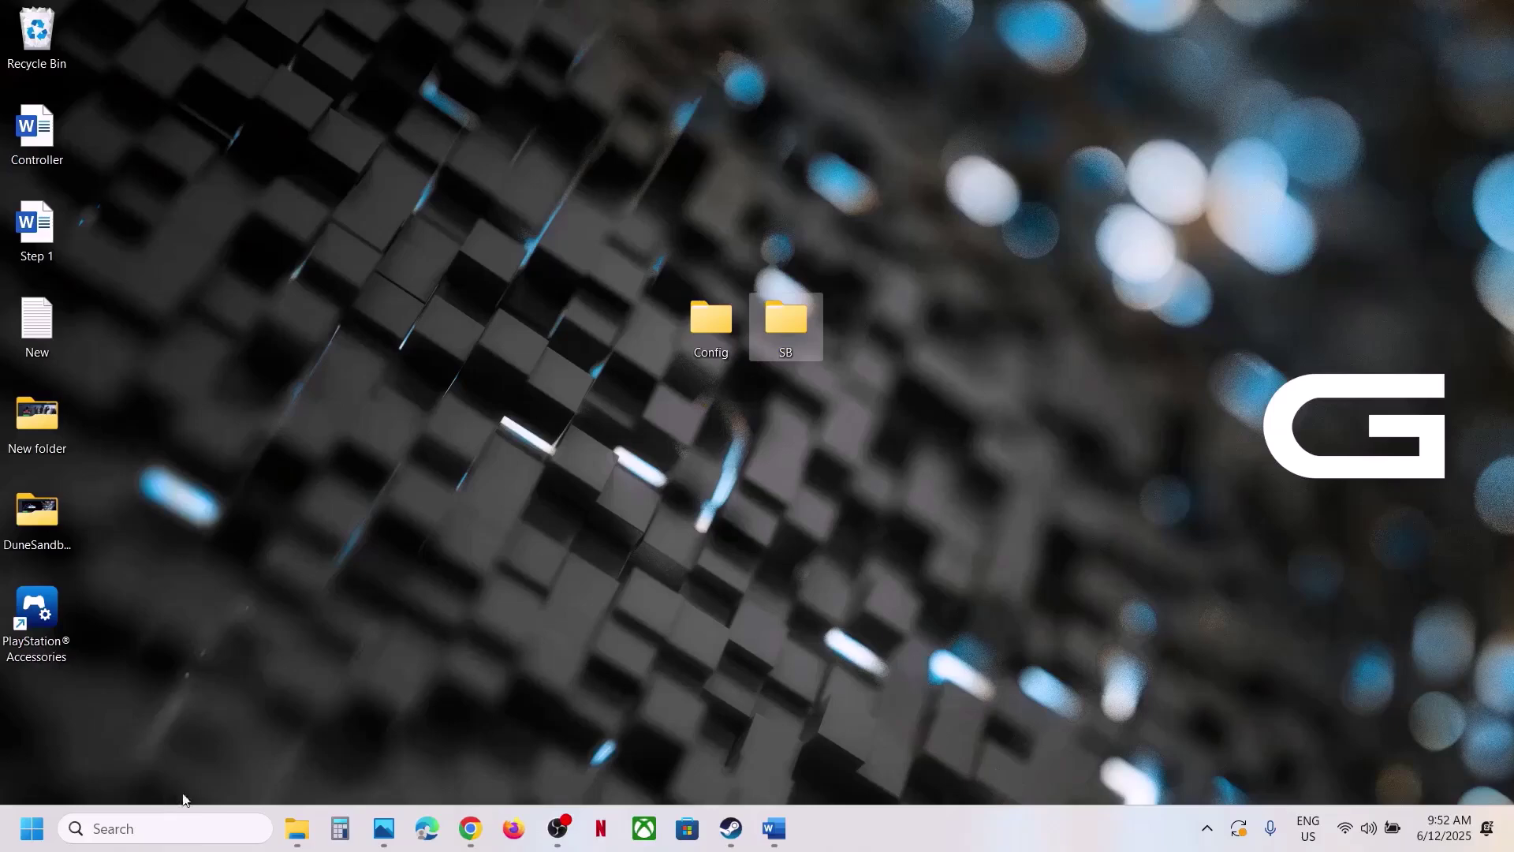
Return to the Local folder in File Explorer and rename the SB folder to SB.old.
{"action": "left_click", "coordinate": [297, 828]}
{"action": "right_click", "coordinate": [213, 464]}
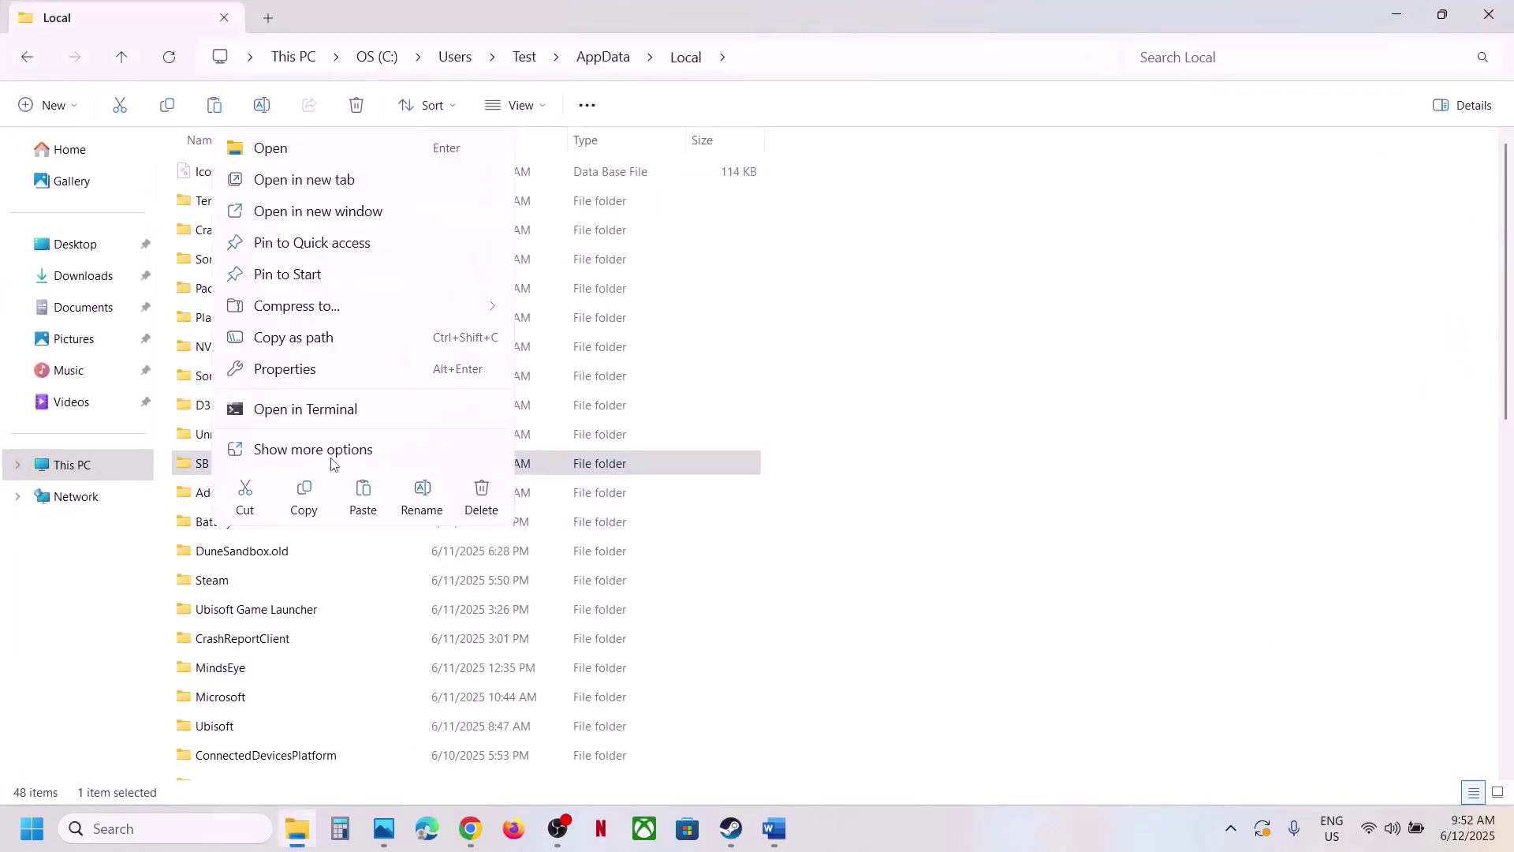
{"action": "left_click", "coordinate": [418, 498]}
{"action": "left_click", "coordinate": [234, 464]}
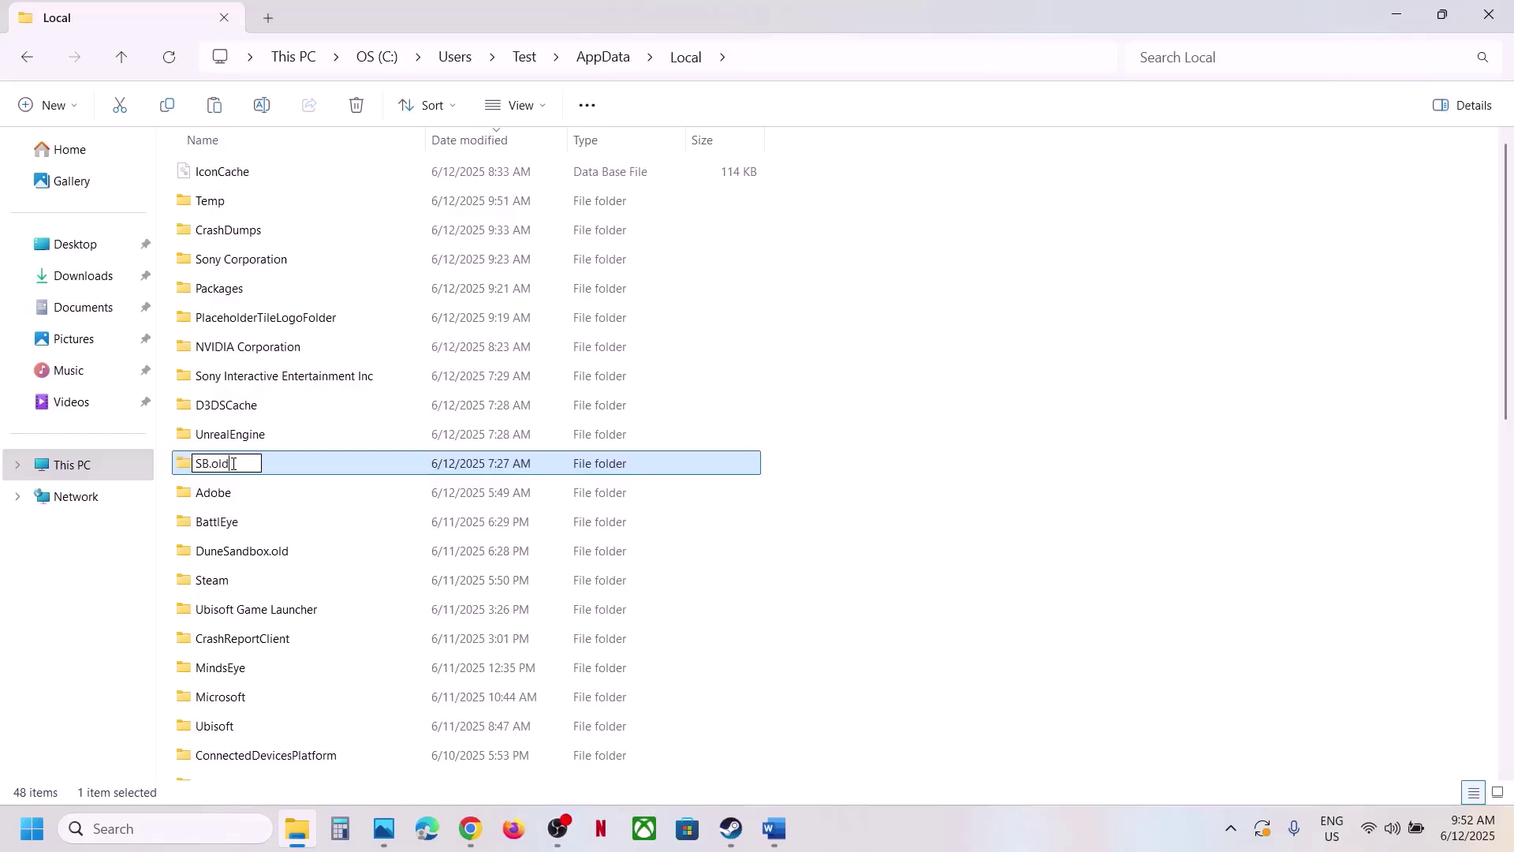
{"action": "left_click", "coordinate": [1175, 585]}
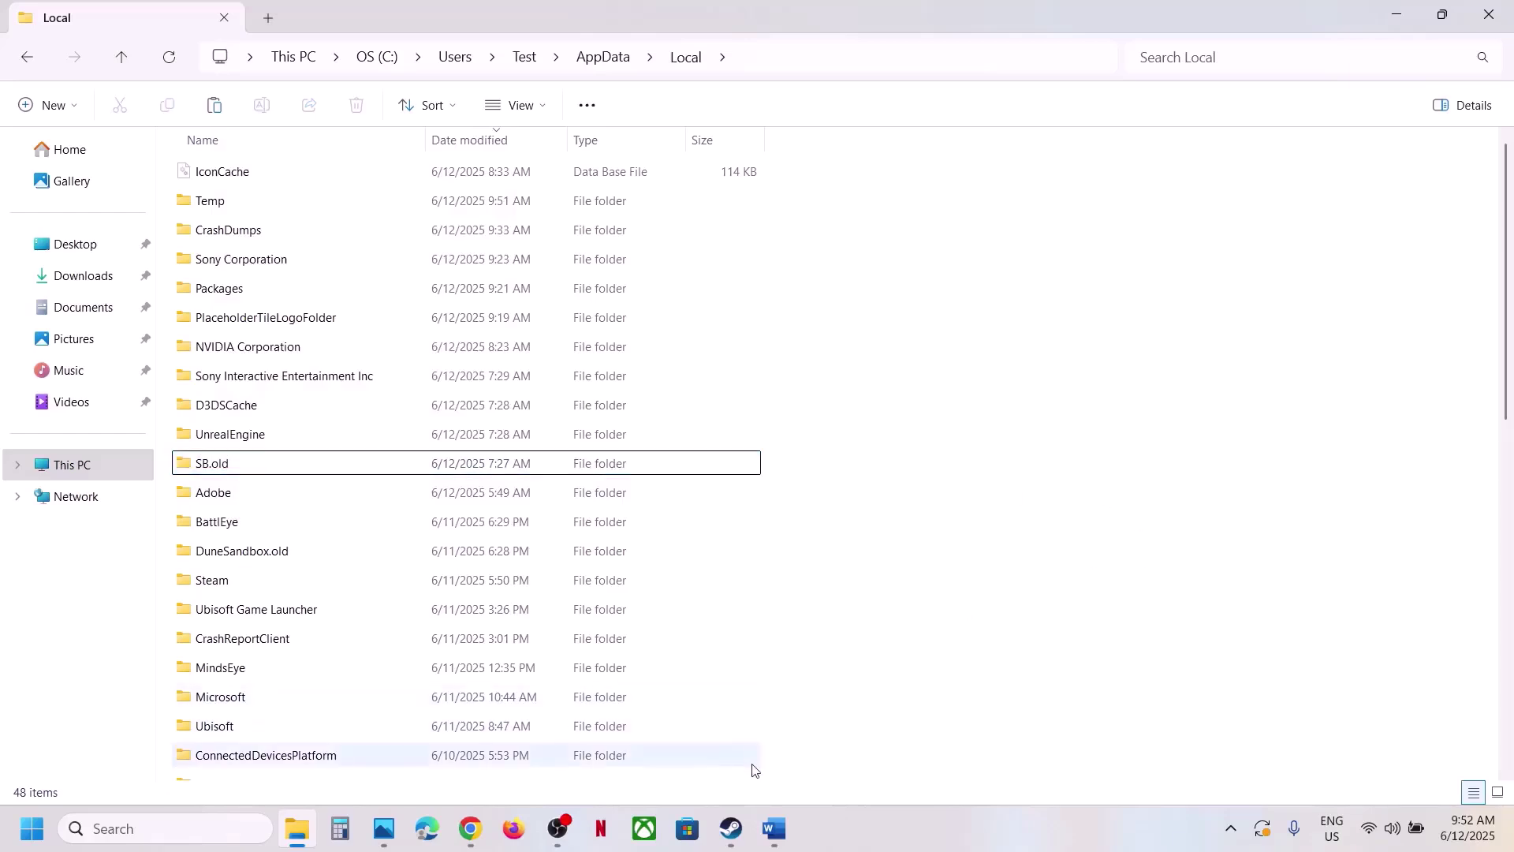
Switch to the Word document and read Step 8 about a clean installation of the latest graphics card driver.
{"action": "left_click", "coordinate": [731, 829]}
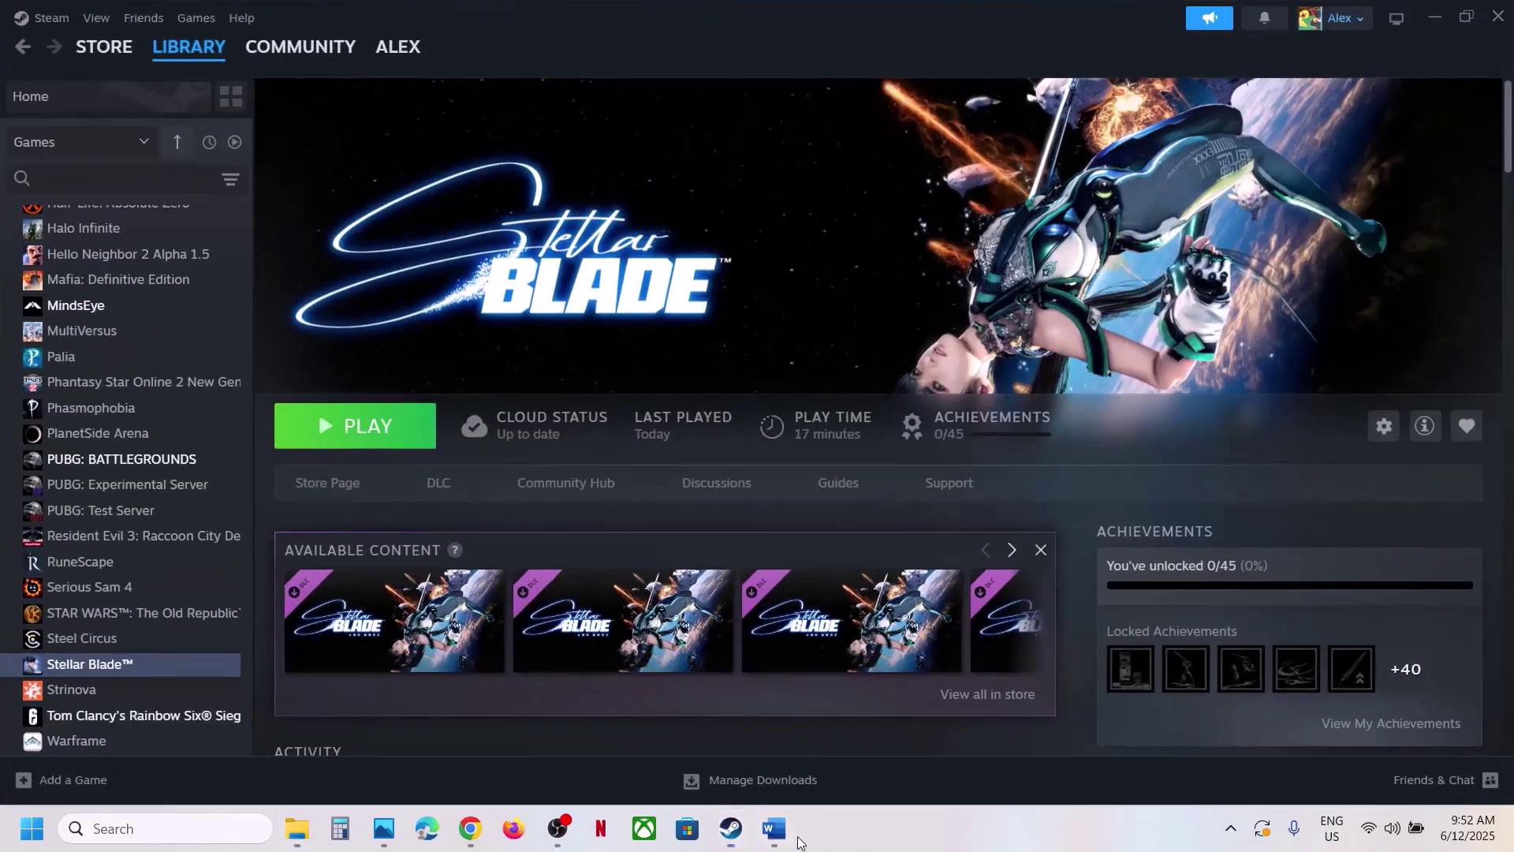
{"action": "left_click", "coordinate": [774, 829]}
{"action": "scroll", "coordinate": [574, 610], "scroll_direction": "down", "scroll_amount": 4}
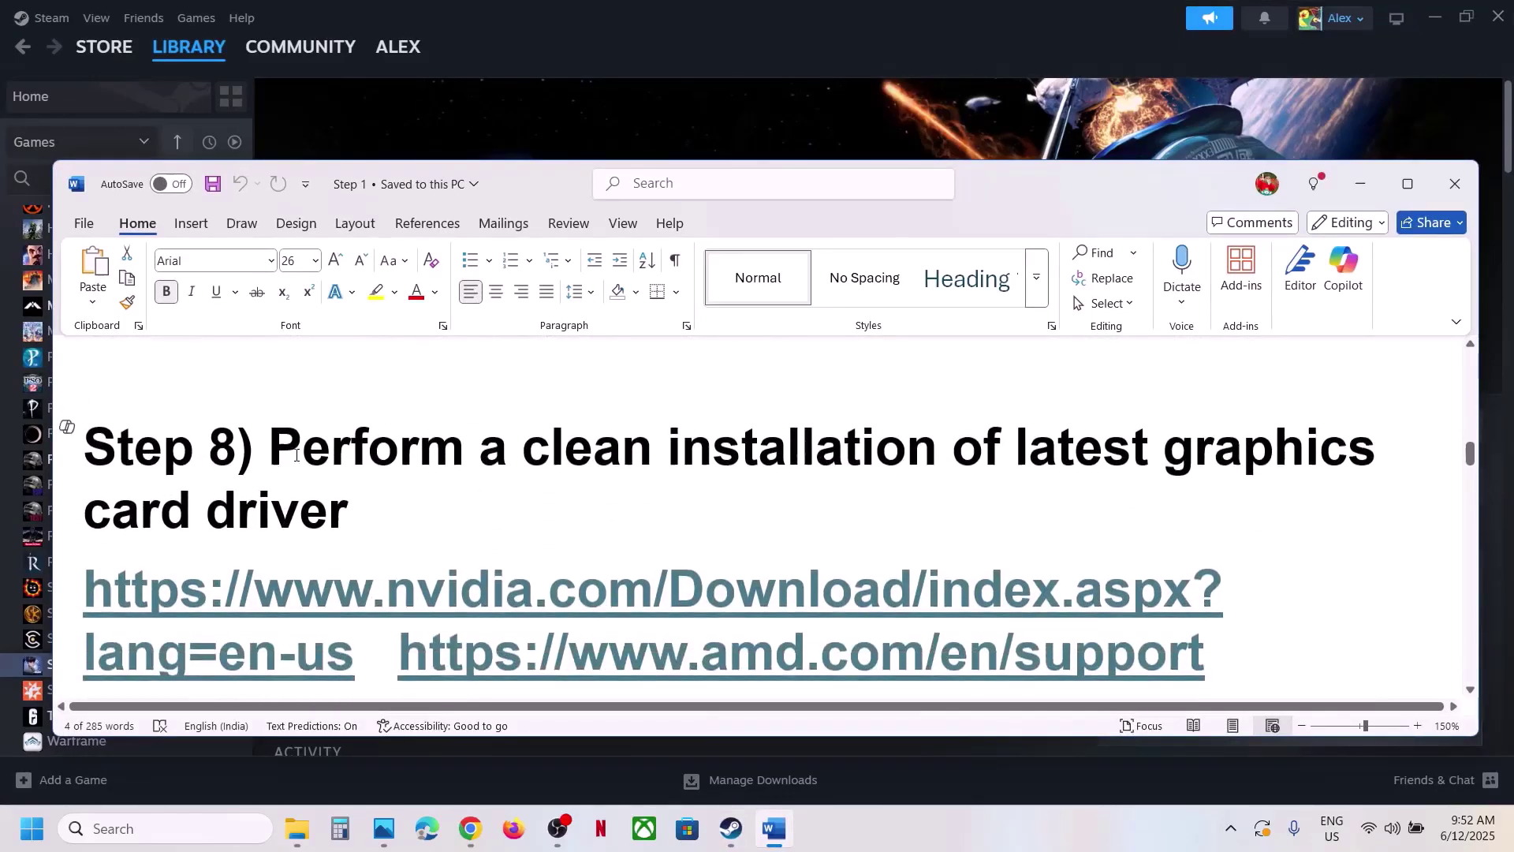
{"action": "left_click_drag", "start_coordinate": [296, 456], "coordinate": [571, 493]}
{"action": "scroll", "coordinate": [520, 511], "scroll_direction": "down", "scroll_amount": 1}
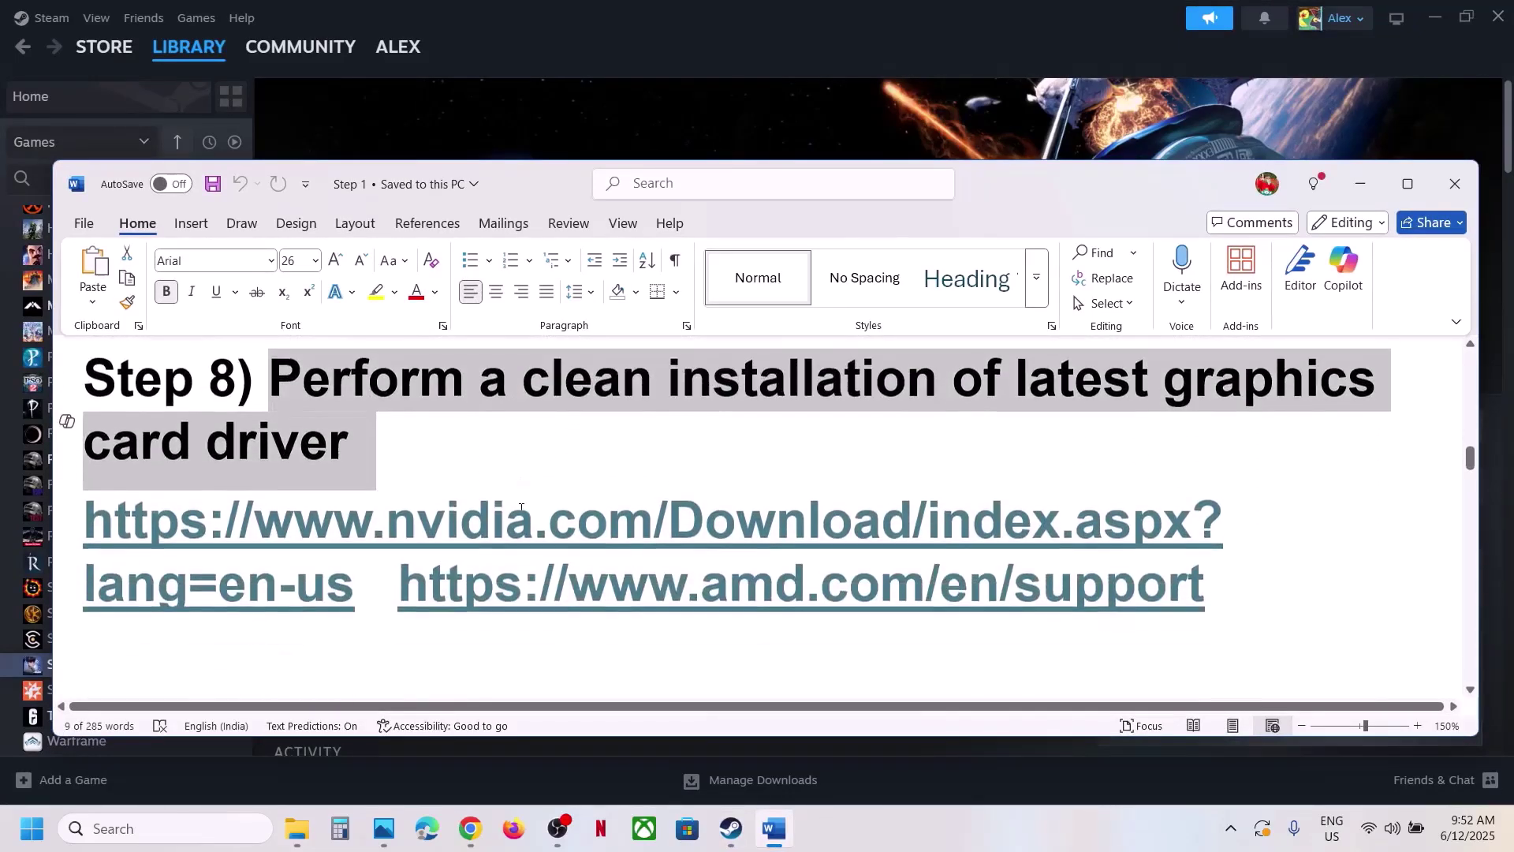
Put the AMD support link on its own line below the NVIDIA link and select it.
{"action": "left_click", "coordinate": [401, 588]}
{"action": "key", "text": "Return"}
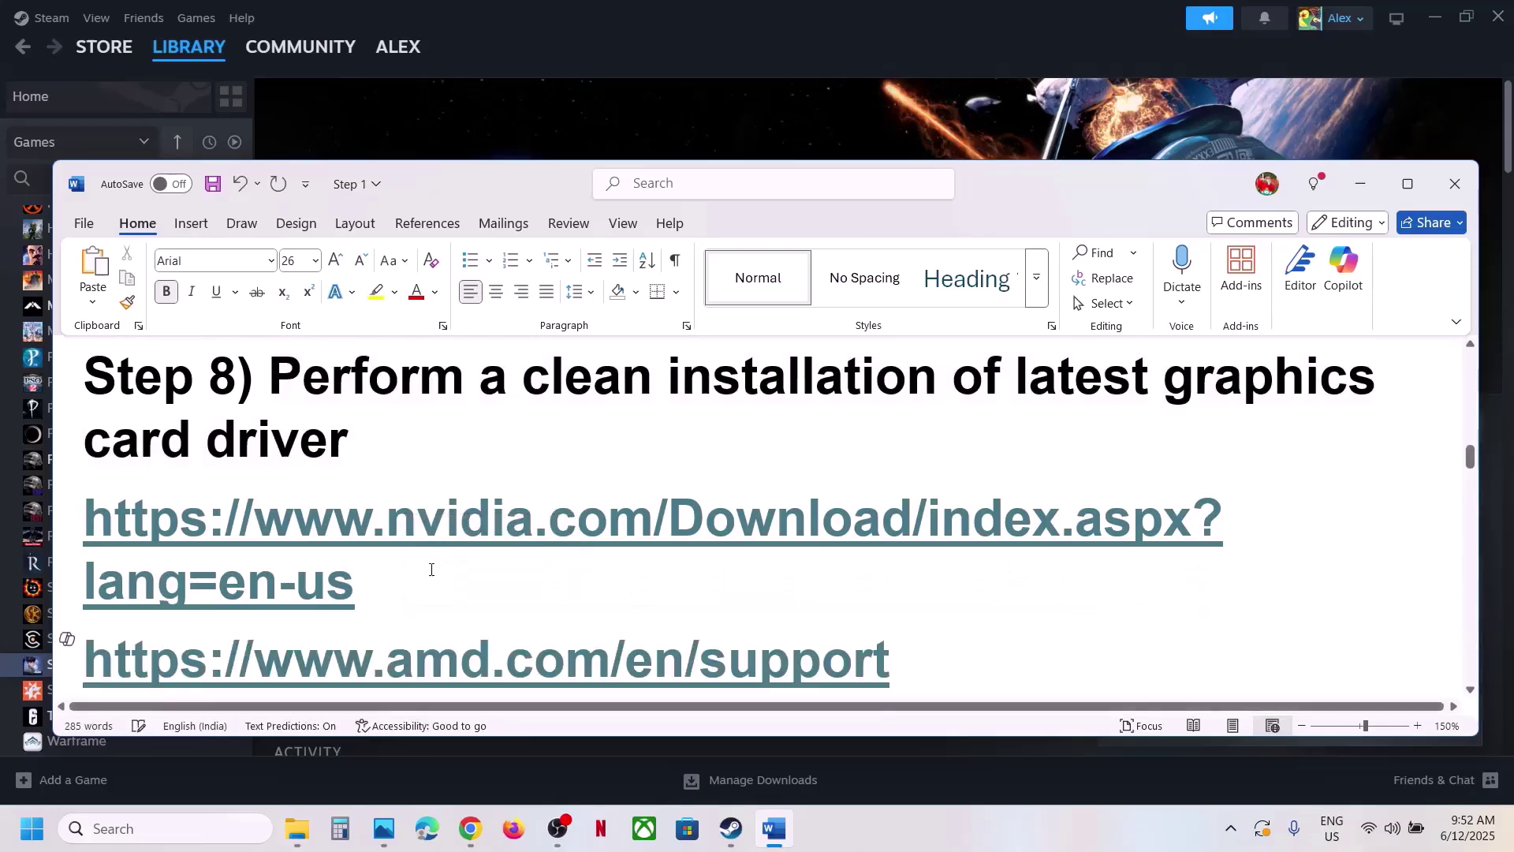
{"action": "scroll", "coordinate": [942, 612], "scroll_direction": "down", "scroll_amount": 1}
{"action": "triple_click", "coordinate": [723, 586]}
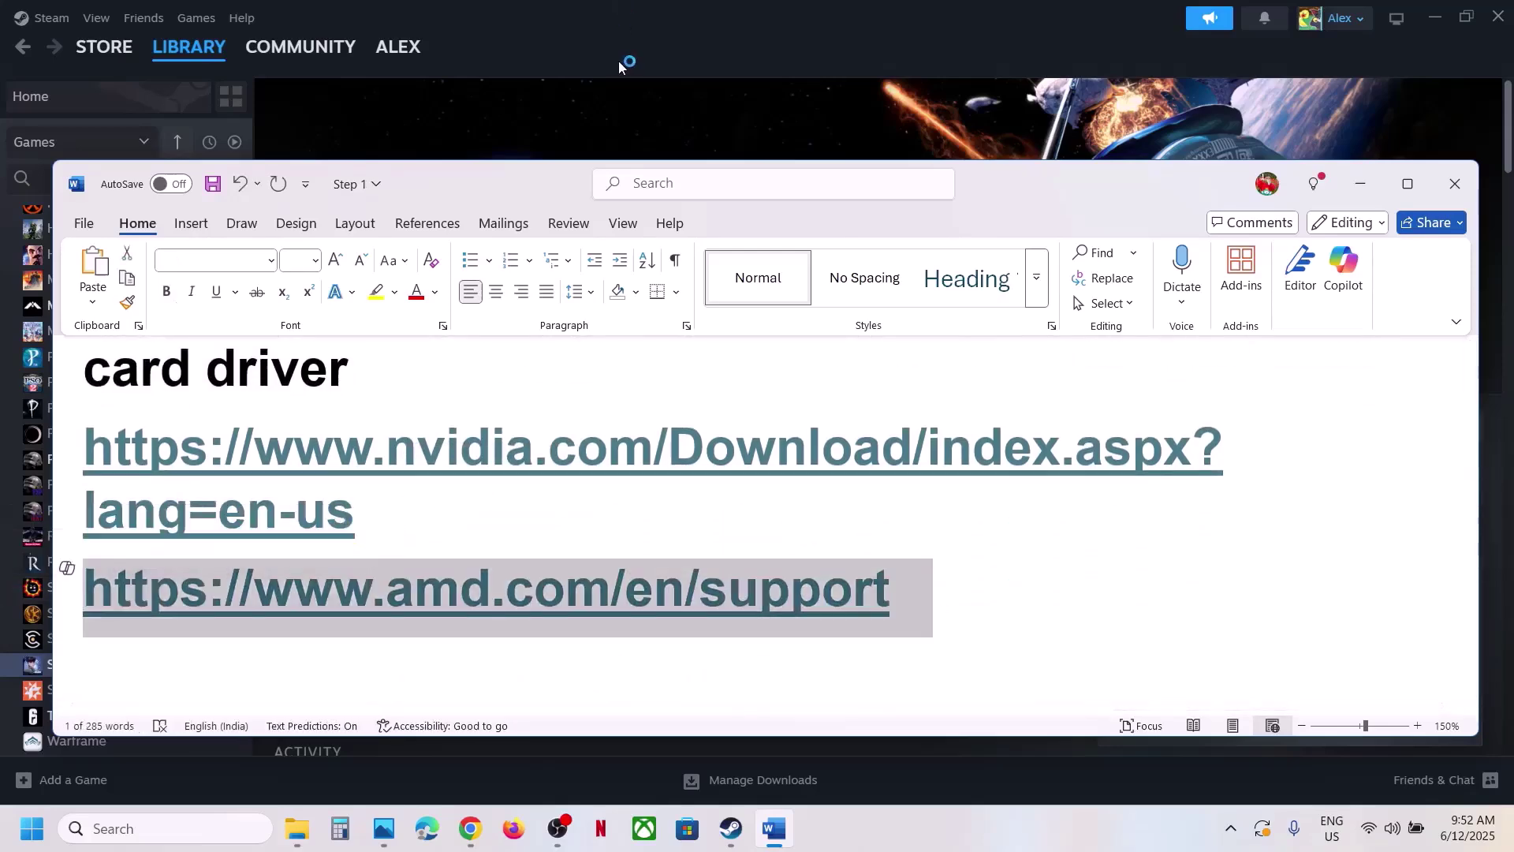
On the NVIDIA drivers page in Chrome, choose Windows 11 as the operating system and run the manual driver search.
{"action": "left_click", "coordinate": [646, 106]}
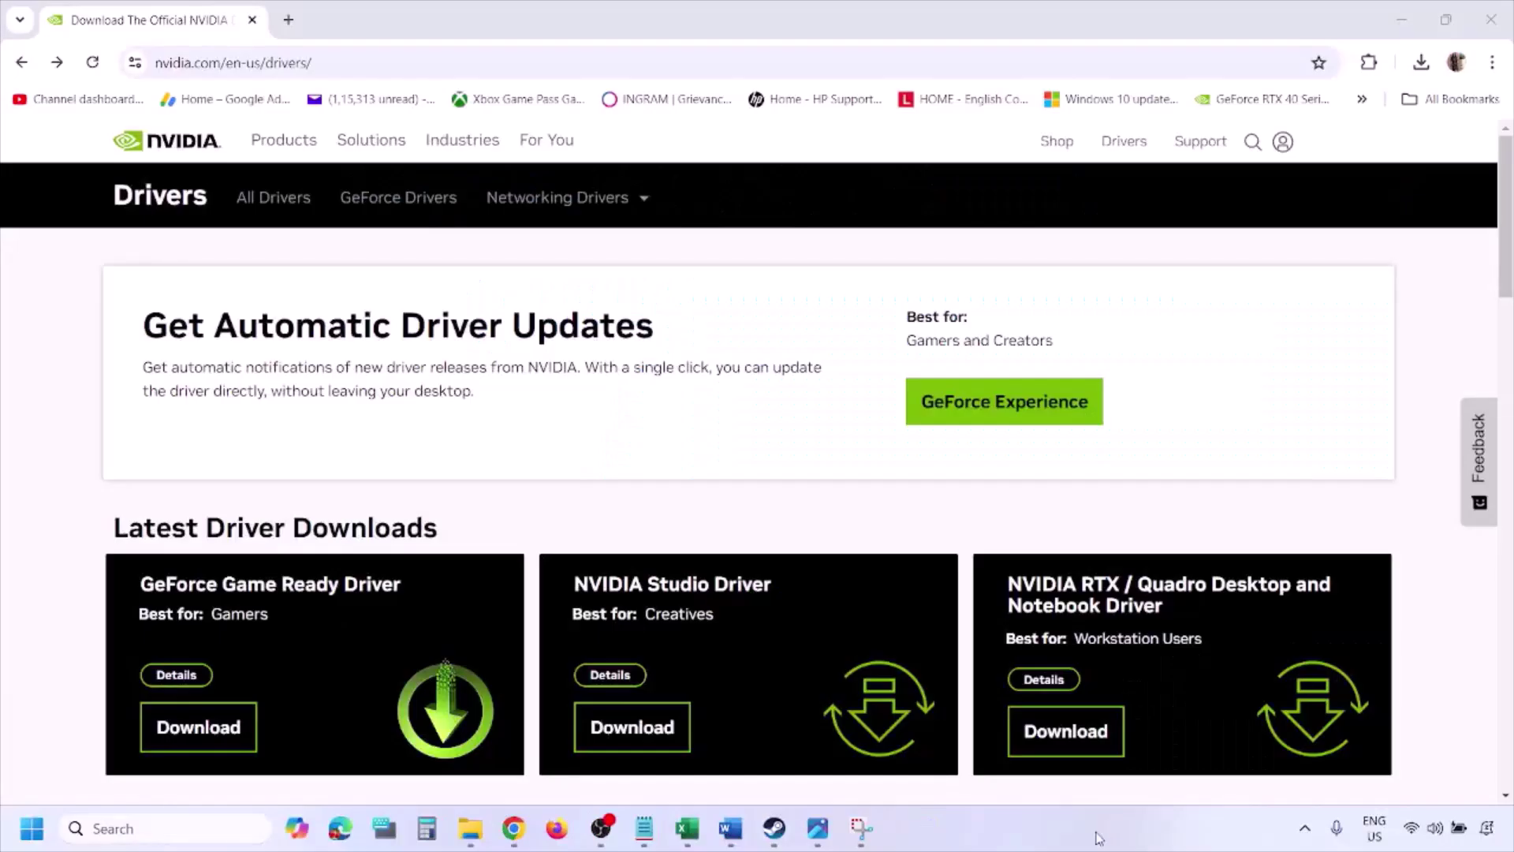
{"action": "scroll", "coordinate": [352, 482], "scroll_direction": "down", "scroll_amount": 8}
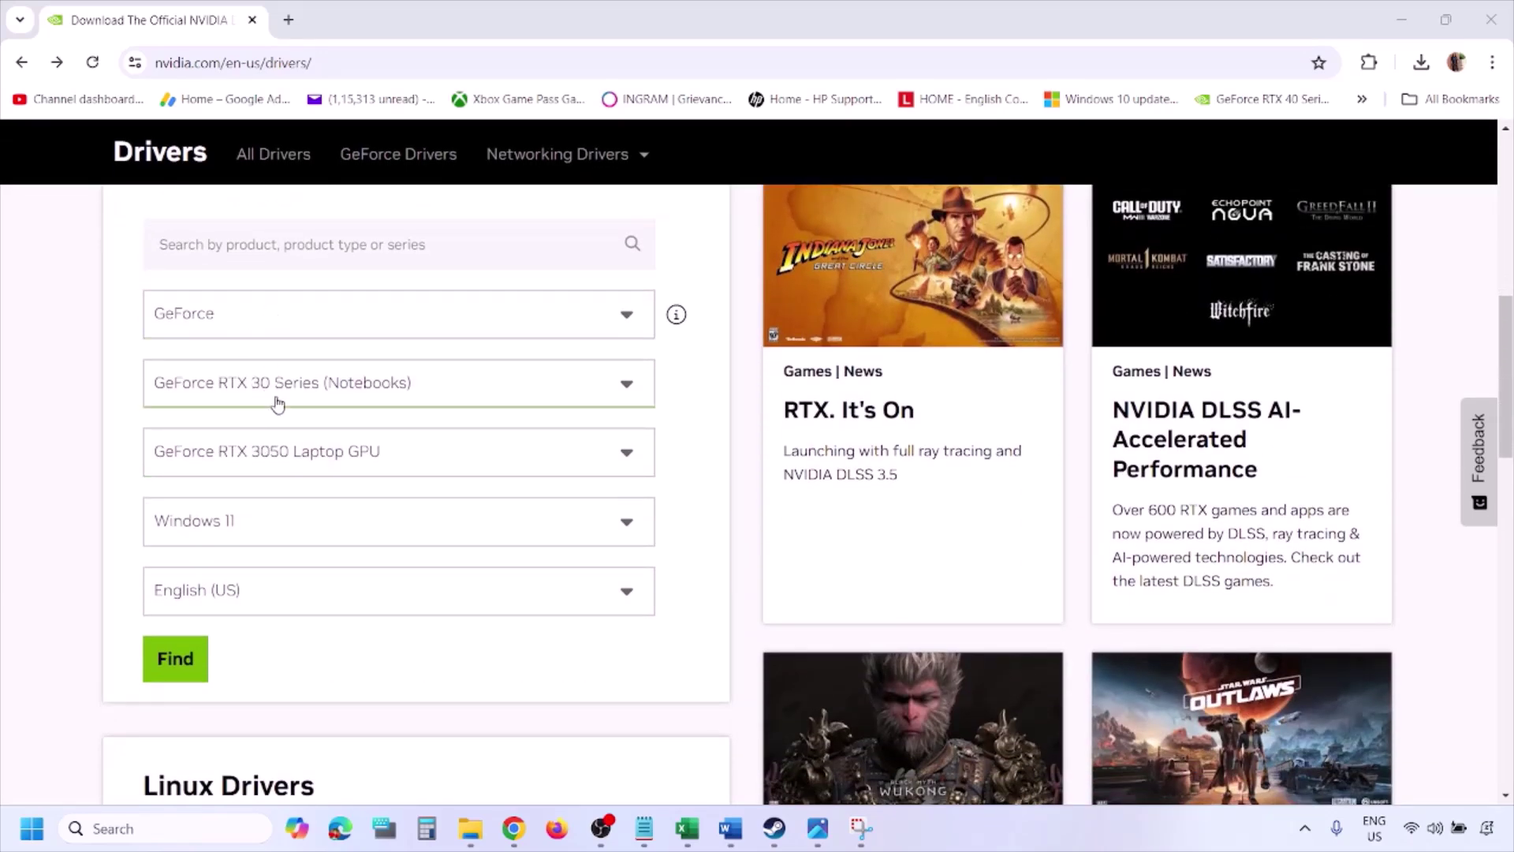
{"action": "left_click", "coordinate": [251, 527]}
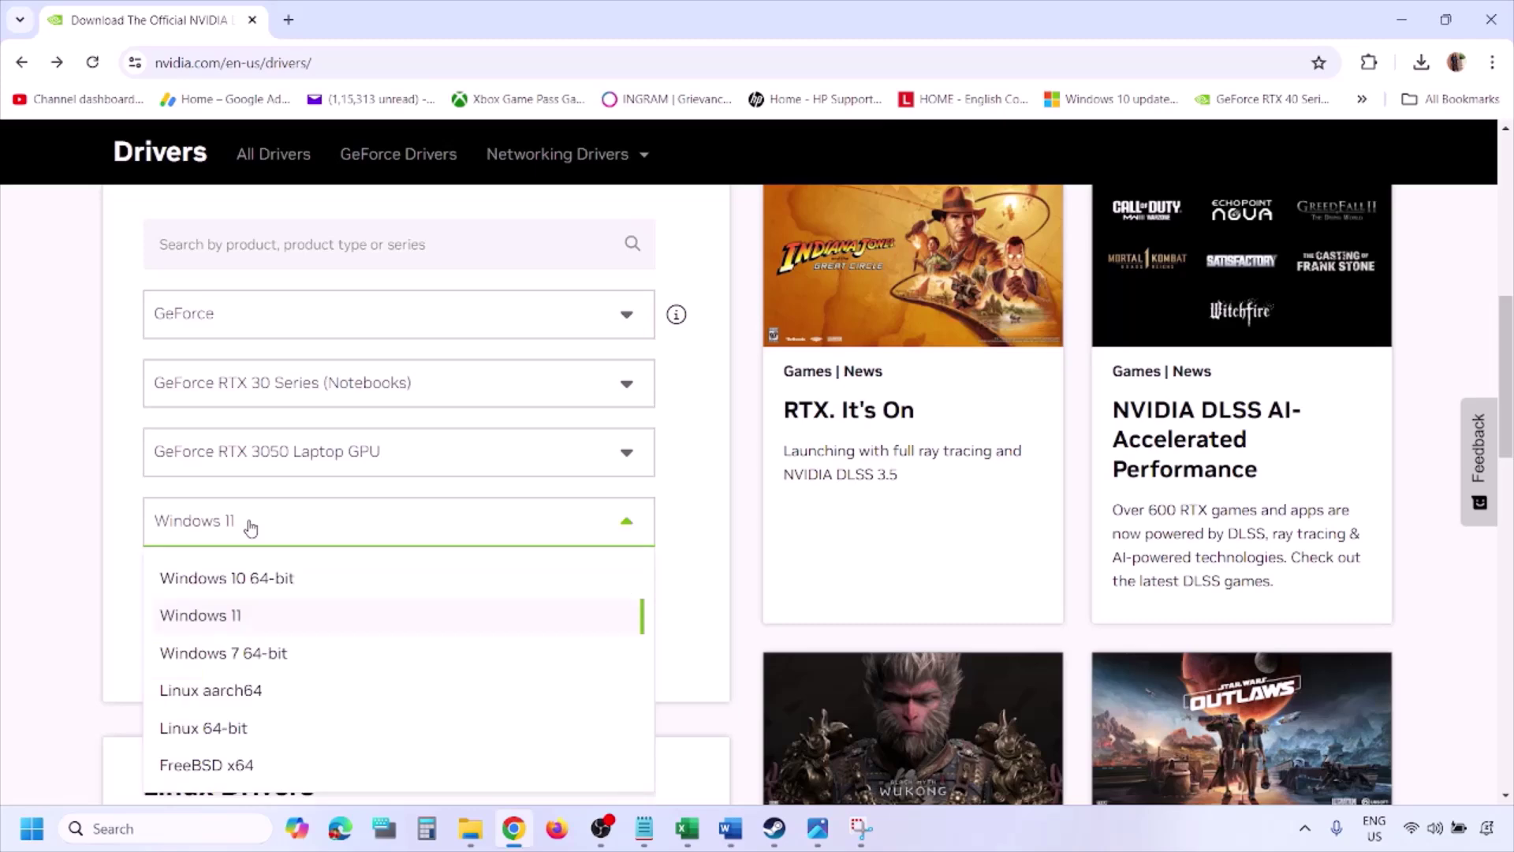
{"action": "left_click", "coordinate": [221, 617]}
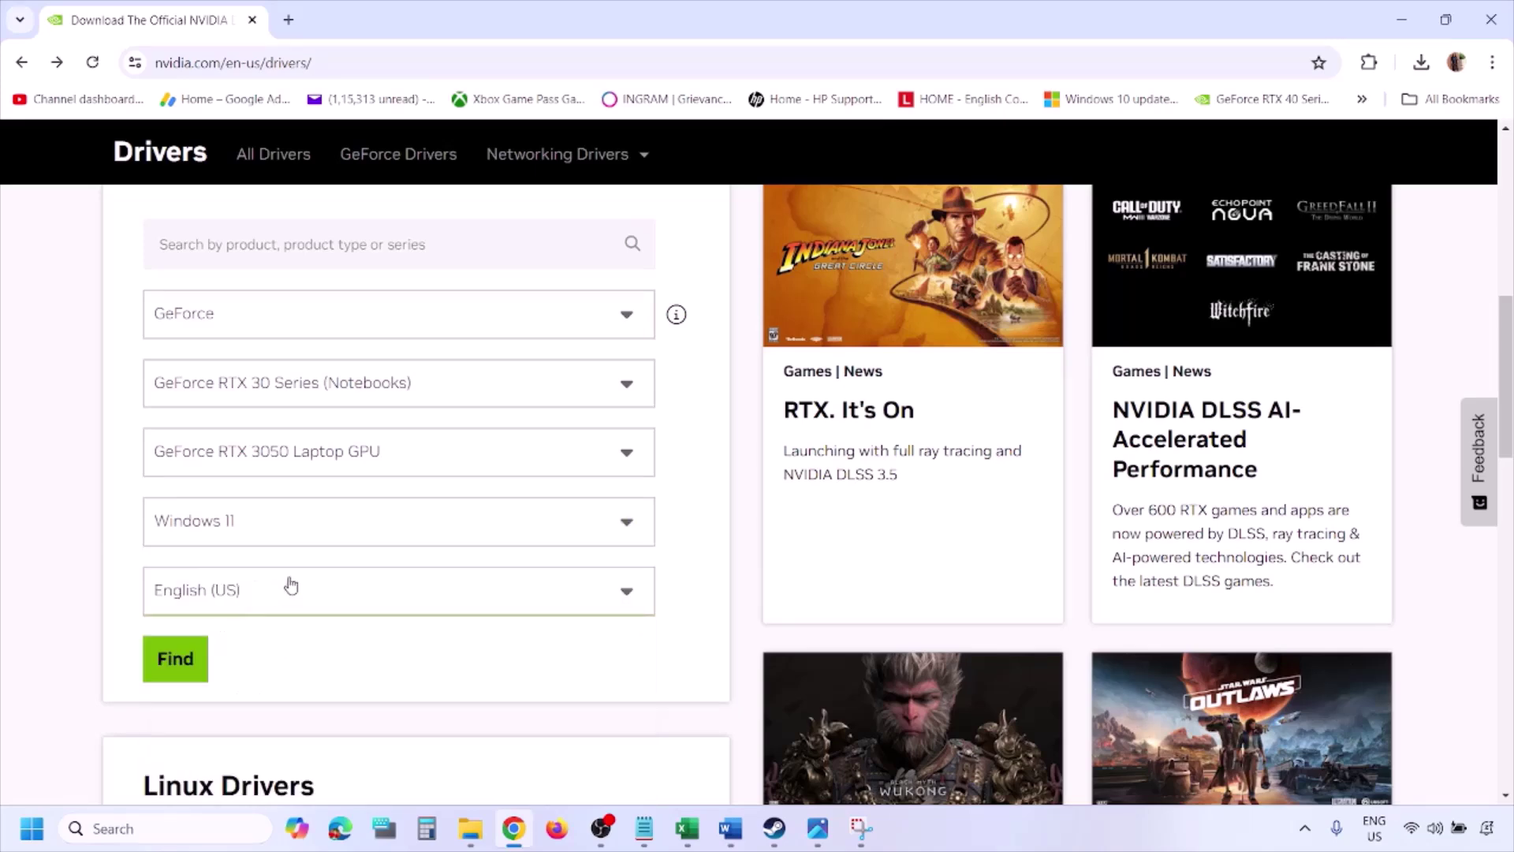
{"action": "left_click", "coordinate": [178, 660]}
Switch to Photos and view images 1.png to 5.png showing the NVIDIA driver download and the Custom clean installation options.
{"action": "left_click", "coordinate": [819, 832]}
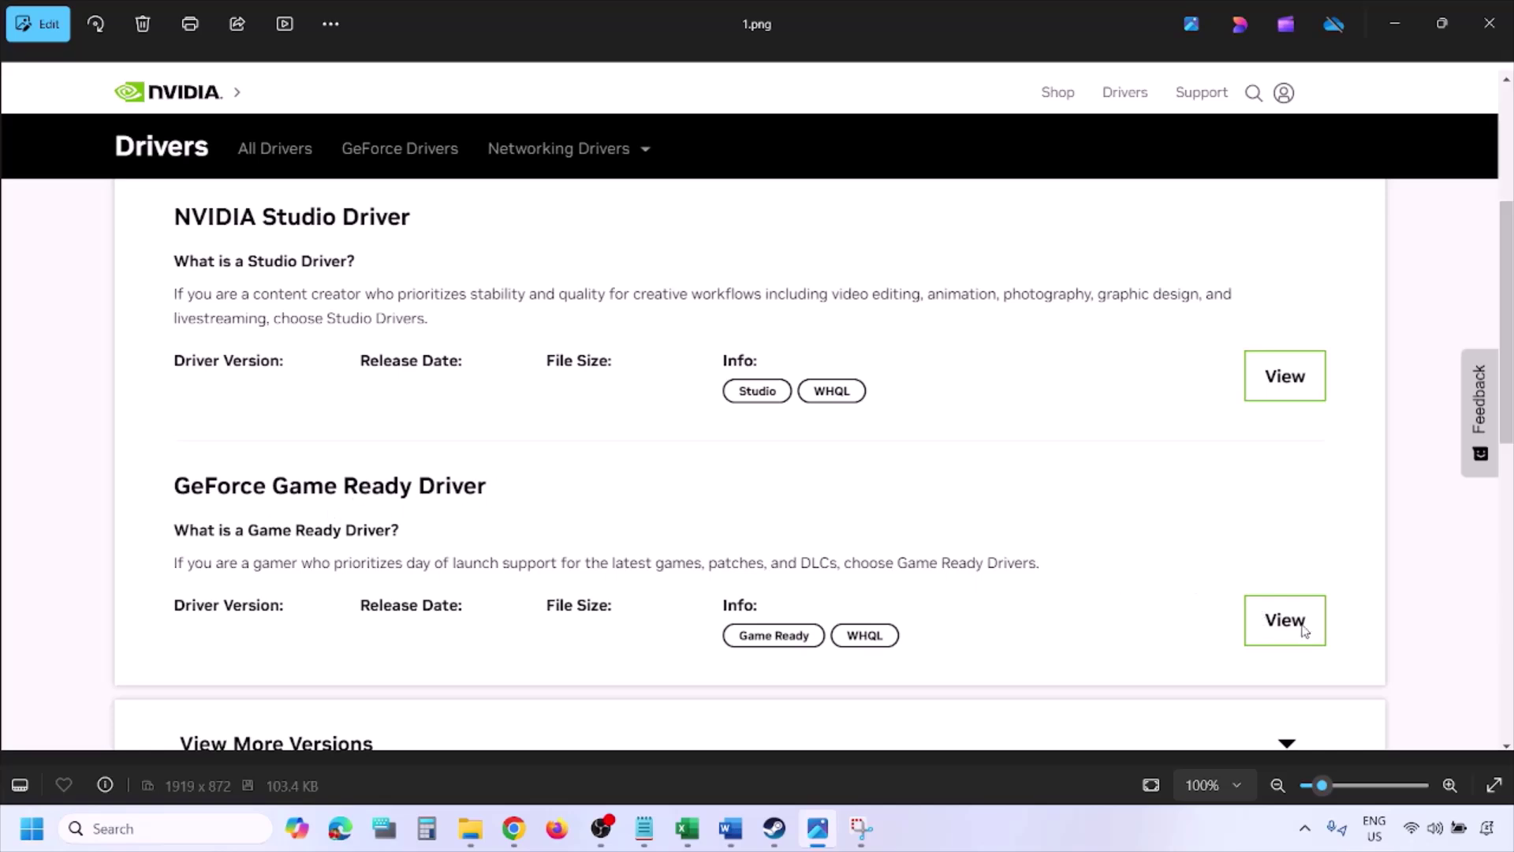
{"action": "key", "text": "Right"}
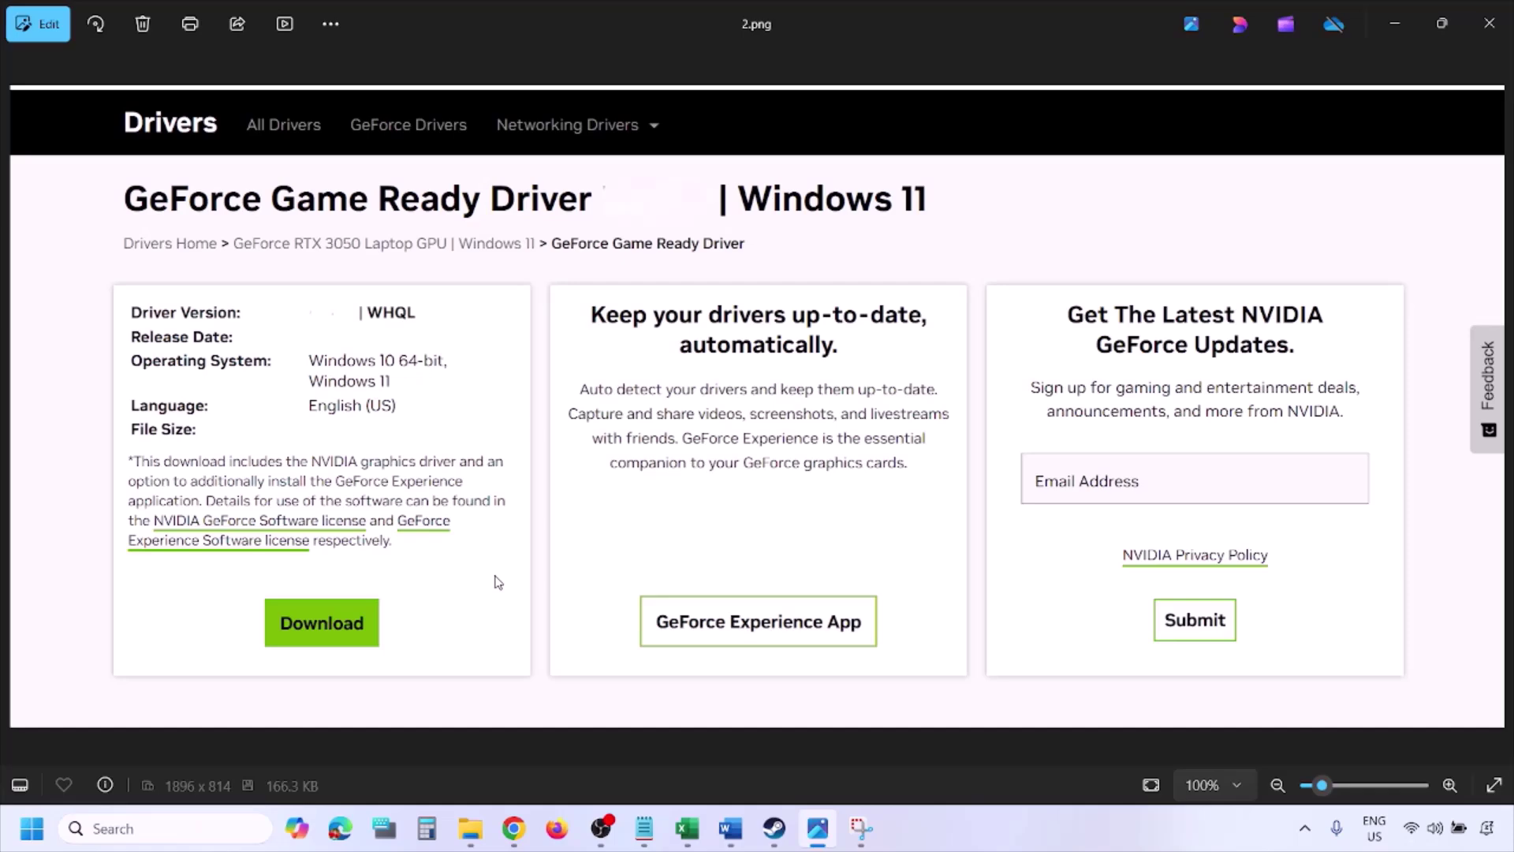
{"action": "key", "text": "Right"}
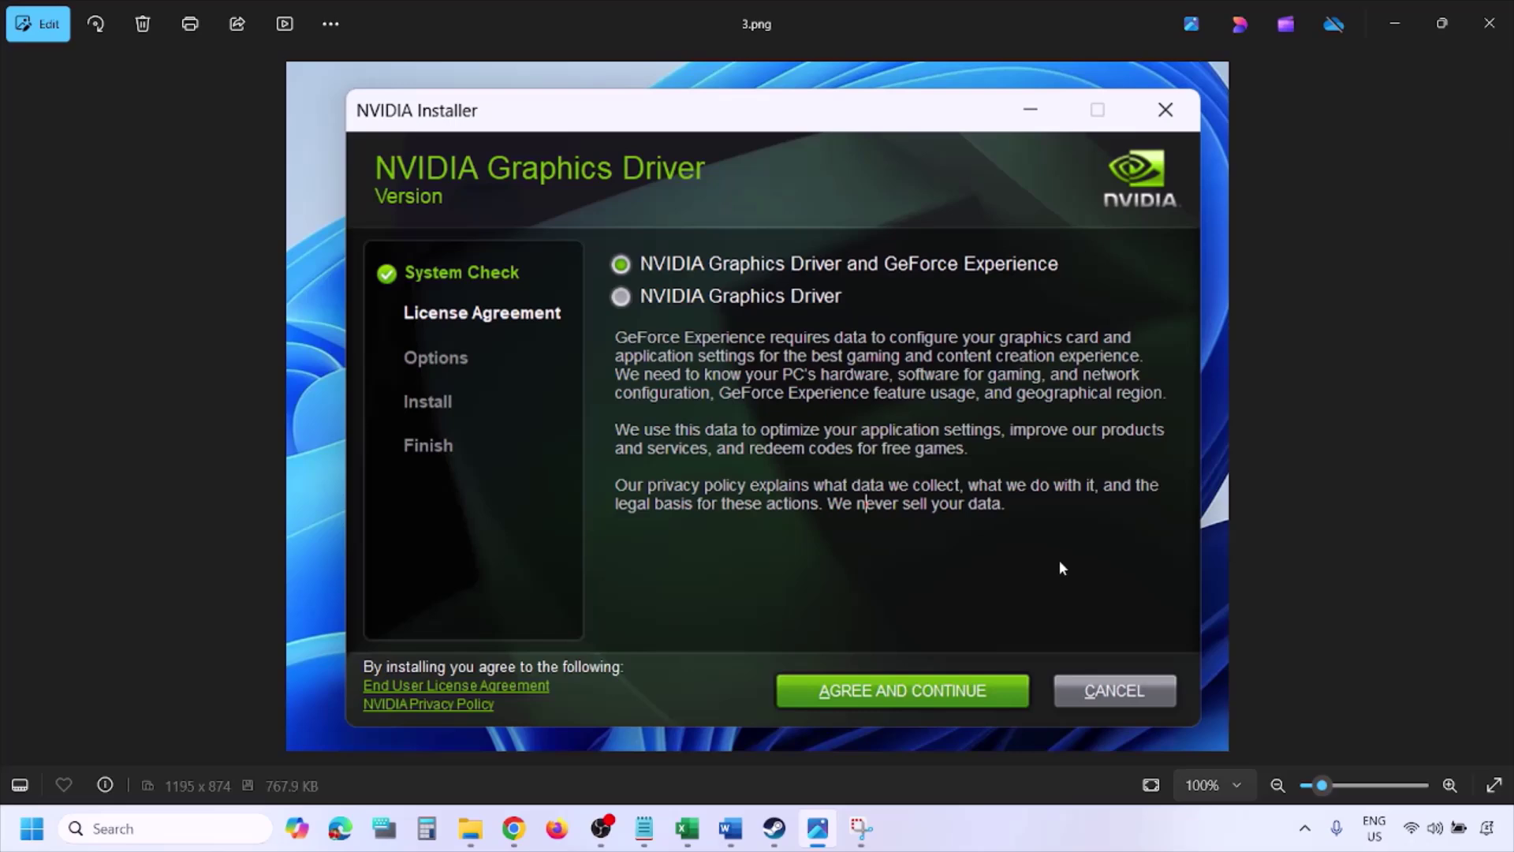
{"action": "key", "text": "Right"}
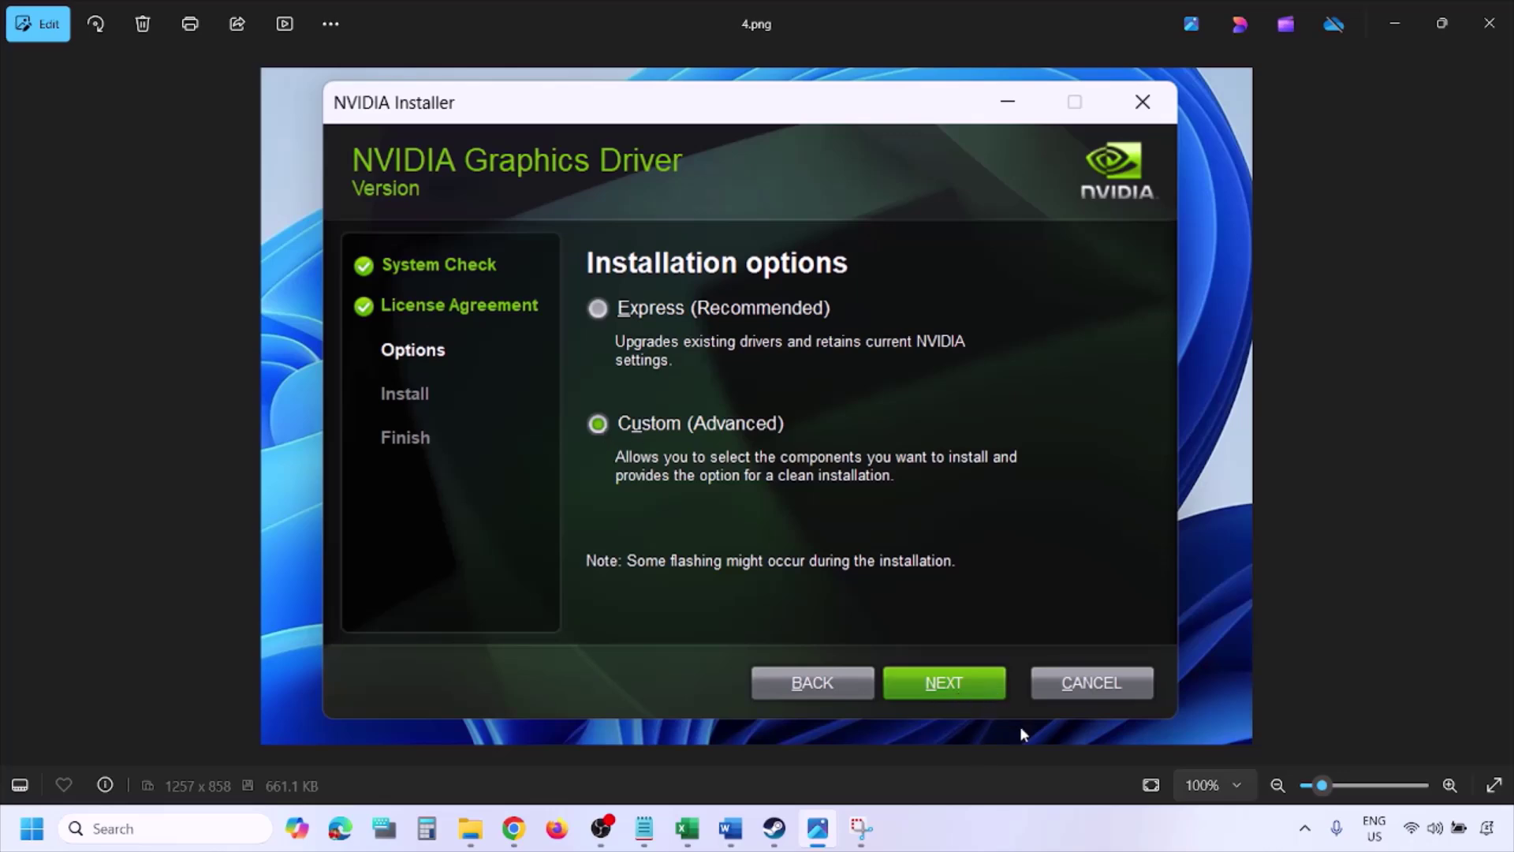
{"action": "key", "text": "Right"}
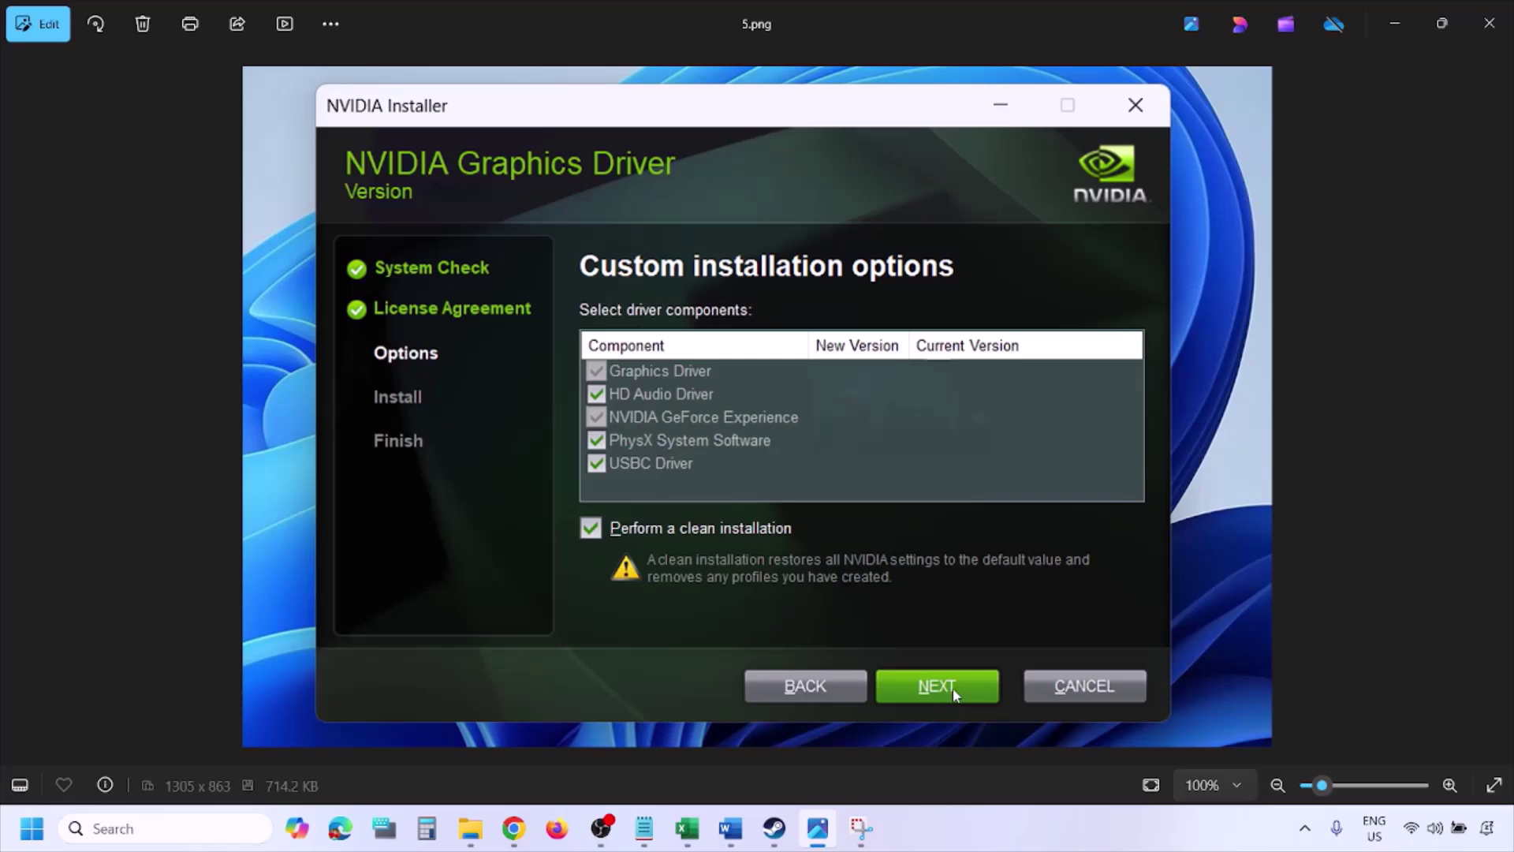
View the Restart option among the Windows power choices and dismiss them without restarting.
{"action": "left_click", "coordinate": [31, 828]}
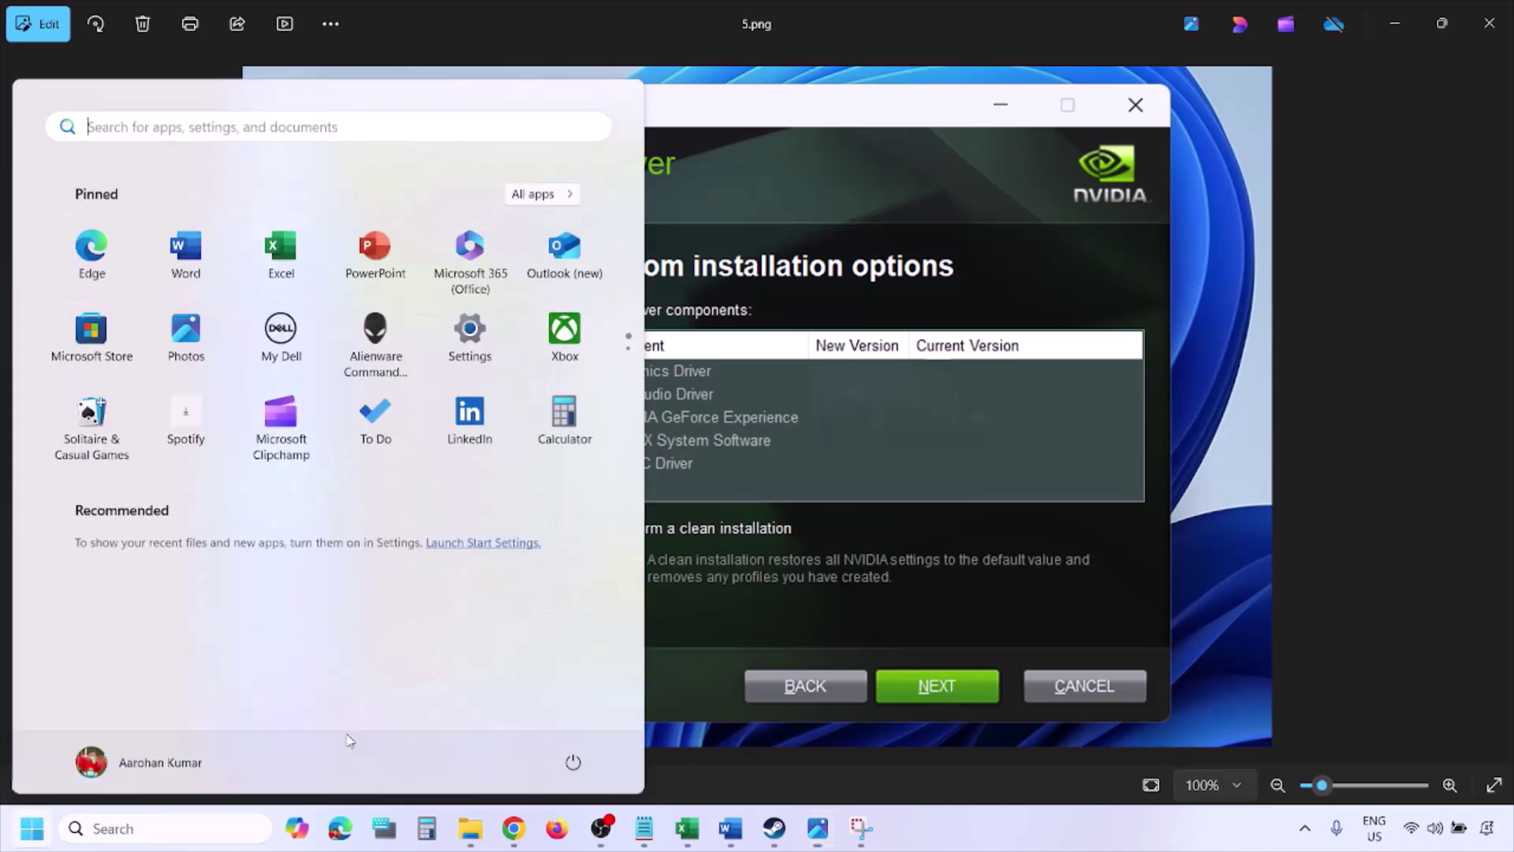
{"action": "left_click", "coordinate": [578, 765]}
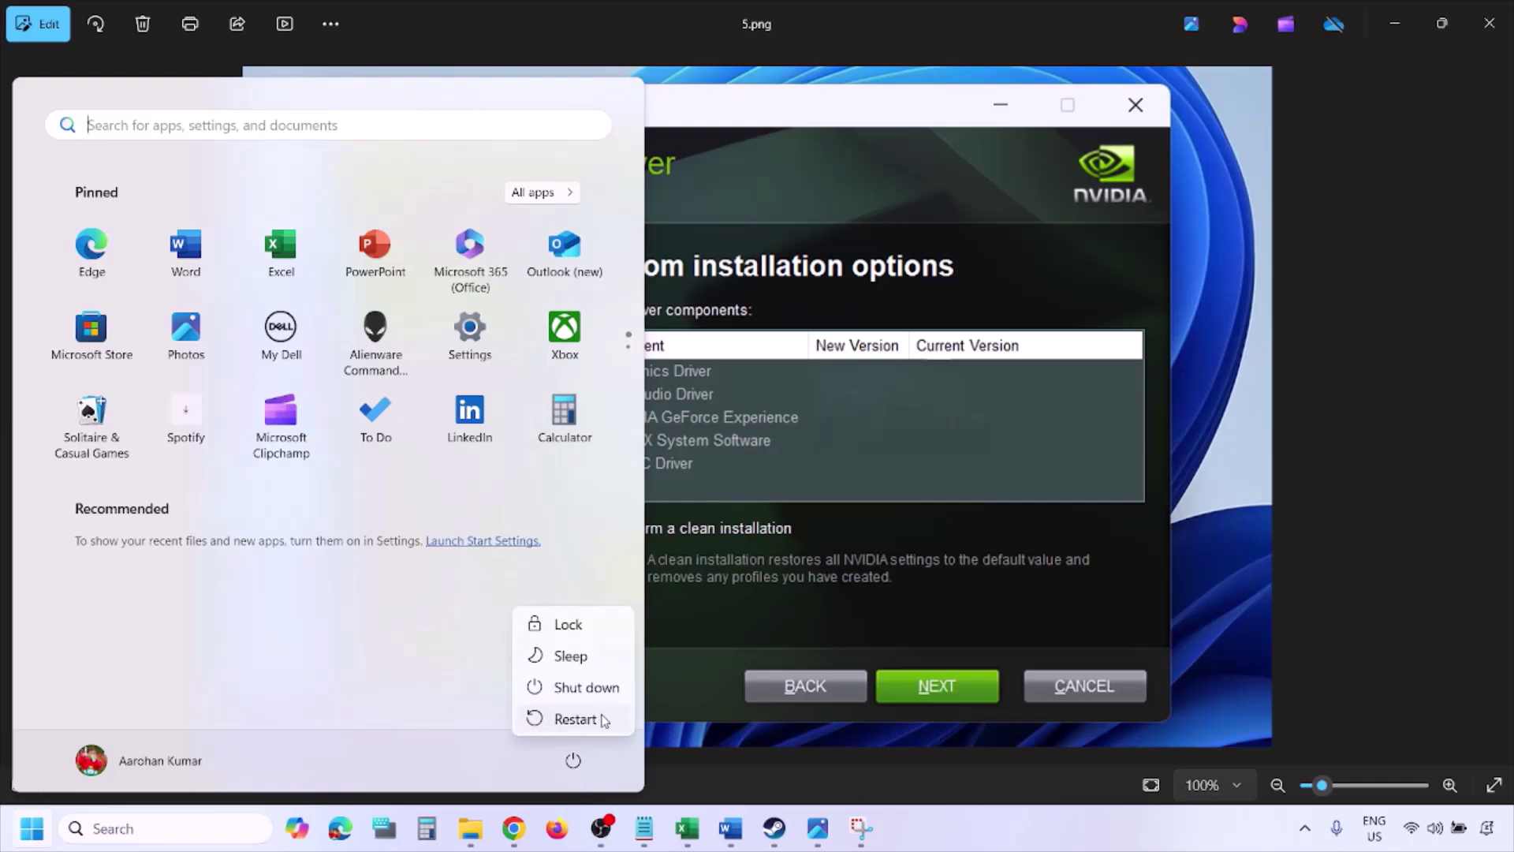
{"action": "left_click", "coordinate": [955, 799]}
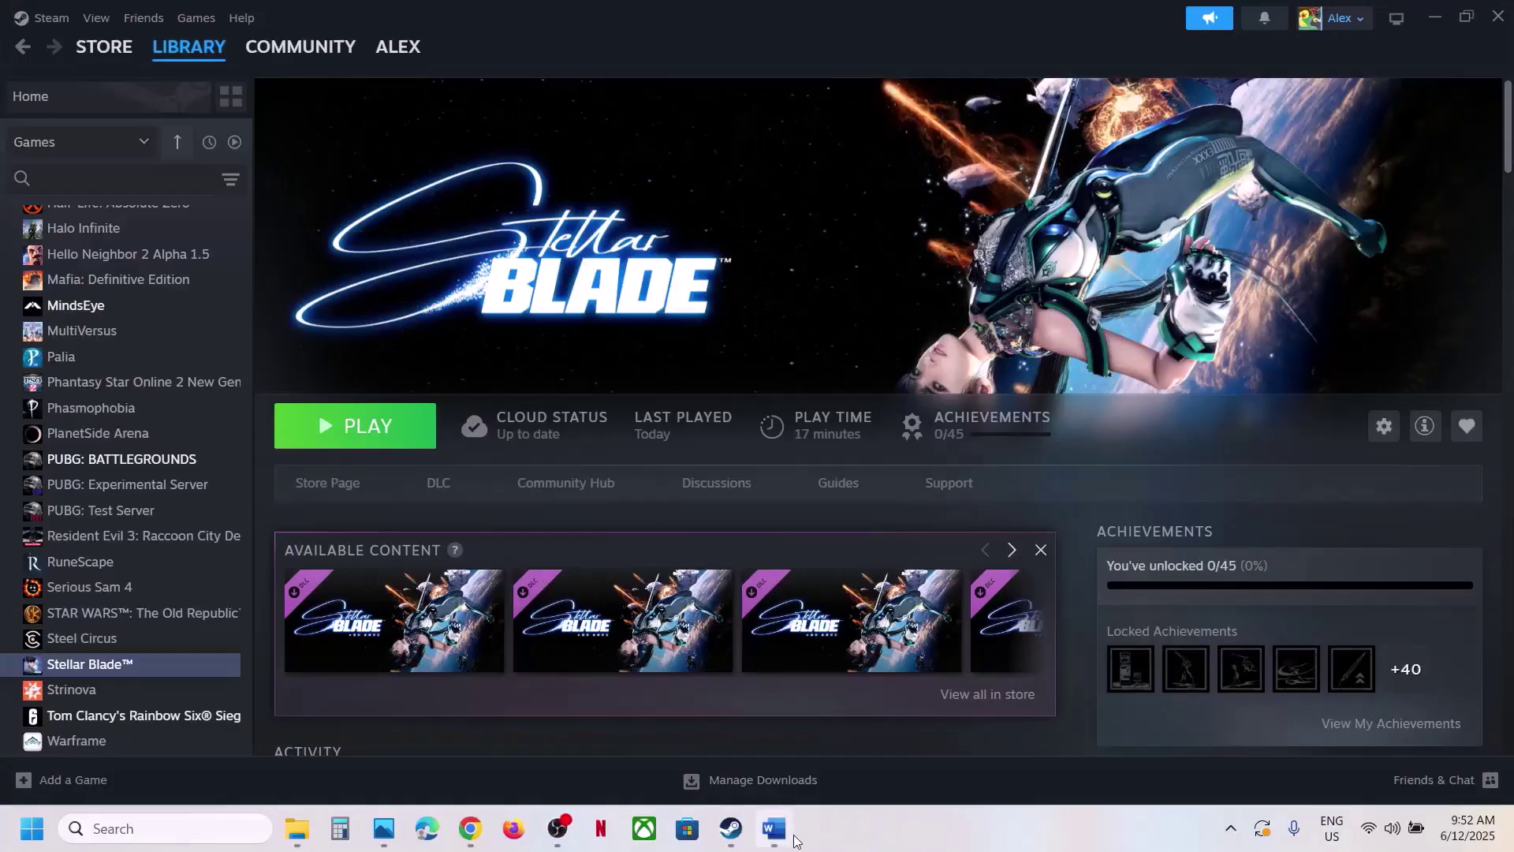
Switch to the Word document and read the AMD support link and the tip about Debug mode in Nvidia Control Panel.
{"action": "left_click", "coordinate": [794, 830]}
{"action": "left_click", "coordinate": [915, 588]}
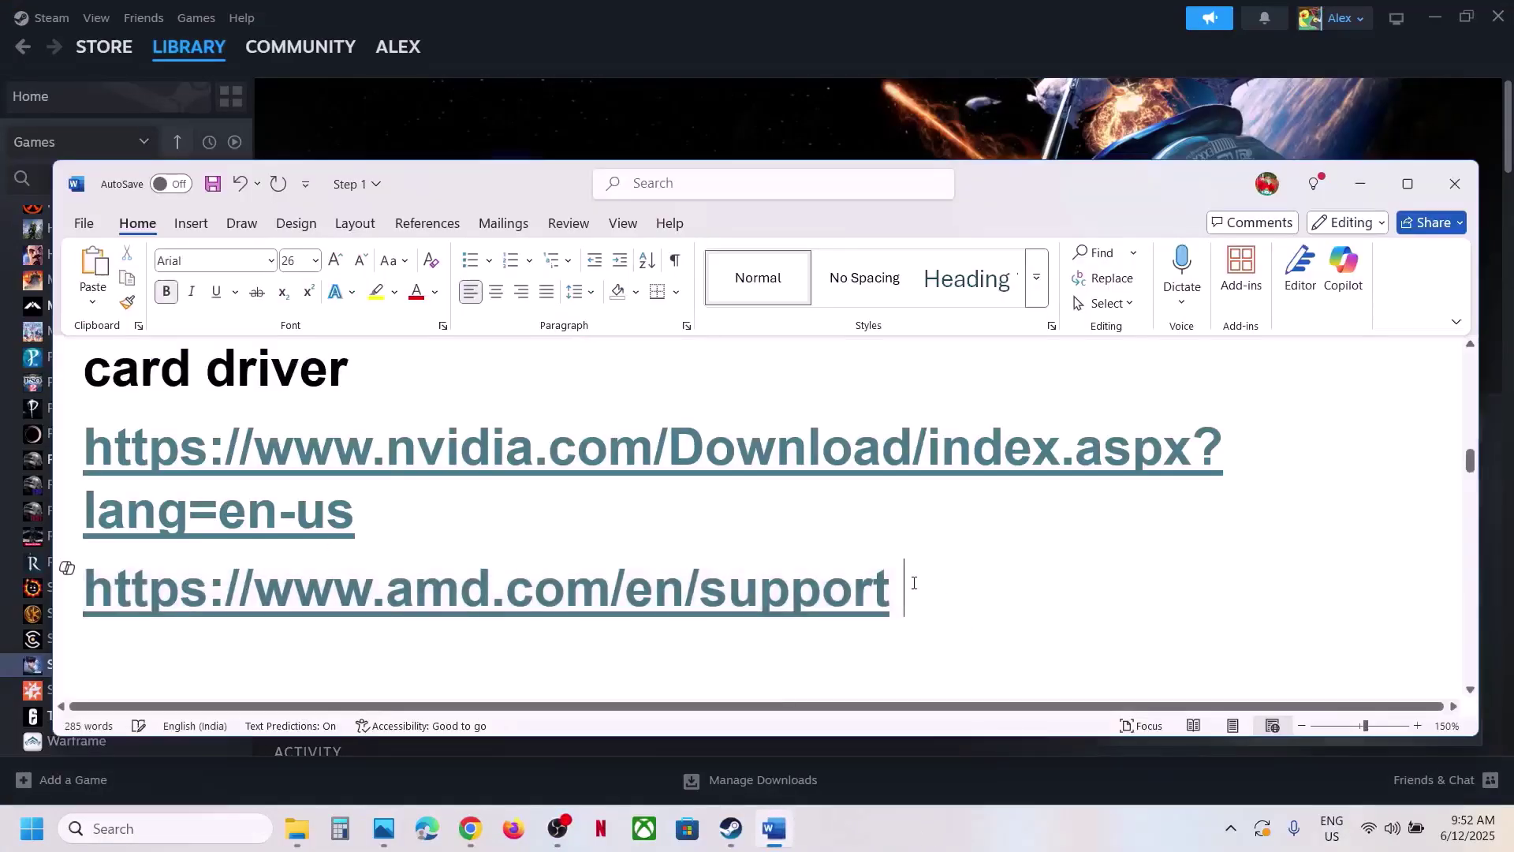
{"action": "triple_click", "coordinate": [474, 591]}
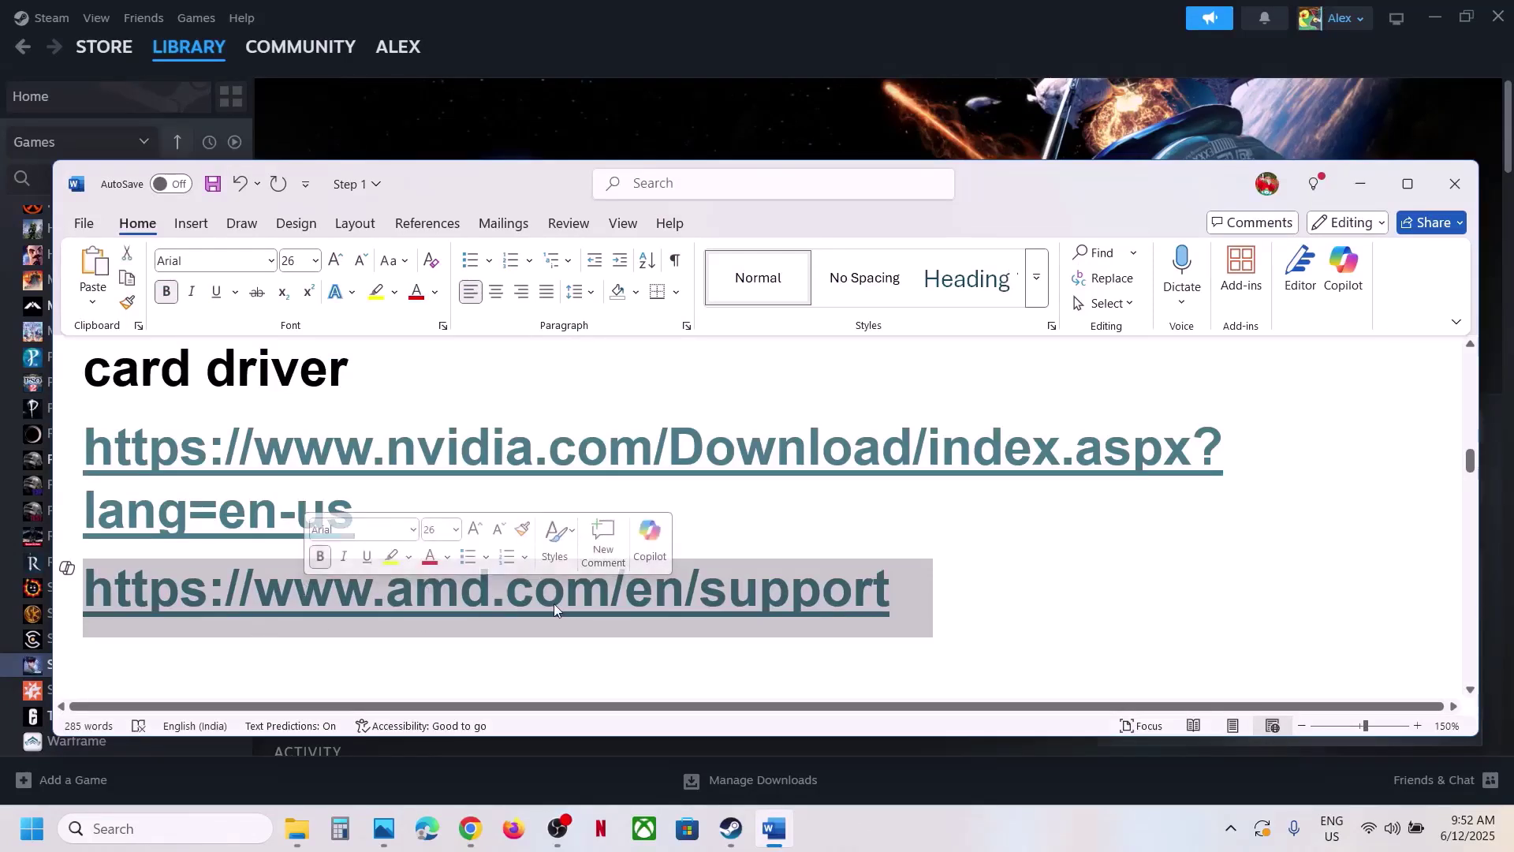
{"action": "left_click", "coordinate": [915, 604]}
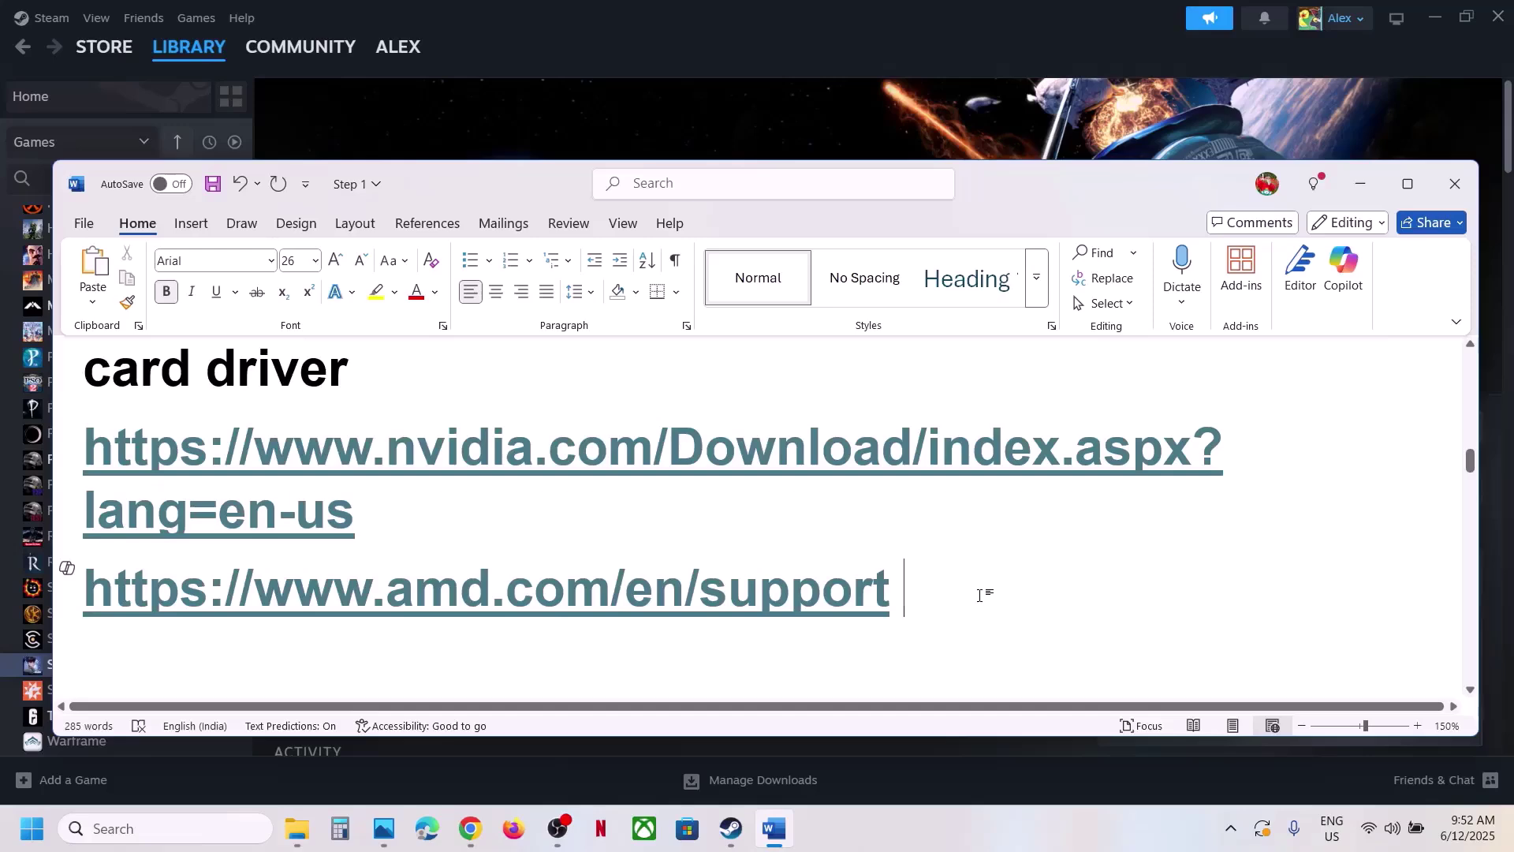
{"action": "scroll", "coordinate": [980, 594], "scroll_direction": "down", "scroll_amount": 3}
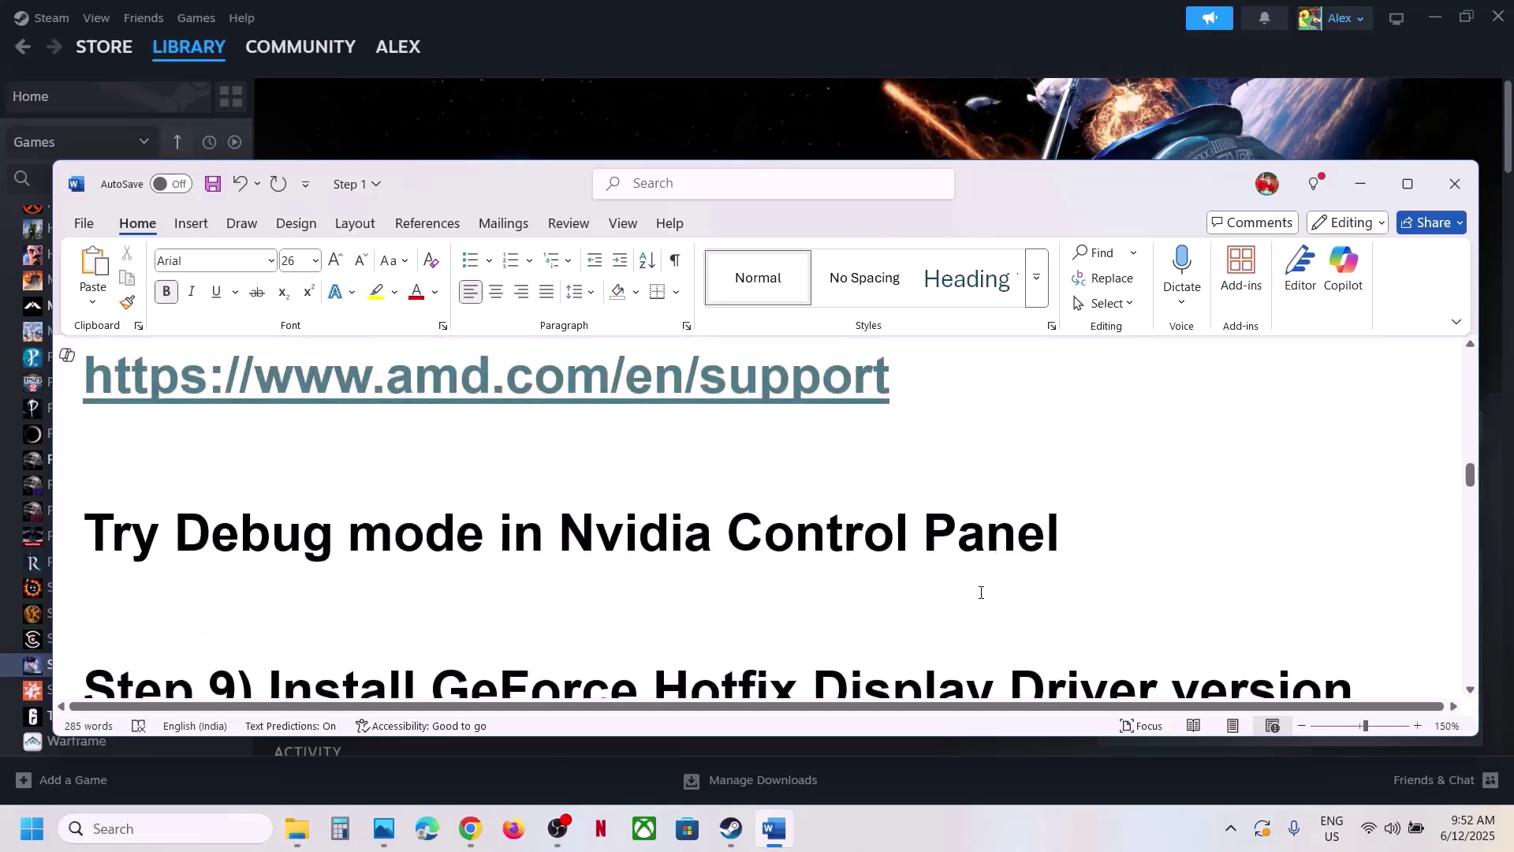
{"action": "left_click_drag", "start_coordinate": [174, 547], "coordinate": [1267, 531]}
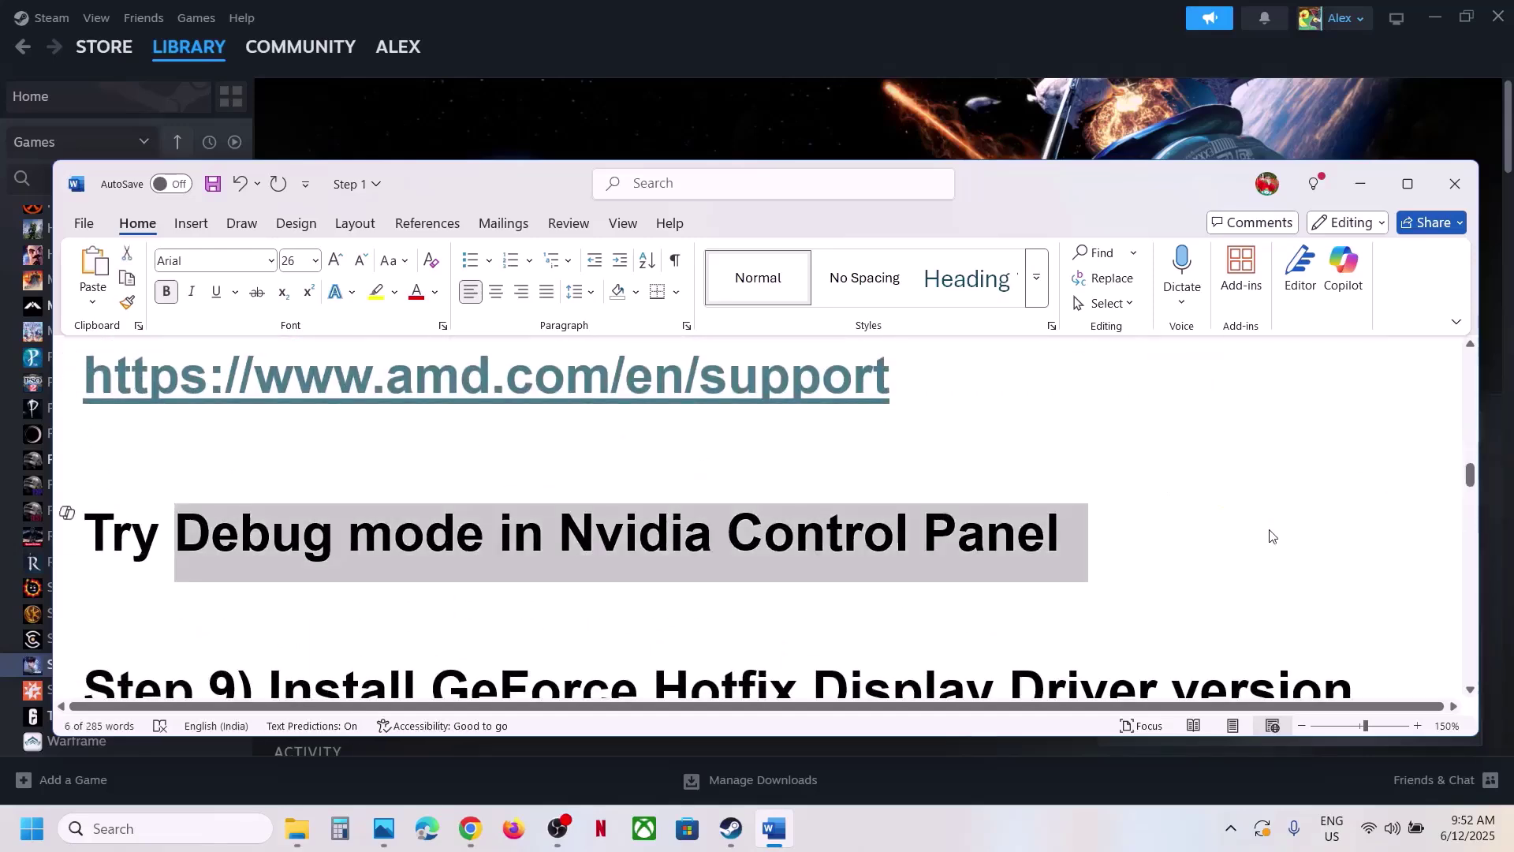
Open NVIDIA Control Panel from the desktop, enable Debug Mode, check that it is active and close the window.
{"action": "key", "text": "super+d"}
{"action": "right_click", "coordinate": [562, 472]}
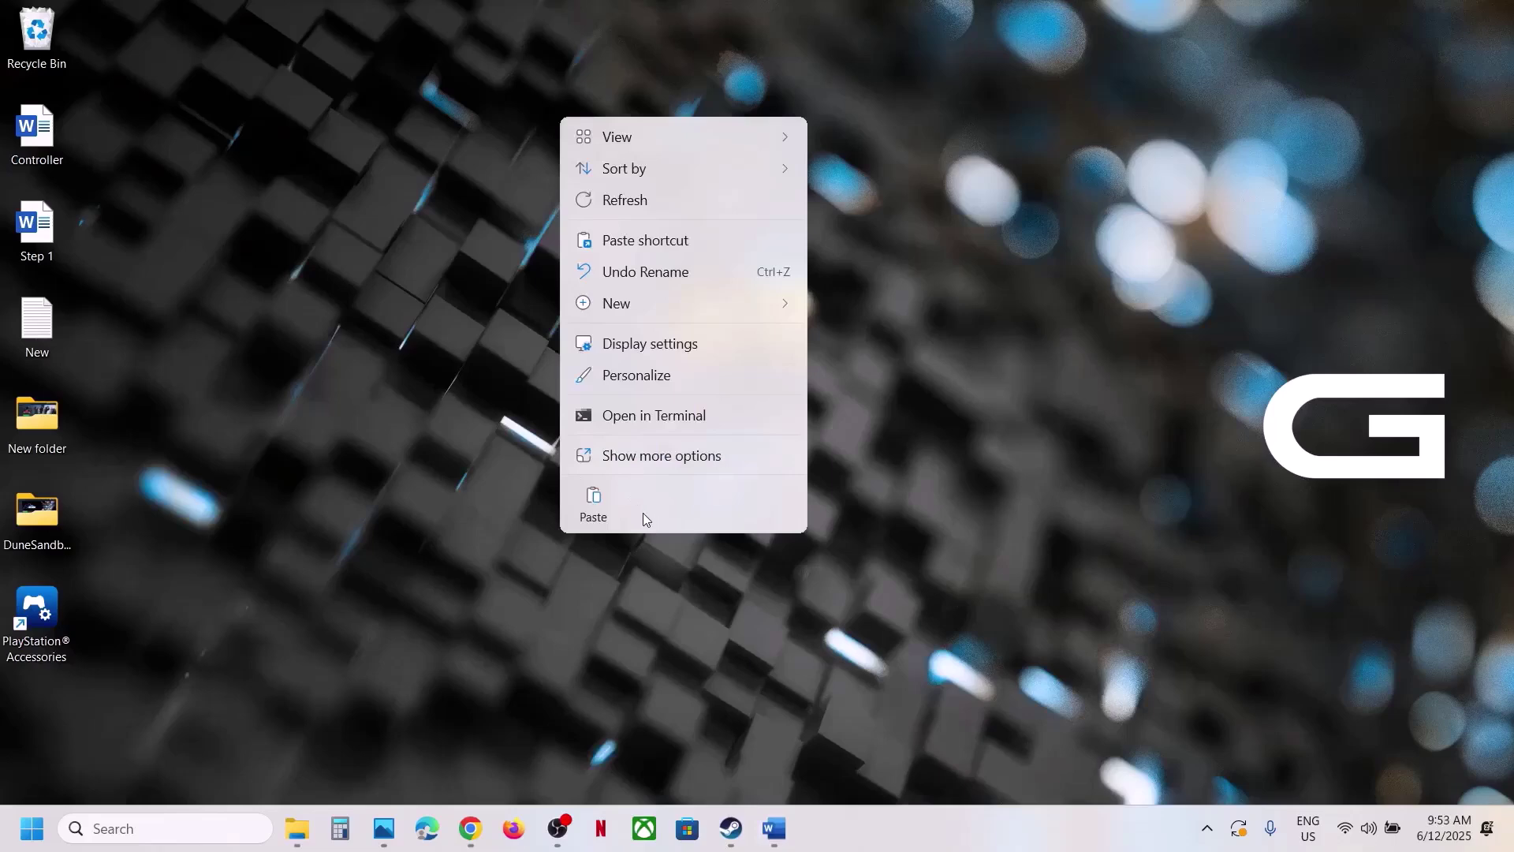
{"action": "left_click", "coordinate": [652, 456]}
{"action": "left_click", "coordinate": [655, 656]}
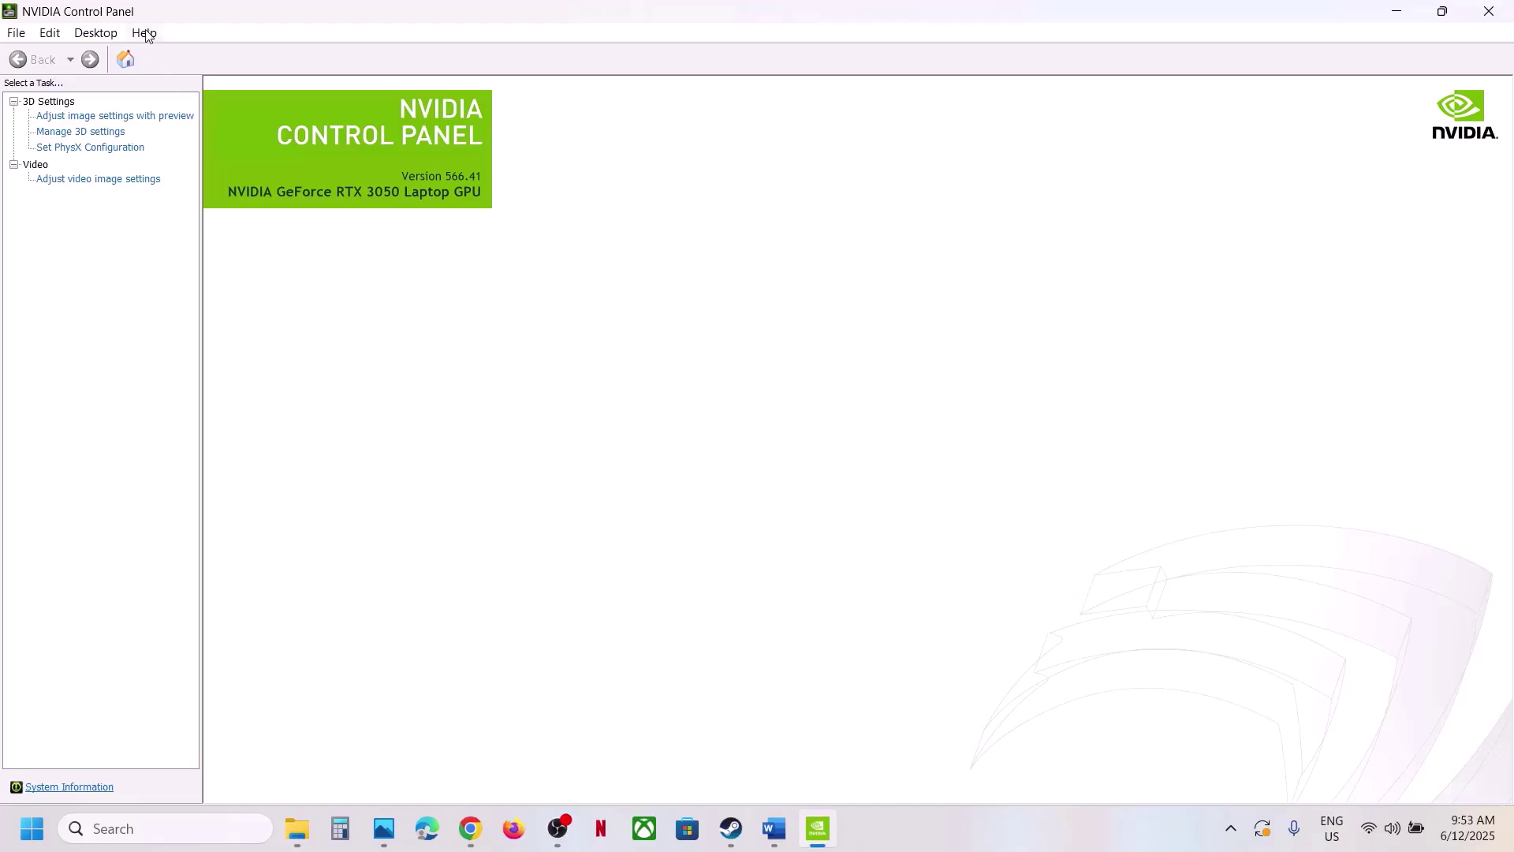
{"action": "left_click", "coordinate": [145, 34]}
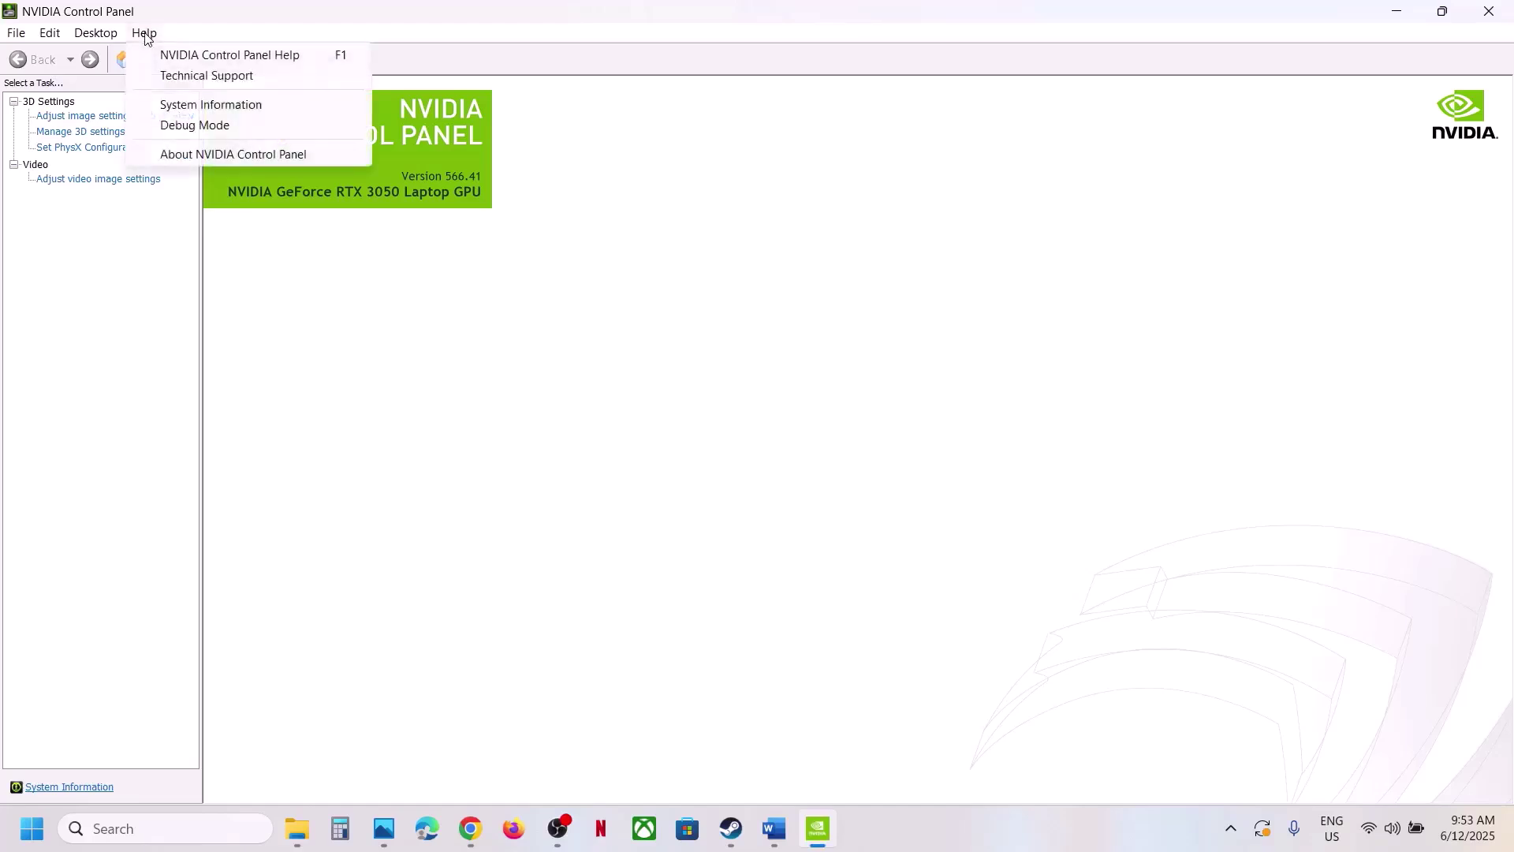
{"action": "left_click", "coordinate": [225, 138]}
{"action": "left_click", "coordinate": [146, 34]}
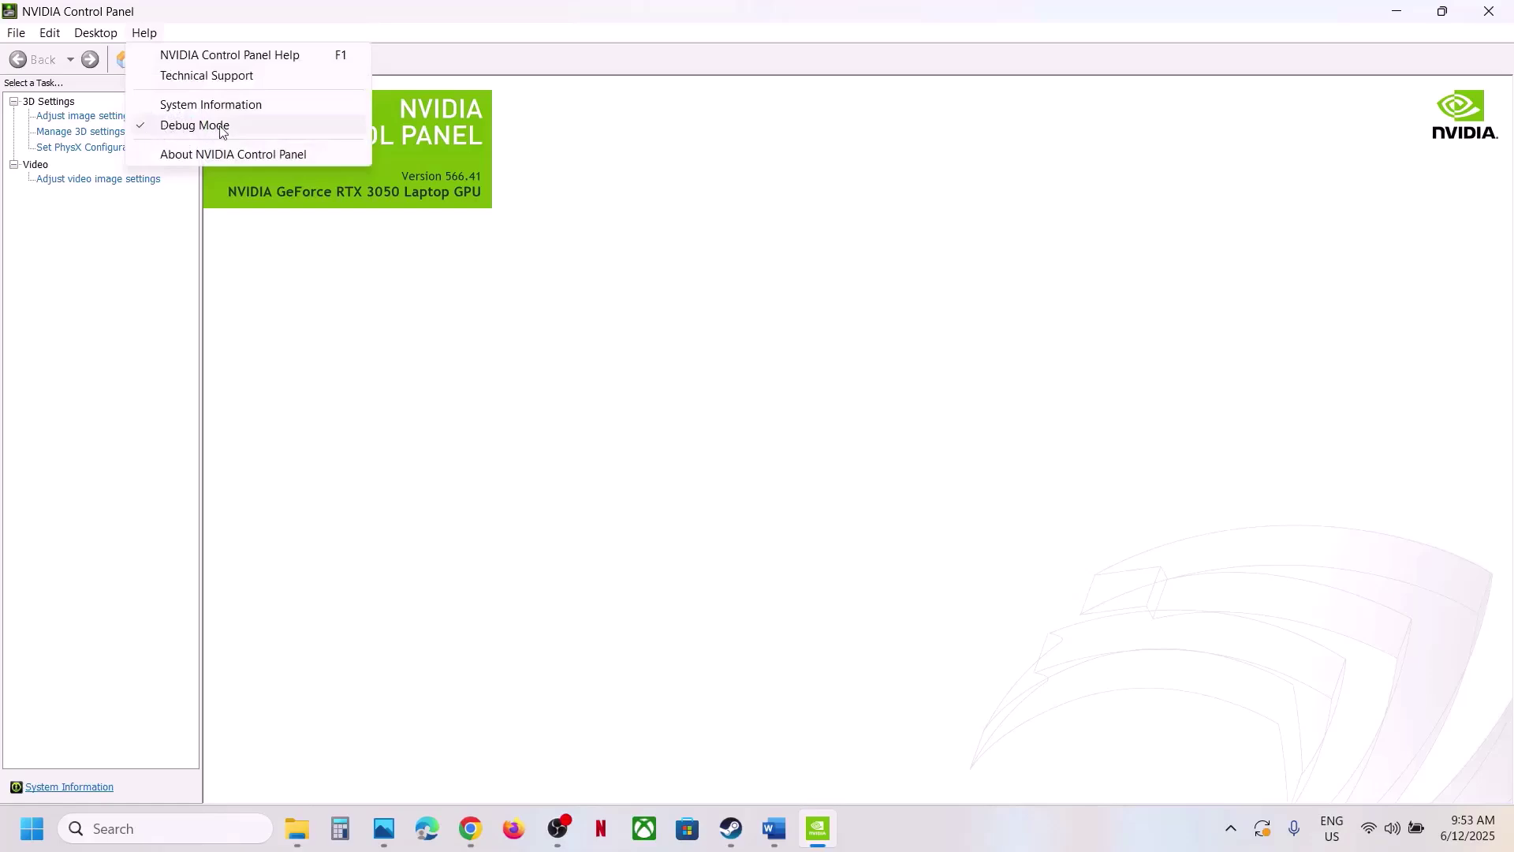
{"action": "left_click", "coordinate": [757, 365]}
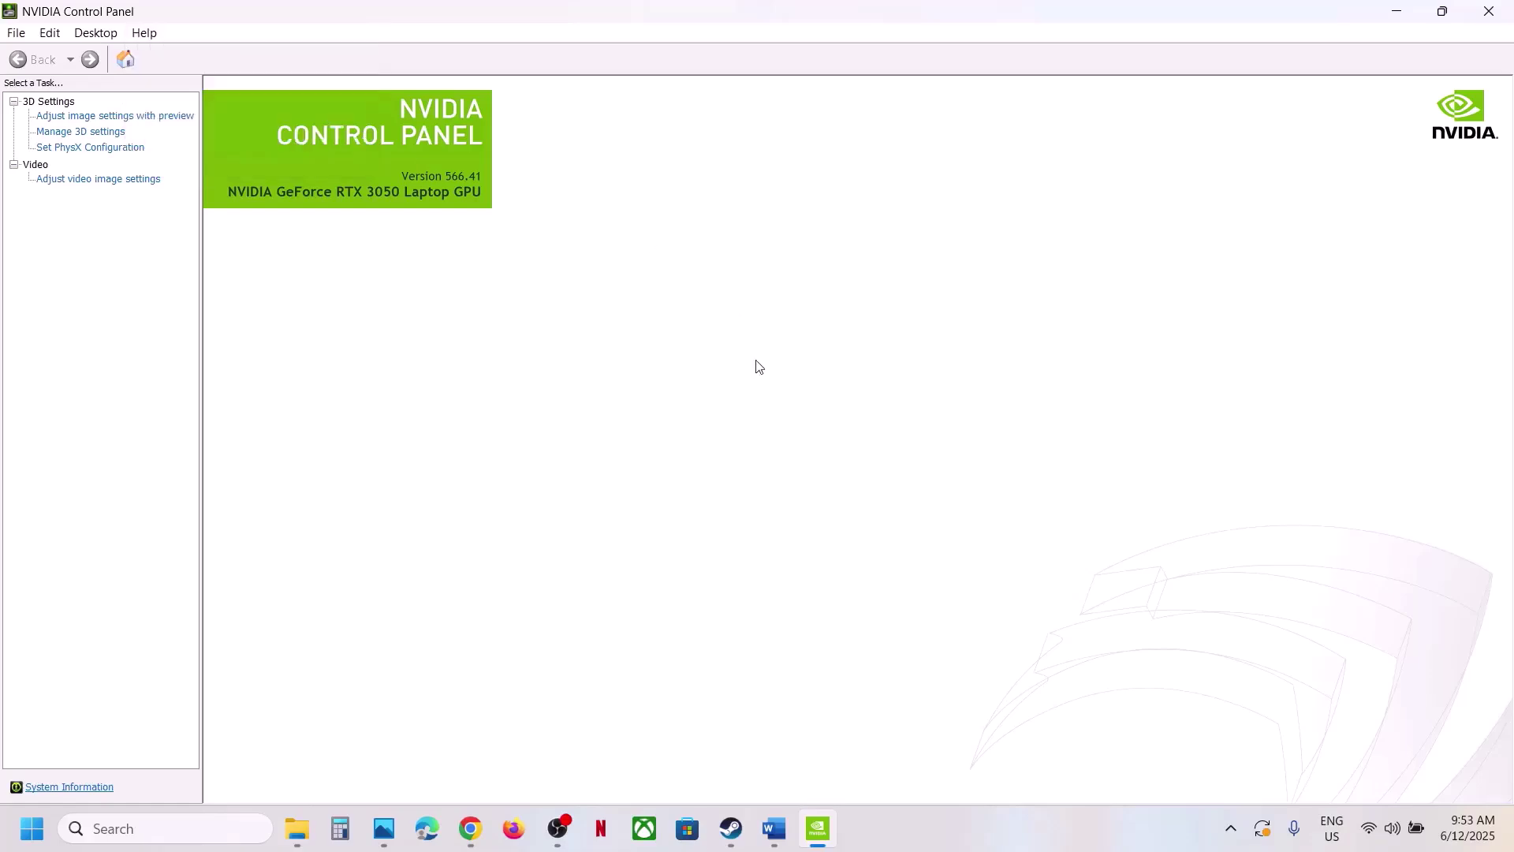
{"action": "left_click", "coordinate": [1491, 11]}
Switch to the Word document and copy the Step 9 text "Install GeForce Hotfix Display Driver version 576.66".
{"action": "left_click", "coordinate": [774, 828]}
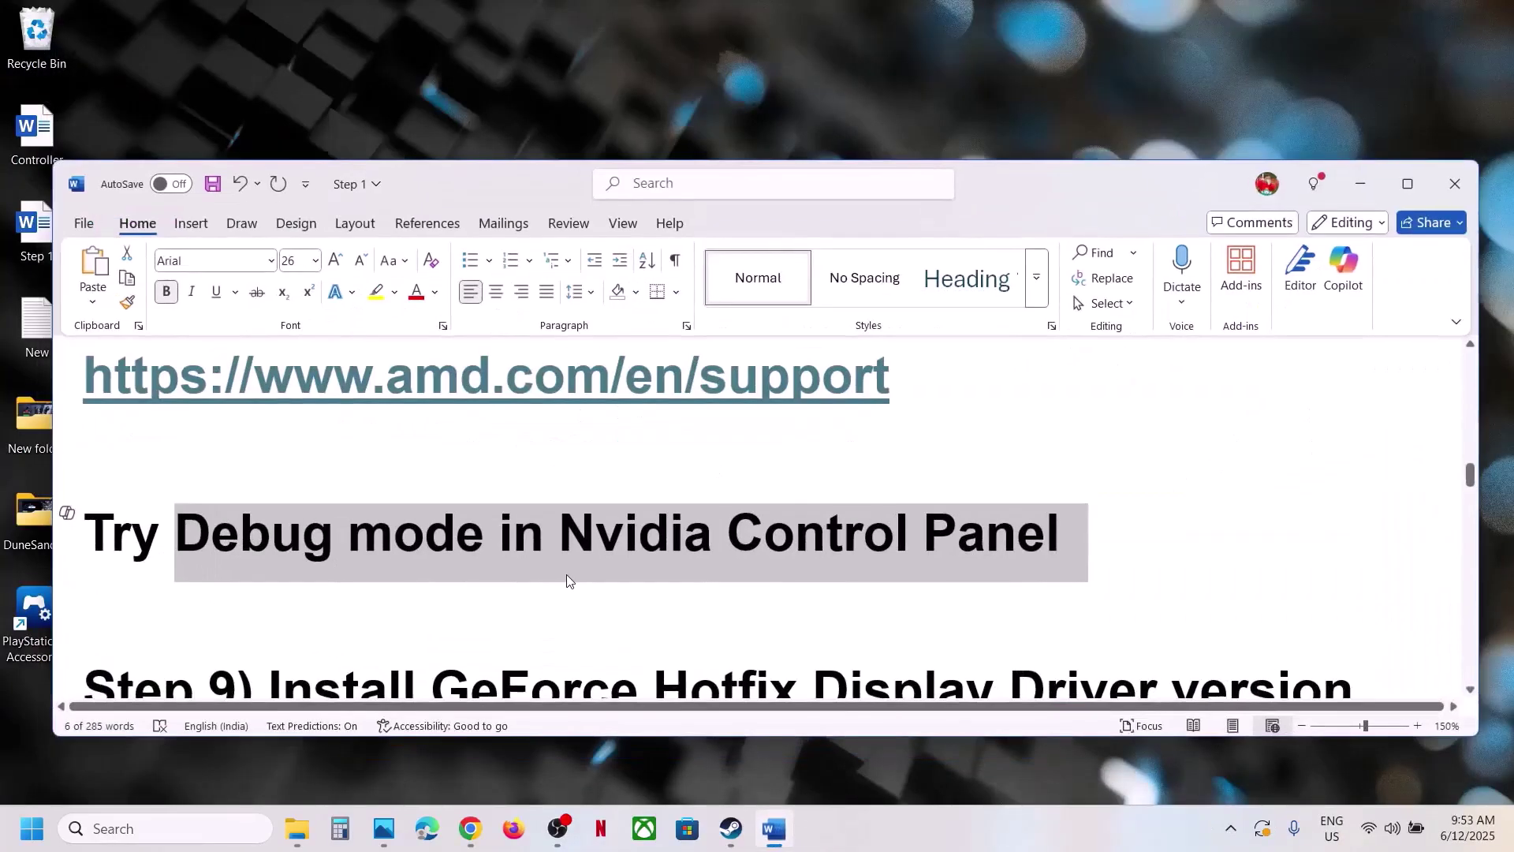
{"action": "scroll", "coordinate": [567, 574], "scroll_direction": "down", "scroll_amount": 2}
{"action": "left_click_drag", "start_coordinate": [266, 553], "coordinate": [541, 582]}
{"action": "key", "text": "ctrl+c"}
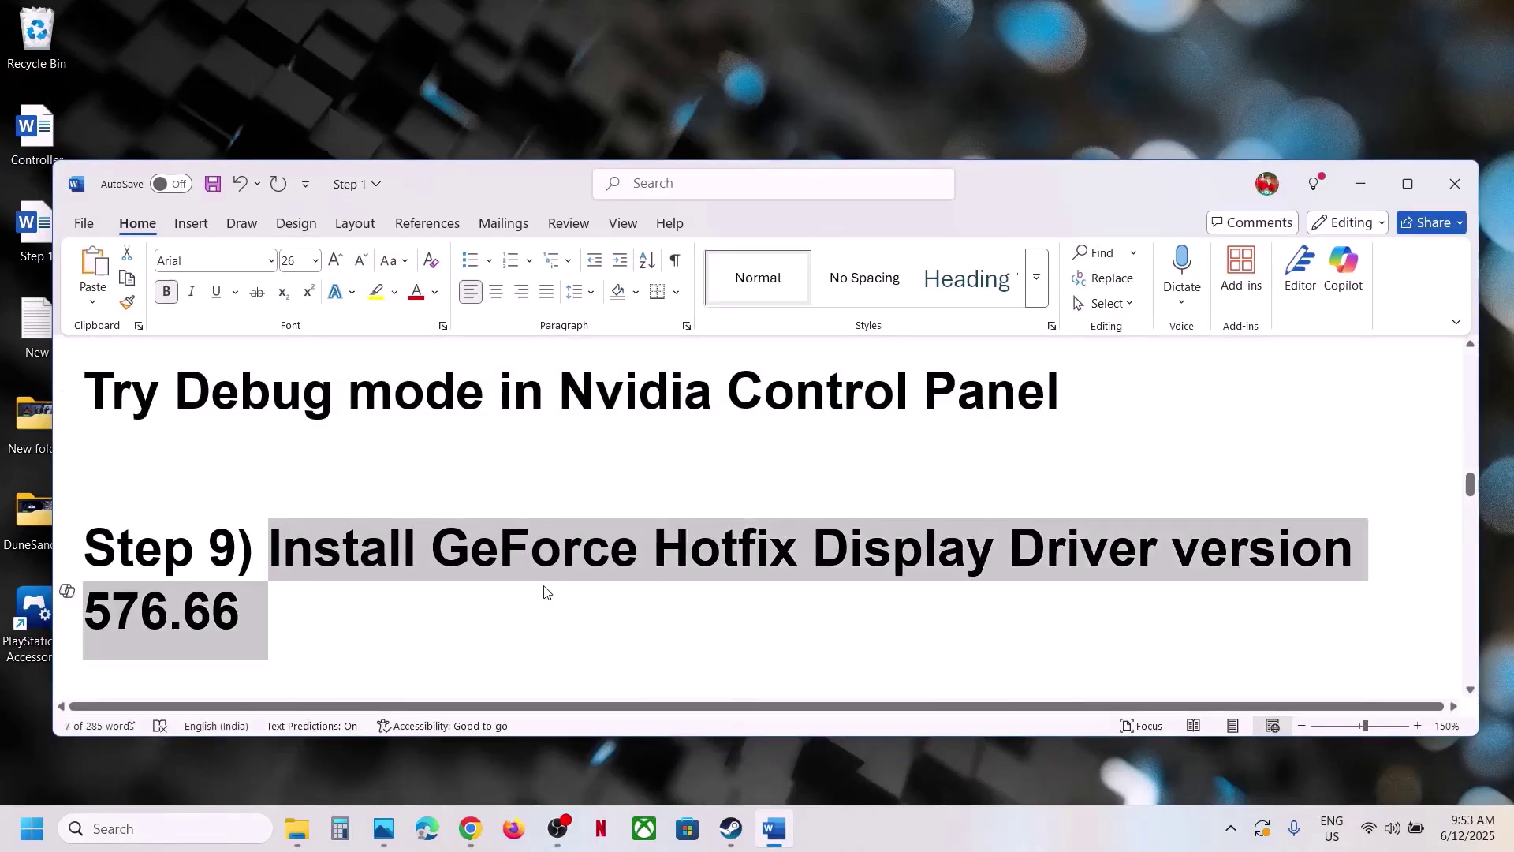
Search Google in a new Chrome tab for the copied text and open NVIDIA's support page for hotfix driver 576.66.
{"action": "left_click", "coordinate": [481, 830]}
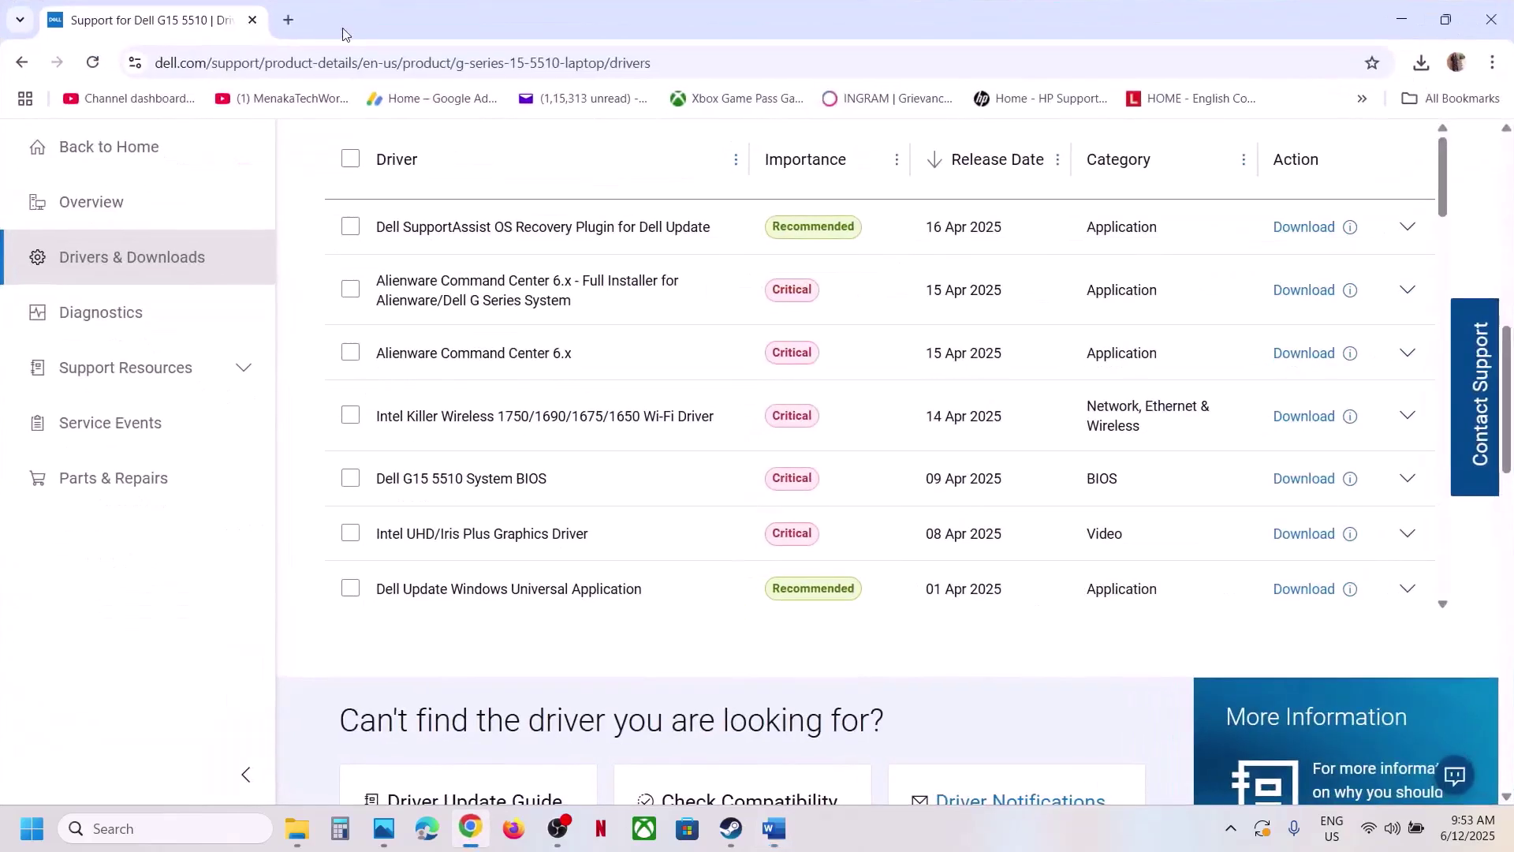
{"action": "left_click", "coordinate": [288, 20]}
{"action": "key", "text": "ctrl+v"}
{"action": "key", "text": "Return"}
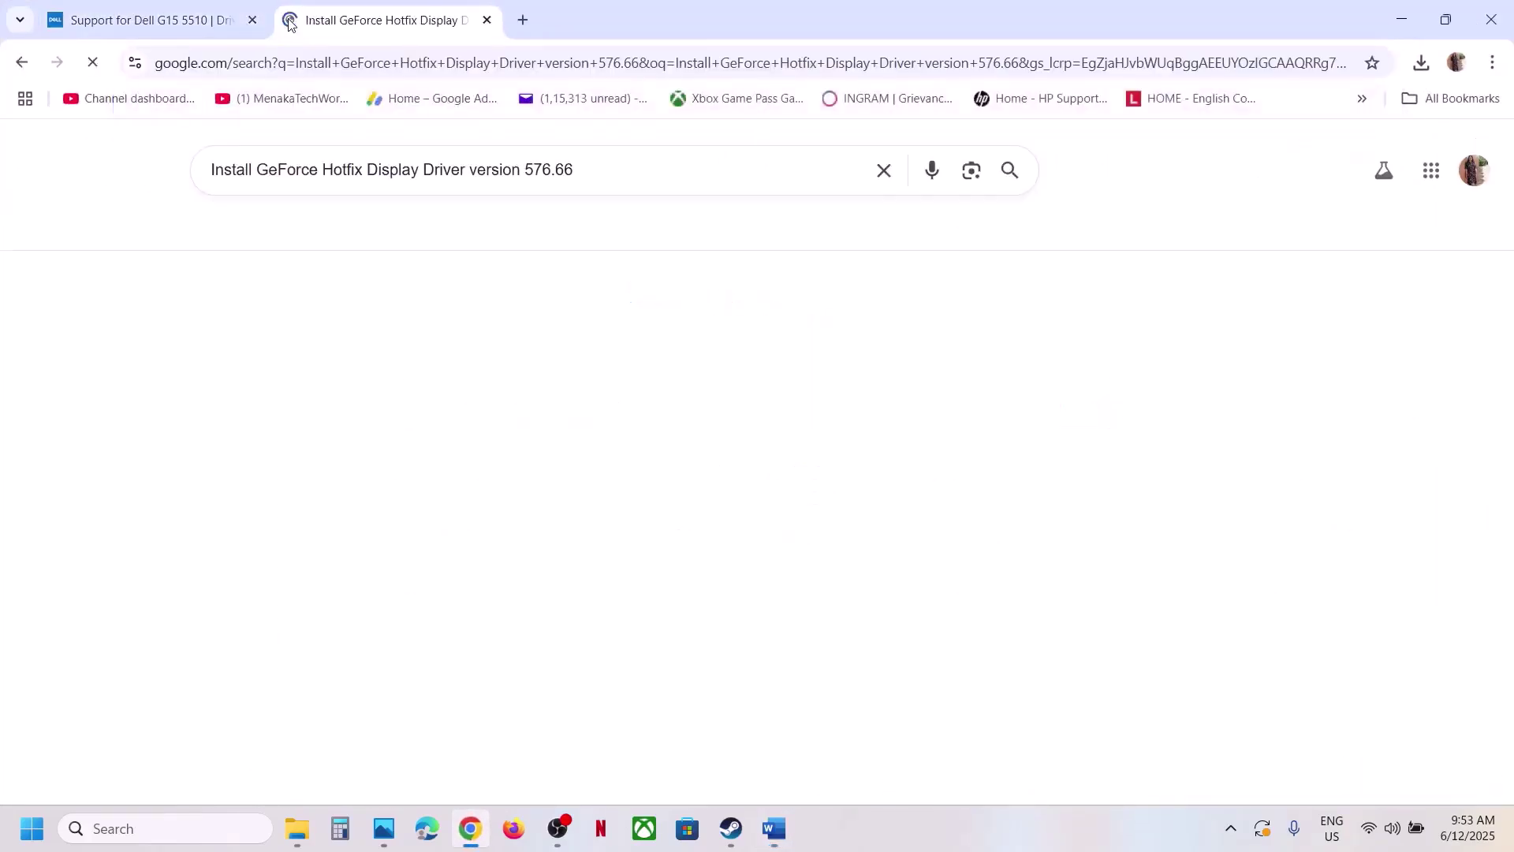
{"action": "left_click", "coordinate": [324, 338]}
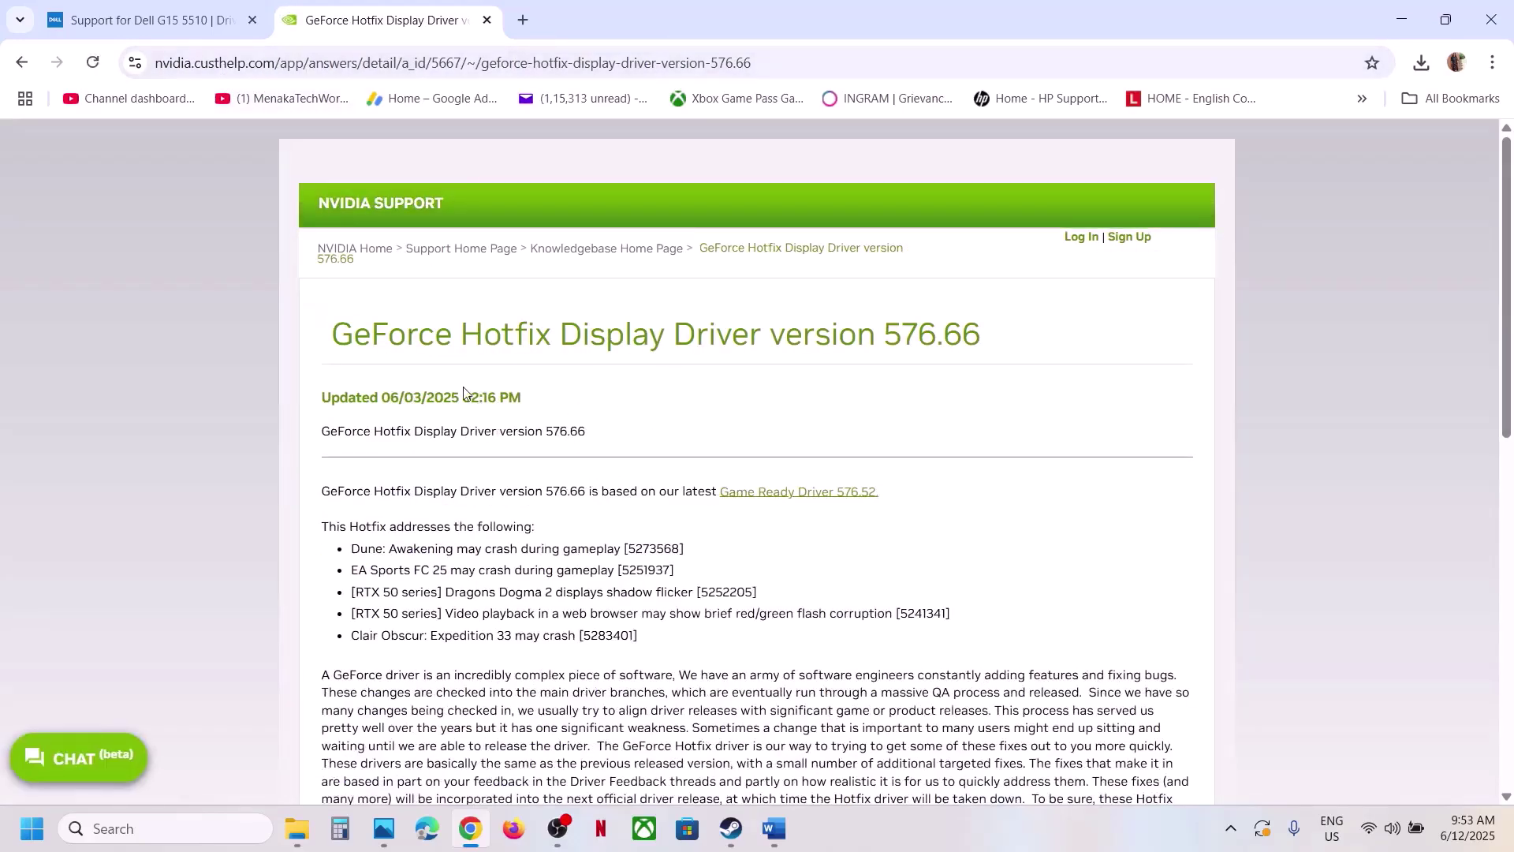
Review the hotfix article and download GeForce Hotfix display driver version 576.66 for Windows 10 x64 / Windows 11 x64.
{"action": "scroll", "coordinate": [426, 404], "scroll_direction": "down", "scroll_amount": 2}
{"action": "scroll", "coordinate": [873, 334], "scroll_direction": "up", "scroll_amount": 1}
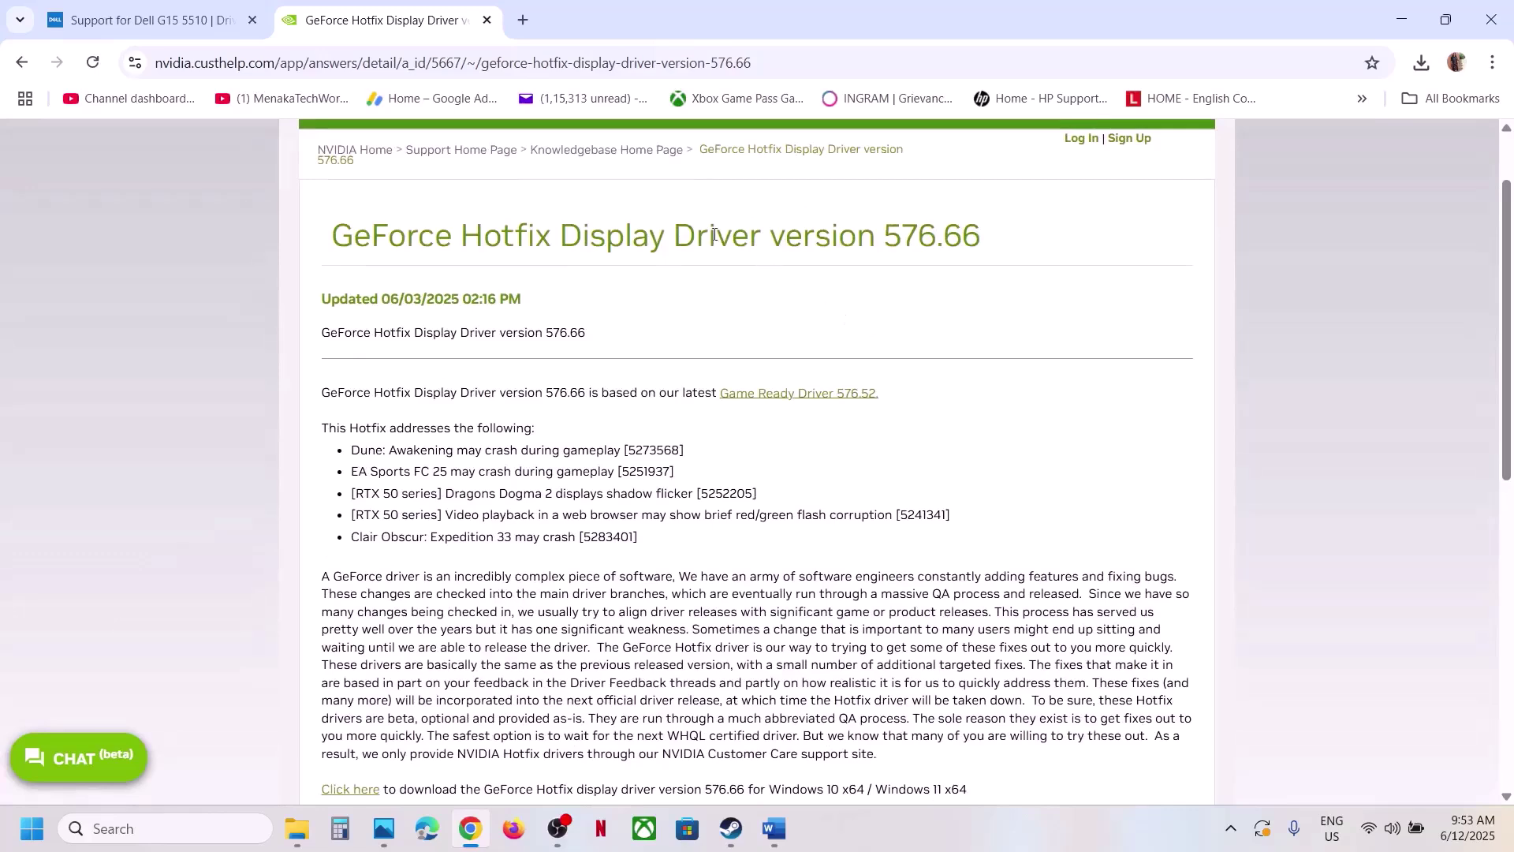
{"action": "left_click_drag", "start_coordinate": [713, 234], "coordinate": [1102, 240]}
{"action": "scroll", "coordinate": [848, 371], "scroll_direction": "down", "scroll_amount": 5}
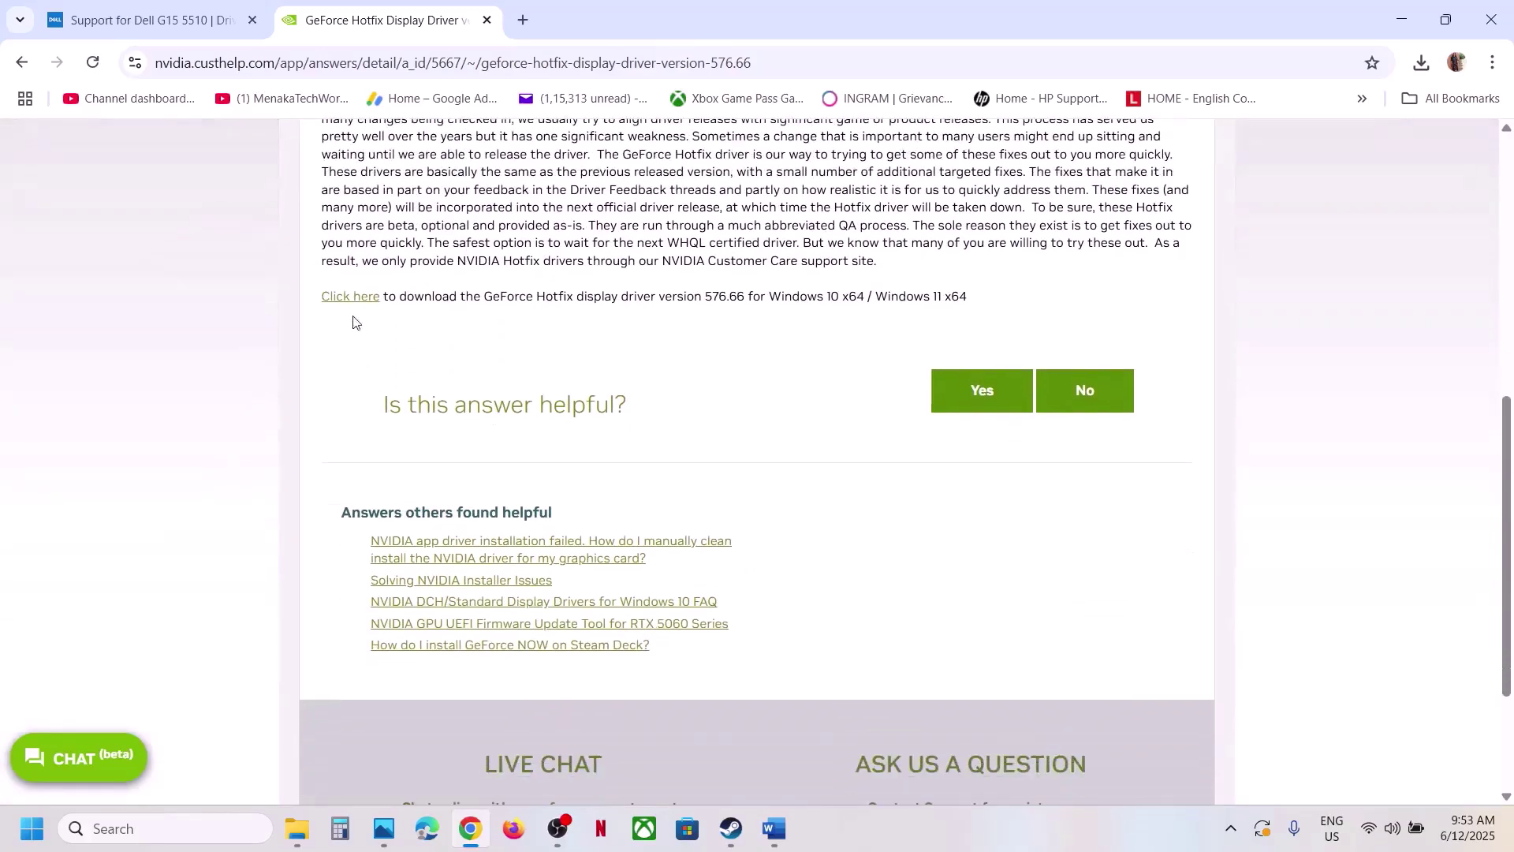
{"action": "left_click", "coordinate": [354, 301]}
Switch to the Word document and read Step 10 about running the game on the dedicated graphics card.
{"action": "left_click", "coordinate": [781, 820]}
{"action": "scroll", "coordinate": [447, 560], "scroll_direction": "down", "scroll_amount": 3}
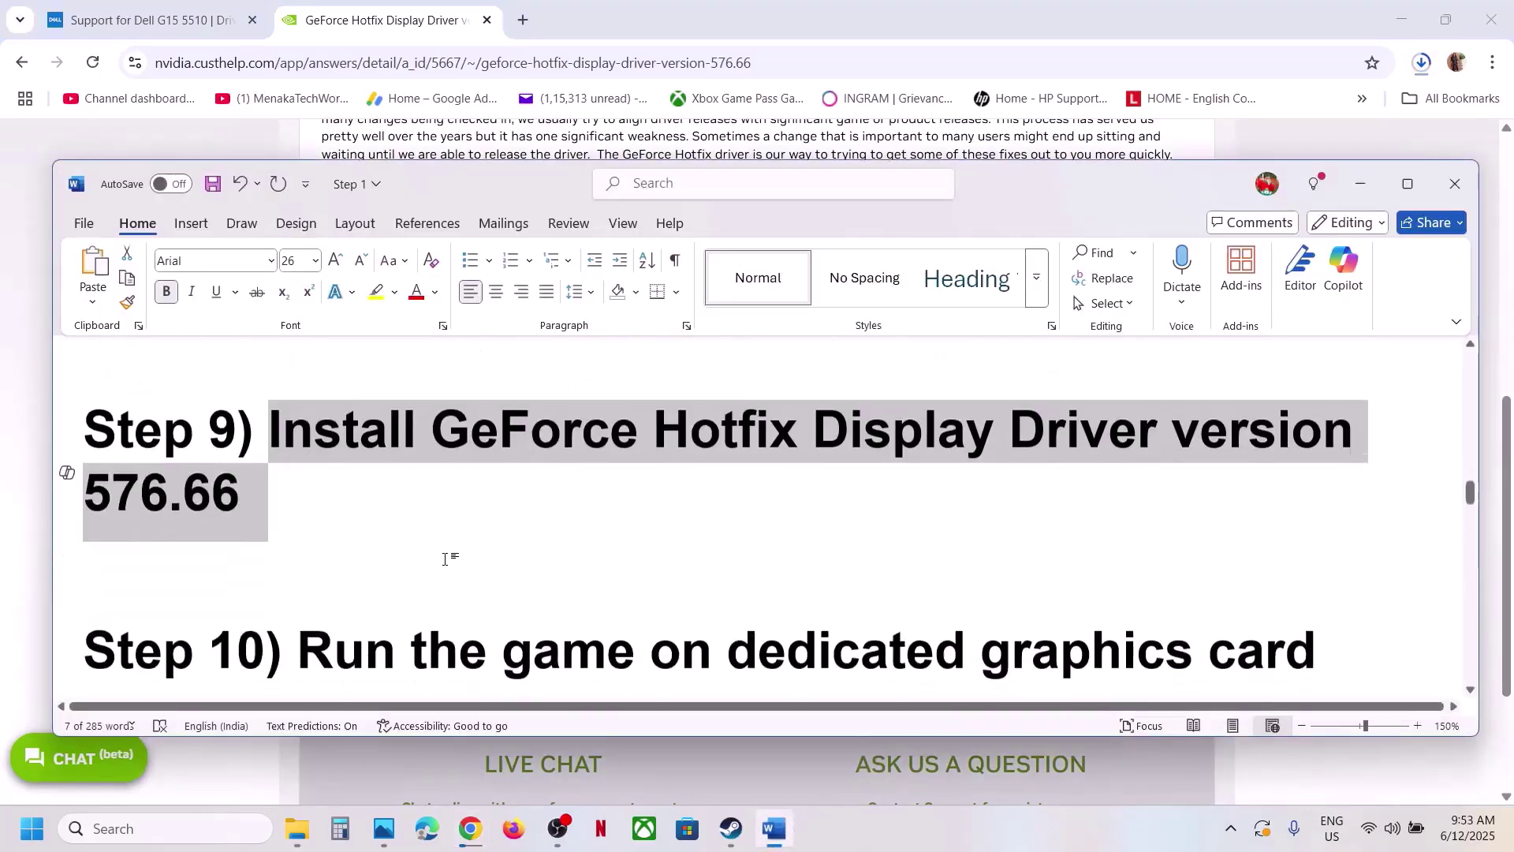
{"action": "left_click_drag", "start_coordinate": [298, 558], "coordinate": [1498, 561]}
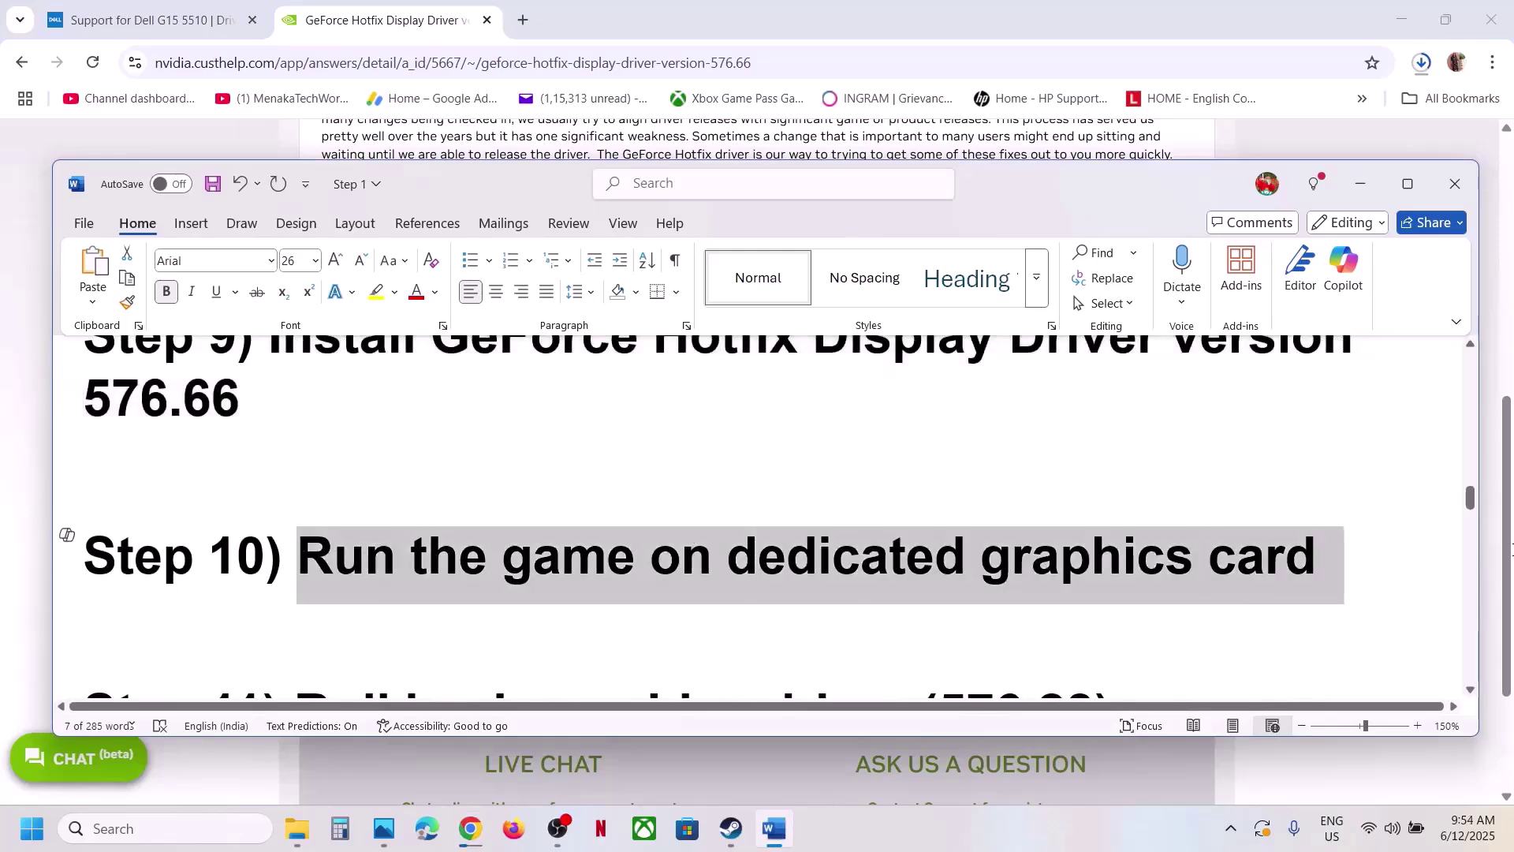
{"action": "left_click", "coordinate": [1499, 561]}
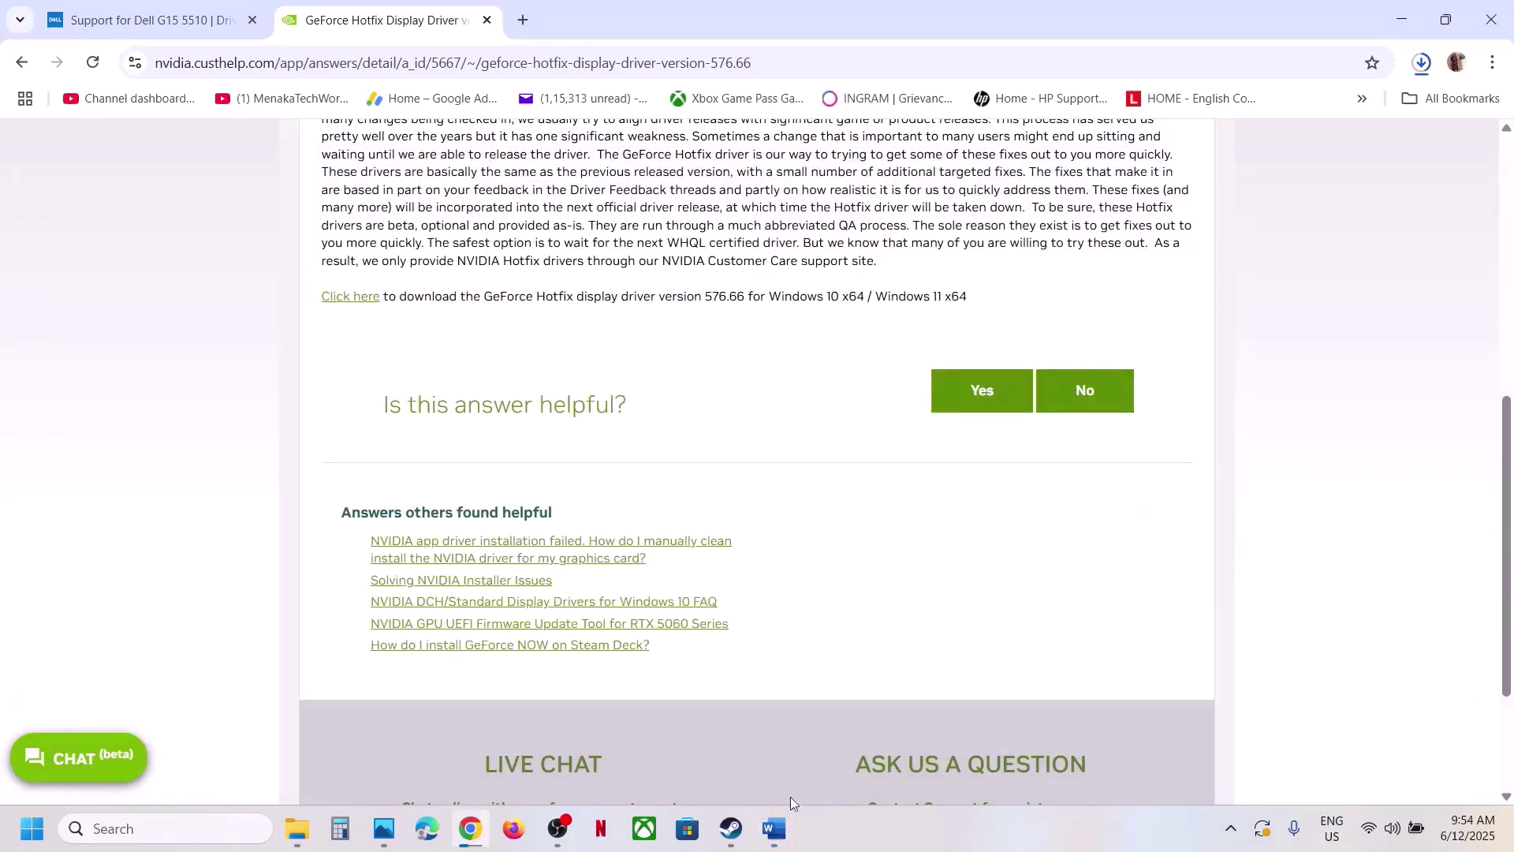
Open Windows Graphics settings and add the SB application from steamapps\common\StellarBlade as a desktop app.
{"action": "left_click", "coordinate": [203, 828]}
{"action": "type", "text": "gra"}
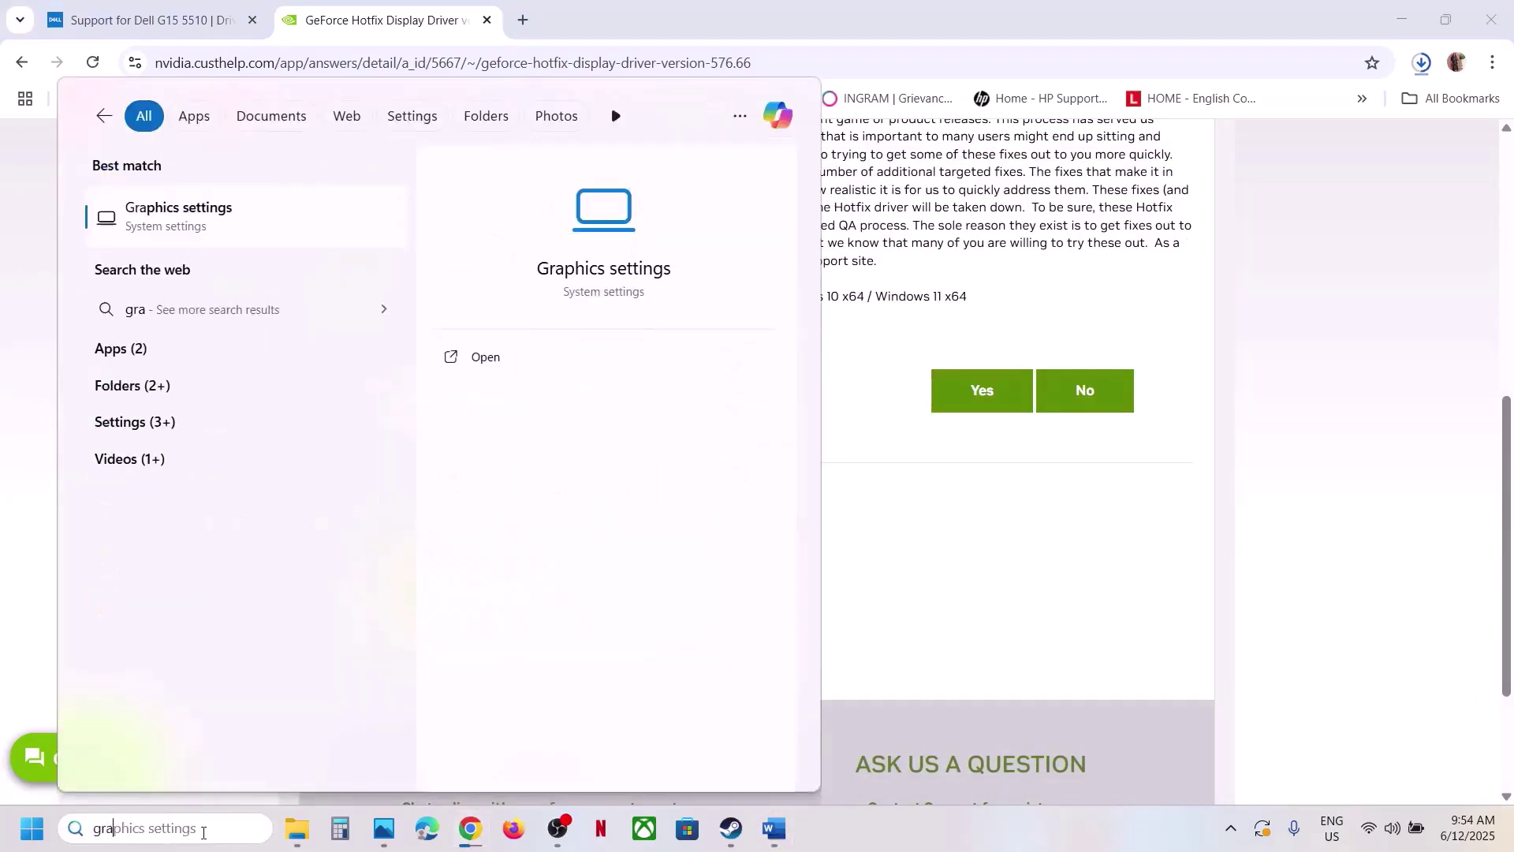
{"action": "left_click", "coordinate": [156, 243]}
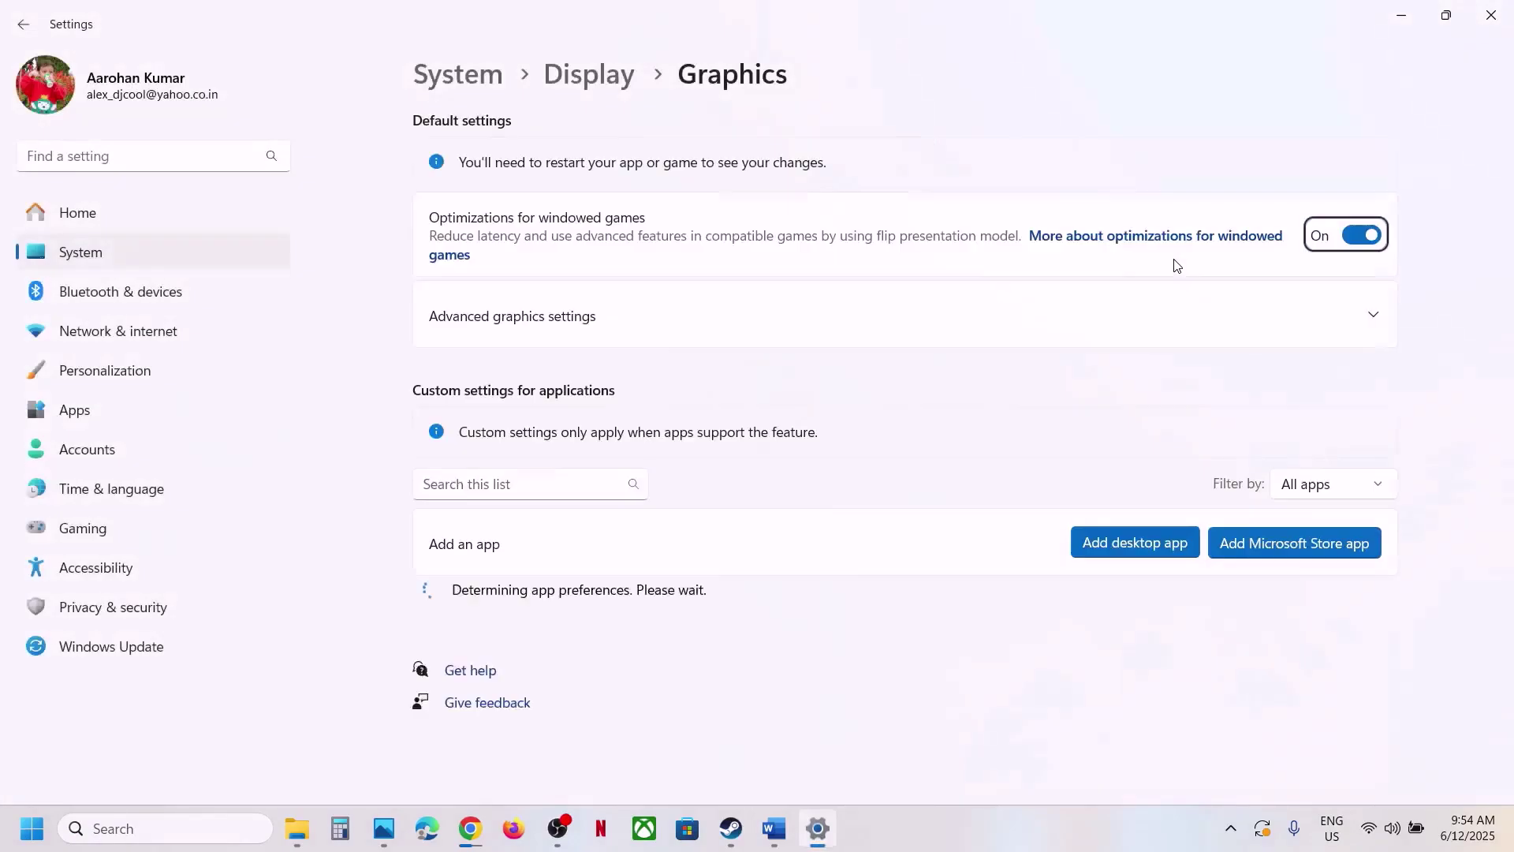
{"action": "left_click", "coordinate": [1112, 543]}
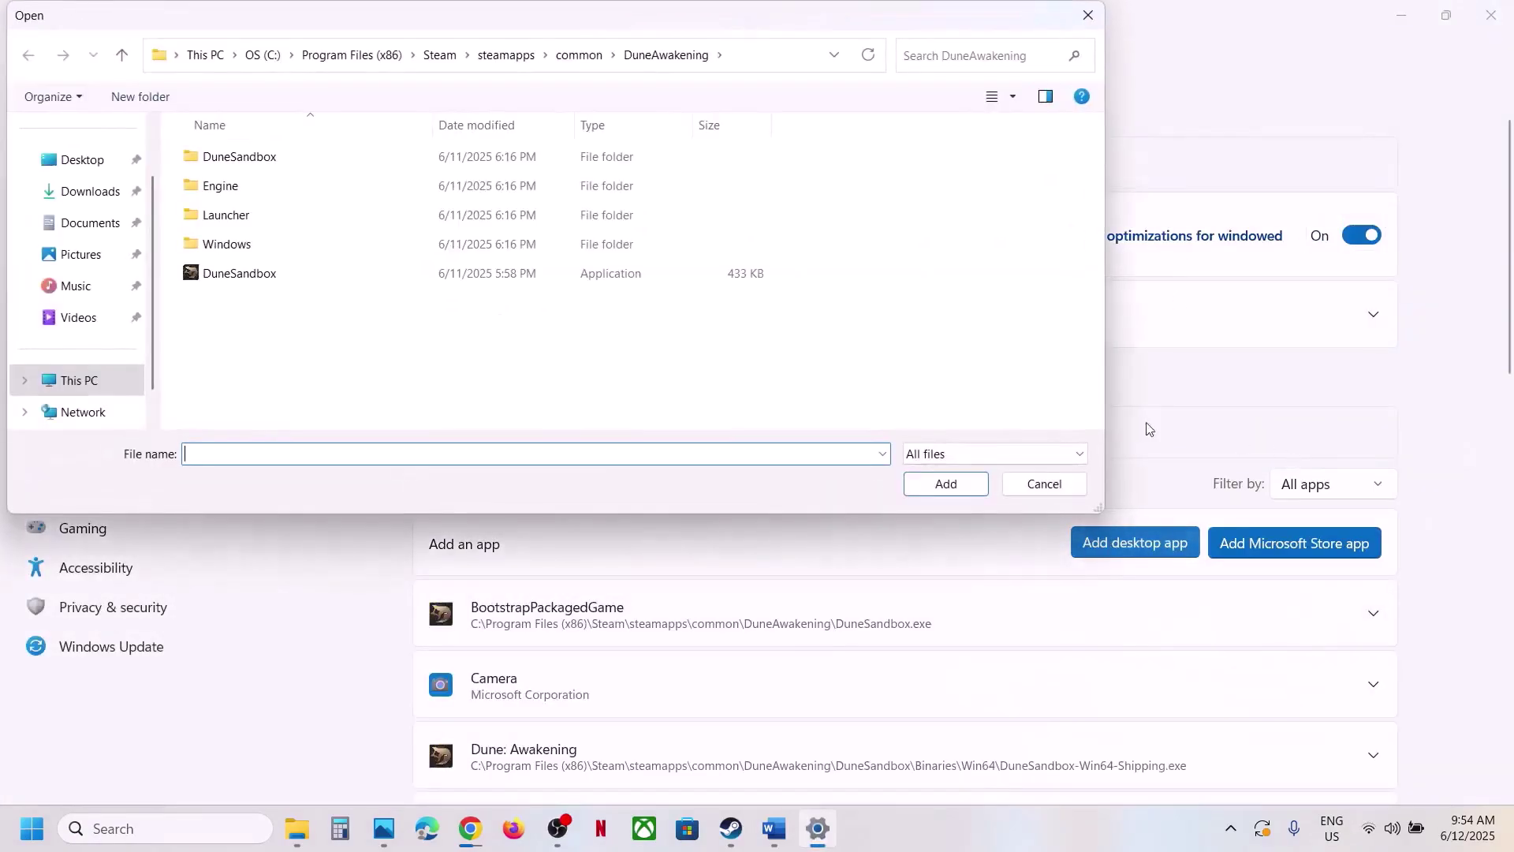
{"action": "left_click", "coordinate": [546, 55]}
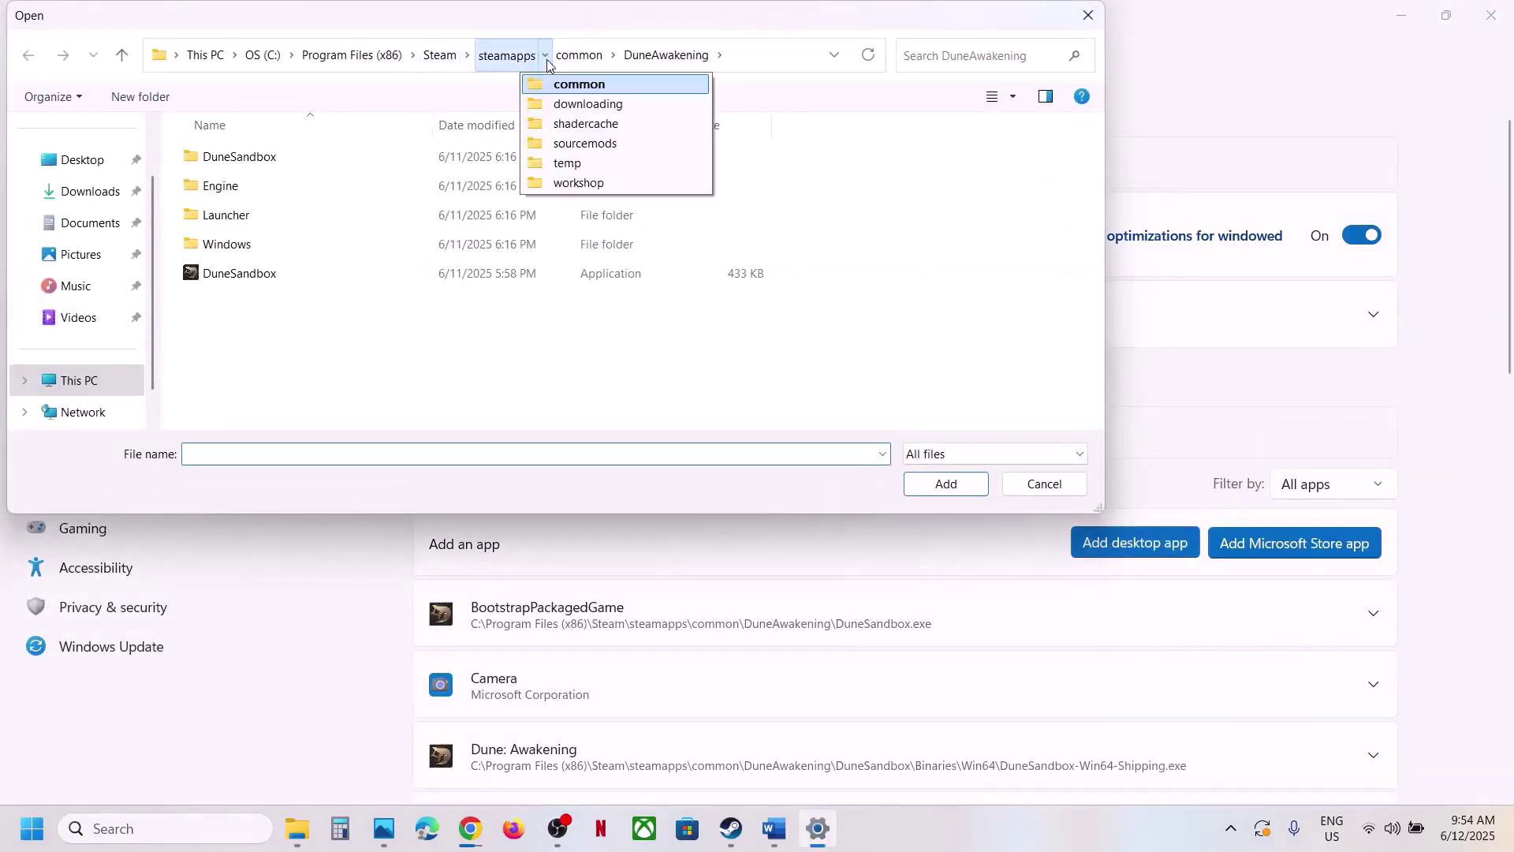
{"action": "left_click", "coordinate": [580, 60]}
{"action": "double_click", "coordinate": [264, 302]}
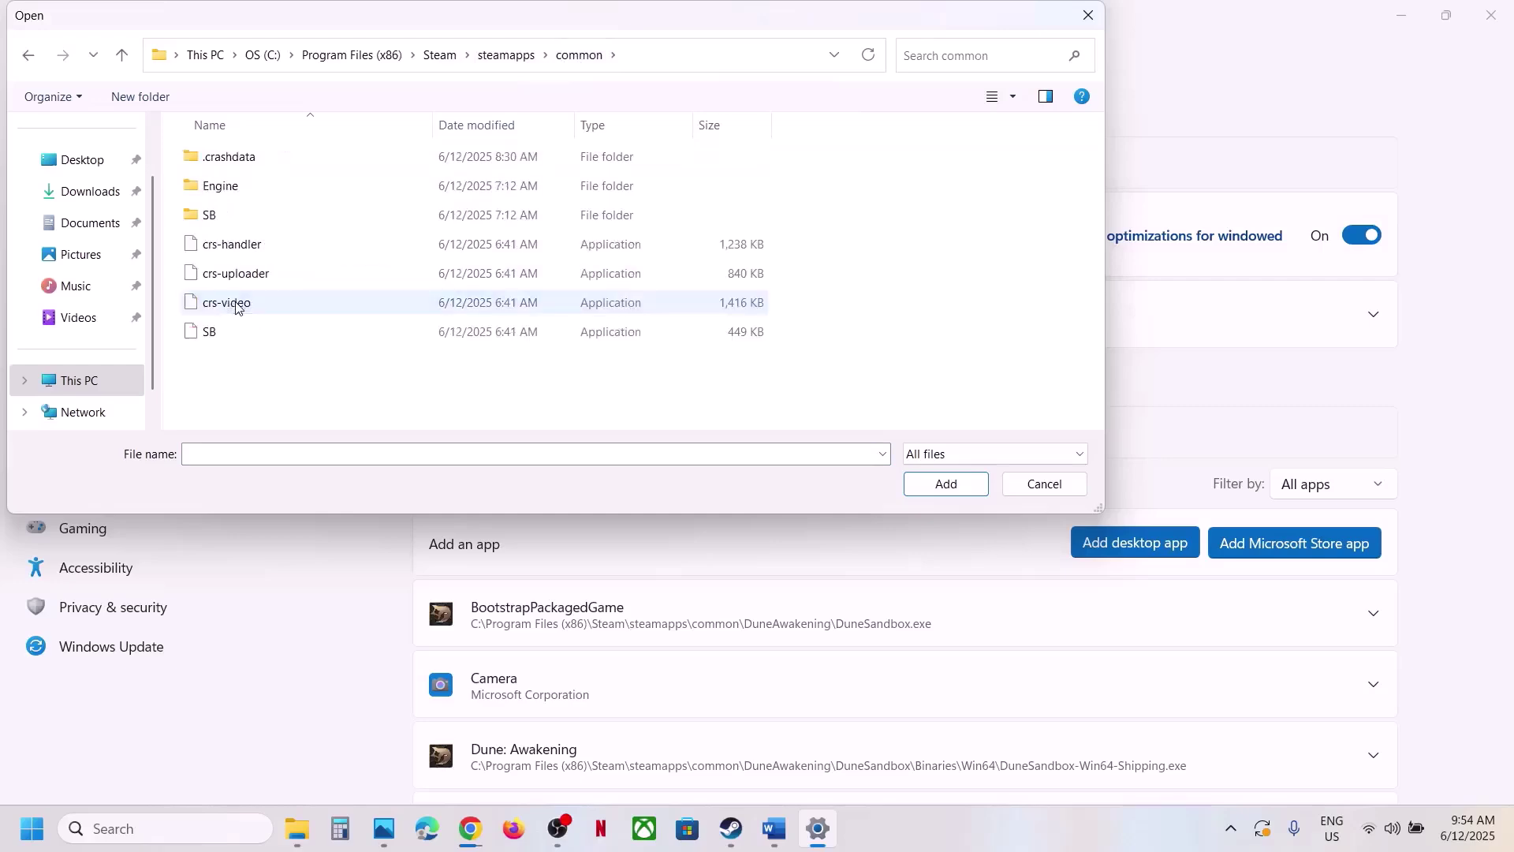
{"action": "left_click", "coordinate": [246, 334]}
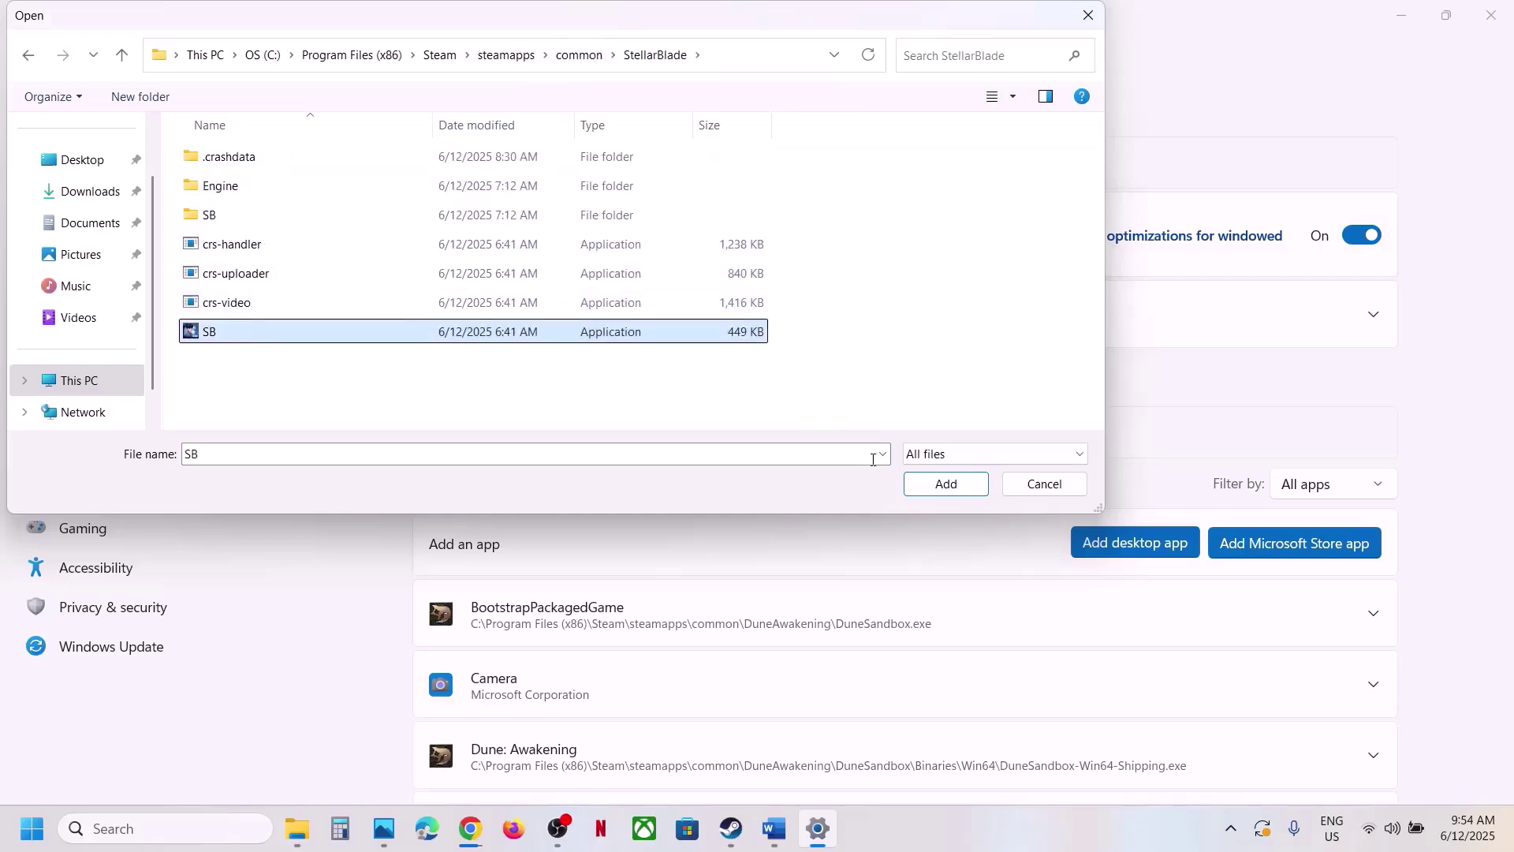
{"action": "left_click", "coordinate": [946, 484]}
Set Stellar Blade's GPU preference to High Performance (NVIDIA GeForce RTX 3050 Laptop GPU).
{"action": "scroll", "coordinate": [778, 470], "scroll_direction": "down", "scroll_amount": 5}
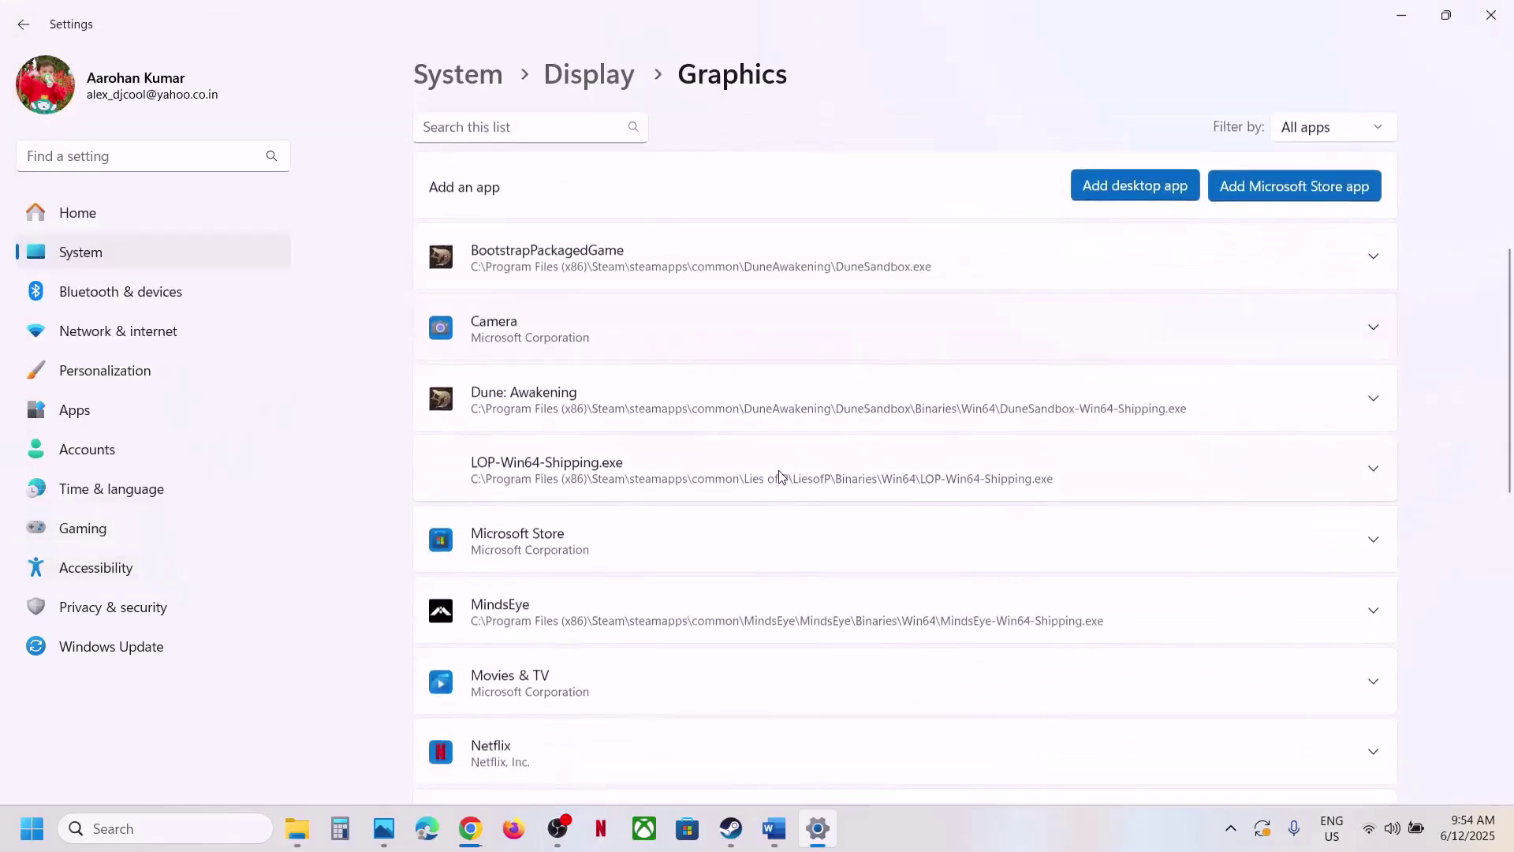
{"action": "scroll", "coordinate": [779, 470], "scroll_direction": "down", "scroll_amount": 3}
{"action": "scroll", "coordinate": [778, 474], "scroll_direction": "up", "scroll_amount": 1}
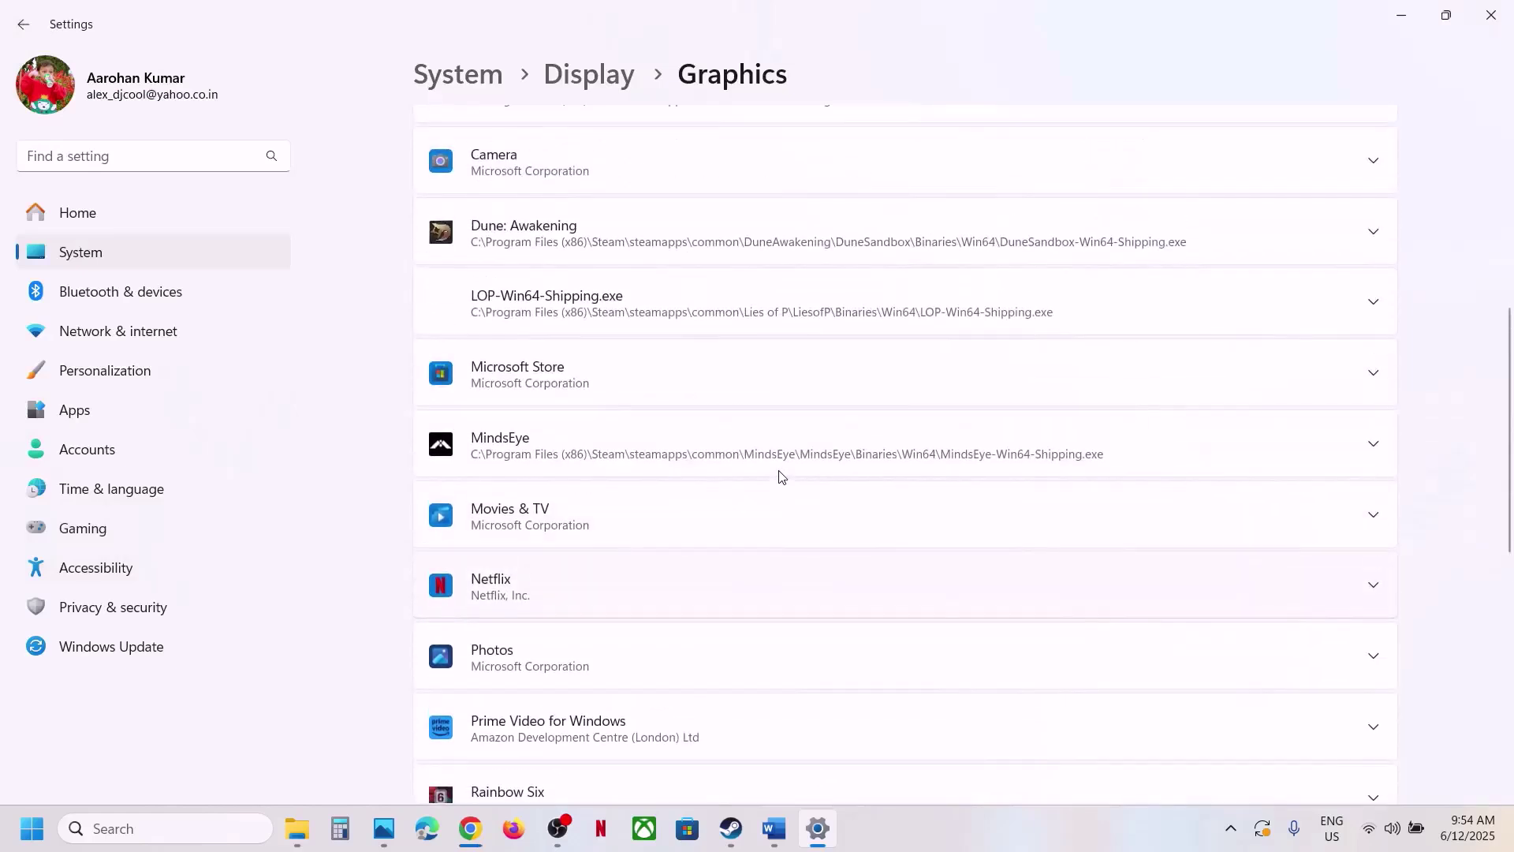
{"action": "scroll", "coordinate": [794, 480], "scroll_direction": "down", "scroll_amount": 3}
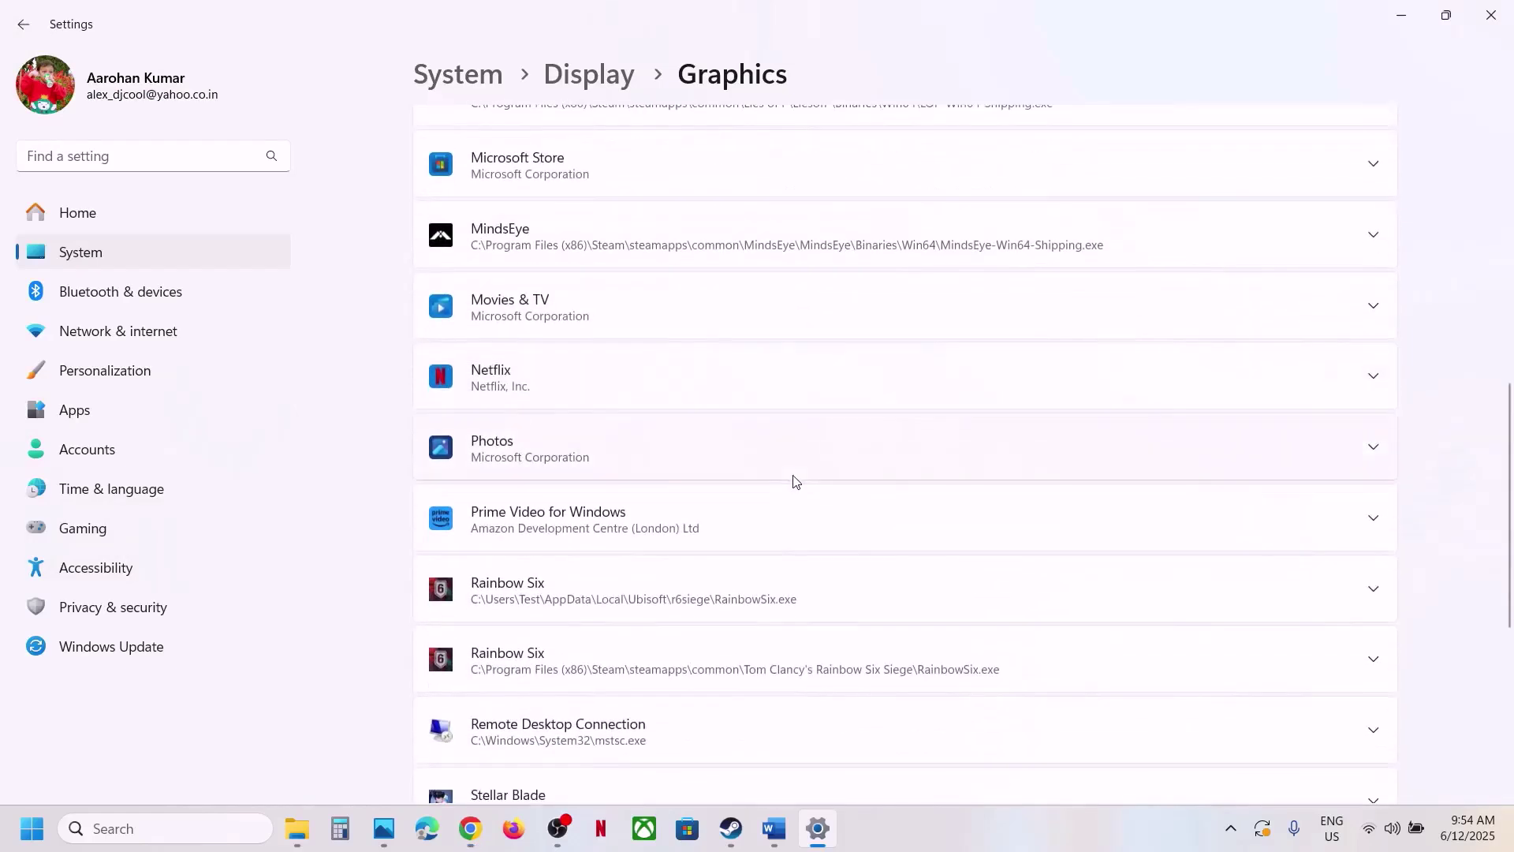
{"action": "scroll", "coordinate": [794, 482], "scroll_direction": "down", "scroll_amount": 3}
{"action": "scroll", "coordinate": [814, 612], "scroll_direction": "down", "scroll_amount": 3}
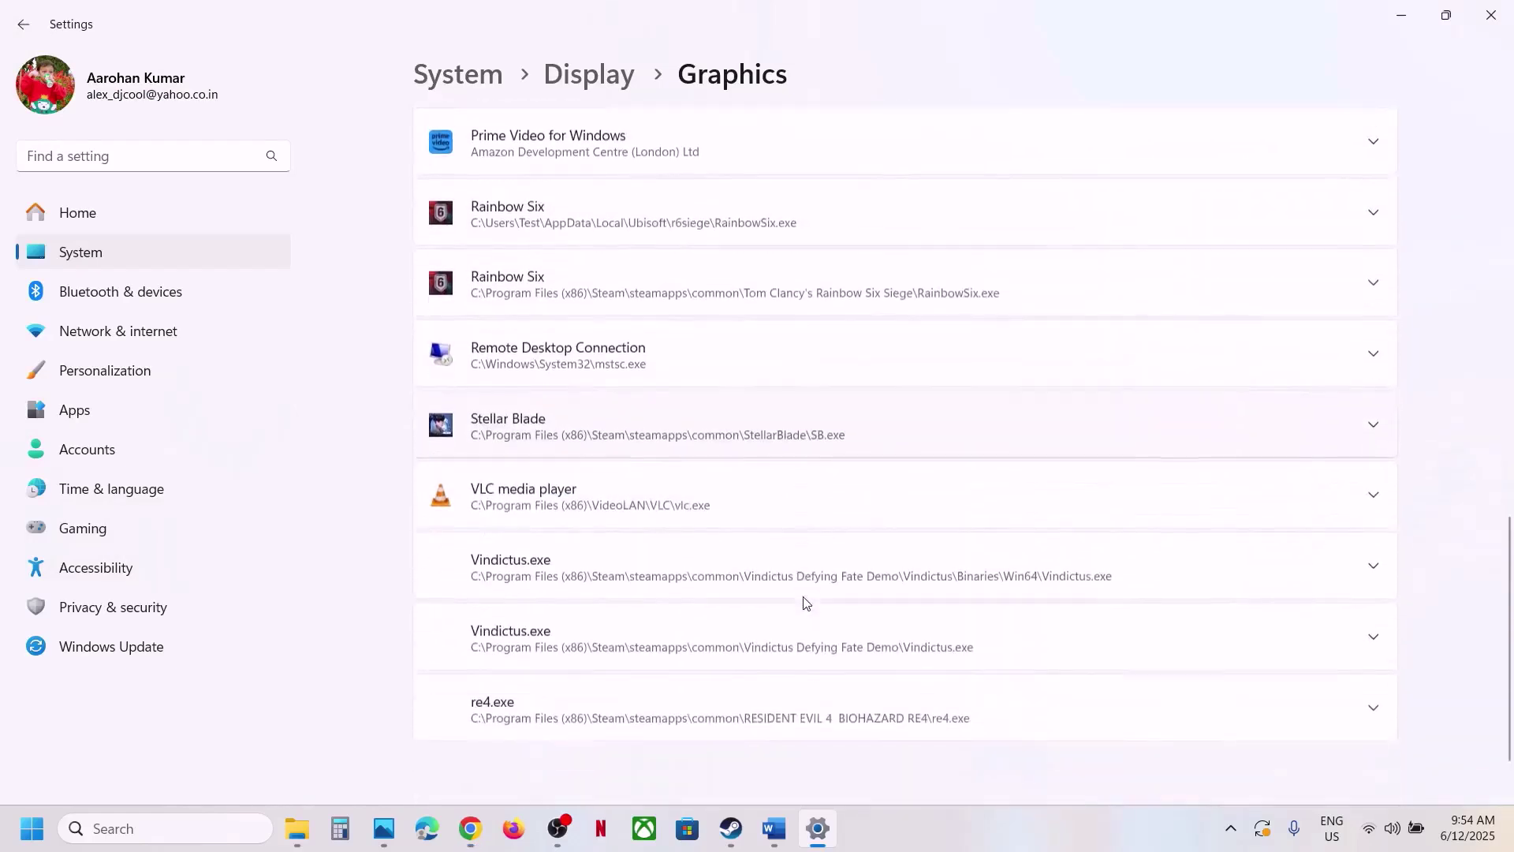
{"action": "left_click", "coordinate": [758, 402]}
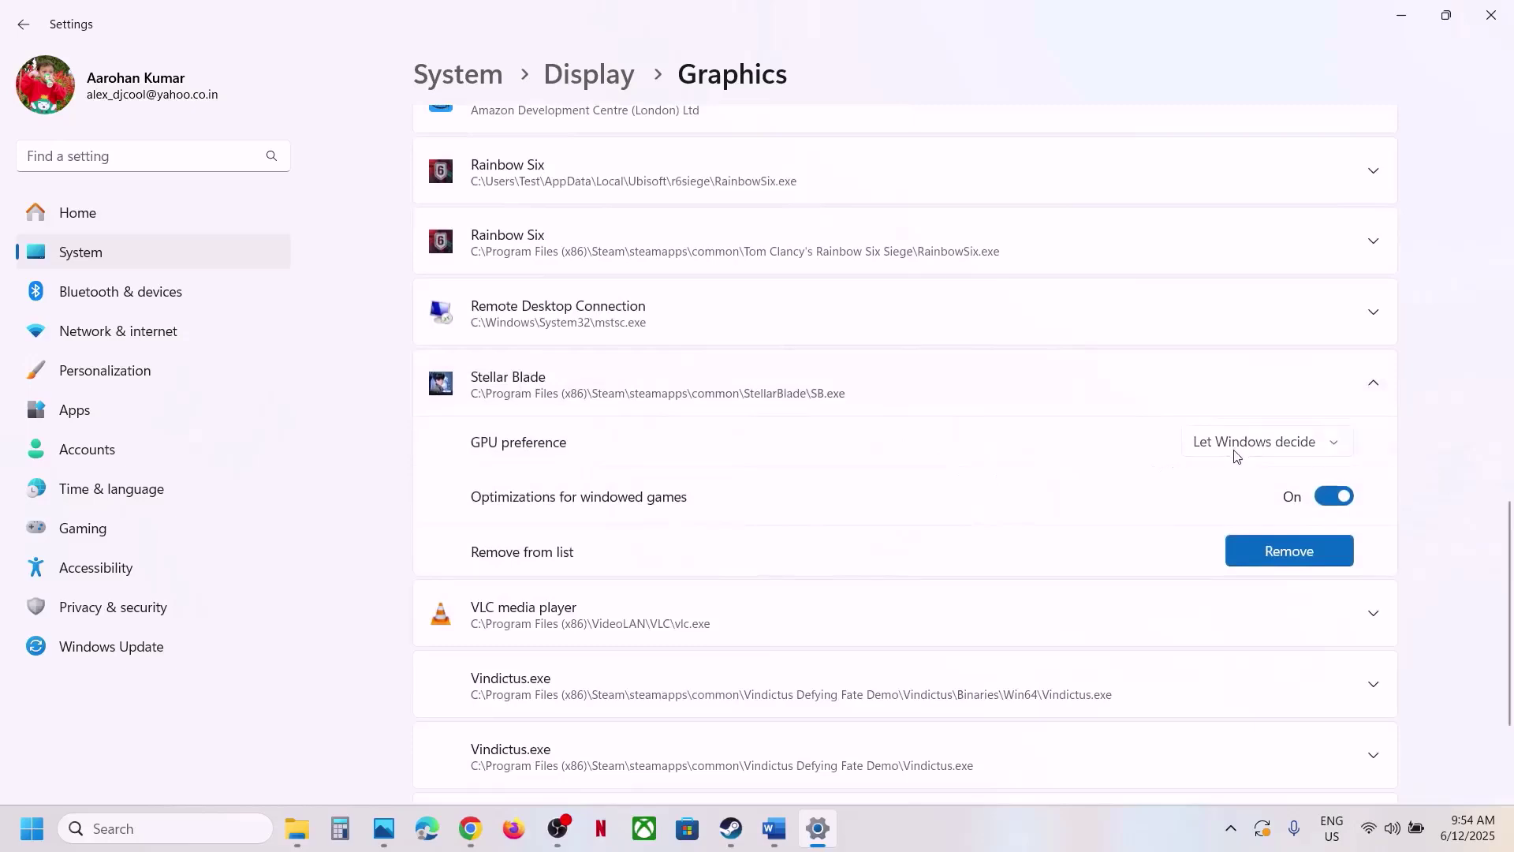
{"action": "left_click", "coordinate": [1235, 453]}
{"action": "left_click", "coordinate": [1256, 514]}
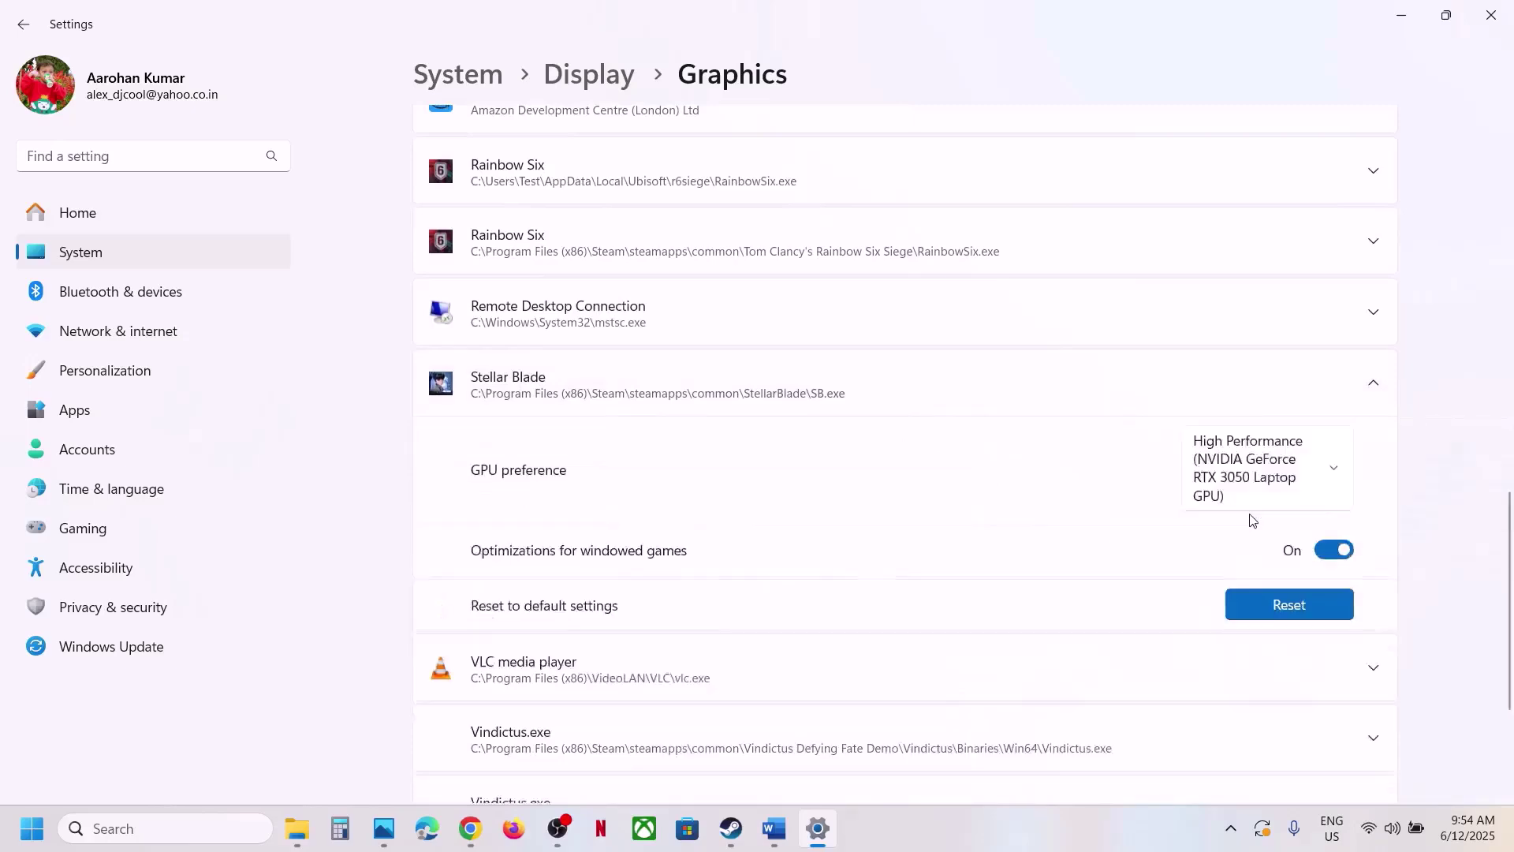
Add the SB-Win64-Shipping application from StellarBlade\SB\Binaries\Win64 as a desktop app in the custom graphics settings.
{"action": "scroll", "coordinate": [893, 434], "scroll_direction": "up", "scroll_amount": 10}
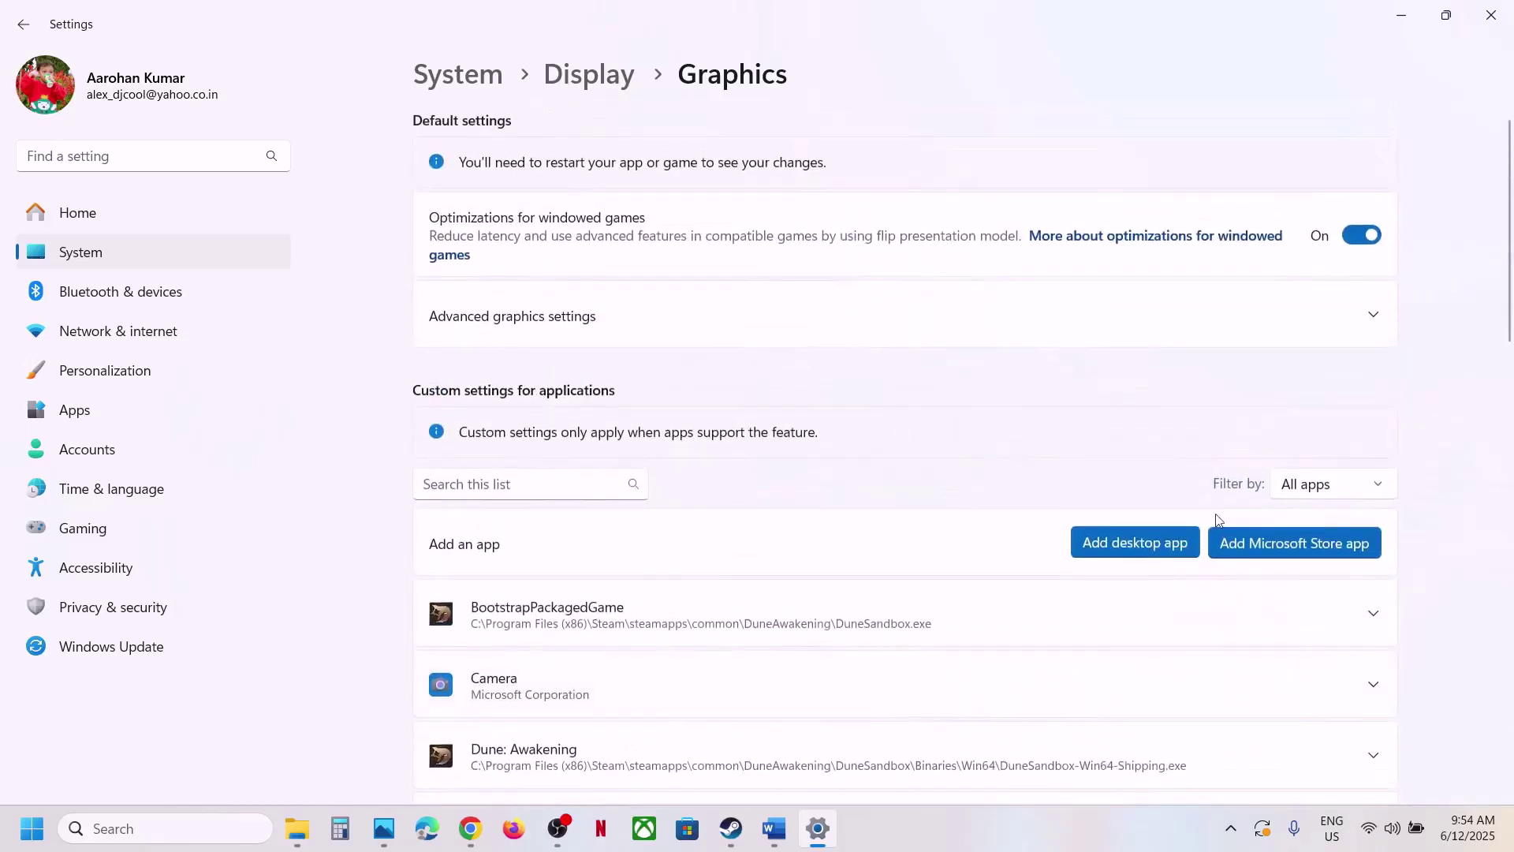
{"action": "left_click", "coordinate": [1156, 542]}
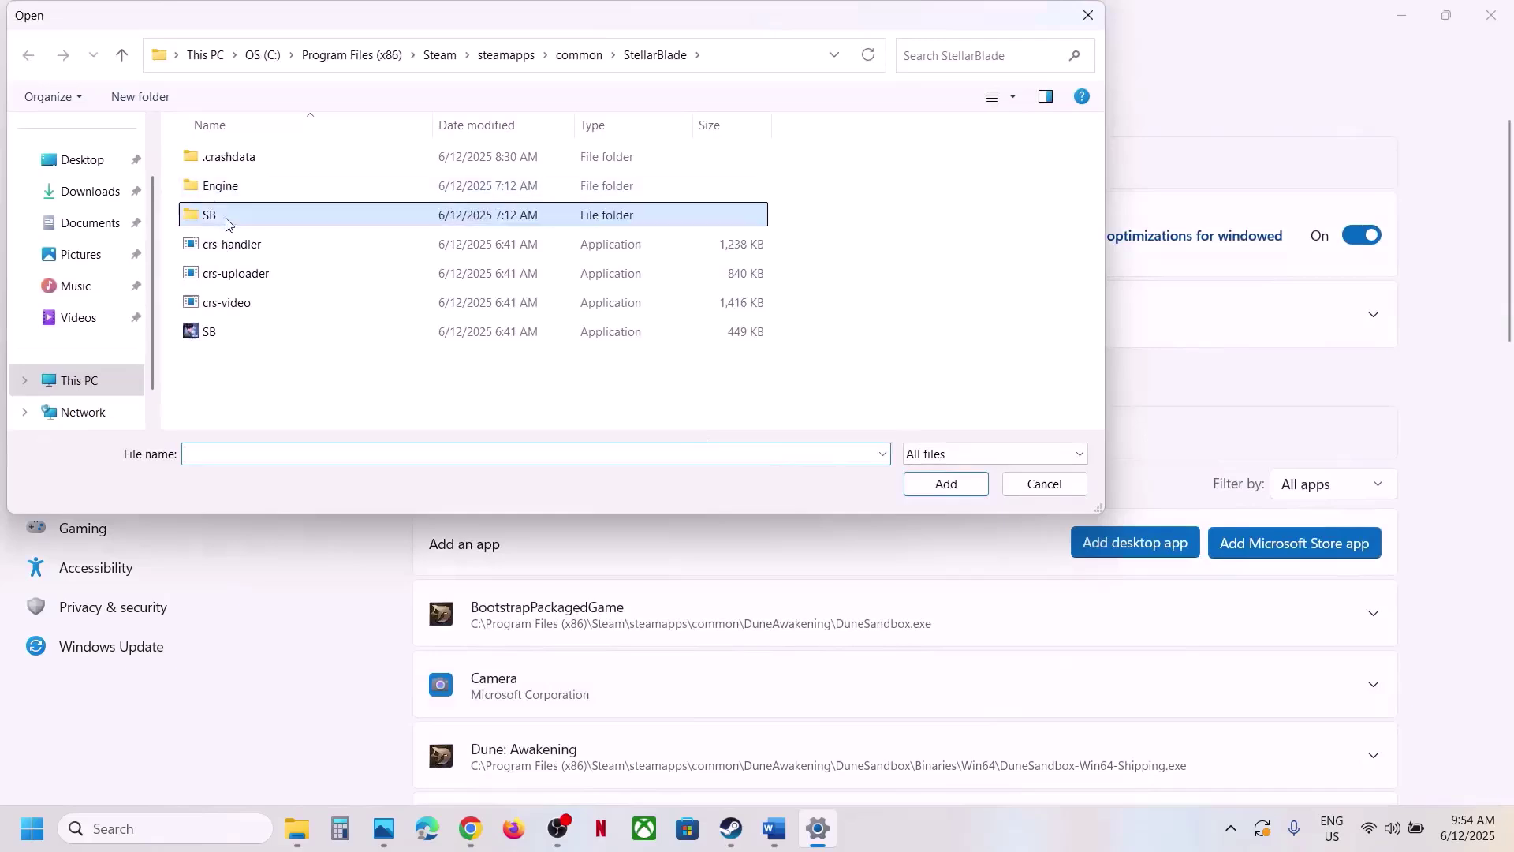
{"action": "double_click", "coordinate": [209, 214]}
{"action": "double_click", "coordinate": [236, 161]}
{"action": "left_click", "coordinate": [235, 162]}
{"action": "double_click", "coordinate": [235, 163]}
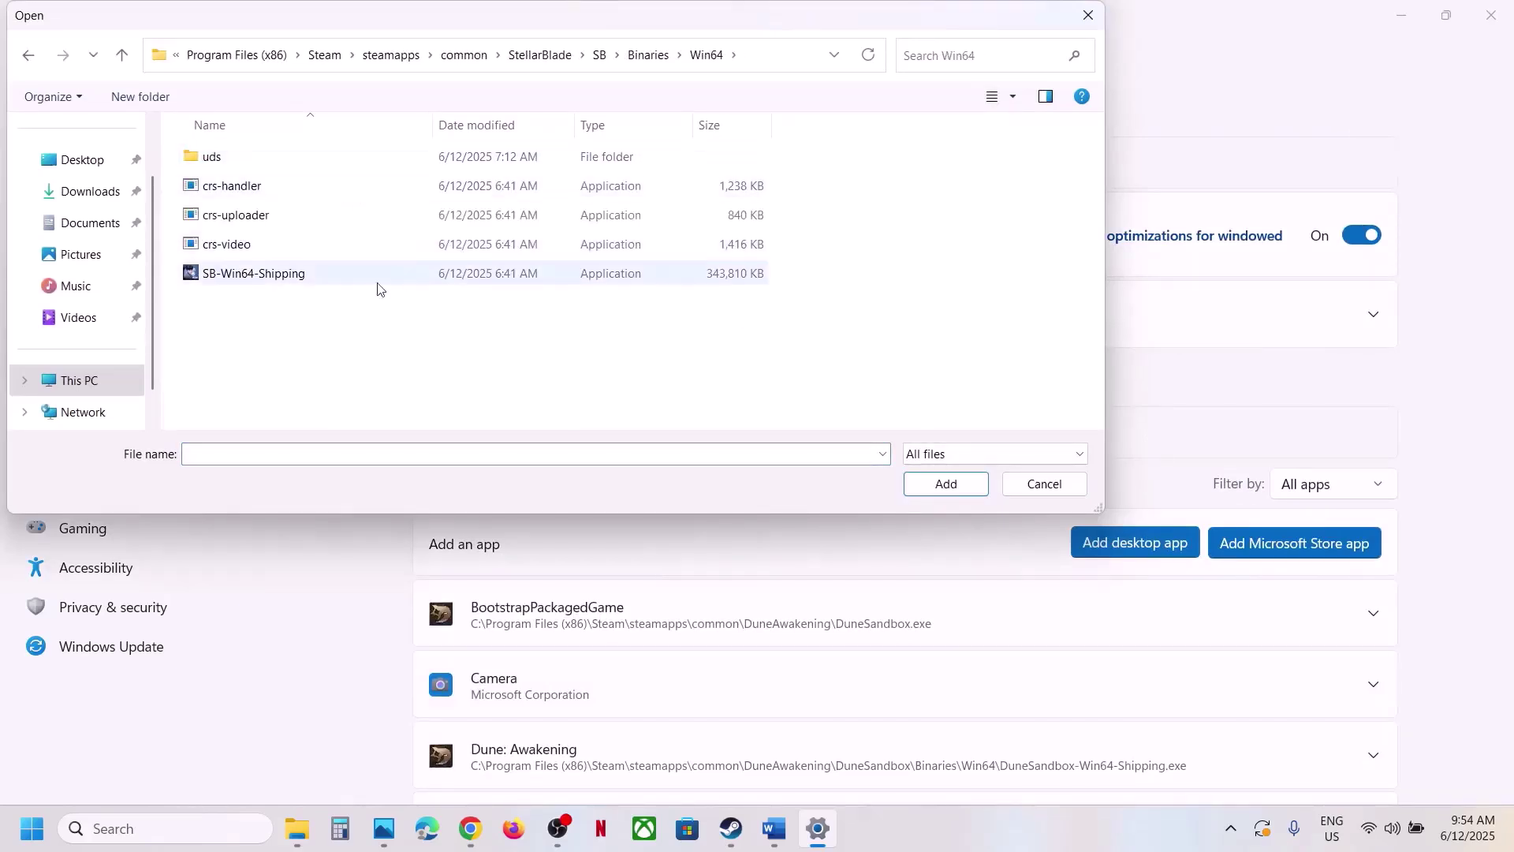
{"action": "left_click", "coordinate": [272, 281]}
{"action": "left_click", "coordinate": [946, 483]}
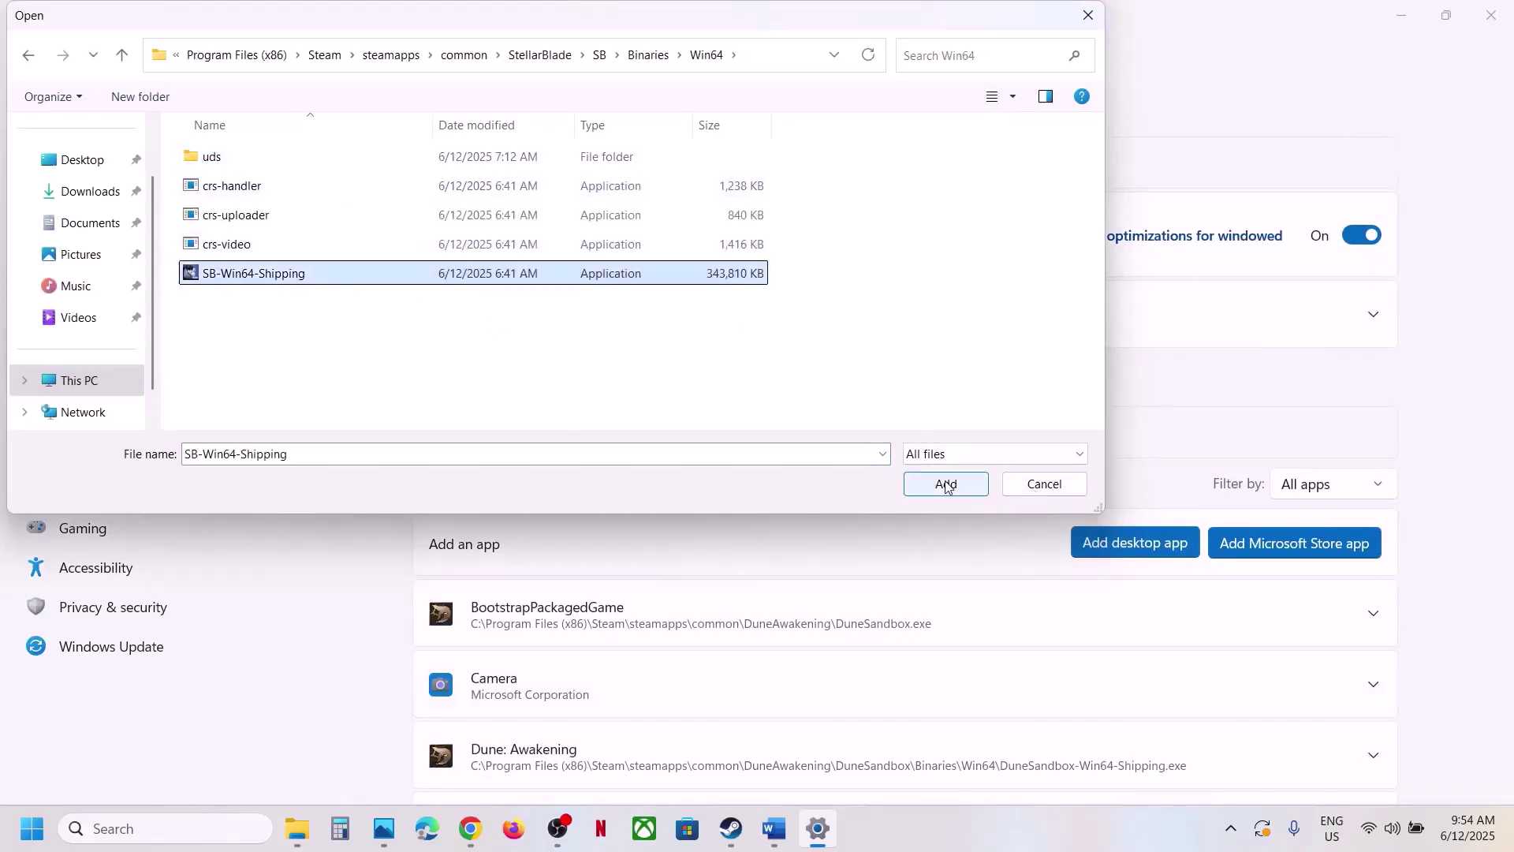
Set the GPU preference of SB-Win64-Shipping.exe to High Performance (NVIDIA GeForce RTX 3050 Laptop GPU) and close Settings.
{"action": "scroll", "coordinate": [817, 545], "scroll_direction": "down", "scroll_amount": 3}
{"action": "scroll", "coordinate": [817, 544], "scroll_direction": "down", "scroll_amount": 10}
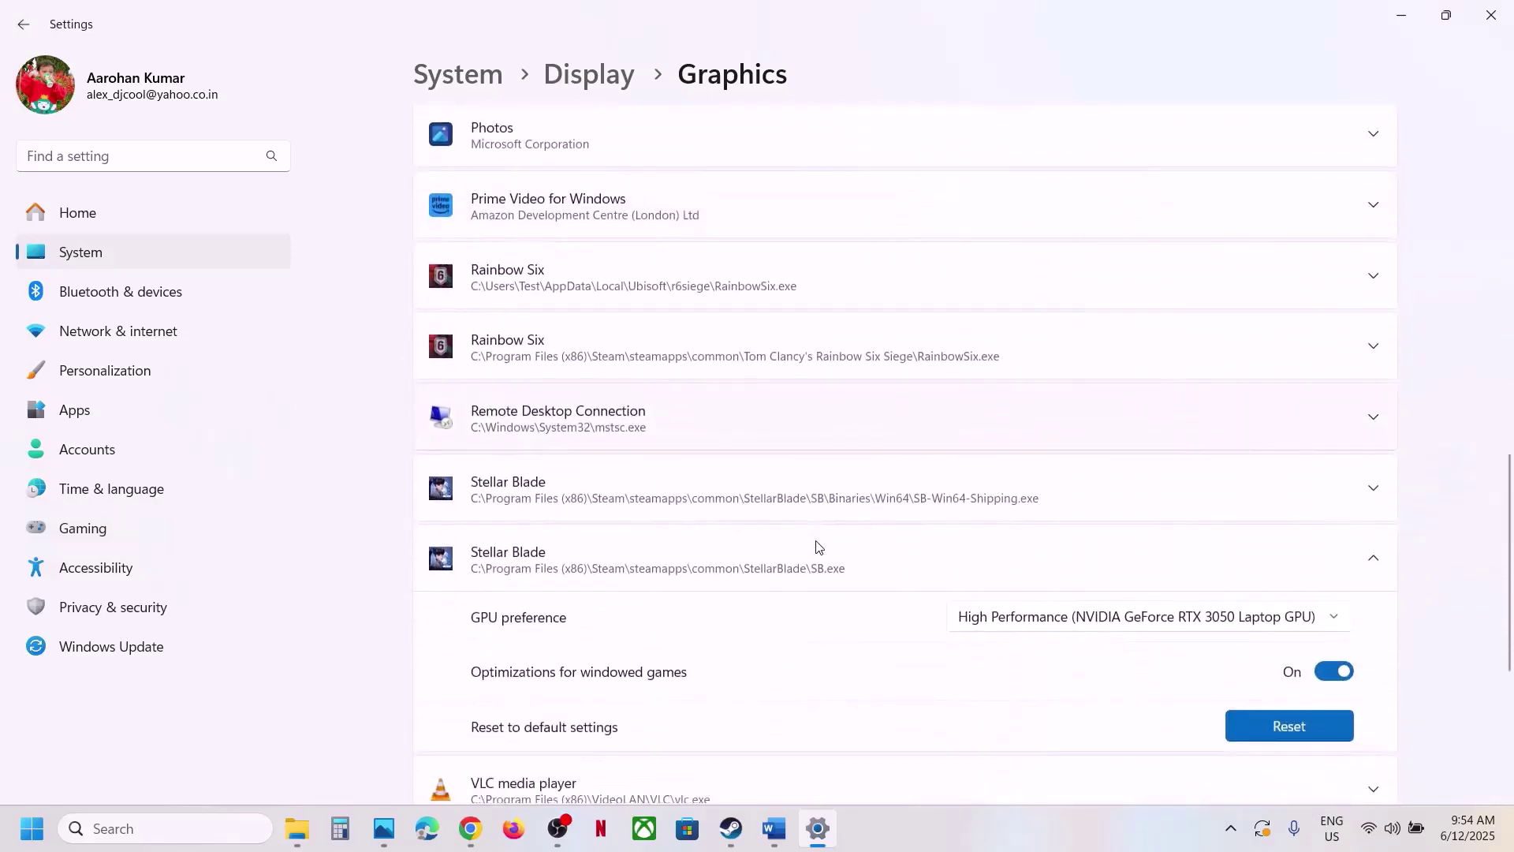
{"action": "left_click", "coordinate": [710, 493]}
{"action": "scroll", "coordinate": [1026, 473], "scroll_direction": "down", "scroll_amount": 1}
{"action": "left_click", "coordinate": [1258, 441]}
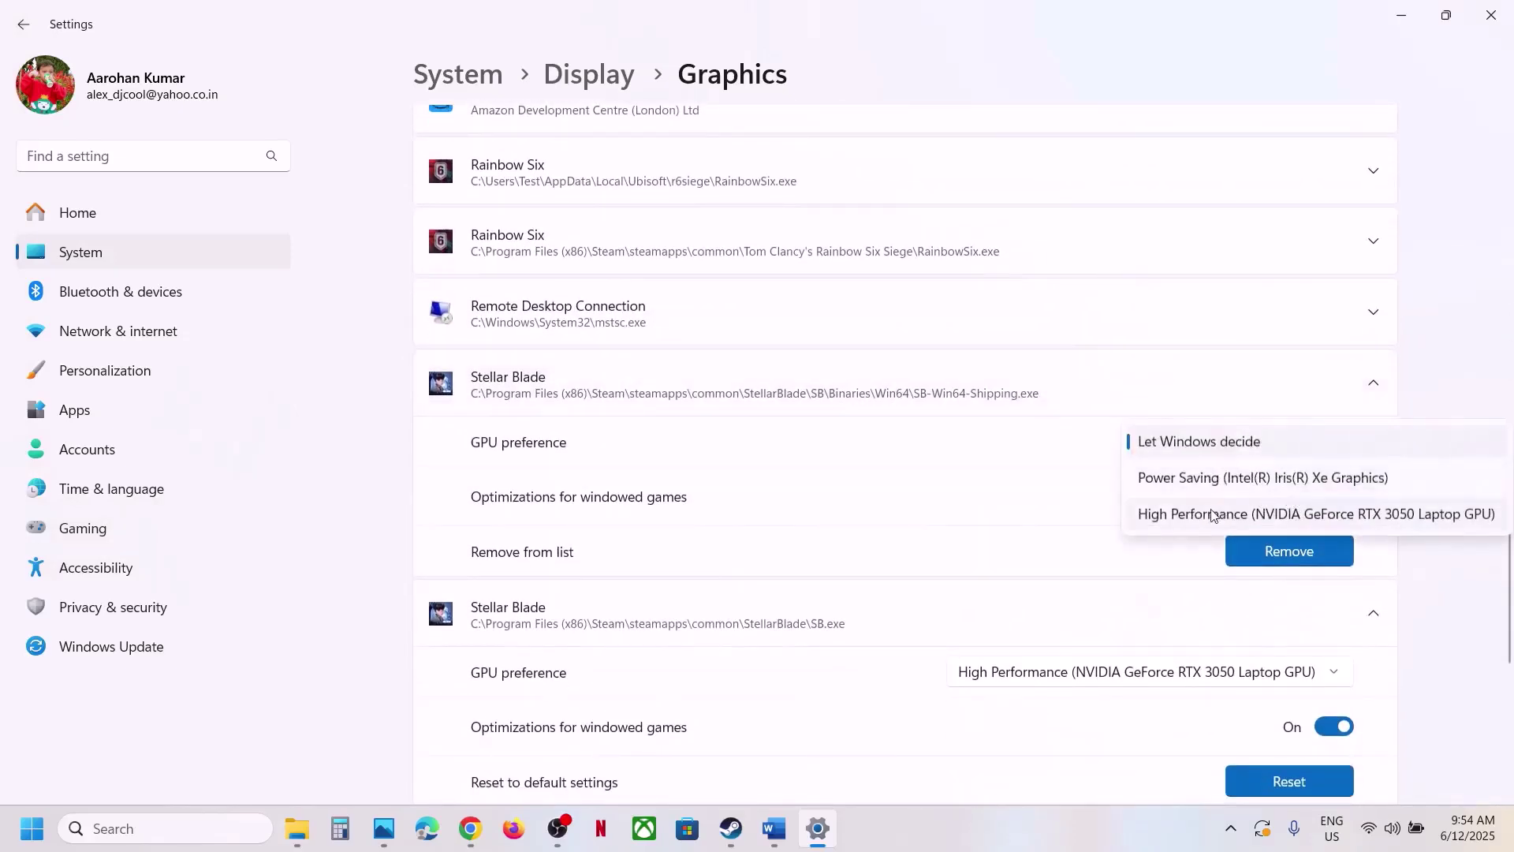
{"action": "left_click", "coordinate": [1245, 516]}
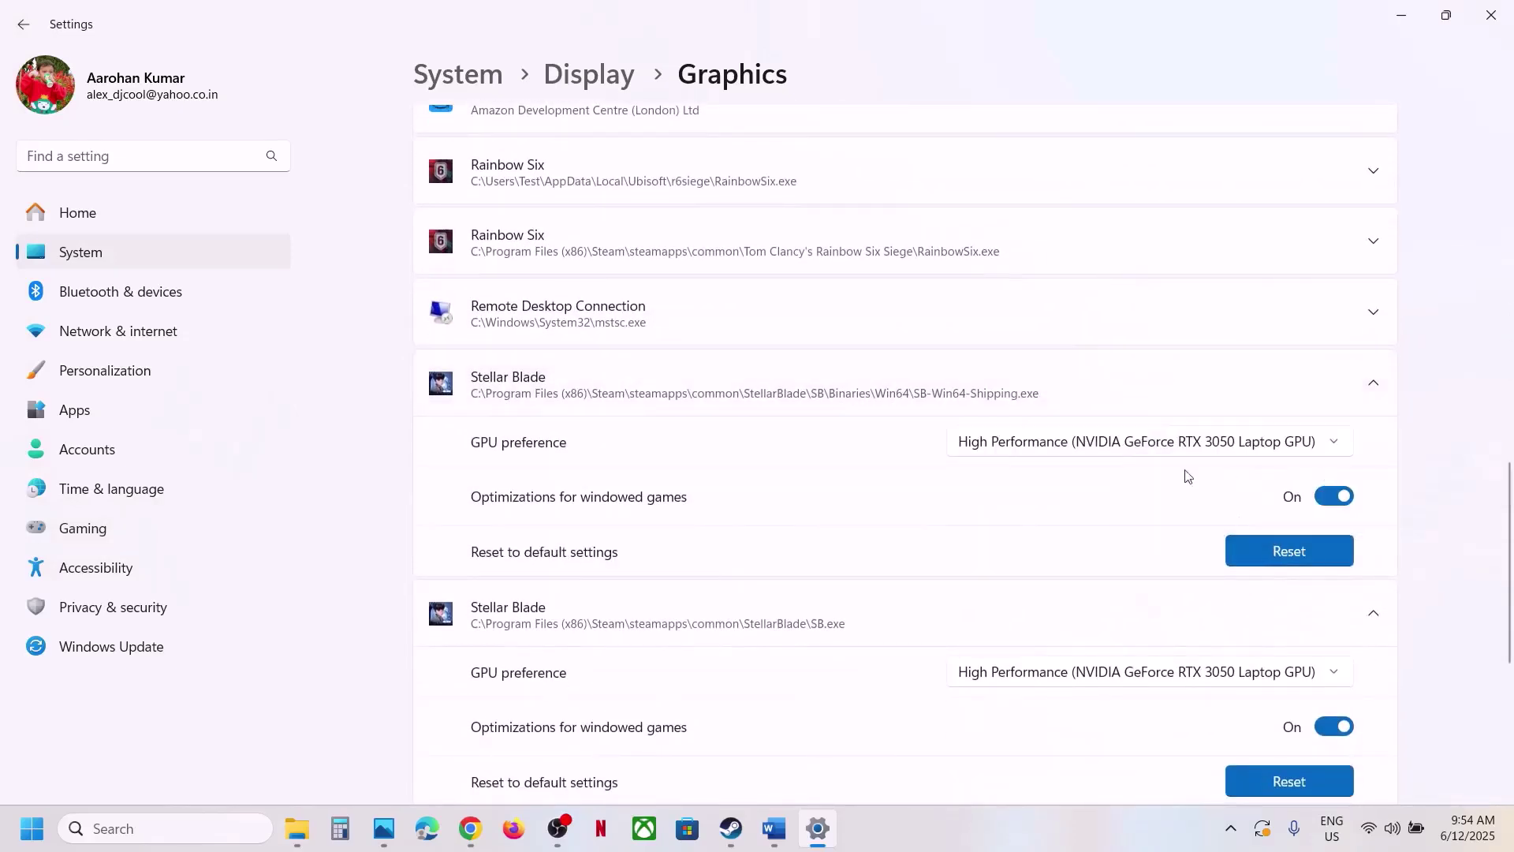
{"action": "left_click", "coordinate": [1490, 15]}
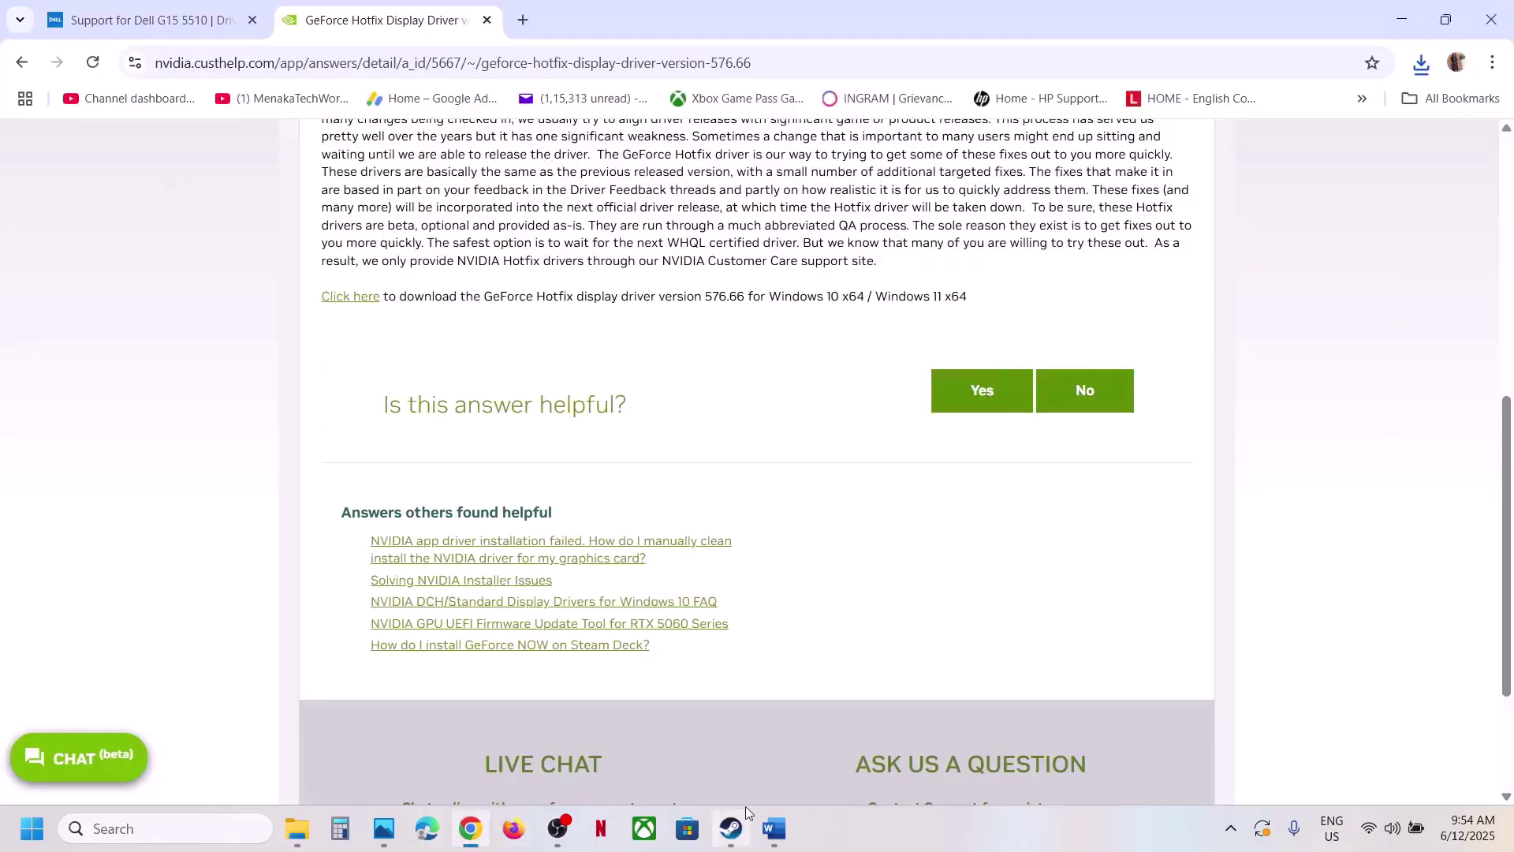
Switch to the Word document and read Step 11 about rolling back the graphics driver to 576.28.
{"action": "left_click", "coordinate": [733, 824]}
{"action": "left_click", "coordinate": [775, 828]}
{"action": "scroll", "coordinate": [552, 535], "scroll_direction": "down", "scroll_amount": 2}
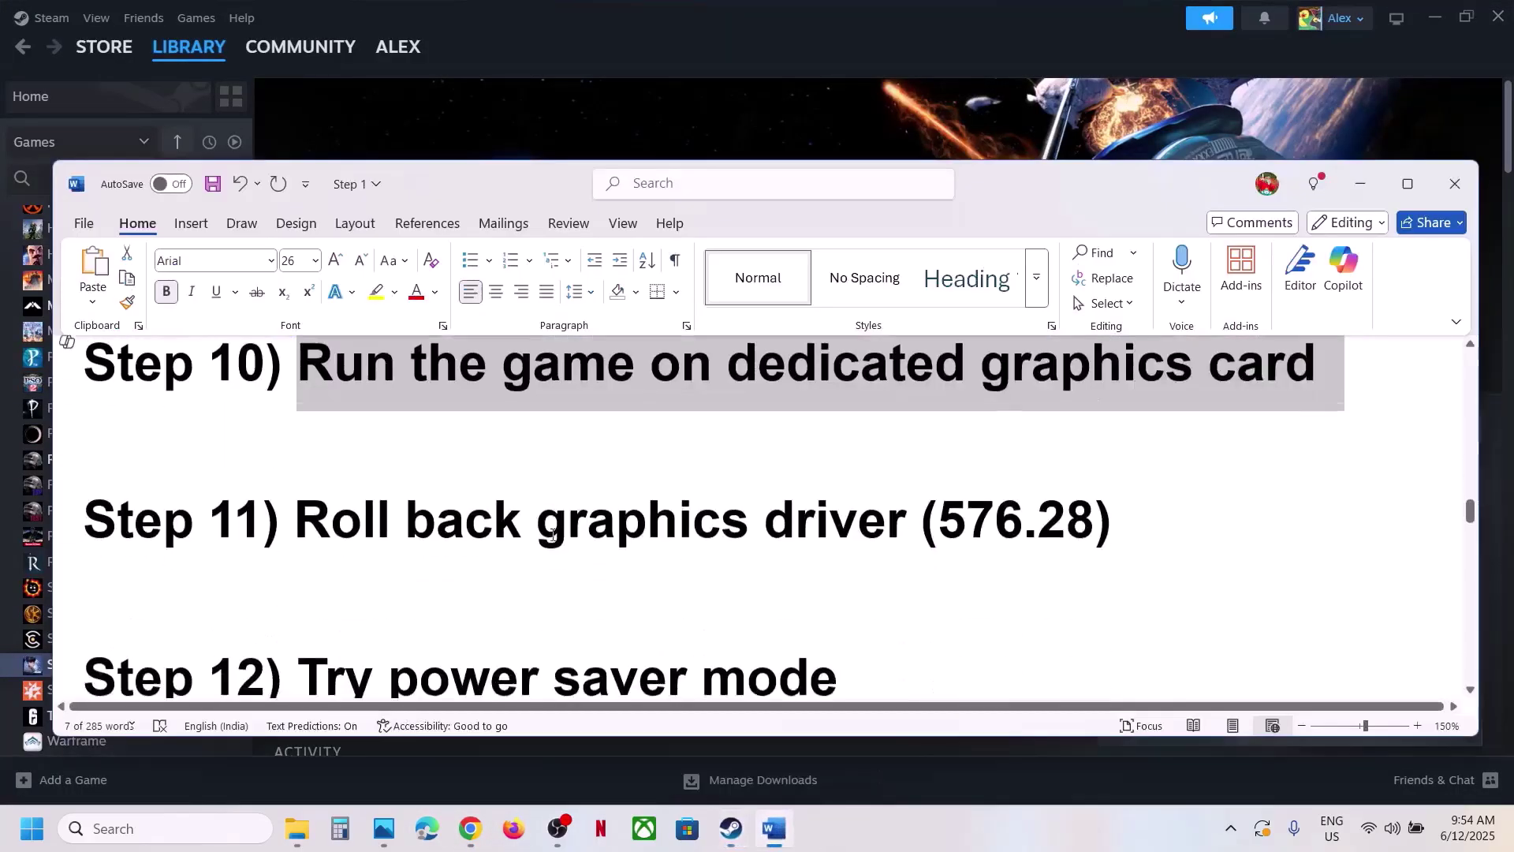
{"action": "scroll", "coordinate": [552, 534], "scroll_direction": "up", "scroll_amount": 1}
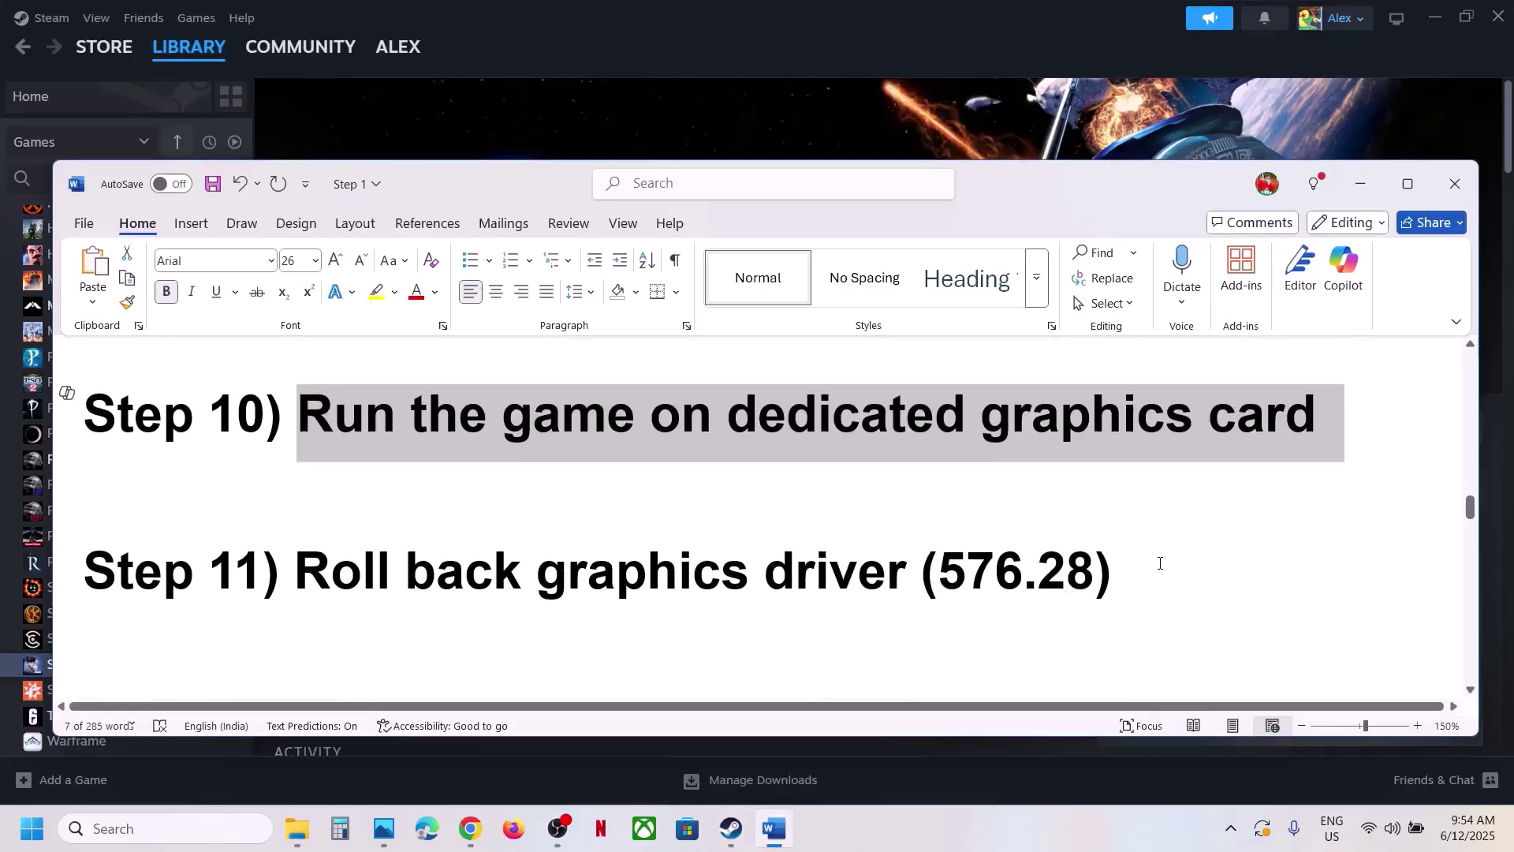
{"action": "left_click_drag", "start_coordinate": [1160, 563], "coordinate": [82, 567]}
Copy the NVIDIA driver download link from the Word document and open it in a new Chrome tab.
{"action": "scroll", "coordinate": [738, 547], "scroll_direction": "up", "scroll_amount": 5}
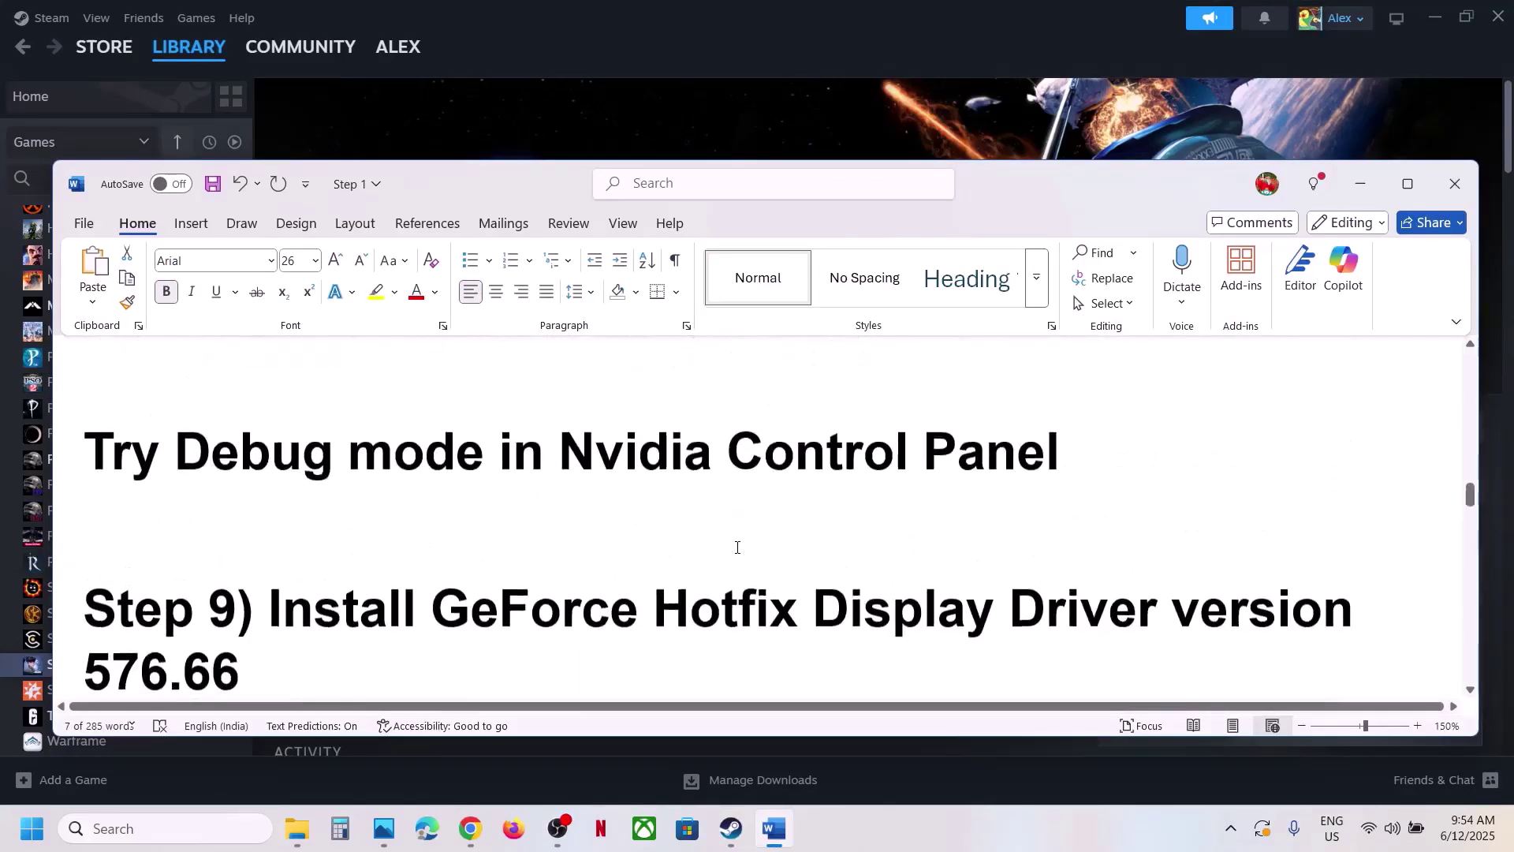
{"action": "scroll", "coordinate": [737, 547], "scroll_direction": "up", "scroll_amount": 4}
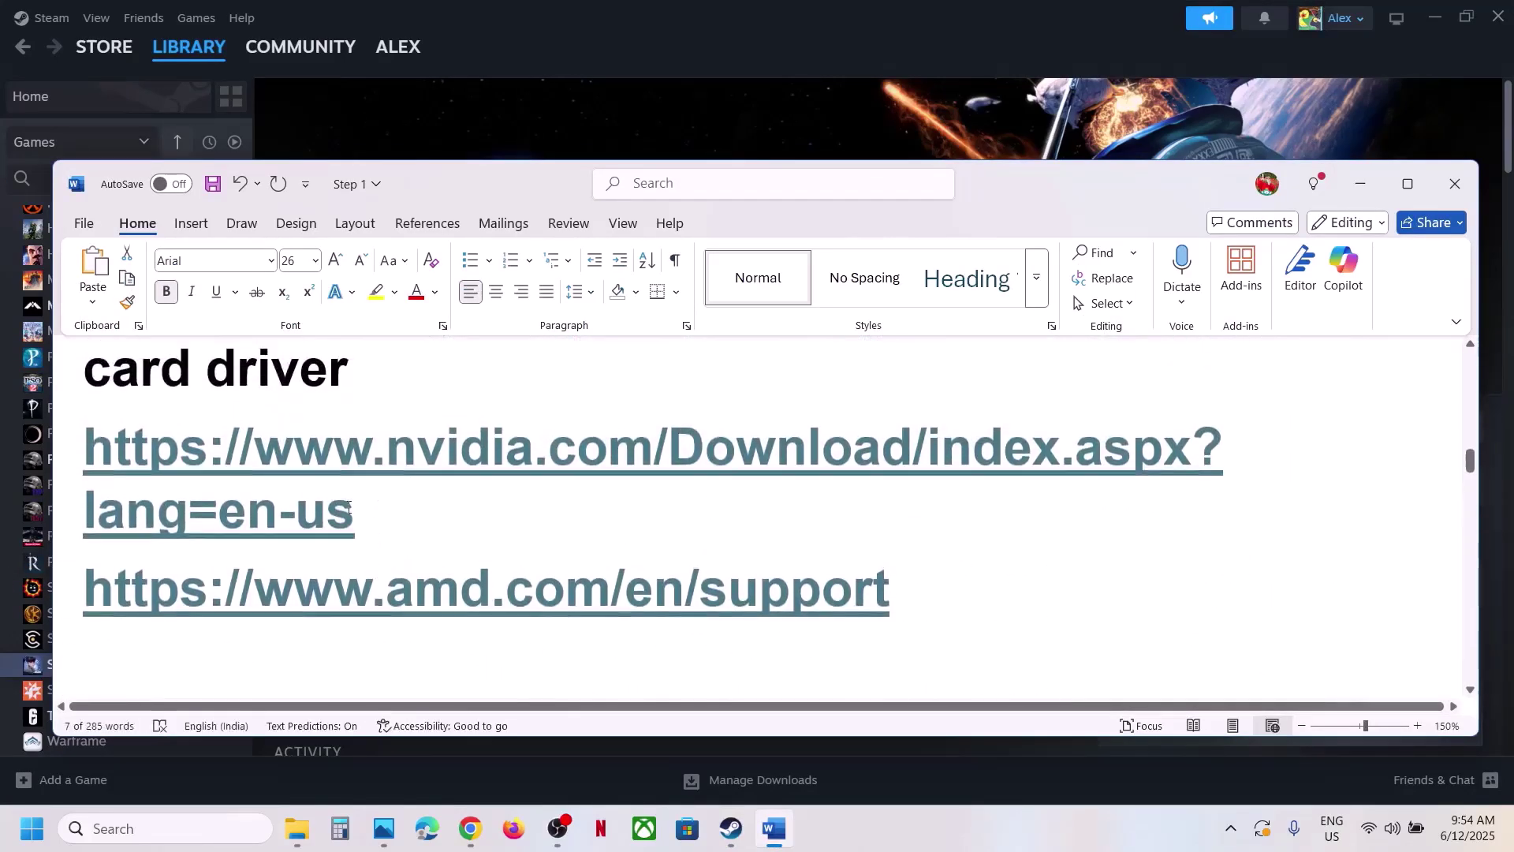
{"action": "triple_click", "coordinate": [349, 507]}
{"action": "key", "text": "ctrl+c"}
{"action": "key", "text": "alt+Tab"}
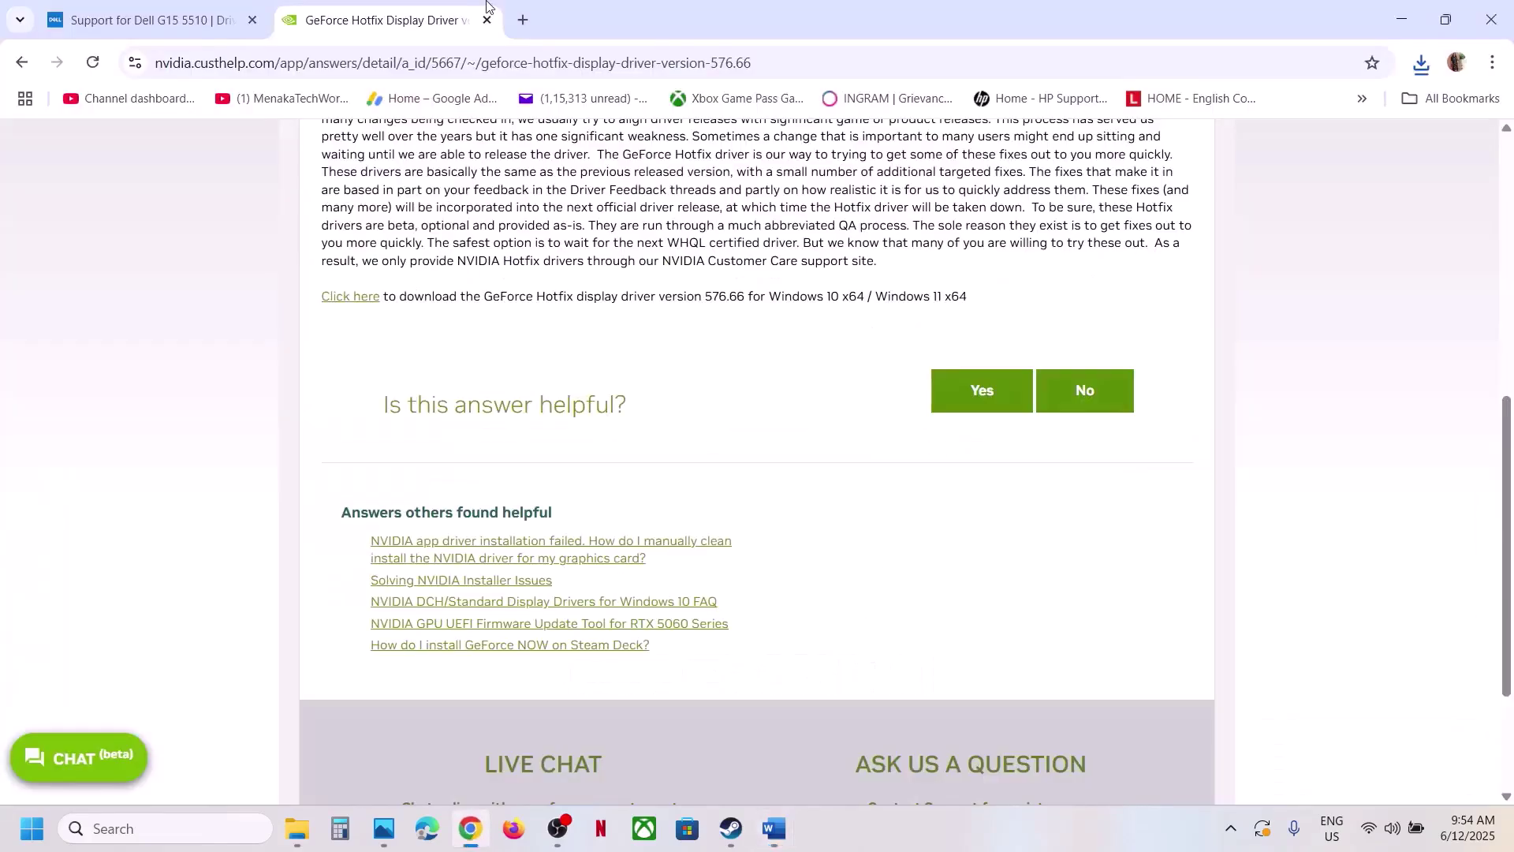
{"action": "left_click", "coordinate": [522, 20]}
{"action": "key", "text": "ctrl+v"}
{"action": "key", "text": "Return"}
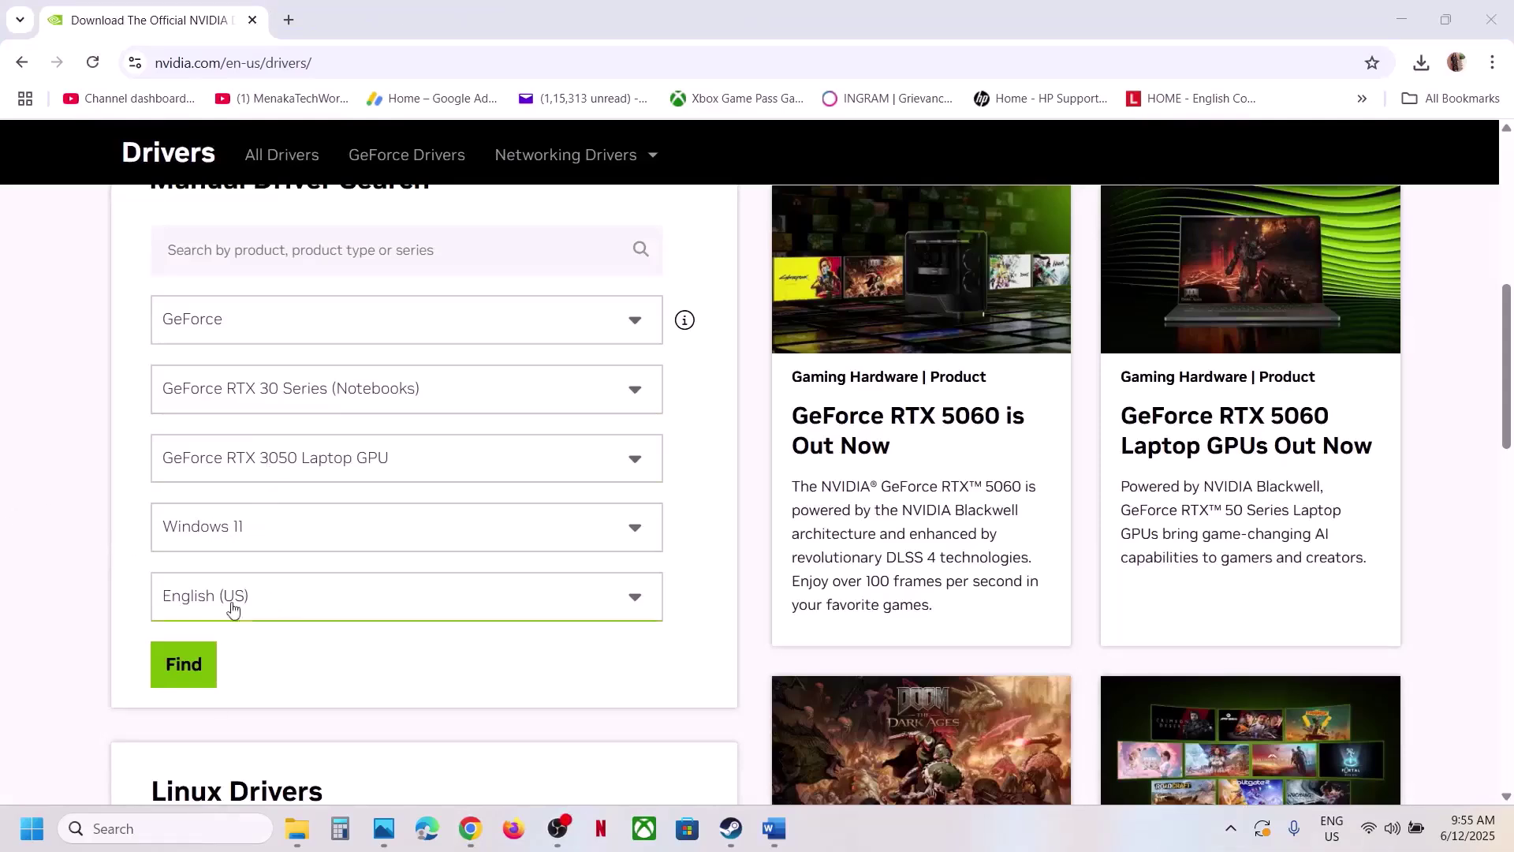
Find drivers for the GeForce RTX 3050 Laptop GPU on Windows 11 and expand the list of more versions.
{"action": "left_click", "coordinate": [189, 665]}
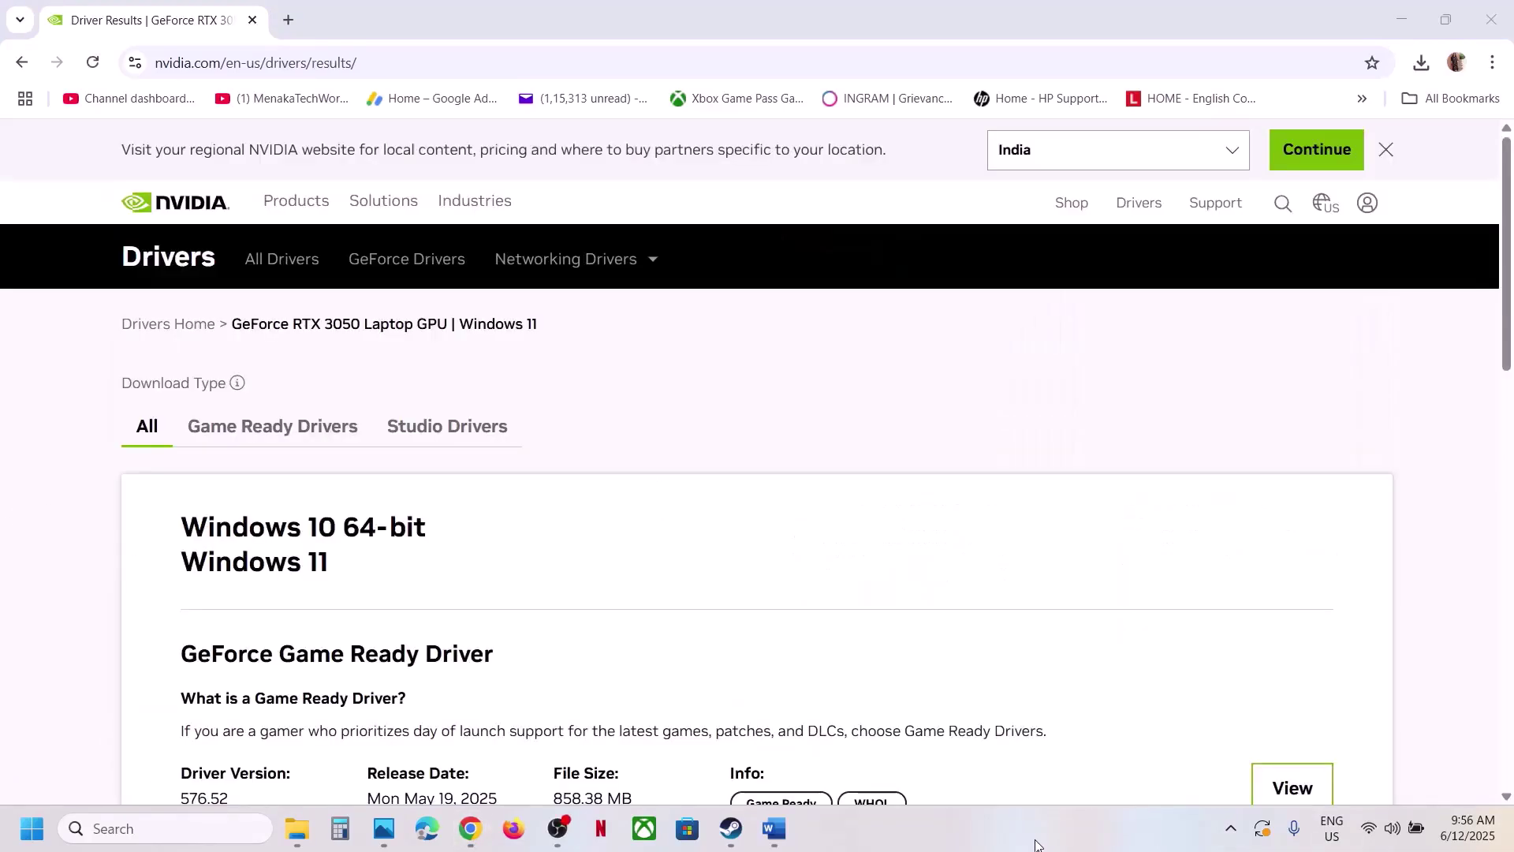
{"action": "scroll", "coordinate": [441, 593], "scroll_direction": "down", "scroll_amount": 8}
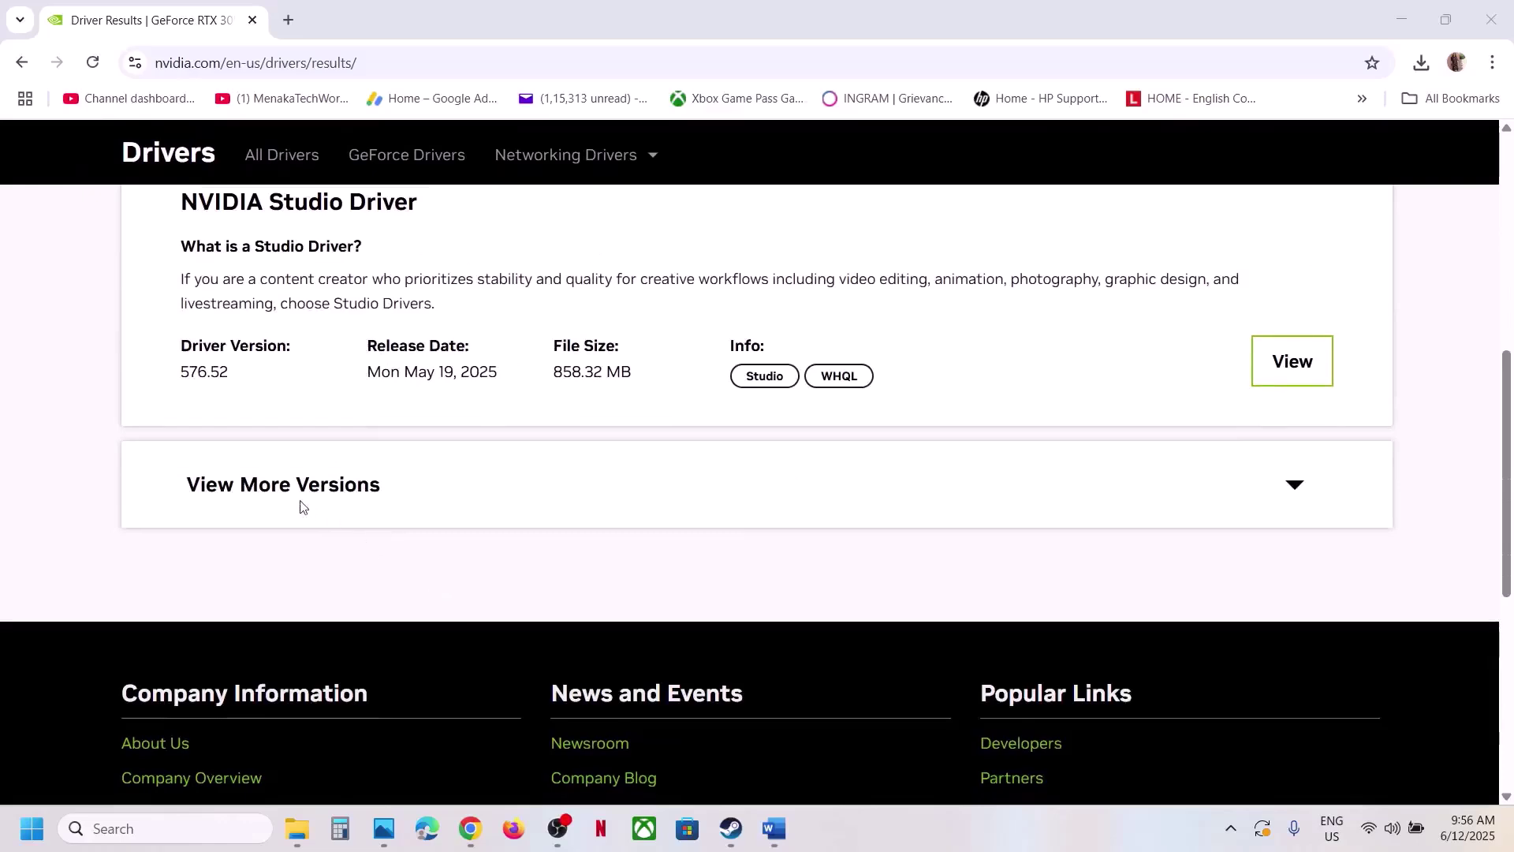
{"action": "left_click", "coordinate": [241, 496]}
{"action": "scroll", "coordinate": [348, 500], "scroll_direction": "down", "scroll_amount": 4}
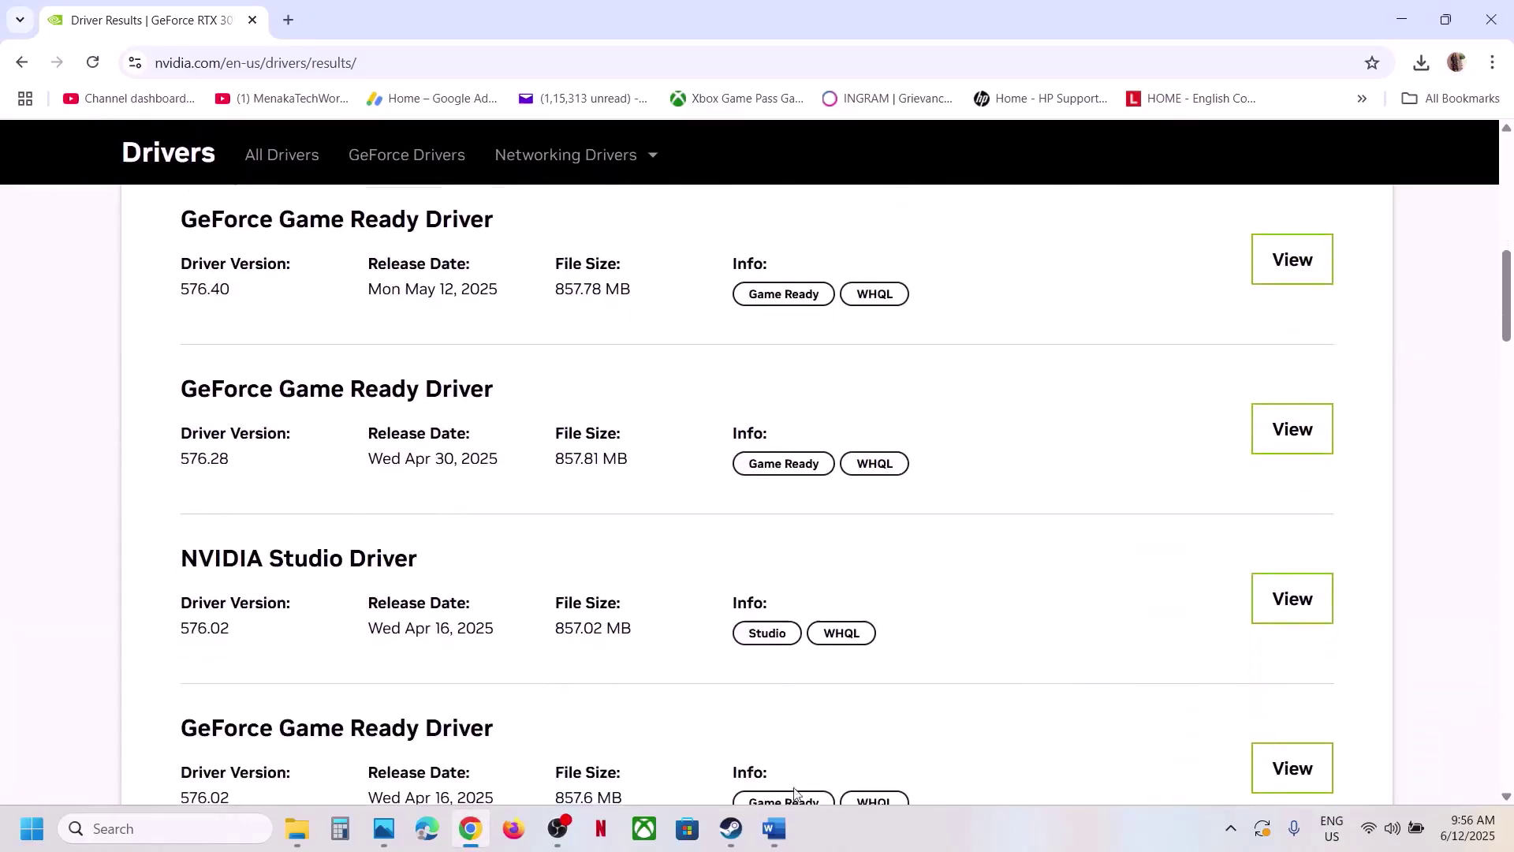
Check the rollback version in the Word document and locate GeForce Game Ready Driver 576.28 in the NVIDIA driver results.
{"action": "left_click", "coordinate": [775, 832]}
{"action": "scroll", "coordinate": [795, 624], "scroll_direction": "down", "scroll_amount": 10}
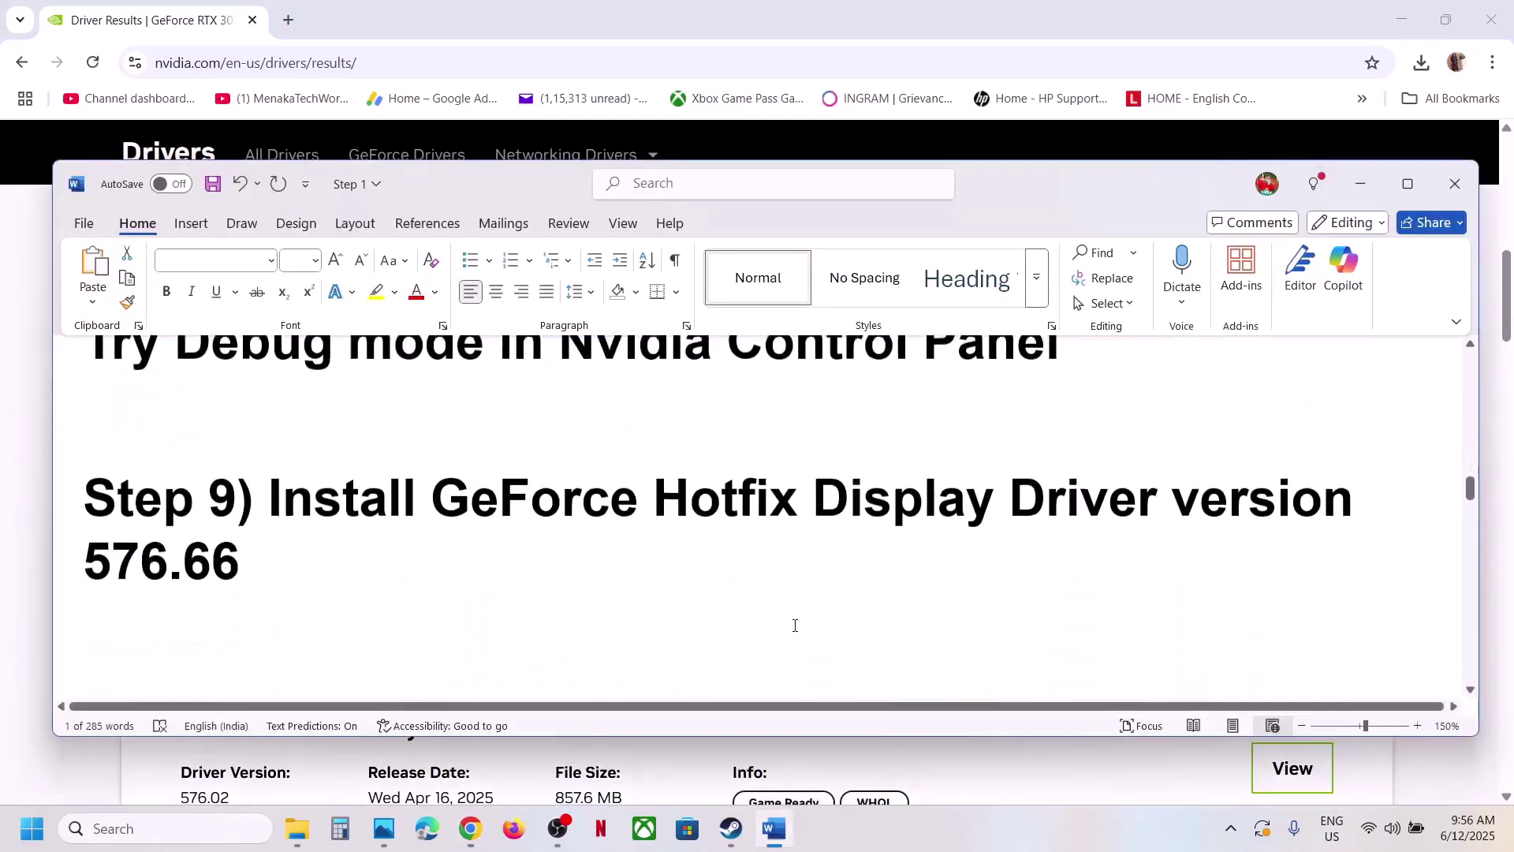
{"action": "double_click", "coordinate": [949, 583]}
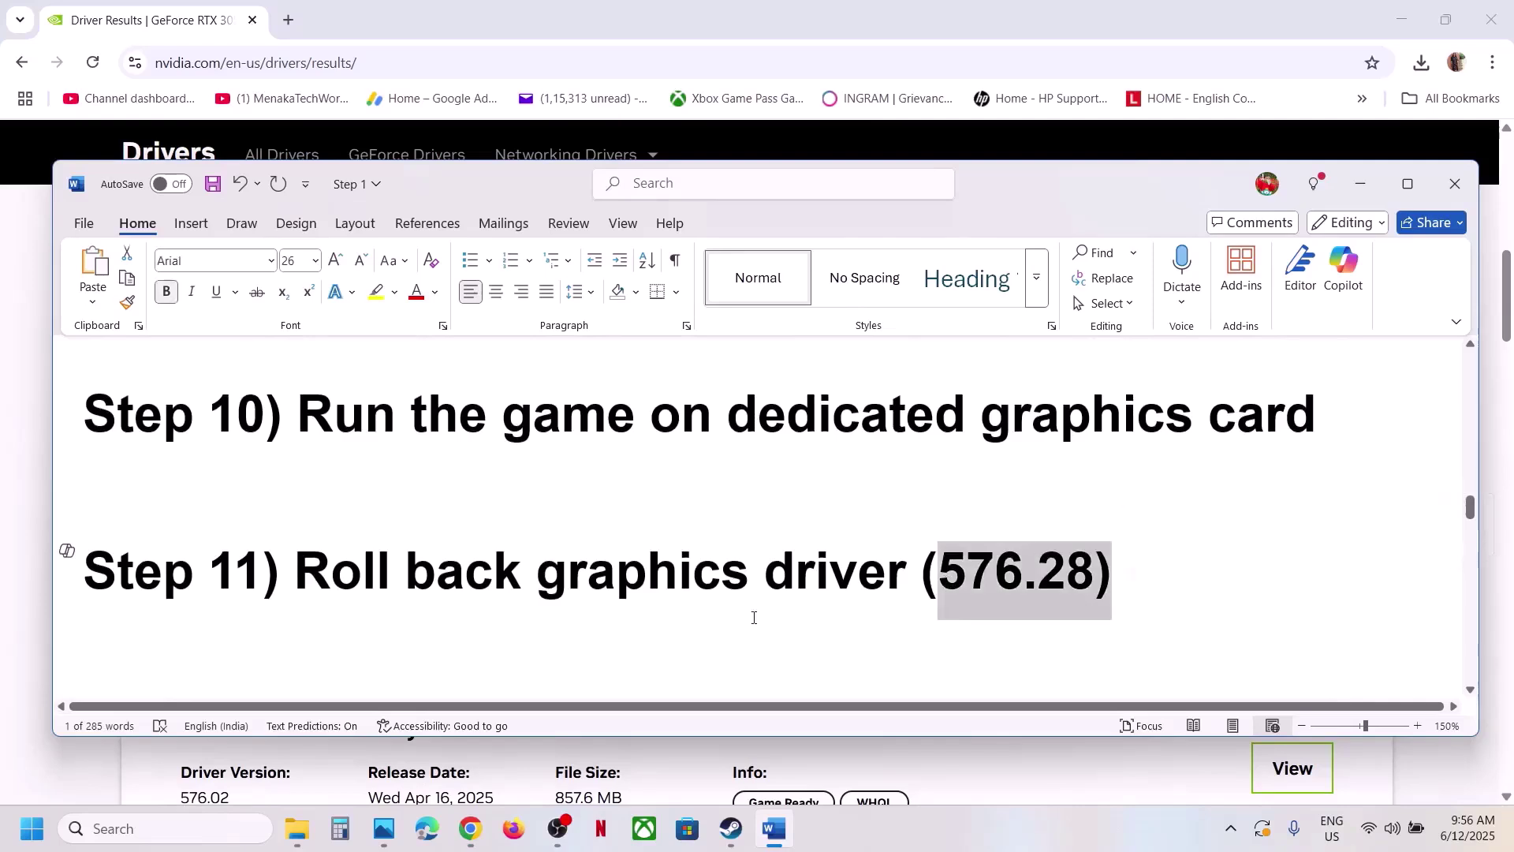
{"action": "key", "text": "alt+Tab"}
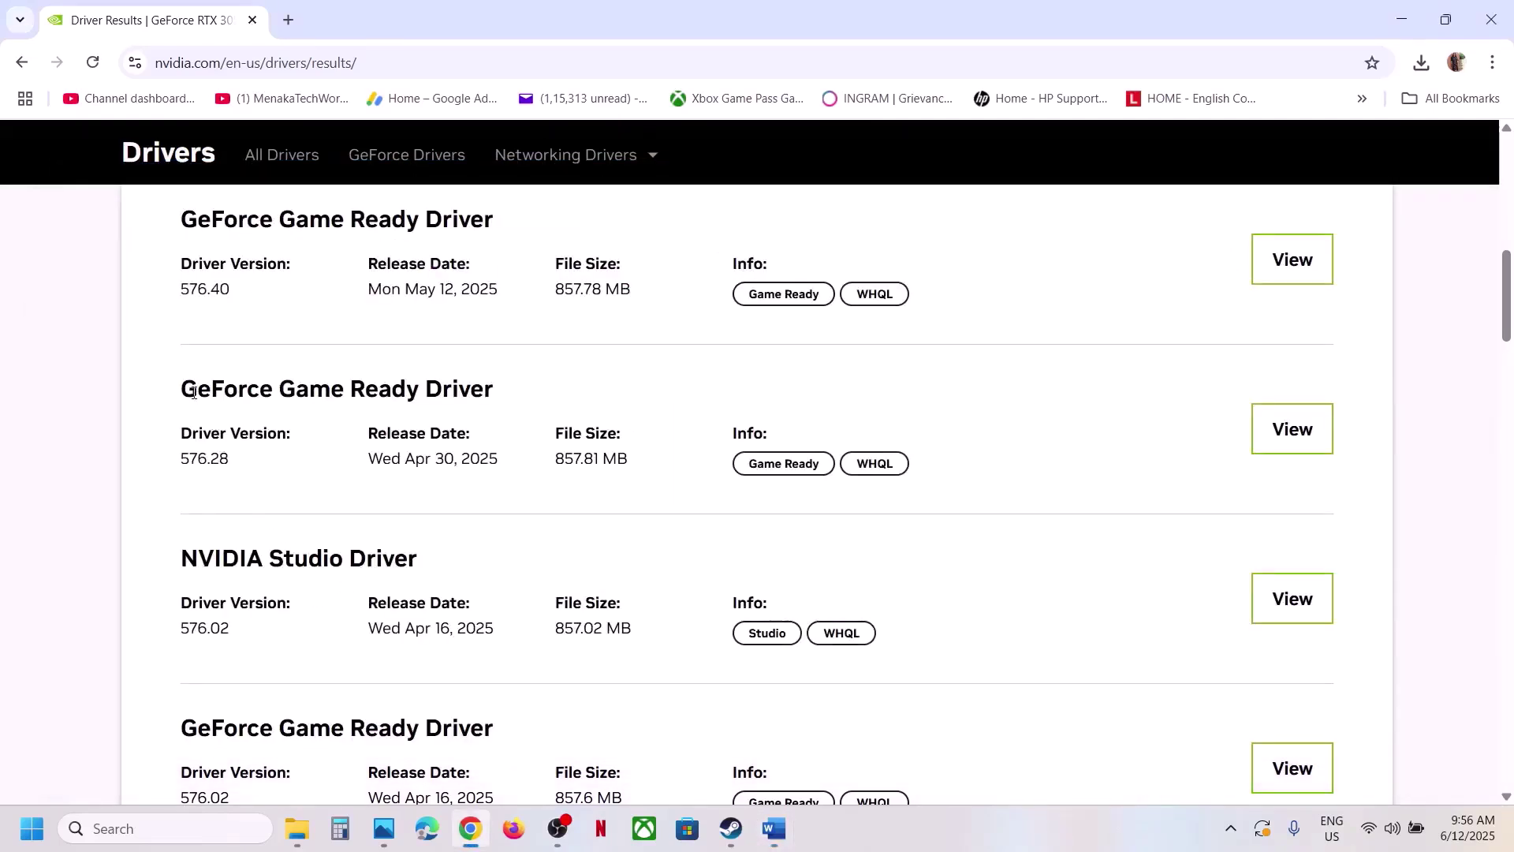
{"action": "left_click_drag", "start_coordinate": [193, 392], "coordinate": [452, 392]}
{"action": "left_click_drag", "start_coordinate": [180, 459], "coordinate": [286, 463]}
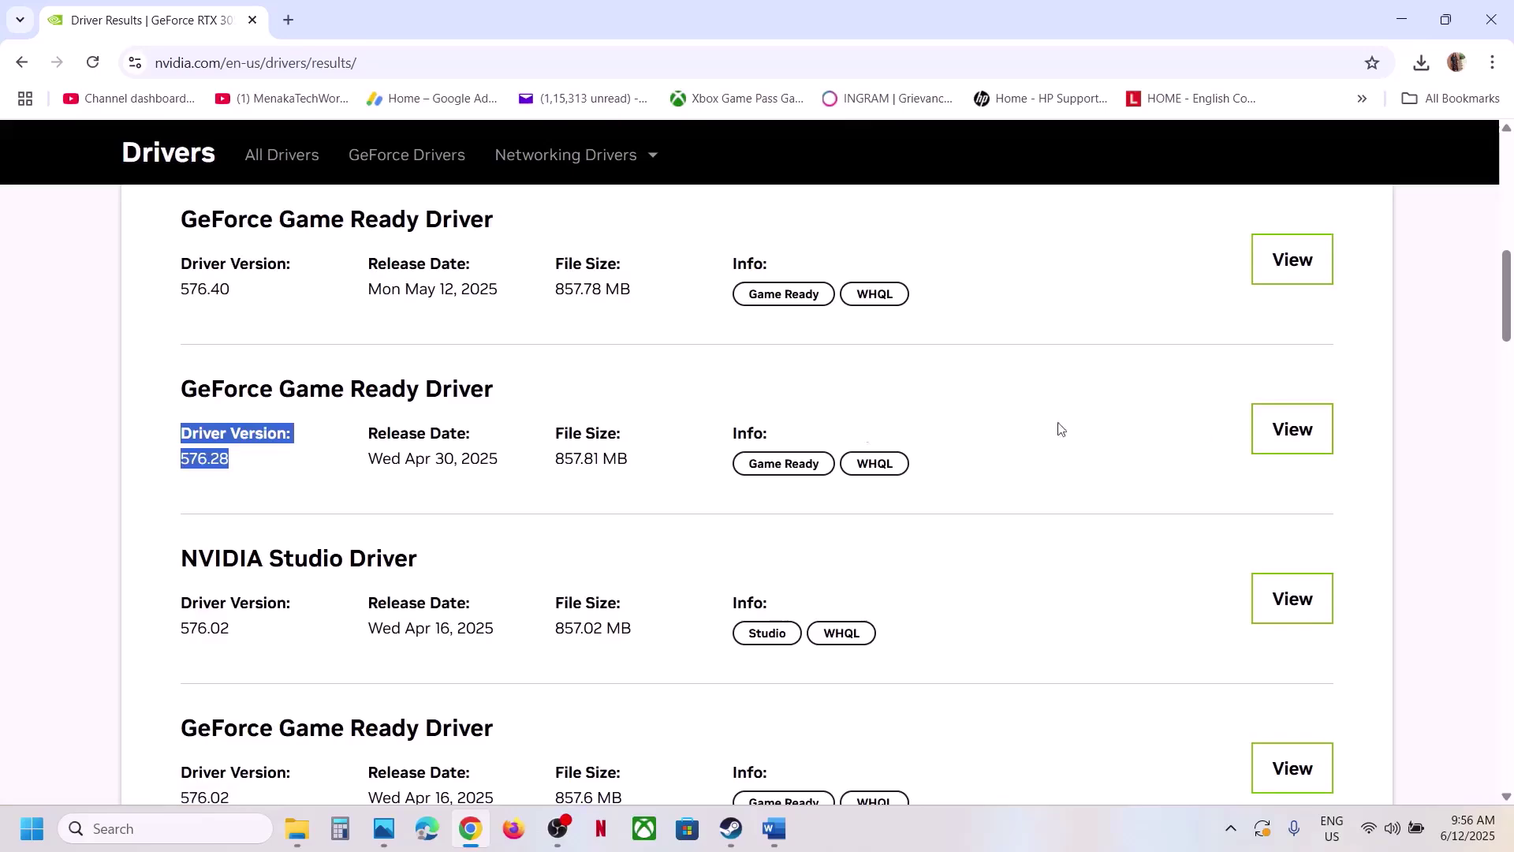
{"action": "scroll", "coordinate": [243, 583], "scroll_direction": "up", "scroll_amount": 5}
{"action": "scroll", "coordinate": [371, 505], "scroll_direction": "down", "scroll_amount": 4}
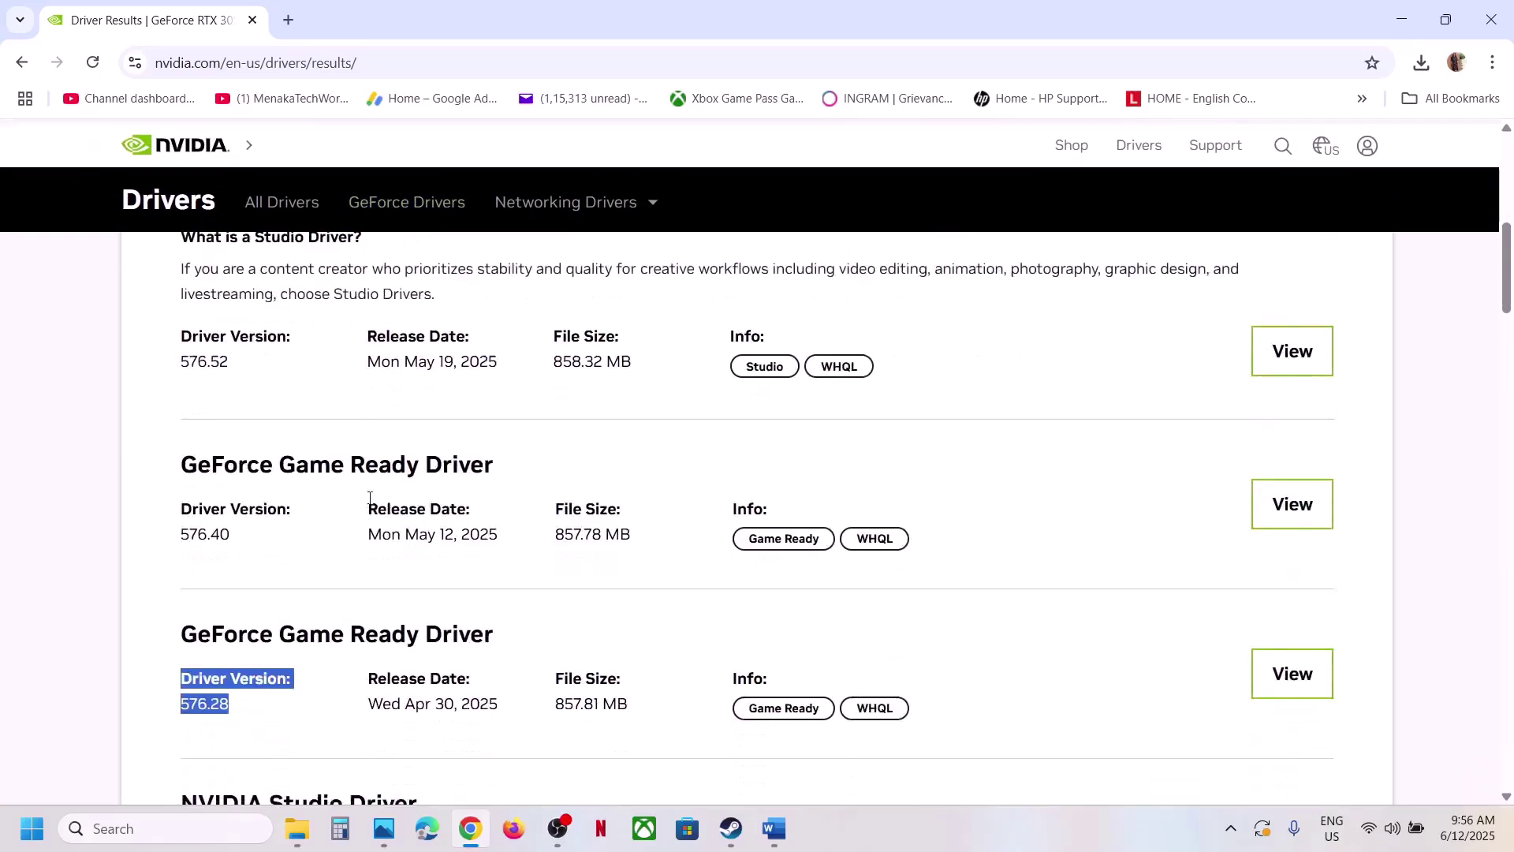
{"action": "scroll", "coordinate": [371, 576], "scroll_direction": "down", "scroll_amount": 1}
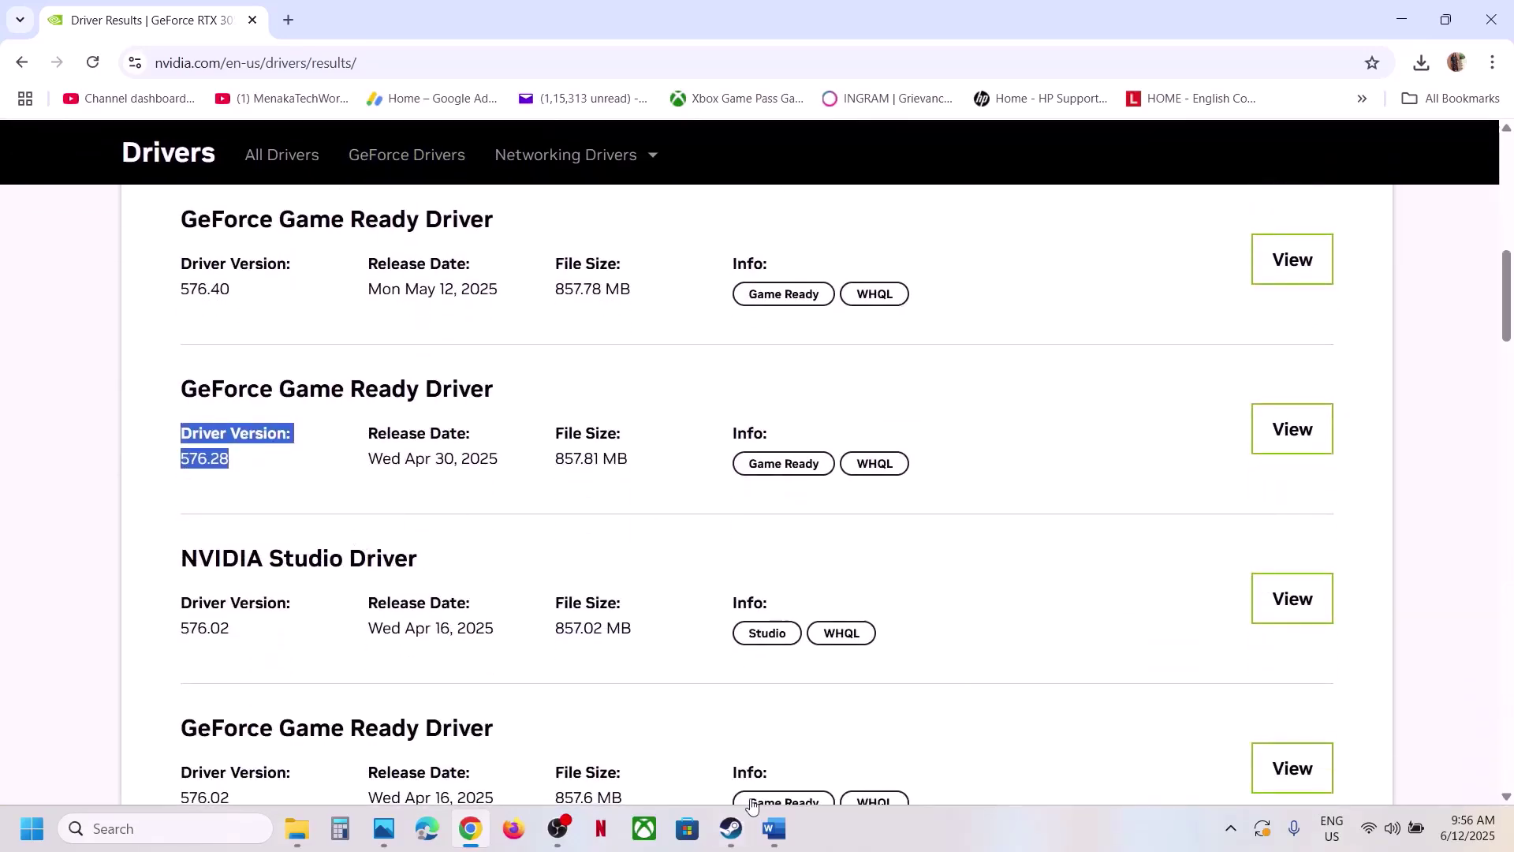
Switch to the Word document and read Step 12 about trying power saver mode.
{"action": "left_click", "coordinate": [730, 828]}
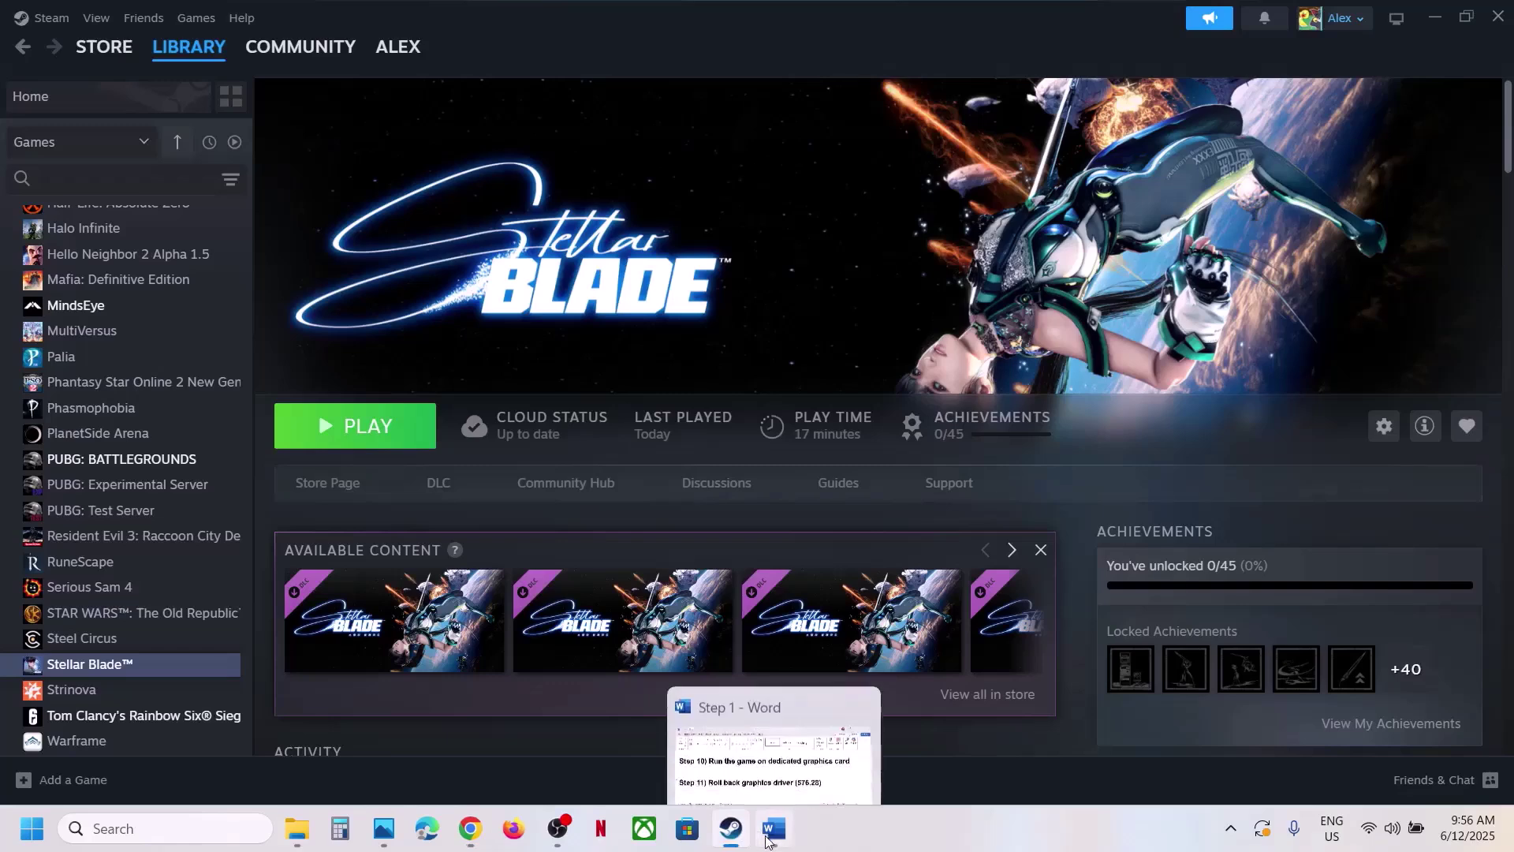
{"action": "left_click", "coordinate": [768, 840]}
{"action": "scroll", "coordinate": [537, 598], "scroll_direction": "down", "scroll_amount": 2}
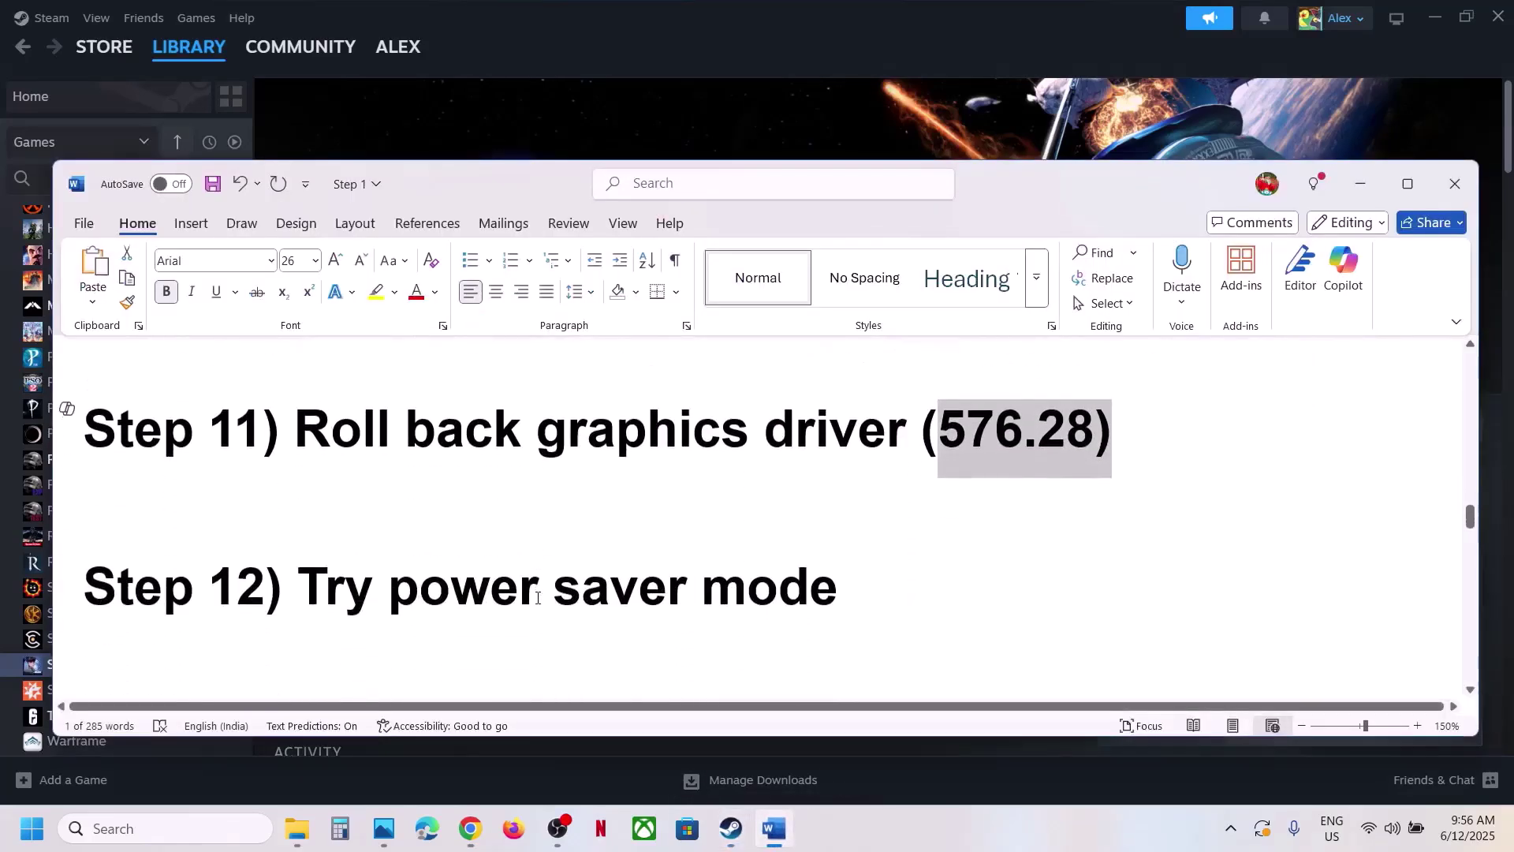
{"action": "left_click_drag", "start_coordinate": [396, 593], "coordinate": [967, 592]}
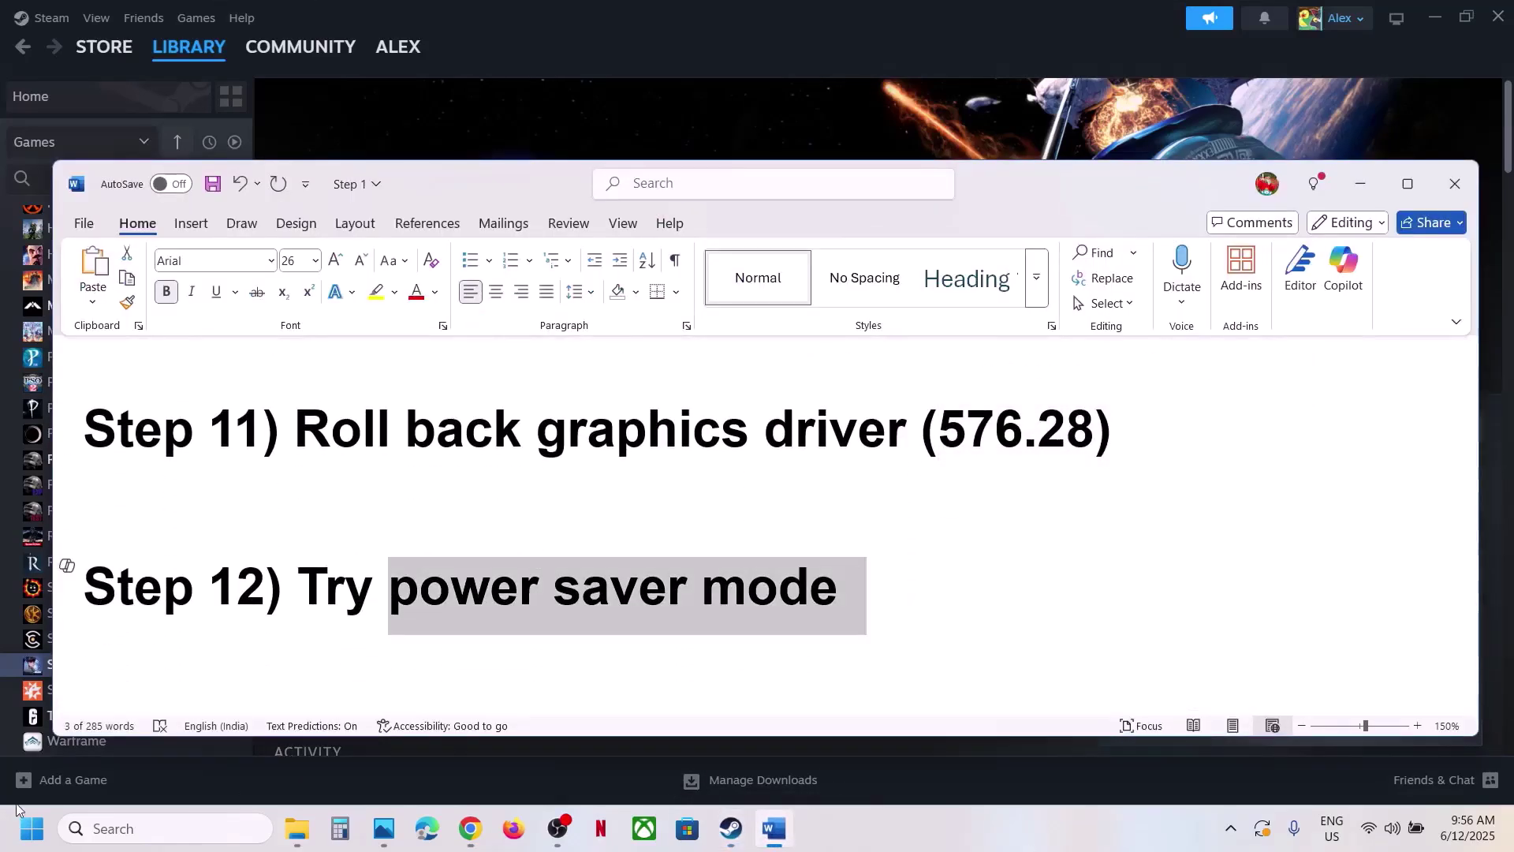
Search Windows for Control Panel and open its Power Options under Hardware and Sound.
{"action": "left_click", "coordinate": [186, 827]}
{"action": "type", "text": "cont"}
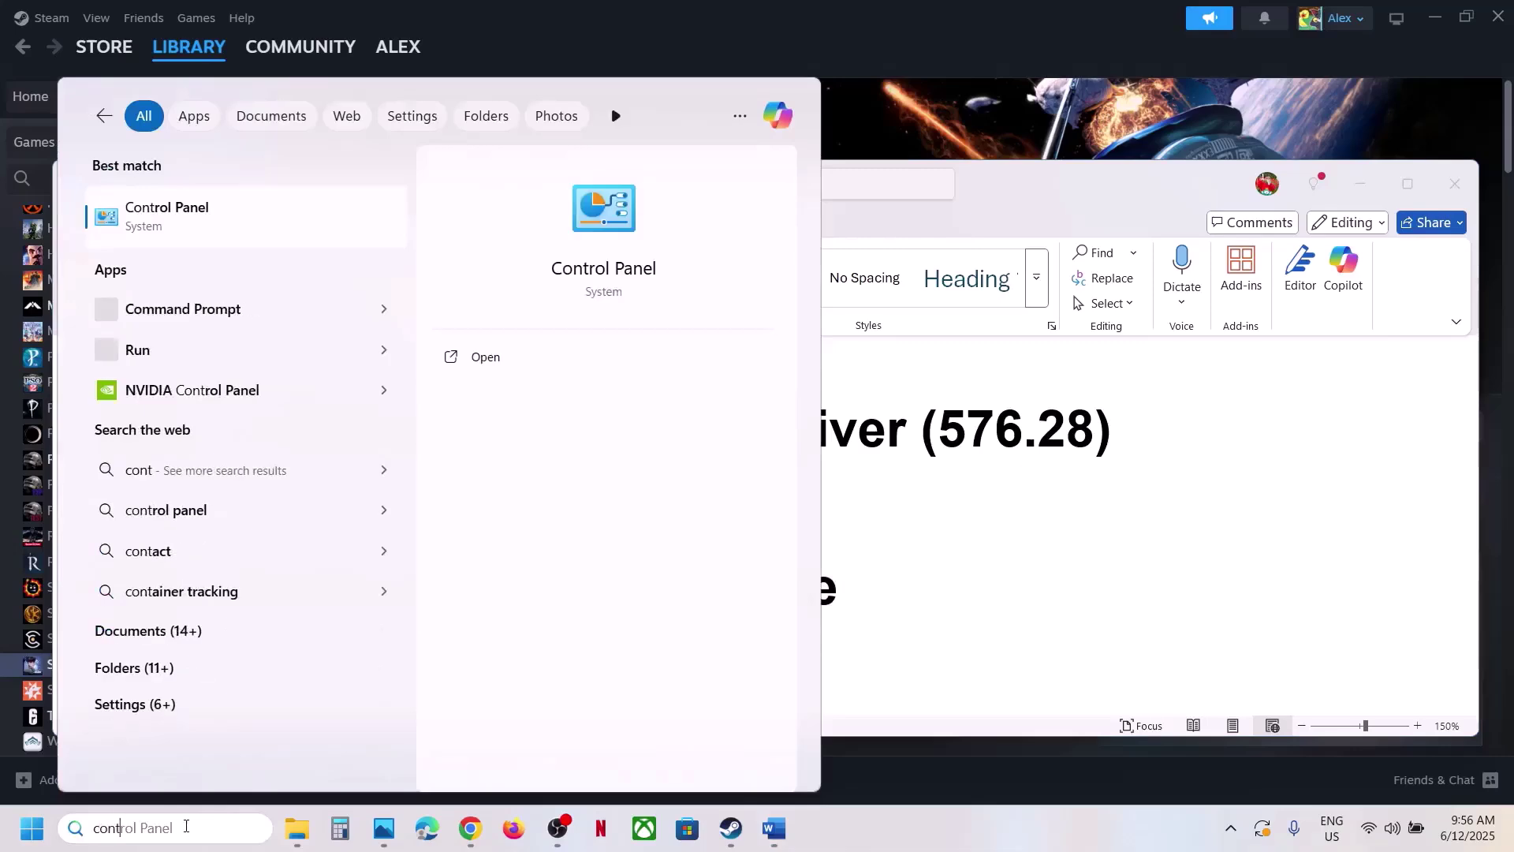
{"action": "type", "text": "rol"}
{"action": "left_click", "coordinate": [213, 229]}
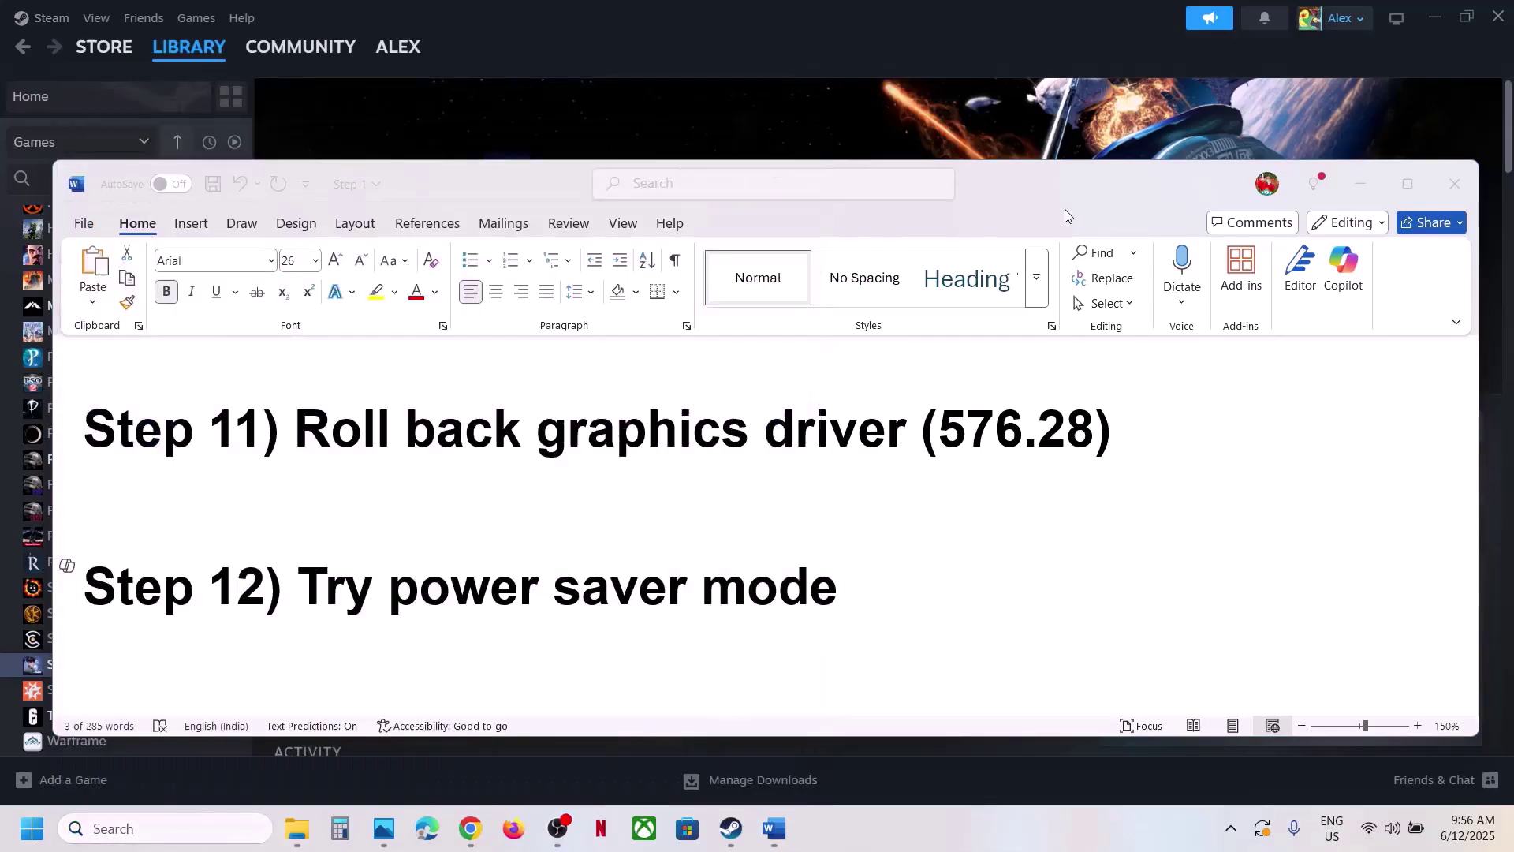
{"action": "left_click", "coordinate": [602, 440]}
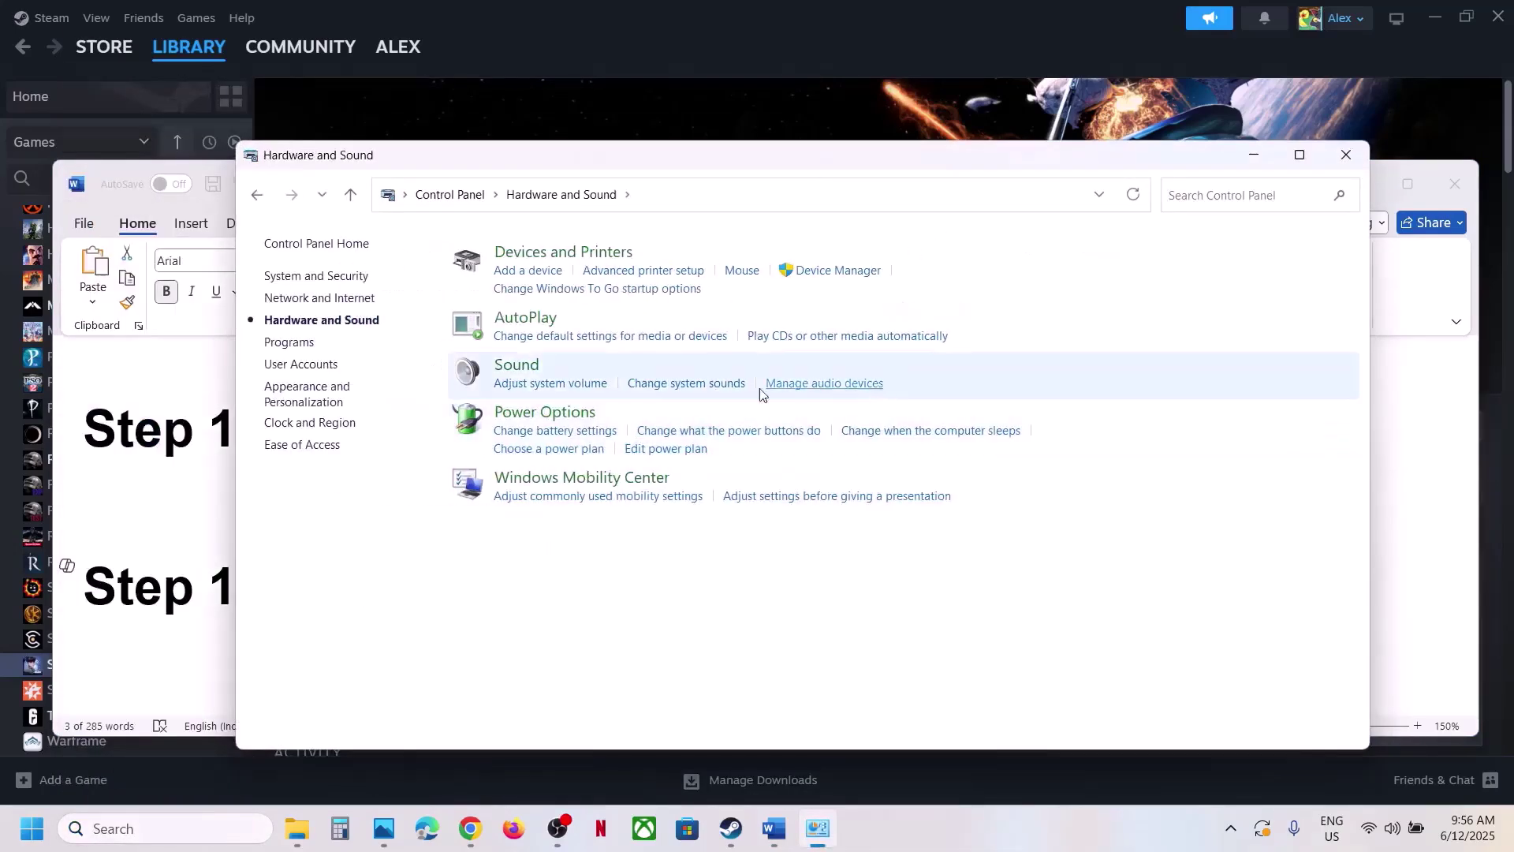
{"action": "left_click", "coordinate": [530, 412]}
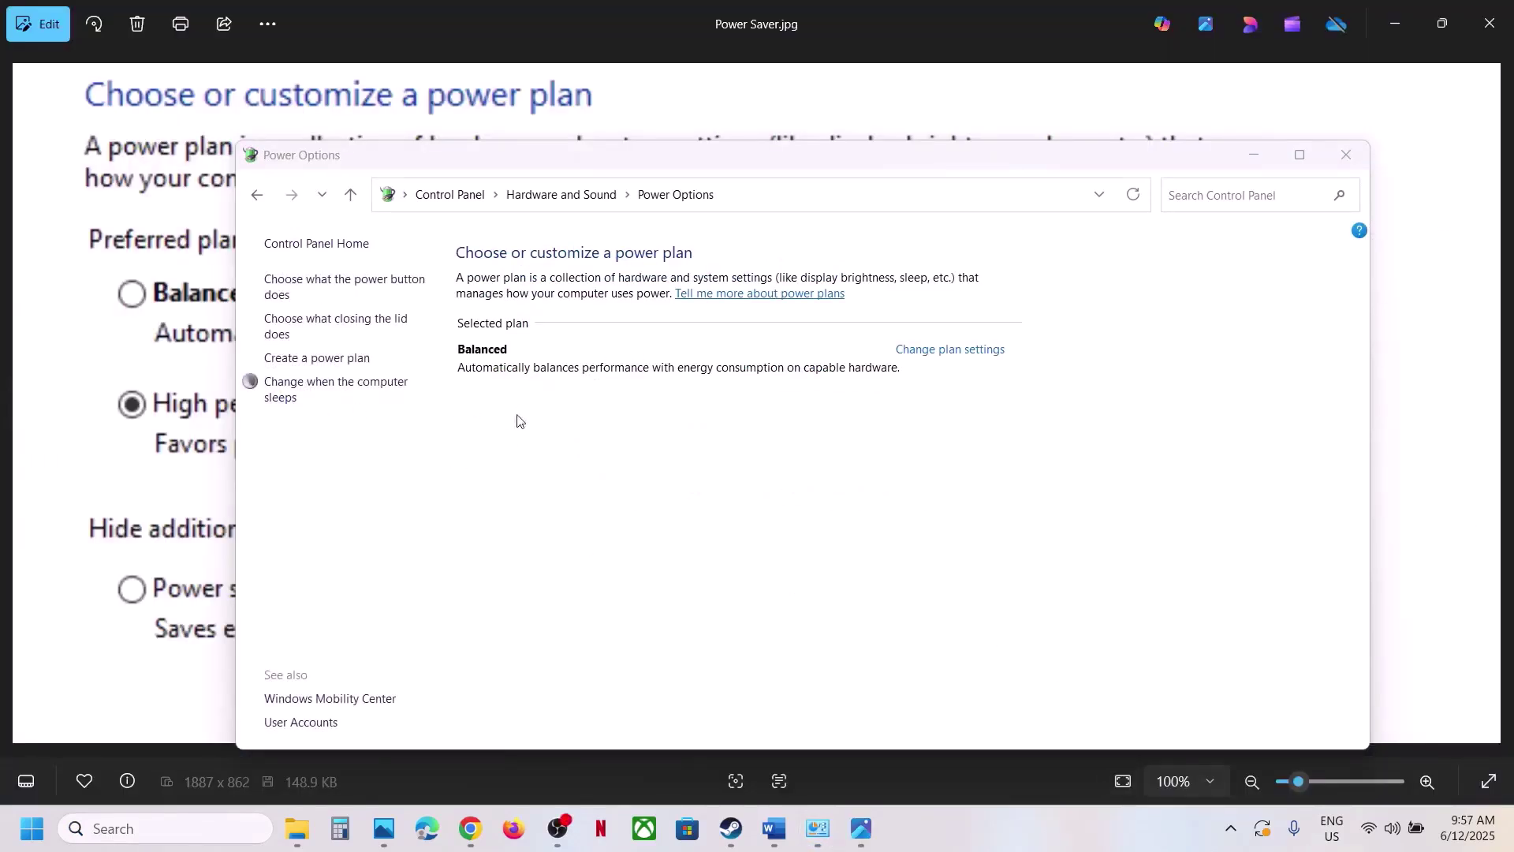
Examine the Power Saver.jpg power plan picture and the Intel Extreme Tuning Utility picture showing the Performance Core Ratio, and switch to Steam.
{"action": "left_click", "coordinate": [168, 232]}
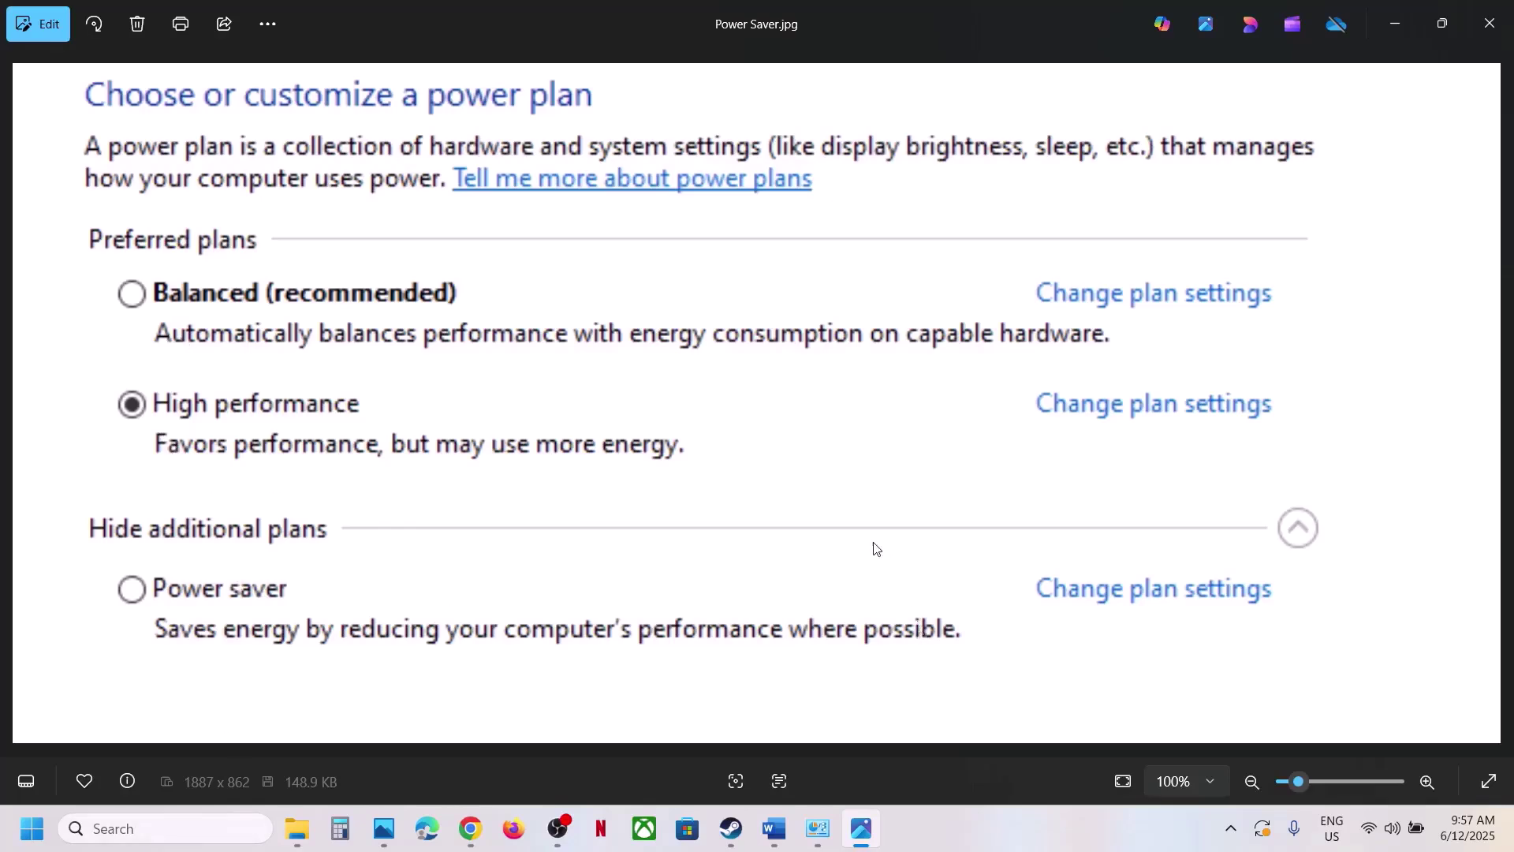
{"action": "key", "text": "Left"}
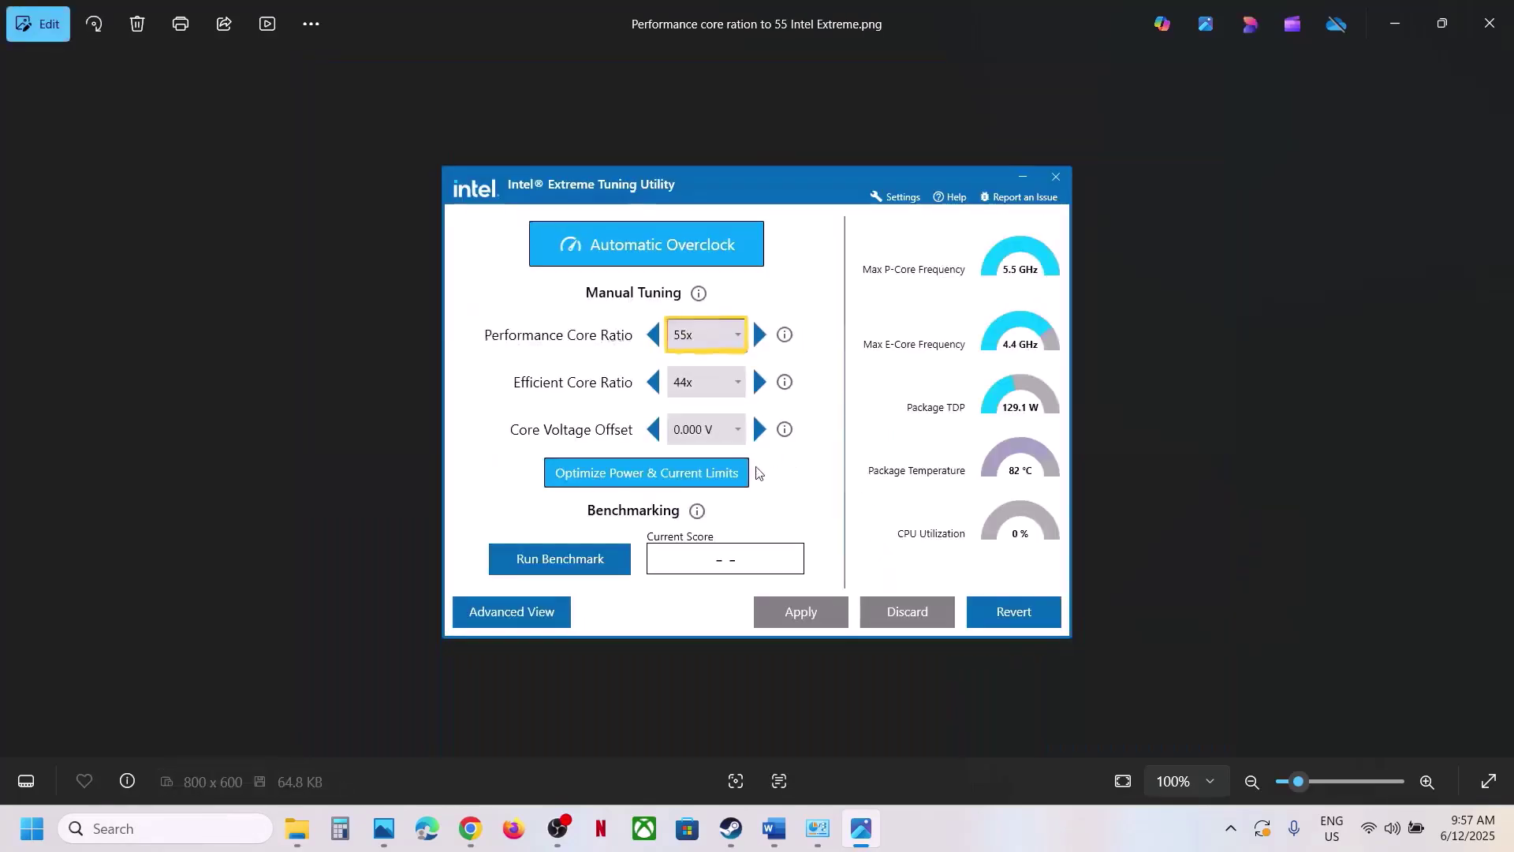
{"action": "scroll", "coordinate": [757, 473], "scroll_direction": "up", "scroll_amount": 5}
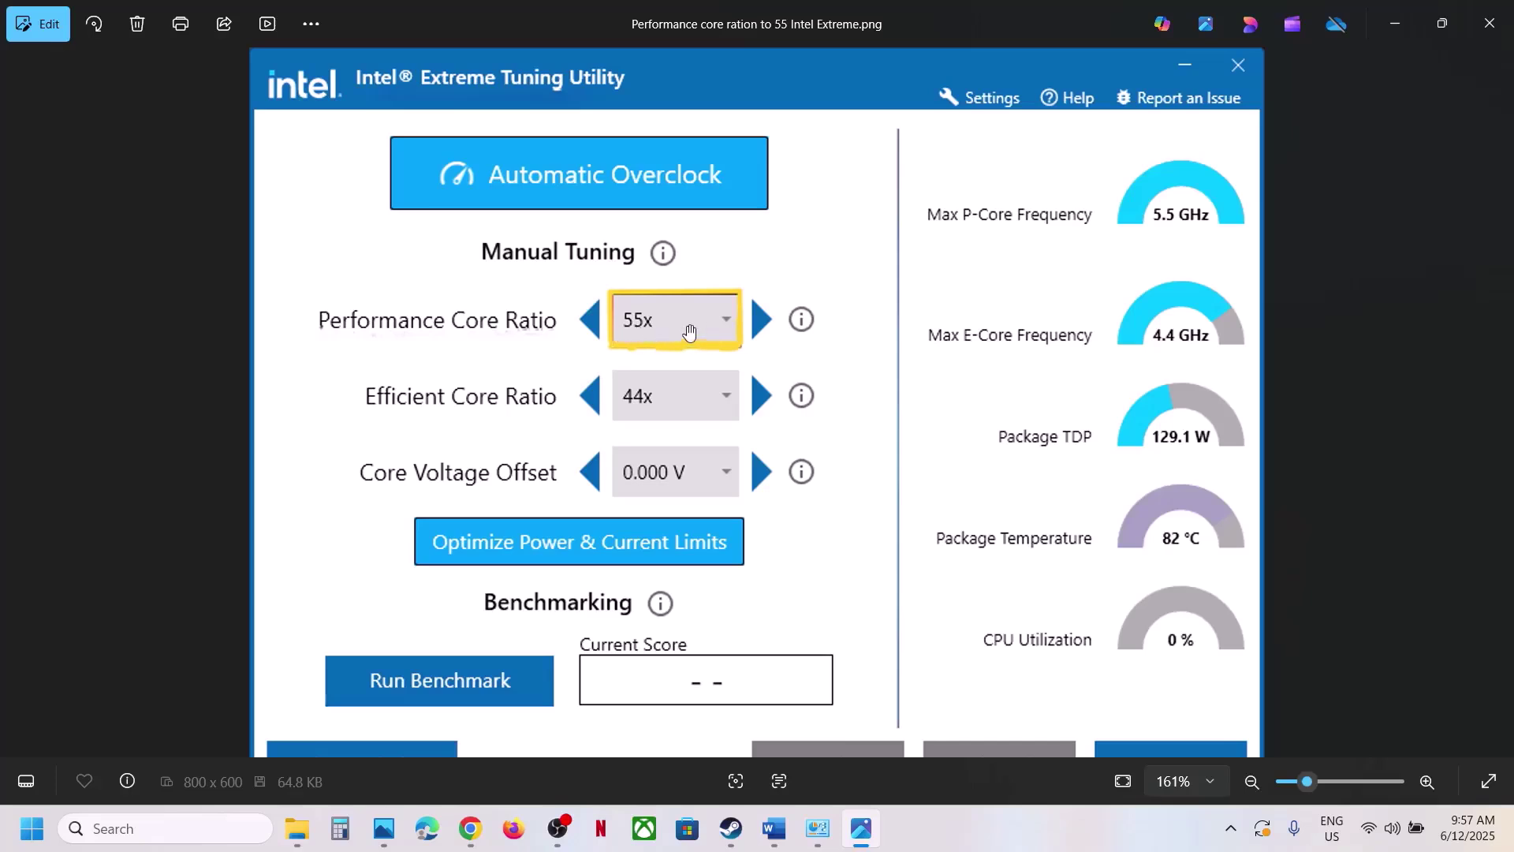
{"action": "scroll", "coordinate": [893, 568], "scroll_direction": "down", "scroll_amount": 2}
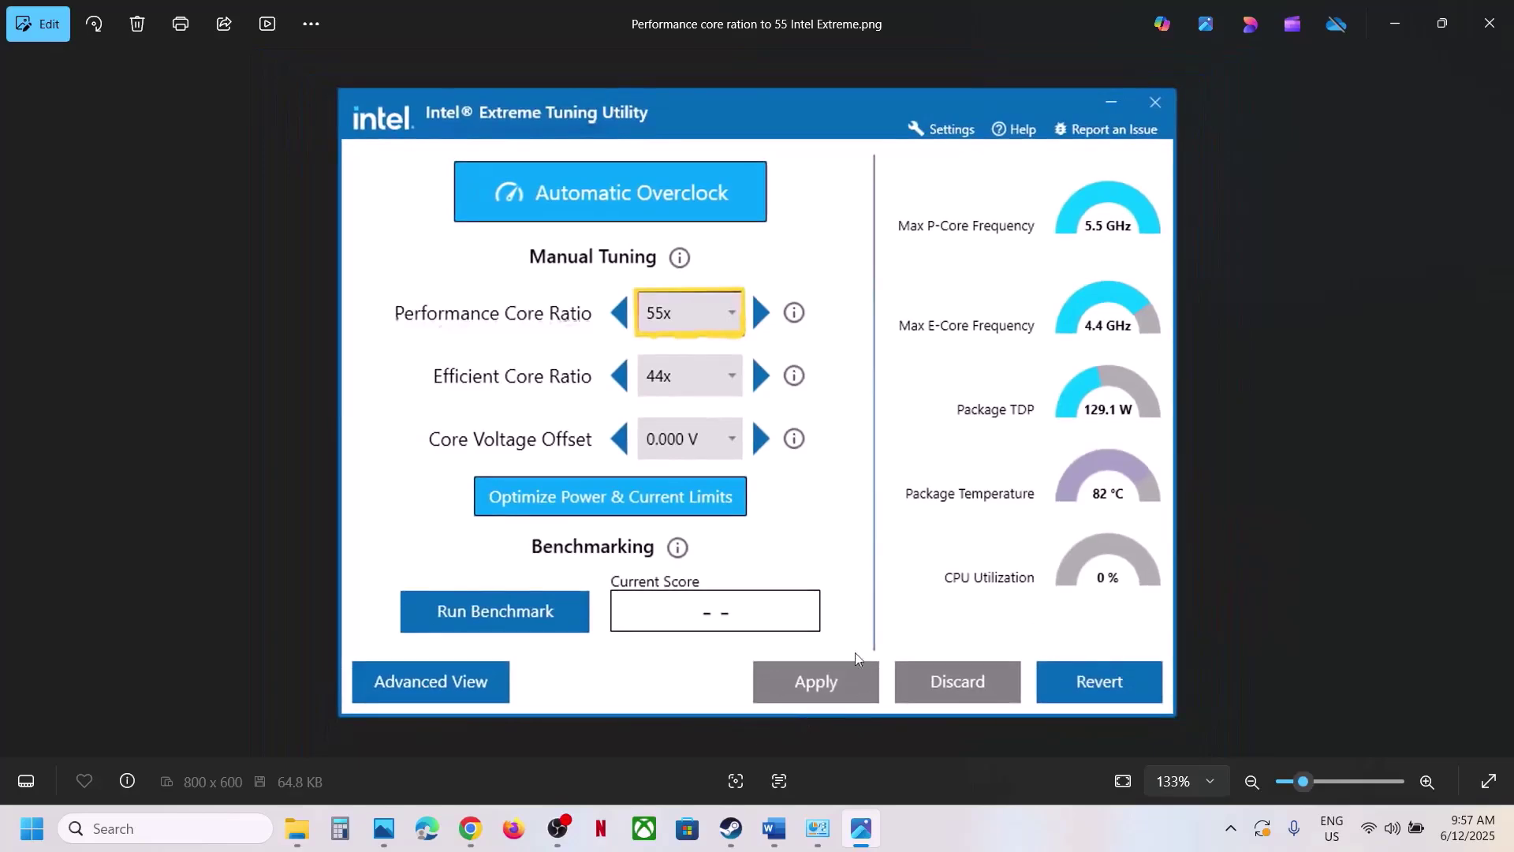
{"action": "left_click", "coordinate": [732, 840]}
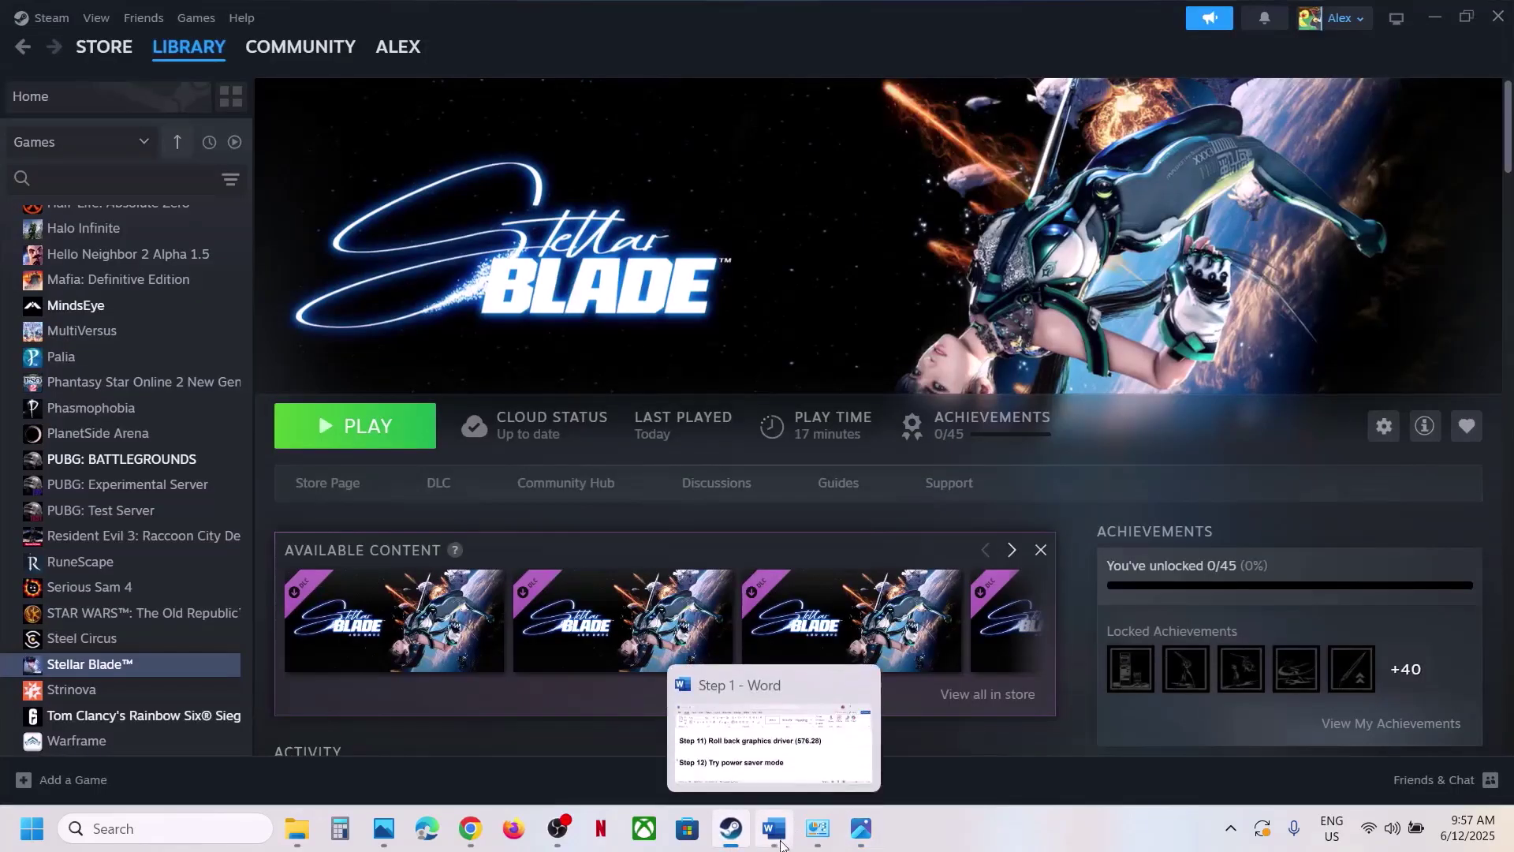
Switch to the Word document and read Step 13 about launching the game from Nvidia App.
{"action": "left_click", "coordinate": [775, 828]}
{"action": "scroll", "coordinate": [603, 517], "scroll_direction": "down", "scroll_amount": 1}
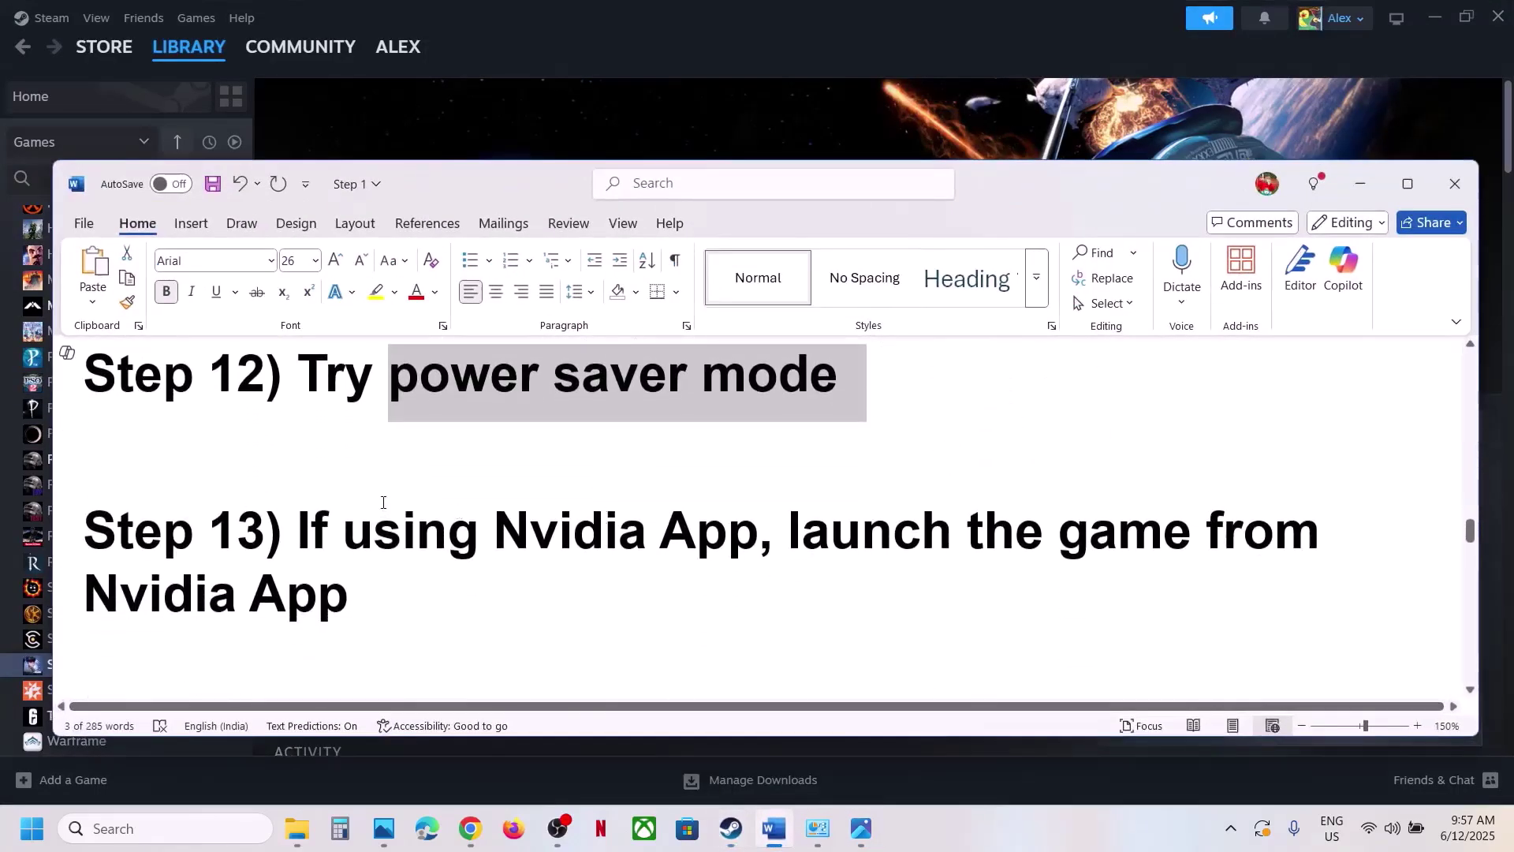
{"action": "left_click_drag", "start_coordinate": [296, 522], "coordinate": [653, 530]}
{"action": "left_click", "coordinate": [352, 598]}
{"action": "left_click", "coordinate": [757, 532]}
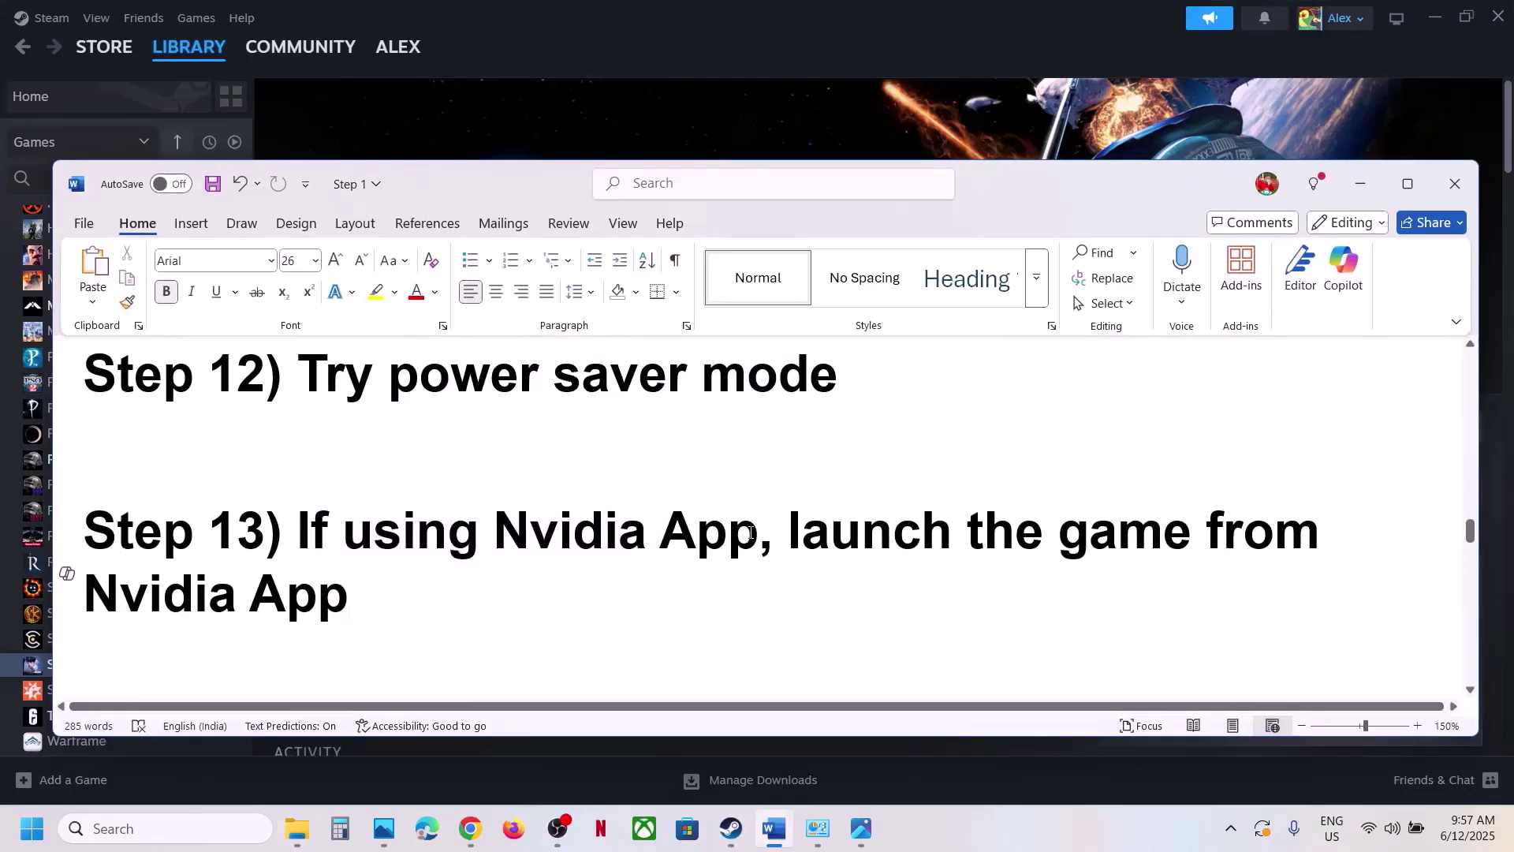
Copy "Nvidia App" from Step 13, open the app through Windows search, and locate Stellar Blade's Play option in its Library.
{"action": "key", "text": "ctrl+shift+Left"}
{"action": "key", "text": "ctrl+shift+Left"}
{"action": "left_click", "coordinate": [126, 278]}
{"action": "left_click", "coordinate": [210, 828]}
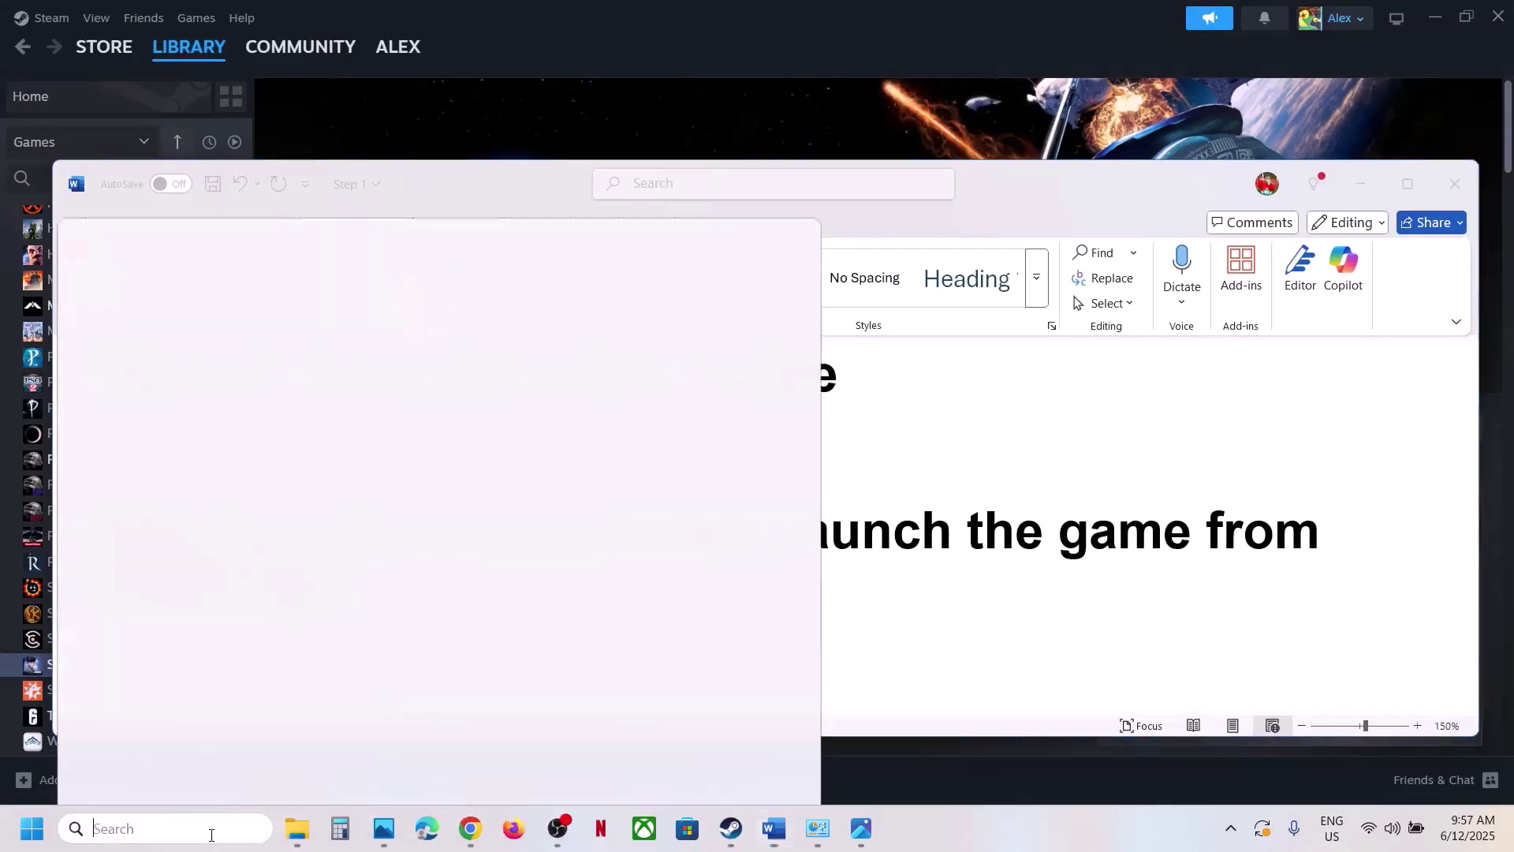
{"action": "type", "text": "Nvidia App"}
{"action": "key", "text": "Return"}
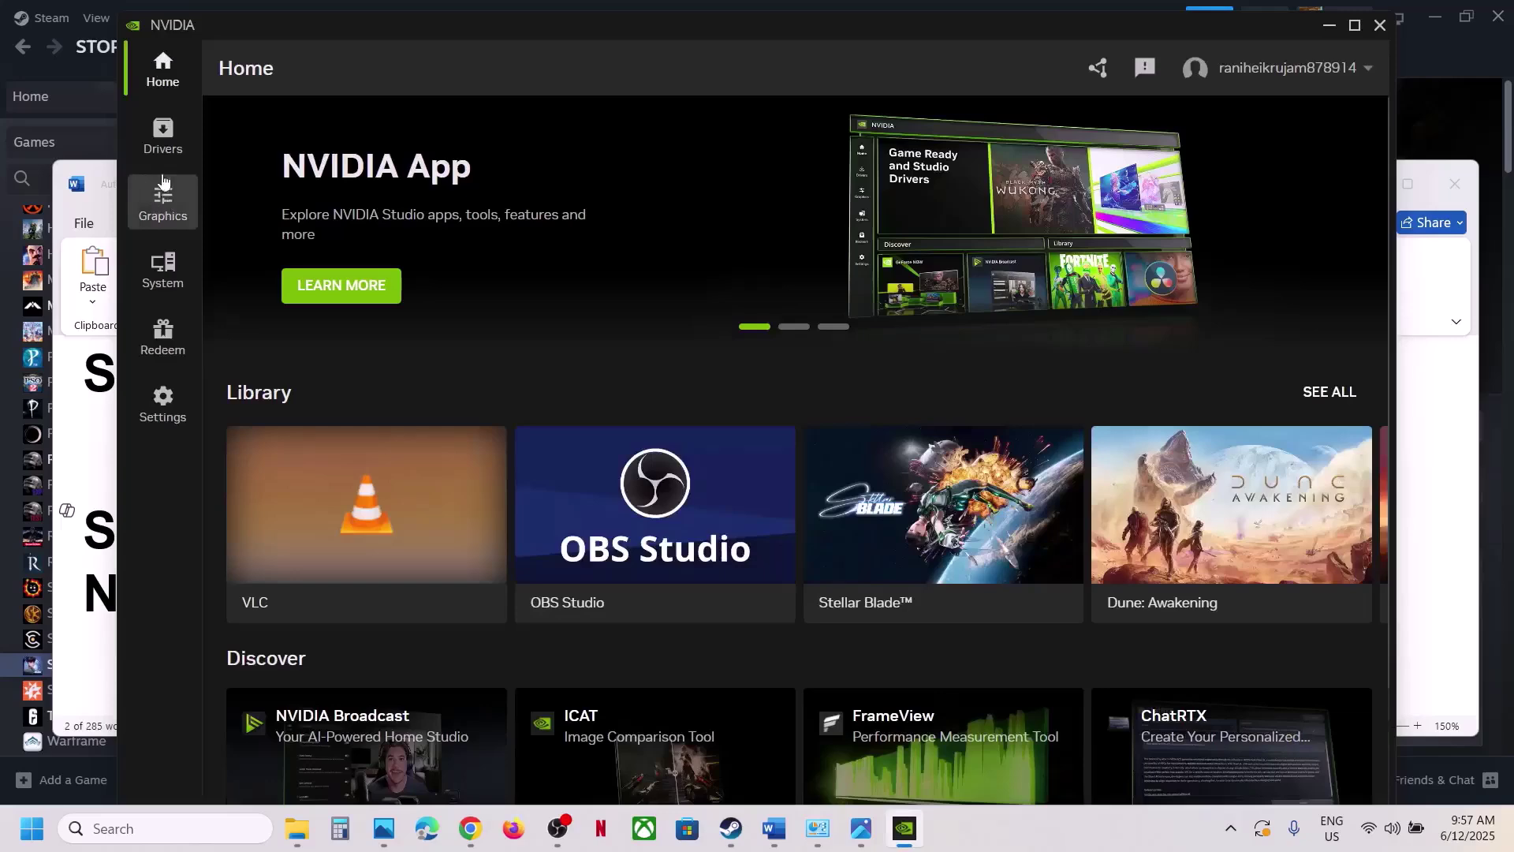
{"action": "scroll", "coordinate": [792, 453], "scroll_direction": "down", "scroll_amount": 2}
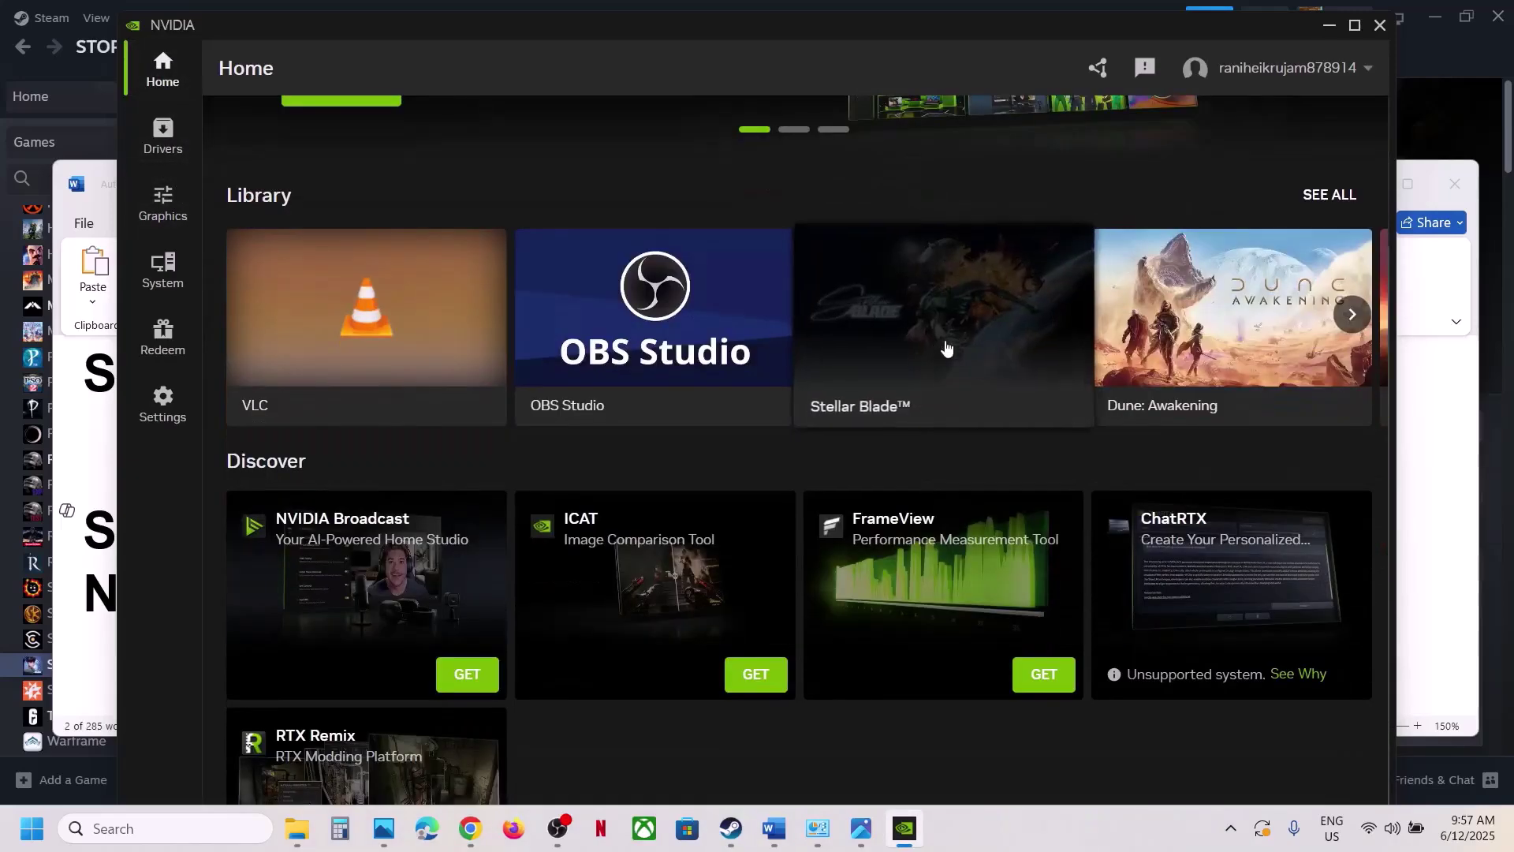
{"action": "mouse_move", "coordinate": [967, 337]}
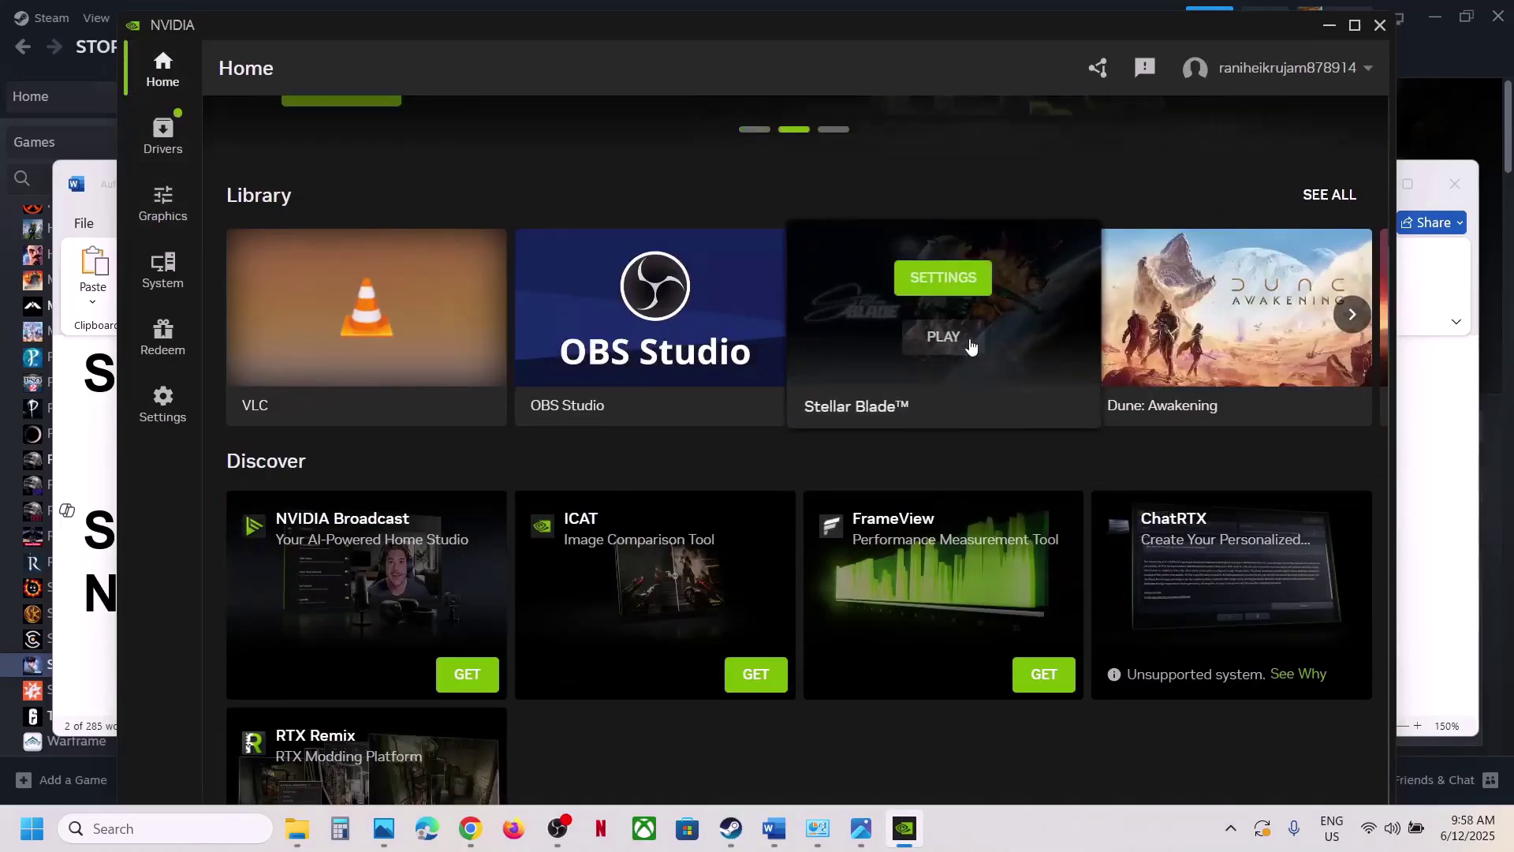
{"action": "mouse_move", "coordinate": [757, 513]}
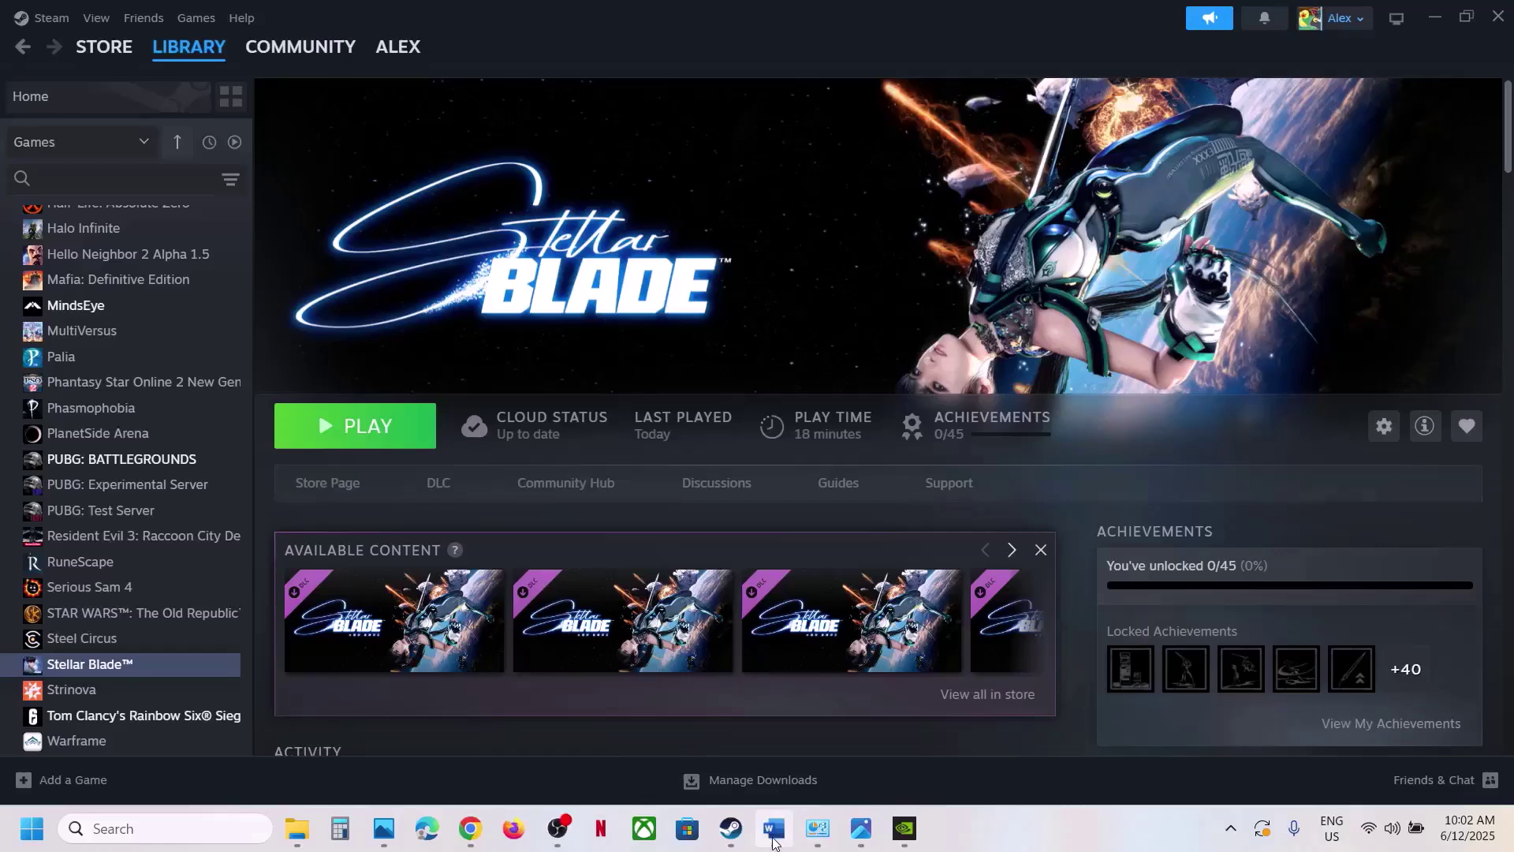
Return to the Word document and read Step 14 about trying -dx11/-dx12 in launch options.
{"action": "left_click", "coordinate": [773, 829]}
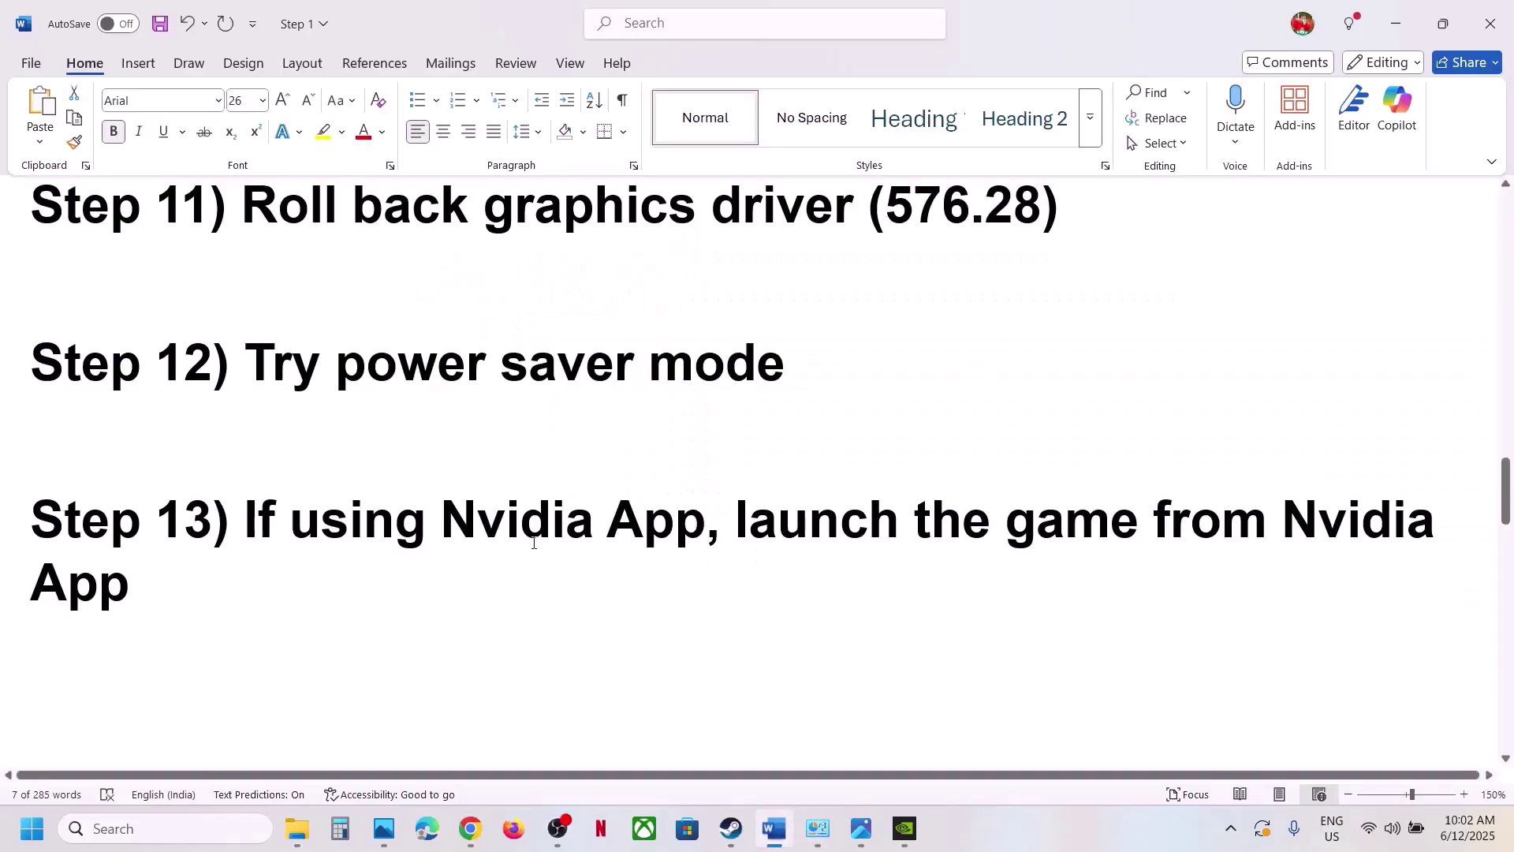
{"action": "scroll", "coordinate": [522, 548], "scroll_direction": "down", "scroll_amount": 3}
{"action": "left_click_drag", "start_coordinate": [342, 604], "coordinate": [1102, 595]}
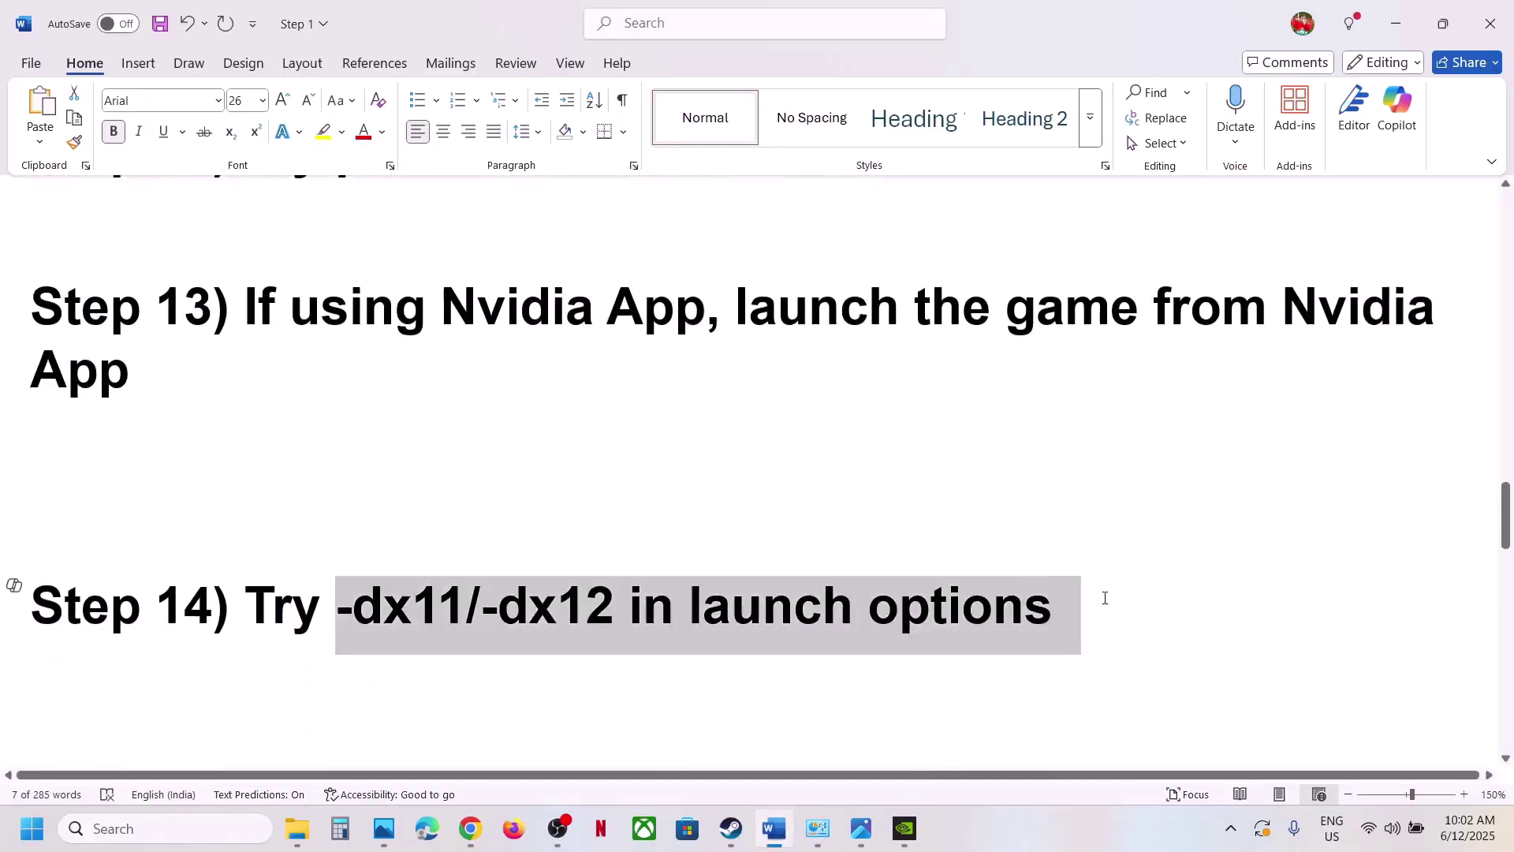
Try -dx11 in Stellar Blade's Steam launch options and replace it with -dx12.
{"action": "left_click", "coordinate": [731, 828]}
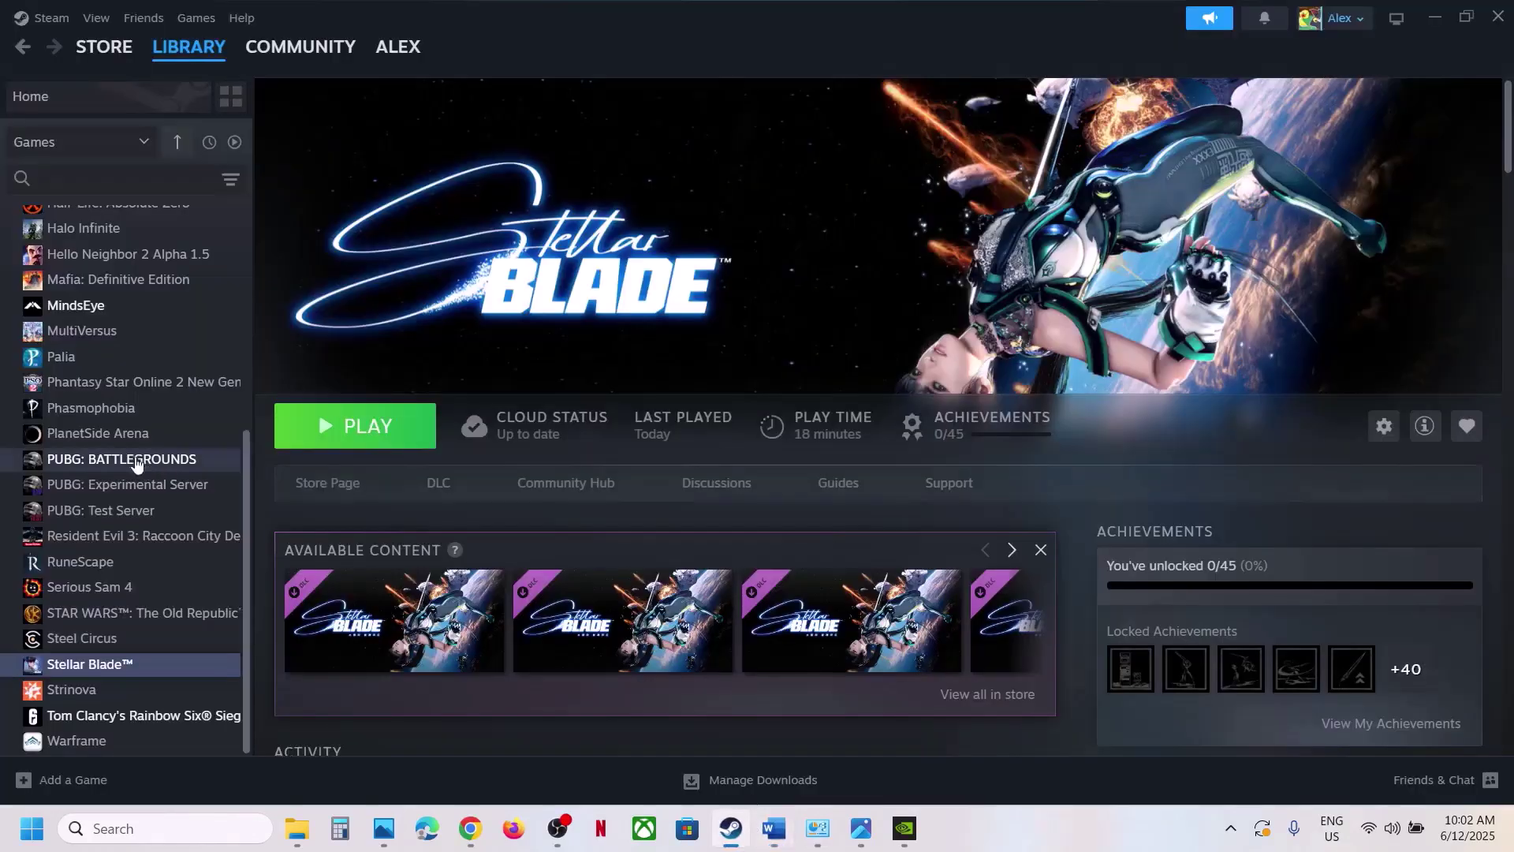
{"action": "right_click", "coordinate": [146, 667]}
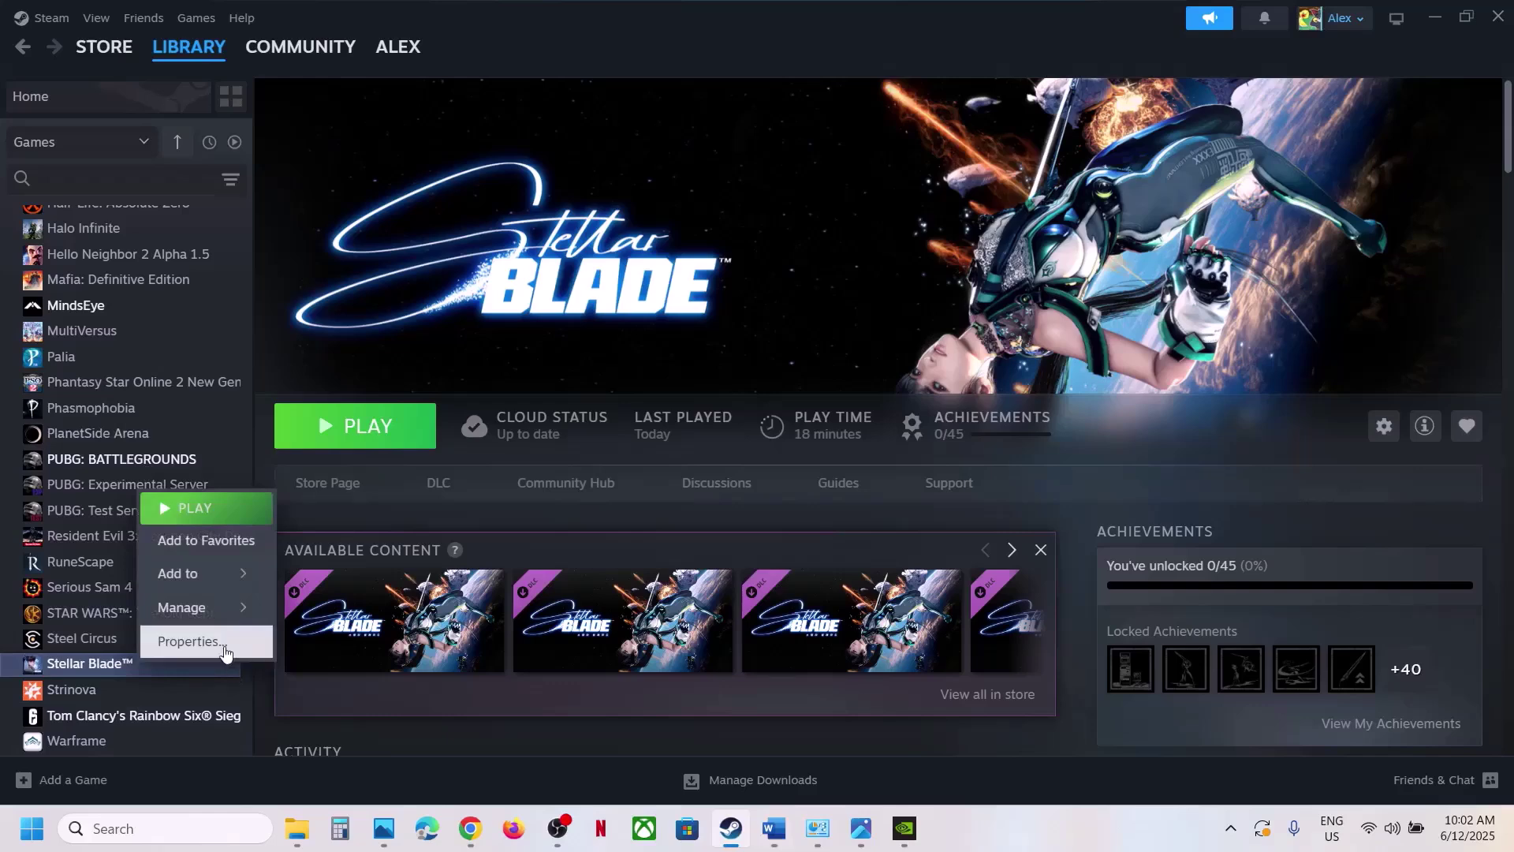
{"action": "left_click", "coordinate": [174, 640]}
{"action": "left_click", "coordinate": [683, 452]}
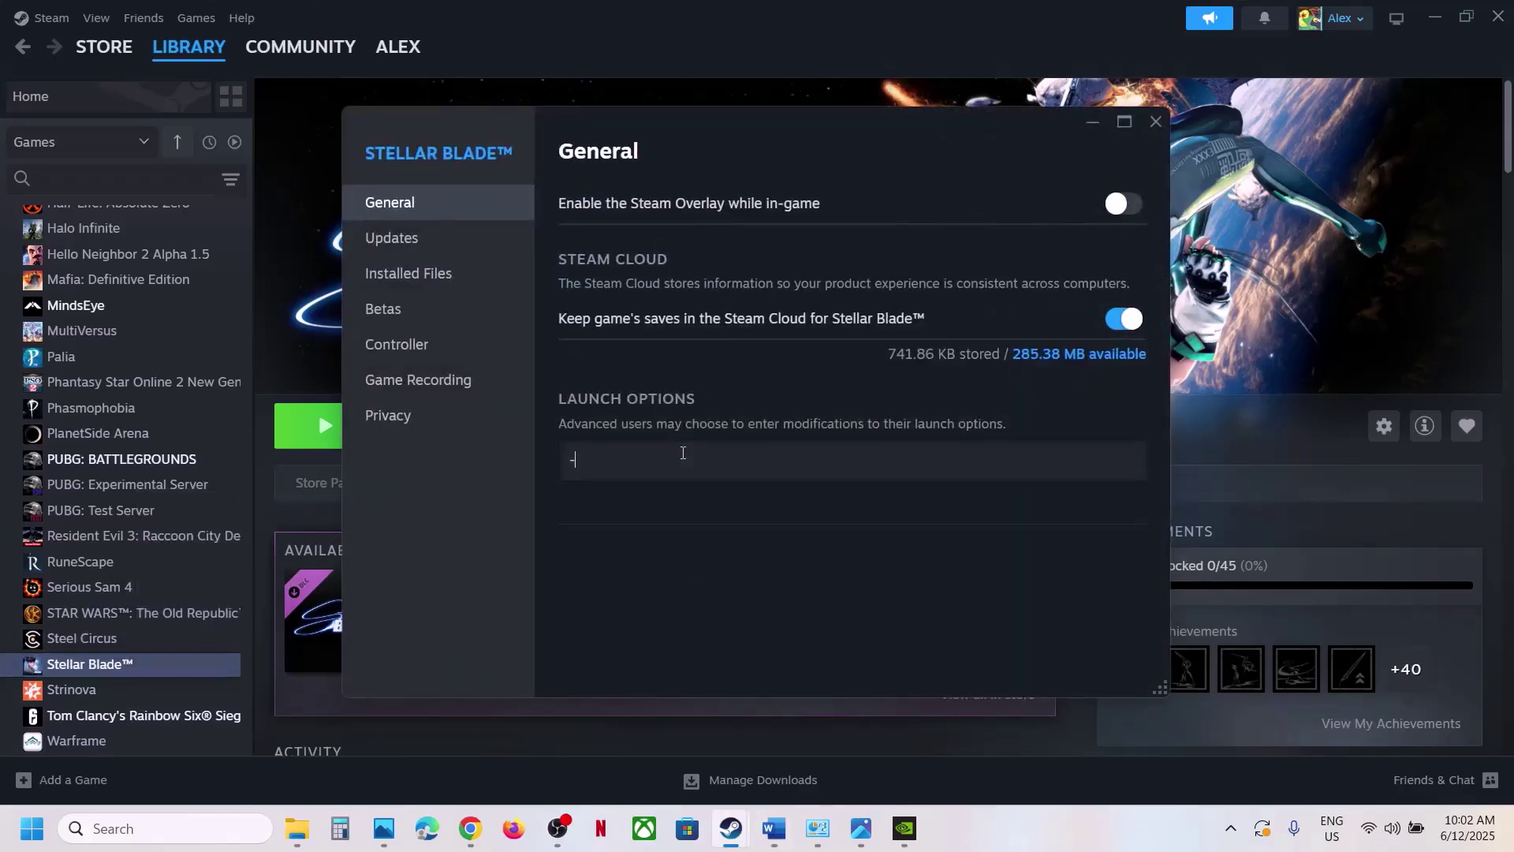
{"action": "type", "text": "-dx11"}
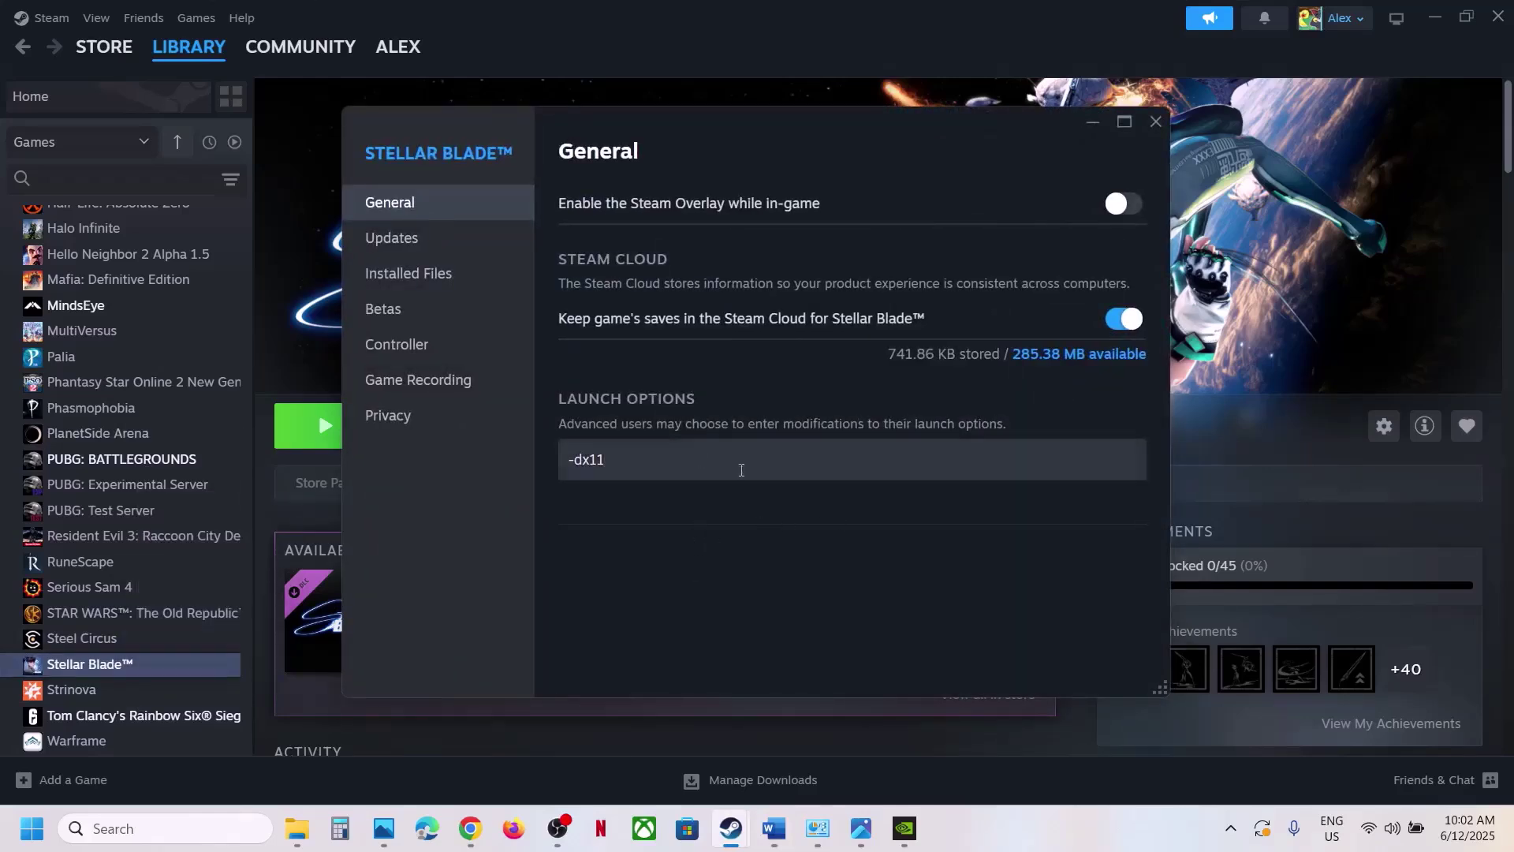
{"action": "left_click_drag", "start_coordinate": [710, 454], "coordinate": [525, 462]}
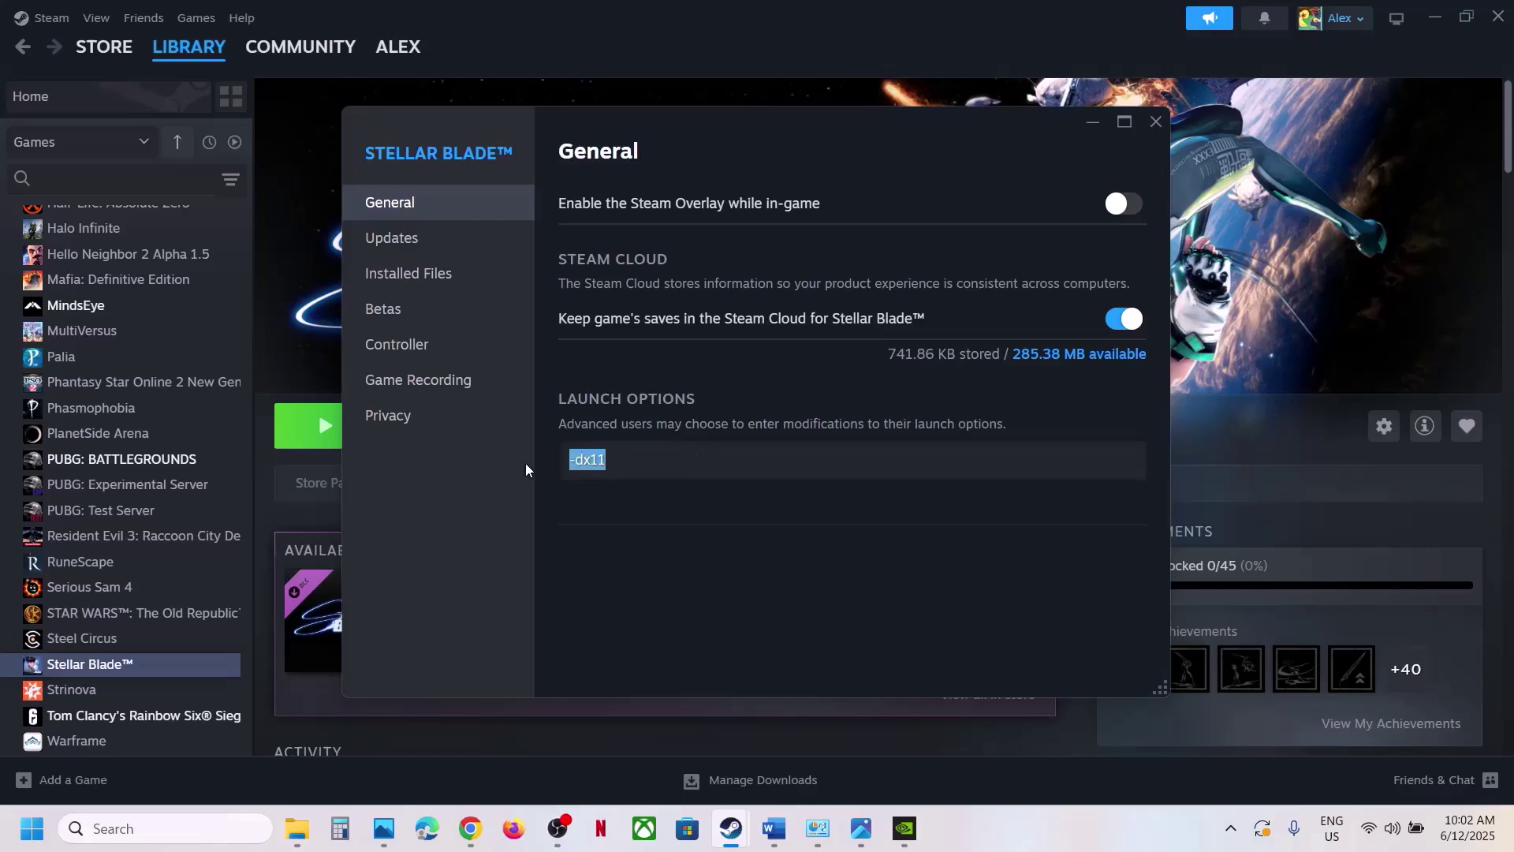
{"action": "type", "text": "-dx12"}
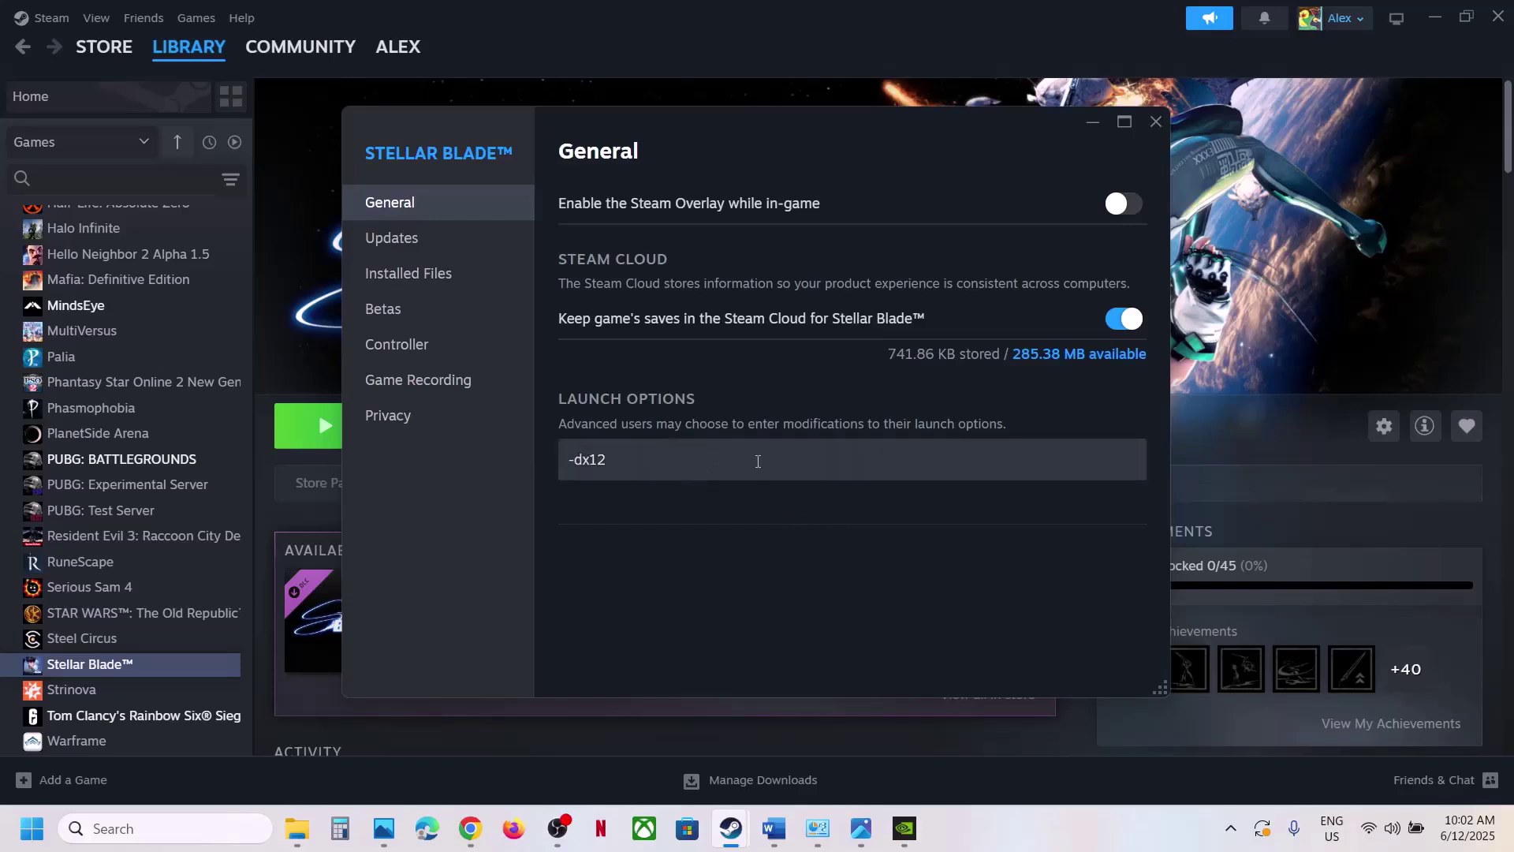
Clear Stellar Blade's launch options and close its properties.
{"action": "left_click", "coordinate": [703, 467]}
{"action": "key", "text": "ctrl+a"}
{"action": "key", "text": "BackSpace"}
{"action": "left_click", "coordinate": [886, 589]}
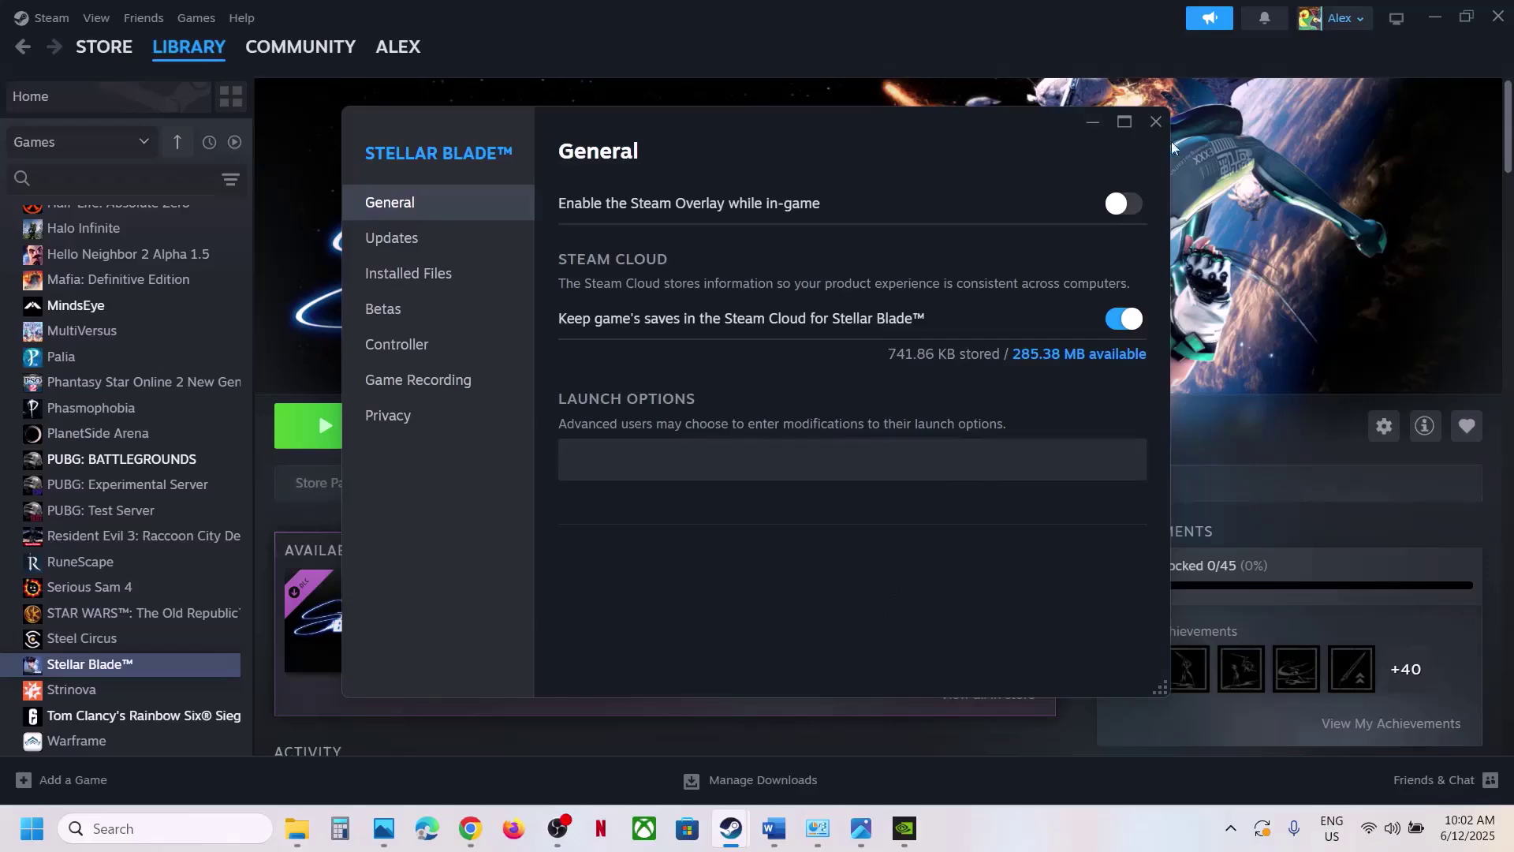
{"action": "left_click", "coordinate": [1157, 123]}
Switch to the Word document and read Step 15 about verifying the game files.
{"action": "left_click", "coordinate": [774, 829]}
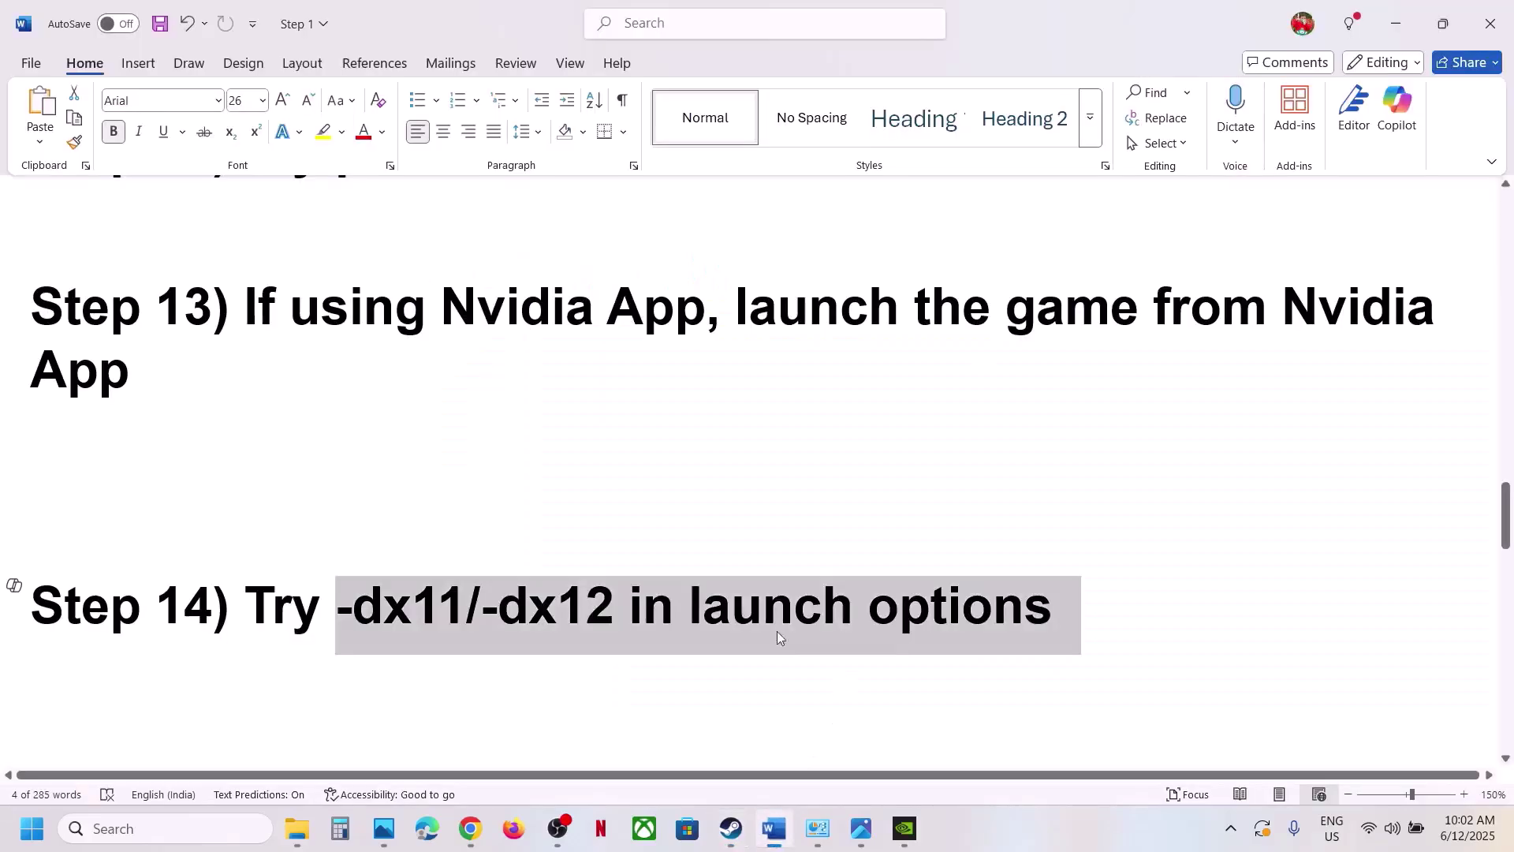
{"action": "scroll", "coordinate": [584, 612], "scroll_direction": "down", "scroll_amount": 3}
{"action": "left_click_drag", "start_coordinate": [312, 561], "coordinate": [912, 544]}
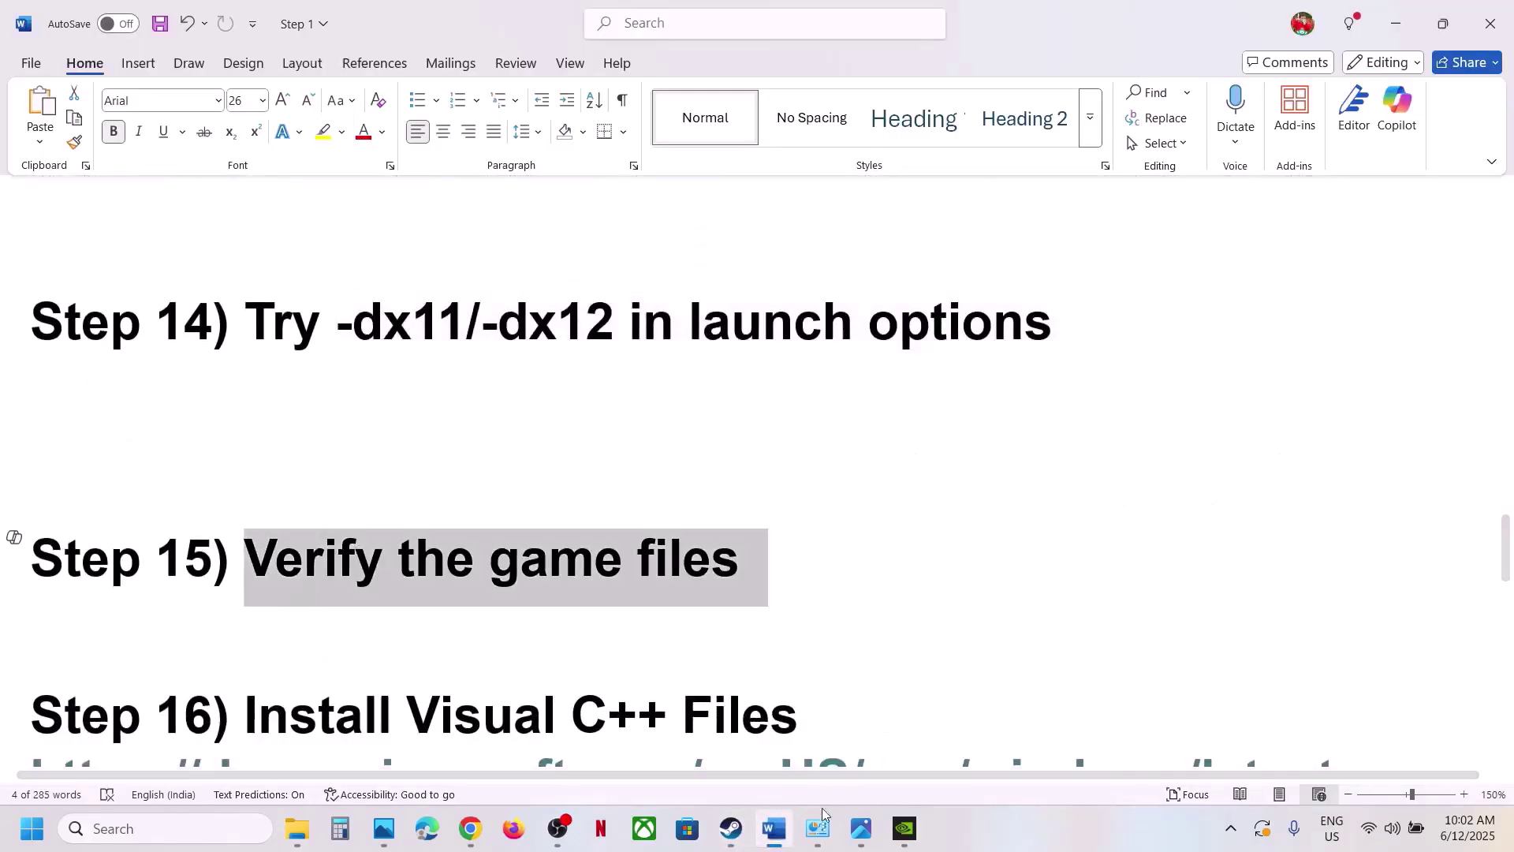
Locate the integrity check in Stellar Blade's Installed Files properties in Steam, and close the properties.
{"action": "left_click", "coordinate": [731, 828]}
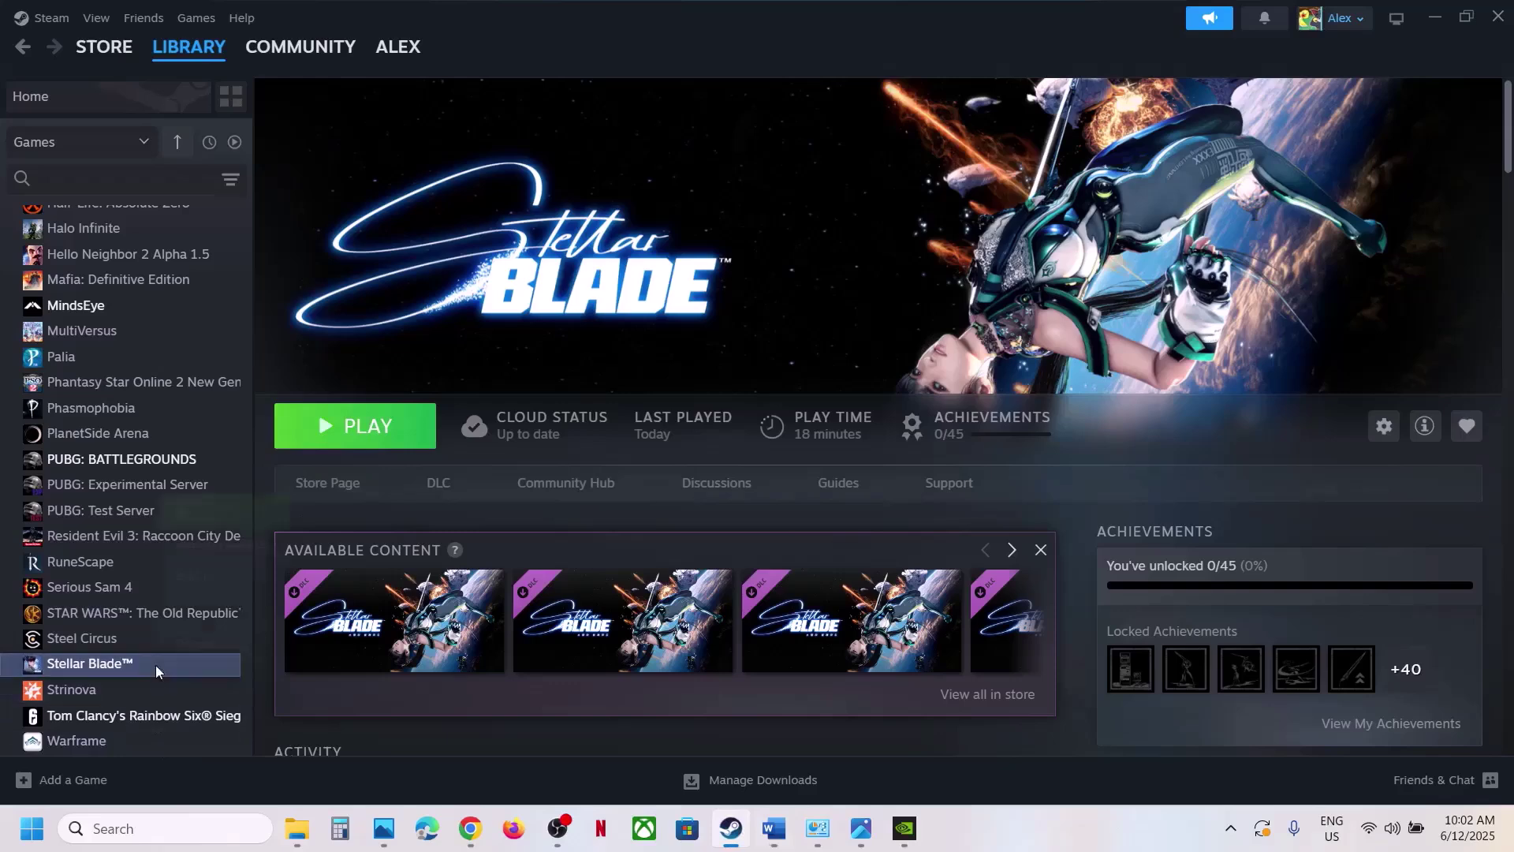
{"action": "right_click", "coordinate": [154, 665]}
{"action": "left_click", "coordinate": [221, 644]}
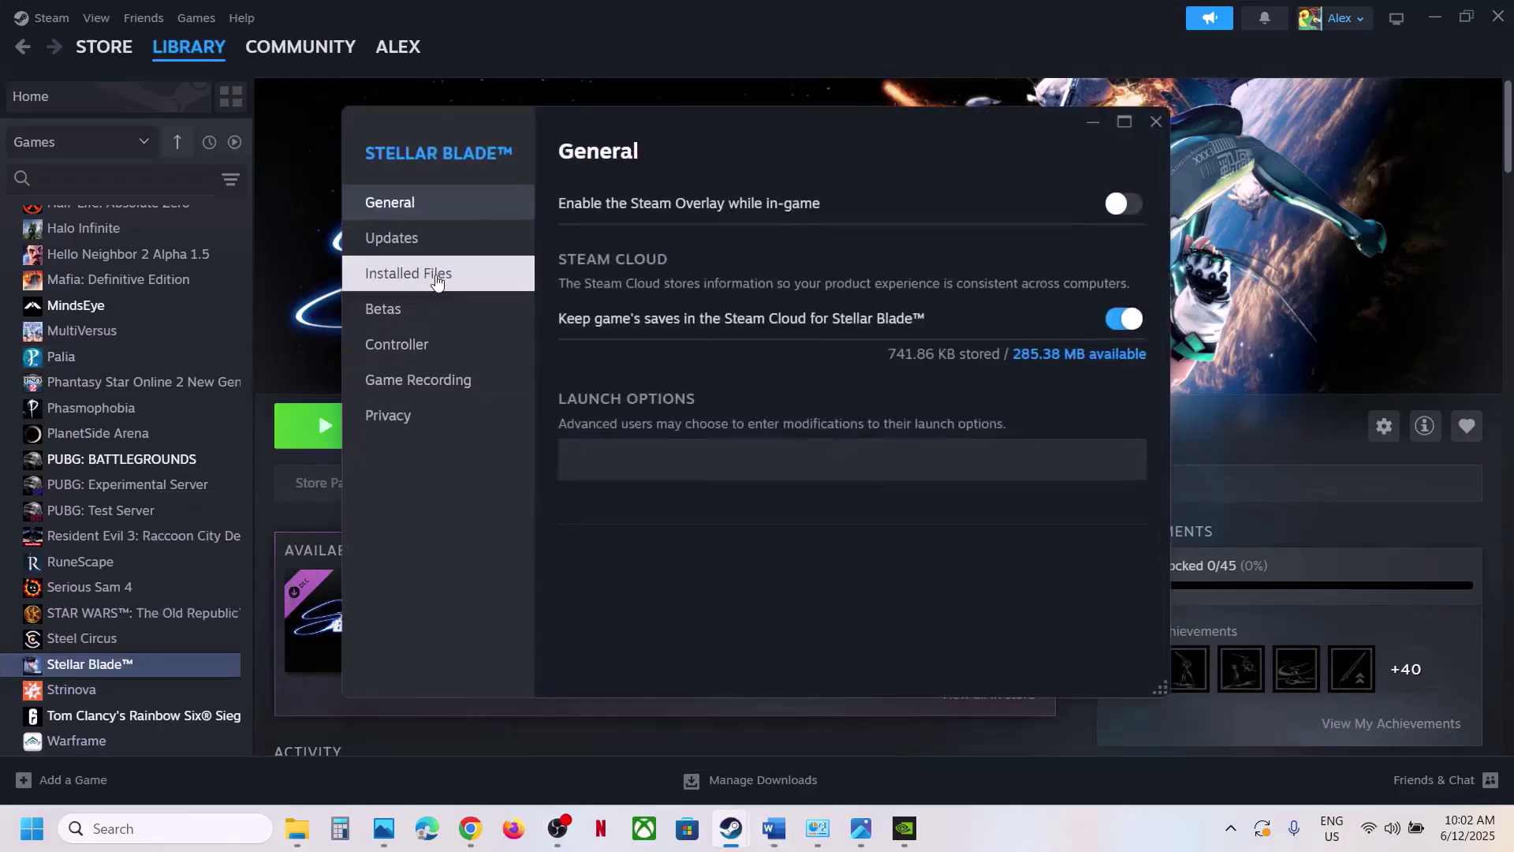
{"action": "left_click", "coordinate": [408, 273]}
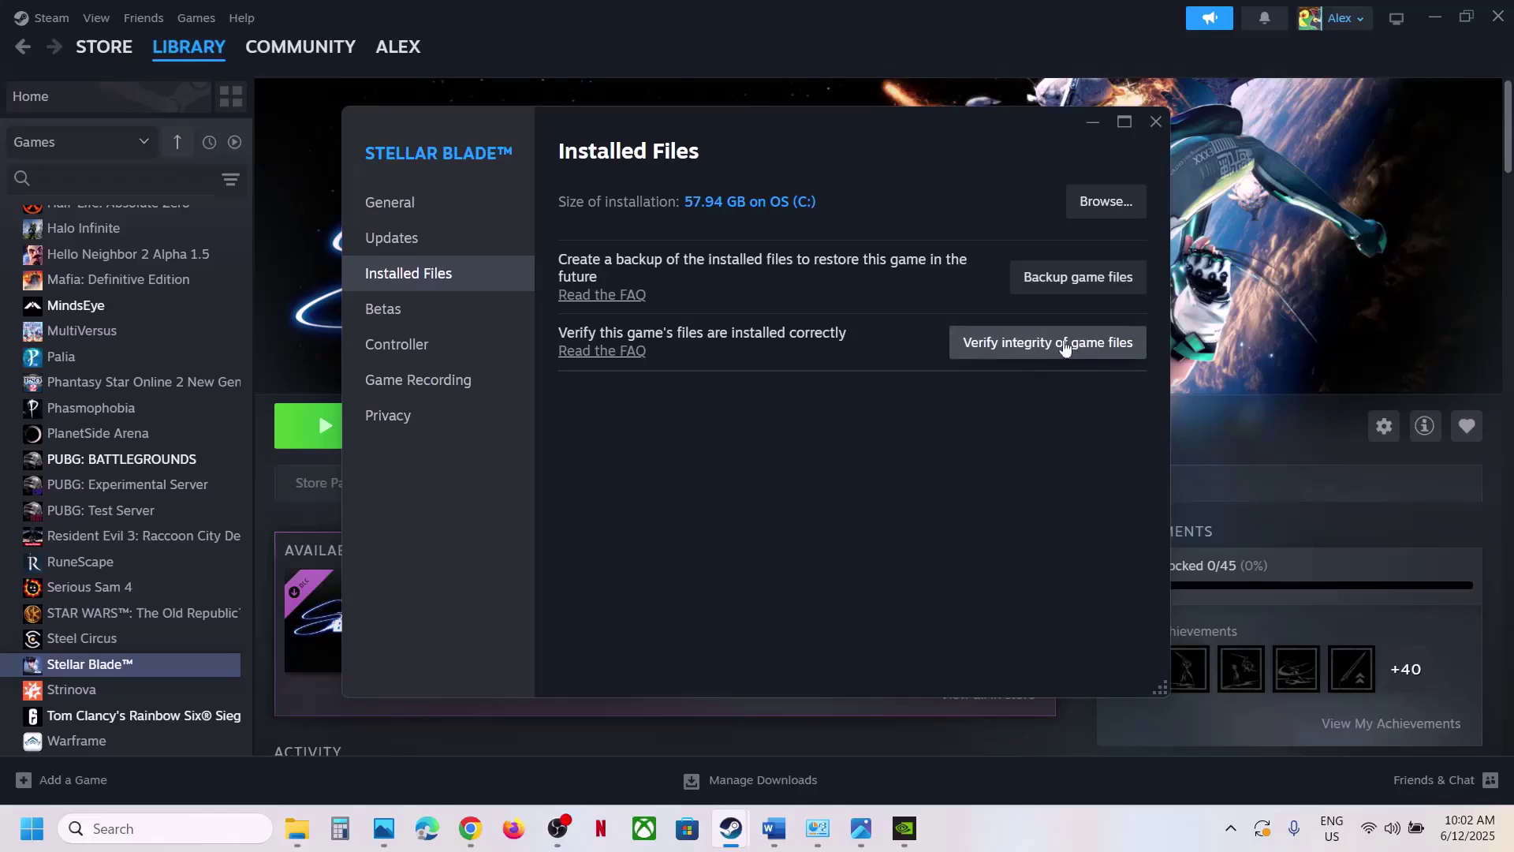
{"action": "left_click", "coordinate": [1156, 126]}
Switch to the Word document and select the Microsoft link under Step 16 for installing Visual C++ Files.
{"action": "left_click", "coordinate": [771, 826]}
{"action": "scroll", "coordinate": [592, 558], "scroll_direction": "down", "scroll_amount": 3}
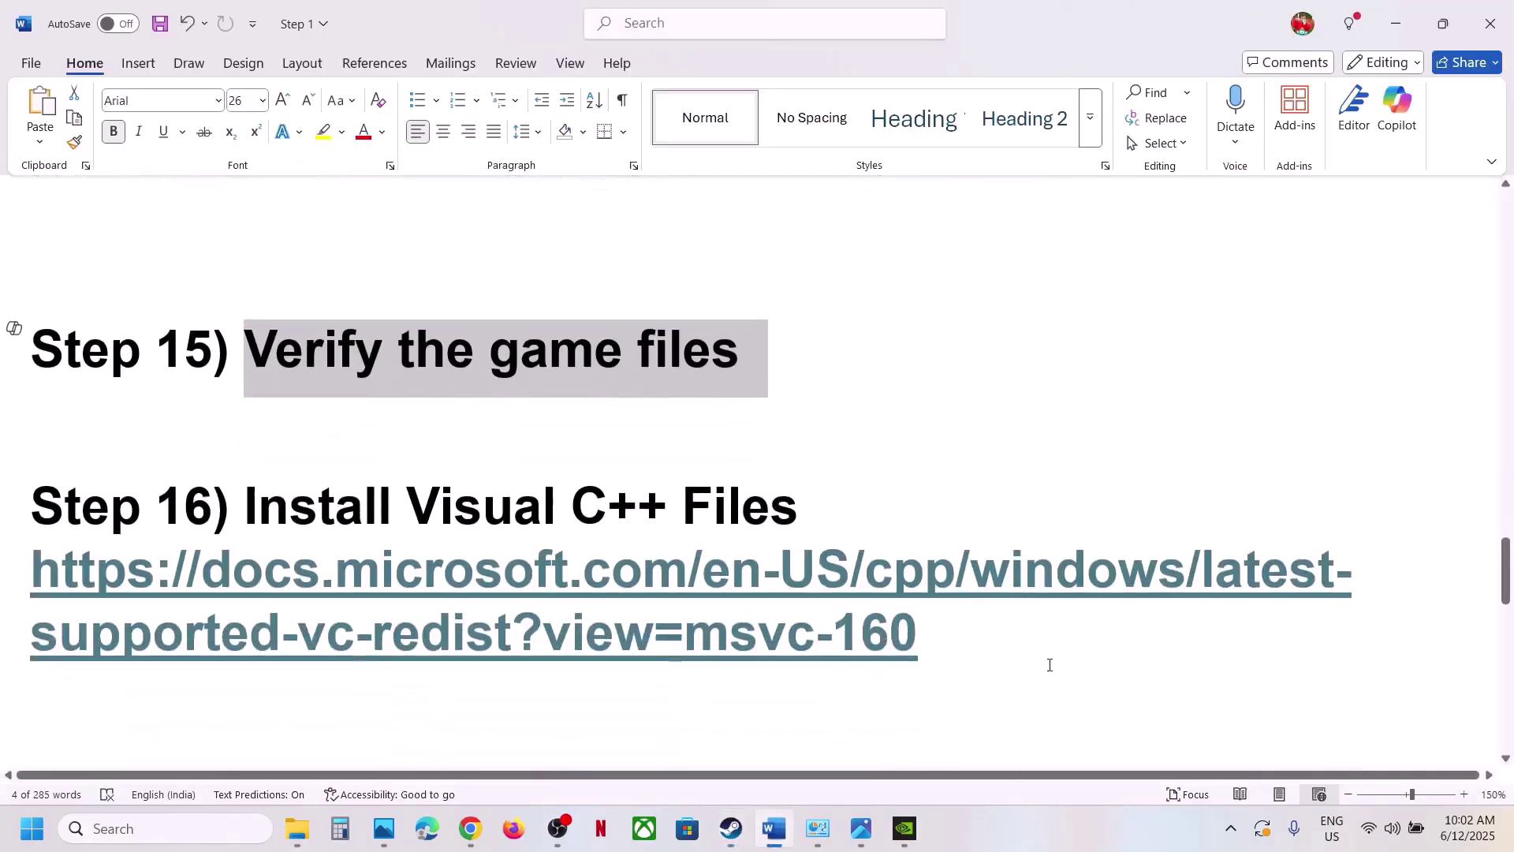
{"action": "left_click_drag", "start_coordinate": [989, 636], "coordinate": [10, 570]}
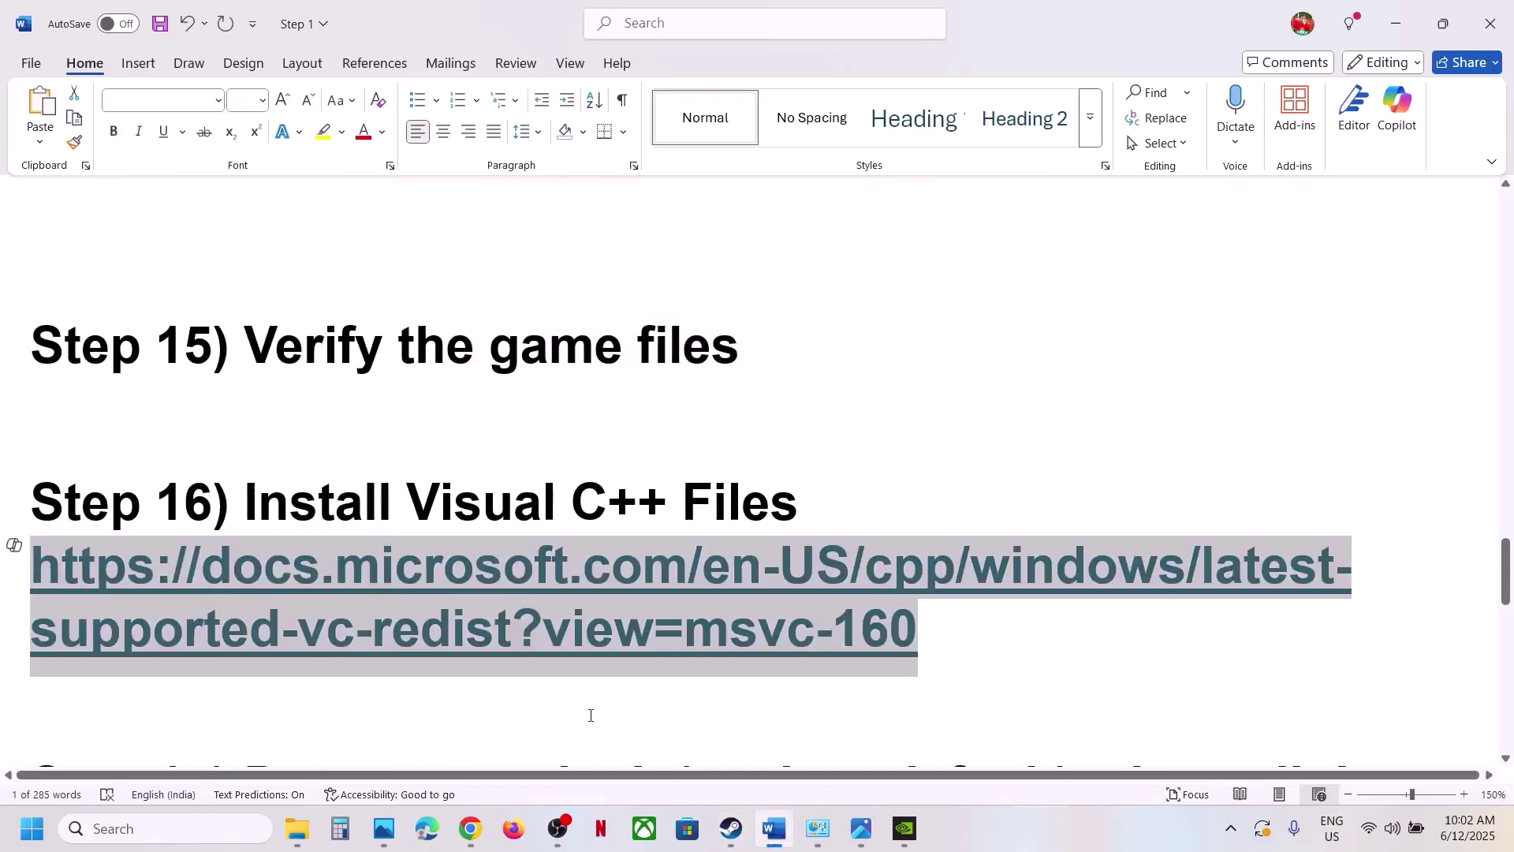
Open learn.microsoft.com/en-us/cpp/windows/latest-supported-vc-redist?view=msvc-160 in Chrome and find the redistributable download links for each architecture.
{"action": "left_click", "coordinate": [470, 828]}
{"action": "left_click", "coordinate": [523, 20]}
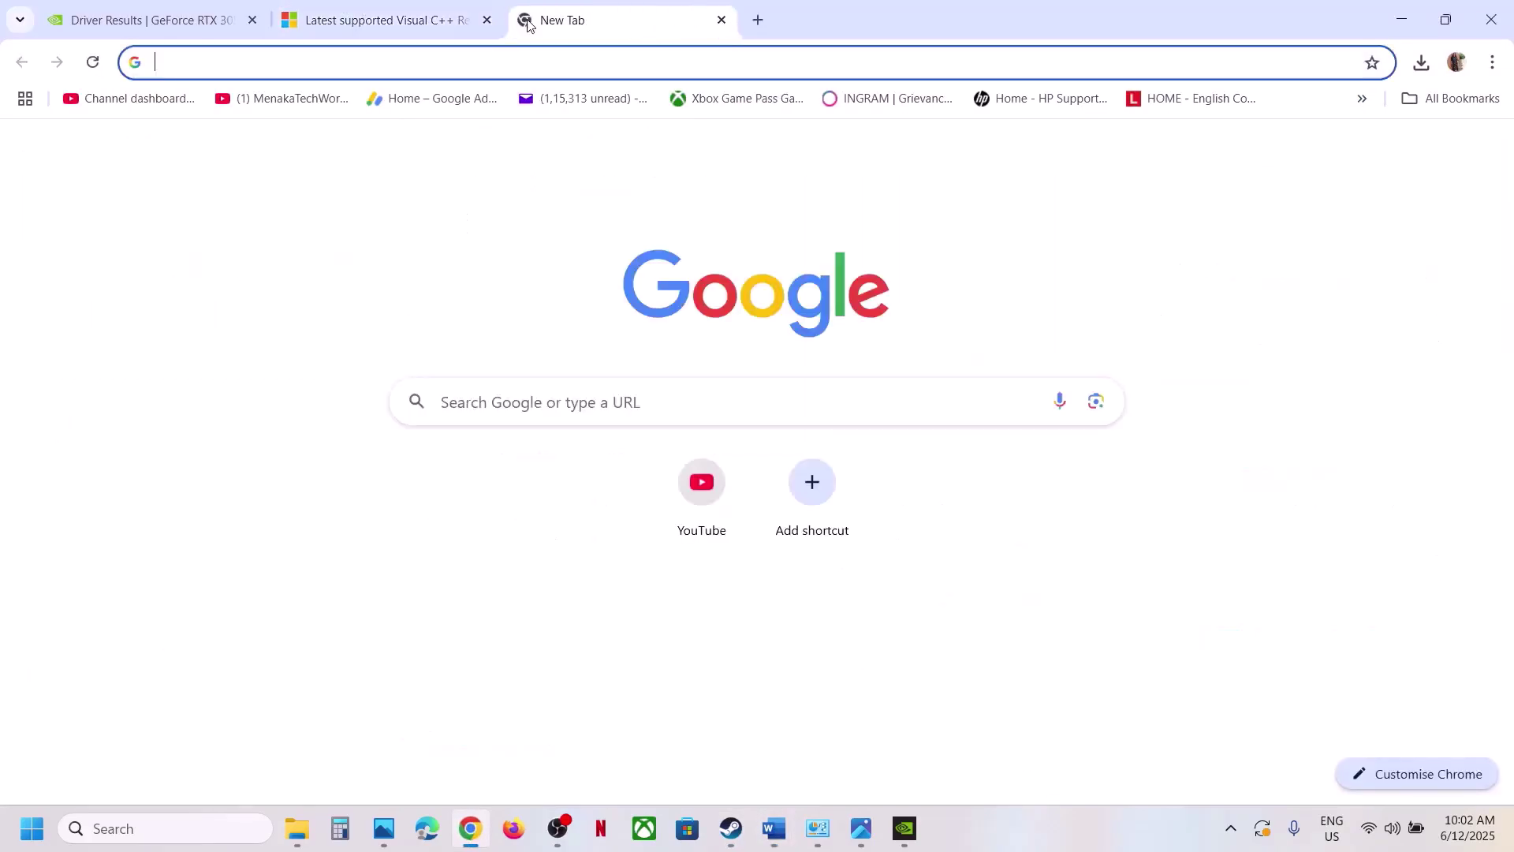
{"action": "type", "text": "learn.microsoft.com/en-us/cpp/windows/latest-supported-vc-redist?view=msvc-160"}
{"action": "key", "text": "Return"}
{"action": "scroll", "coordinate": [631, 514], "scroll_direction": "down", "scroll_amount": 9}
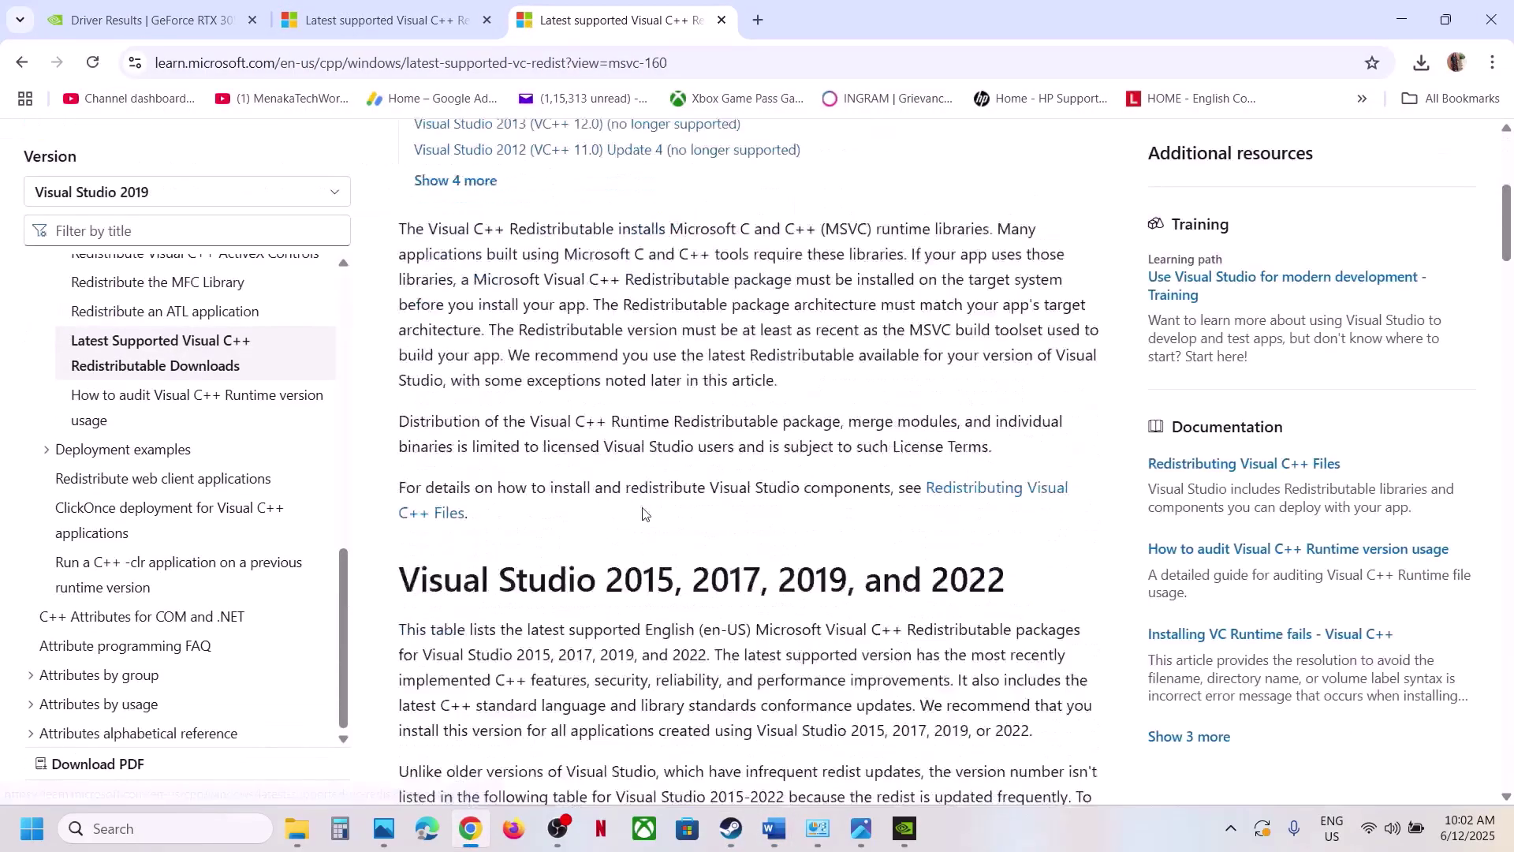
{"action": "left_click_drag", "start_coordinate": [469, 329], "coordinate": [950, 320]}
{"action": "scroll", "coordinate": [478, 383], "scroll_direction": "down", "scroll_amount": 8}
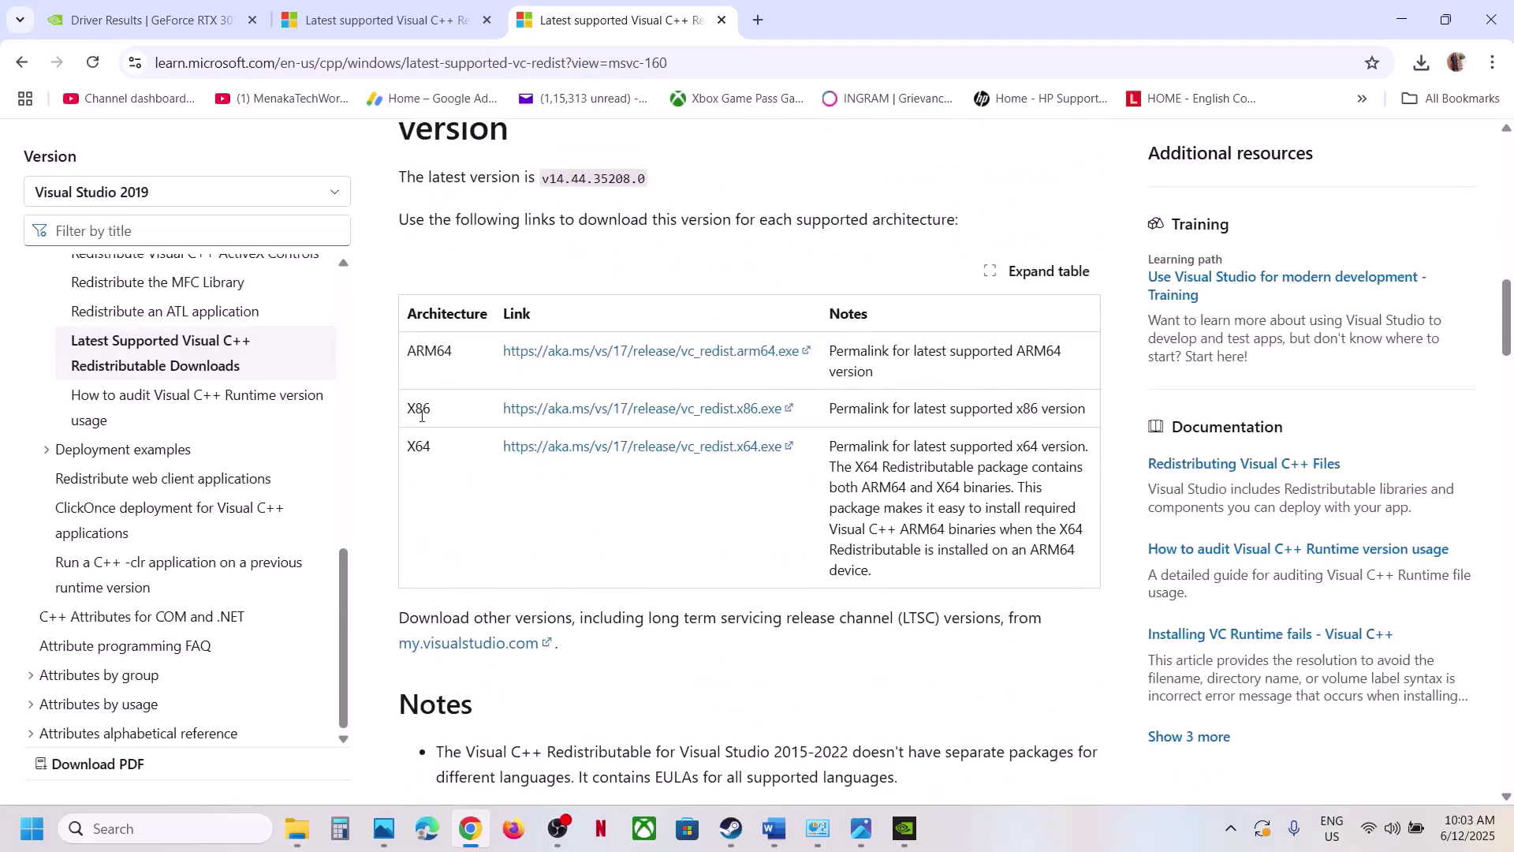
Download the X86 Visual C++ Redistributable and run its setup to repair the installation.
{"action": "double_click", "coordinate": [421, 415]}
{"action": "double_click", "coordinate": [418, 446]}
{"action": "double_click", "coordinate": [420, 409]}
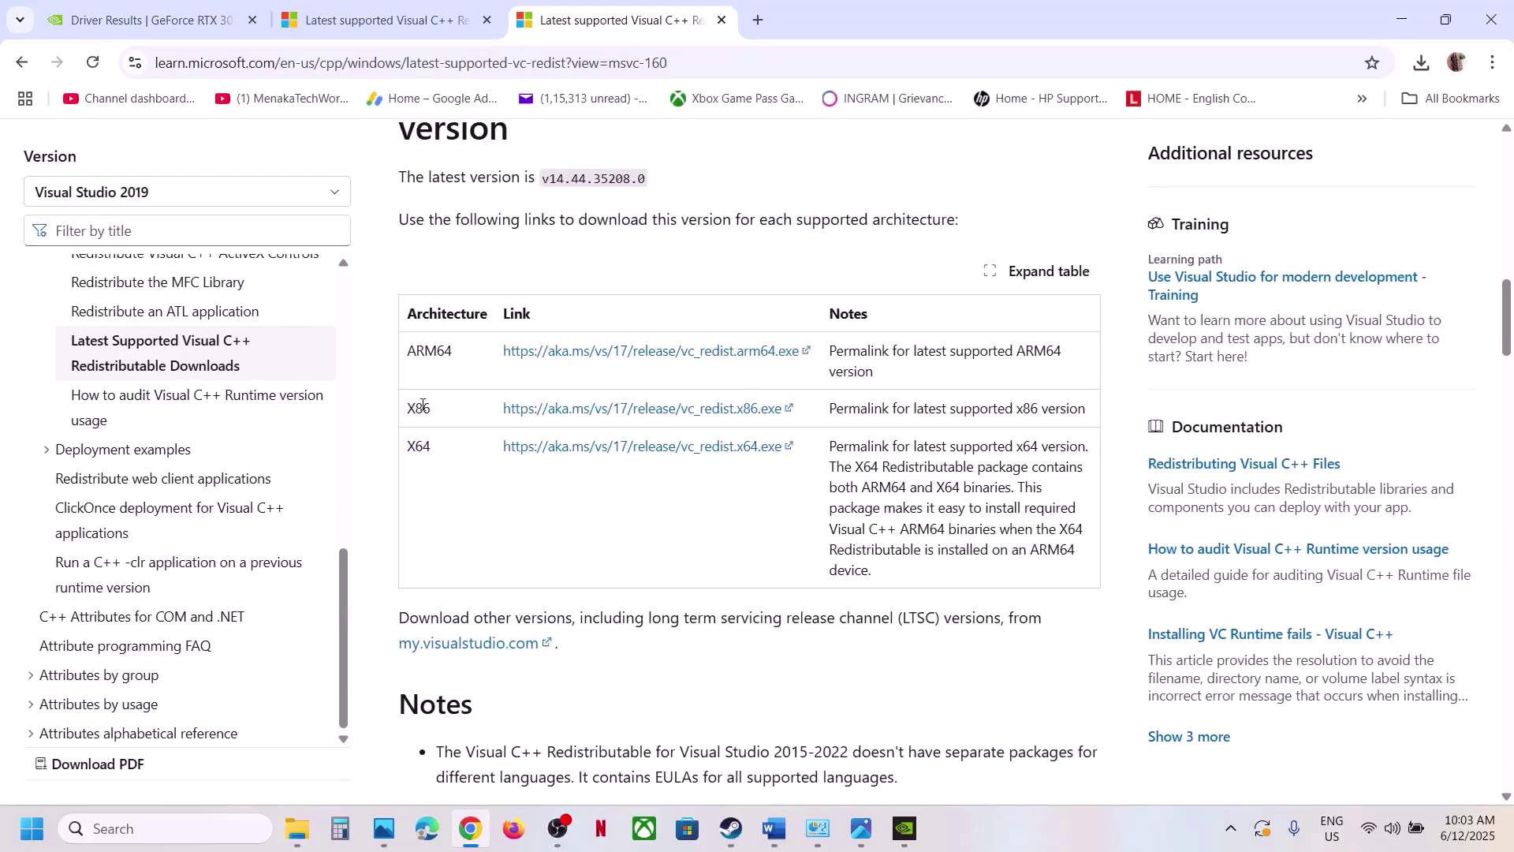
{"action": "left_click", "coordinate": [653, 412]}
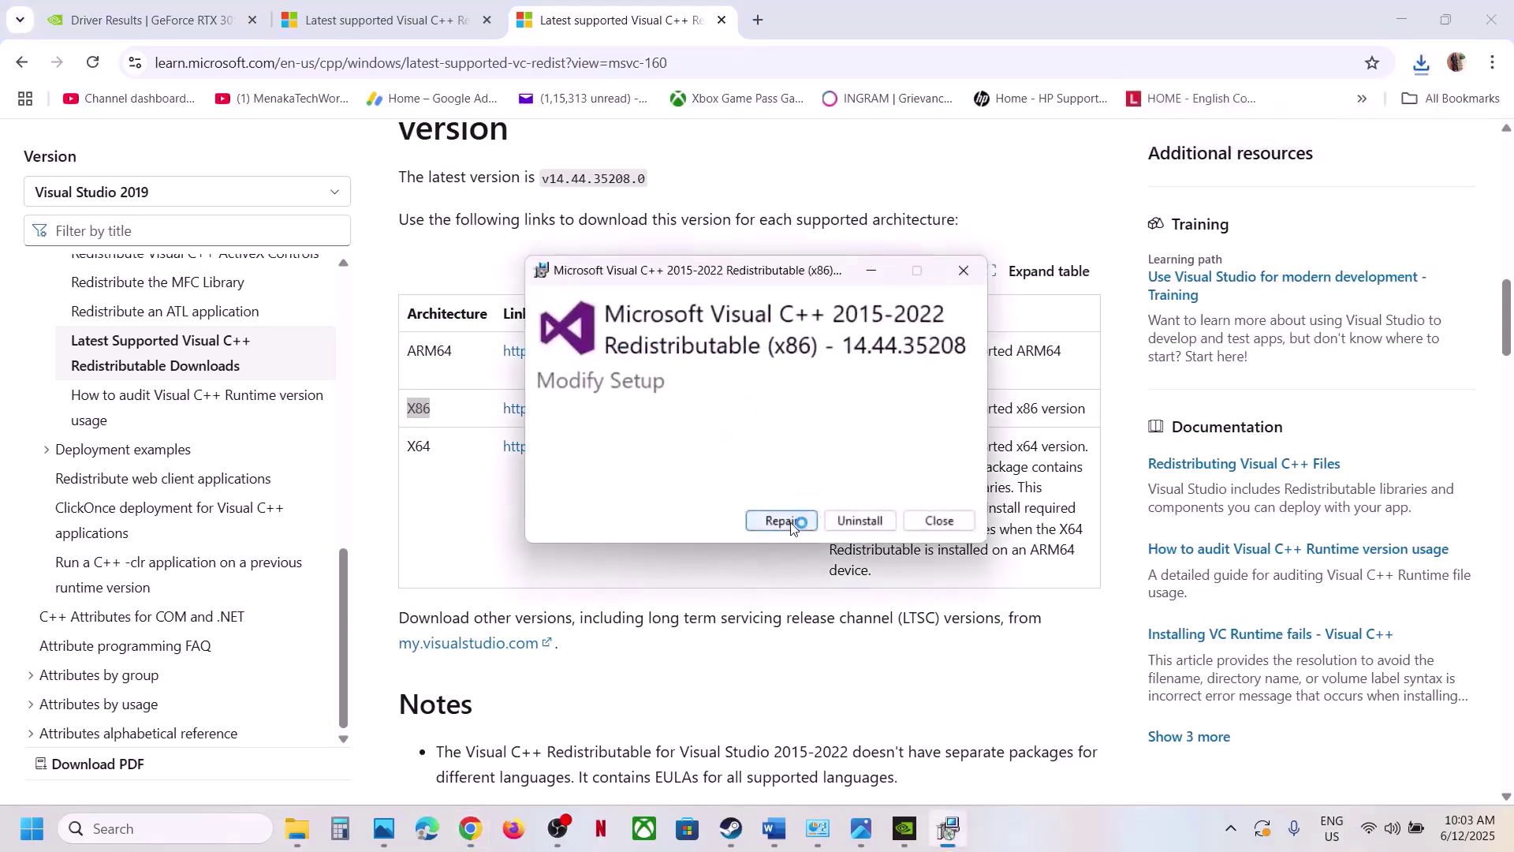
{"action": "left_click", "coordinate": [792, 523]}
{"action": "left_click", "coordinate": [715, 552]}
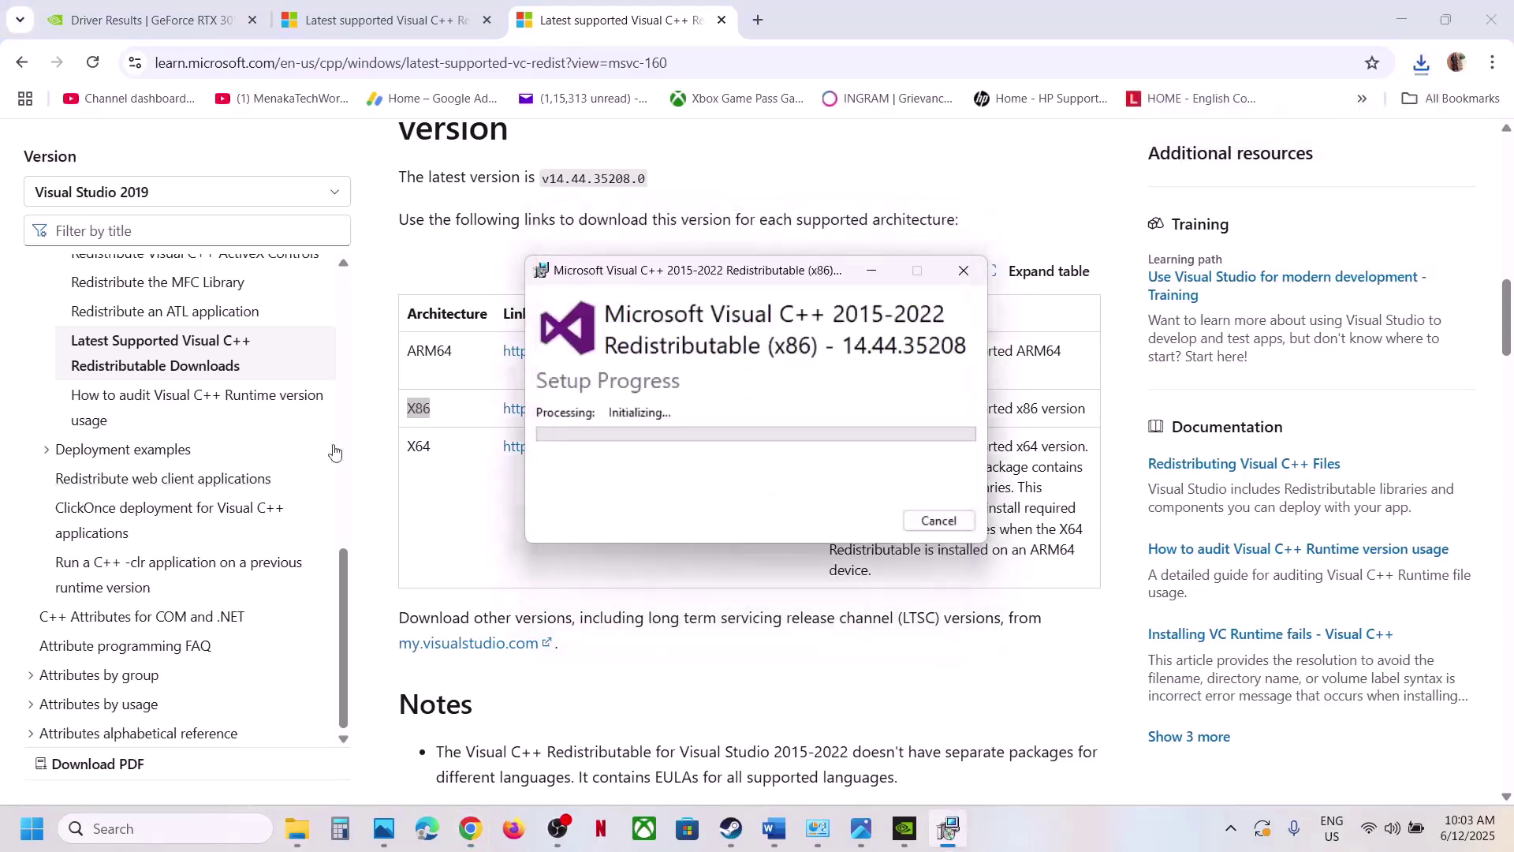
Download the X64 Visual C++ Redistributable, open VC_redist.x64 (7).exe from the recent downloads, and repair the installation.
{"action": "double_click", "coordinate": [418, 446]}
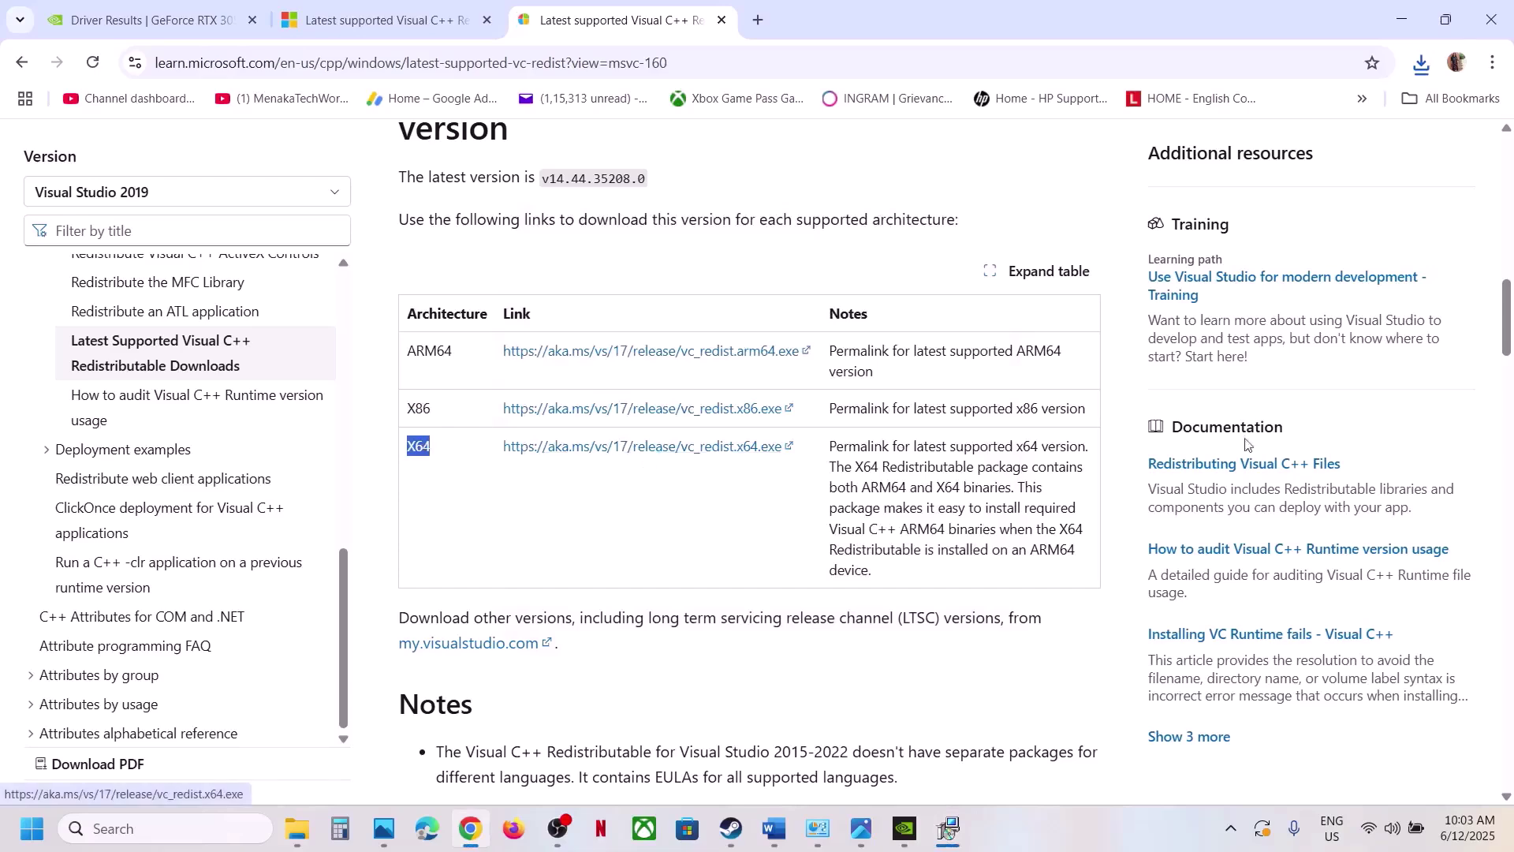
{"action": "left_click", "coordinate": [1422, 63]}
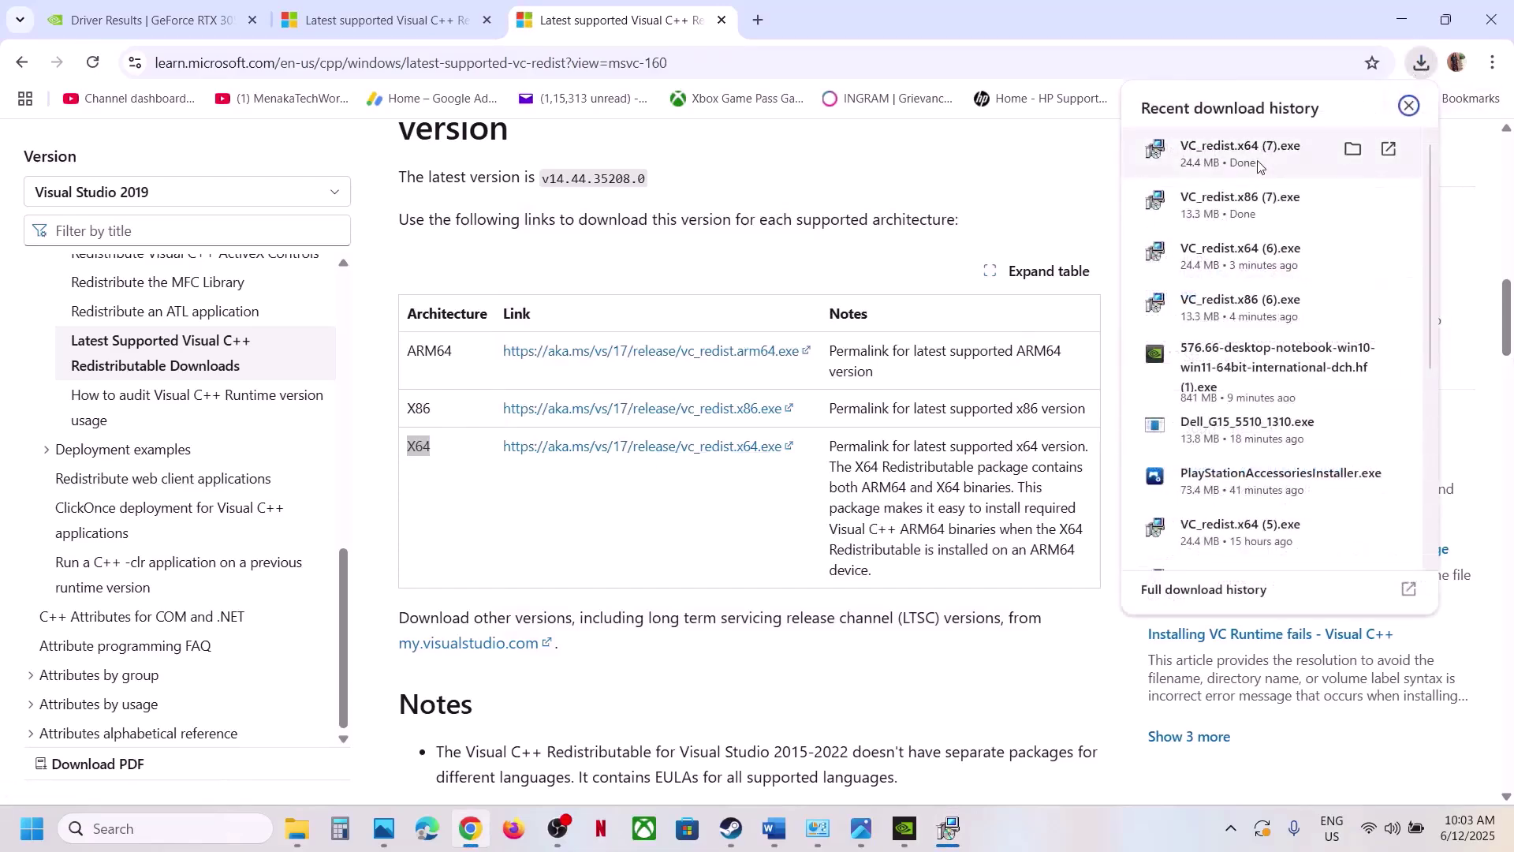
{"action": "left_click", "coordinate": [1259, 154]}
{"action": "left_click", "coordinate": [783, 519]}
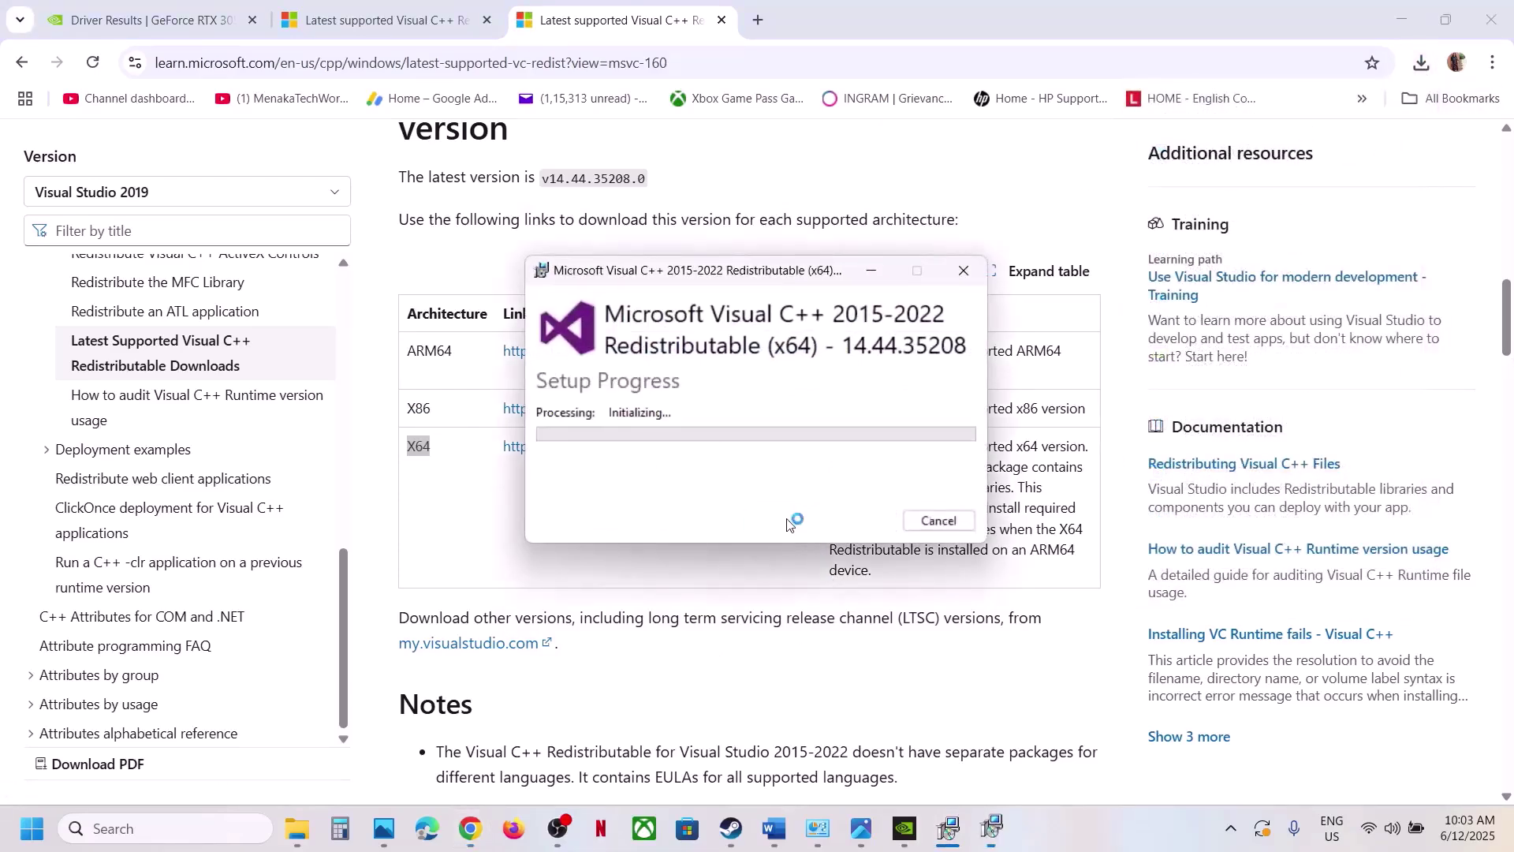
{"action": "left_click", "coordinate": [657, 561]}
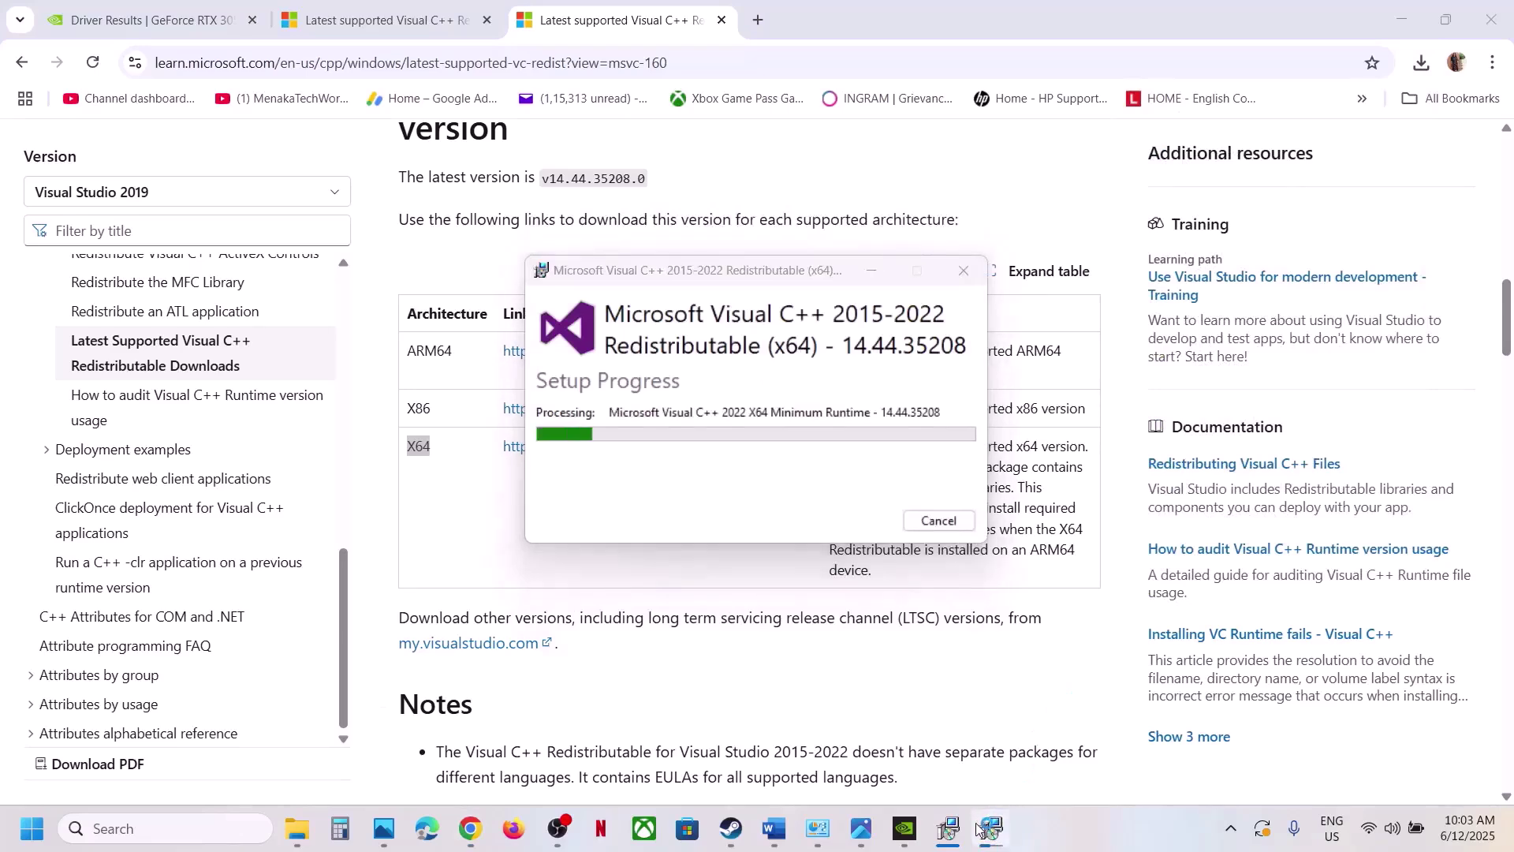
Move the x86 and x64 redistributable setup windows apart and close both.
{"action": "left_click_drag", "start_coordinate": [793, 270], "coordinate": [1188, 273]}
{"action": "left_click_drag", "start_coordinate": [710, 269], "coordinate": [582, 310]}
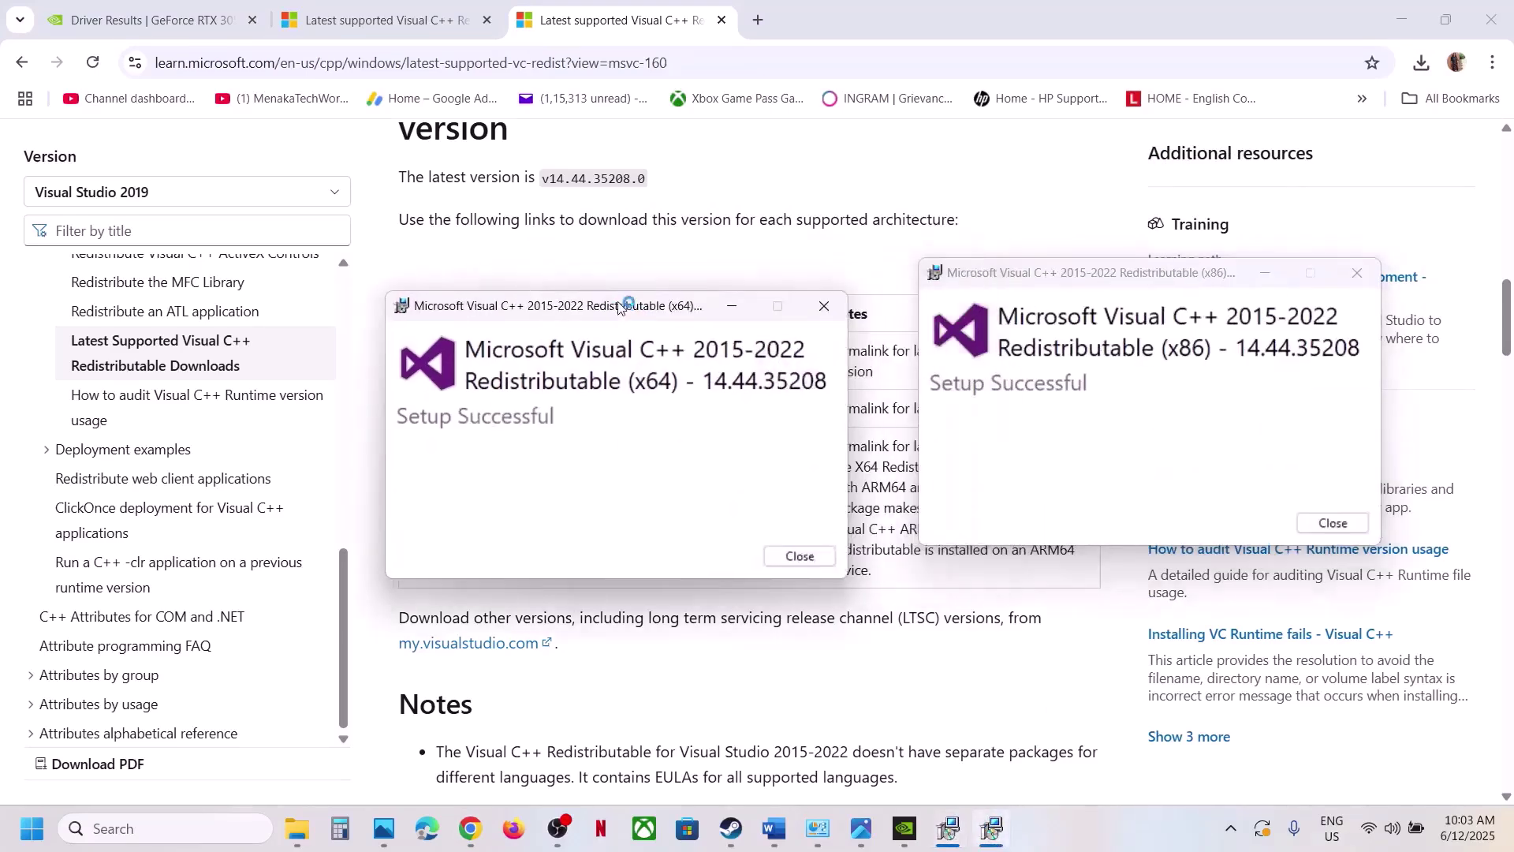
{"action": "left_click", "coordinate": [787, 549]}
{"action": "left_click", "coordinate": [1333, 523]}
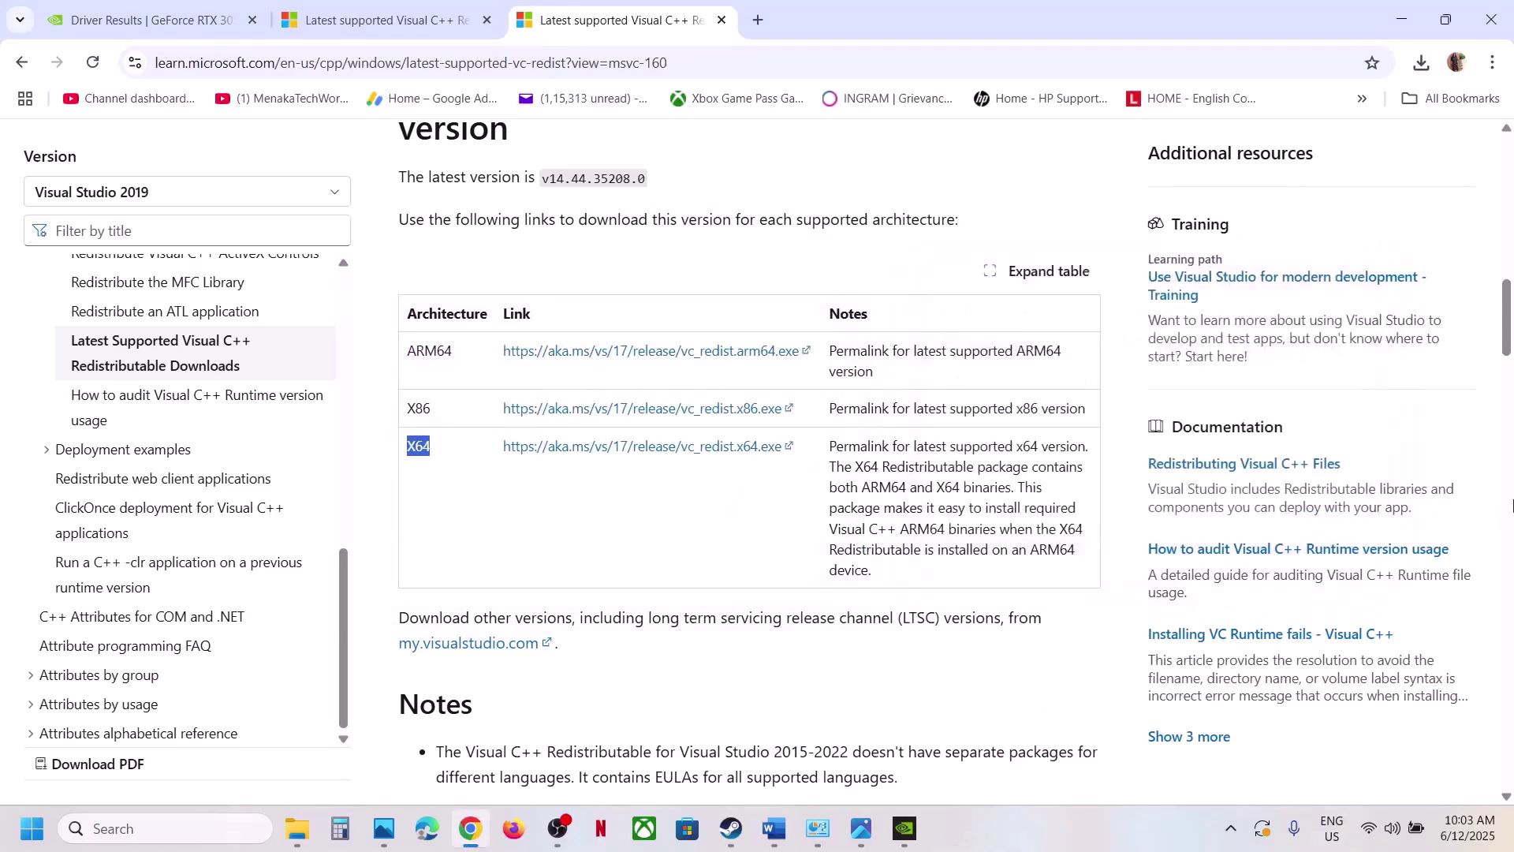
Look at the Windows power options without choosing one, and switch to Steam.
{"action": "left_click", "coordinate": [31, 830]}
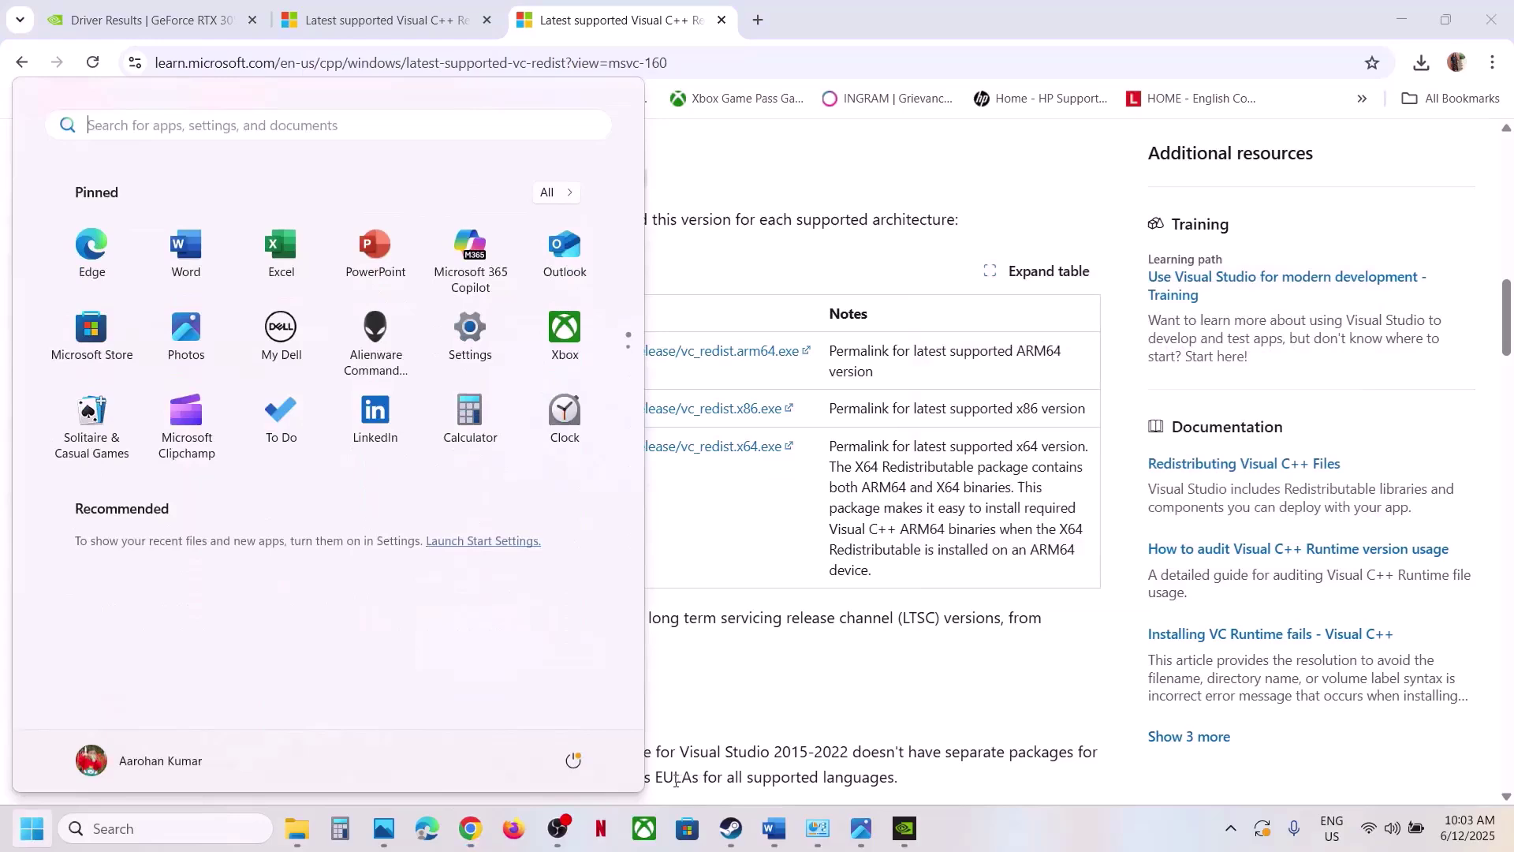
{"action": "left_click", "coordinate": [575, 761]}
{"action": "left_click", "coordinate": [732, 829]}
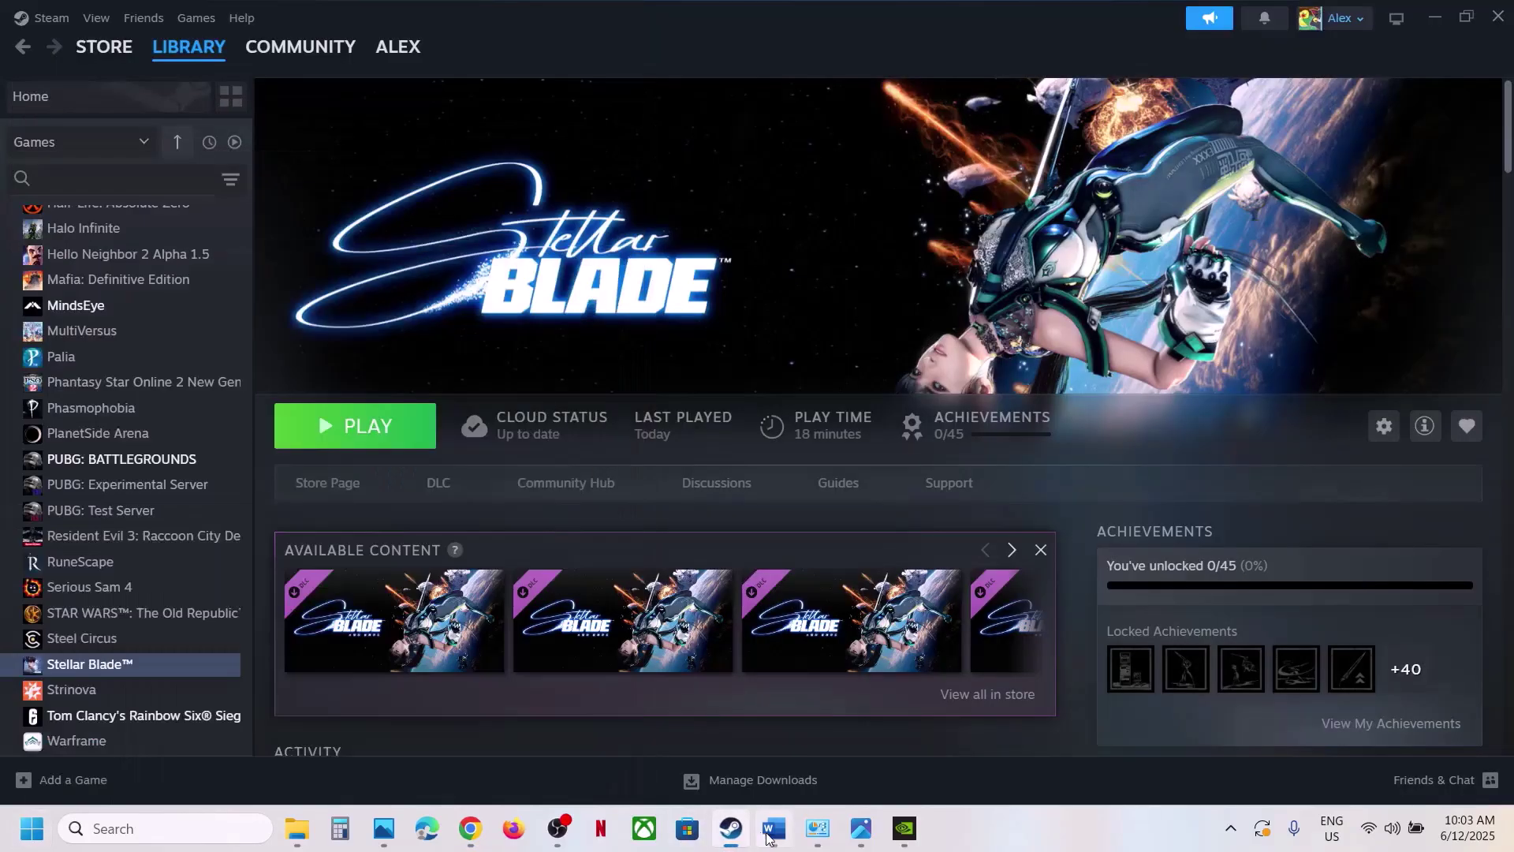
Switch to the Word document and review Step 17 on closing overclocking applications and disabling Steam Overlay.
{"action": "left_click", "coordinate": [774, 828]}
{"action": "scroll", "coordinate": [593, 620], "scroll_direction": "down", "scroll_amount": 3}
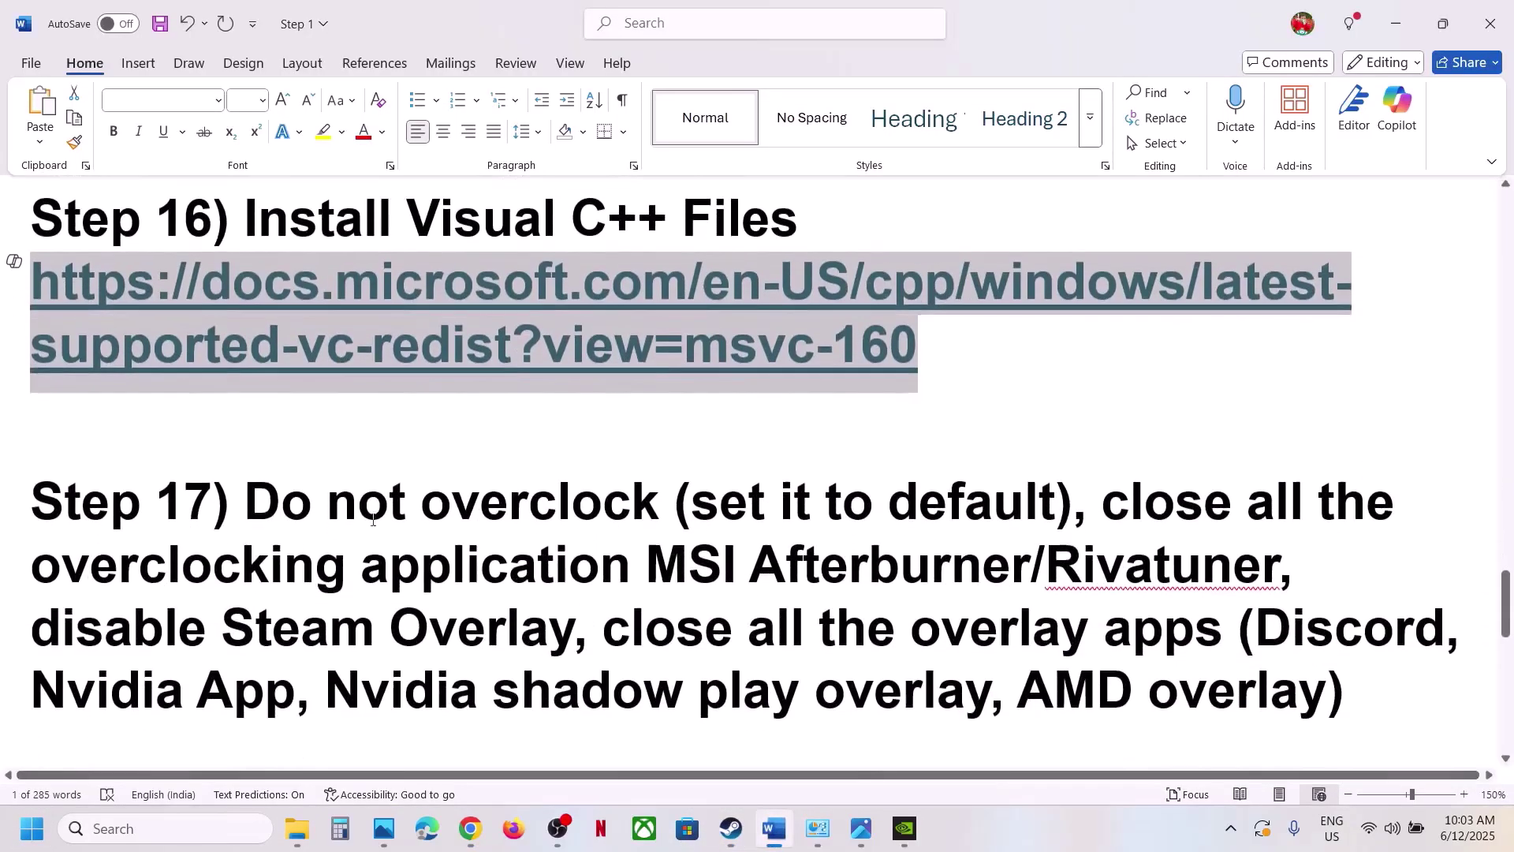
{"action": "scroll", "coordinate": [261, 502], "scroll_direction": "down", "scroll_amount": 1}
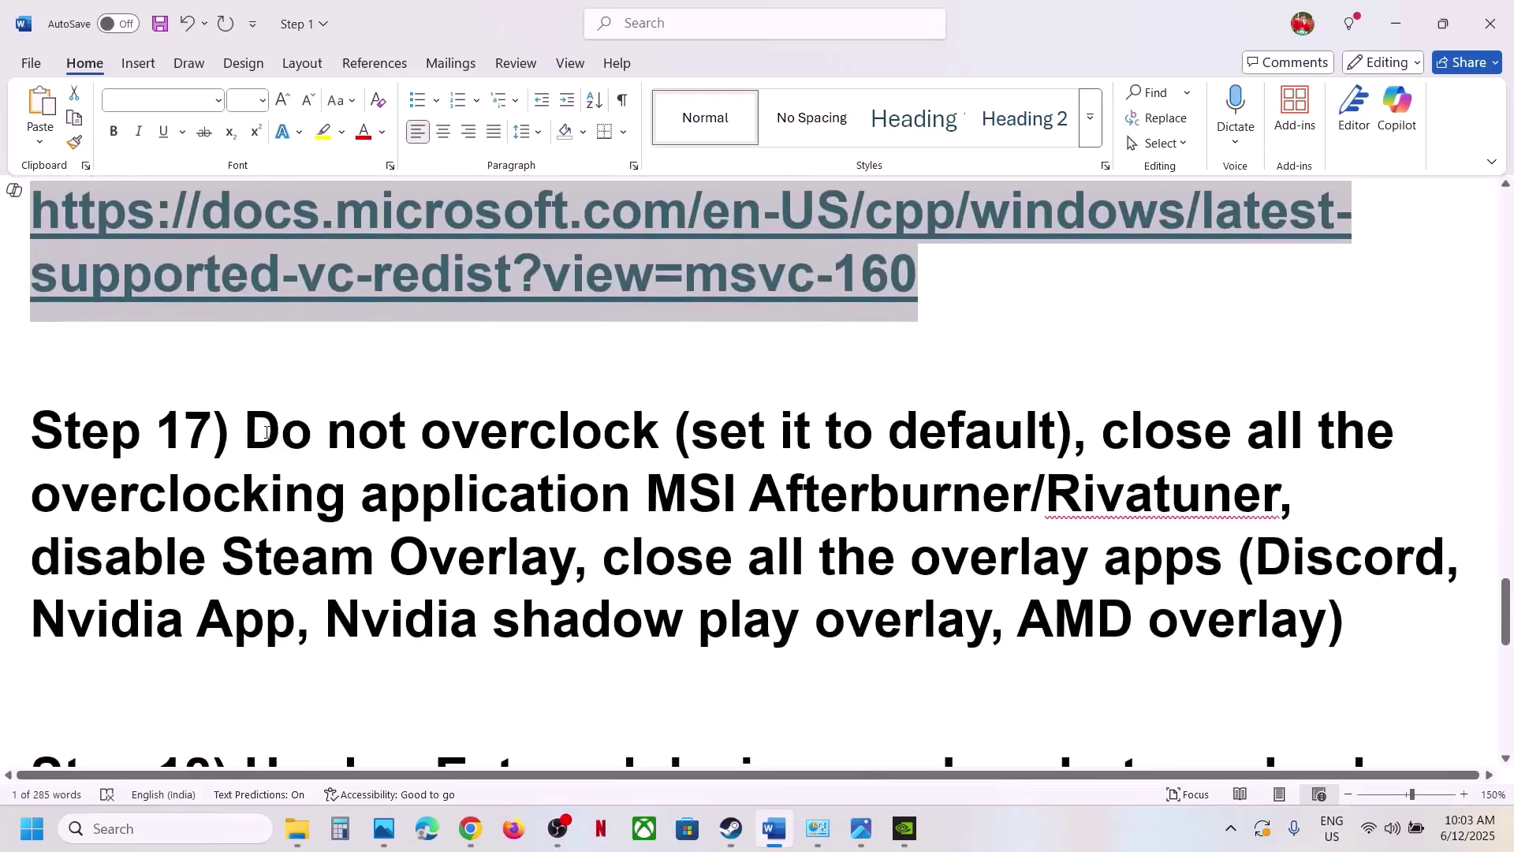
{"action": "left_click_drag", "start_coordinate": [266, 432], "coordinate": [1044, 497]}
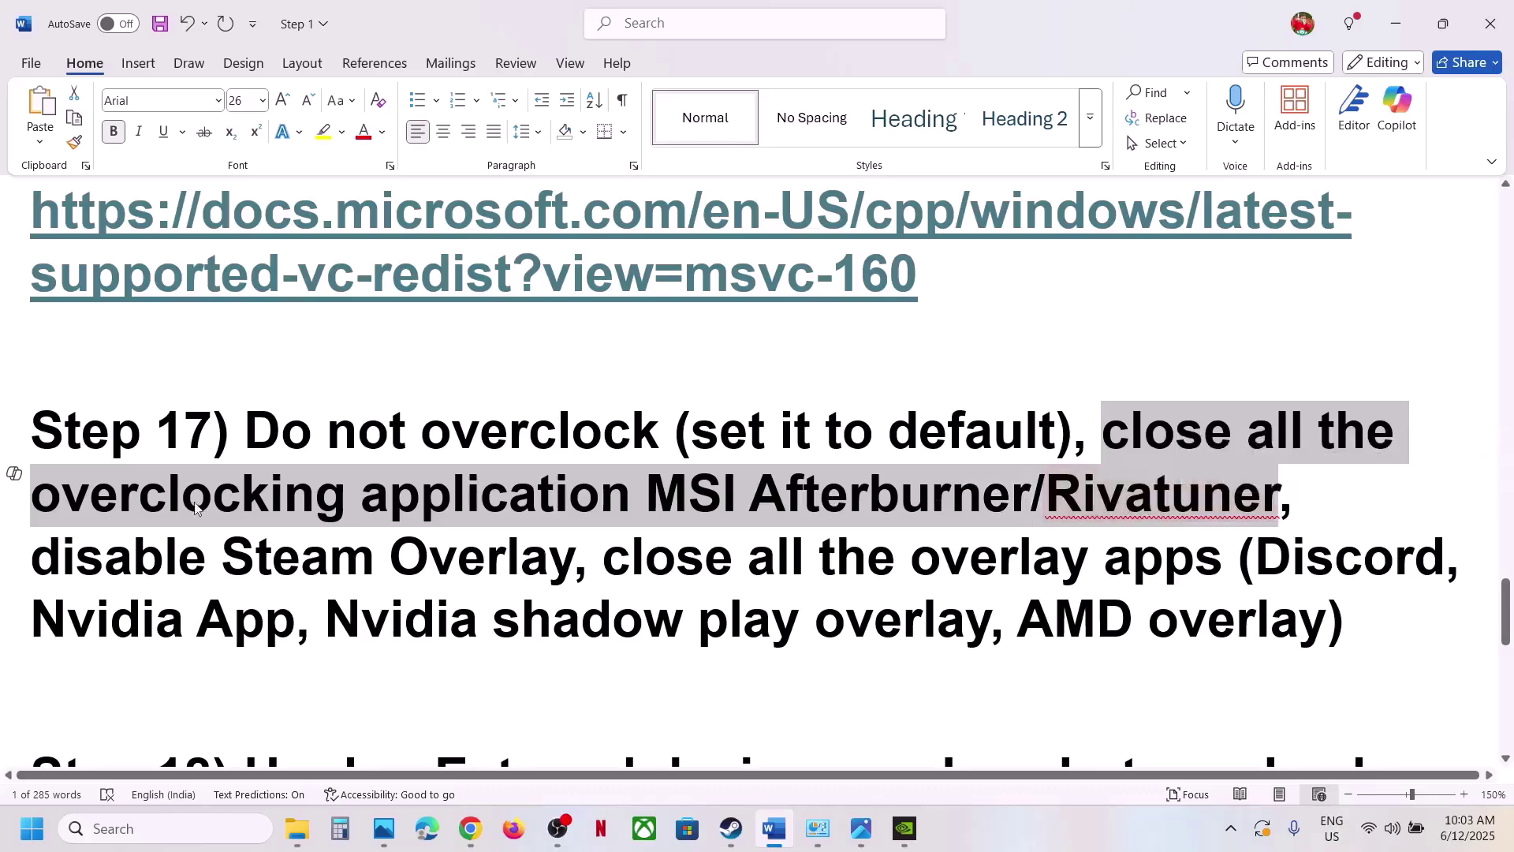
{"action": "left_click", "coordinate": [119, 499]}
{"action": "left_click_drag", "start_coordinate": [33, 498], "coordinate": [643, 499]}
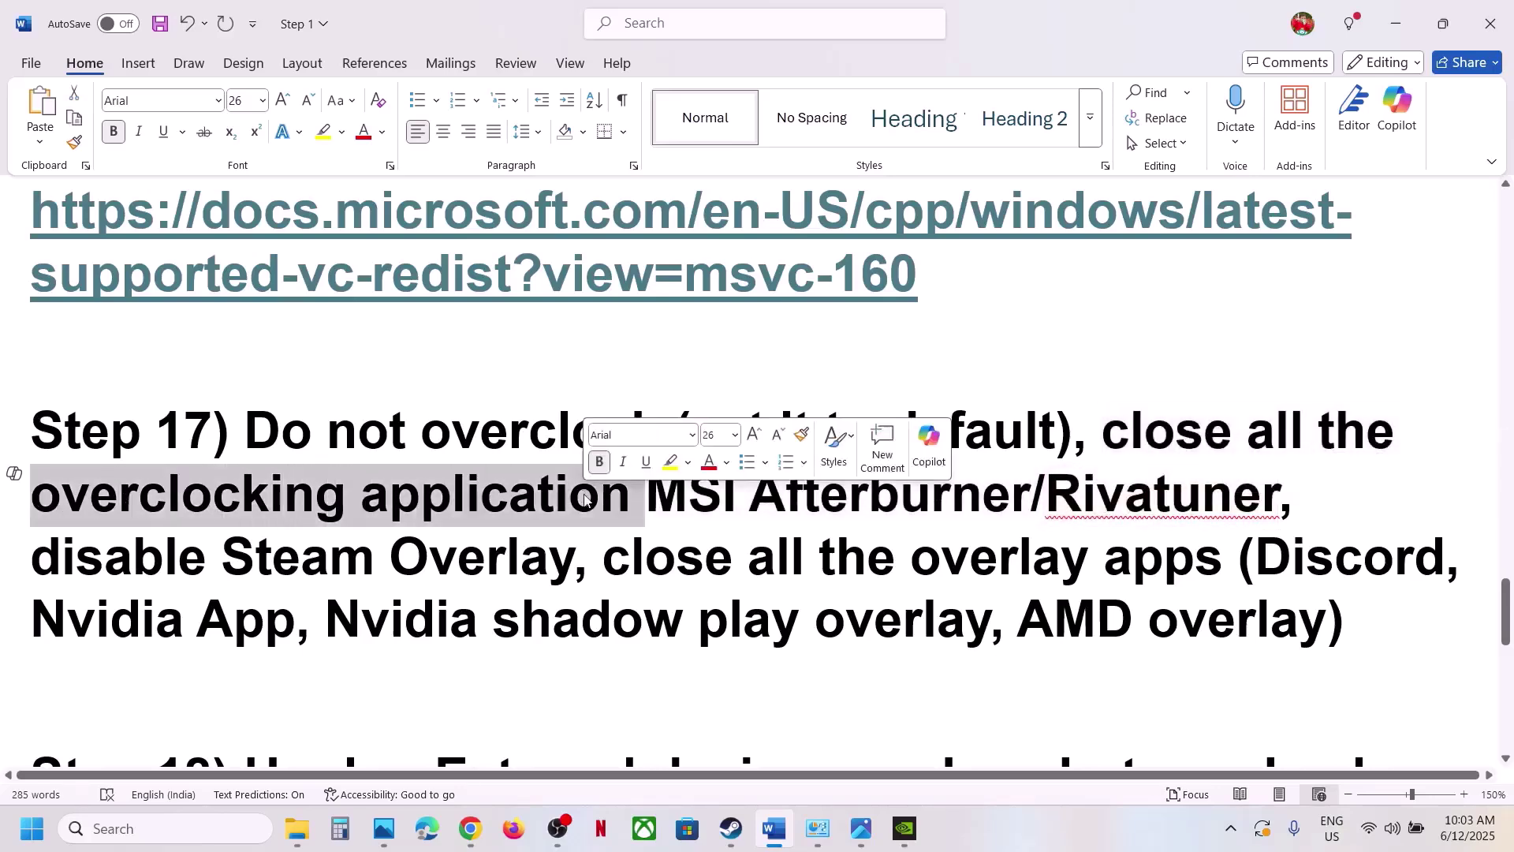
{"action": "scroll", "coordinate": [564, 581], "scroll_direction": "down", "scroll_amount": 1}
{"action": "left_click_drag", "start_coordinate": [32, 500], "coordinate": [376, 500]}
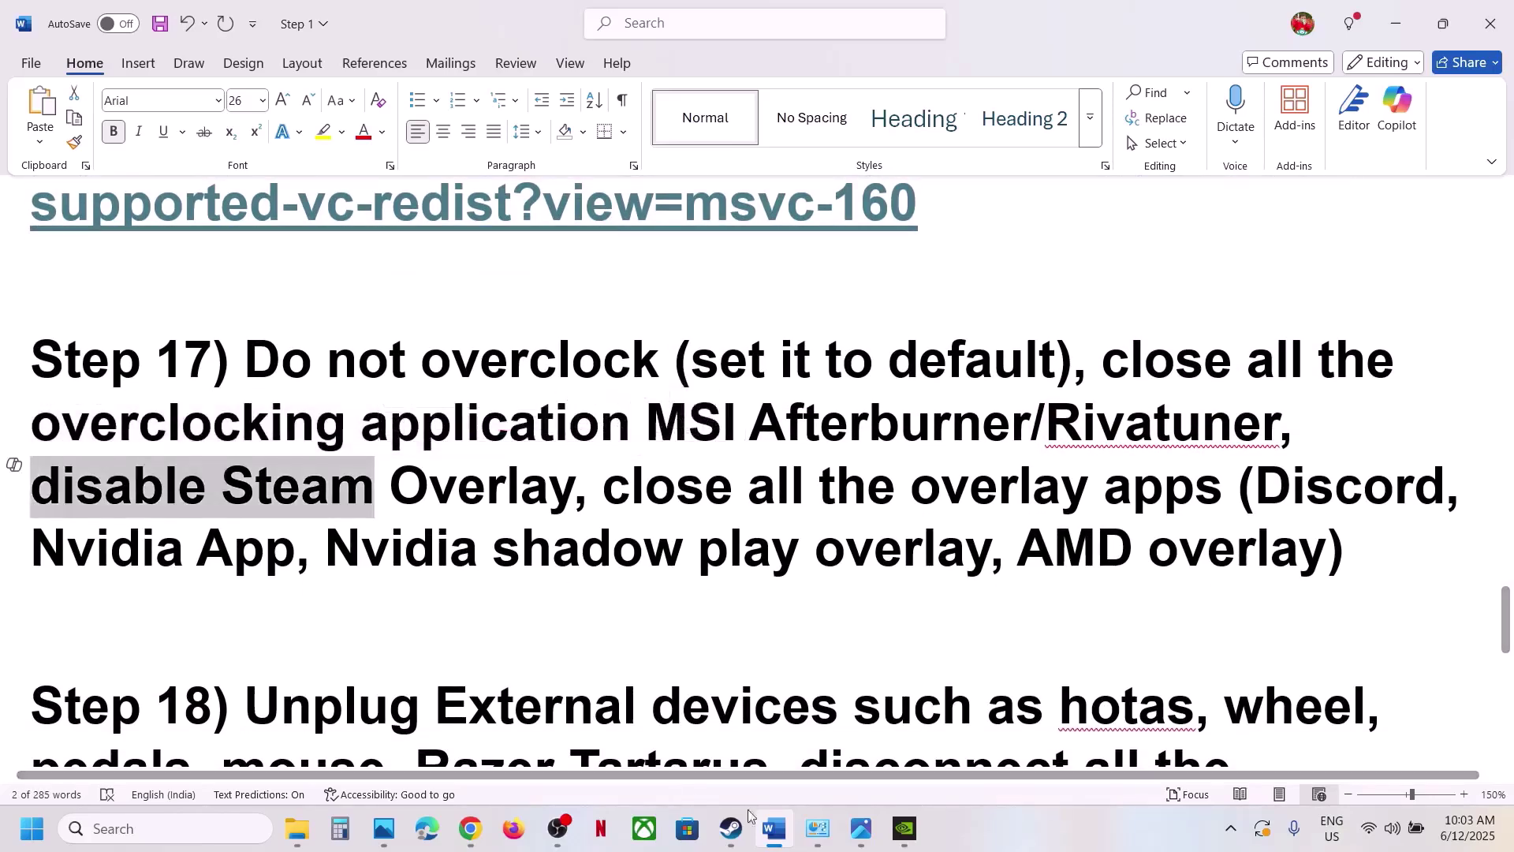
In Steam, disable the in-game Steam Overlay in the Stellar Blade properties, close them, and return to the Word document.
{"action": "left_click", "coordinate": [731, 828]}
{"action": "right_click", "coordinate": [122, 663]}
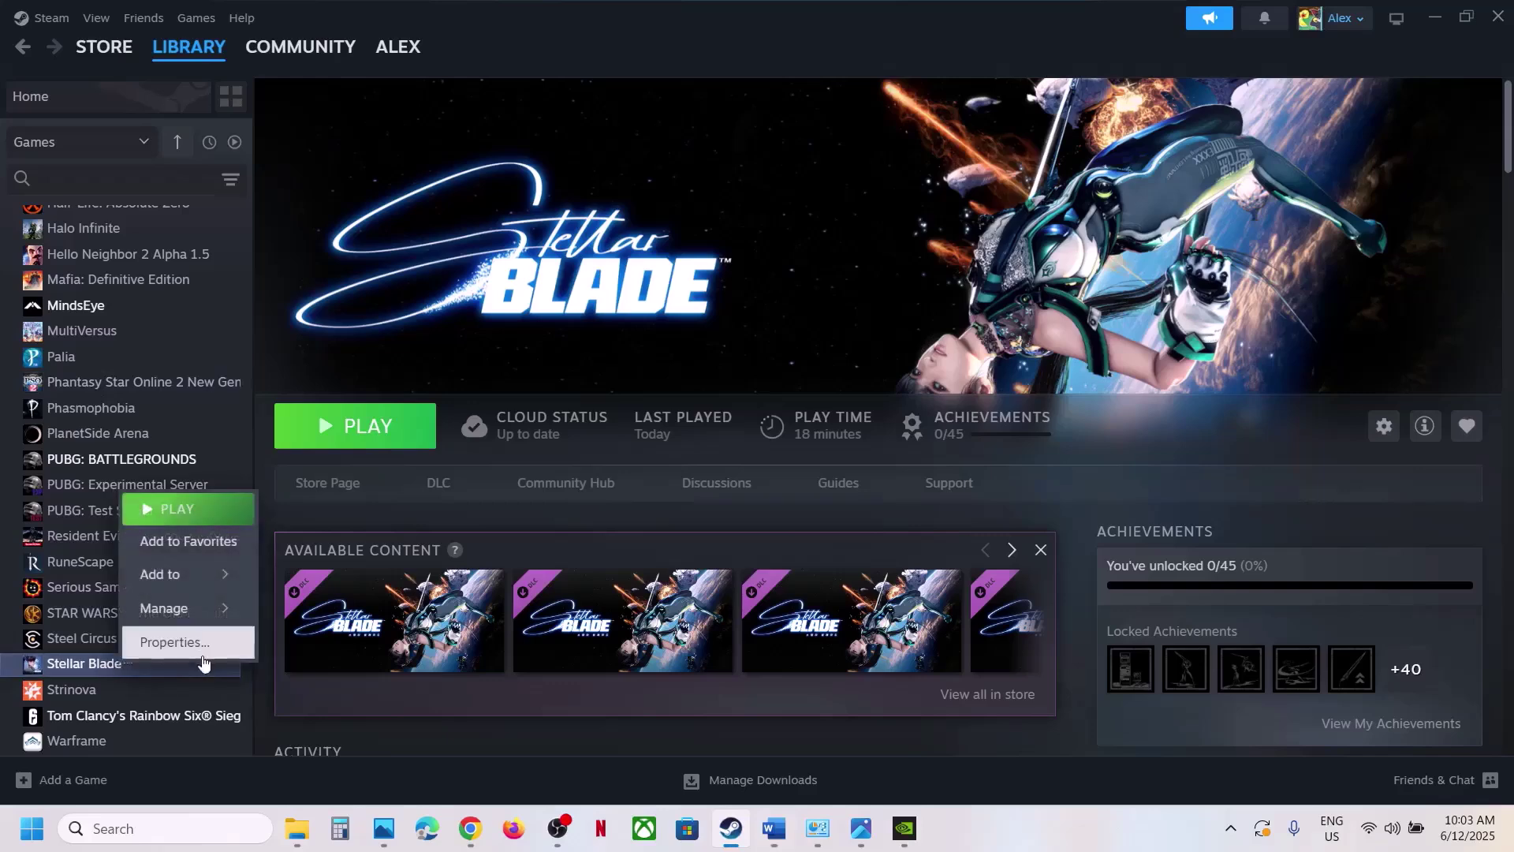
{"action": "left_click", "coordinate": [170, 639]}
{"action": "left_click", "coordinate": [1128, 204]}
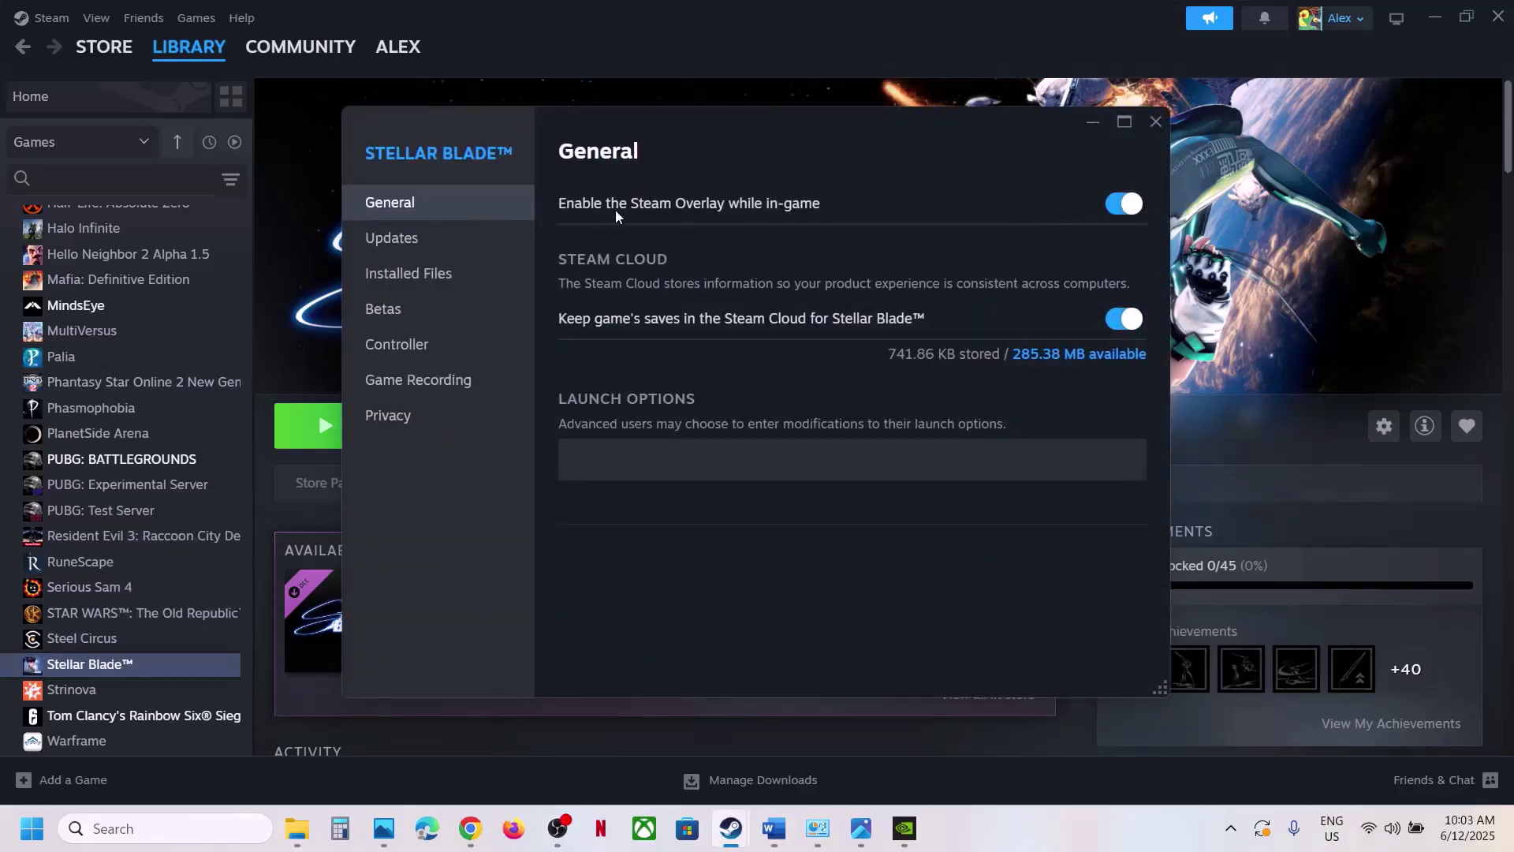
{"action": "left_click", "coordinate": [1120, 207]}
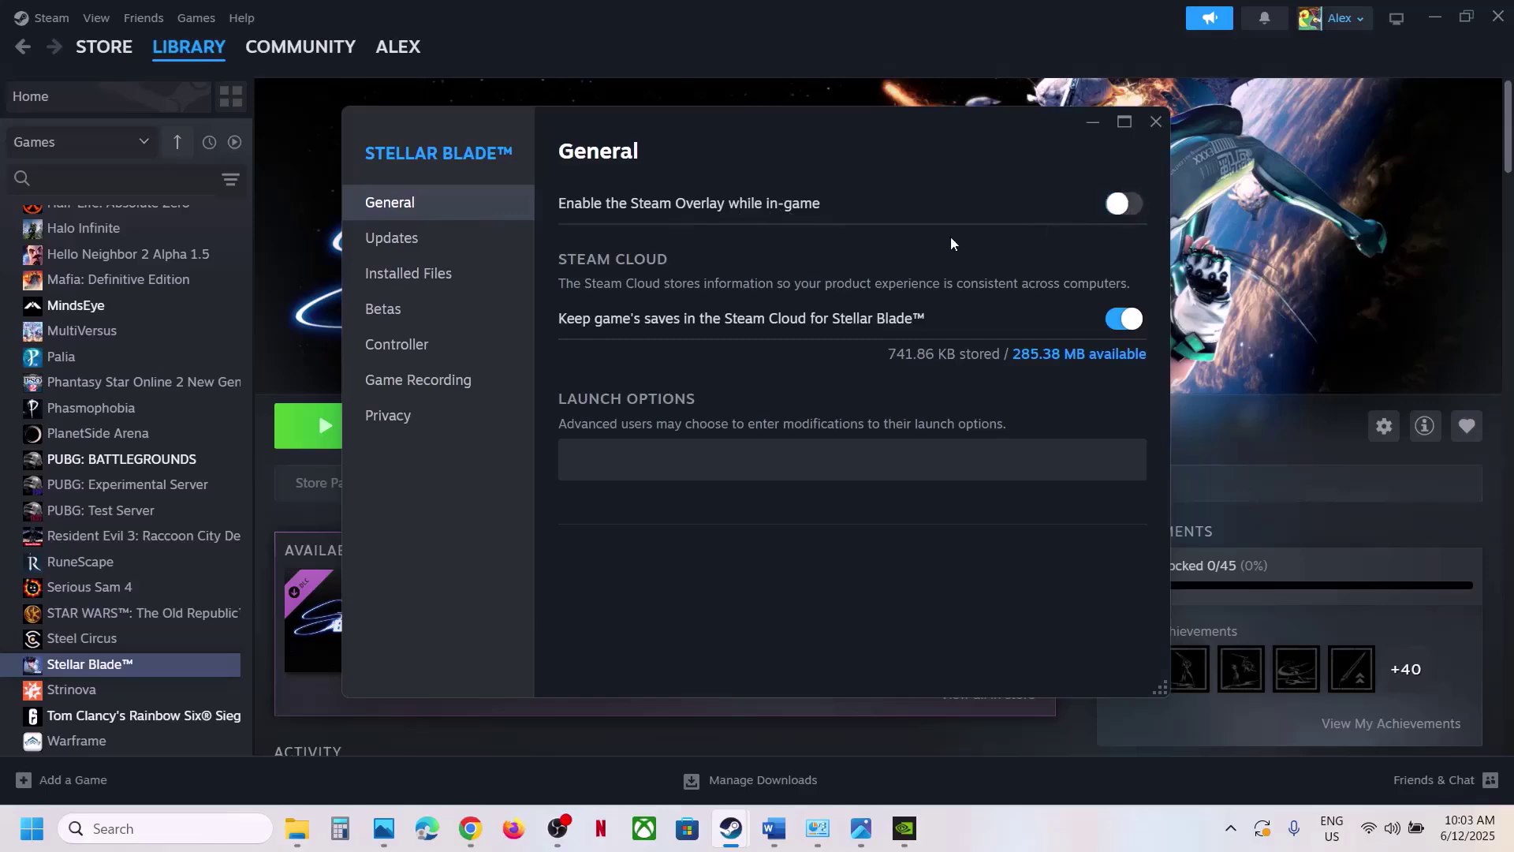
{"action": "left_click", "coordinate": [1155, 122]}
{"action": "left_click", "coordinate": [774, 828]}
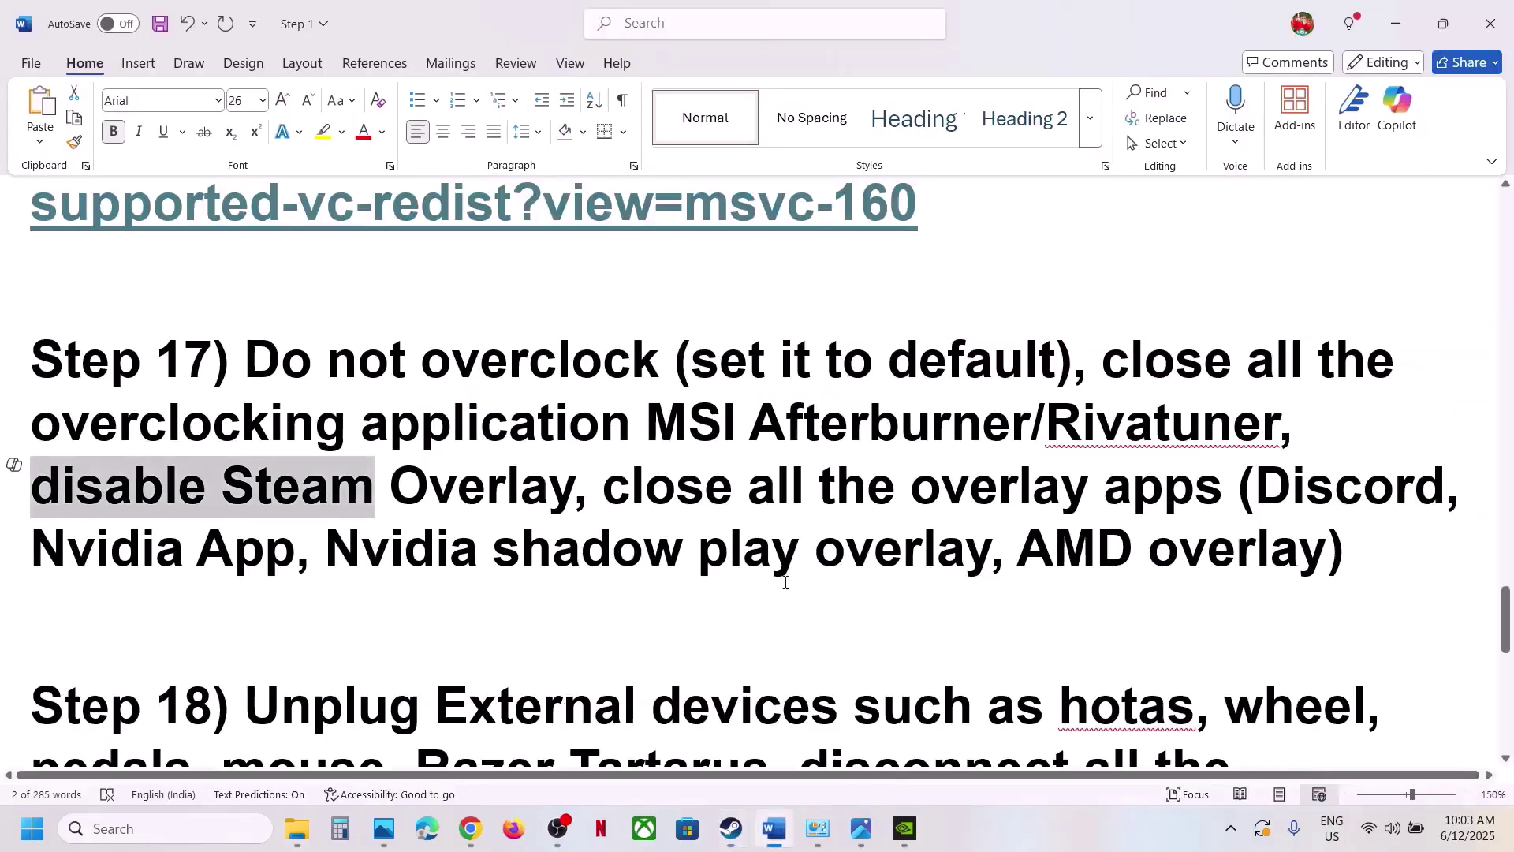